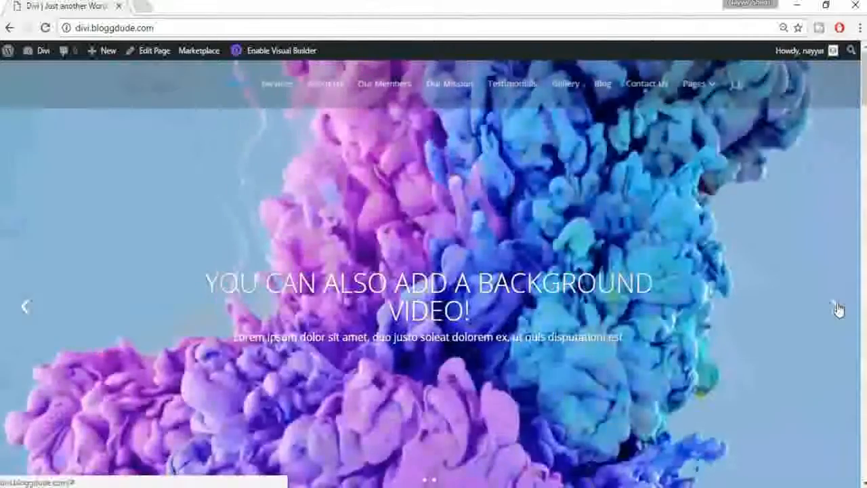
# Step: Advance the homepage hero slider to the next slide and scroll down to the Services cards
pyautogui.click(836, 306)
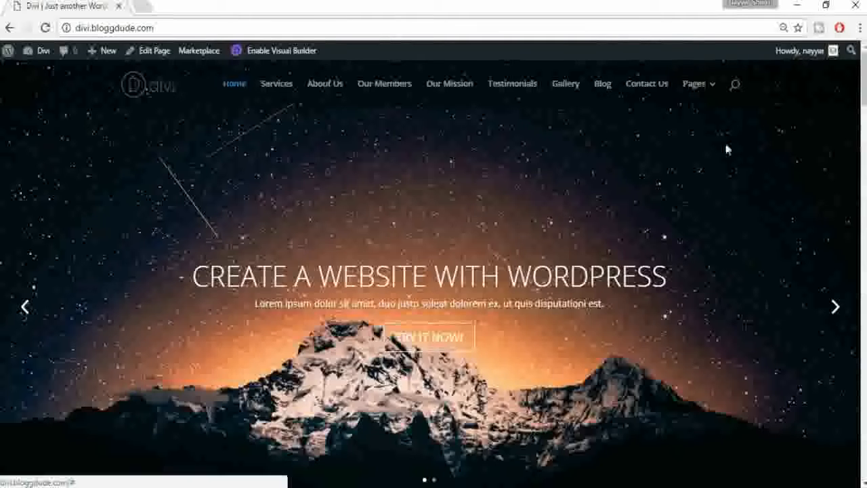
pyautogui.moveTo(711, 98)
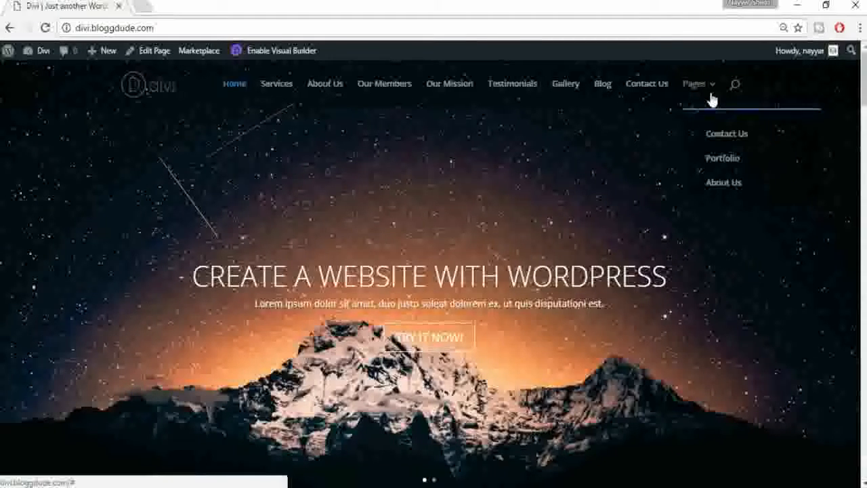
pyautogui.moveTo(865, 92); pyautogui.dragTo(865, 143)
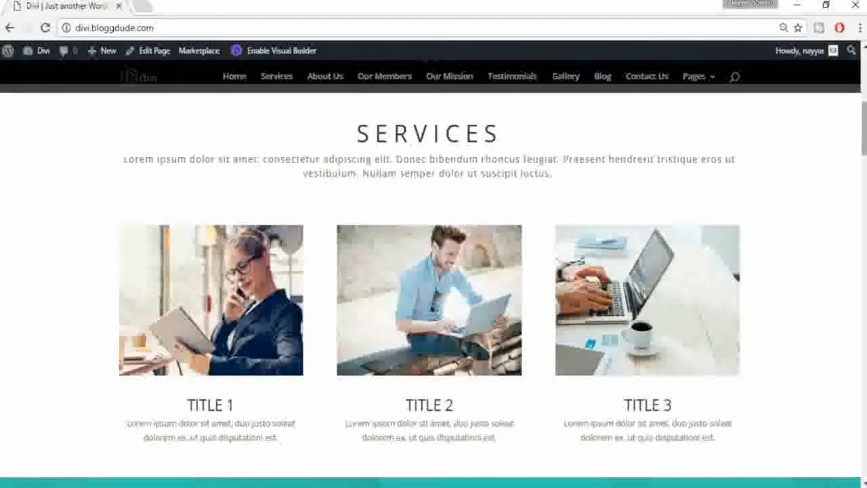
# Step: Scroll past Who We Are, briefly select the OUR MEMBERS heading, and continue down through Our Mission
pyautogui.moveTo(865, 136); pyautogui.dragTo(865, 176)
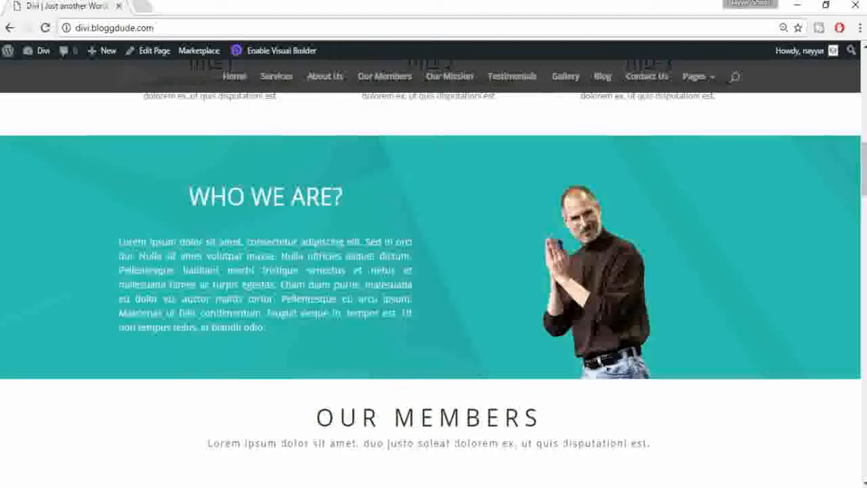
pyautogui.scroll(-4, 469, 252)
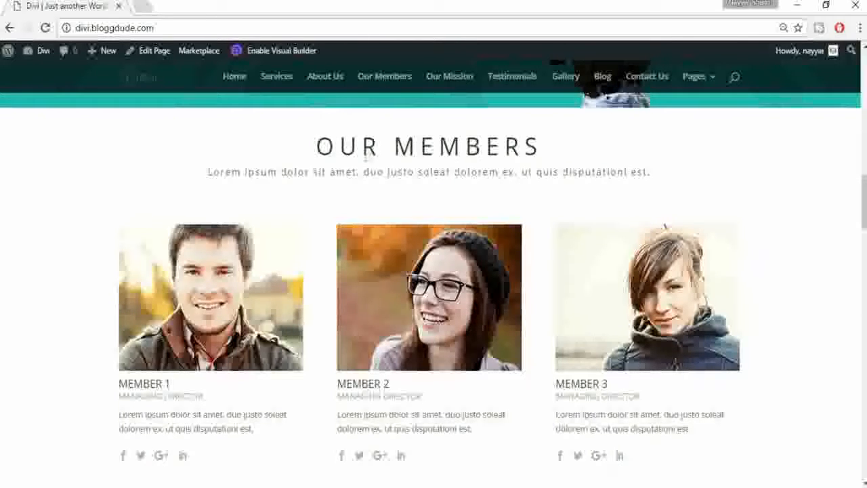
pyautogui.moveTo(310, 156); pyautogui.dragTo(547, 153)
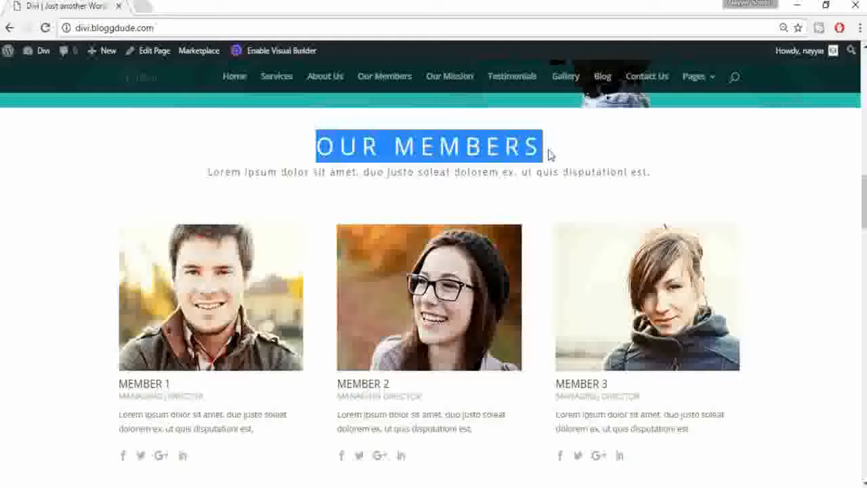
pyautogui.click(545, 151)
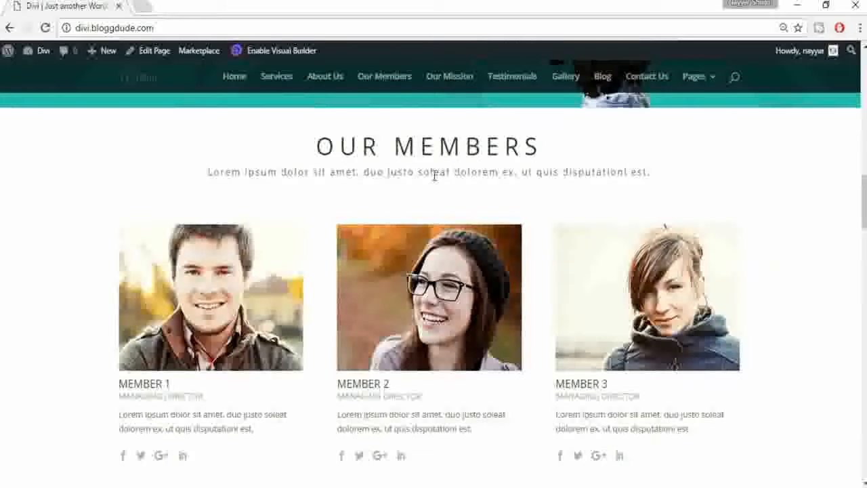
pyautogui.scroll(-3, 408, 203)
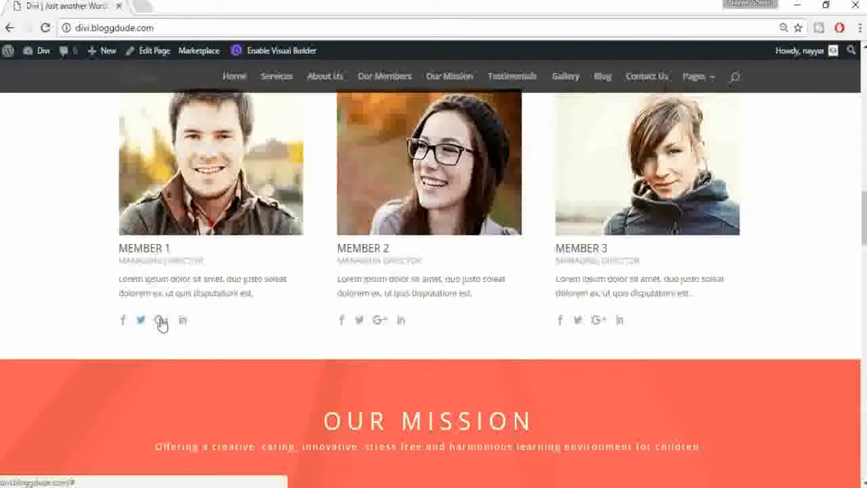
pyautogui.scroll(-4, 431, 171)
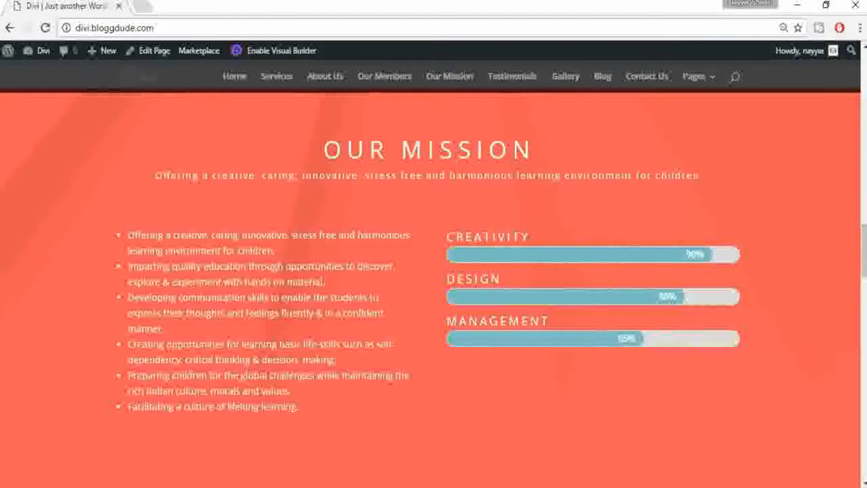
pyautogui.scroll(-7, 304, 321)
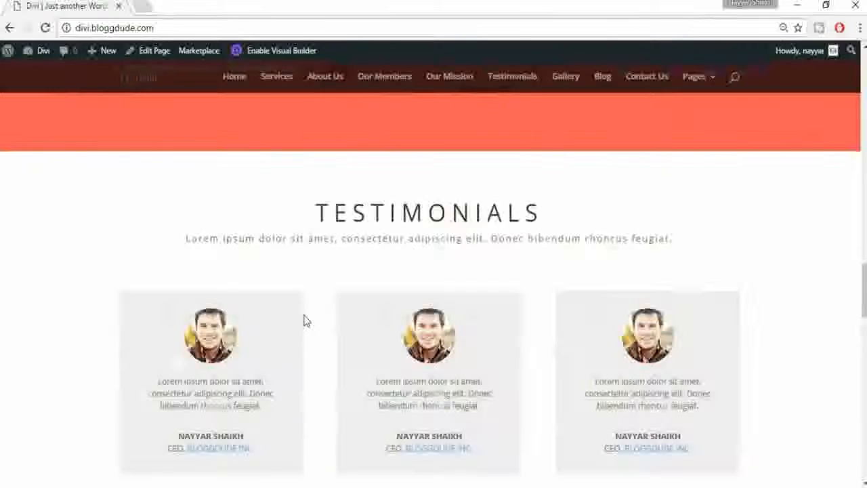
# Step: Scroll through Testimonials, Gallery and Latest Post to the map footer, then jump back to Who We Are
pyautogui.scroll(1, 304, 319)
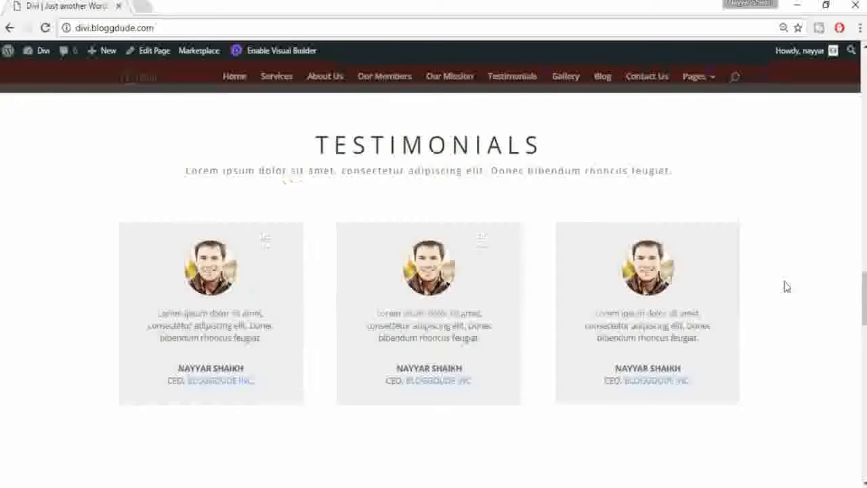
pyautogui.scroll(-2, 787, 287)
pyautogui.scroll(-2, 786, 287)
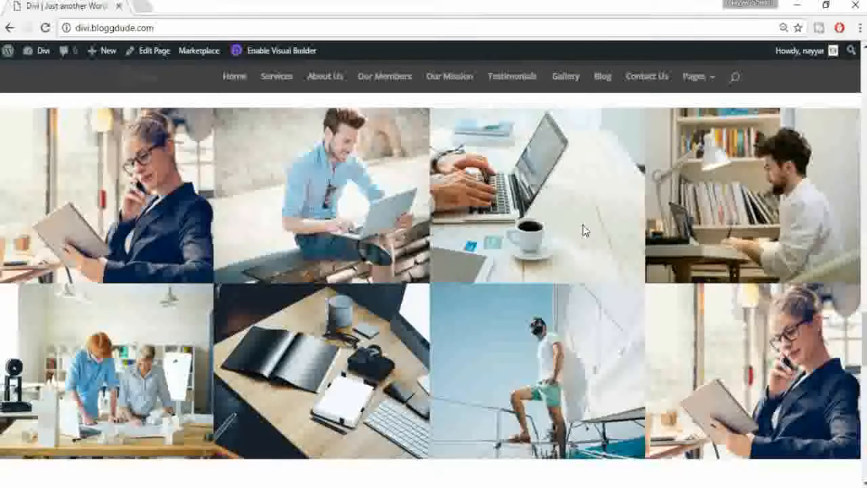
pyautogui.scroll(-5, 585, 231)
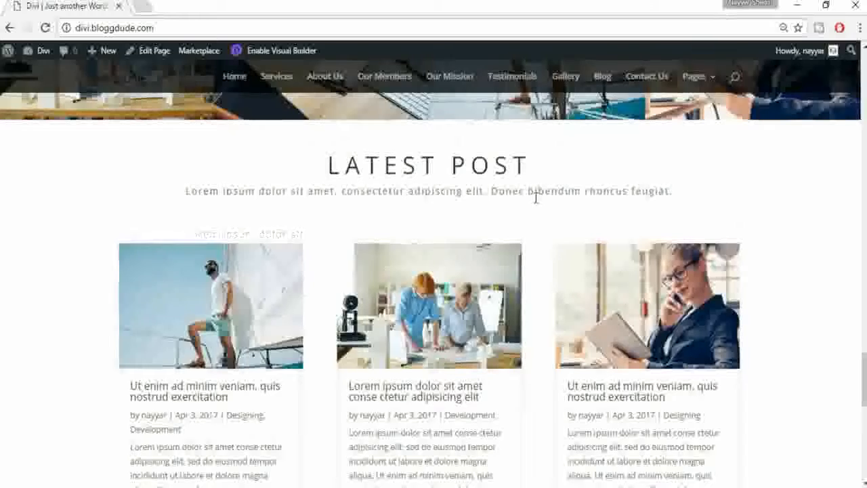
pyautogui.scroll(-1, 536, 196)
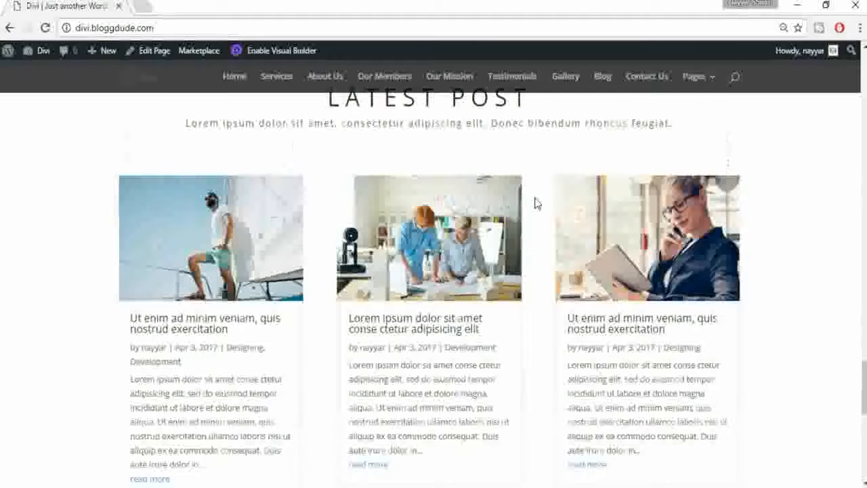
pyautogui.scroll(-2, 534, 203)
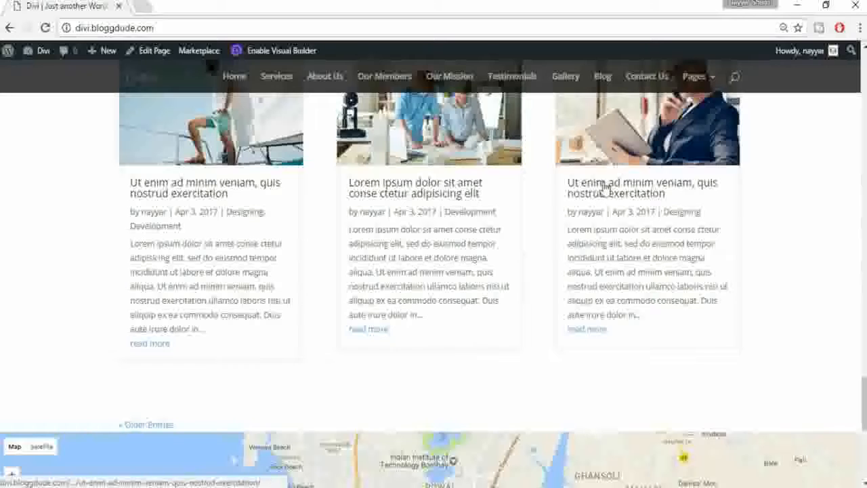
pyautogui.scroll(2, 304, 199)
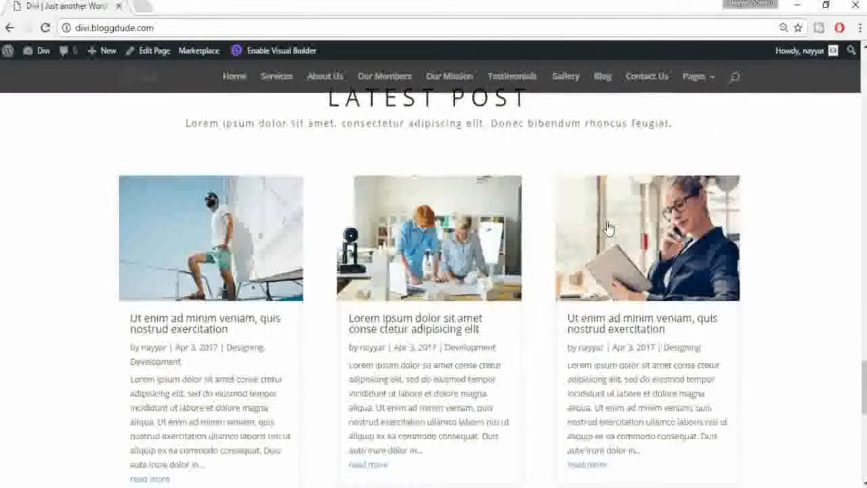
pyautogui.scroll(-3, 603, 224)
pyautogui.scroll(-4, 603, 220)
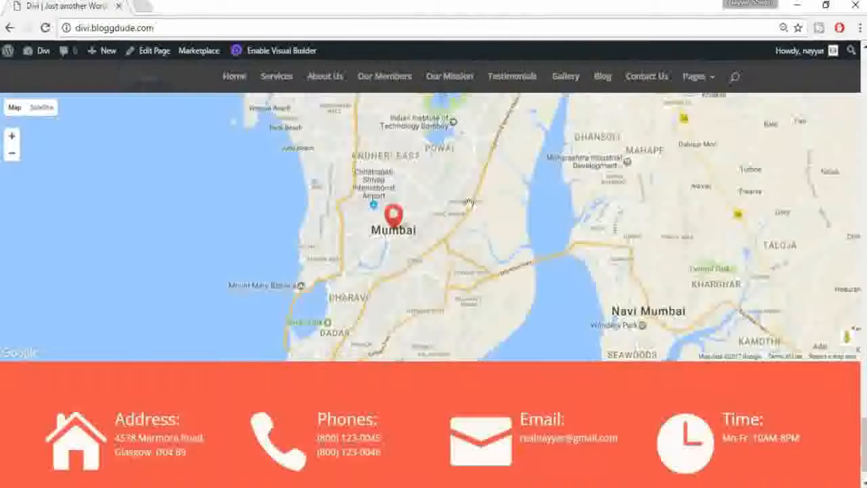
pyautogui.scroll(1, 389, 203)
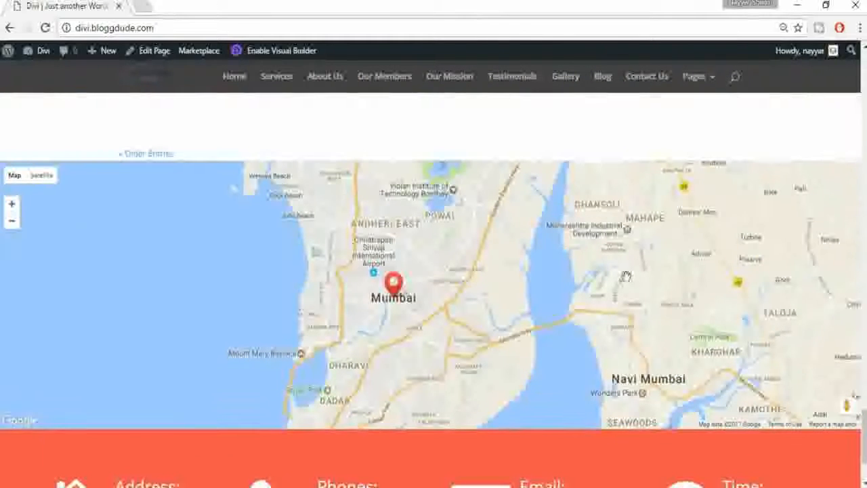
pyautogui.scroll(-2, 583, 338)
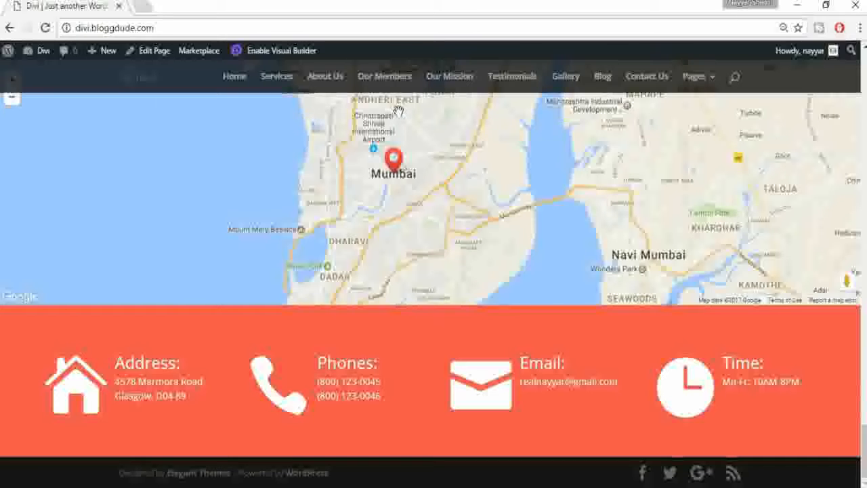
pyautogui.click(326, 77)
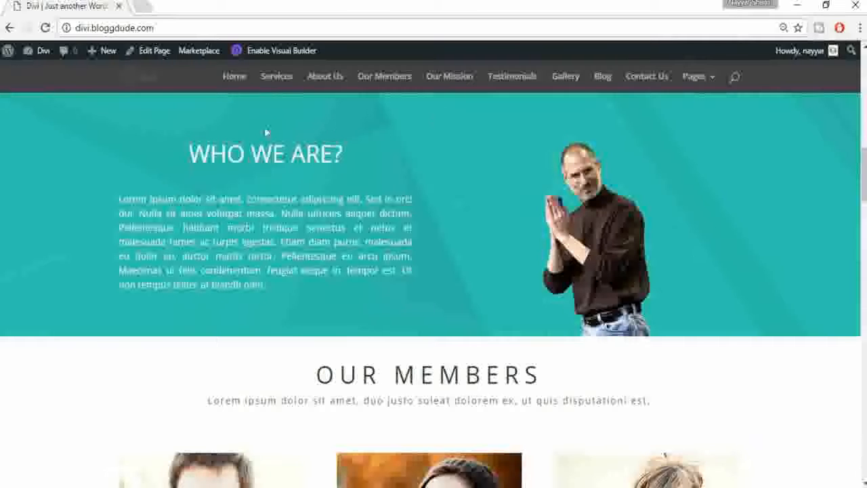
# Step: Jump via the nav links to Our Members, Testimonials, Latest Post and the contact map
pyautogui.click(382, 80)
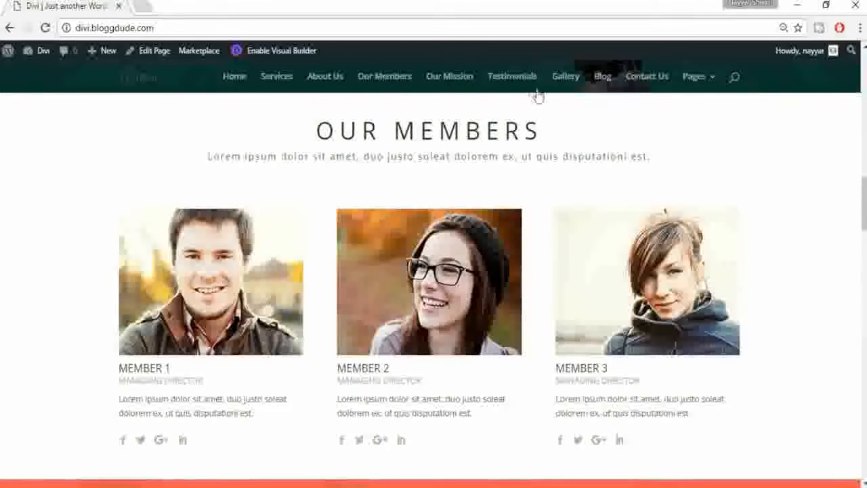
pyautogui.click(511, 76)
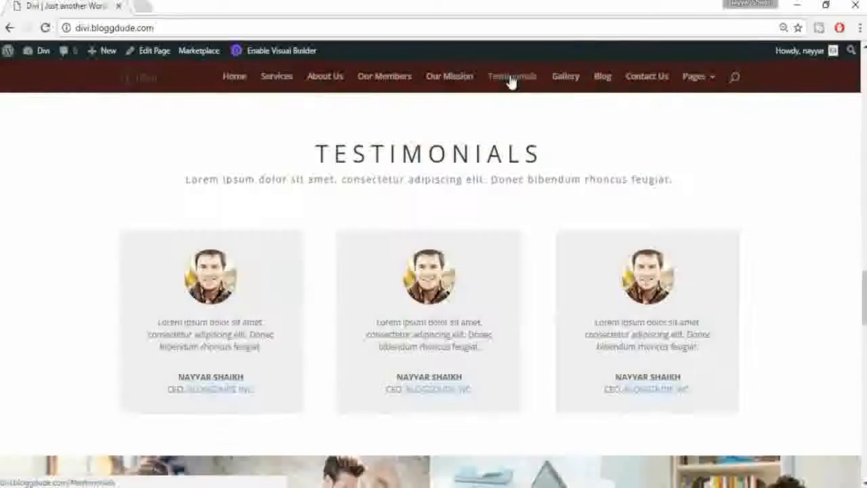
pyautogui.click(599, 79)
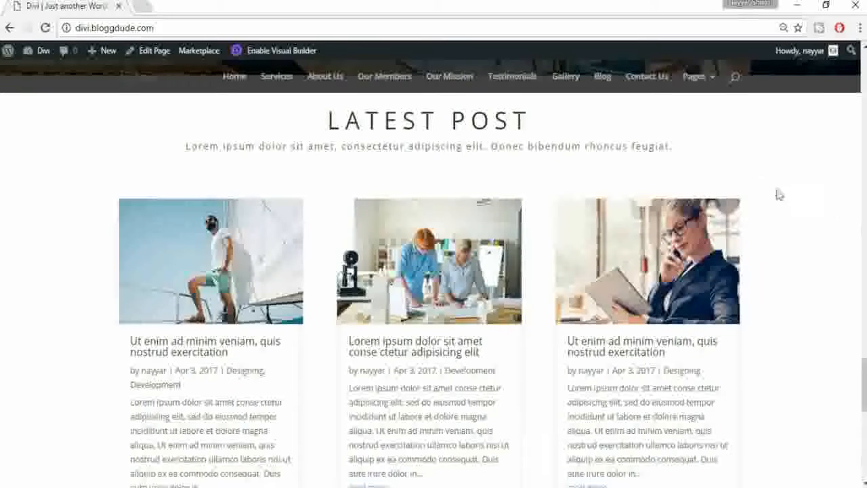
pyautogui.moveTo(708, 89)
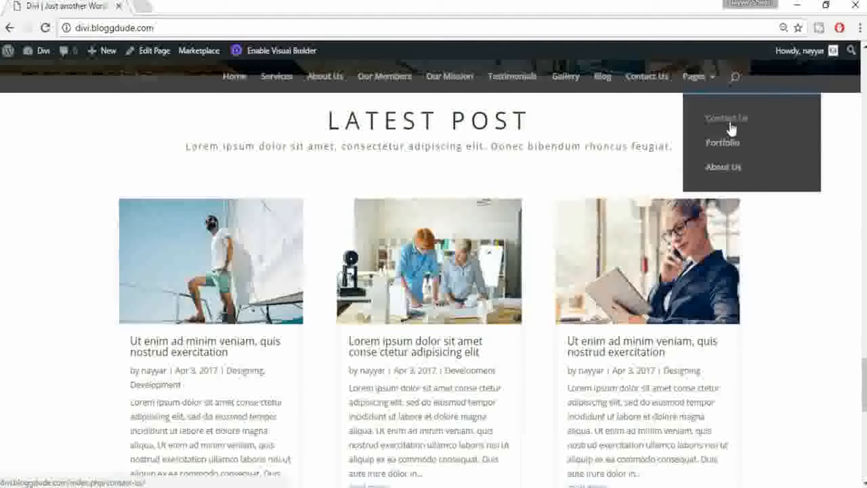
pyautogui.click(647, 77)
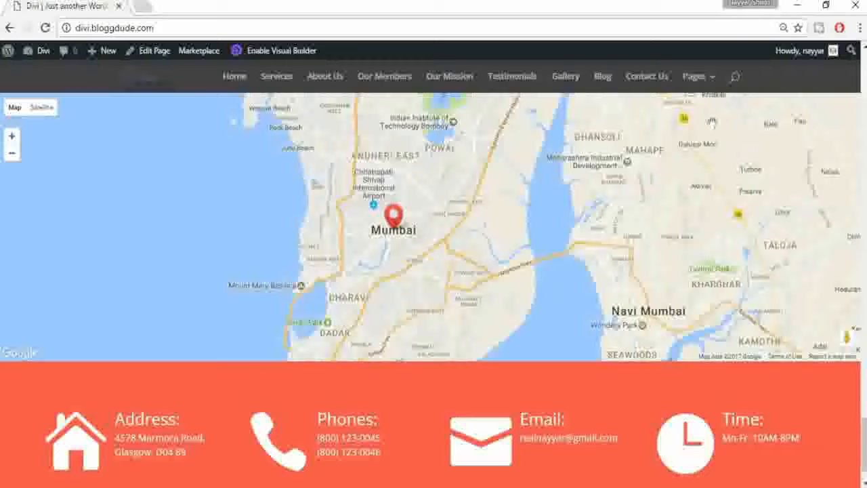
pyautogui.moveTo(706, 95)
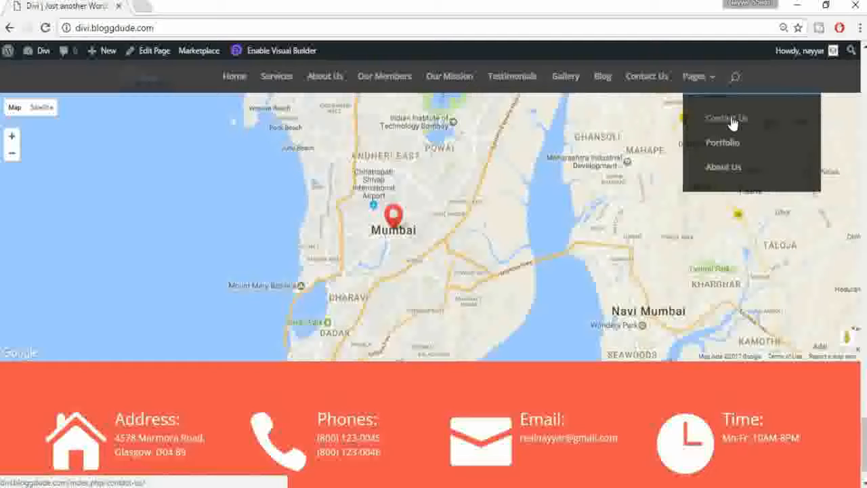
# Step: Open the Contact Us page and view, then close, the Mumbai map marker's info window
pyautogui.click(732, 122)
pyautogui.scroll(-5, 682, 293)
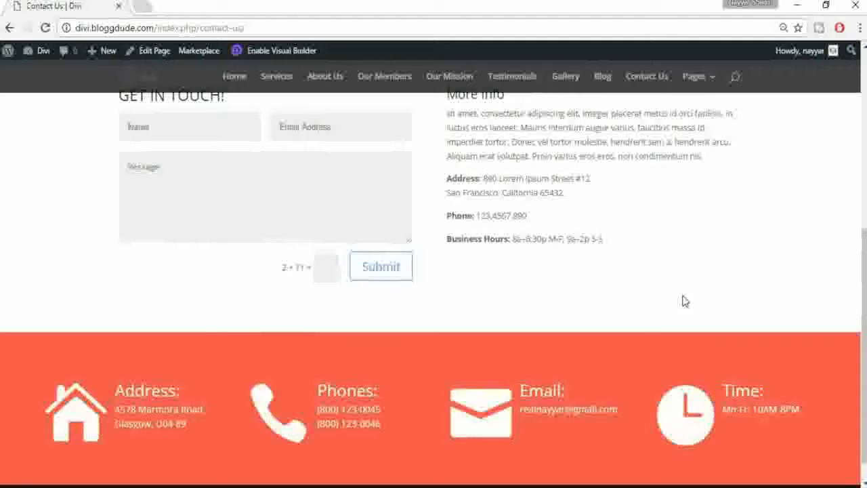
pyautogui.scroll(5, 682, 301)
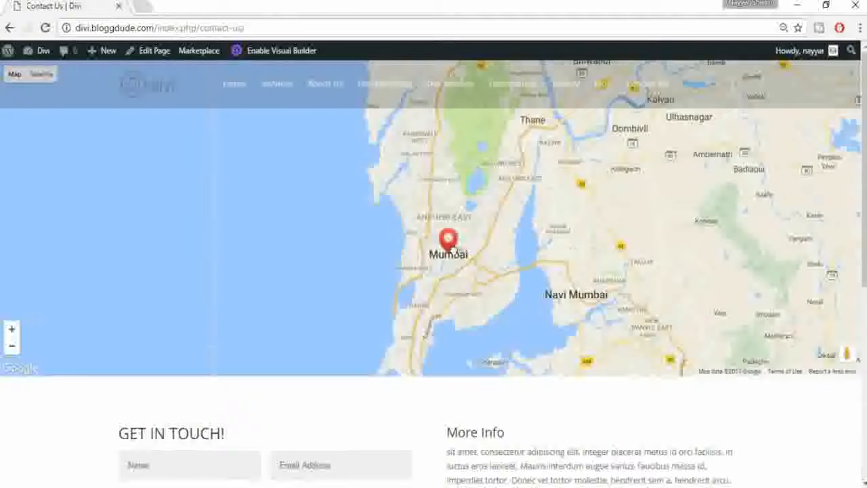
pyautogui.click(450, 243)
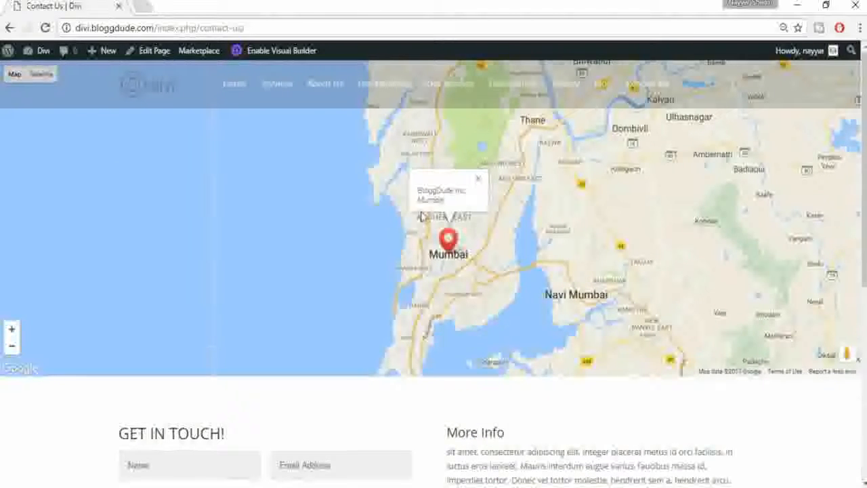
pyautogui.click(478, 178)
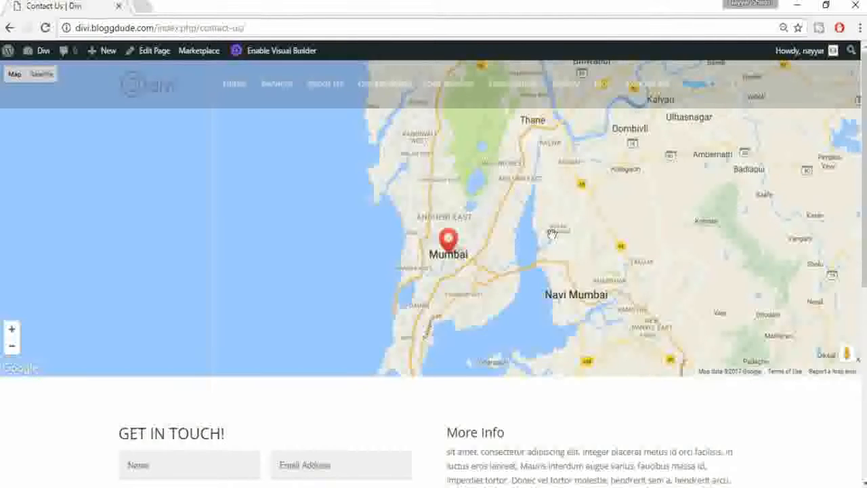
# Step: Scroll the Contact Us page, then load the Portfolio page from the Pages menu
pyautogui.scroll(-4, 579, 265)
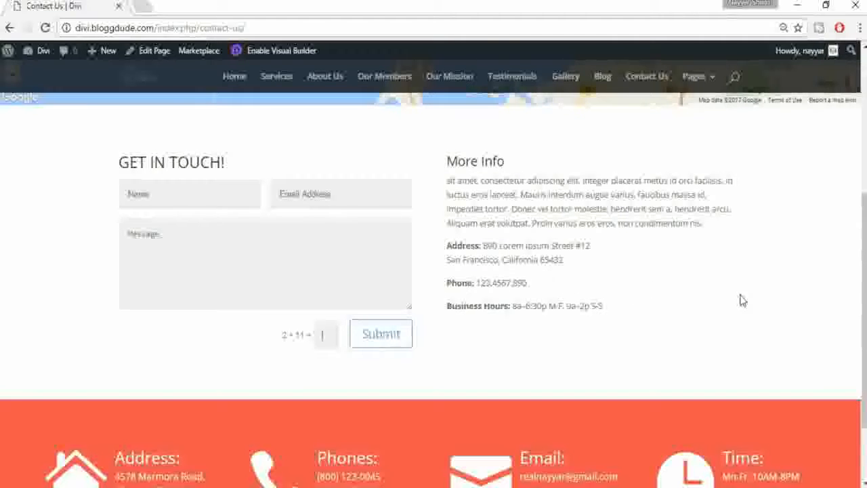
pyautogui.scroll(-2, 741, 300)
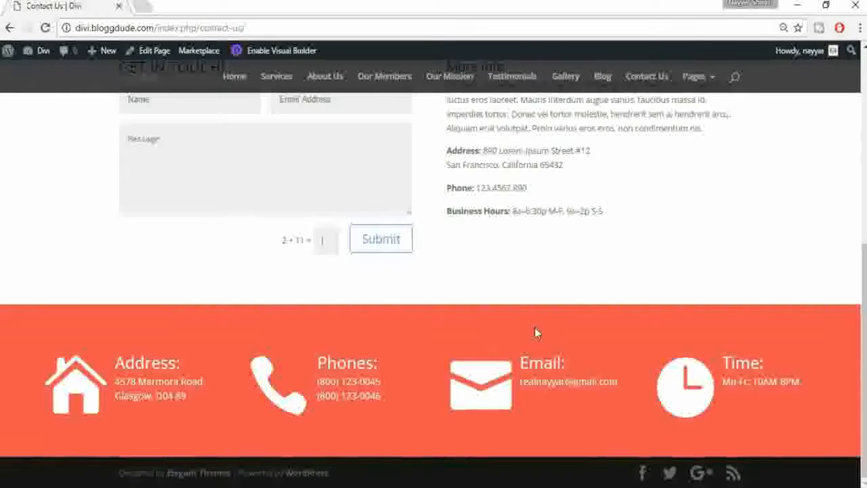
pyautogui.scroll(5, 535, 327)
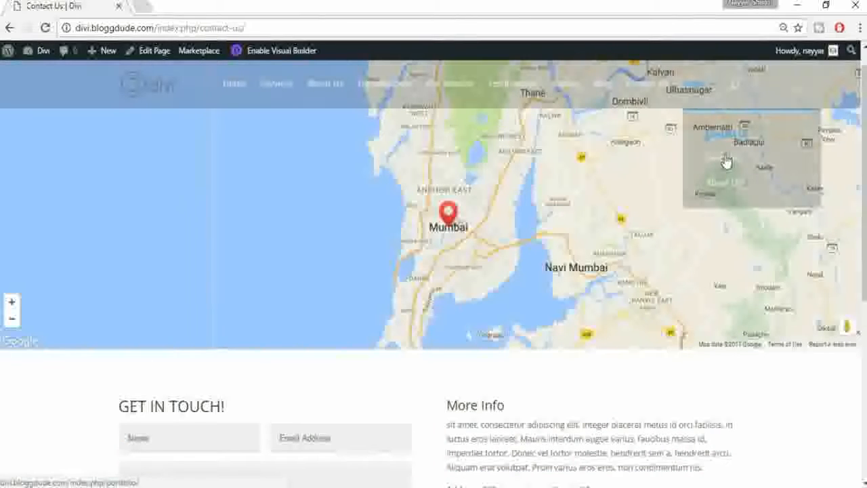
pyautogui.click(724, 160)
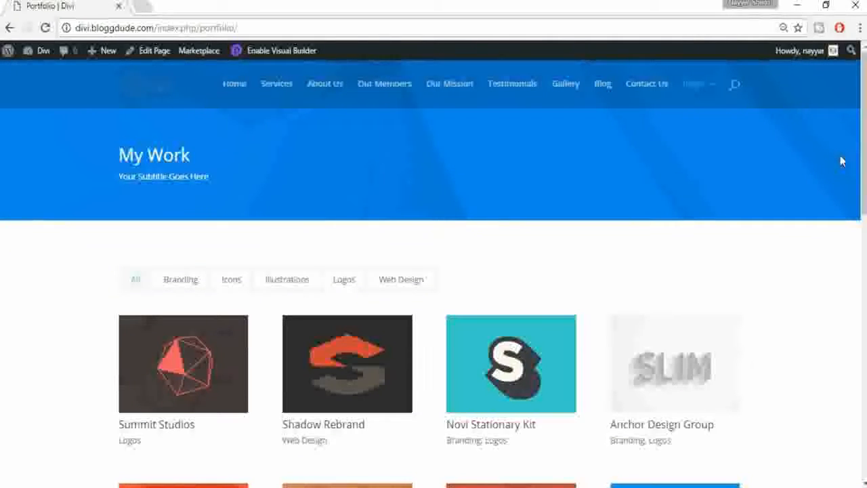
pyautogui.moveTo(864, 144); pyautogui.dragTo(833, 417)
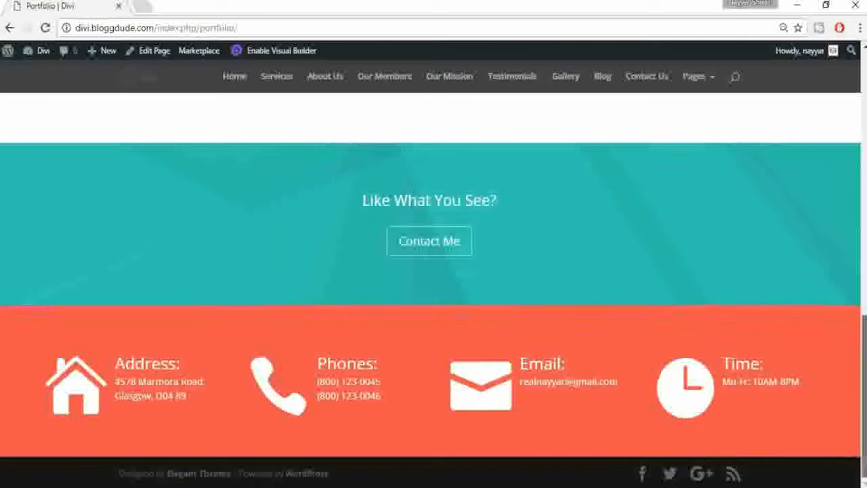
pyautogui.scroll(7, 434, 271)
pyautogui.scroll(3, 434, 271)
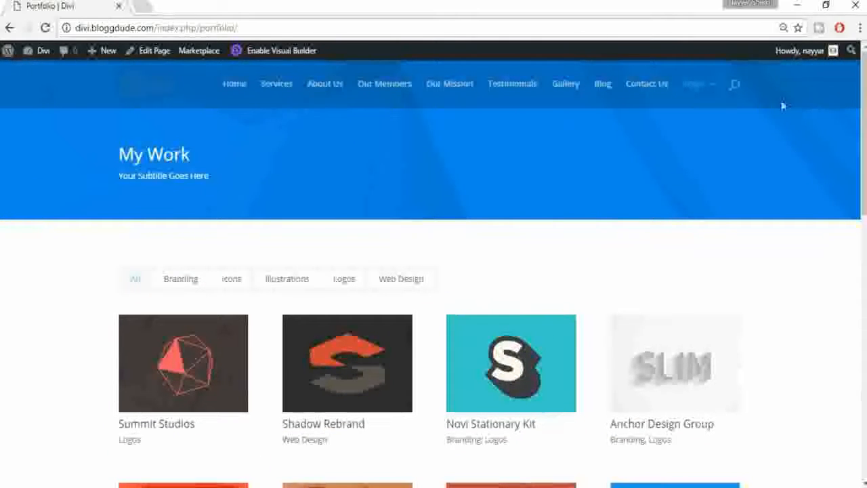
pyautogui.moveTo(701, 102)
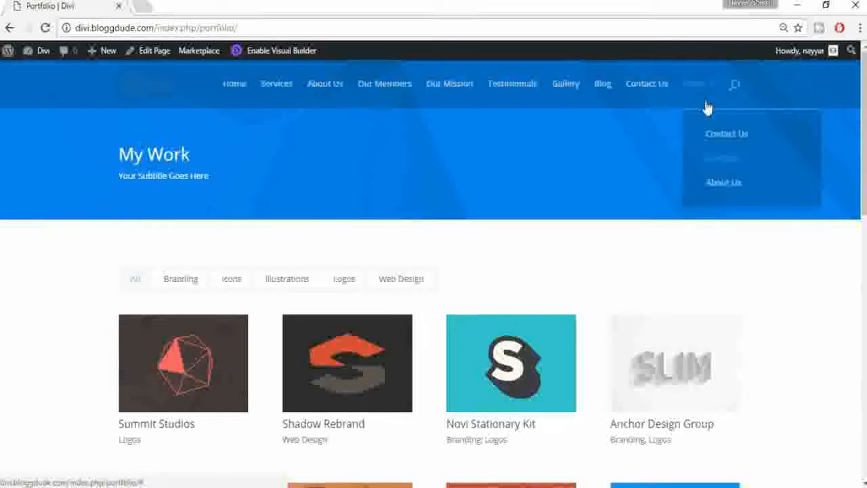
pyautogui.click(736, 192)
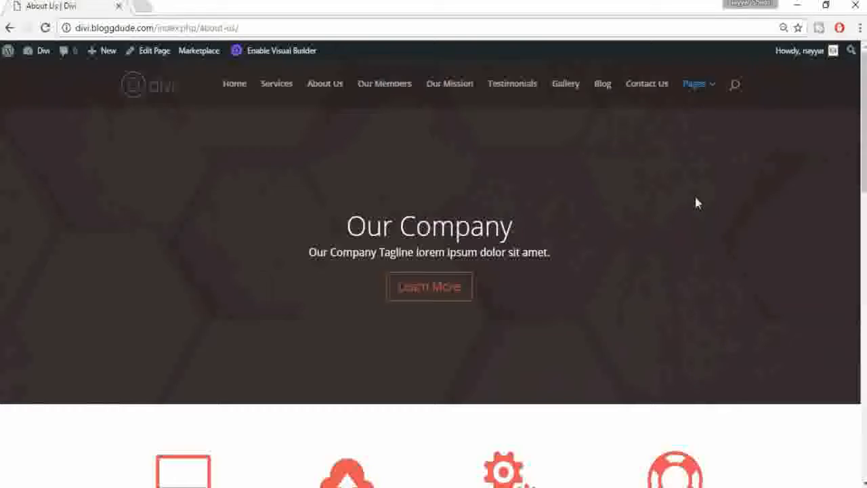
# Step: Scroll all the way down the About Us page, then drag back up to the top
pyautogui.scroll(-2, 457, 226)
pyautogui.scroll(-2, 458, 96)
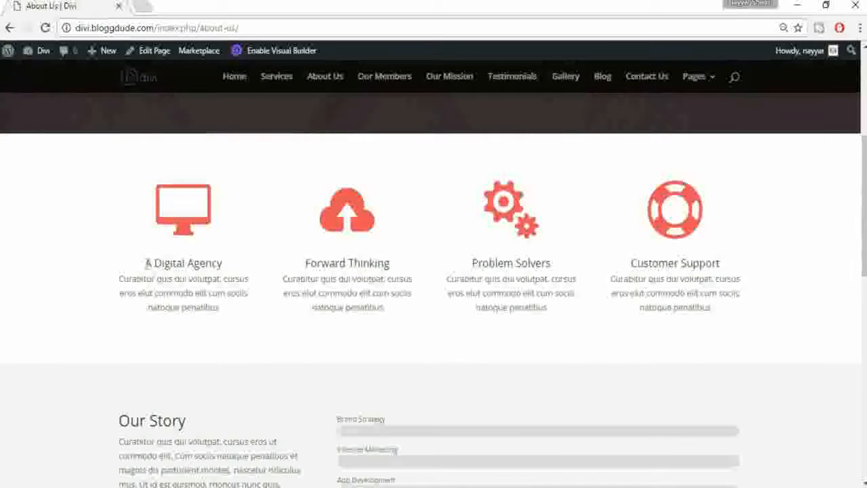
pyautogui.scroll(-1, 155, 268)
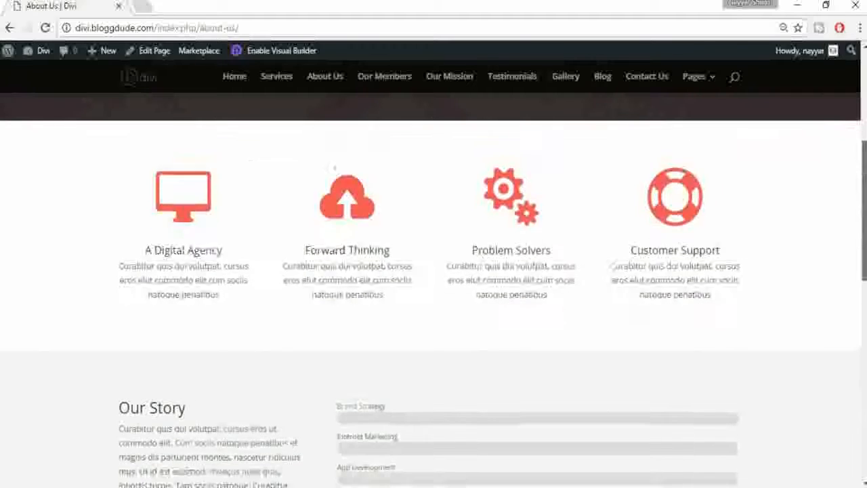
pyautogui.scroll(-4, 235, 280)
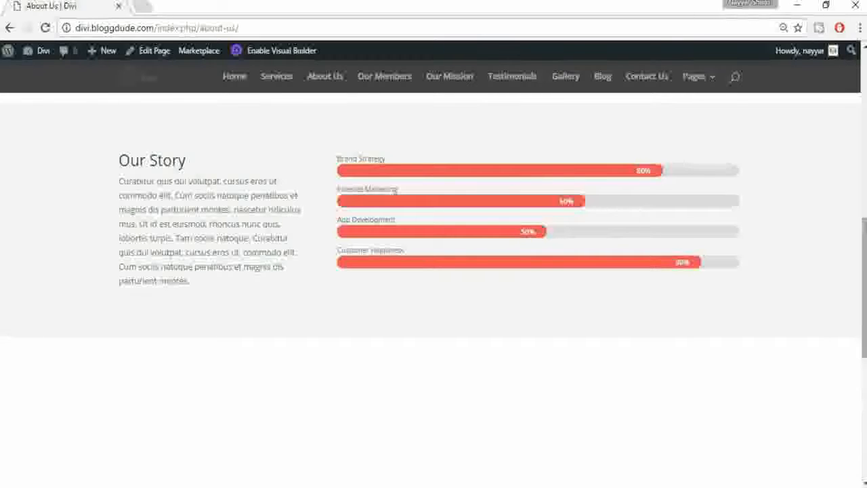
pyautogui.scroll(-3, 697, 246)
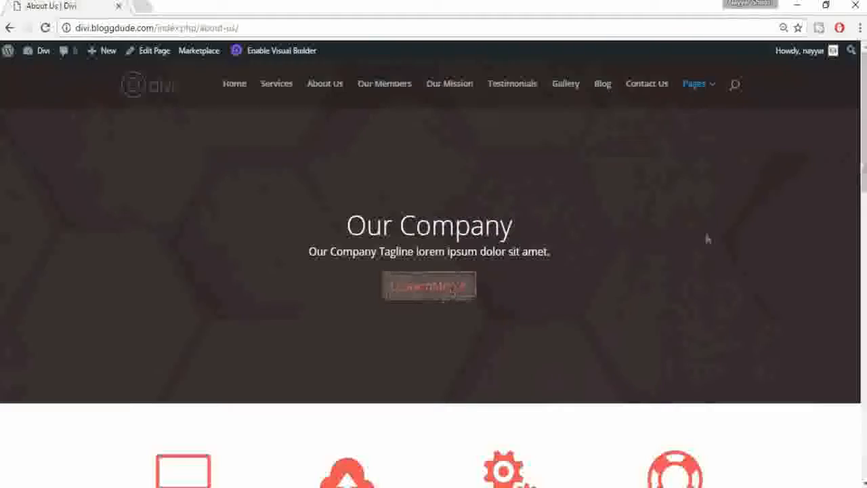
pyautogui.scroll(-2, 706, 240)
pyautogui.scroll(-3, 433, 289)
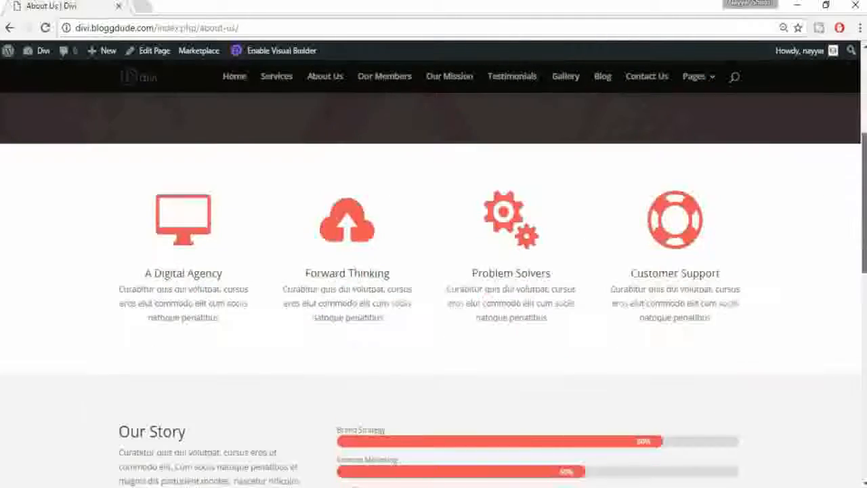
pyautogui.scroll(-1, 434, 289)
pyautogui.scroll(-4, 433, 290)
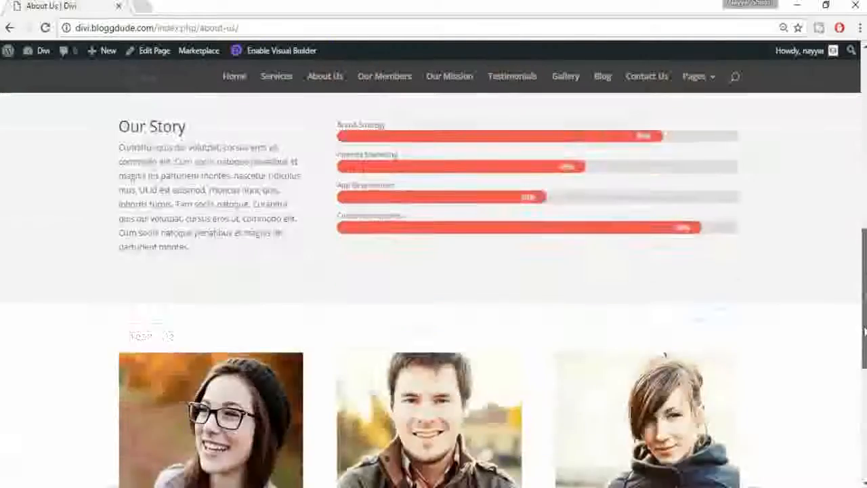
pyautogui.scroll(-6, 434, 290)
pyautogui.moveTo(864, 368); pyautogui.dragTo(863, 82)
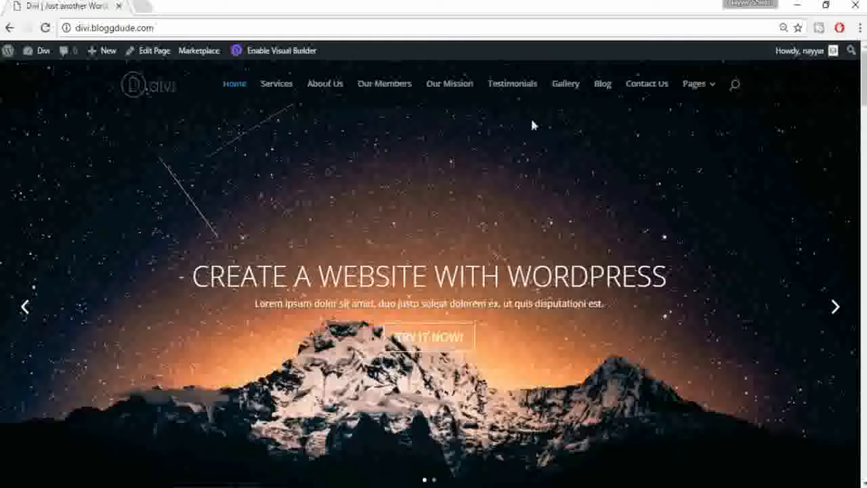
# Step: In the Visual Builder, replace WORDPRESS in the slider heading with DIVI 3.0
pyautogui.click(269, 56)
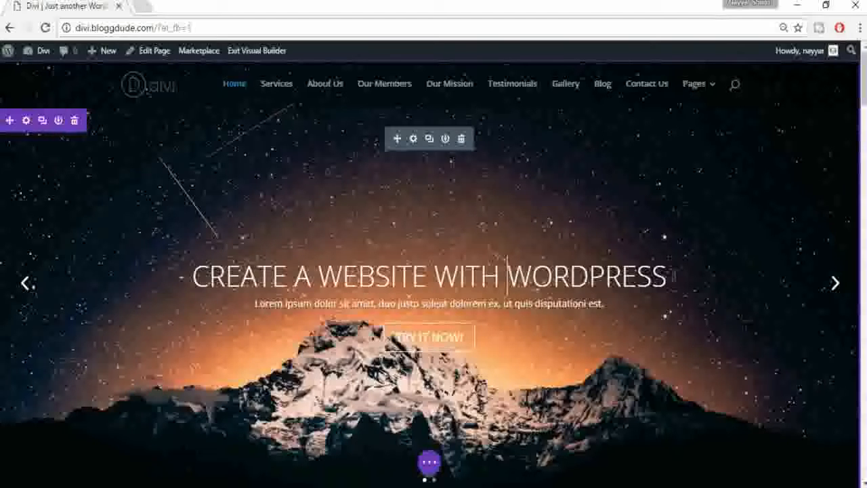
pyautogui.doubleClick(617, 277)
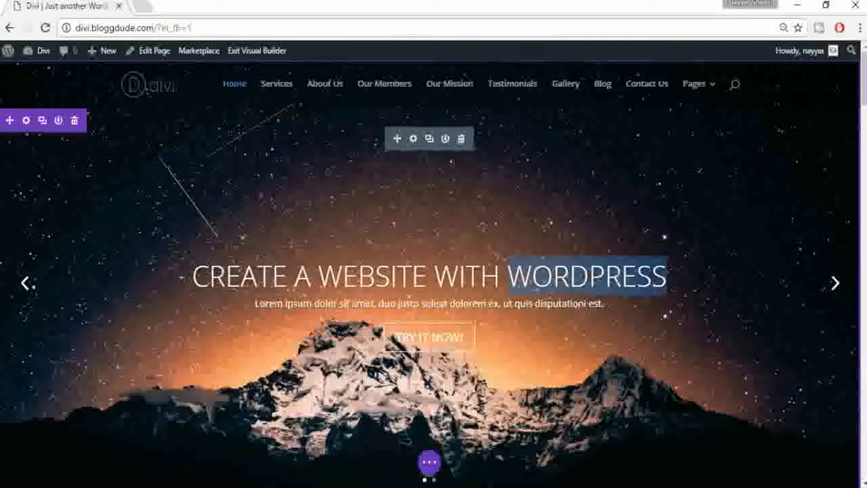
pyautogui.tripleClick(752, 281)
pyautogui.click(602, 277)
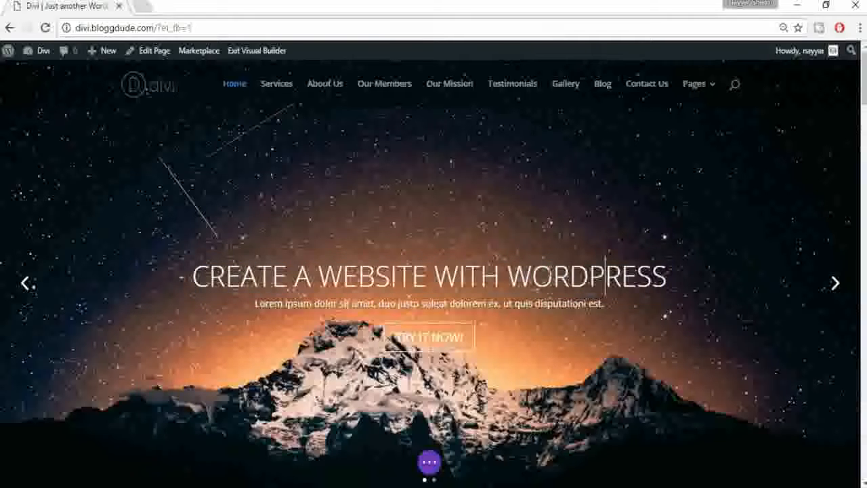
pyautogui.moveTo(508, 277); pyautogui.dragTo(667, 274)
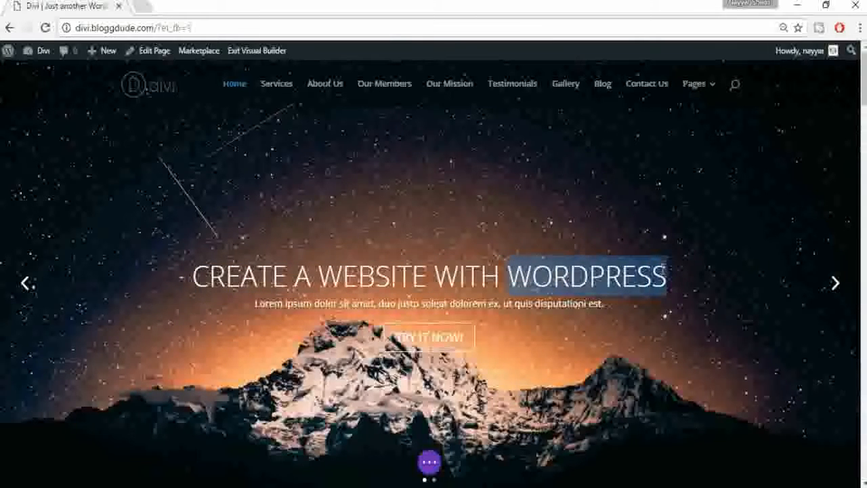
pyautogui.write('D')
pyautogui.write('3.0')
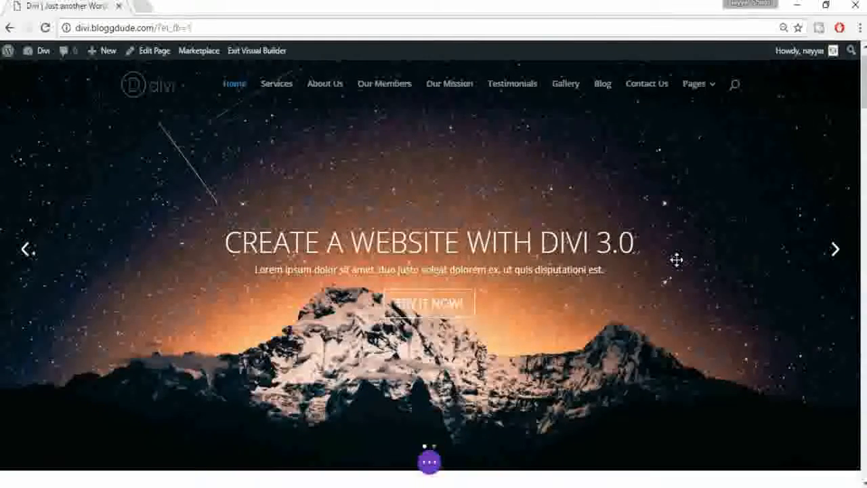
pyautogui.scroll(-5, 677, 259)
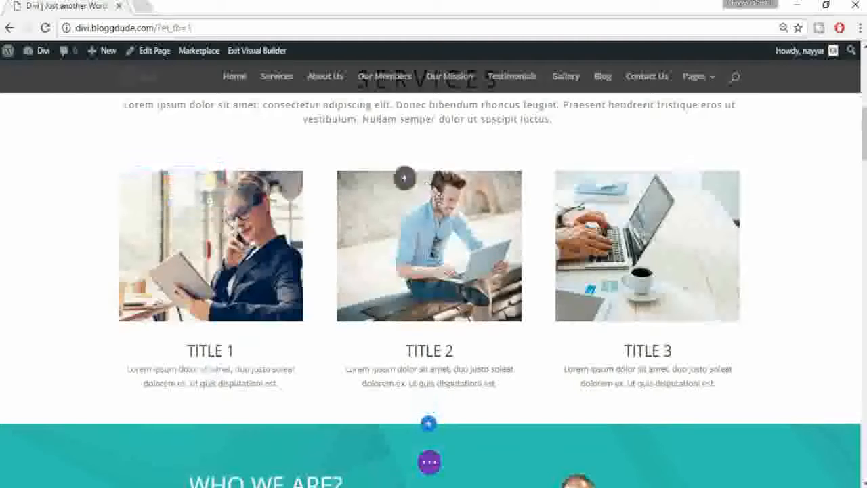
# Step: Swap the Title 1 and Title 2 service modules and retitle Title 2 with a person's name
pyautogui.moveTo(439, 197); pyautogui.dragTo(438, 200)
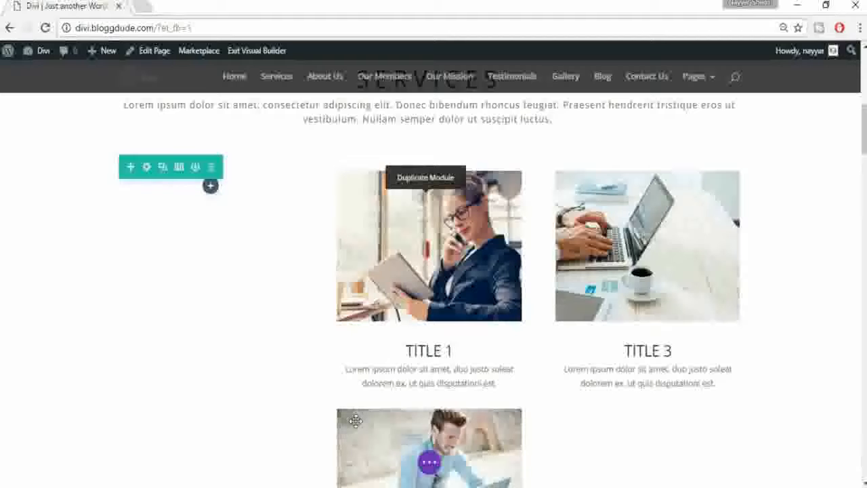
pyautogui.moveTo(393, 439); pyautogui.dragTo(282, 253)
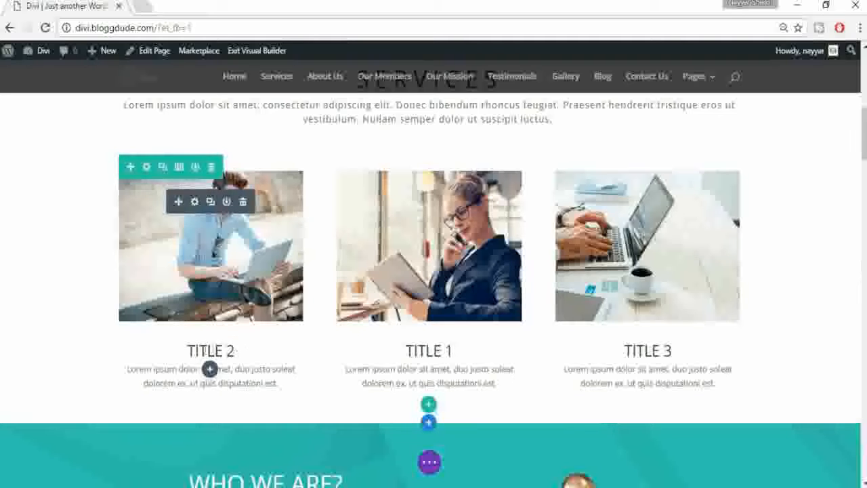
pyautogui.doubleClick(203, 349)
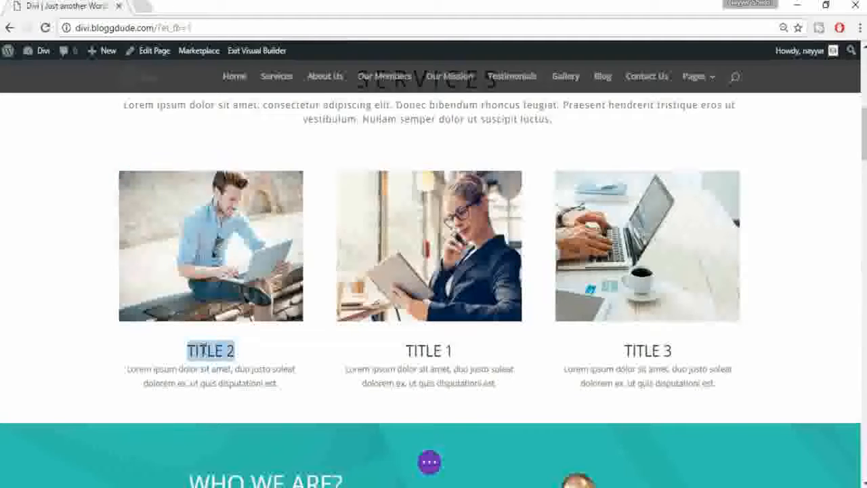
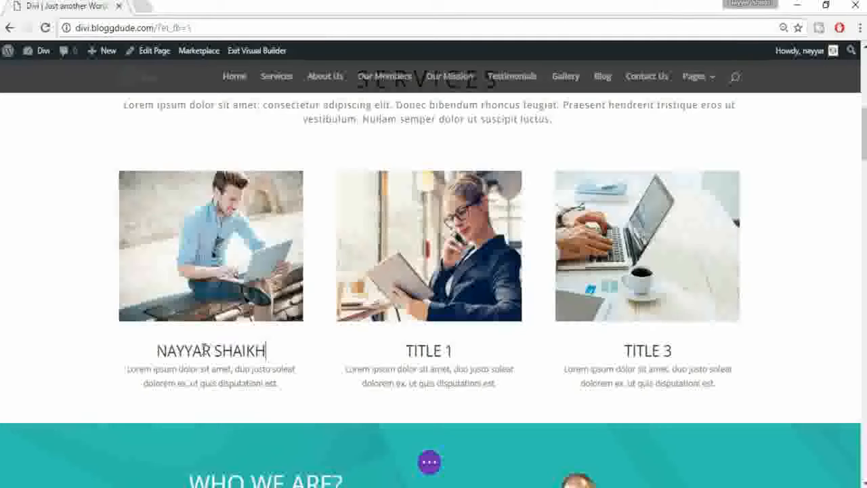
pyautogui.scroll(-10, 630, 411)
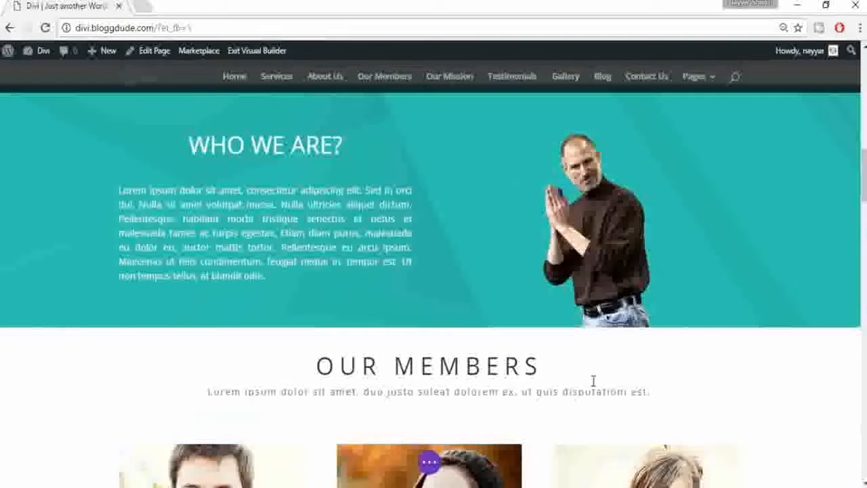
pyautogui.scroll(-6, 592, 380)
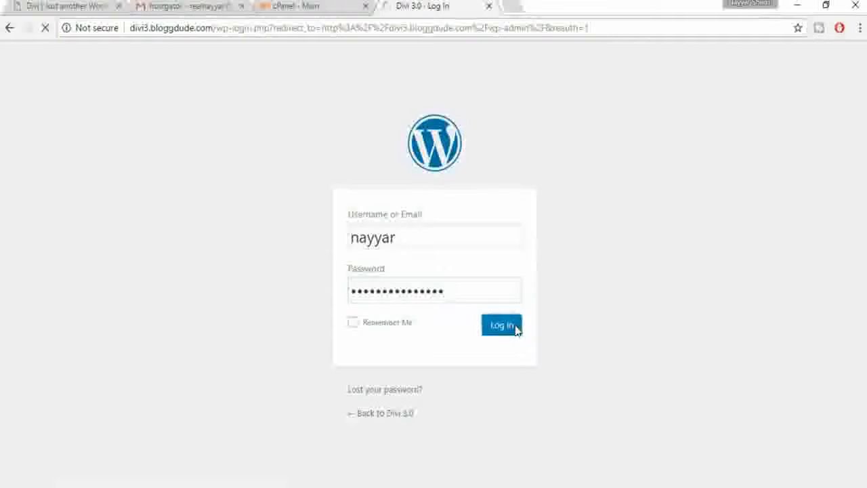
# Step: Log in, install the WordPress 4.7.3 update, and return to the admin Dashboard
pyautogui.click(515, 328)
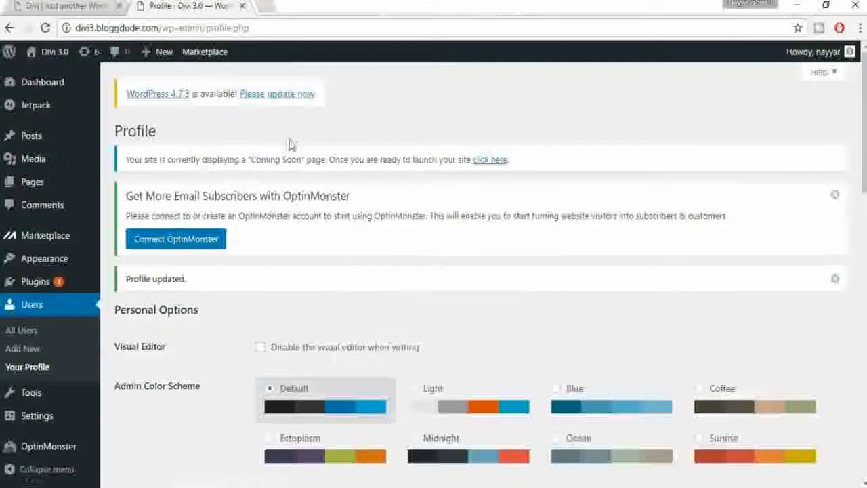
pyautogui.click(275, 99)
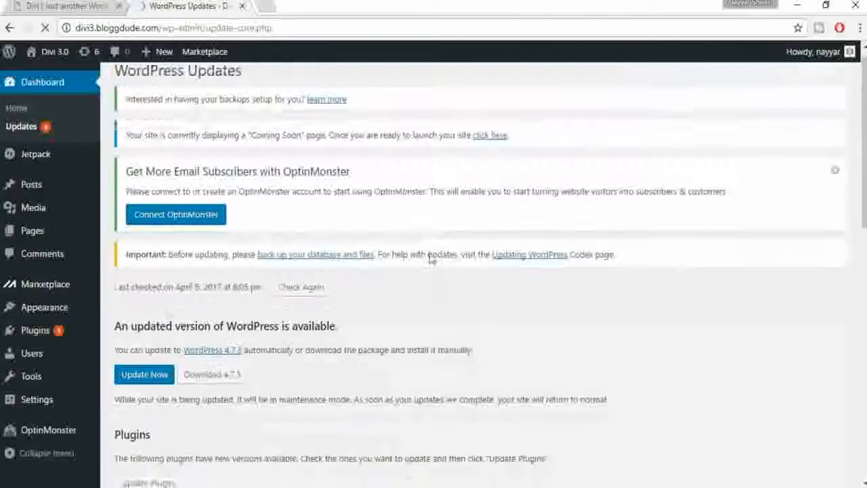
pyautogui.scroll(-6, 189, 242)
pyautogui.scroll(3, 194, 238)
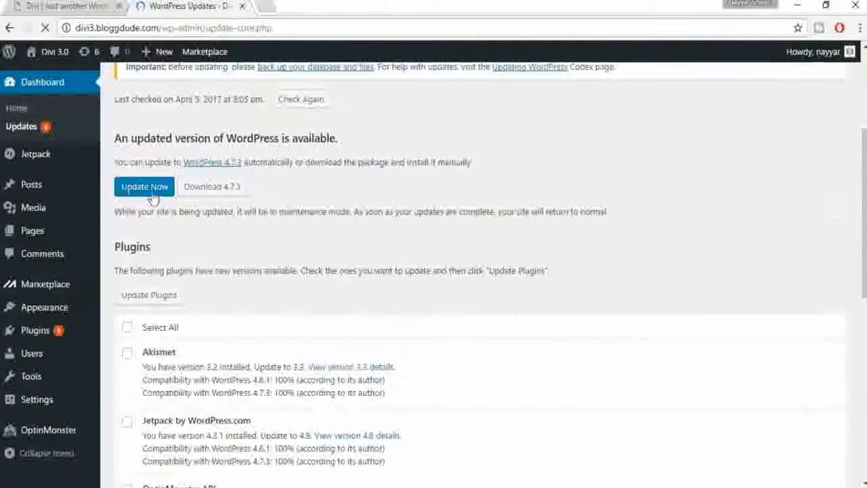
pyautogui.click(129, 194)
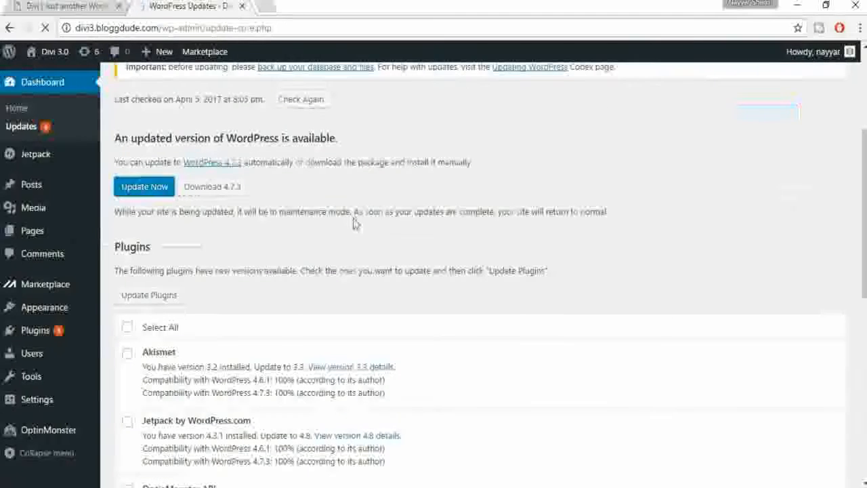
pyautogui.moveTo(44, 85)
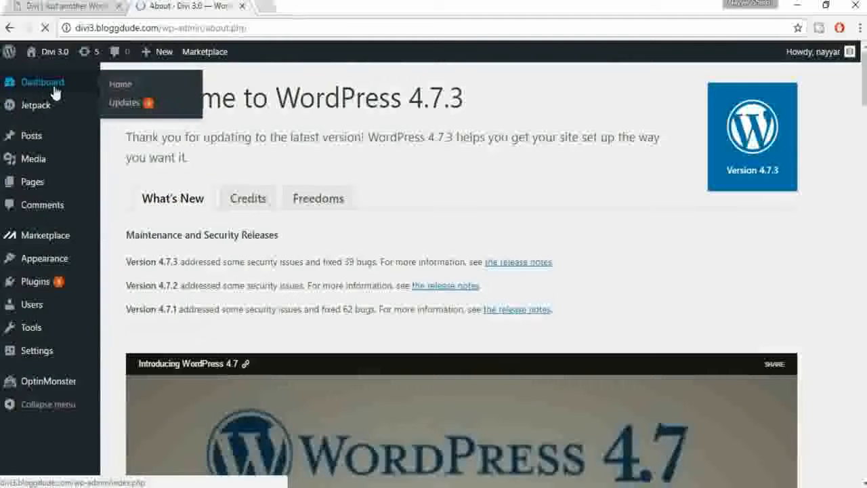
pyautogui.click(54, 92)
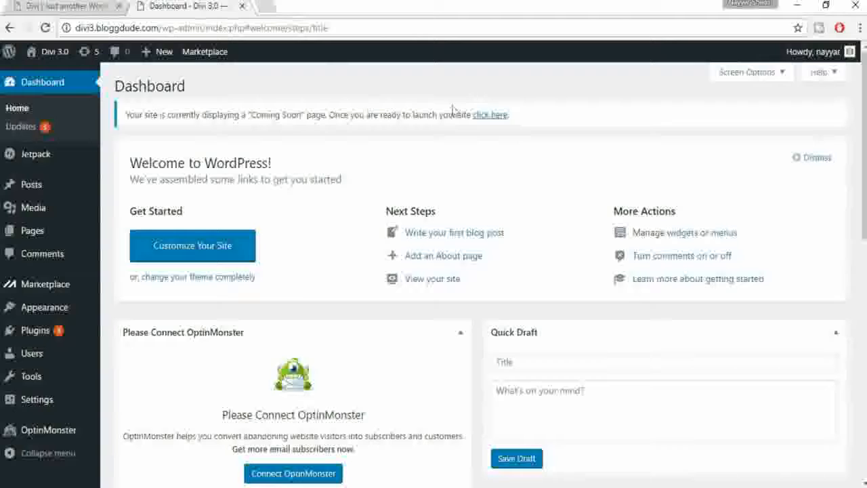
# Step: Take the site live instead of Coming Soon and review its front page in a new tab
pyautogui.click(491, 116)
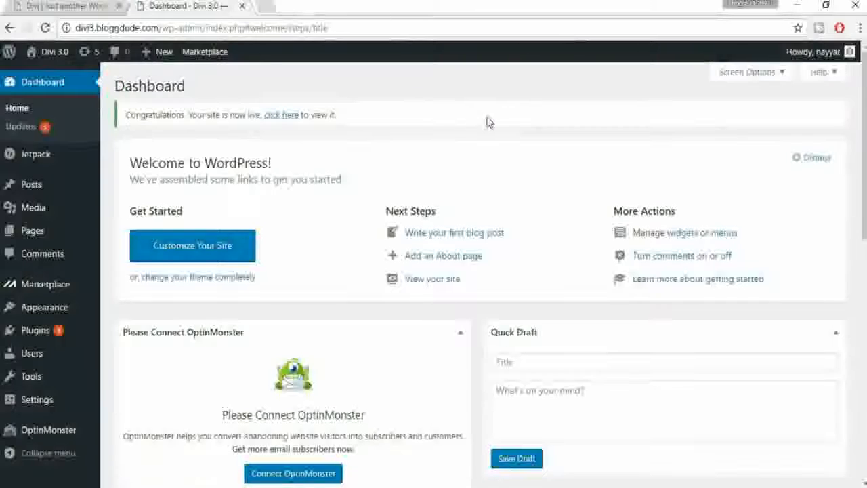
pyautogui.rightClick(53, 76)
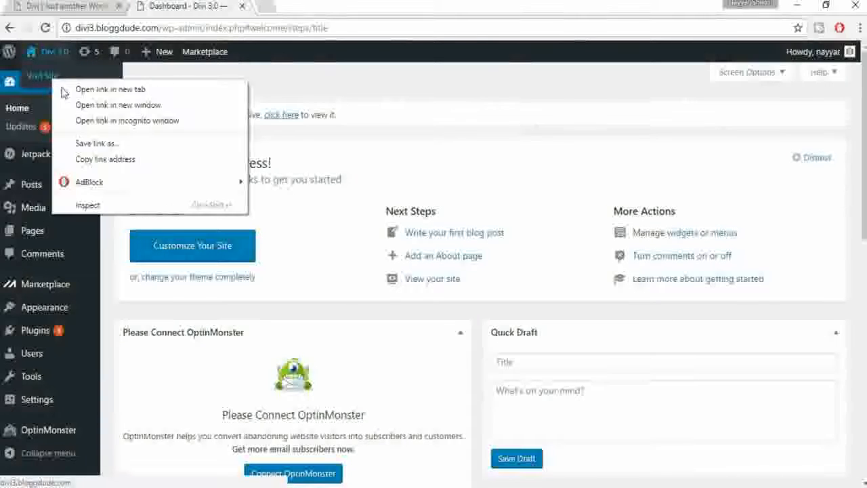
pyautogui.click(115, 89)
pyautogui.click(319, 6)
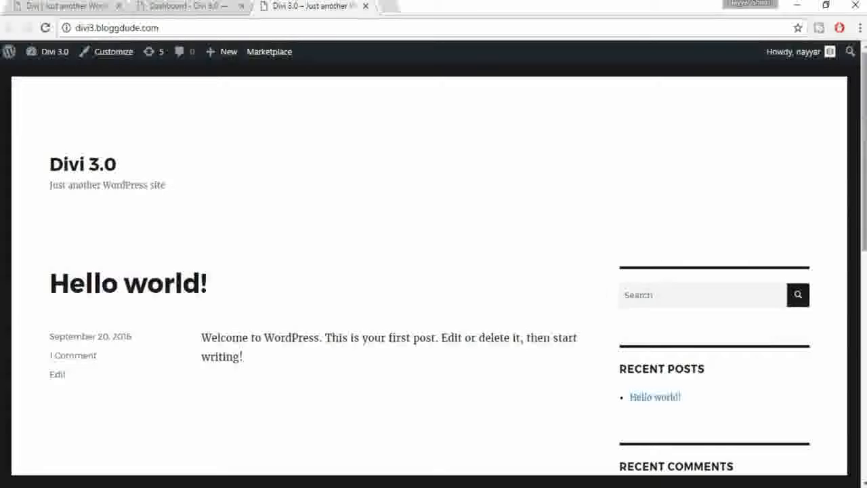
pyautogui.scroll(-4, 855, 161)
pyautogui.scroll(4, 424, 180)
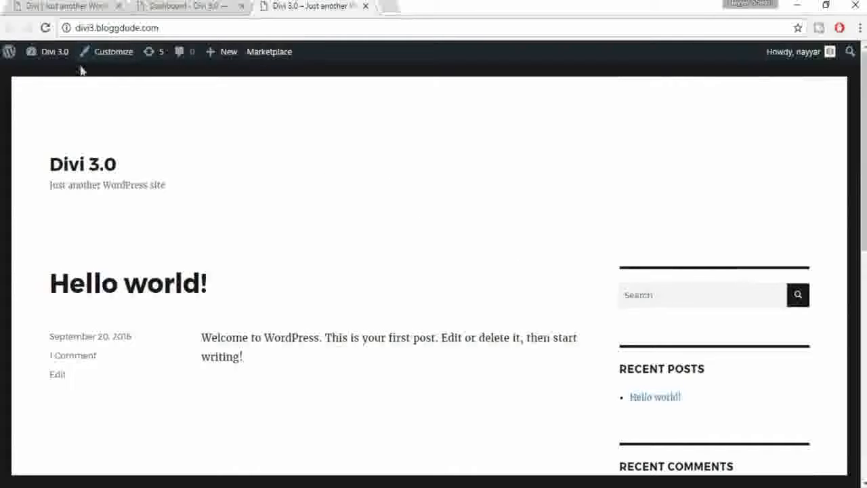
pyautogui.scroll(-5, 654, 311)
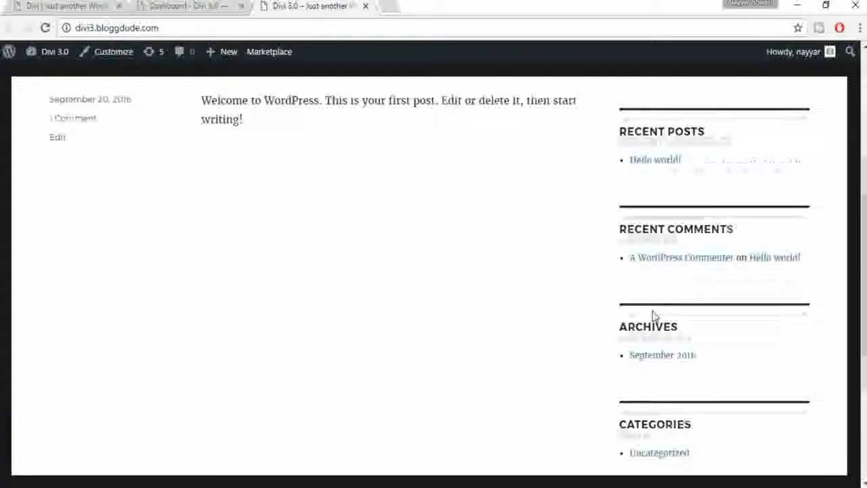
pyautogui.scroll(4, 649, 329)
pyautogui.scroll(2, 647, 332)
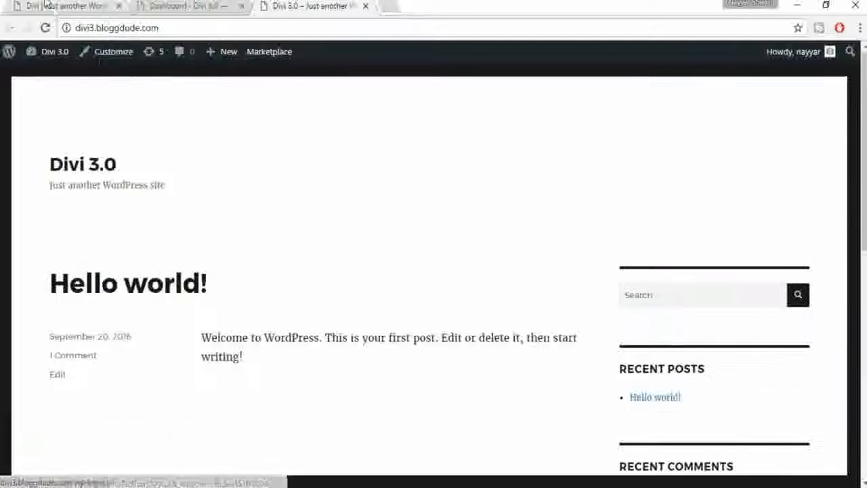
# Step: Back on the Divi demo site, scroll down through its homepage
pyautogui.click(65, 7)
pyautogui.scroll(-5, 434, 271)
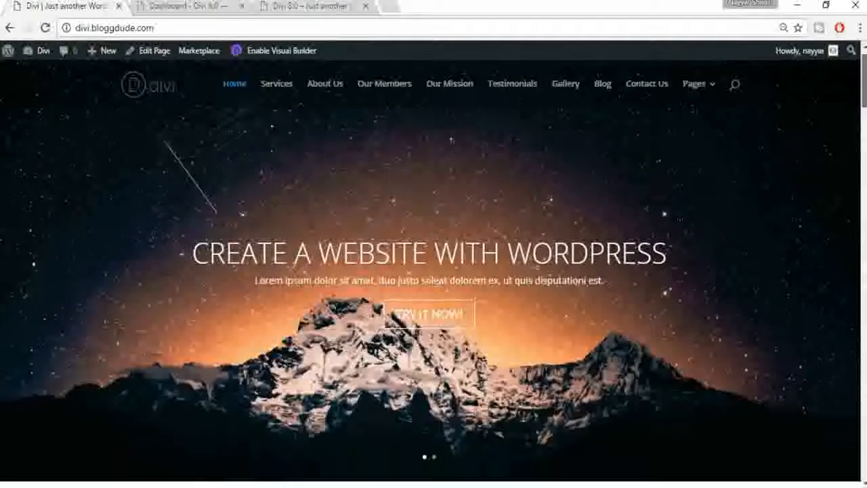
pyautogui.scroll(-8, 434, 271)
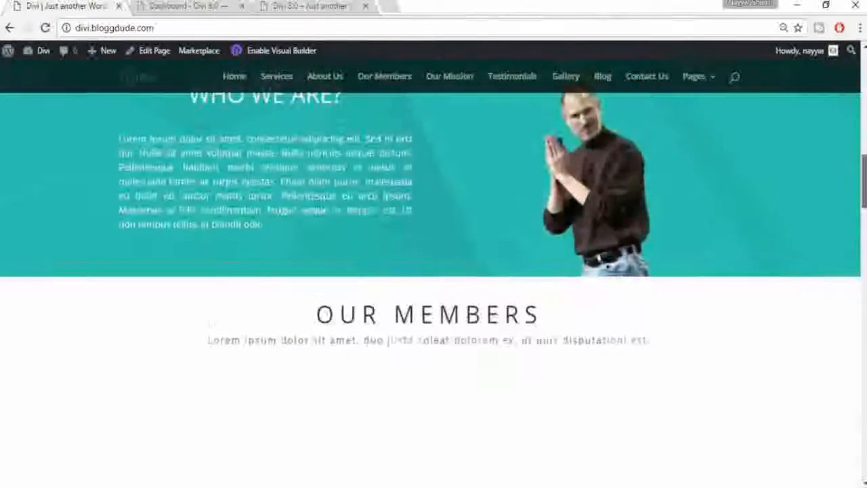
pyautogui.scroll(-8, 434, 271)
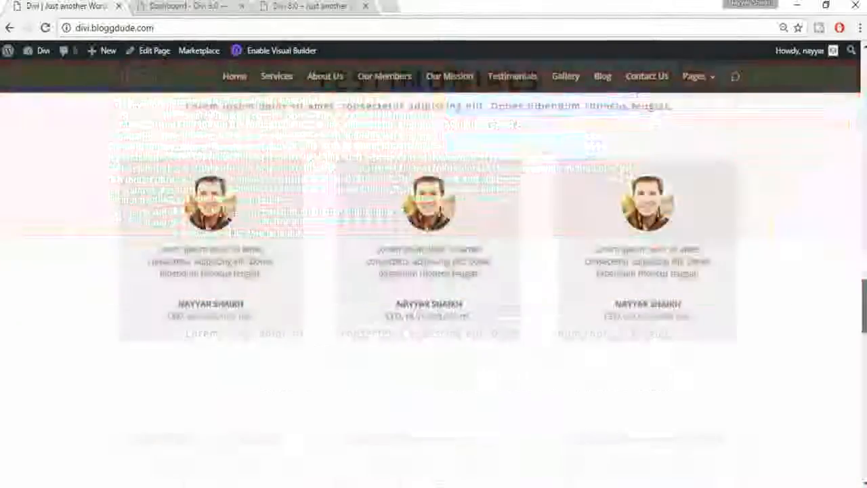
pyautogui.moveTo(864, 305); pyautogui.dragTo(864, 75)
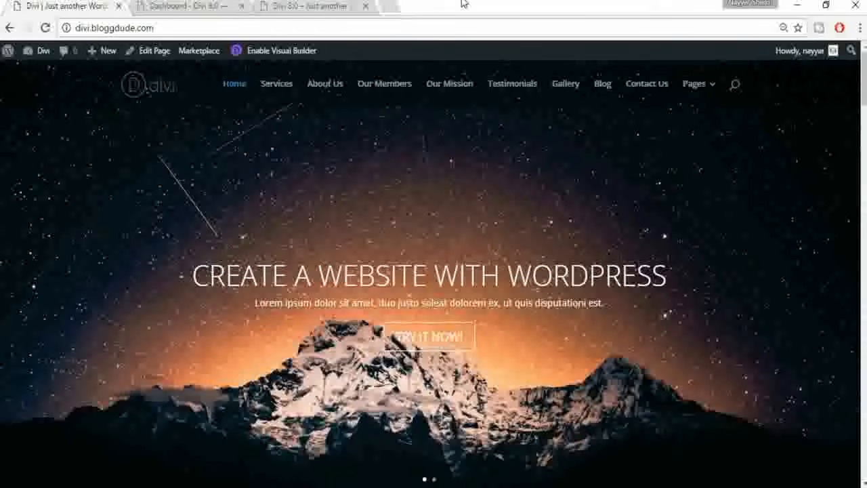
# Step: Check the current site tab and the Divi Theme folder window, then return to the Divi demo
pyautogui.click(291, 6)
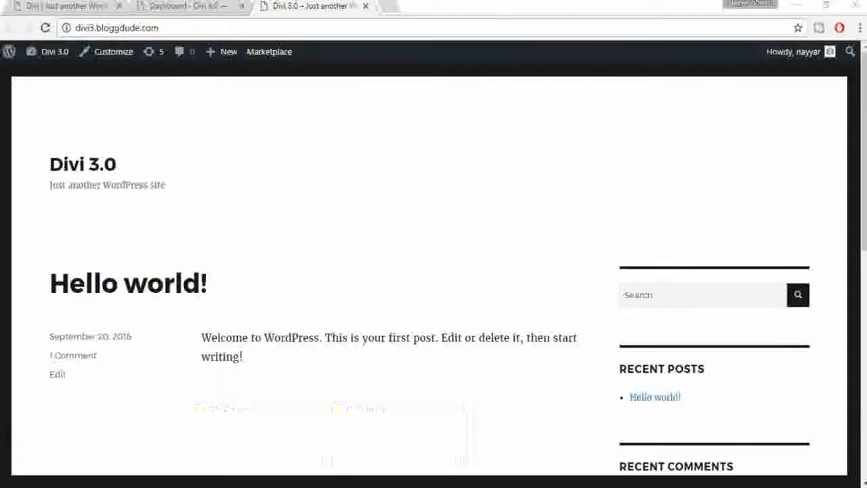
pyautogui.moveTo(284, 477)
pyautogui.click(254, 463)
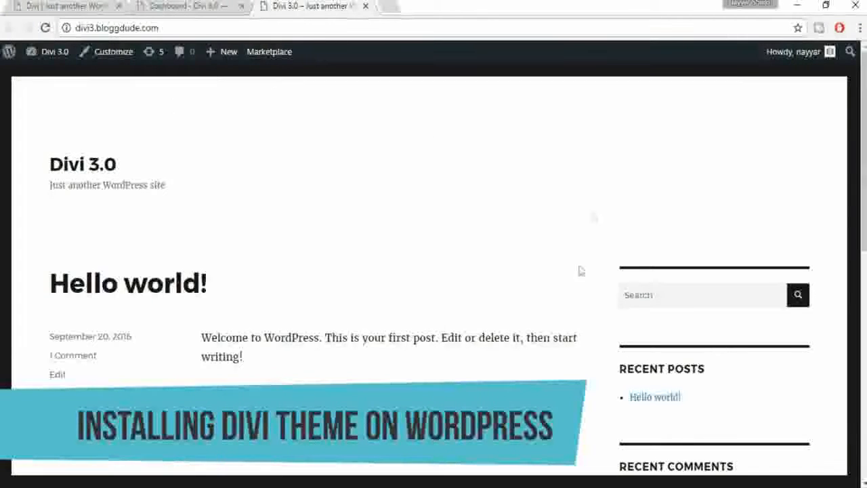
pyautogui.scroll(-8, 387, 293)
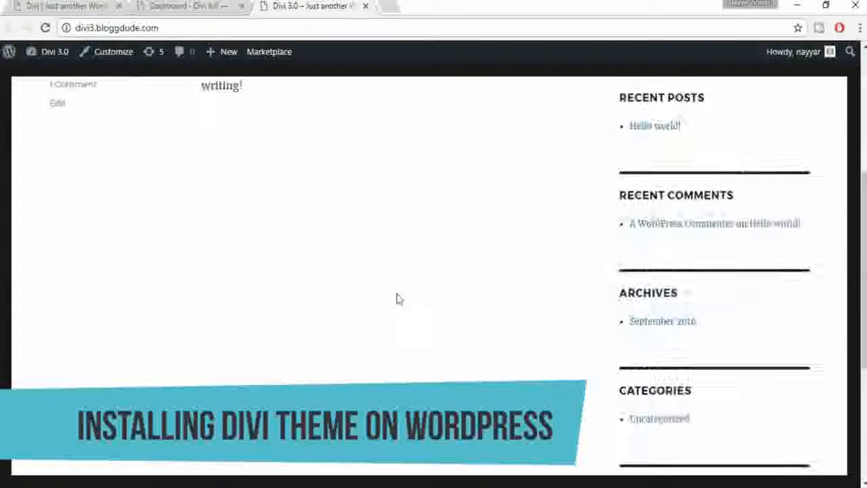
pyautogui.scroll(8, 406, 310)
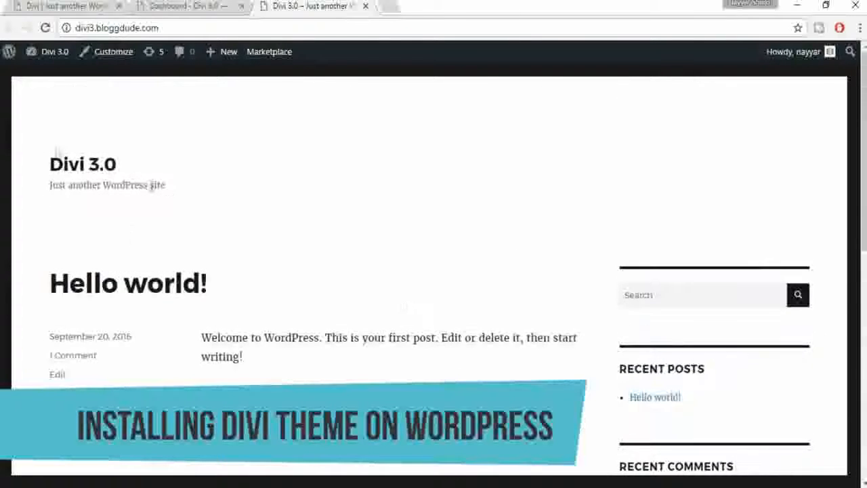
pyautogui.click(67, 6)
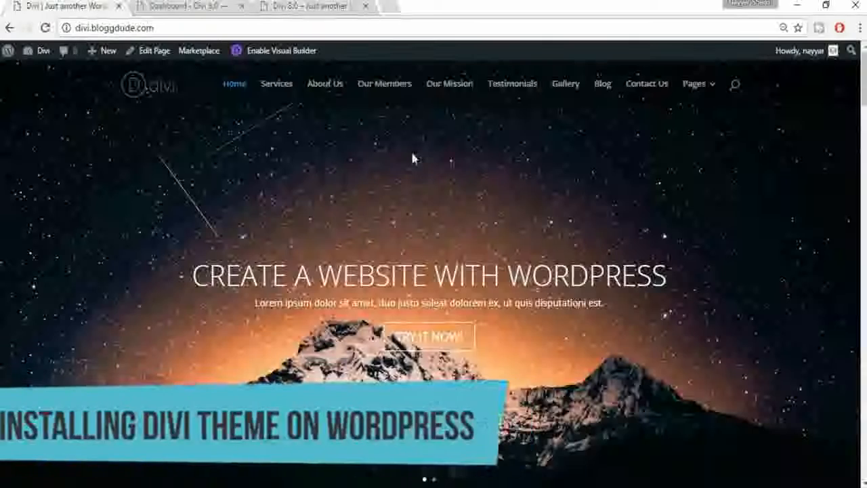
# Step: Pick divi.zip from Desktop\Divi Theme in the Themes Upload Theme panel
pyautogui.click(190, 6)
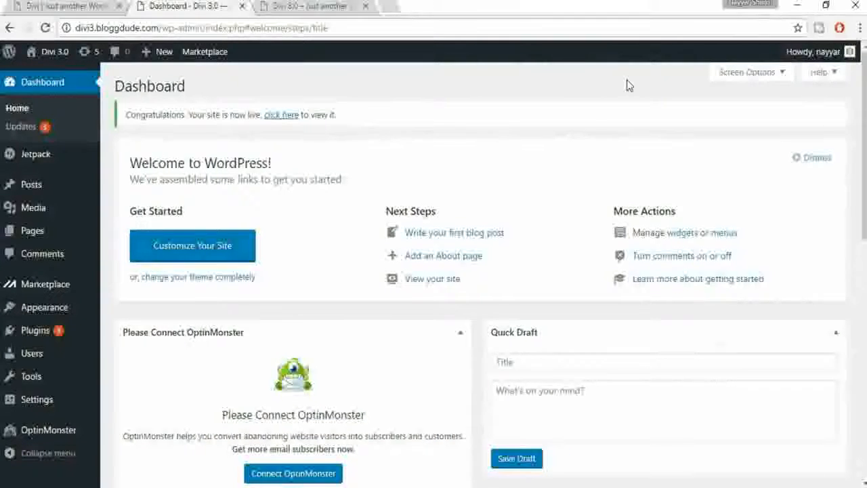
pyautogui.click(46, 305)
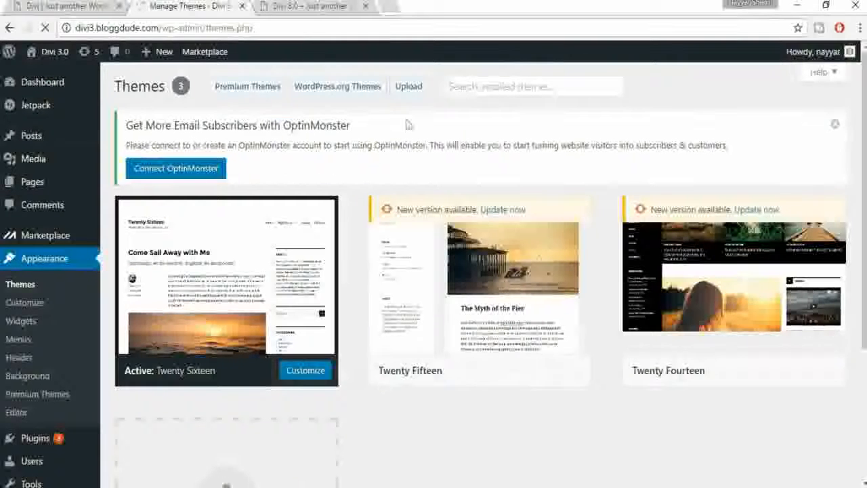
pyautogui.click(422, 91)
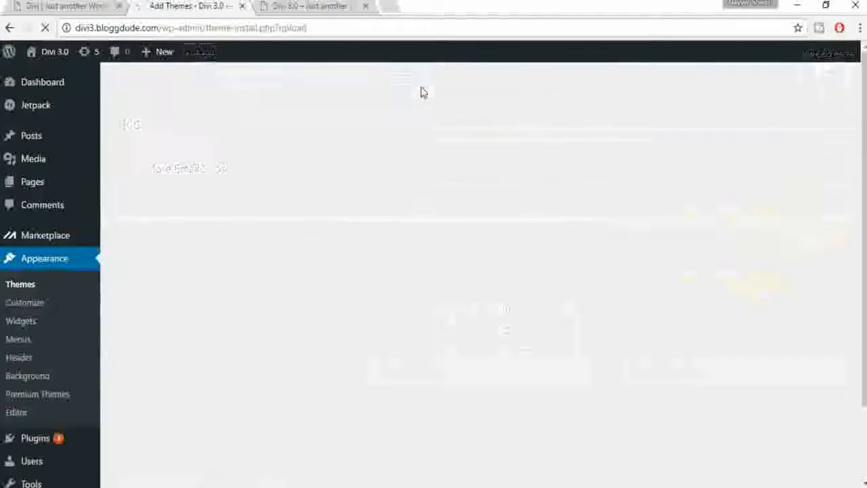
pyautogui.moveTo(328, 486)
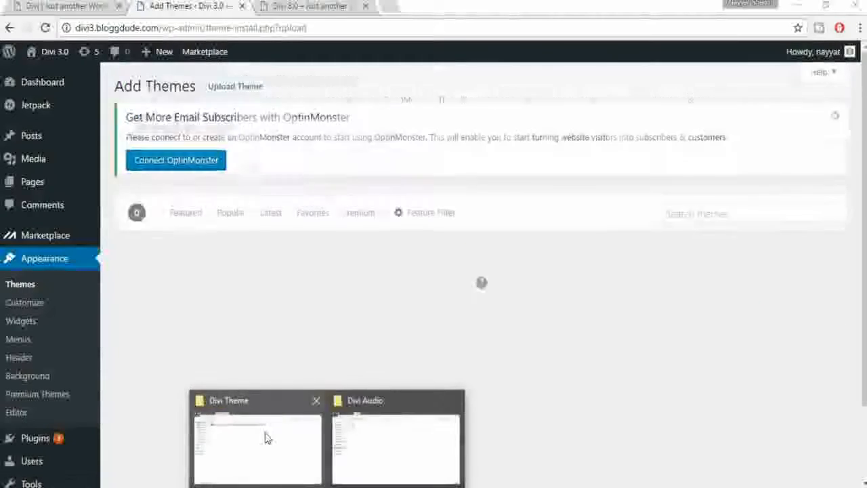
pyautogui.click(265, 438)
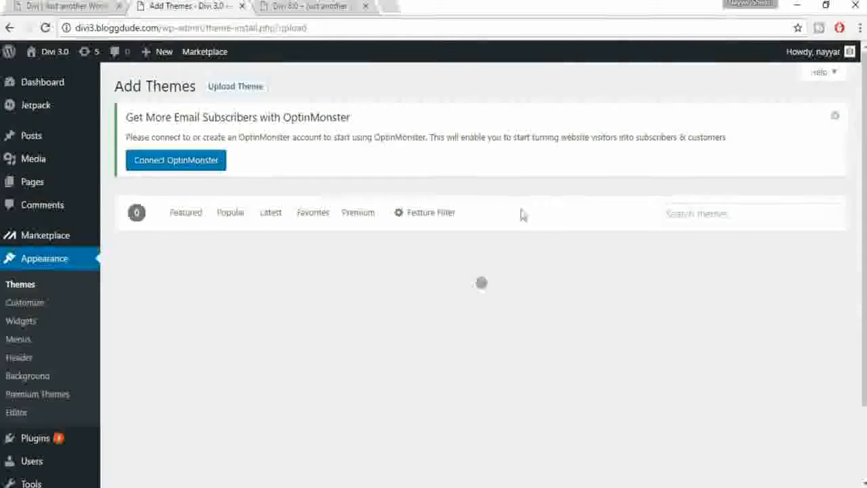
pyautogui.click(237, 91)
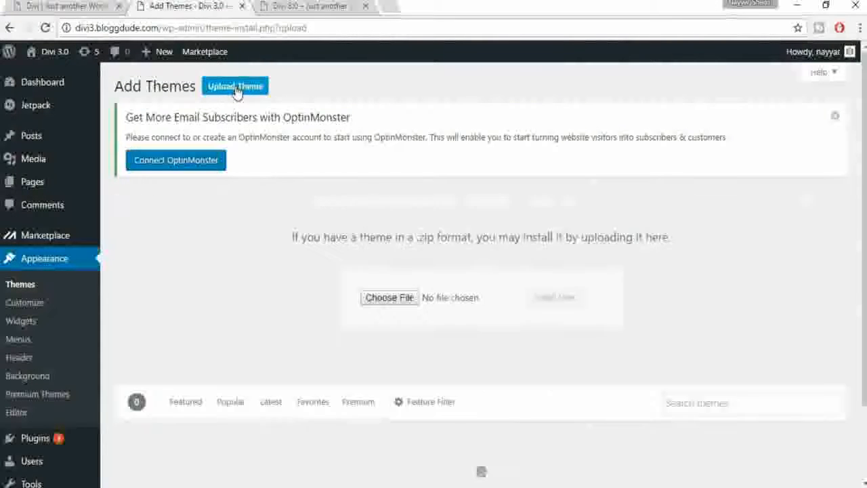
pyautogui.click(390, 300)
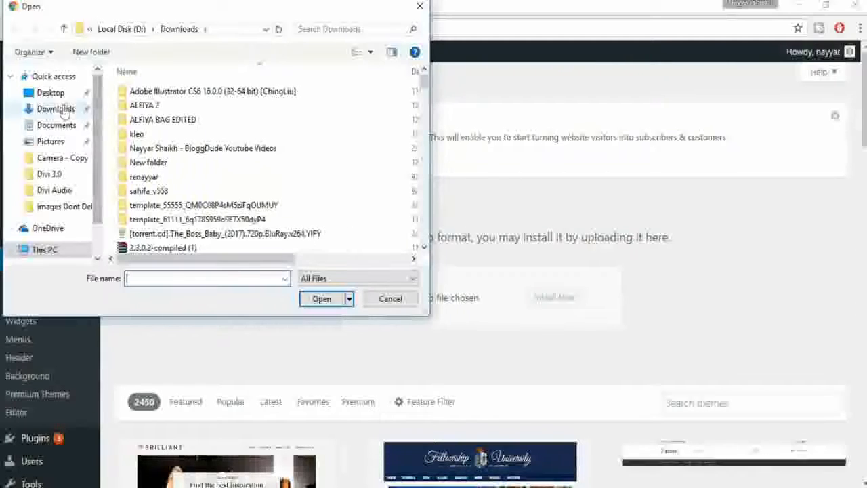
pyautogui.click(40, 92)
pyautogui.moveTo(427, 103); pyautogui.dragTo(432, 134)
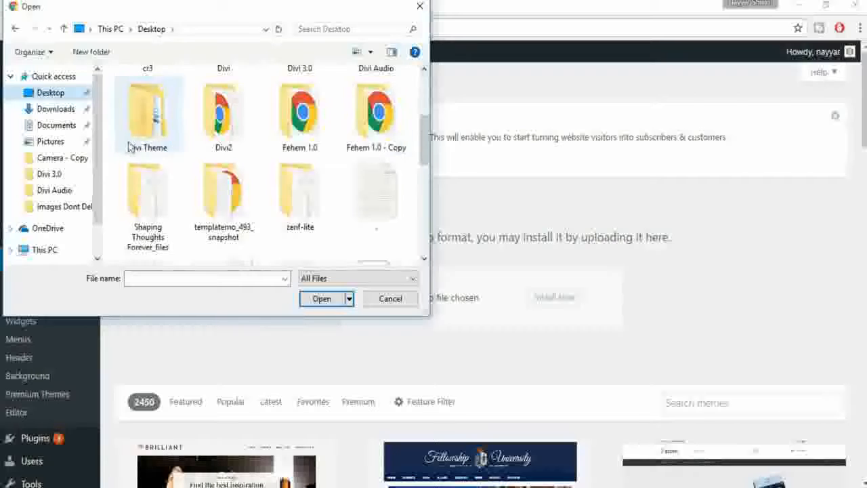
pyautogui.doubleClick(132, 145)
pyautogui.click(148, 97)
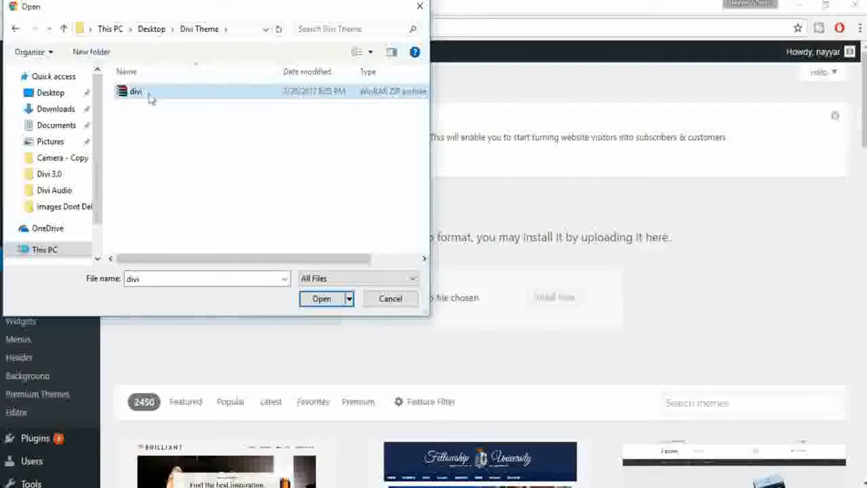
pyautogui.click(321, 299)
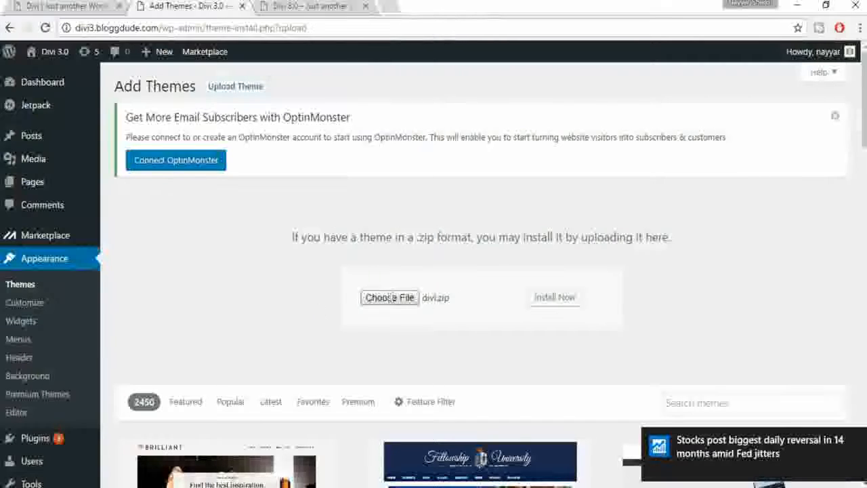
# Step: Install the Divi theme from divi.zip and activate it
pyautogui.click(858, 442)
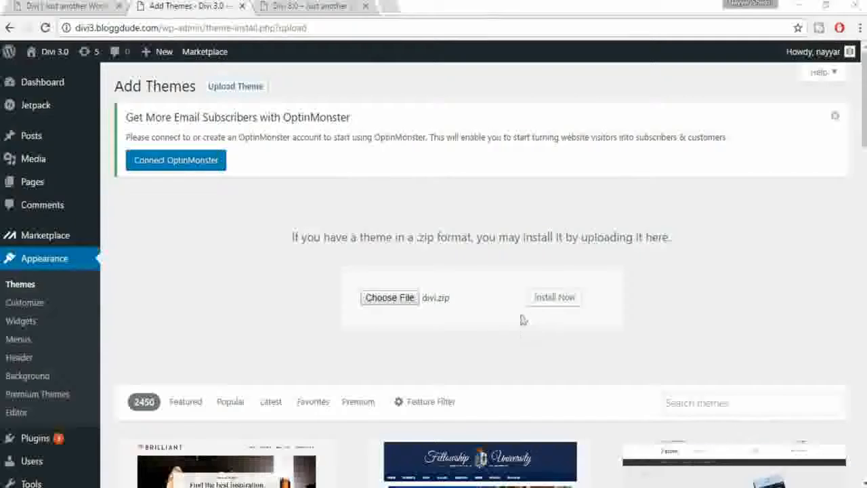
pyautogui.click(558, 302)
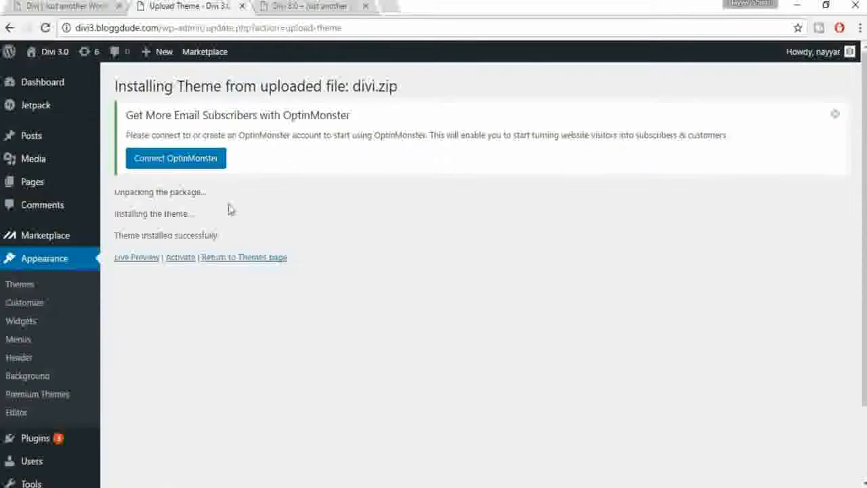
pyautogui.click(186, 259)
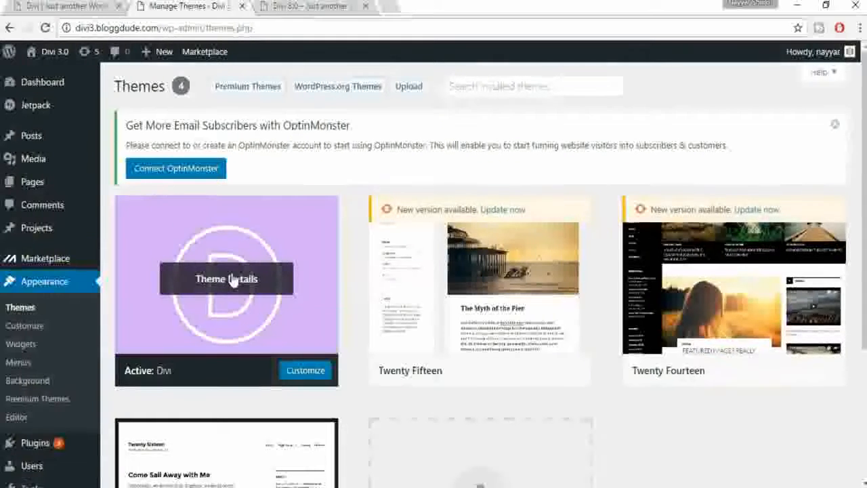
# Step: Delete the Twenty Fifteen theme from its Theme Details
pyautogui.scroll(-1, 232, 278)
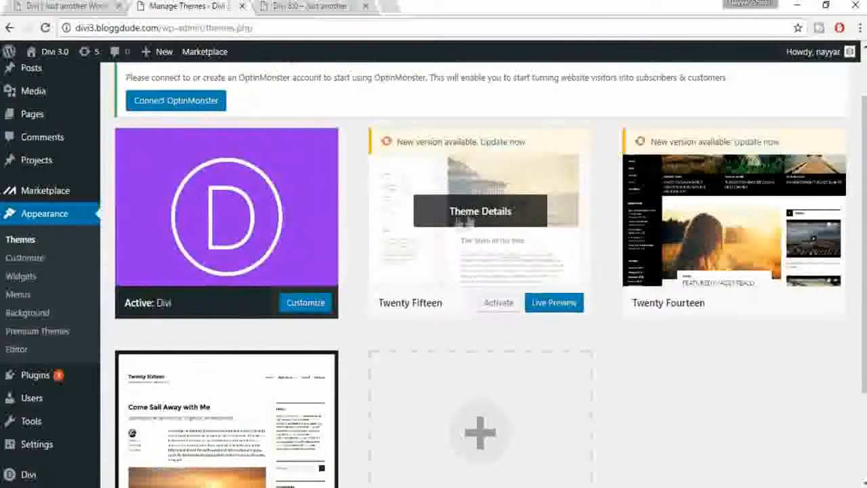
pyautogui.scroll(-2, 663, 240)
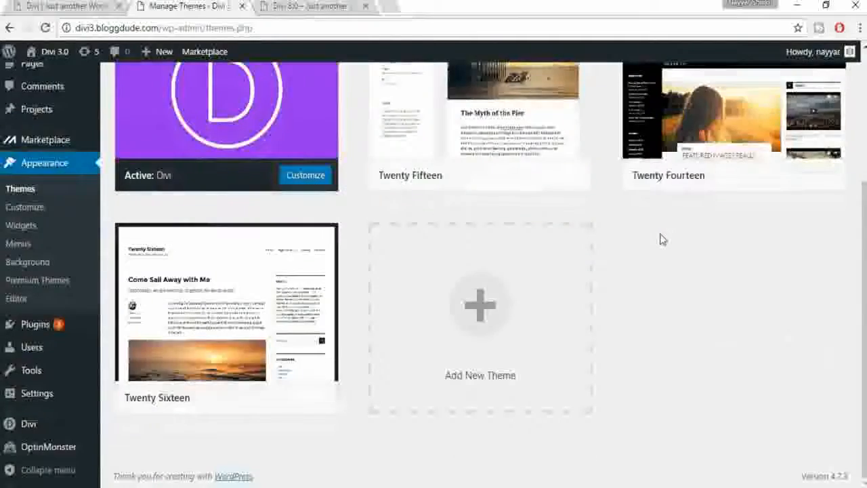
pyautogui.scroll(3, 663, 240)
pyautogui.scroll(-1, 515, 265)
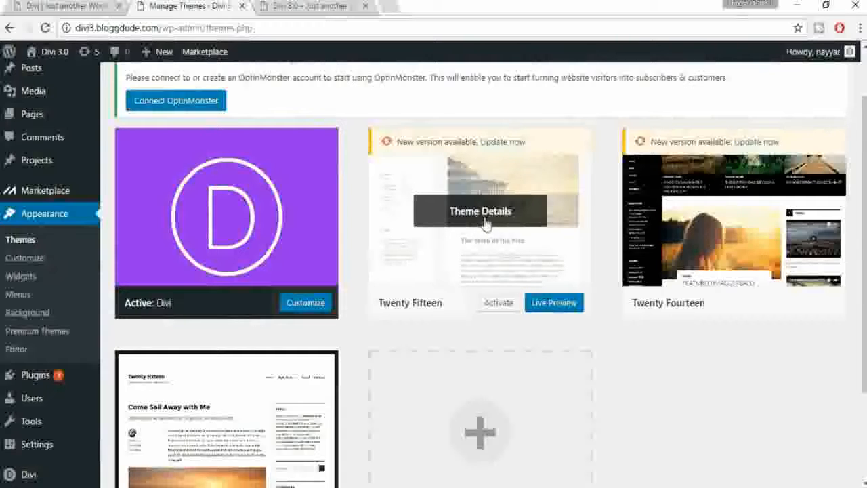
pyautogui.click(492, 227)
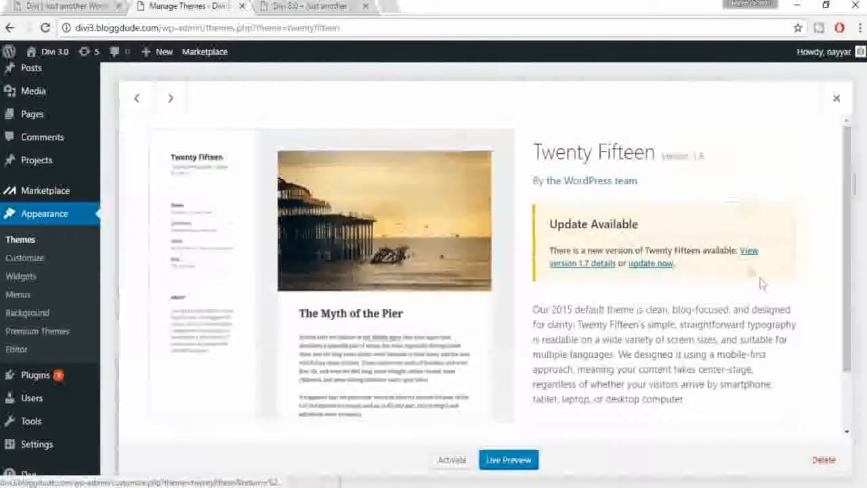
pyautogui.scroll(-2, 761, 291)
pyautogui.click(830, 466)
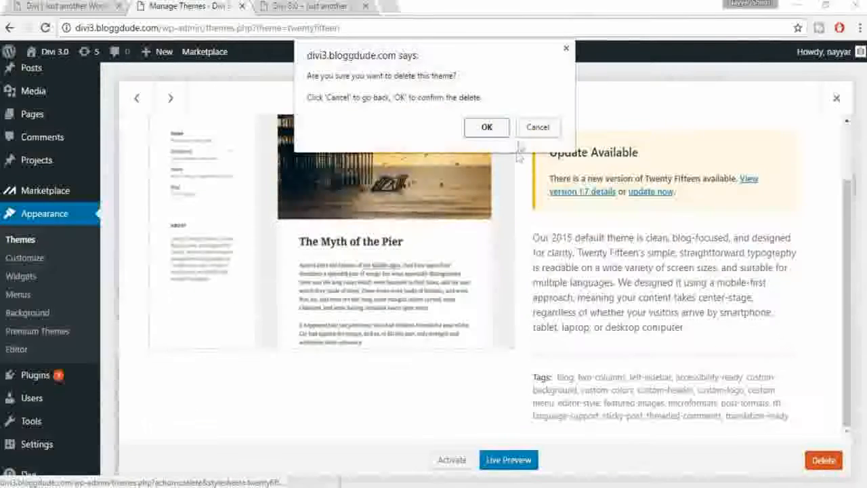
pyautogui.click(500, 133)
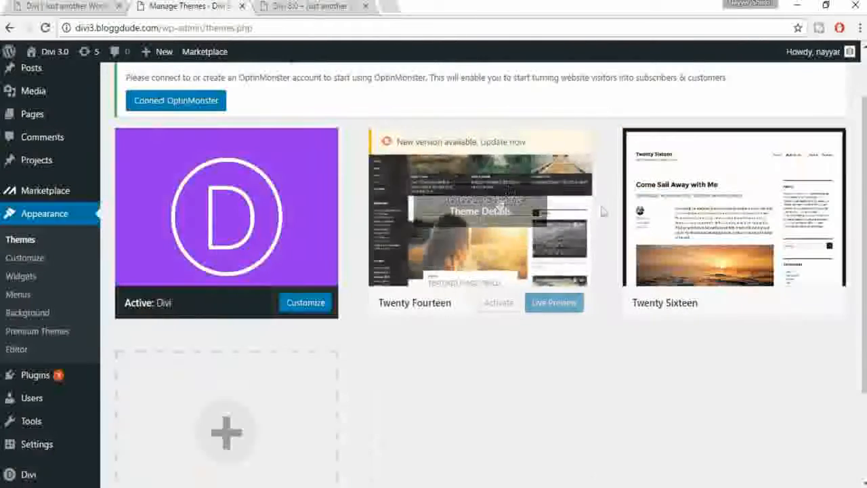
# Step: Delete Twenty Fourteen and Twenty Sixteen, then reload the site front page in Divi
pyautogui.click(497, 198)
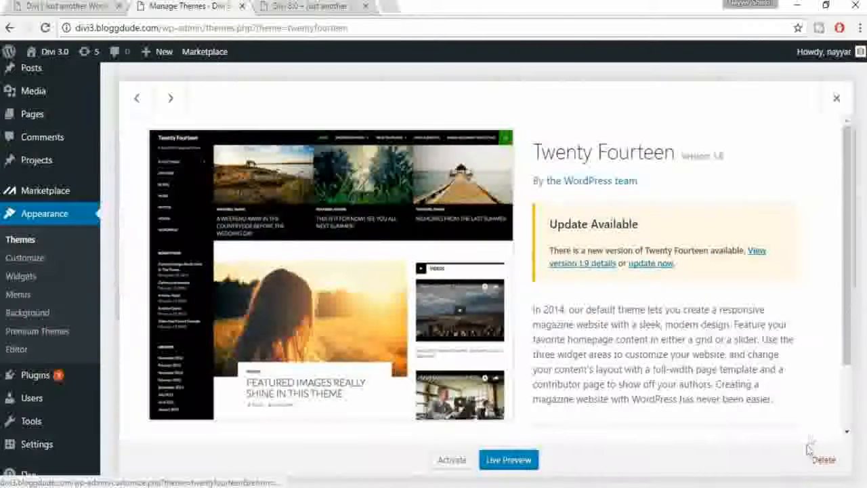
pyautogui.click(823, 460)
pyautogui.click(492, 151)
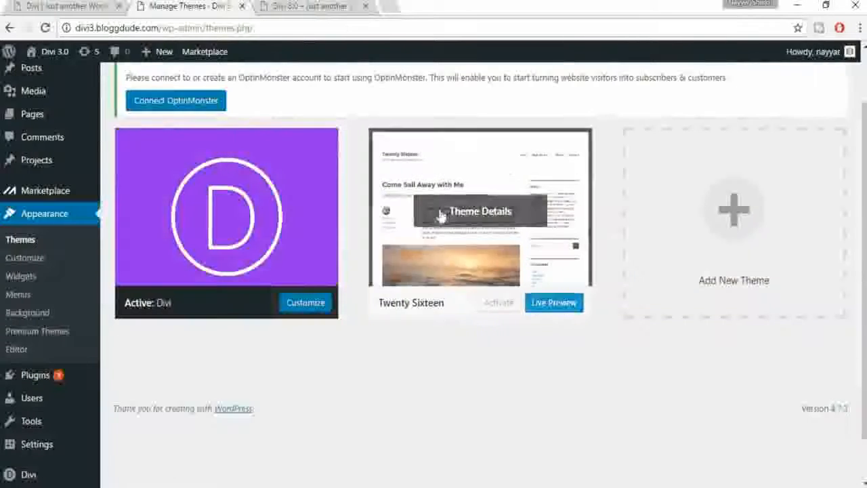
pyautogui.click(442, 216)
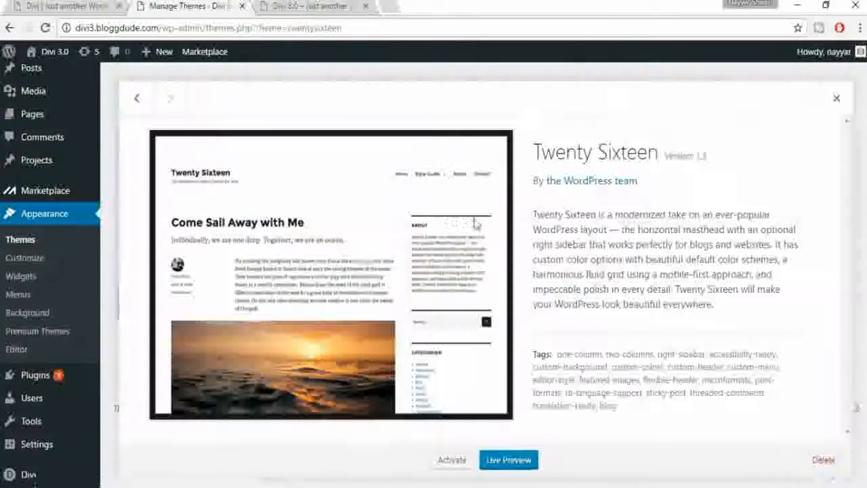
pyautogui.click(823, 460)
pyautogui.click(489, 149)
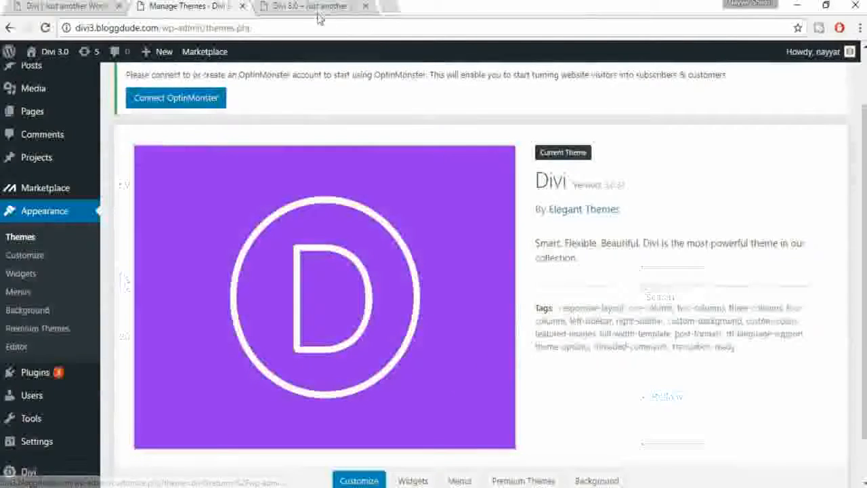
pyautogui.click(318, 8)
pyautogui.click(45, 29)
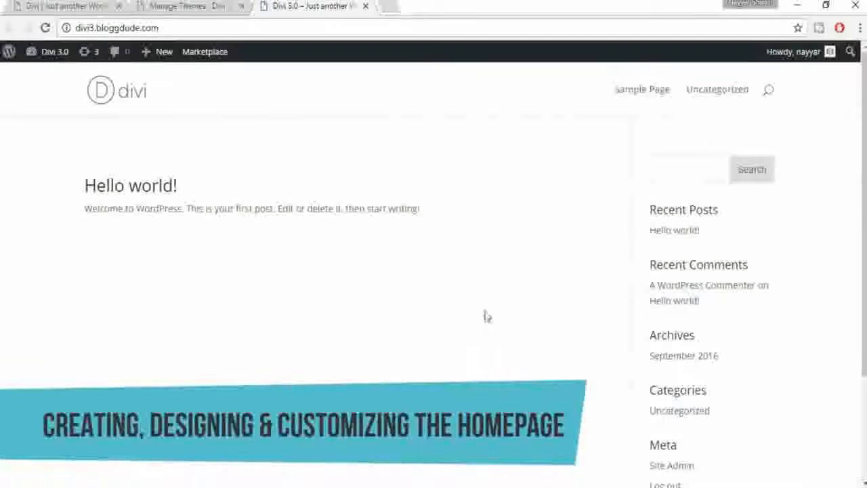
pyautogui.scroll(-5, 487, 340)
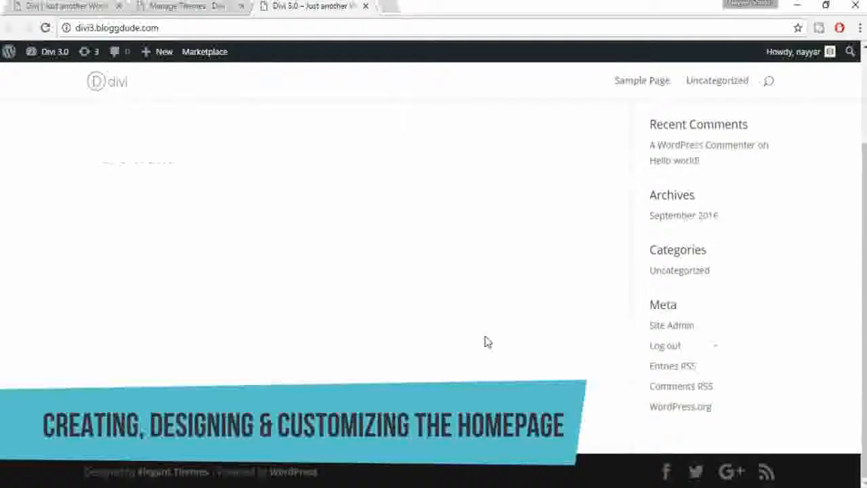
pyautogui.scroll(5, 486, 340)
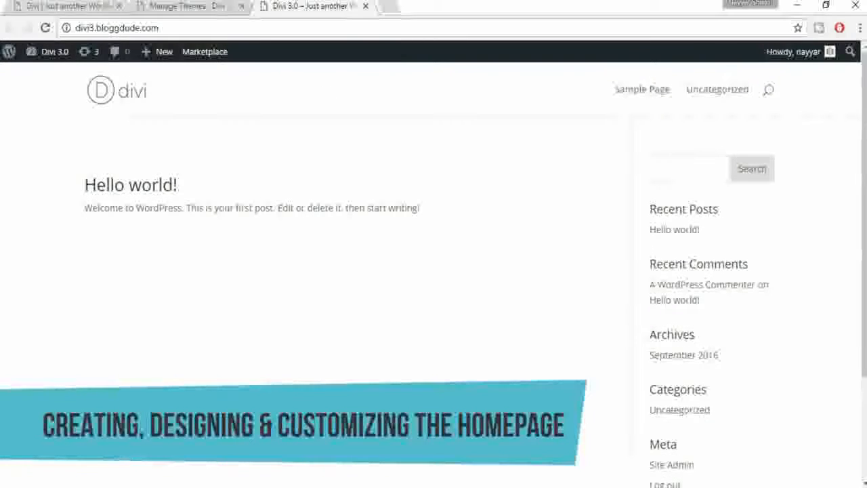
pyautogui.click(68, 5)
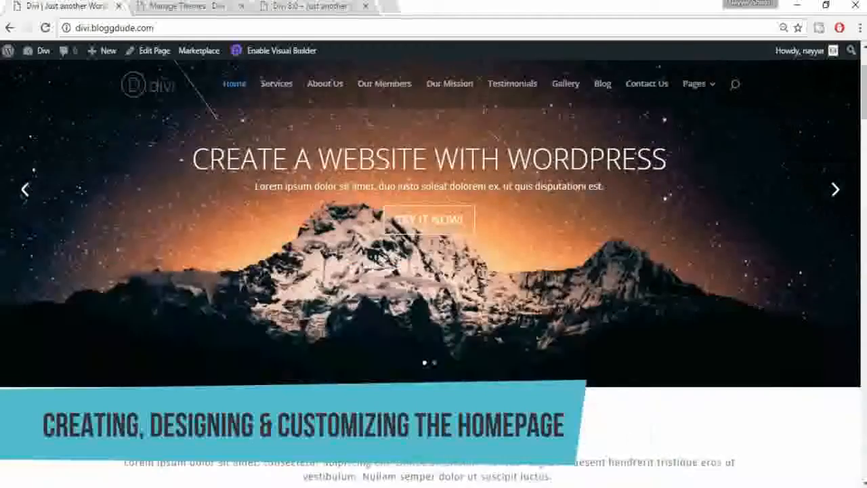
pyautogui.scroll(-8, 457, 265)
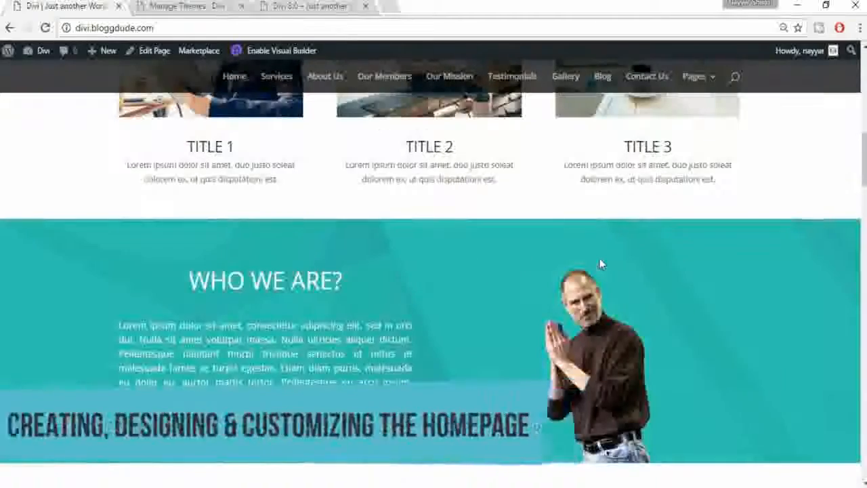
pyautogui.scroll(8, 600, 261)
pyautogui.click(321, 5)
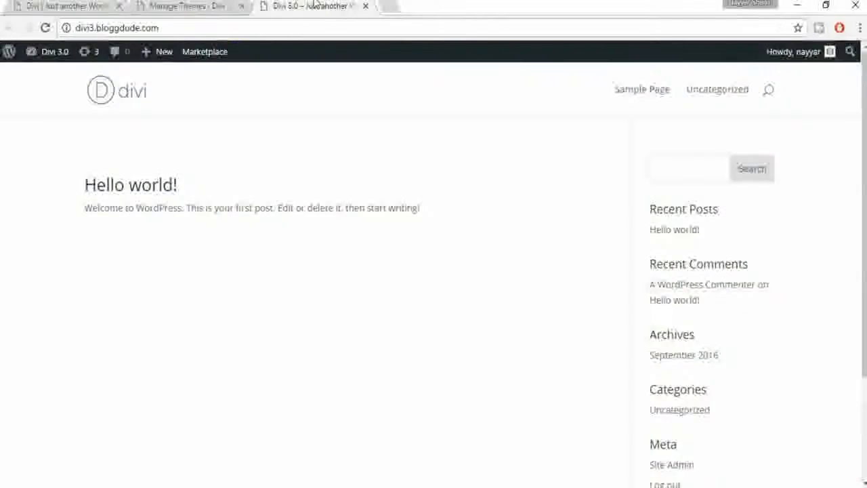
pyautogui.click(211, 4)
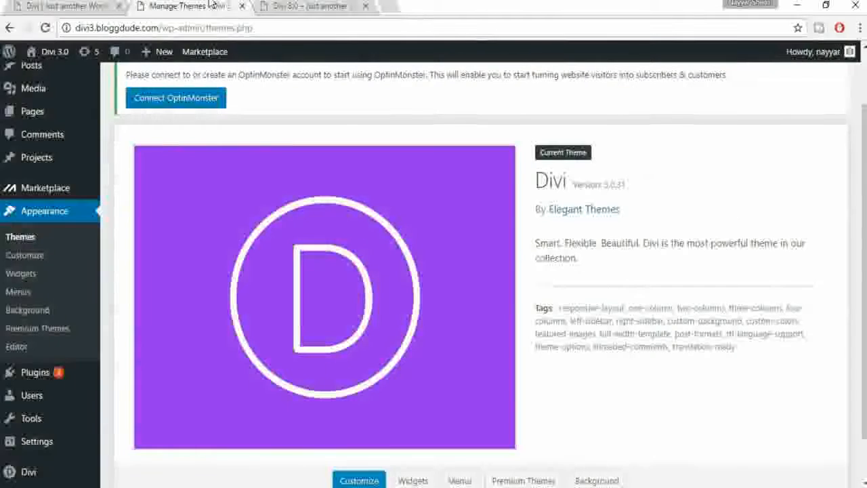
pyautogui.scroll(2, 116, 188)
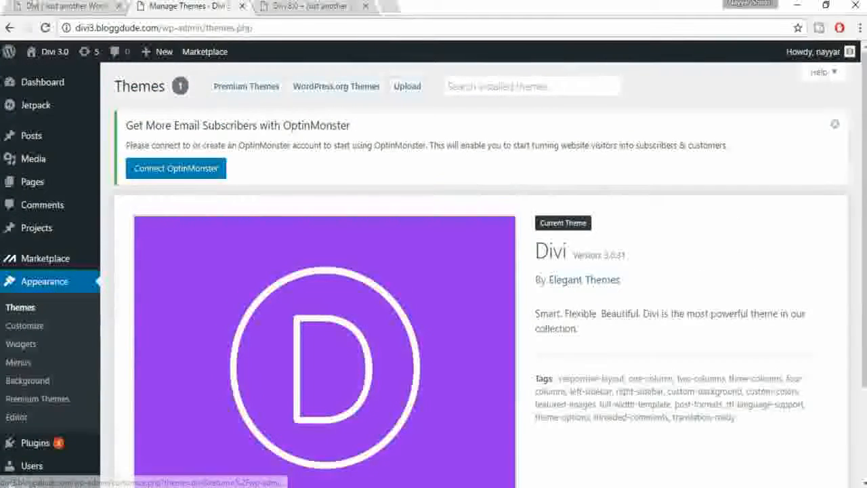
# Step: Add a new page titled HomePage and publish it
pyautogui.click(35, 5)
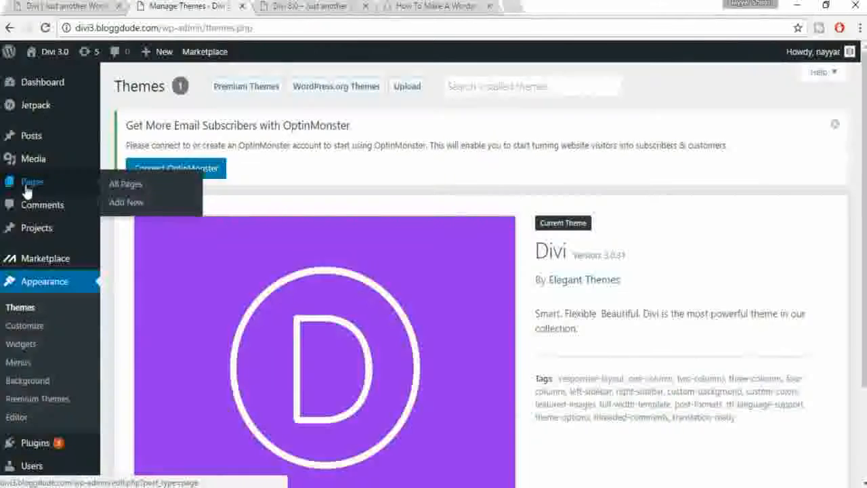
pyautogui.click(134, 204)
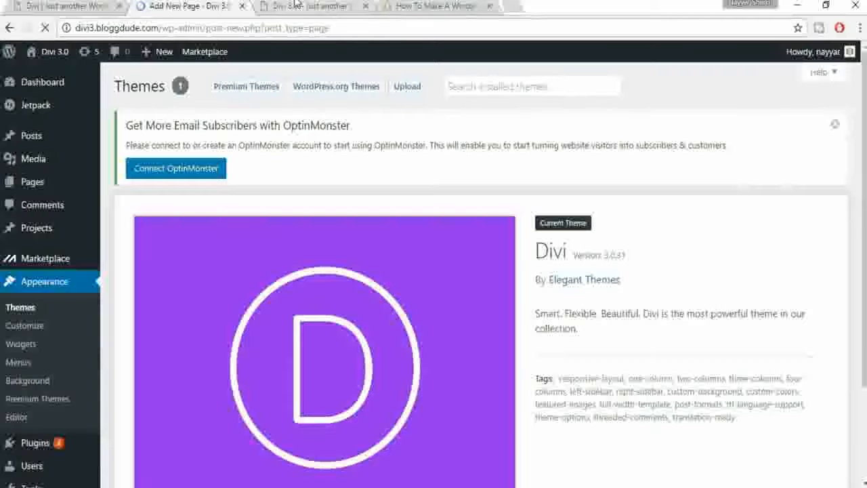
pyautogui.click(74, 6)
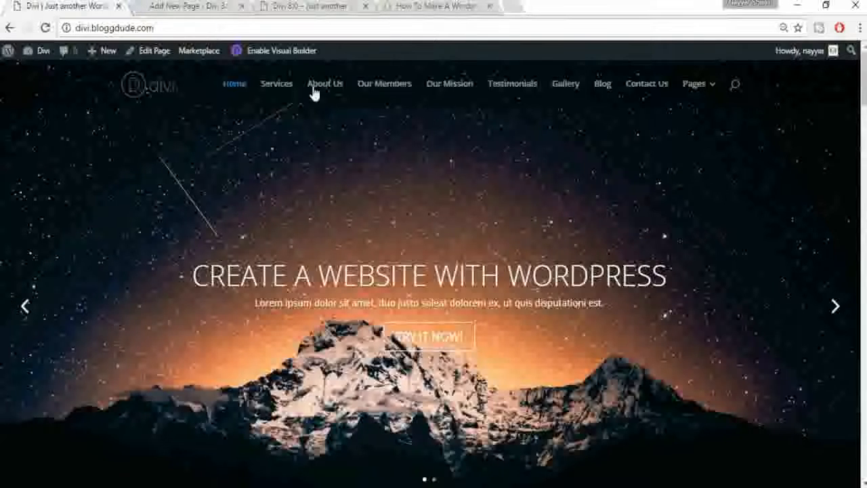
pyautogui.click(181, 5)
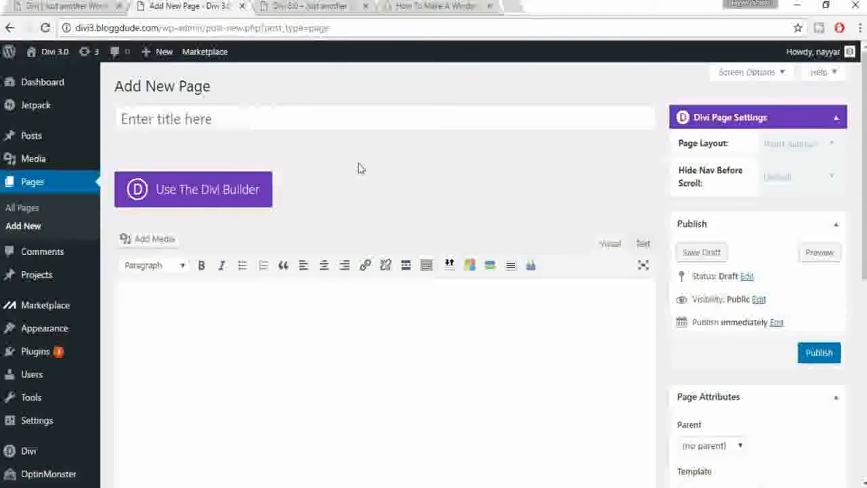
pyautogui.click(277, 118)
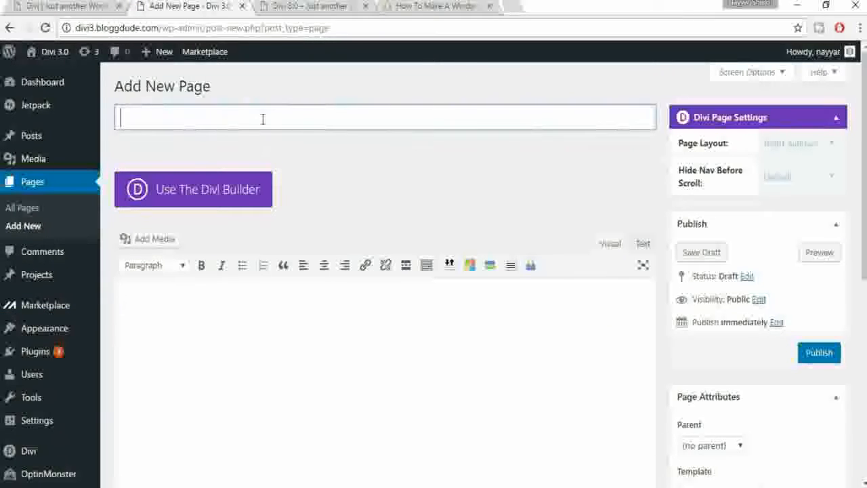
pyautogui.write('Ho')
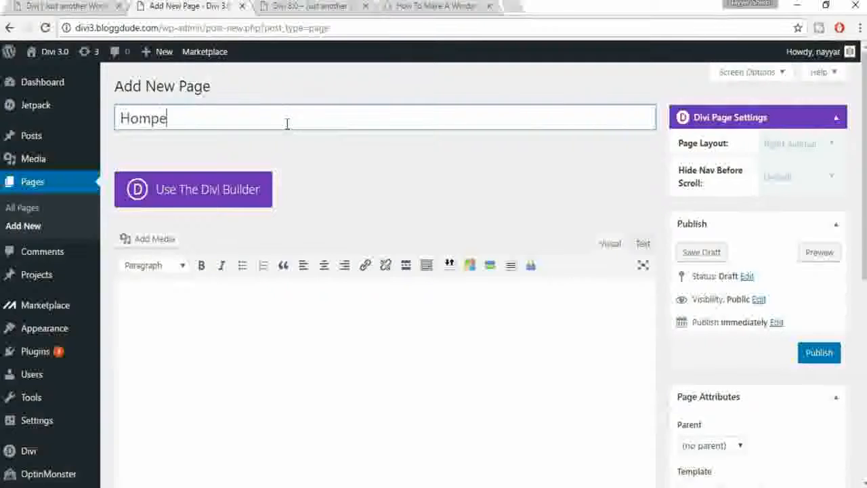
pyautogui.write('me')
pyautogui.click(819, 352)
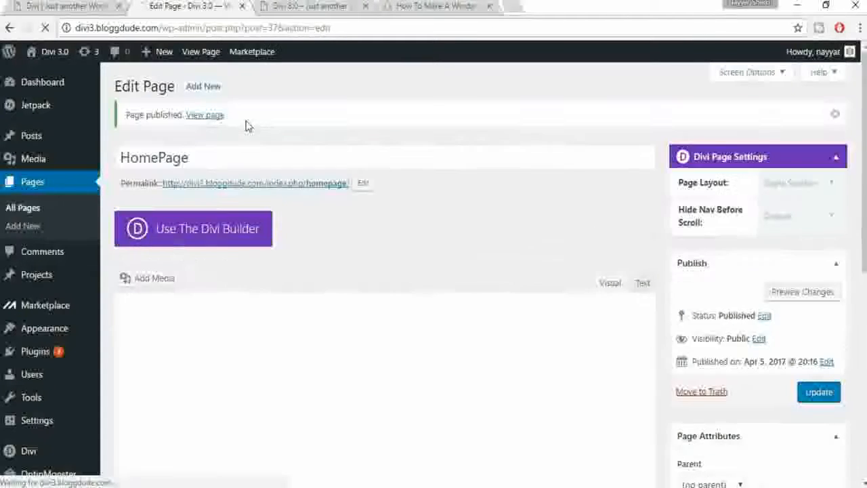
# Step: Enable the Divi Builder on HomePage and launch the front-end Visual Builder
pyautogui.click(218, 234)
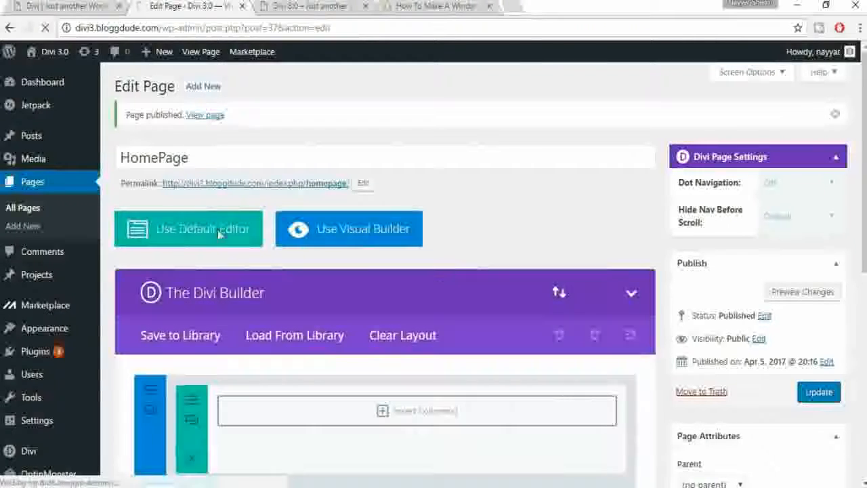
pyautogui.click(348, 252)
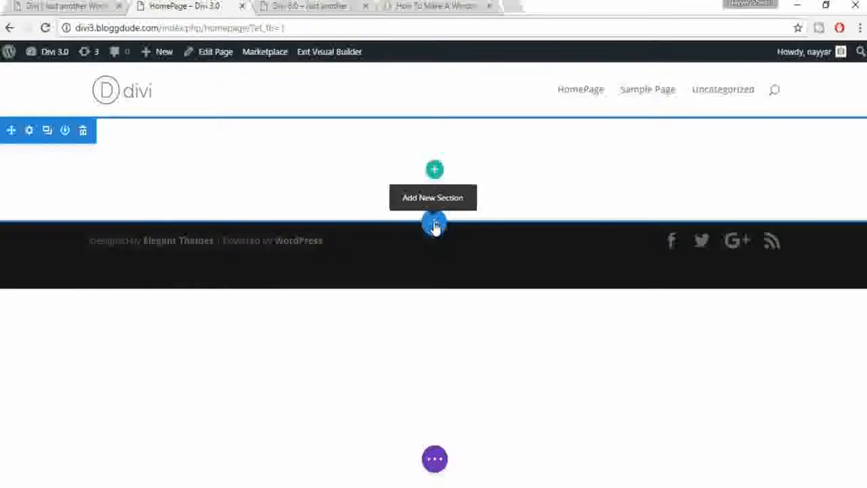
pyautogui.click(54, 6)
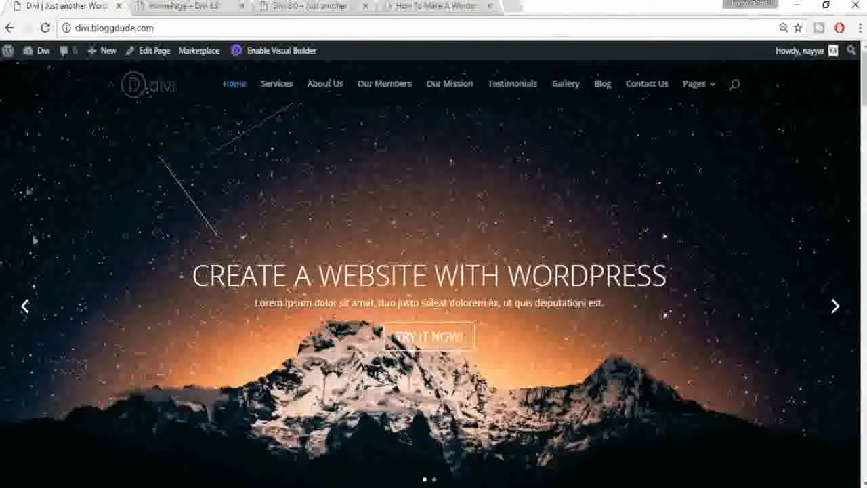
pyautogui.click(165, 5)
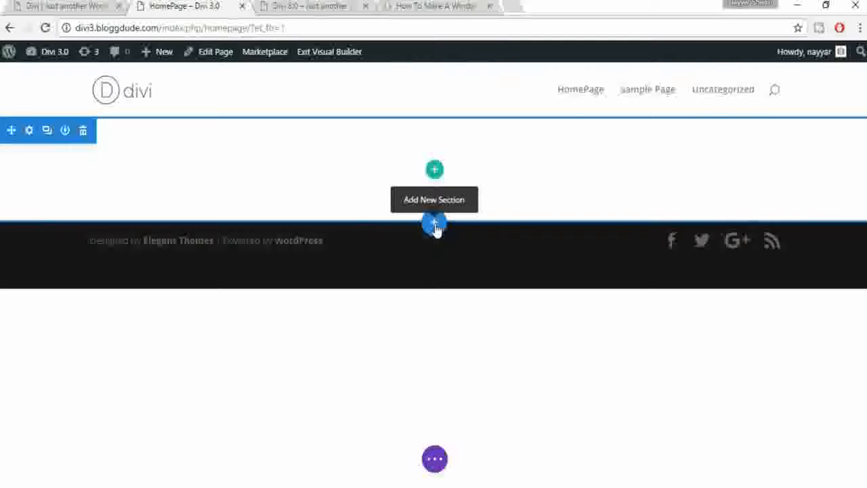
# Step: Insert a fullwidth section containing a Fullwidth Slider module on HomePage
pyautogui.click(435, 225)
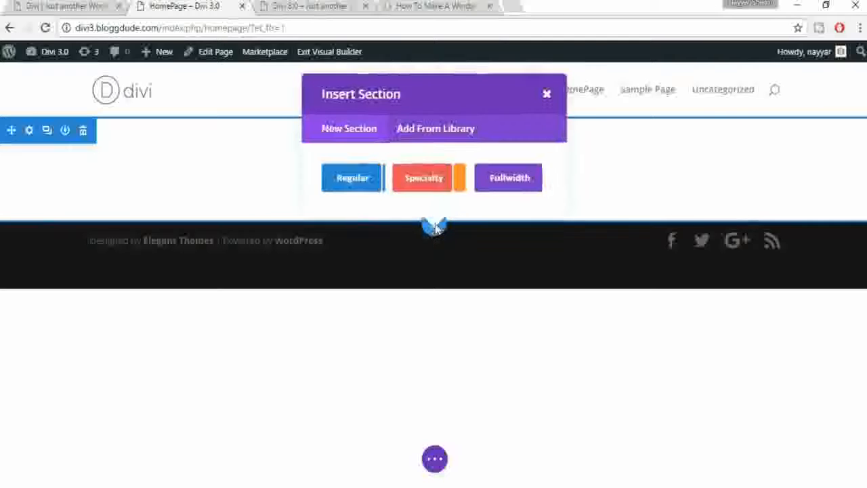
pyautogui.click(504, 176)
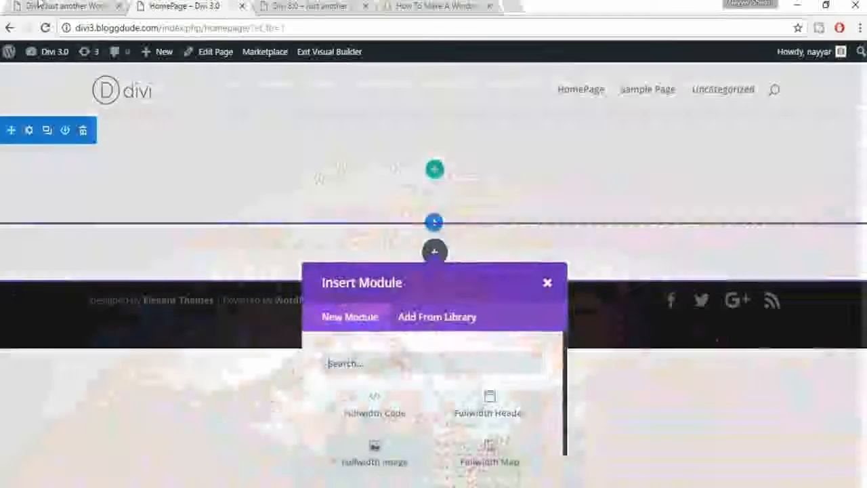
pyautogui.click(38, 5)
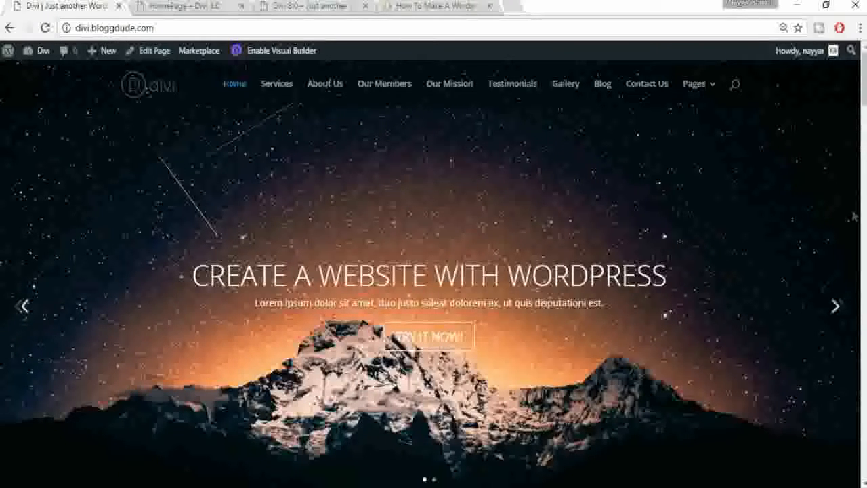
pyautogui.click(179, 6)
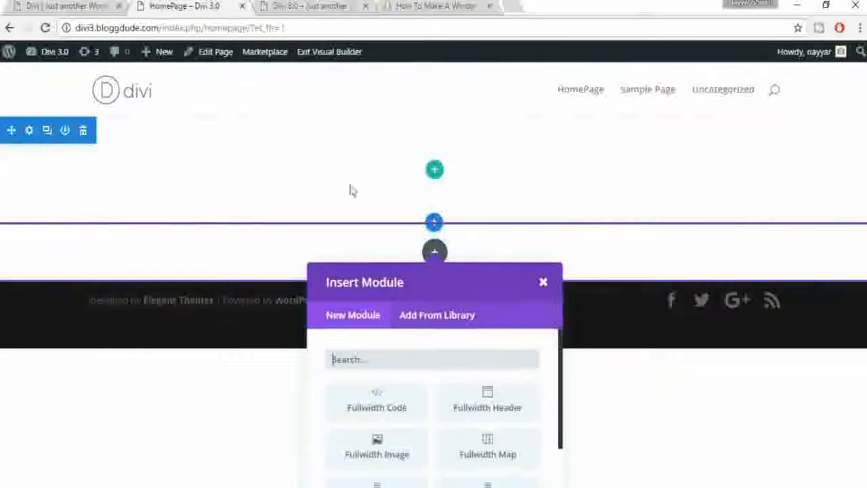
pyautogui.moveTo(562, 391); pyautogui.dragTo(558, 468)
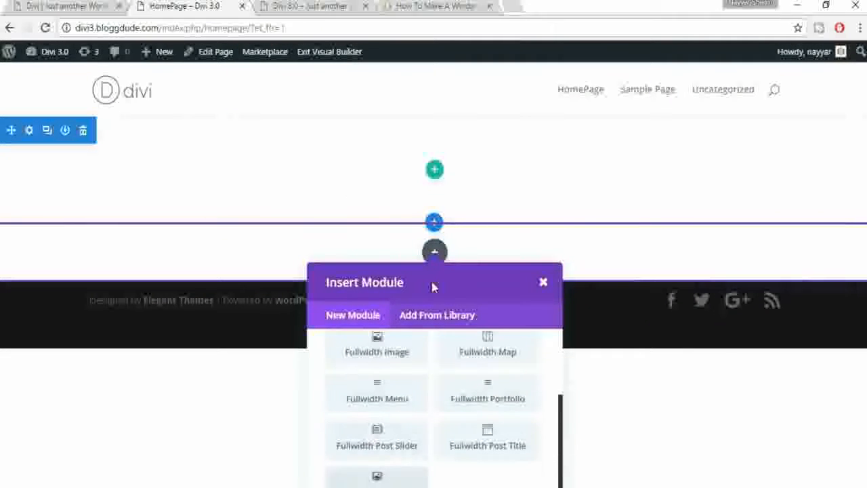
pyautogui.hotkey('ctrl', '-')
pyautogui.hotkey('ctrl', '-')
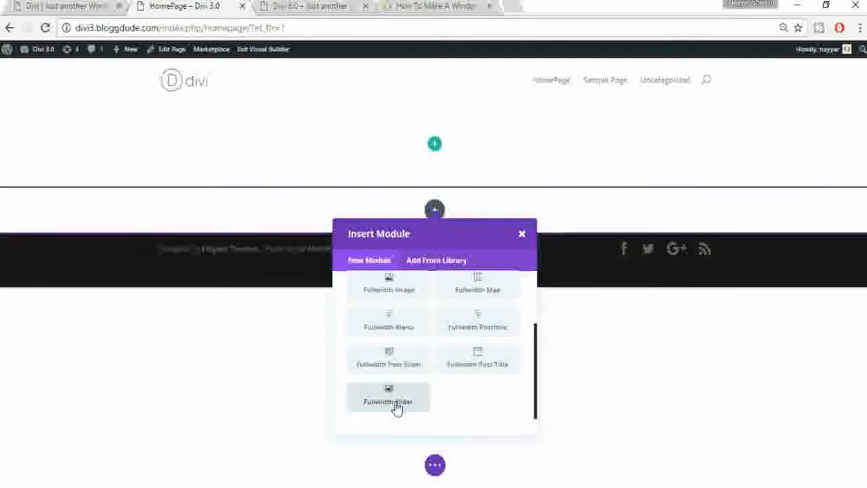
pyautogui.click(397, 406)
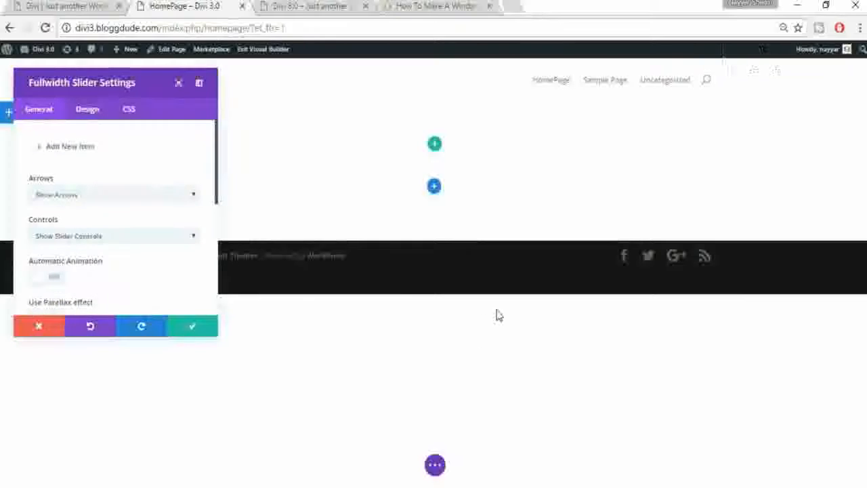
pyautogui.hotkey('ctrl', '+')
pyautogui.hotkey('ctrl', '+')
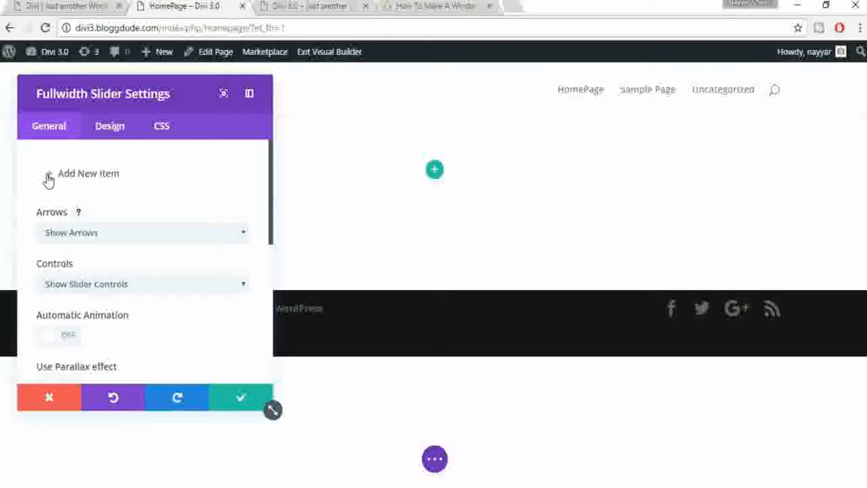
# Step: Advance the demo homepage slider to the mountain slide
pyautogui.click(54, 6)
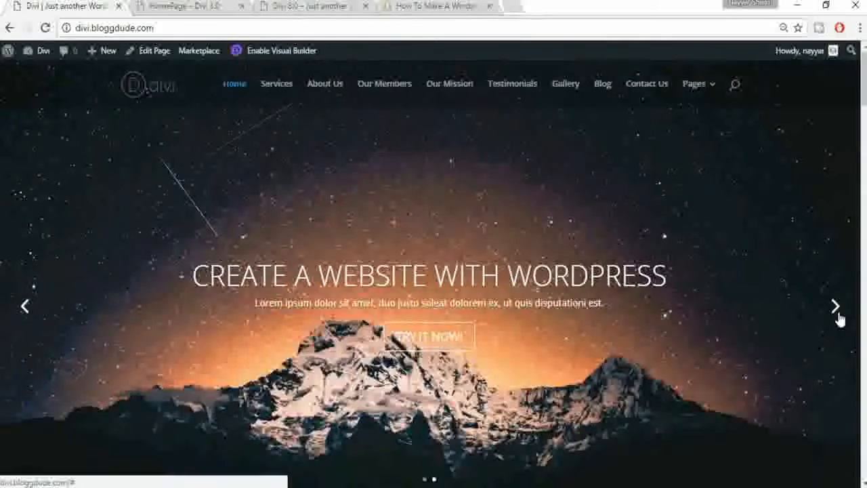
pyautogui.click(837, 315)
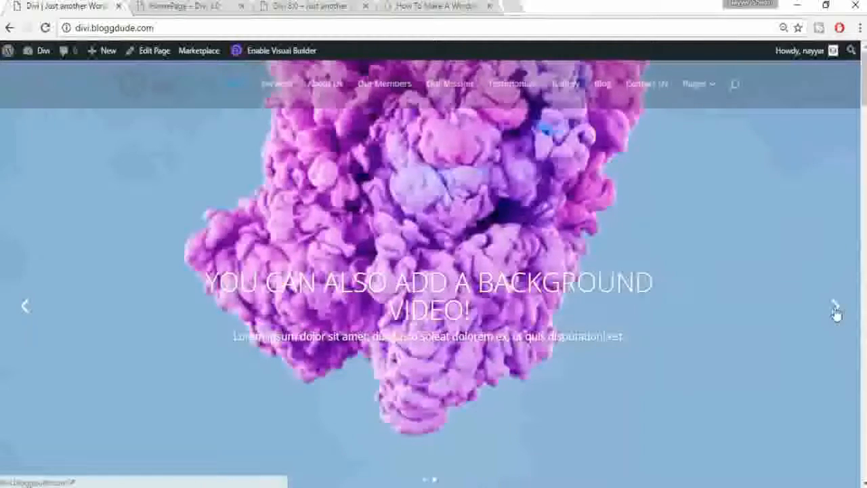
pyautogui.click(836, 312)
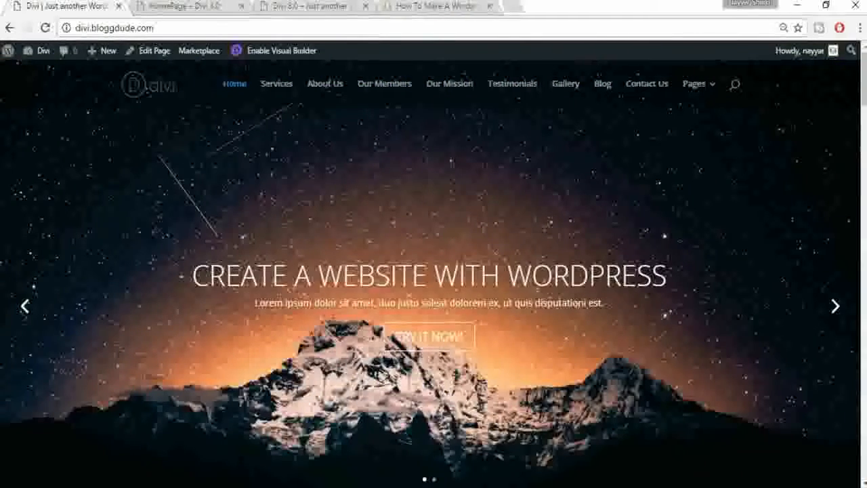
# Step: Add a slide with heading 'CREATE A WEBSITE WITH WORDPRESS' and button text 'Click Here!!'
pyautogui.tripleClick(433, 276)
pyautogui.hotkey('ctrl', 'c')
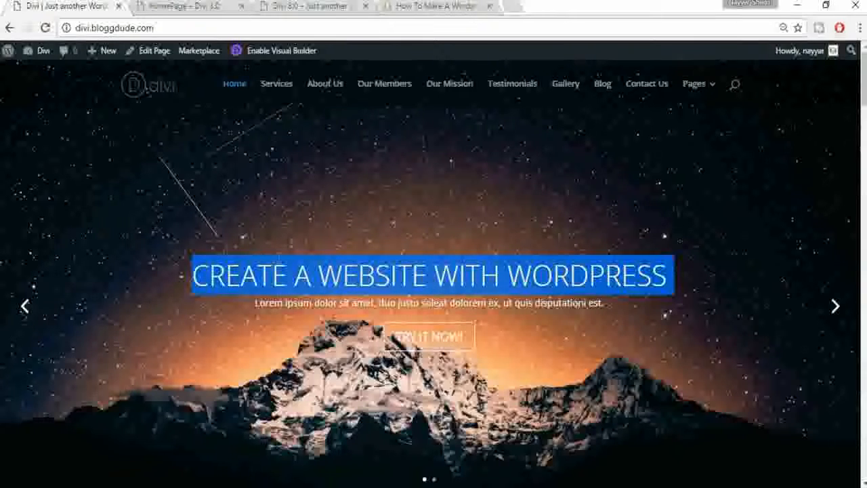
pyautogui.click(162, 4)
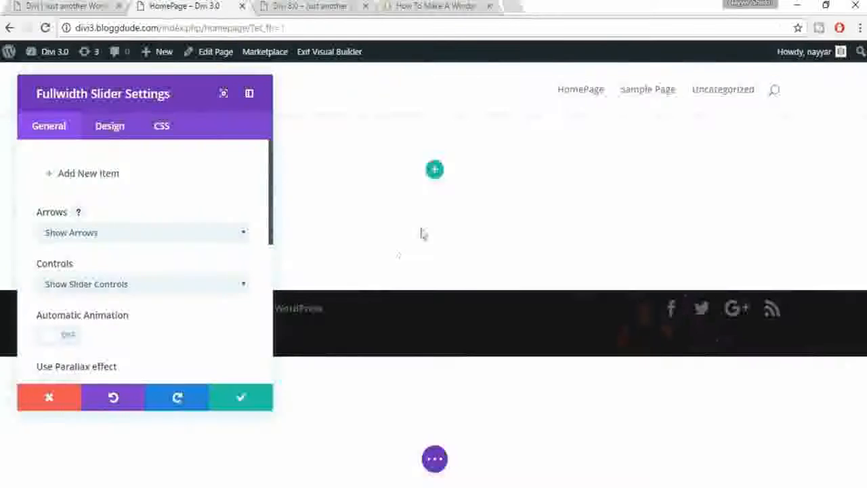
pyautogui.click(49, 176)
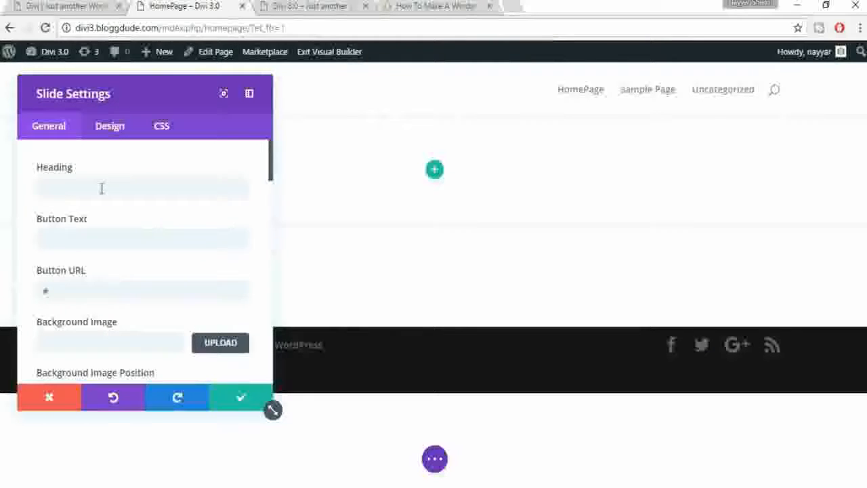
pyautogui.click(101, 189)
pyautogui.hotkey('ctrl', 'v')
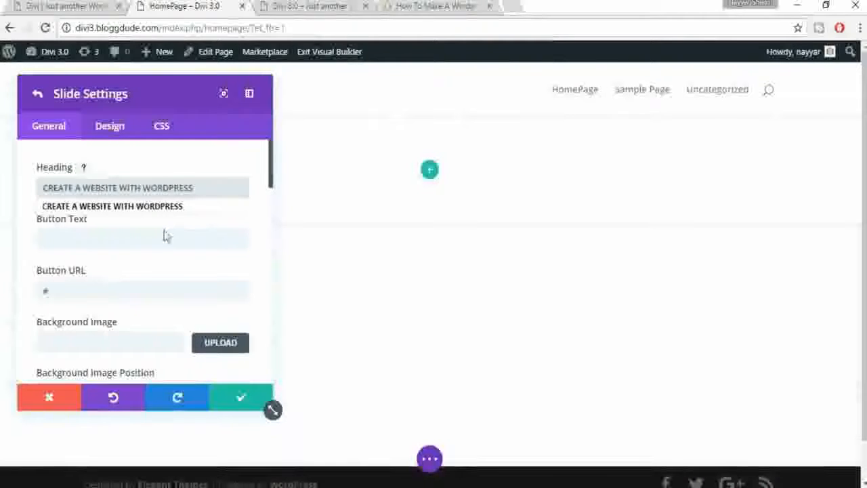
pyautogui.click(155, 206)
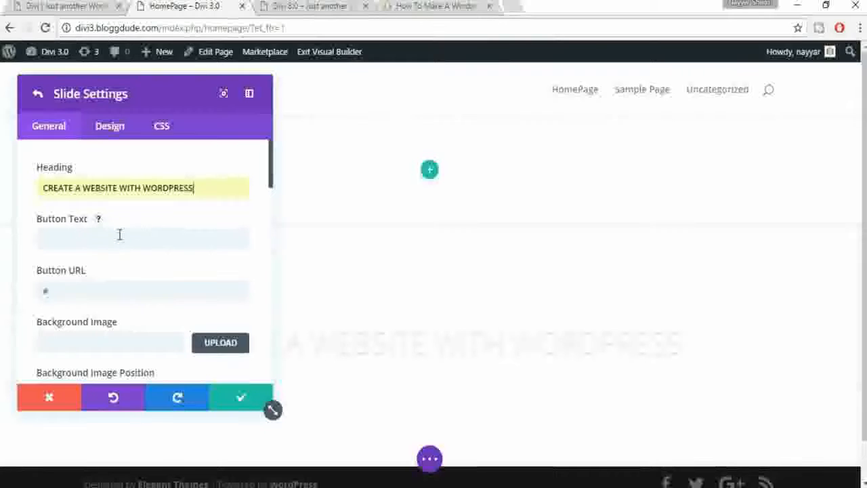
pyautogui.click(119, 235)
pyautogui.click(41, 6)
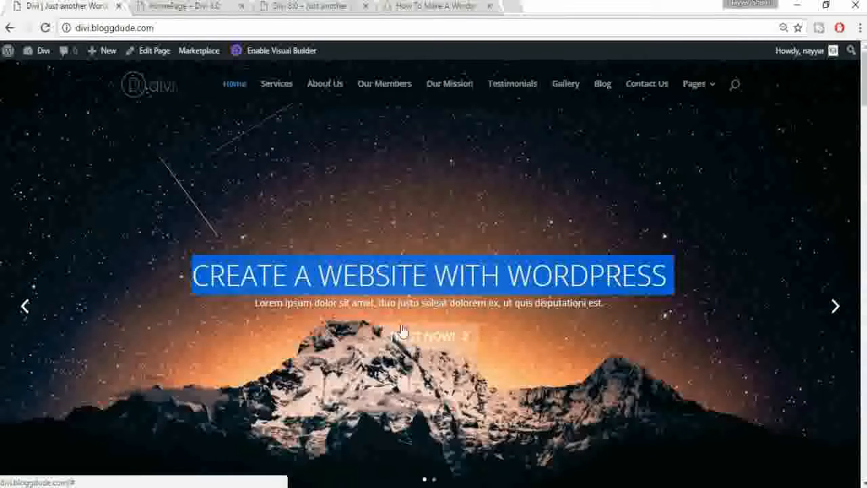
pyautogui.click(184, 6)
pyautogui.write('Click Here!!')
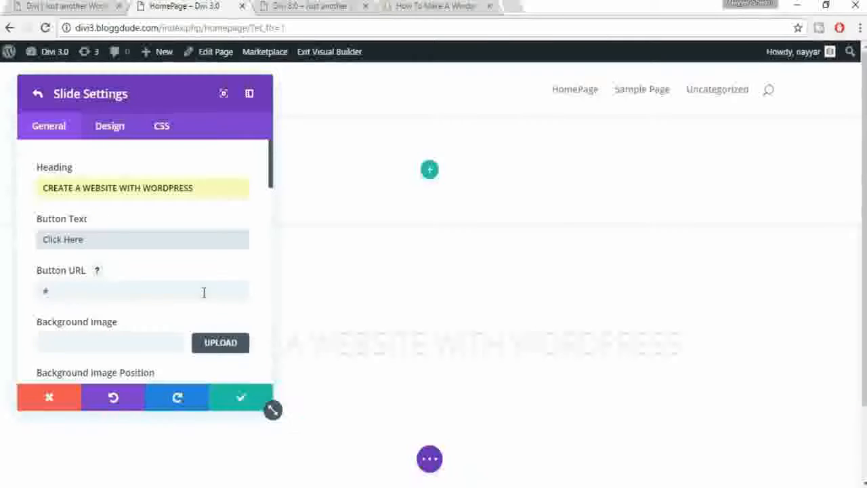
pyautogui.scroll(-1, 203, 292)
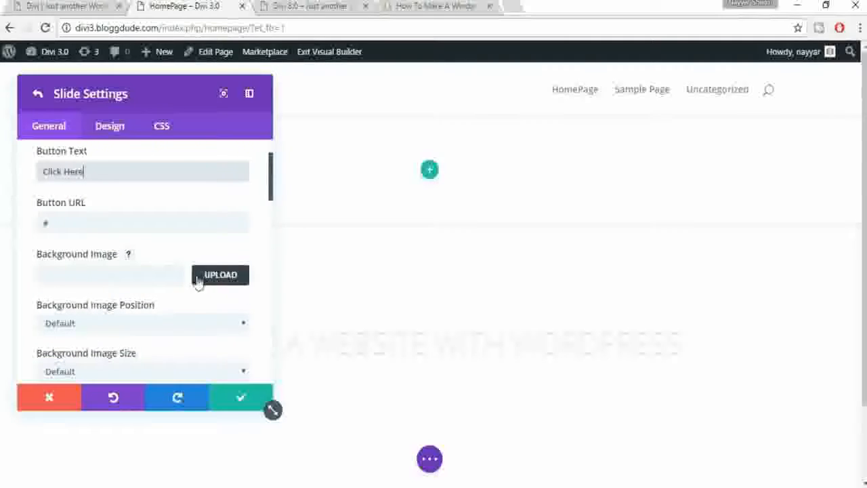
# Step: Upload all images from the Divi 3.0 Images folder to the media library
pyautogui.click(212, 284)
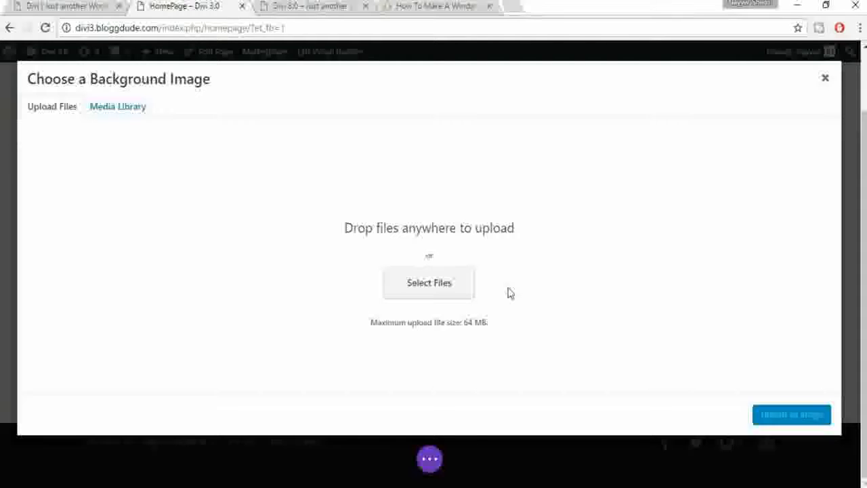
pyautogui.click(426, 291)
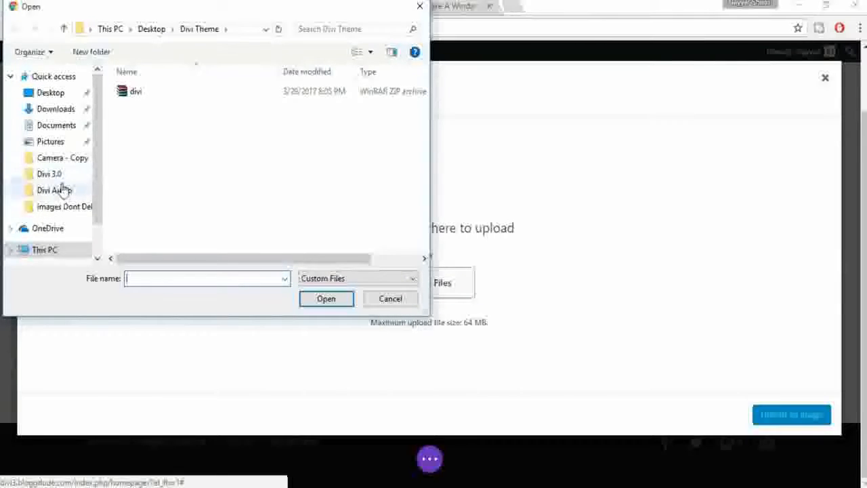
pyautogui.click(60, 176)
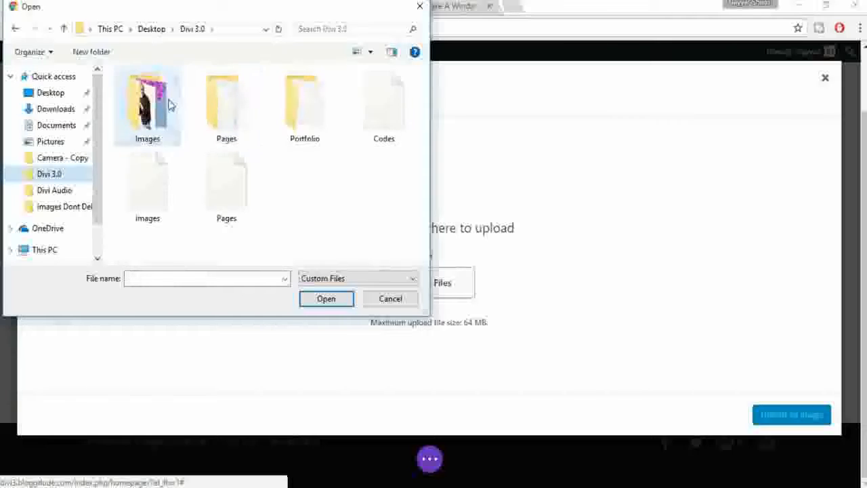
pyautogui.doubleClick(167, 106)
pyautogui.scroll(-2, 384, 221)
pyautogui.scroll(-5, 384, 224)
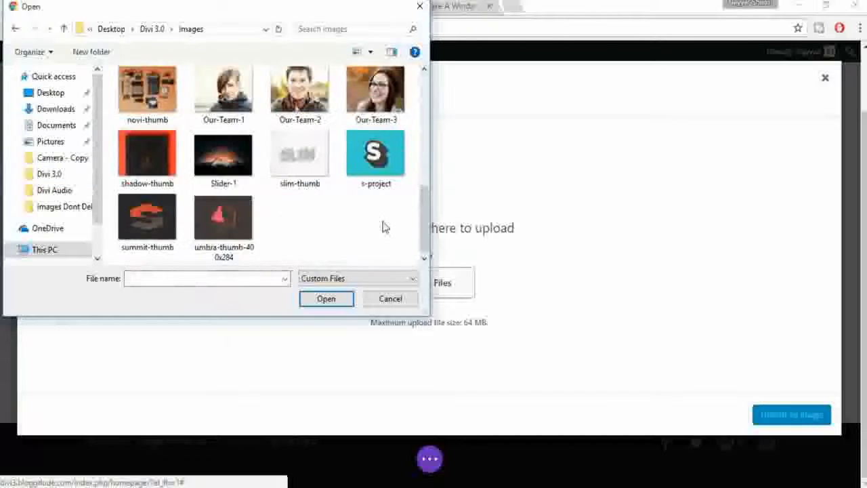
pyautogui.hotkey('ctrl', 'a')
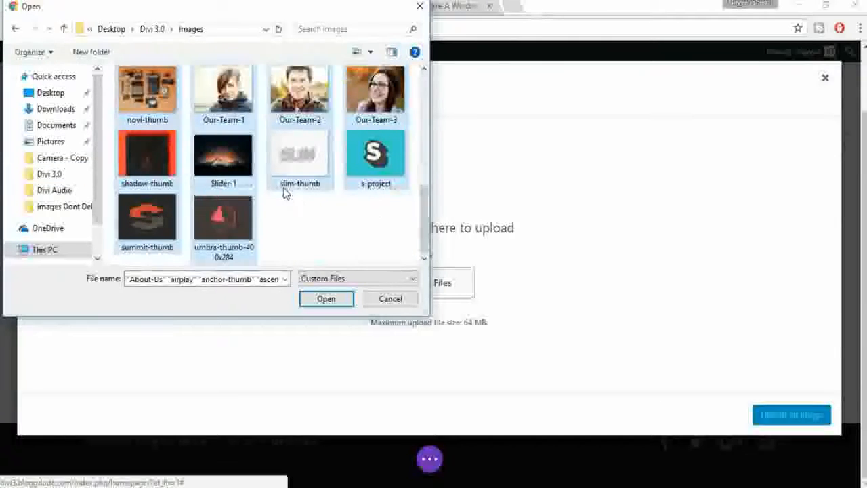
pyautogui.scroll(7, 287, 188)
pyautogui.click(324, 299)
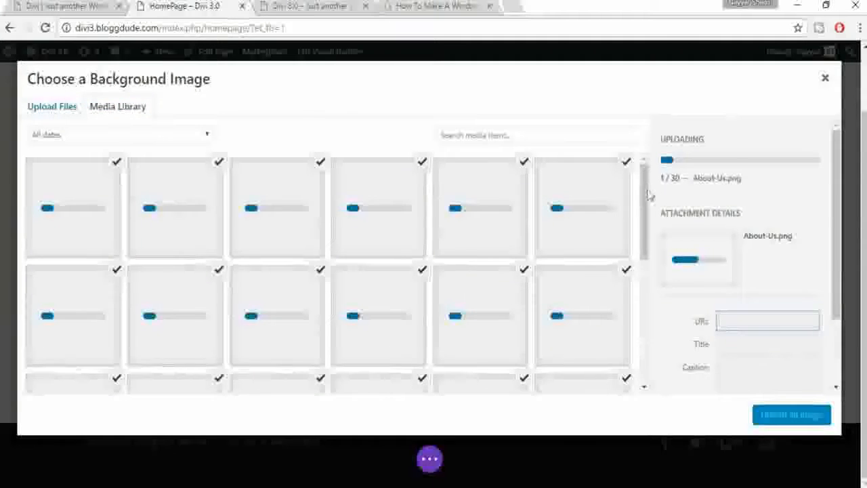
pyautogui.moveTo(647, 193); pyautogui.dragTo(649, 160)
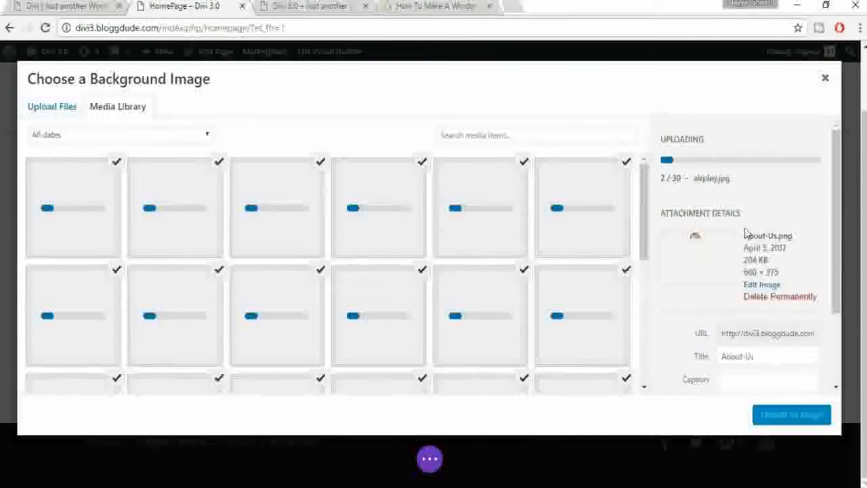
pyautogui.moveTo(646, 214); pyautogui.dragTo(664, 178)
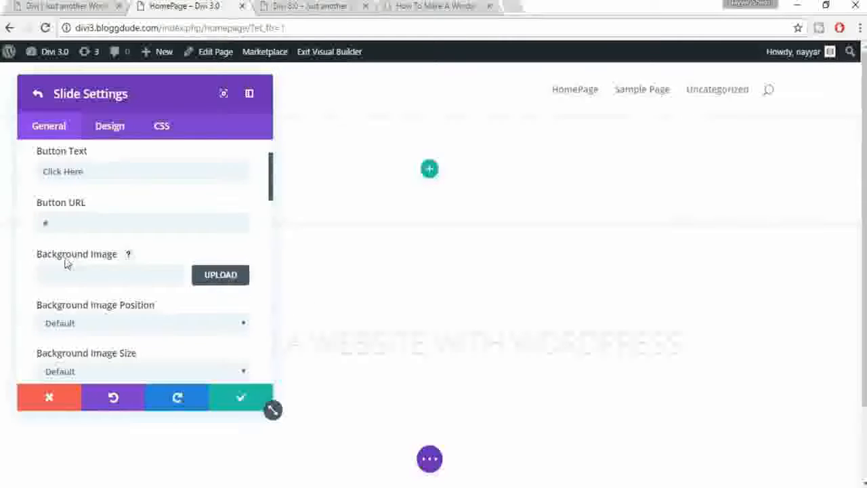
# Step: Set Slider-1.jpg as the slide's background image
pyautogui.click(232, 281)
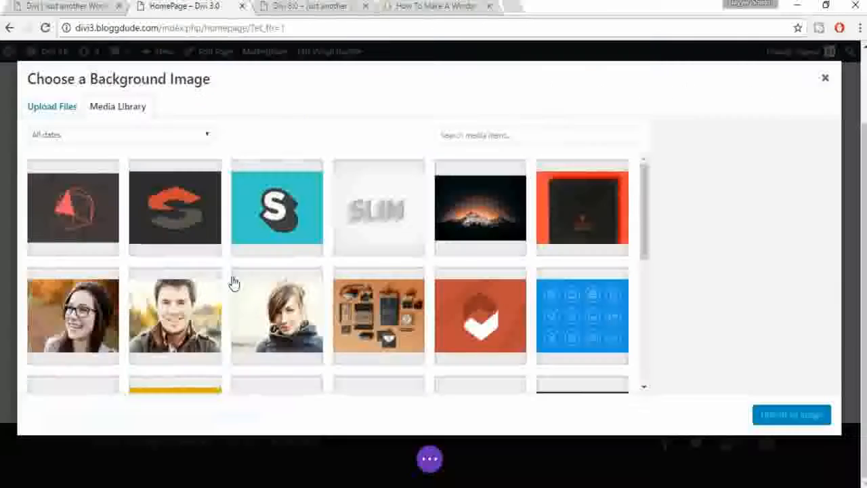
pyautogui.scroll(-2, 546, 317)
pyautogui.scroll(2, 546, 317)
pyautogui.click(482, 244)
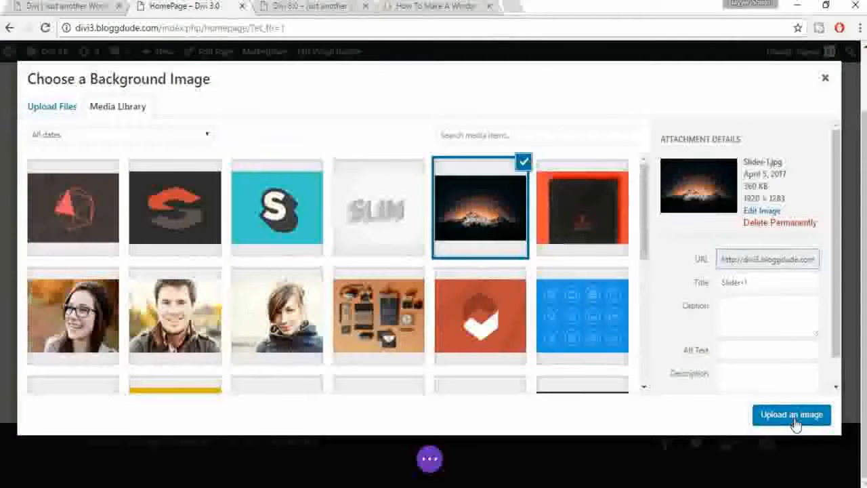
pyautogui.click(785, 421)
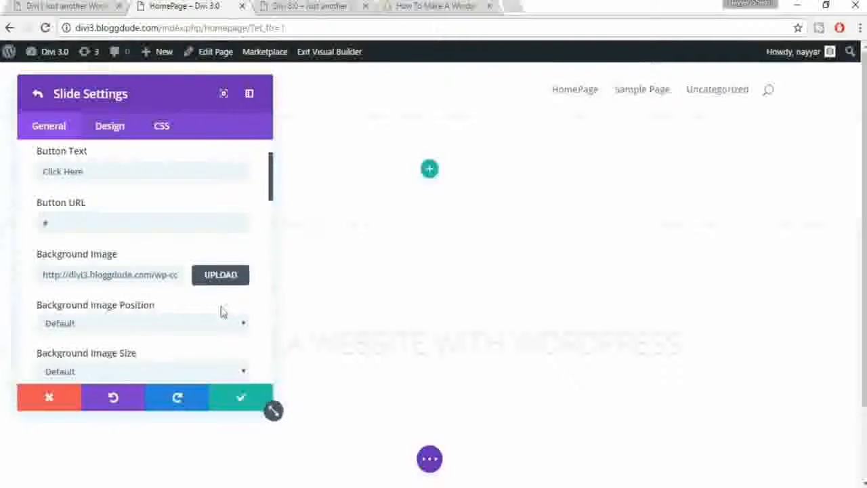
# Step: Keep Background Image Position at Default and set Background Image Size to Cover
pyautogui.scroll(-2, 219, 310)
pyautogui.scroll(-2, 777, 331)
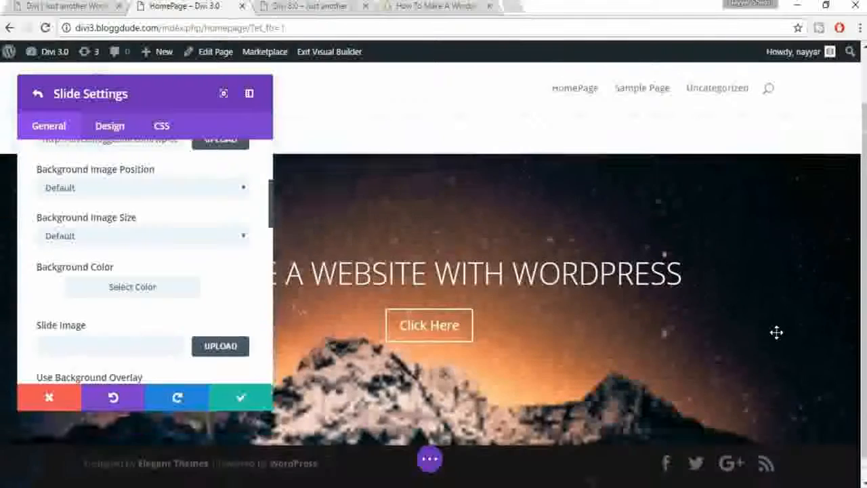
pyautogui.scroll(-2, 190, 277)
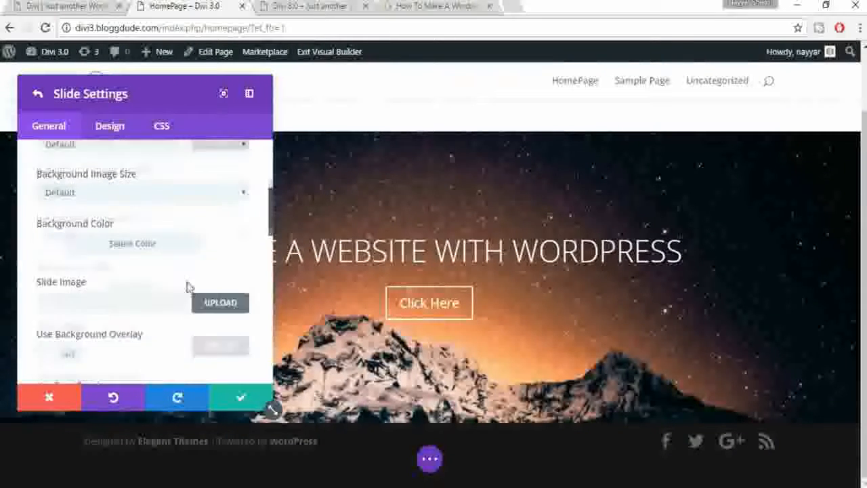
pyautogui.scroll(-2, 197, 295)
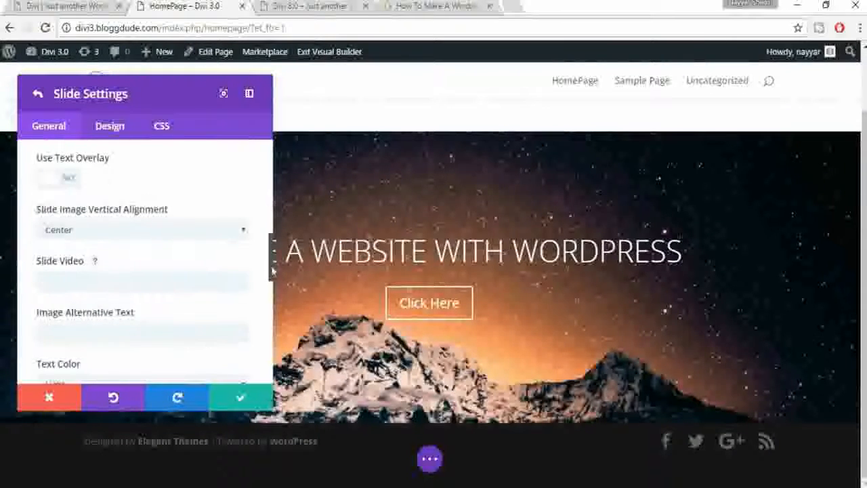
pyautogui.scroll(5, 267, 233)
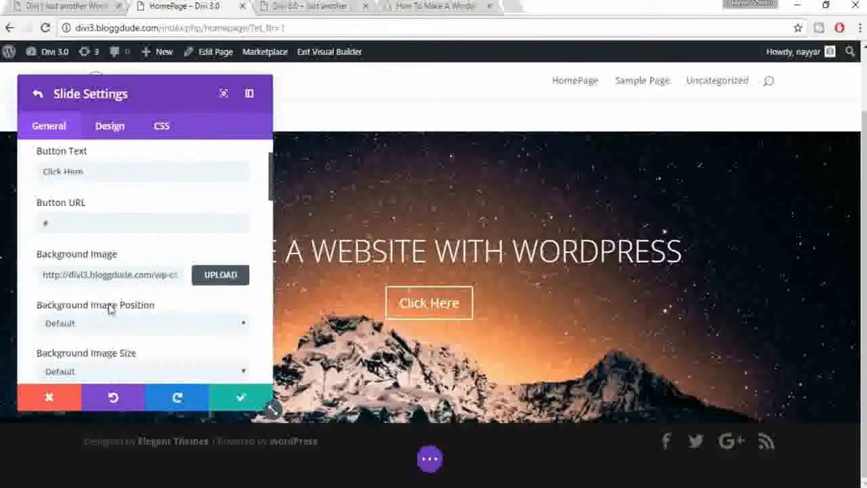
pyautogui.scroll(-1, 109, 308)
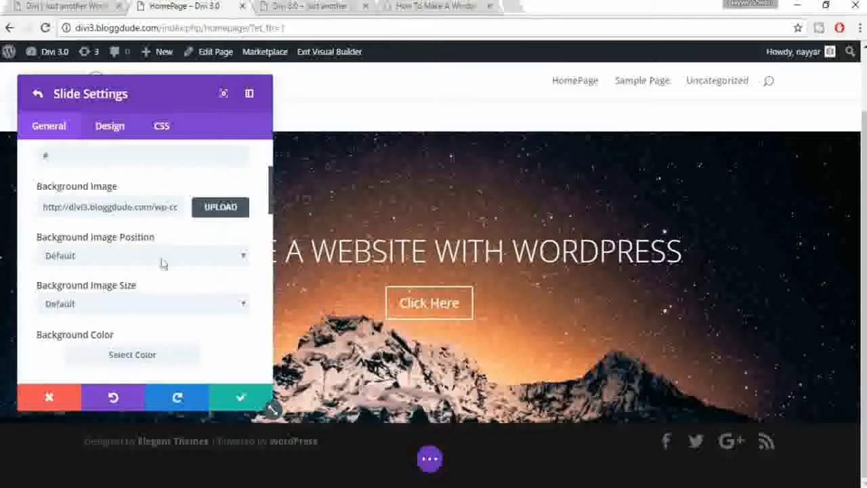
pyautogui.scroll(-1, 162, 263)
pyautogui.click(153, 189)
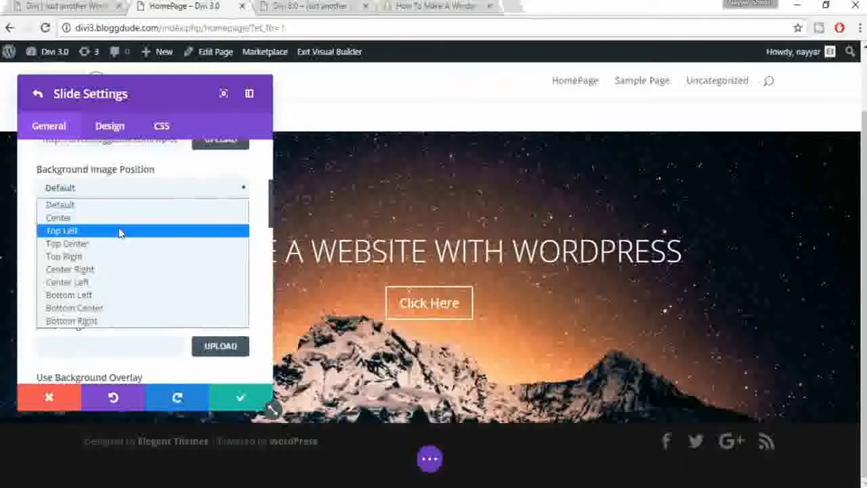
pyautogui.click(136, 205)
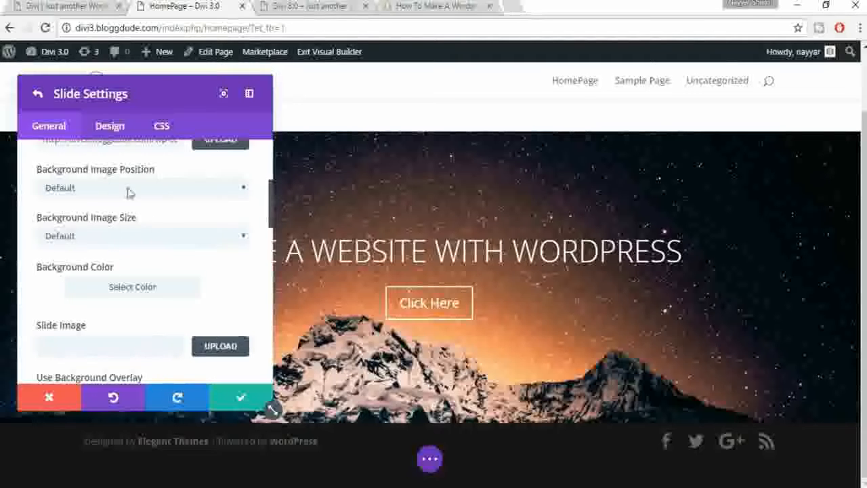
pyautogui.click(104, 240)
pyautogui.click(202, 255)
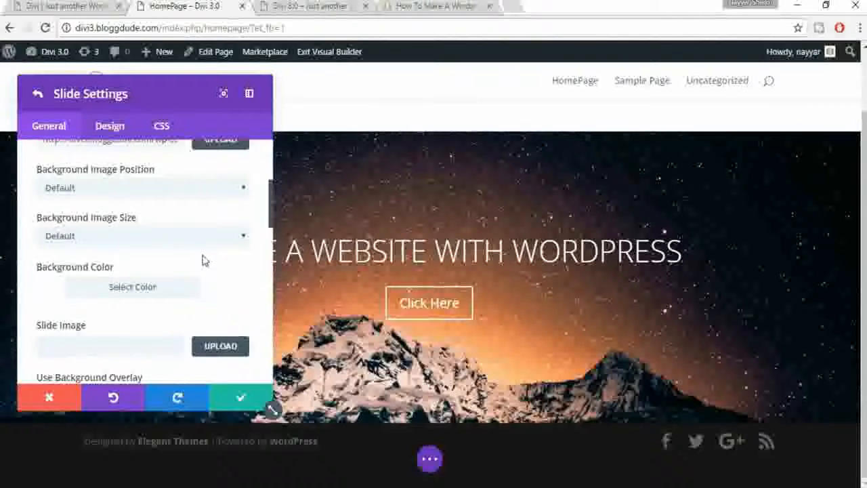
pyautogui.scroll(-1, 201, 269)
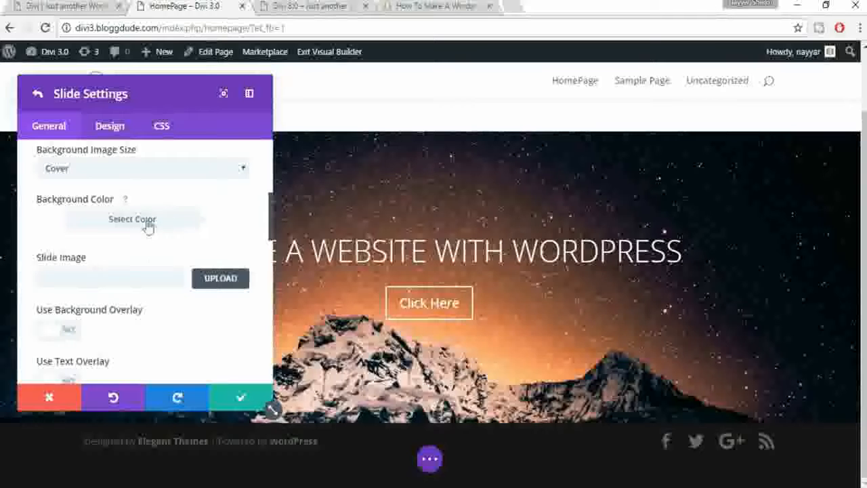
pyautogui.scroll(-1, 236, 240)
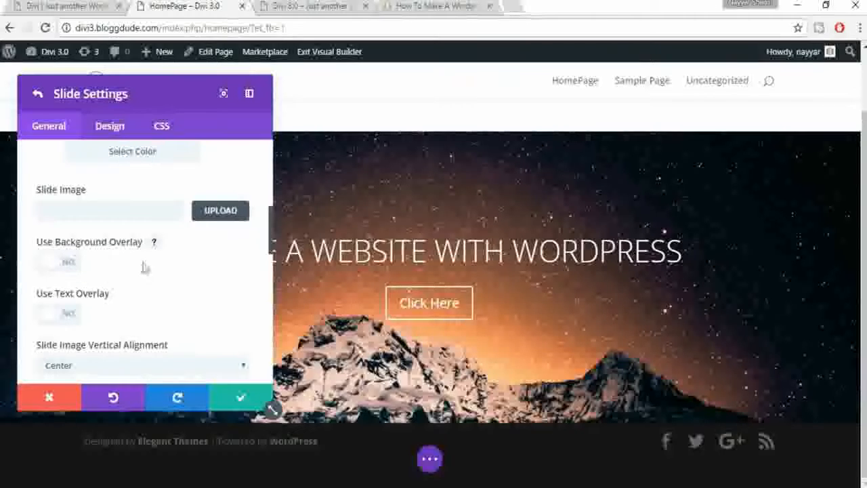
# Step: Enable the background overlay and try yellow, green and blue semi-transparent tints
pyautogui.click(64, 264)
pyautogui.scroll(-1, 198, 271)
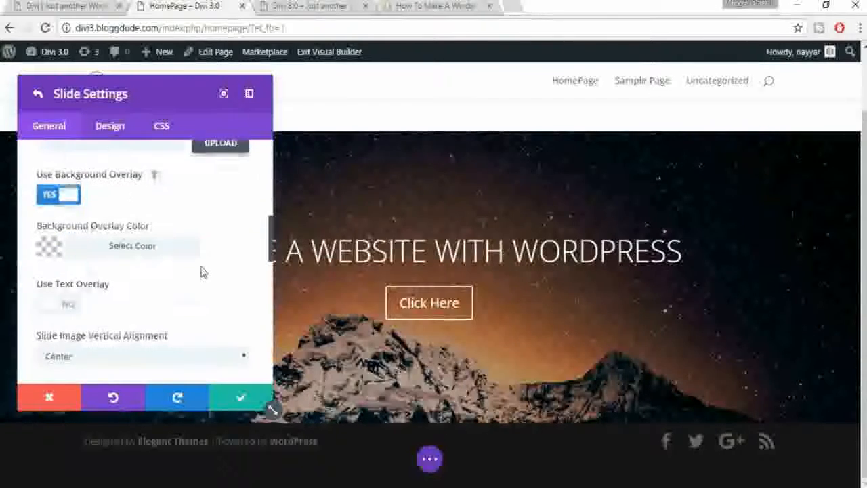
pyautogui.click(120, 248)
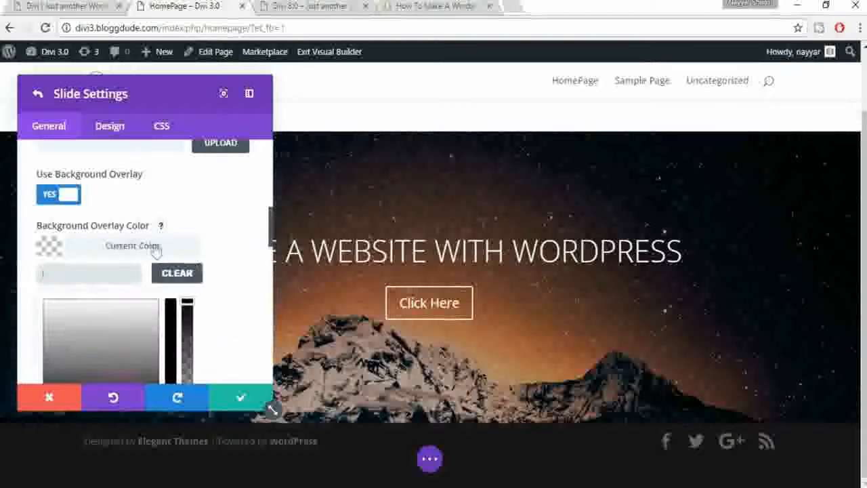
pyautogui.scroll(-1, 204, 264)
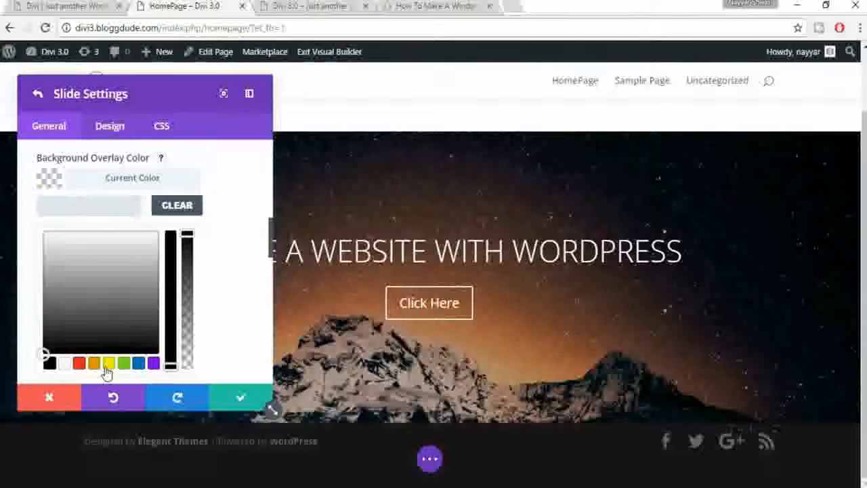
pyautogui.click(108, 365)
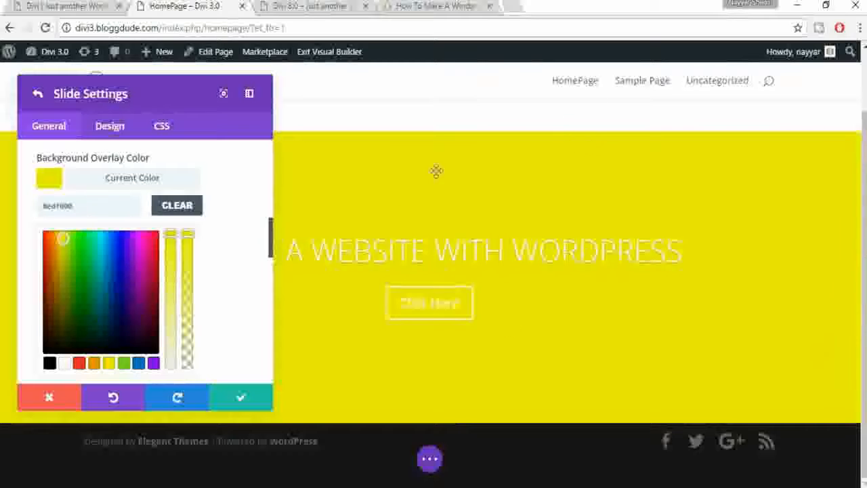
pyautogui.moveTo(189, 233); pyautogui.dragTo(187, 291)
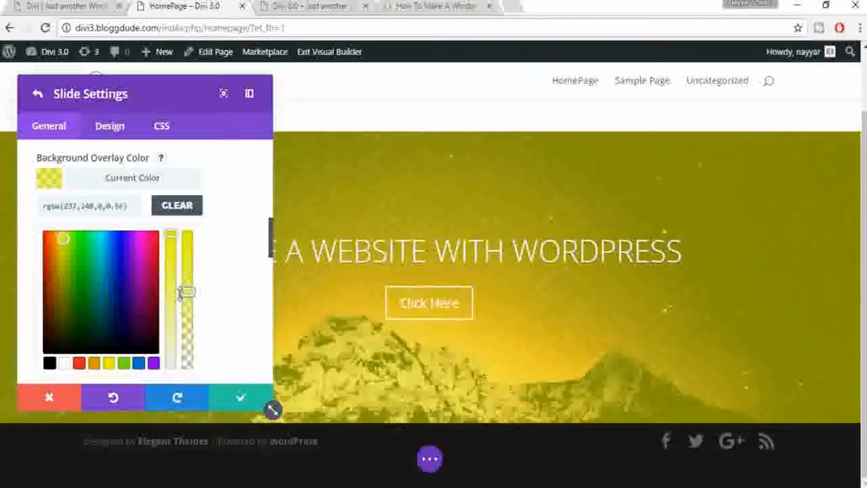
pyautogui.click(124, 366)
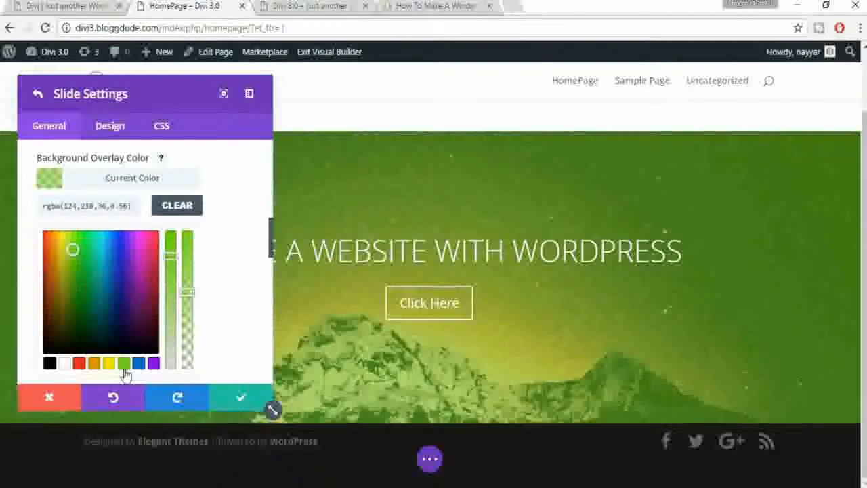
pyautogui.click(139, 364)
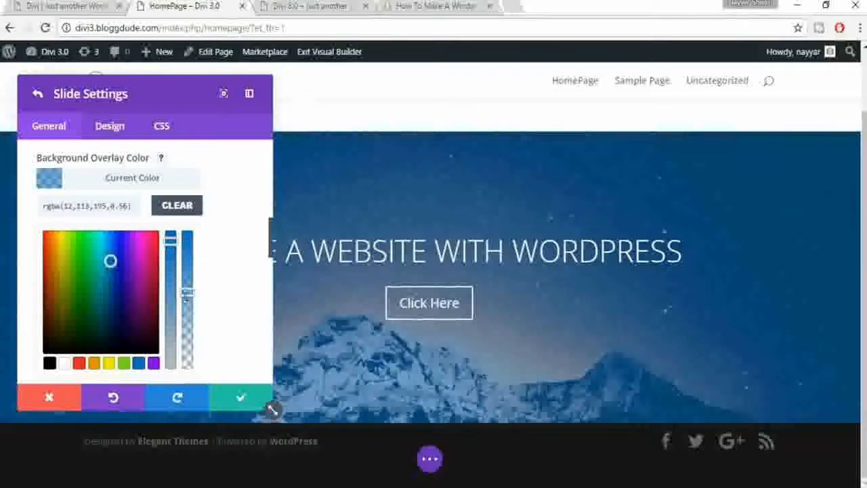
pyautogui.moveTo(188, 311); pyautogui.dragTo(189, 314)
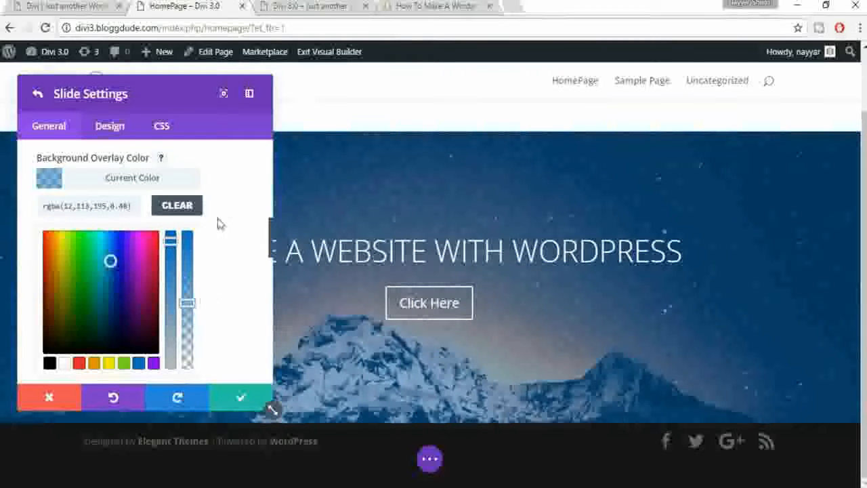
# Step: Turn the background overlay off and bring up the slide's Text Color choices
pyautogui.scroll(1, 218, 205)
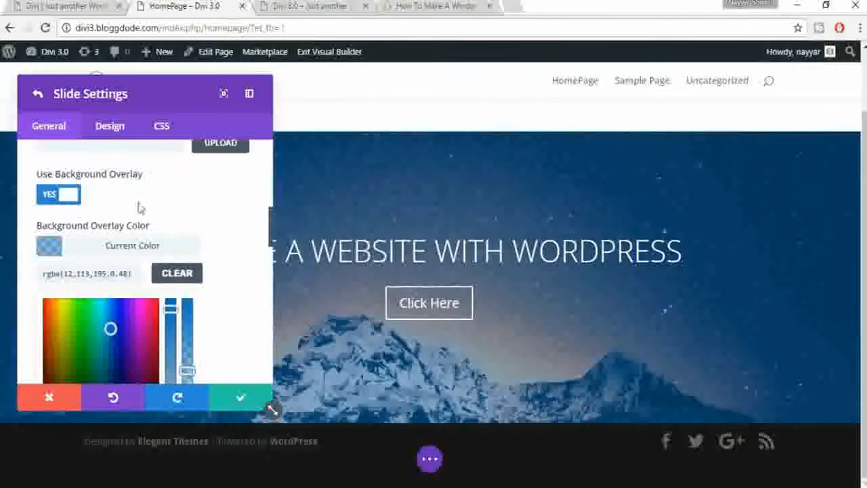
pyautogui.click(63, 200)
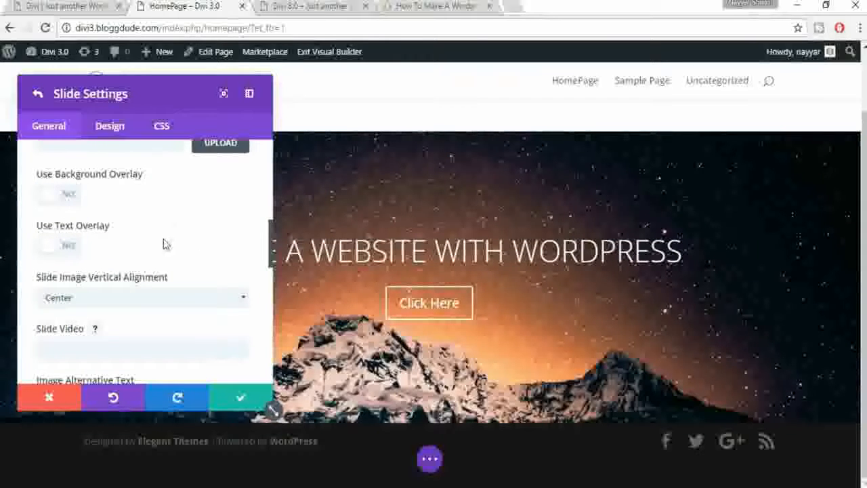
pyautogui.scroll(-1, 212, 256)
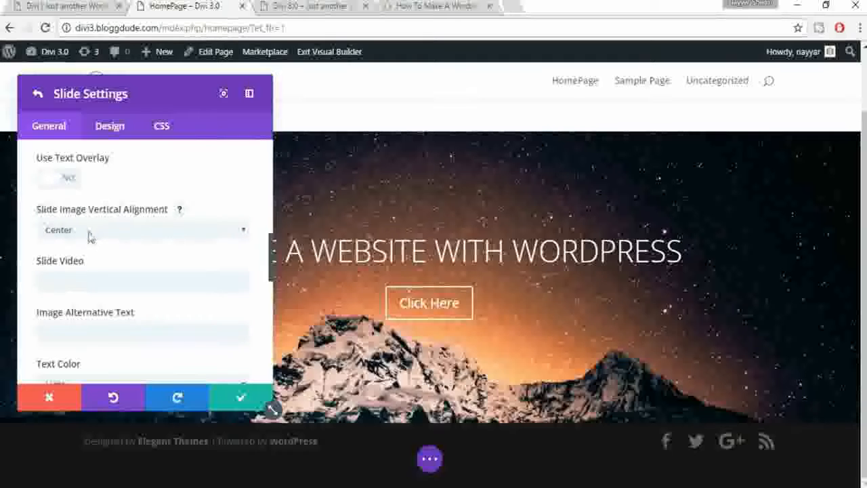
pyautogui.scroll(-1, 231, 257)
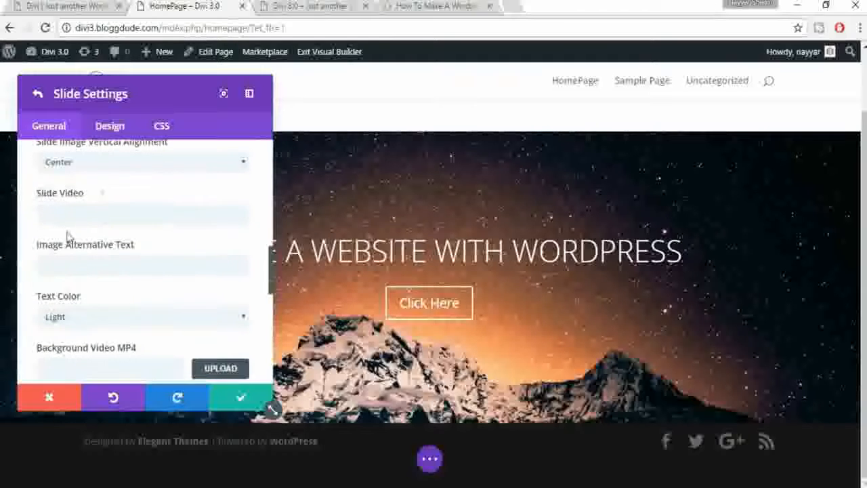
pyautogui.scroll(-1, 162, 256)
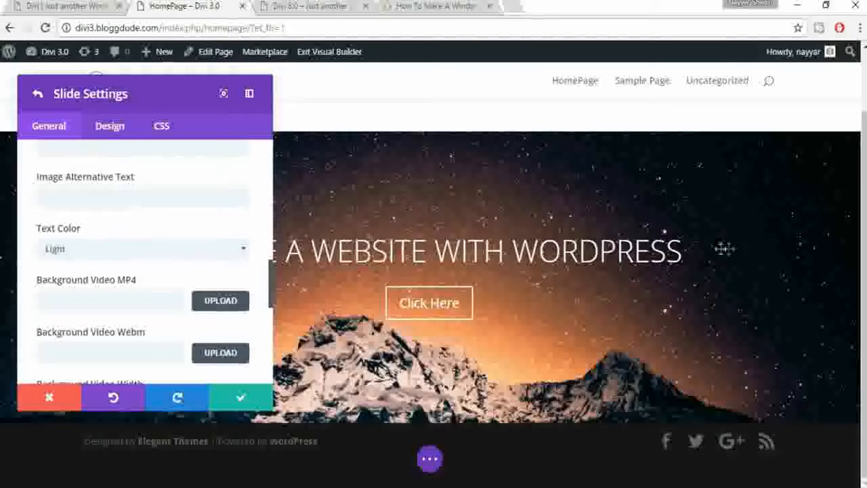
pyautogui.click(146, 252)
pyautogui.click(117, 288)
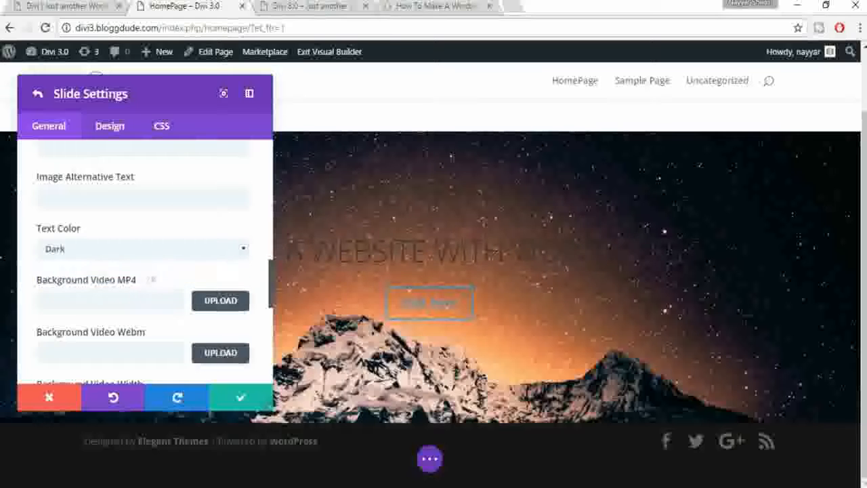
pyautogui.click(174, 249)
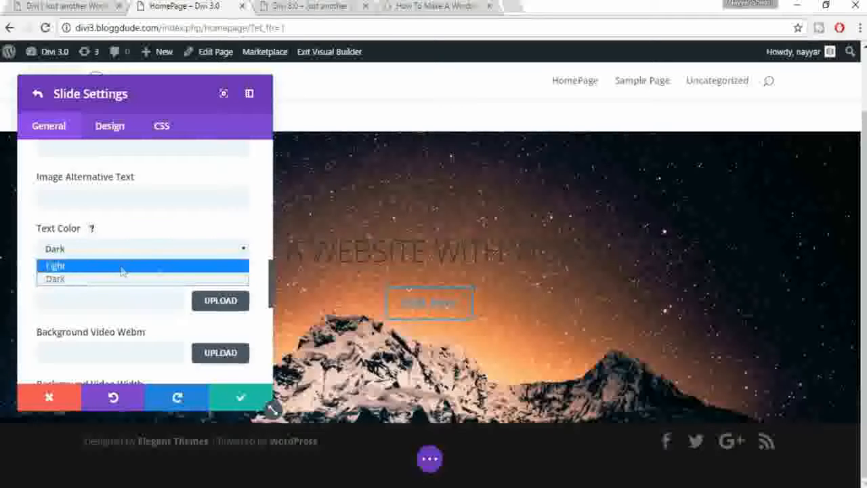
pyautogui.click(81, 266)
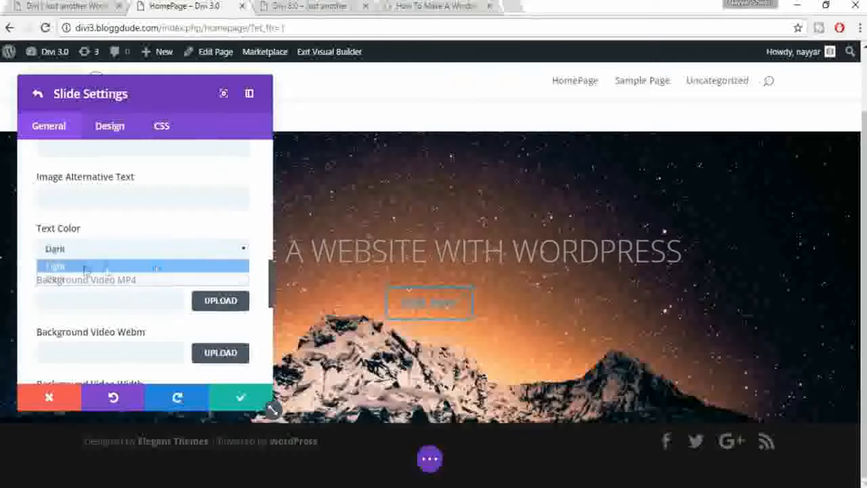
pyautogui.scroll(-2, 220, 262)
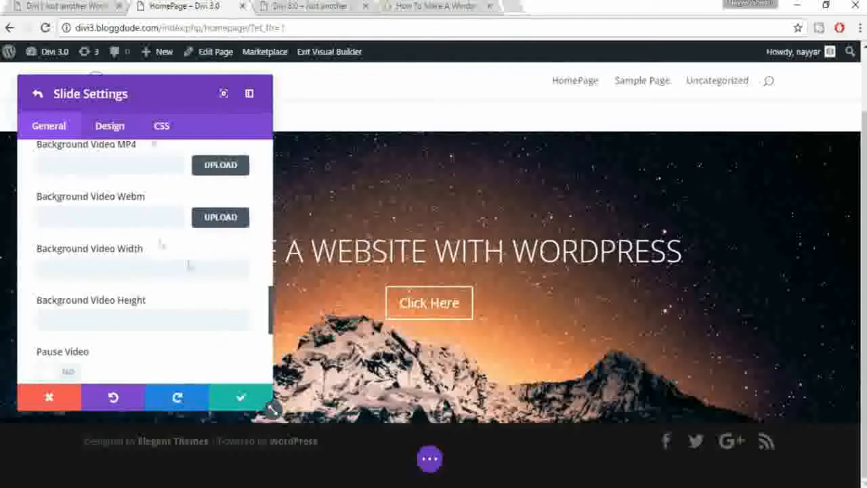
pyautogui.scroll(-3, 191, 264)
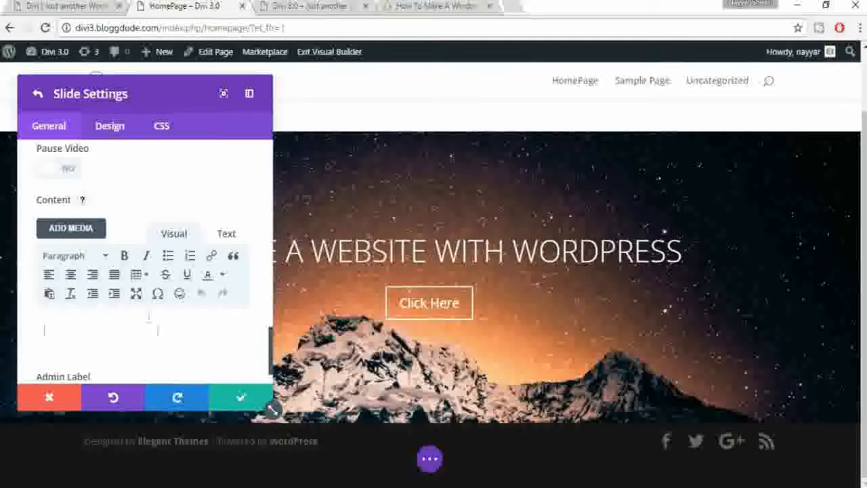
pyautogui.click(69, 8)
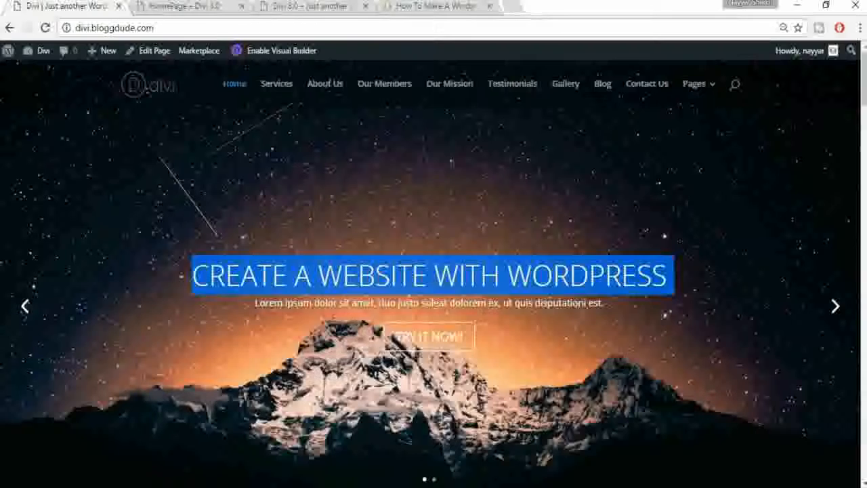
# Step: Paste the demo's Lorem ipsum subtitle into the slide Content, removing the extra blank line
pyautogui.tripleClick(407, 303)
pyautogui.hotkey('ctrl', 'c')
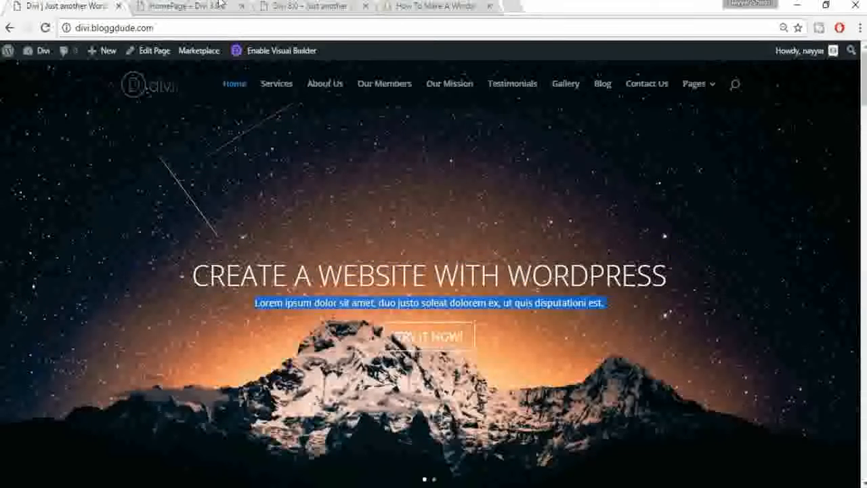
pyautogui.click(185, 6)
pyautogui.click(174, 329)
pyautogui.hotkey('ctrl', 'v')
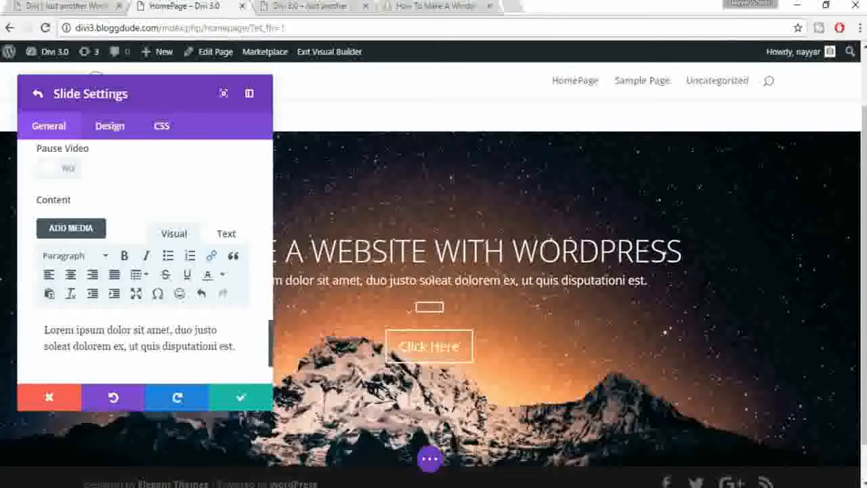
pyautogui.press('BackSpace')
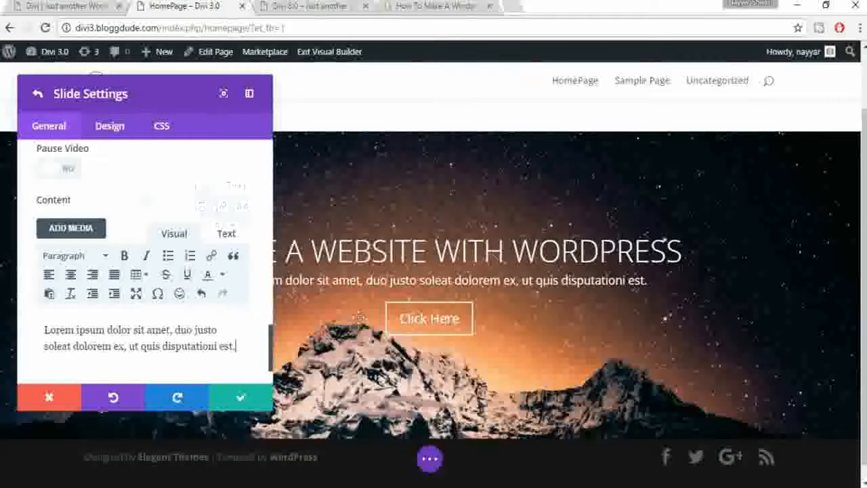
pyautogui.scroll(-1, 247, 286)
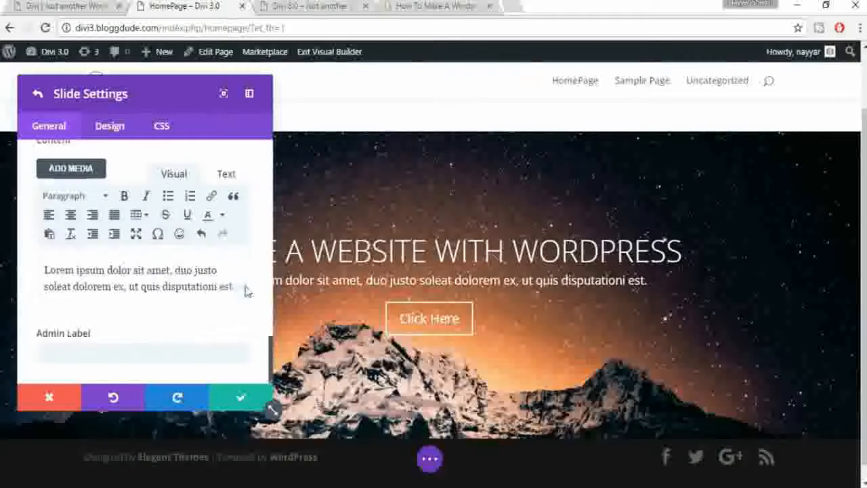
# Step: Open the slide's Design settings and compare the live homepage slider with the builder view
pyautogui.click(110, 124)
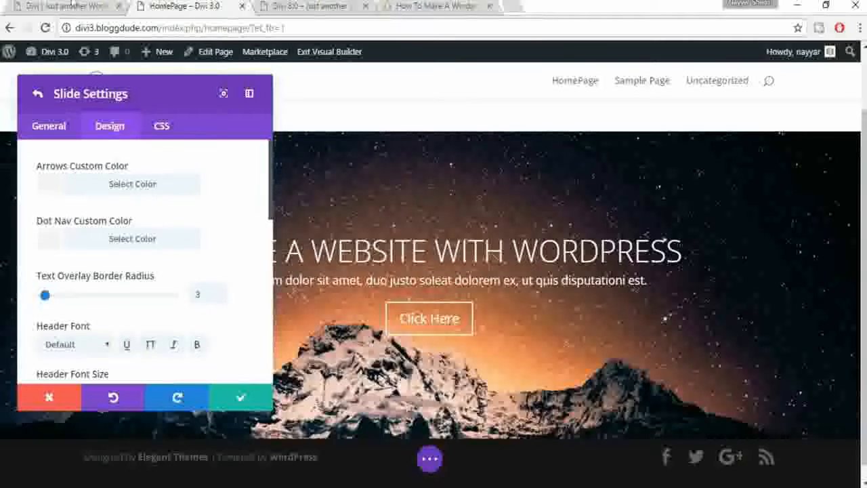
pyautogui.click(59, 6)
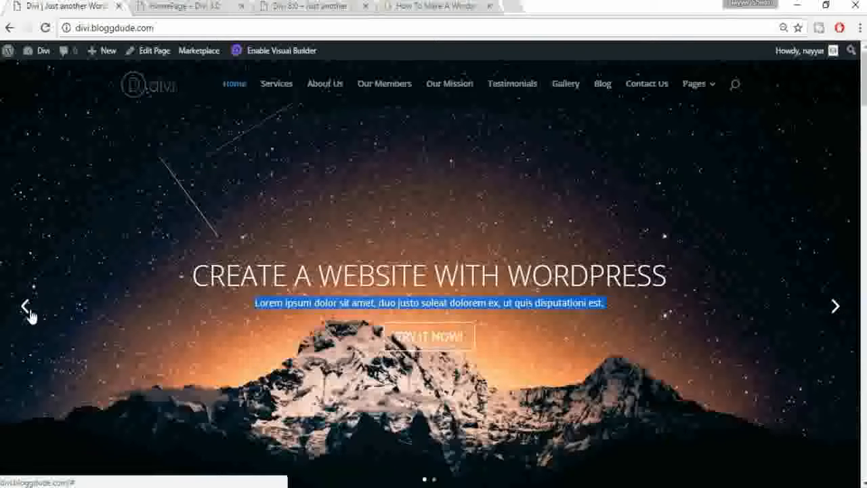
pyautogui.click(170, 6)
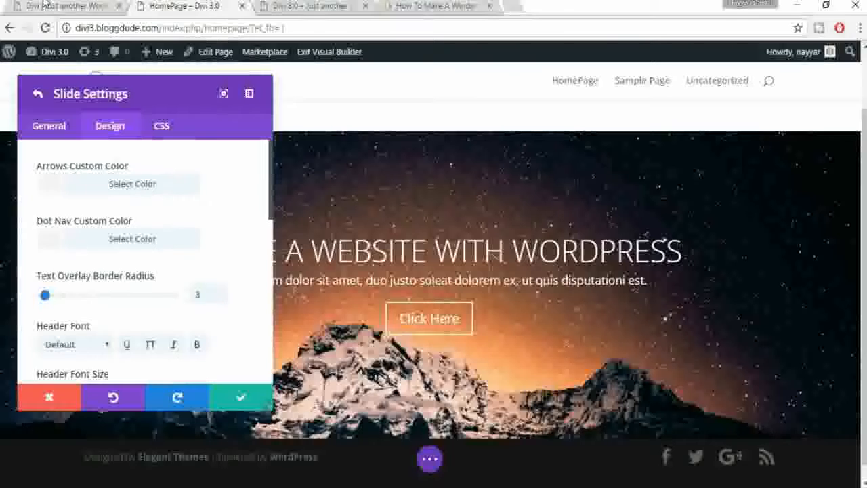
pyautogui.click(66, 6)
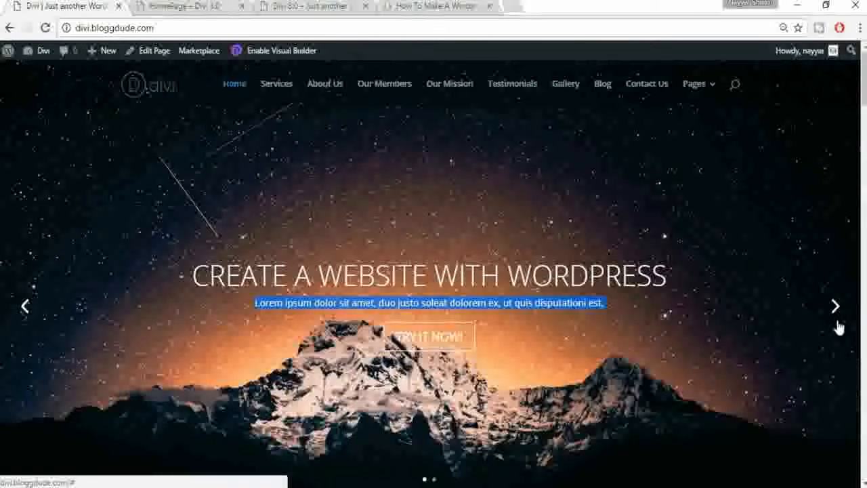
pyautogui.click(179, 6)
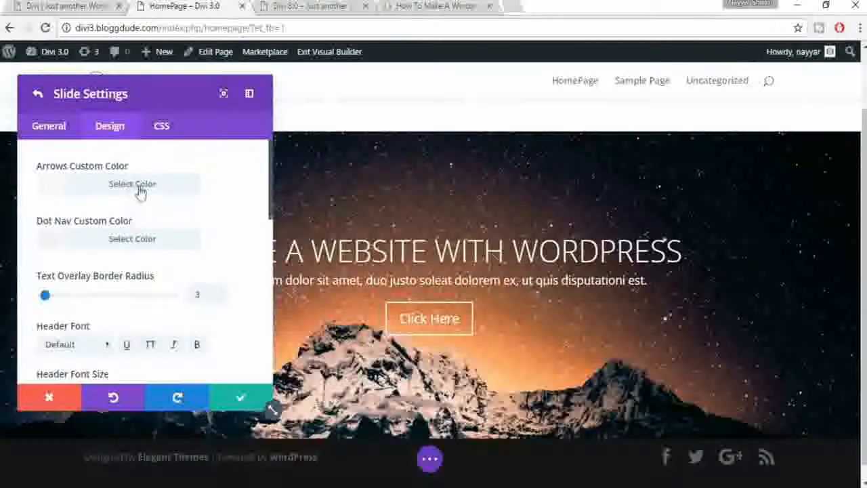
# Step: Try a red slider arrow colour, then clear it to leave the arrows unset
pyautogui.click(141, 193)
pyautogui.click(79, 369)
pyautogui.click(227, 182)
pyautogui.click(151, 186)
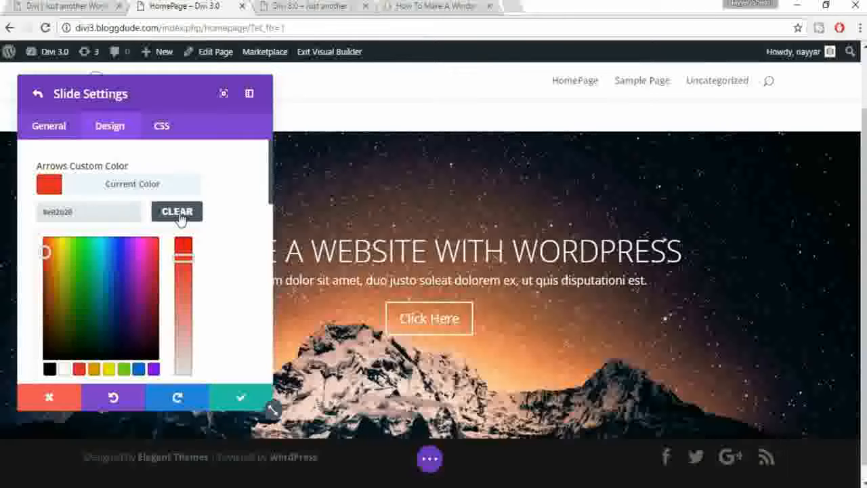
pyautogui.click(180, 215)
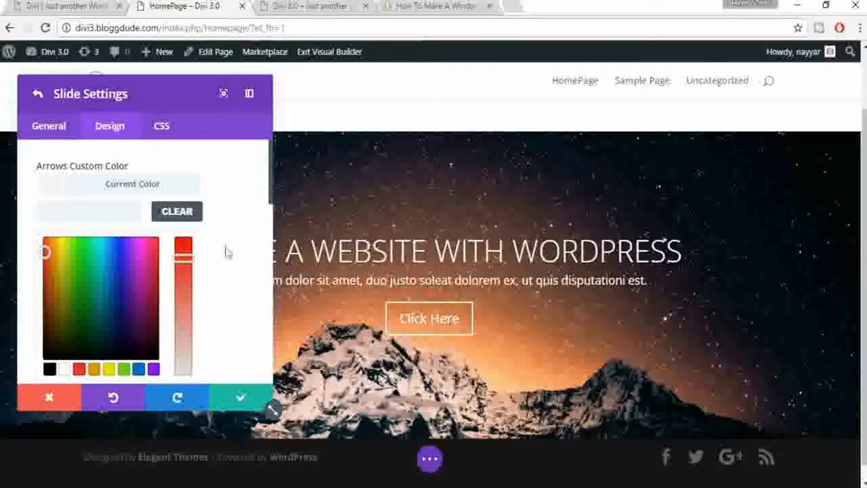
# Step: Open the dot navigation colour picker and check the live homepage before returning to the builder
pyautogui.scroll(-1, 227, 260)
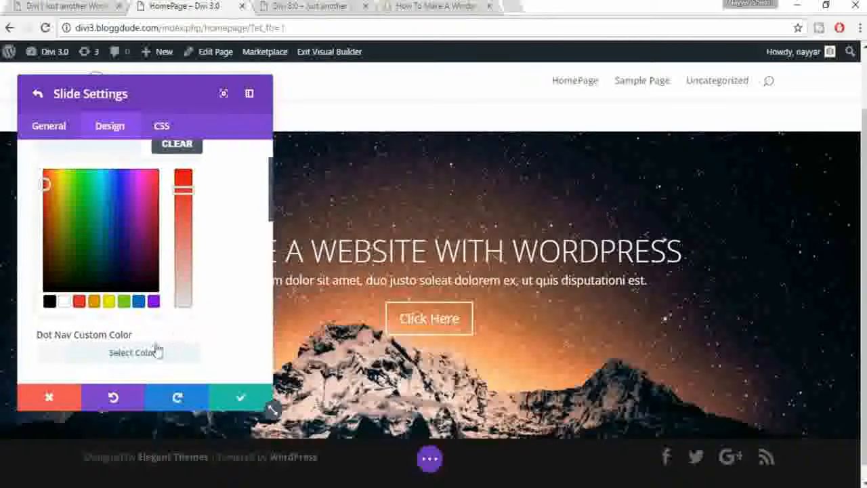
pyautogui.click(156, 351)
pyautogui.scroll(1, 199, 305)
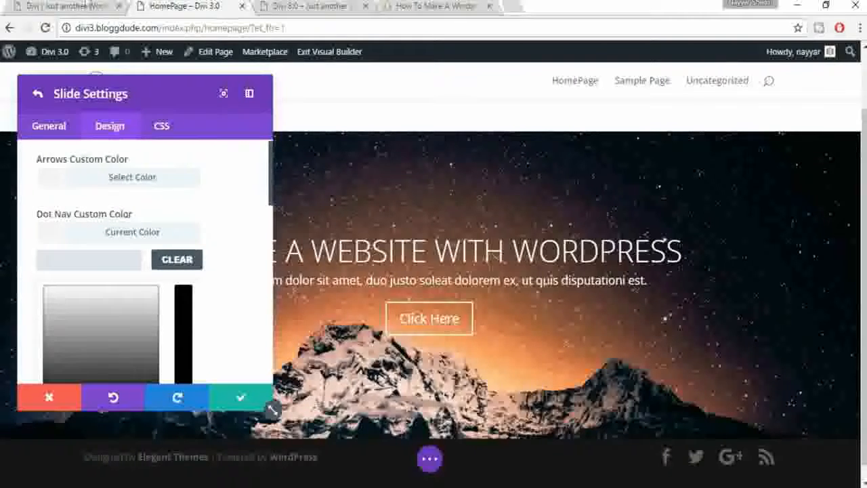
pyautogui.click(66, 5)
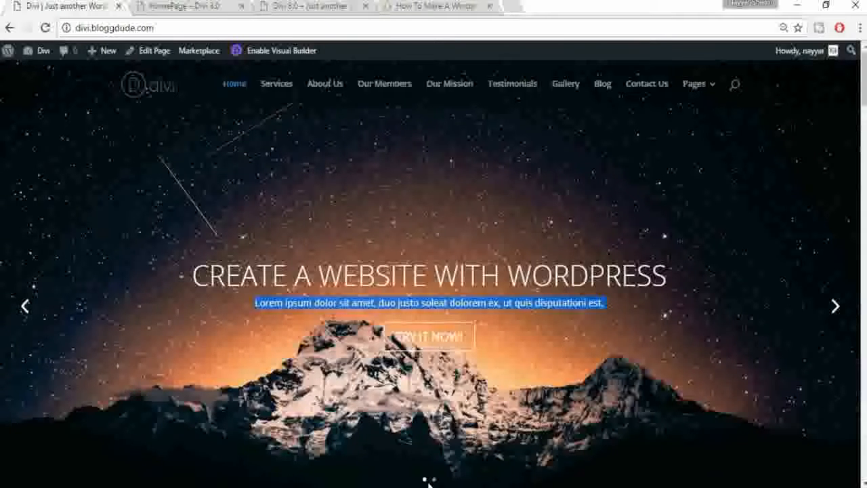
pyautogui.click(183, 6)
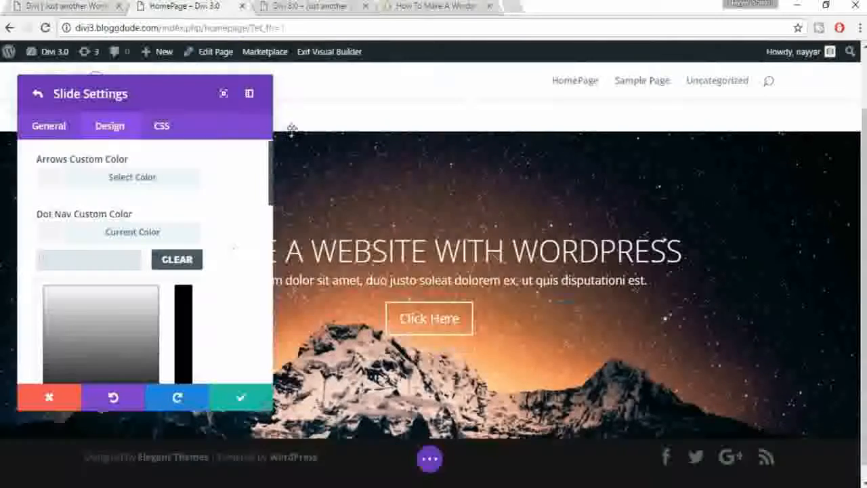
pyautogui.scroll(-1, 229, 267)
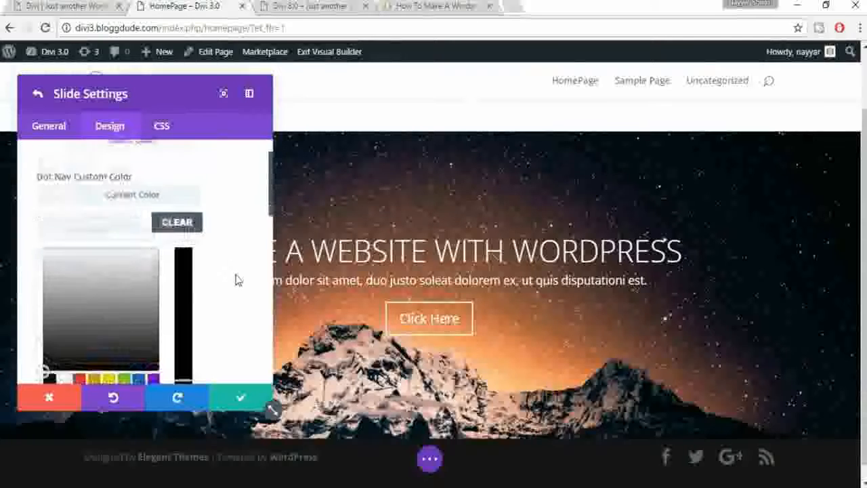
# Step: Select the WORDPRESS heading and try Roboto as the slide's header font
pyautogui.scroll(-1, 211, 334)
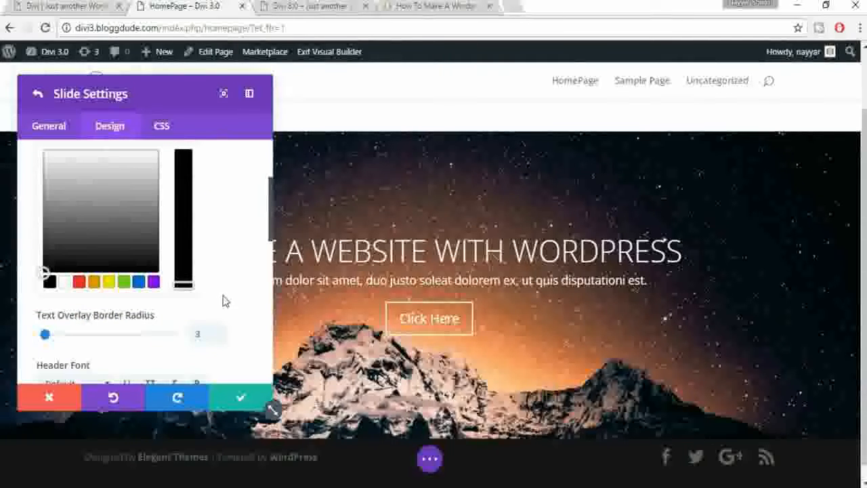
pyautogui.scroll(-1, 105, 327)
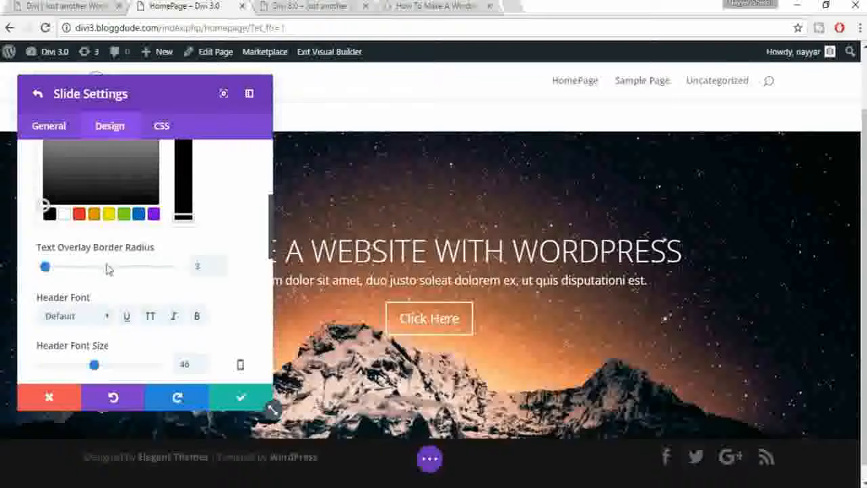
pyautogui.scroll(-1, 229, 288)
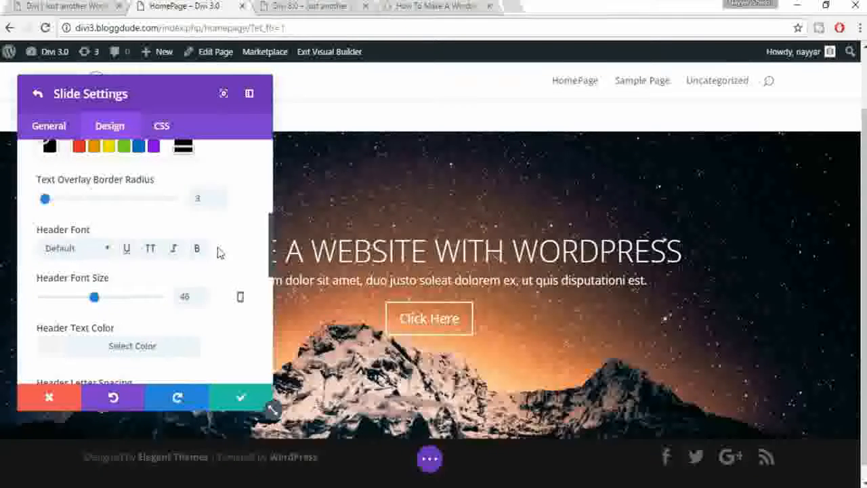
pyautogui.scroll(-1, 218, 254)
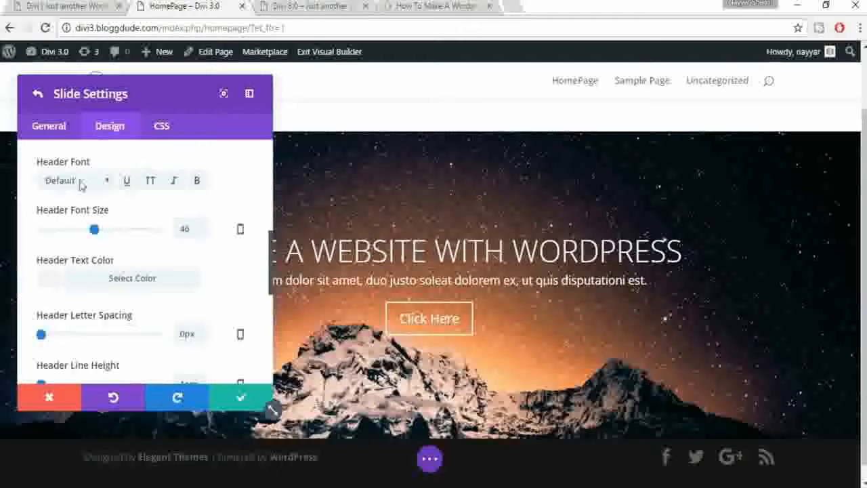
pyautogui.doubleClick(559, 251)
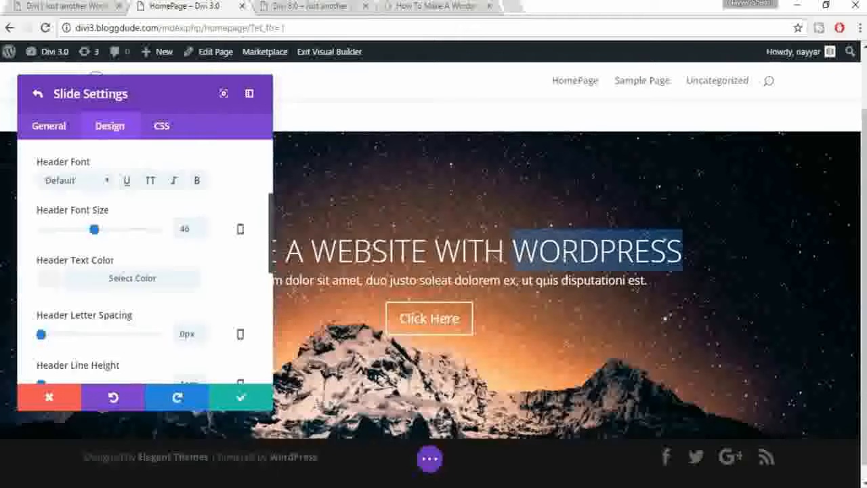
pyautogui.click(82, 183)
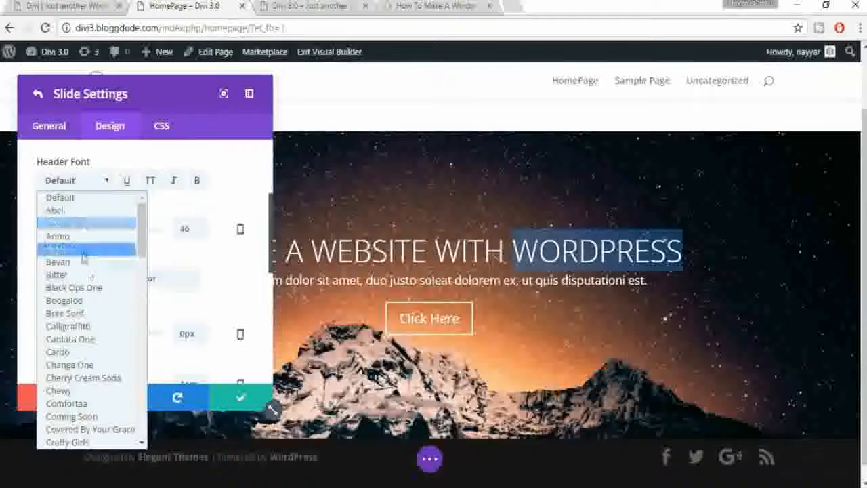
pyautogui.scroll(-5, 91, 309)
pyautogui.scroll(-10, 92, 310)
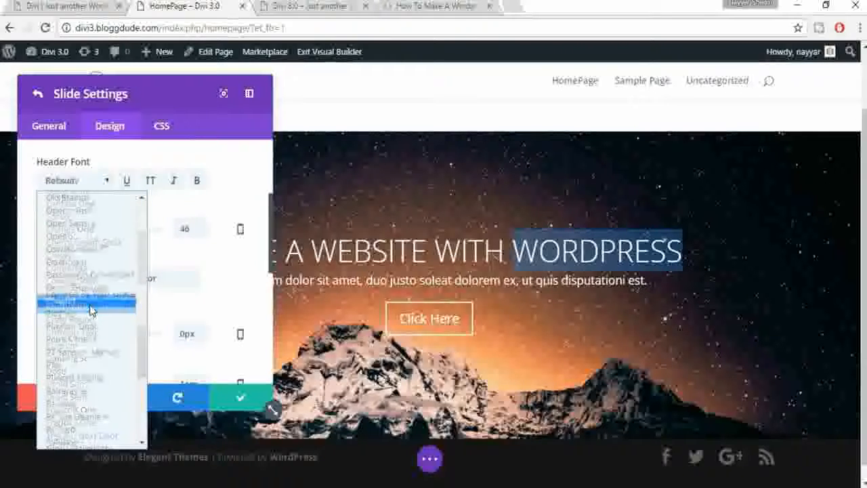
pyautogui.write('ro')
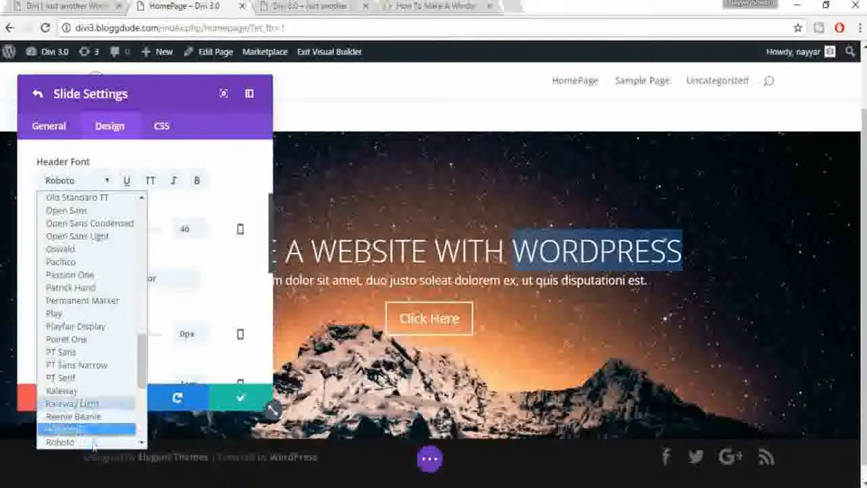
pyautogui.click(61, 442)
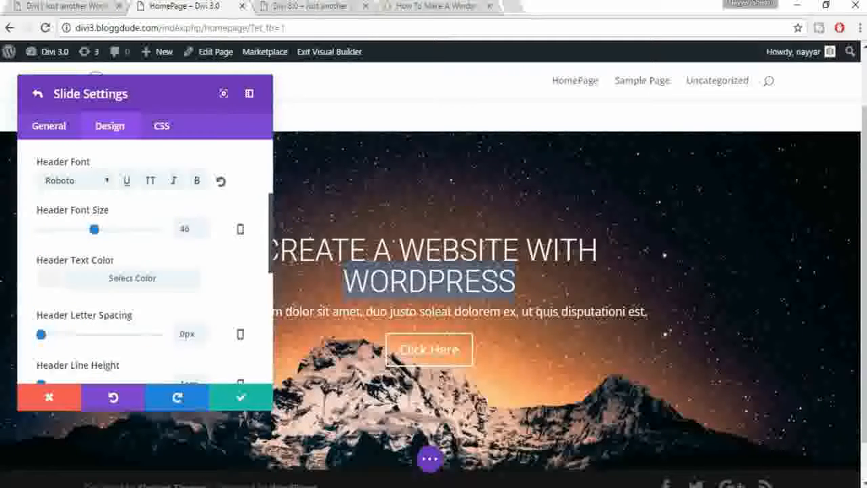
# Step: Try Oswald, revert the header font to Default, and set Header Font Size to 43px
pyautogui.click(103, 182)
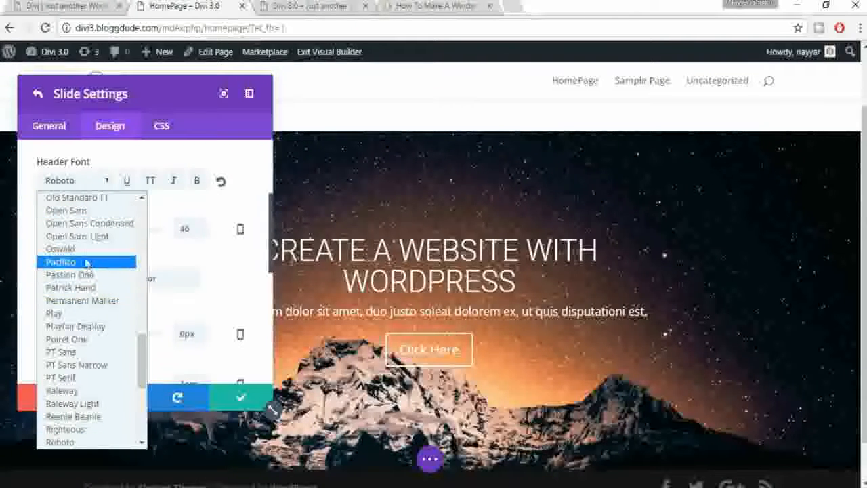
pyautogui.click(81, 248)
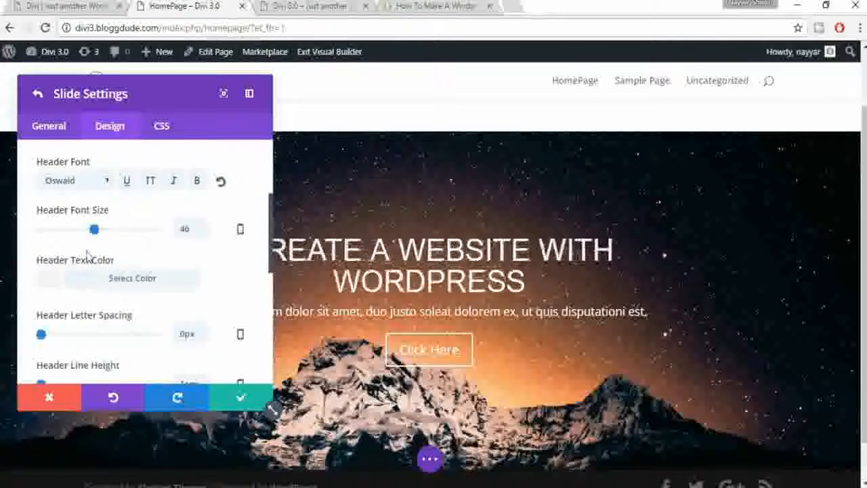
pyautogui.click(81, 181)
pyautogui.scroll(7, 81, 284)
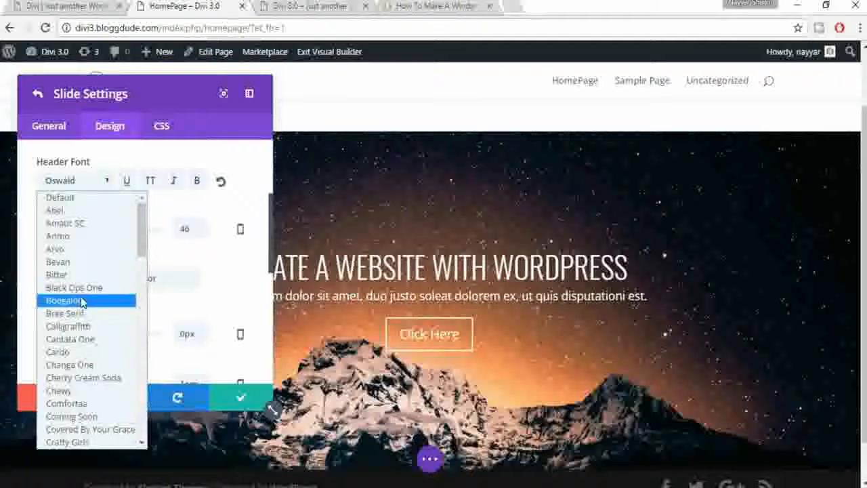
pyautogui.click(81, 197)
pyautogui.moveTo(95, 230)
pyautogui.mouseDown()
pyautogui.moveTo(68, 237)
pyautogui.moveTo(100, 237)
pyautogui.moveTo(93, 236)
pyautogui.mouseUp()
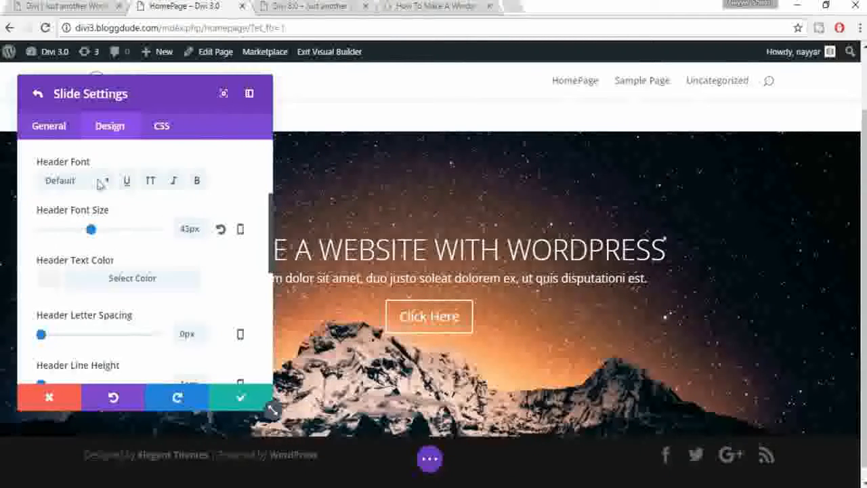
pyautogui.click(196, 182)
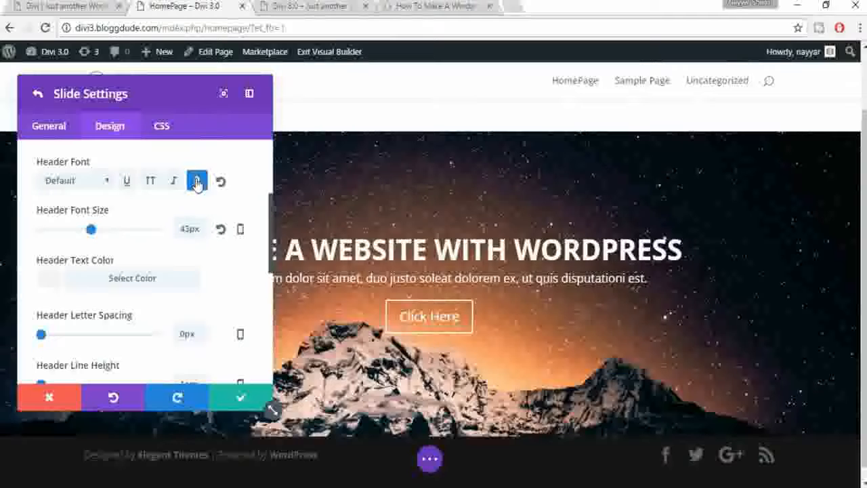
pyautogui.click(196, 181)
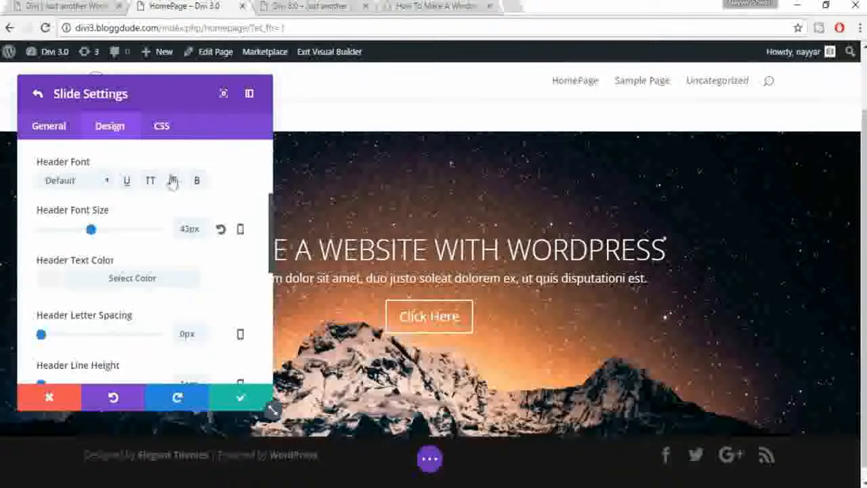
pyautogui.click(175, 181)
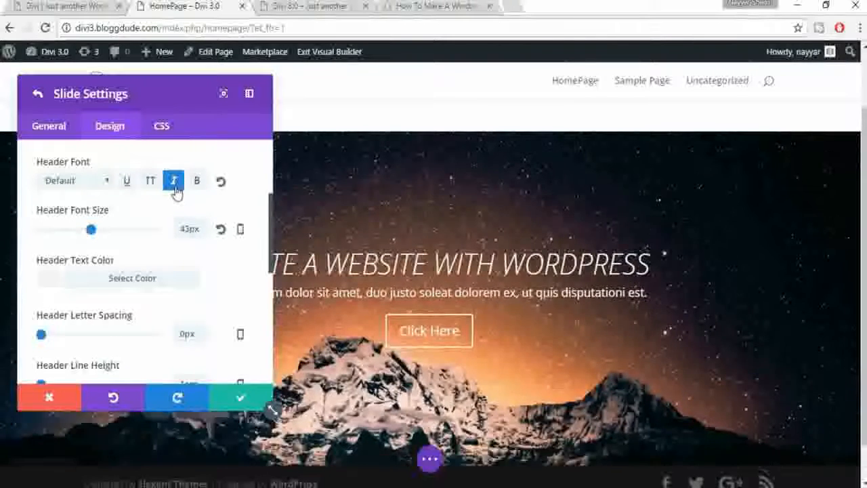
pyautogui.click(175, 182)
pyautogui.scroll(-2, 237, 287)
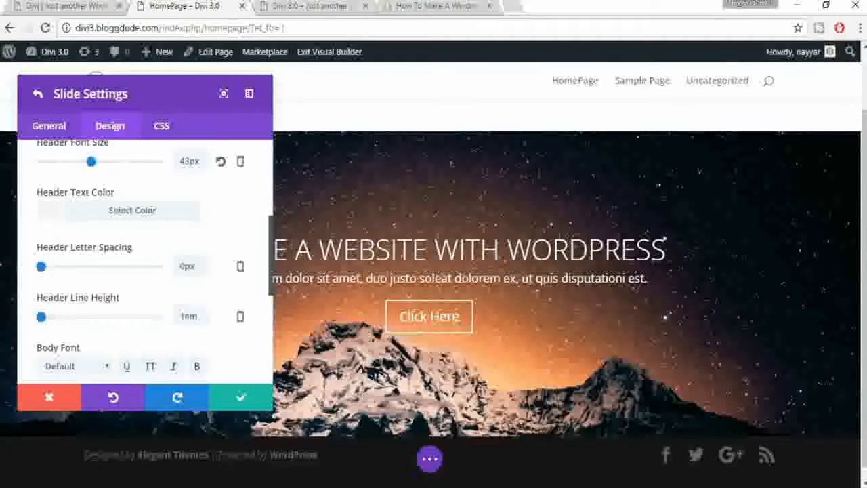
pyautogui.click(151, 212)
pyautogui.scroll(-2, 203, 280)
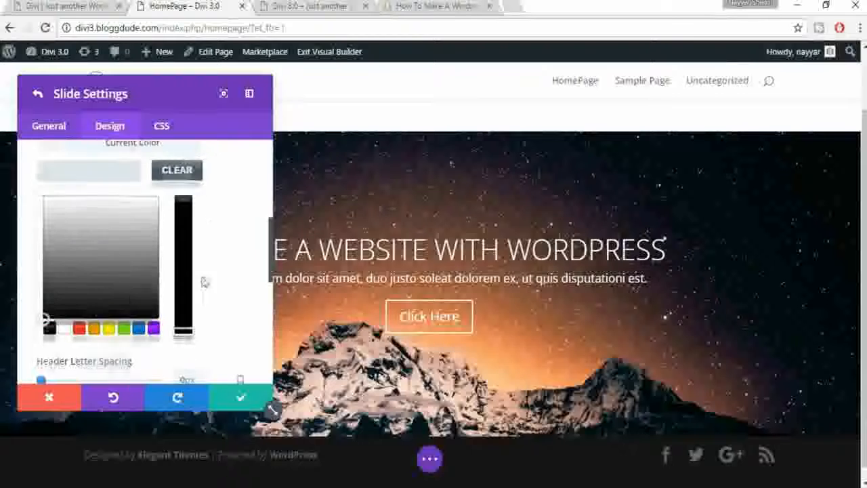
pyautogui.click(79, 330)
pyautogui.click(95, 329)
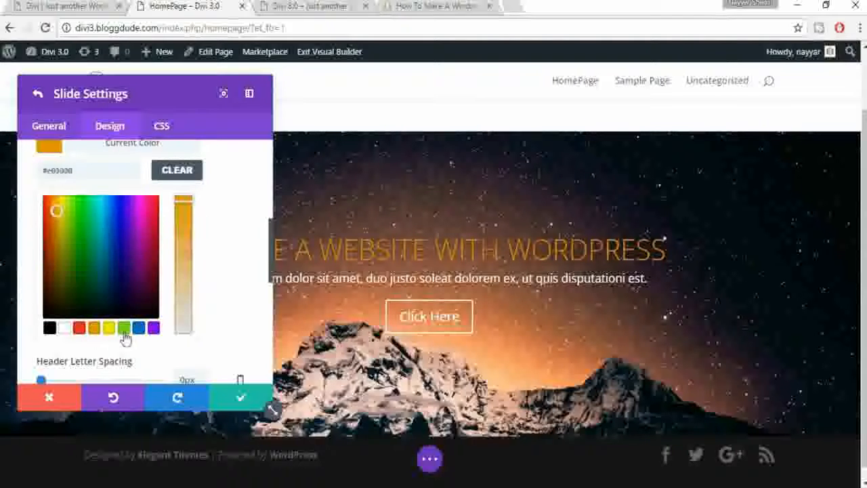
pyautogui.click(177, 170)
pyautogui.scroll(-3, 249, 246)
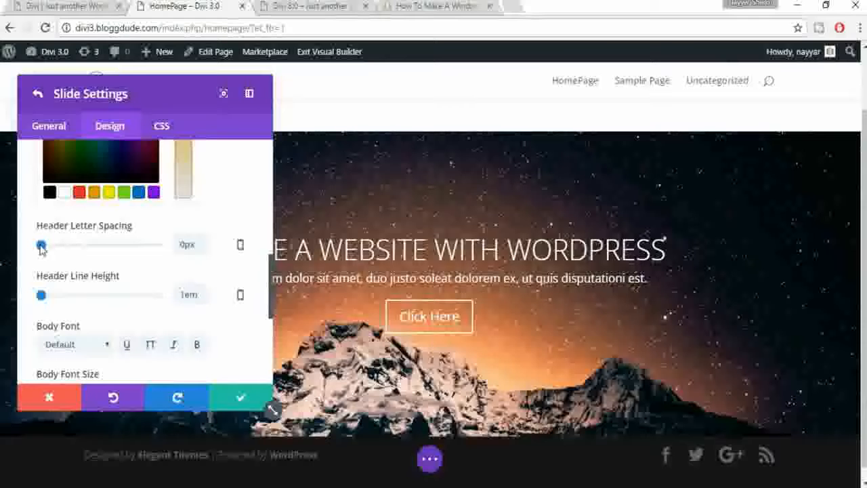
pyautogui.moveTo(42, 249); pyautogui.dragTo(60, 241)
pyautogui.scroll(-3, 65, 250)
pyautogui.scroll(2, 137, 276)
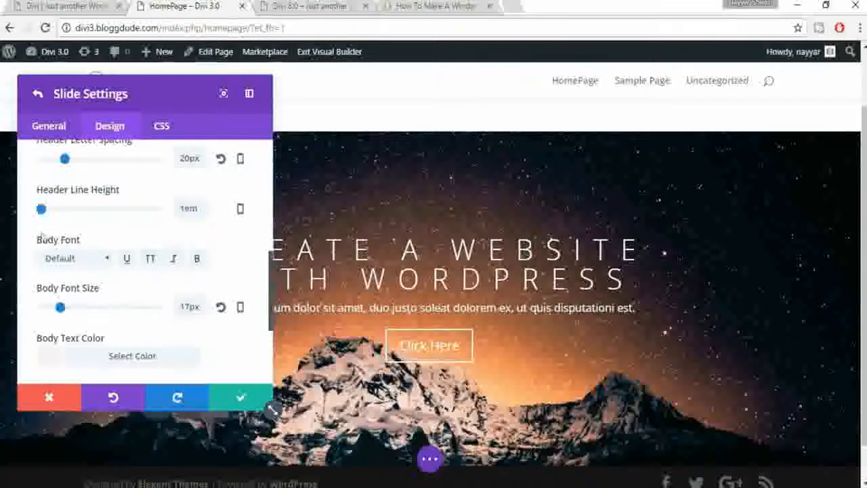
pyautogui.scroll(1, 97, 240)
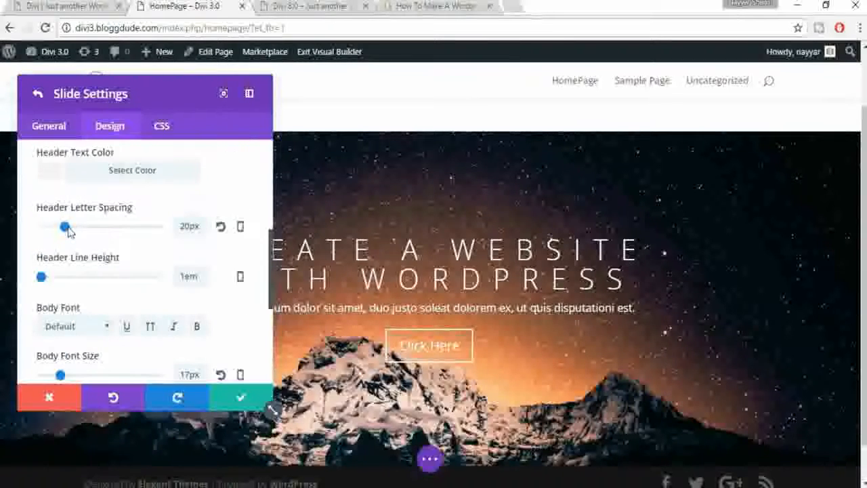
pyautogui.click(220, 231)
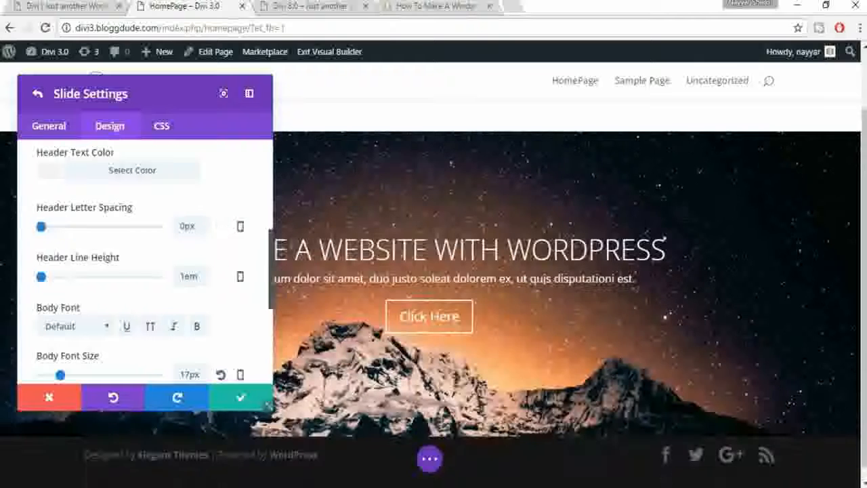
pyautogui.scroll(-1, 236, 261)
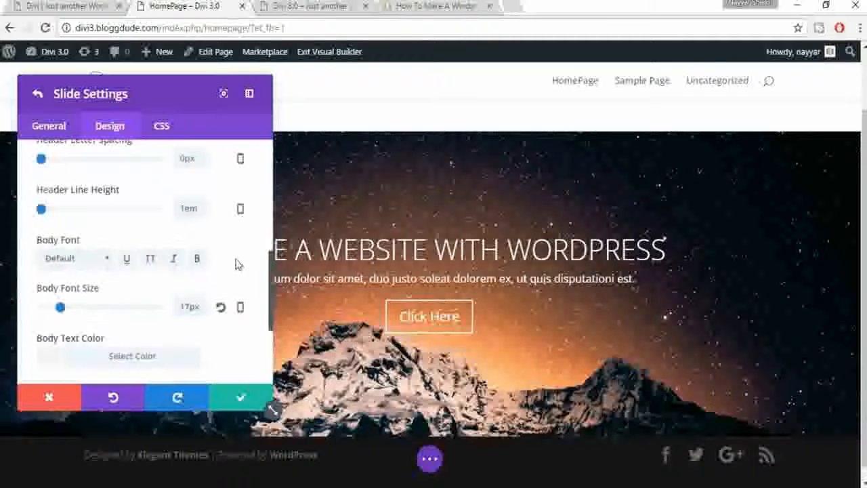
pyautogui.moveTo(42, 211); pyautogui.dragTo(44, 210)
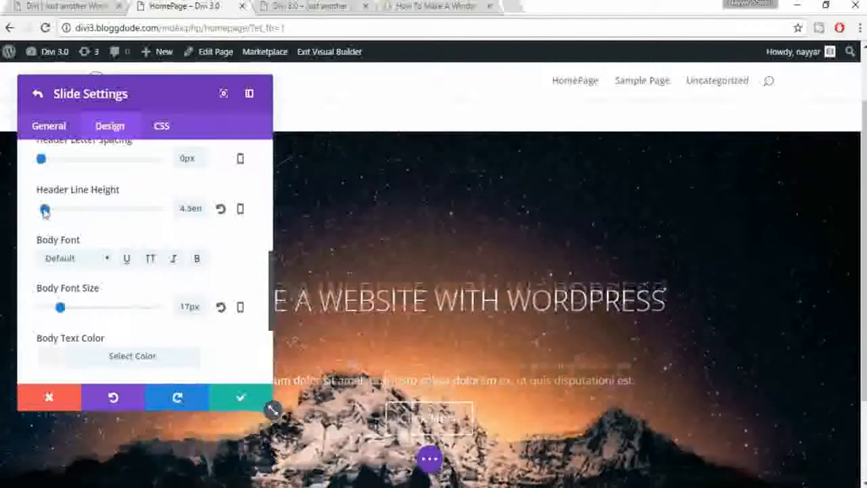
pyautogui.click(220, 210)
pyautogui.scroll(-1, 244, 251)
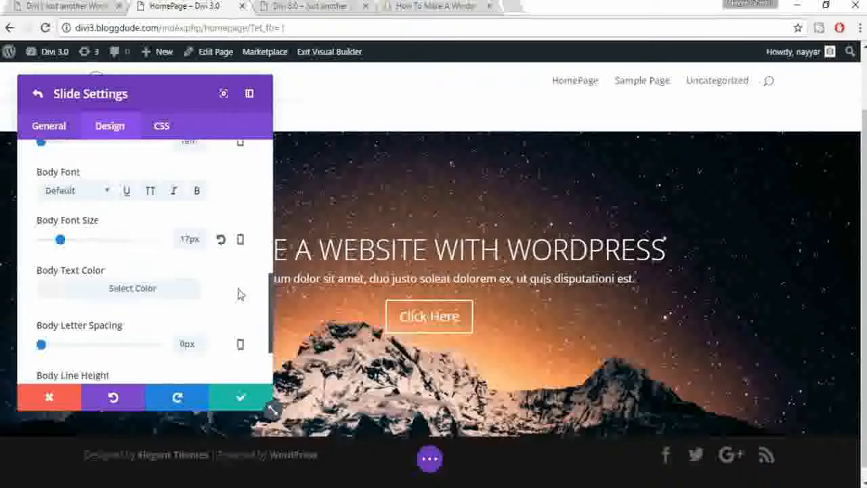
pyautogui.scroll(-2, 234, 292)
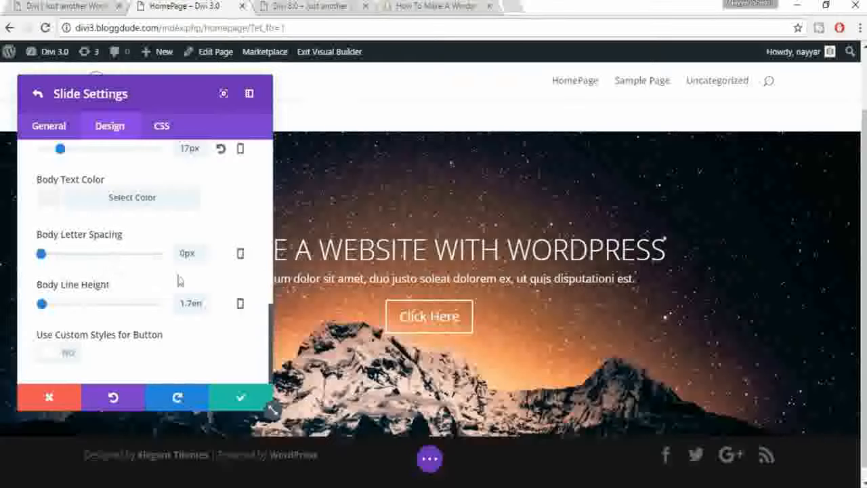
pyautogui.moveTo(42, 254)
pyautogui.mouseDown()
pyautogui.moveTo(50, 255)
pyautogui.moveTo(39, 255)
pyautogui.mouseUp()
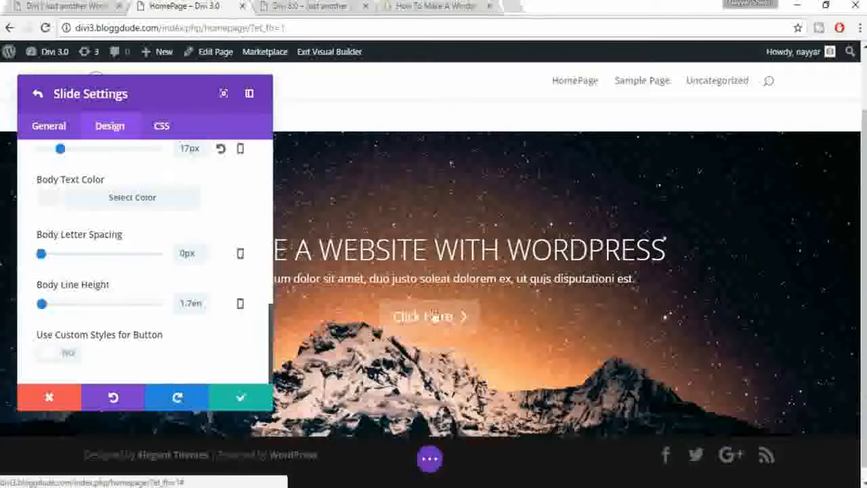
pyautogui.click(69, 360)
pyautogui.scroll(-1, 170, 344)
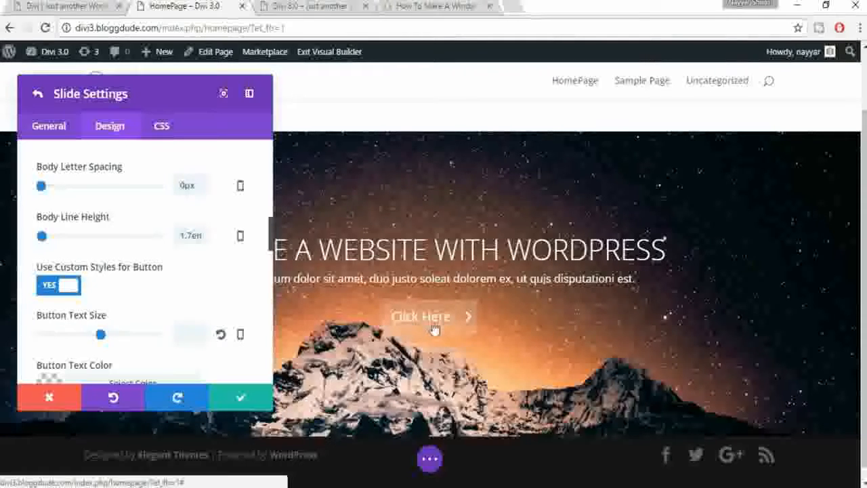
pyautogui.moveTo(100, 334); pyautogui.dragTo(111, 334)
pyautogui.click(220, 337)
pyautogui.scroll(-2, 217, 325)
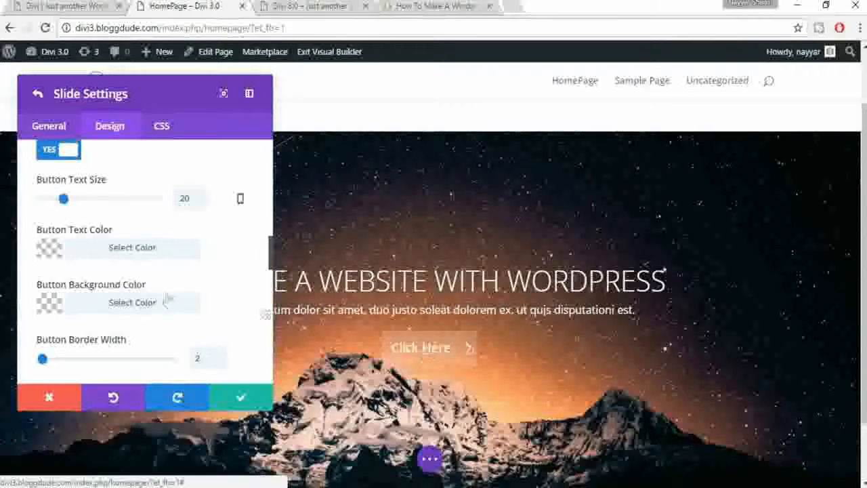
pyautogui.click(143, 251)
pyautogui.scroll(-2, 257, 291)
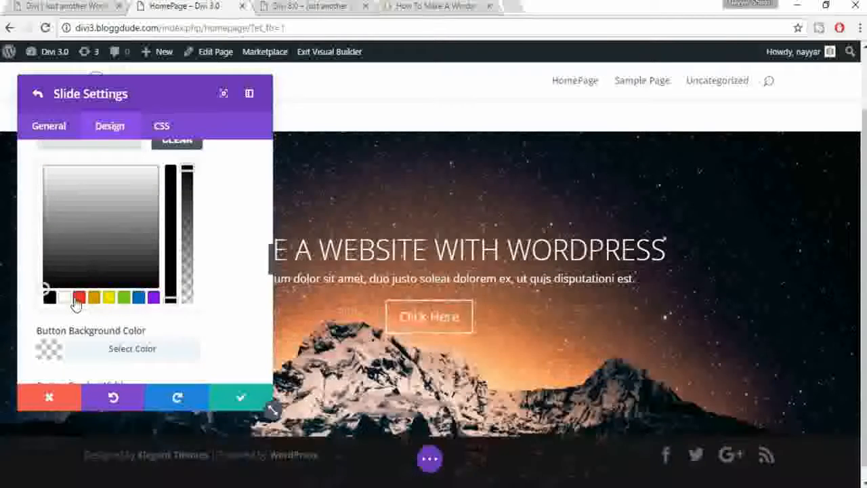
pyautogui.click(76, 299)
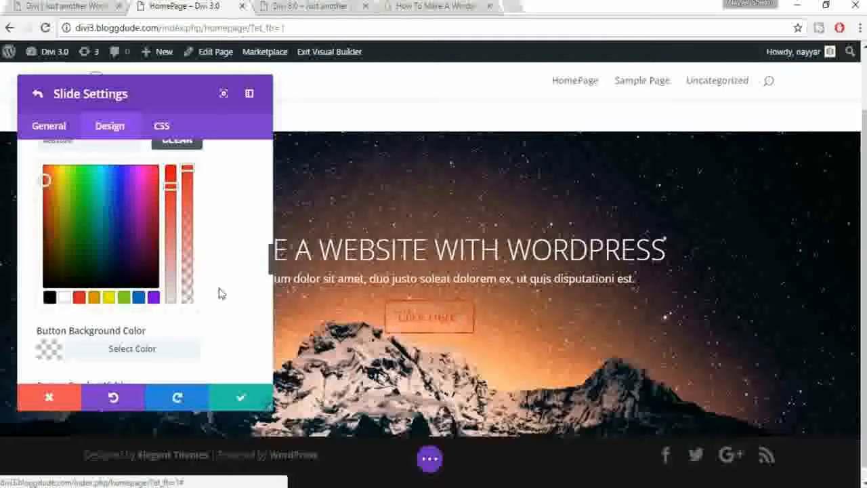
pyautogui.scroll(-1, 223, 305)
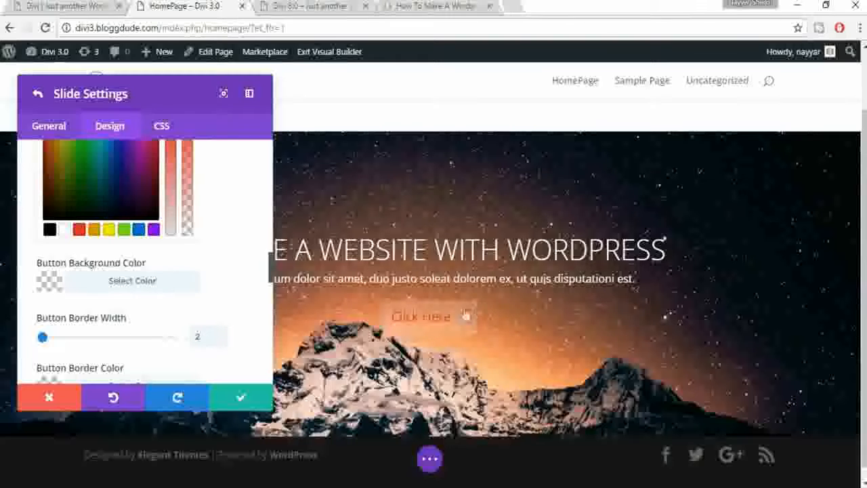
pyautogui.click(149, 286)
pyautogui.scroll(-1, 226, 294)
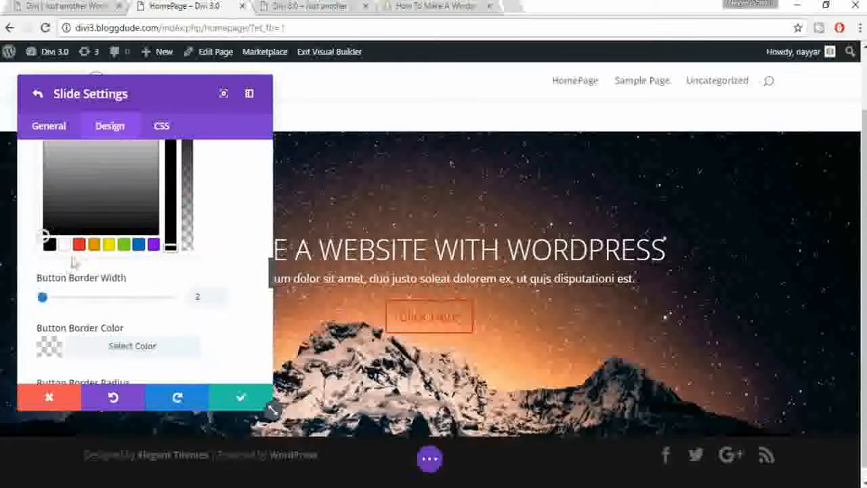
pyautogui.click(109, 245)
pyautogui.click(152, 245)
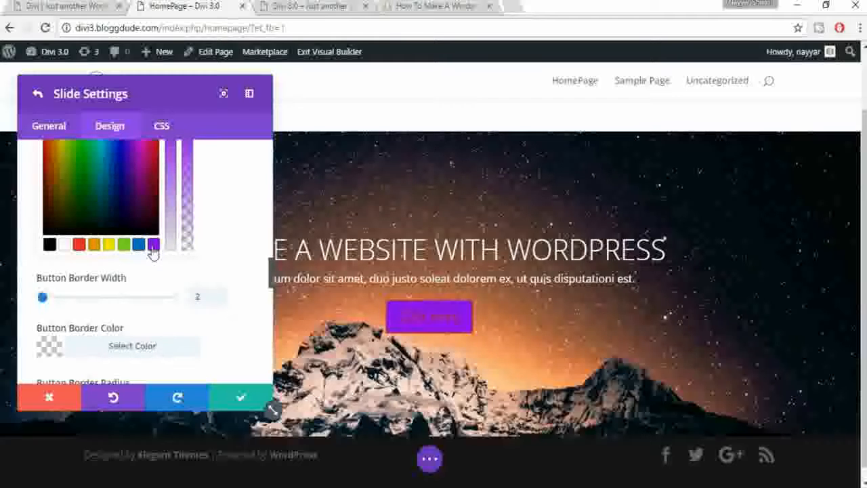
pyautogui.click(65, 245)
pyautogui.scroll(1, 235, 296)
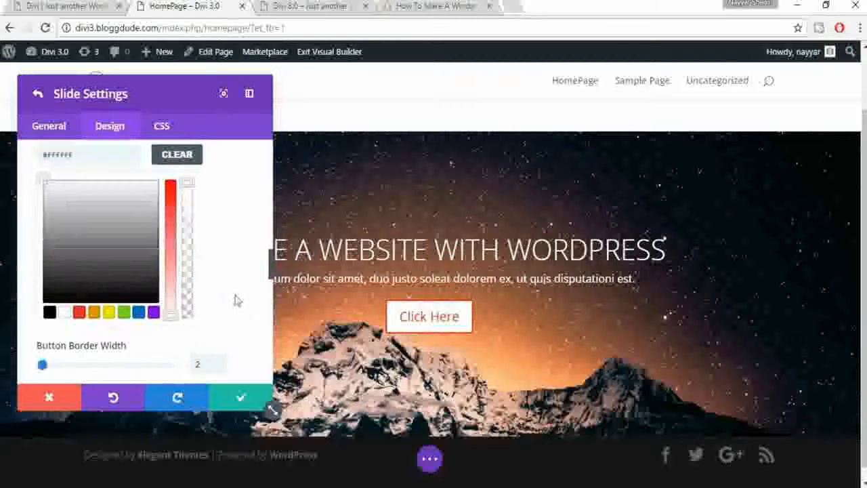
pyautogui.click(173, 163)
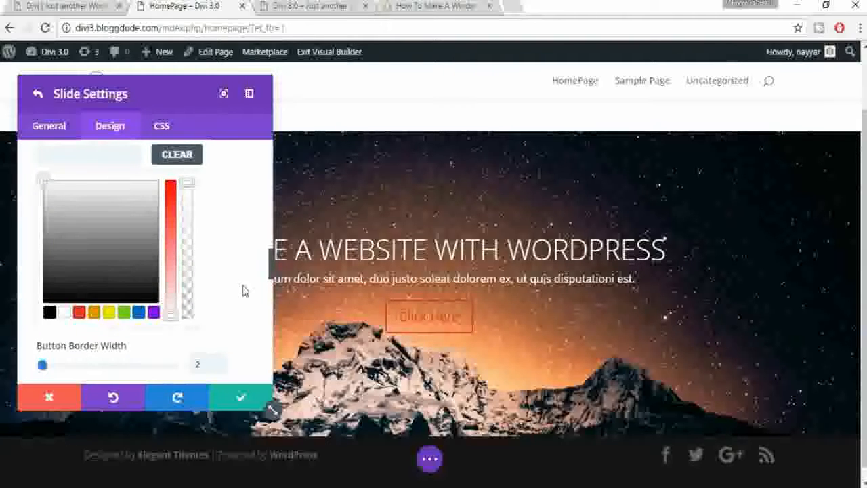
pyautogui.scroll(-1, 244, 291)
pyautogui.scroll(2, 242, 302)
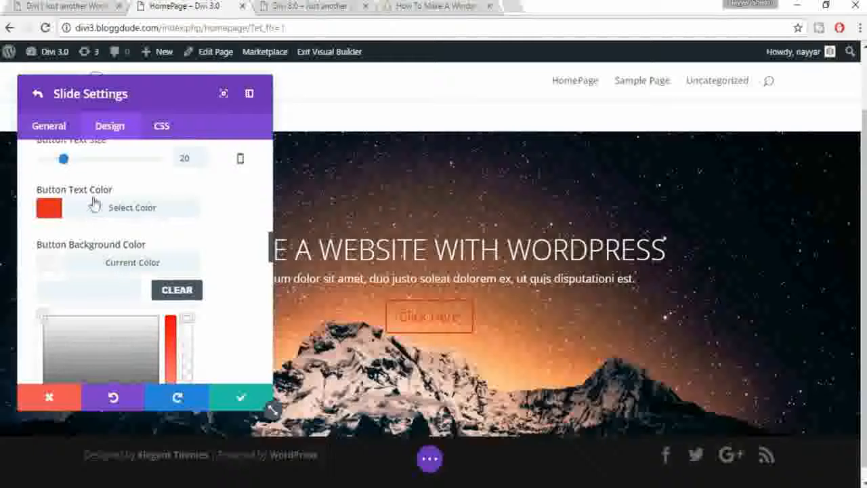
pyautogui.click(114, 208)
pyautogui.click(183, 236)
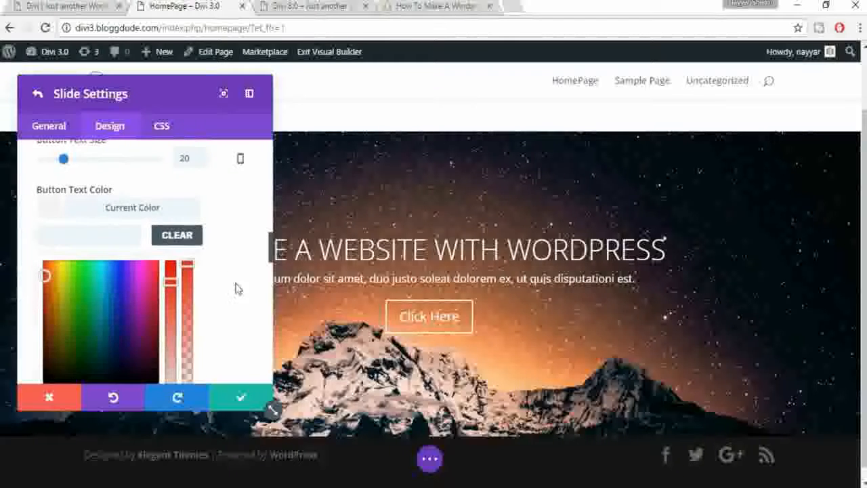
pyautogui.scroll(-5, 236, 287)
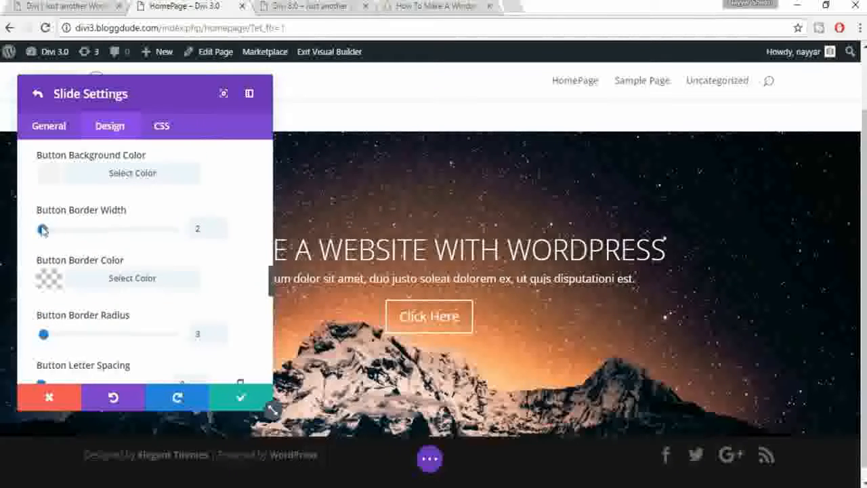
pyautogui.moveTo(42, 230); pyautogui.dragTo(55, 232)
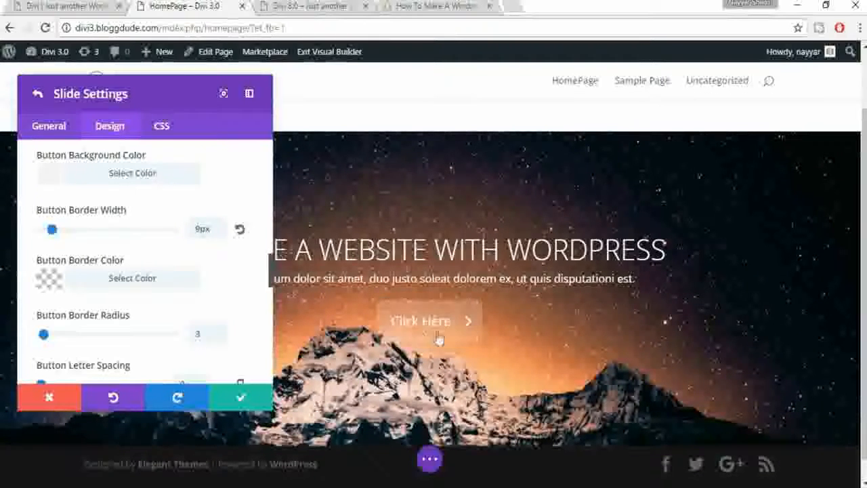
pyautogui.click(239, 228)
pyautogui.scroll(-1, 247, 271)
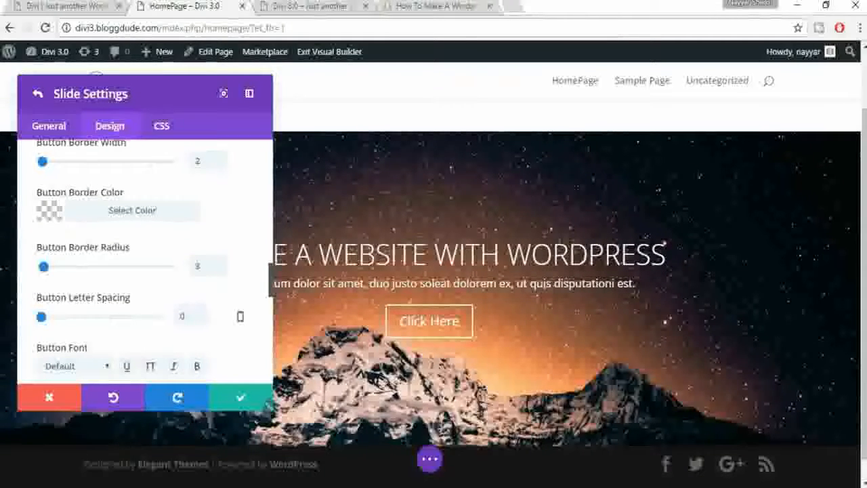
pyautogui.click(137, 214)
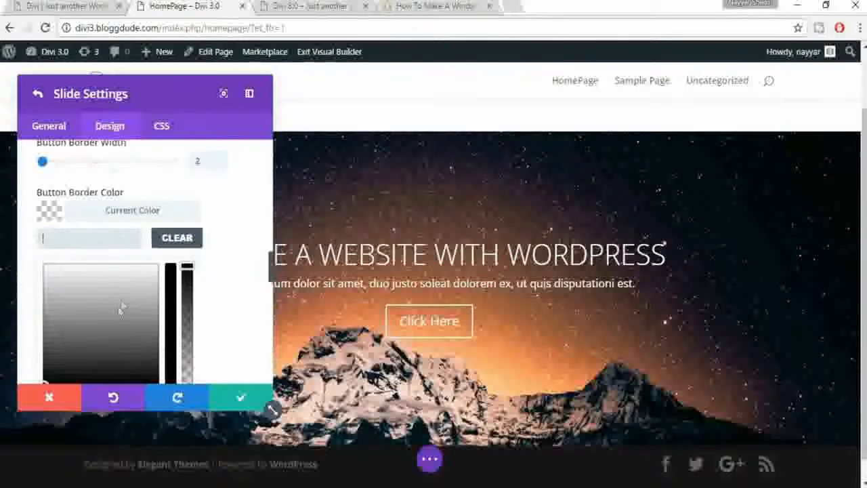
pyautogui.scroll(-2, 124, 341)
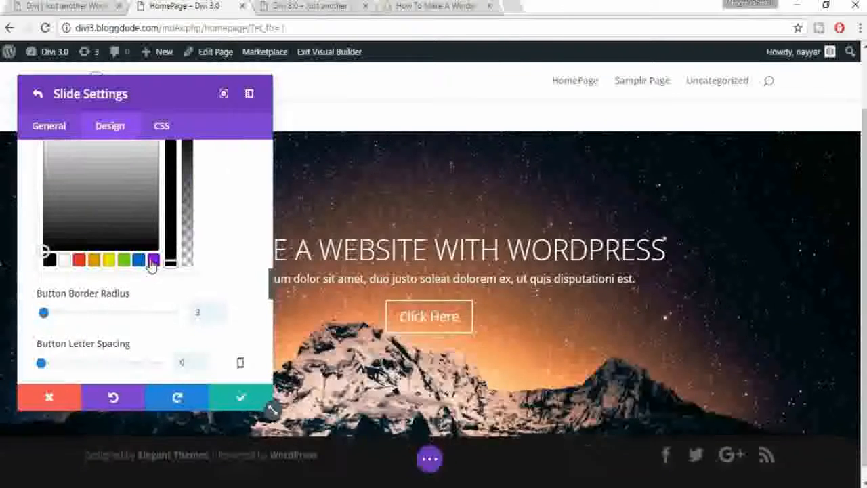
pyautogui.click(153, 260)
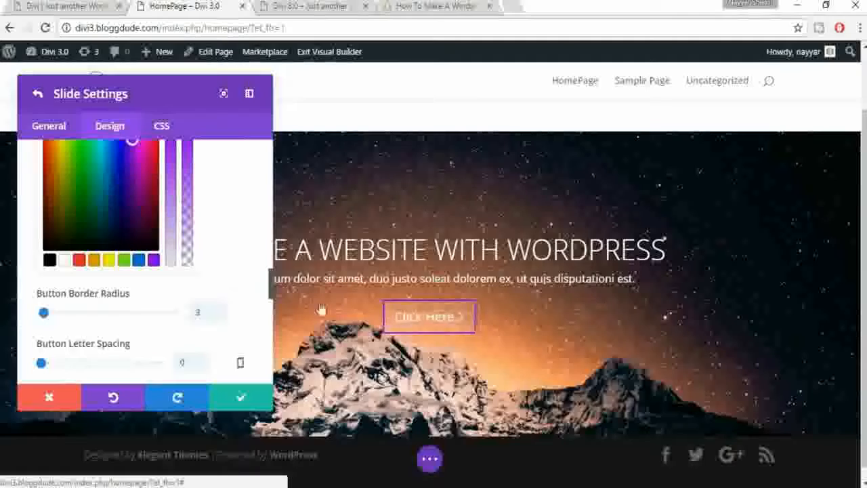
pyautogui.scroll(2, 281, 300)
pyautogui.scroll(2, 247, 285)
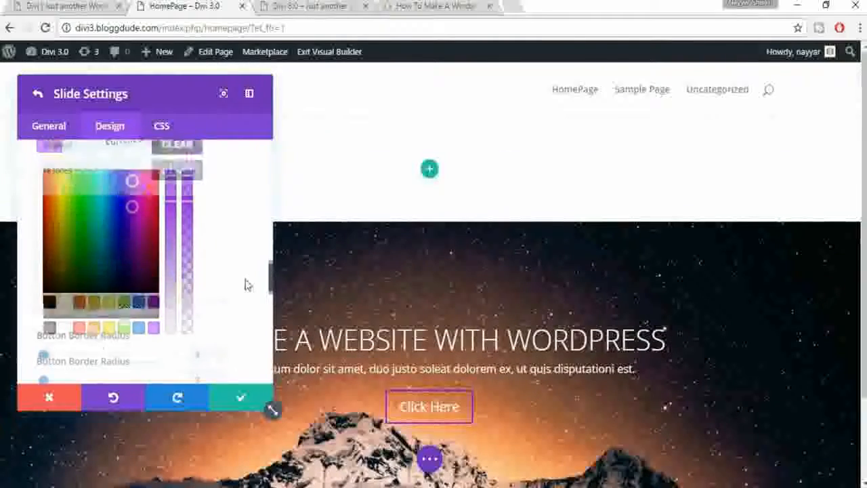
pyautogui.click(176, 170)
pyautogui.scroll(-2, 615, 354)
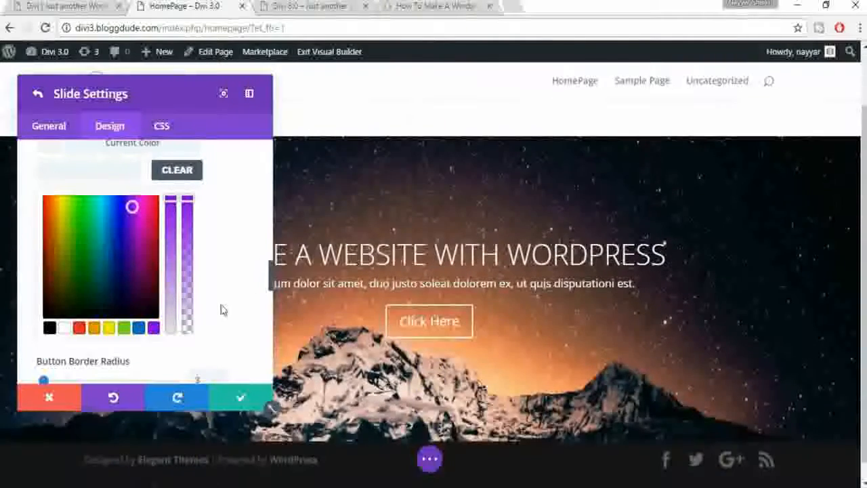
pyautogui.scroll(-2, 222, 307)
pyautogui.scroll(-2, 223, 304)
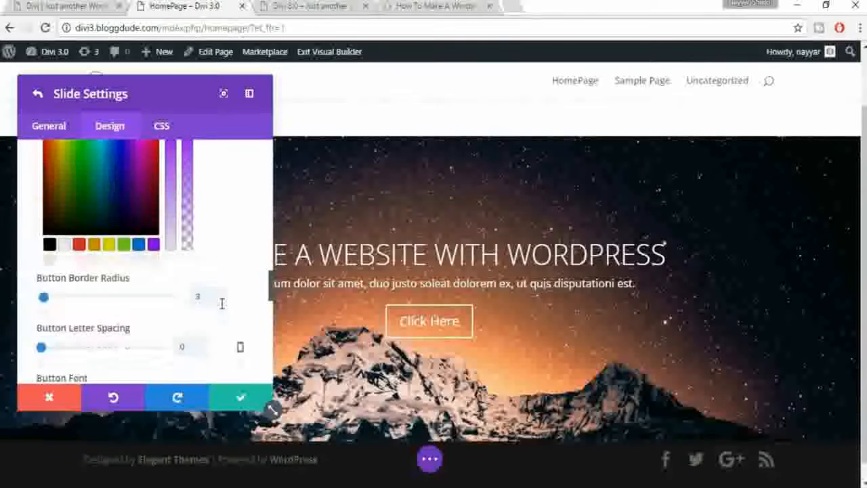
# Step: Give the Click Here button a headphones icon, then swap it for the first icon in the second row
pyautogui.scroll(-1, 223, 310)
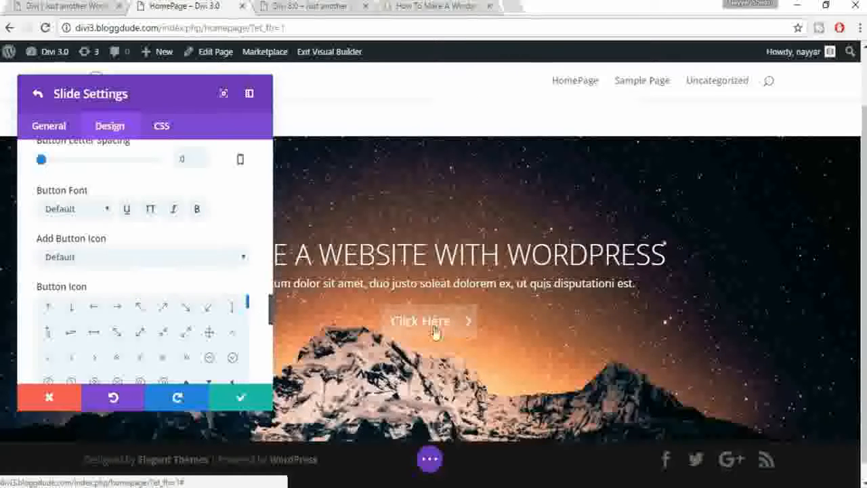
pyautogui.scroll(-1, 269, 309)
pyautogui.scroll(-1, 199, 294)
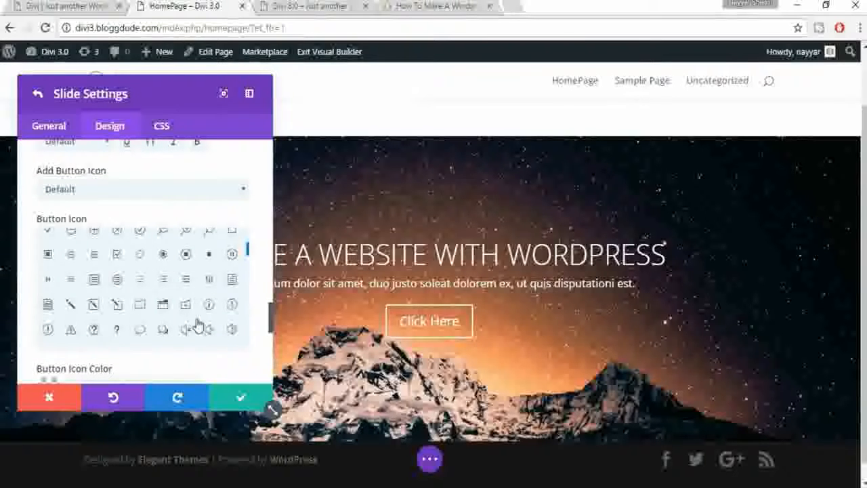
pyautogui.scroll(-1, 199, 325)
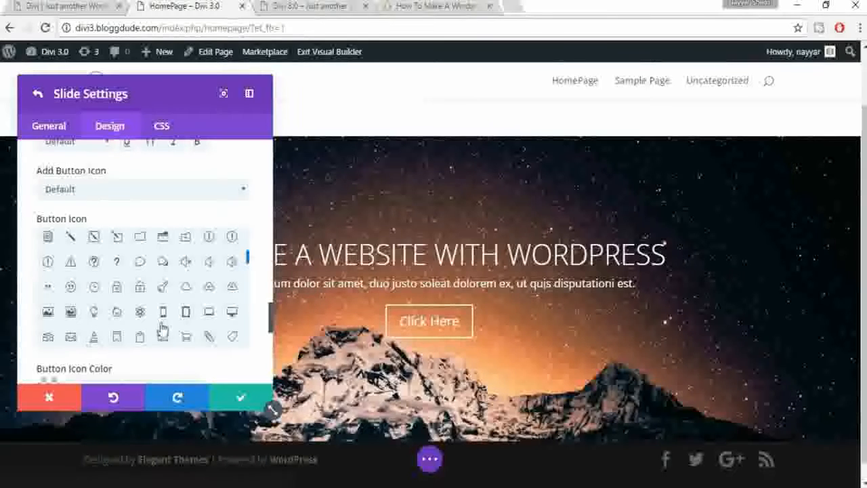
pyautogui.scroll(-1, 160, 324)
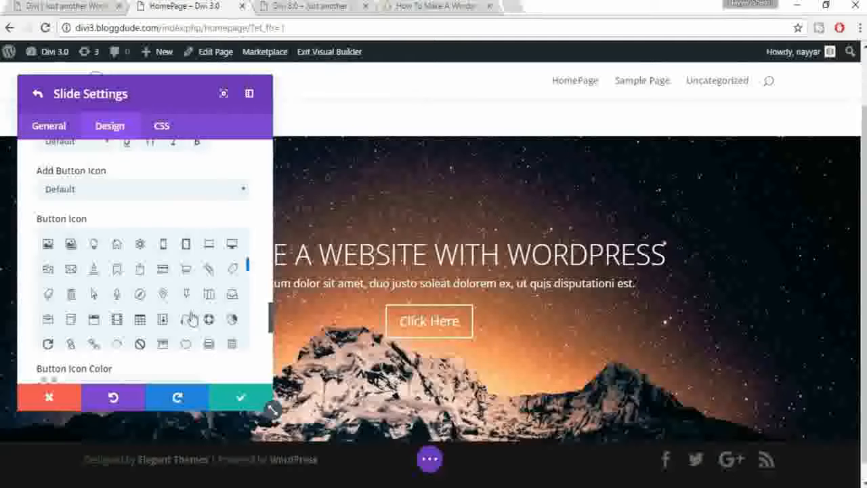
pyautogui.click(186, 322)
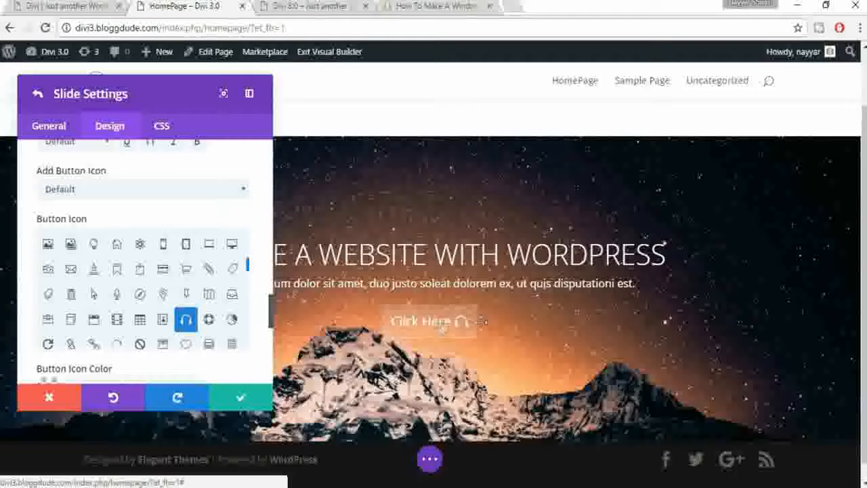
pyautogui.click(49, 271)
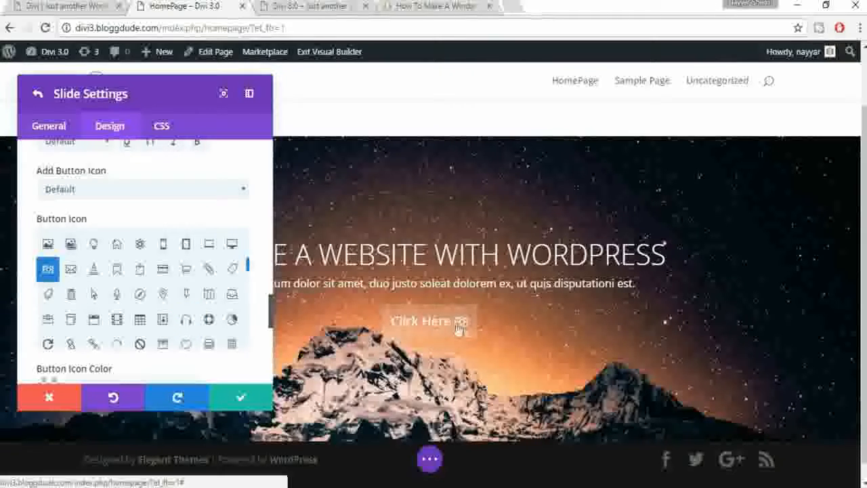
pyautogui.scroll(-3, 254, 310)
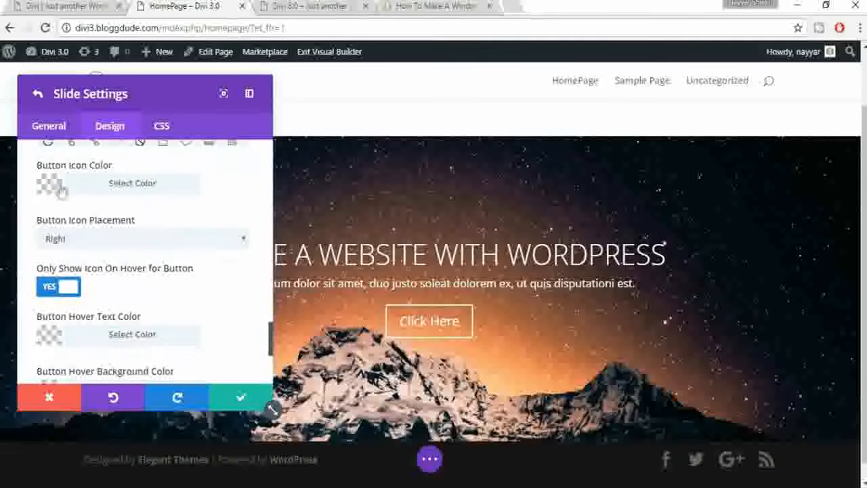
pyautogui.click(123, 190)
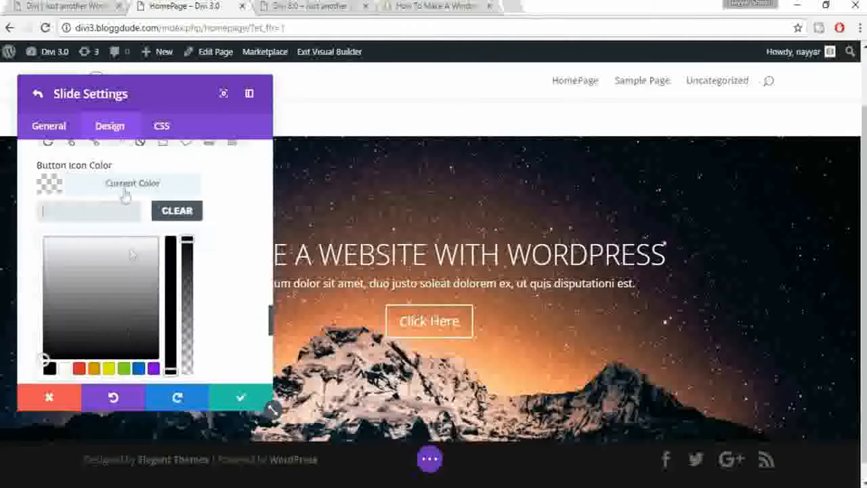
pyautogui.click(79, 370)
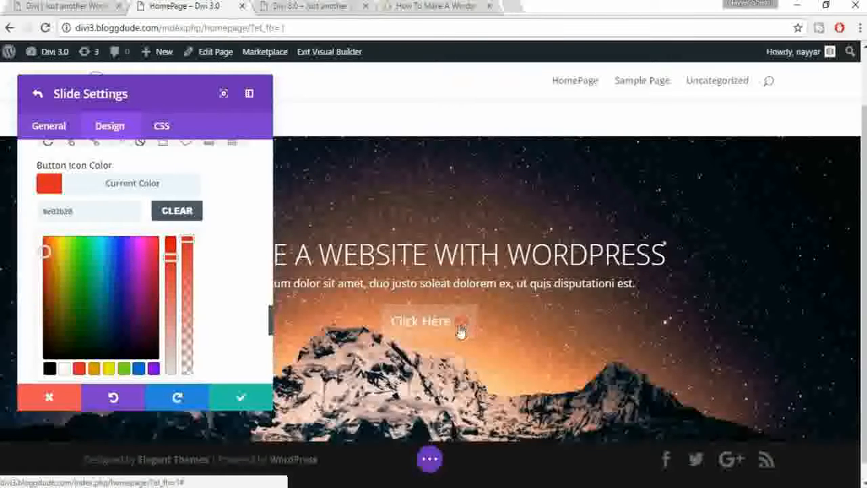
pyautogui.scroll(-2, 245, 298)
pyautogui.scroll(2, 234, 281)
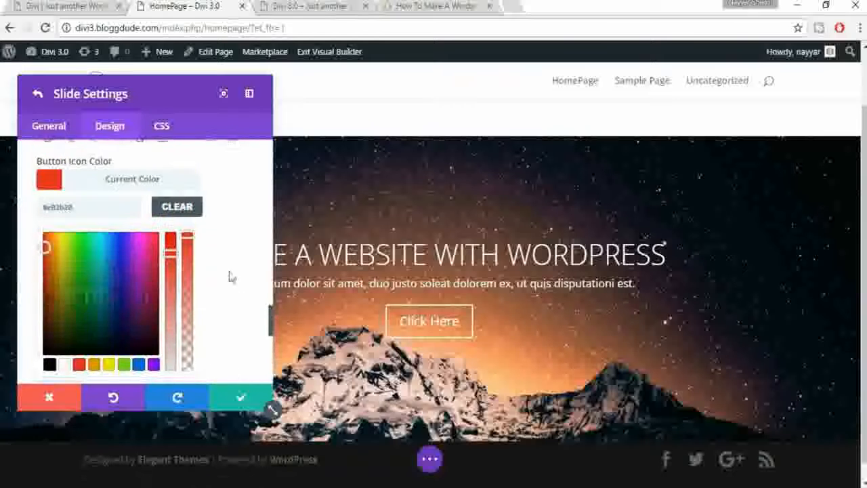
pyautogui.click(189, 222)
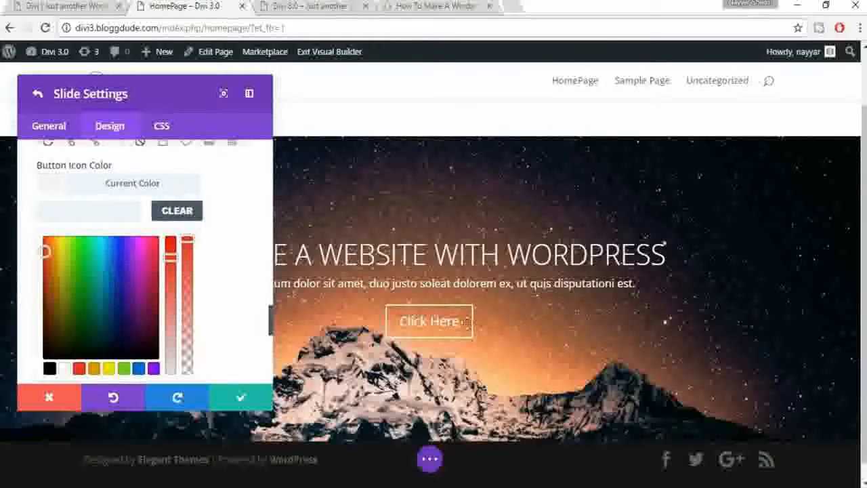
pyautogui.scroll(-3, 253, 341)
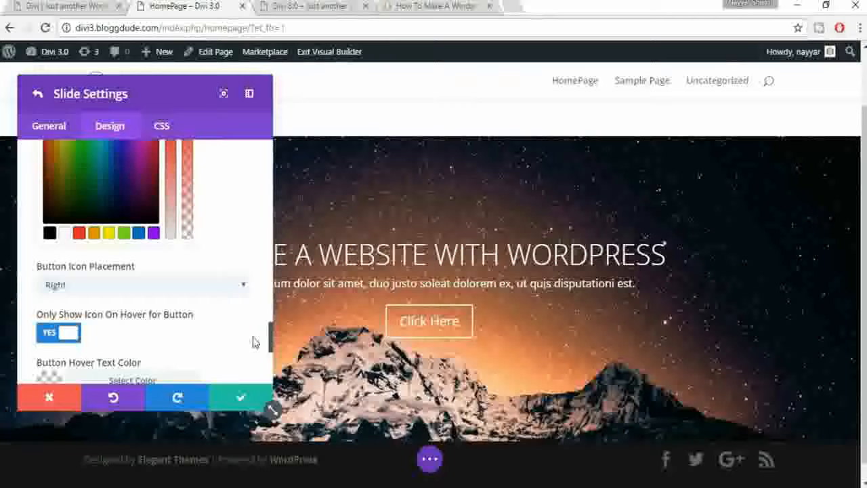
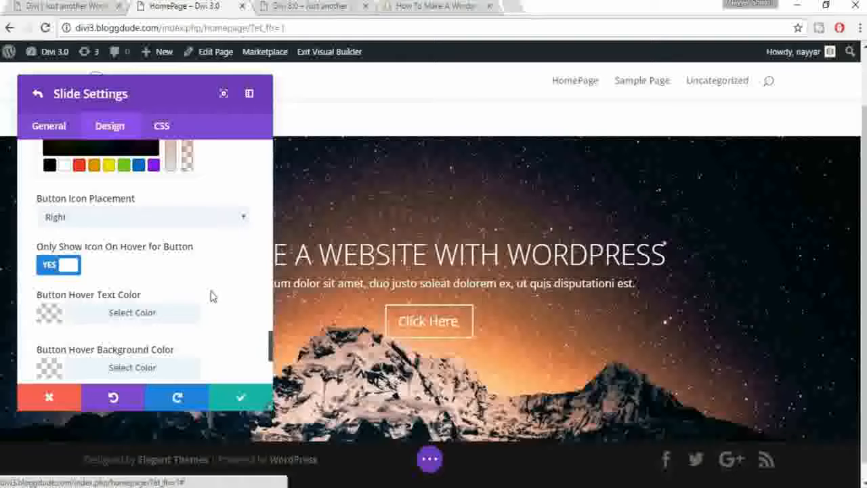
# Step: Switch the slide's 'Use Custom Styles for Button' to NO and save the slide settings
pyautogui.scroll(-3, 61, 270)
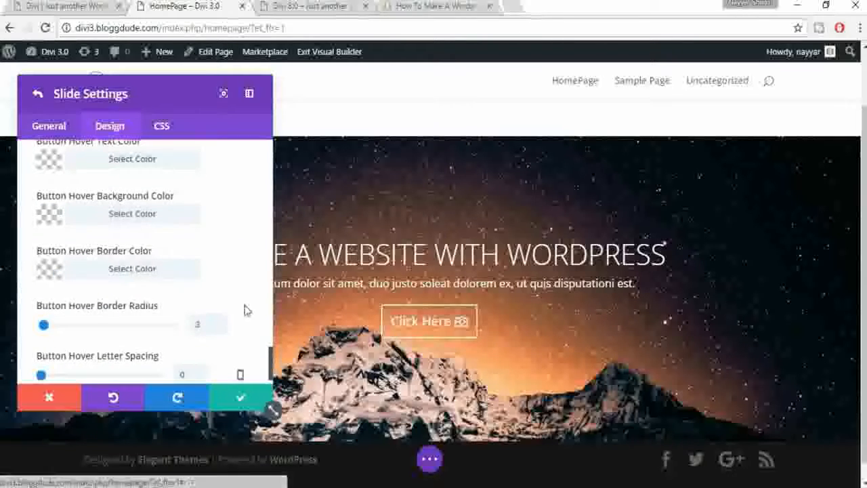
pyautogui.scroll(-1, 244, 310)
pyautogui.scroll(1, 246, 308)
pyautogui.scroll(8, 246, 314)
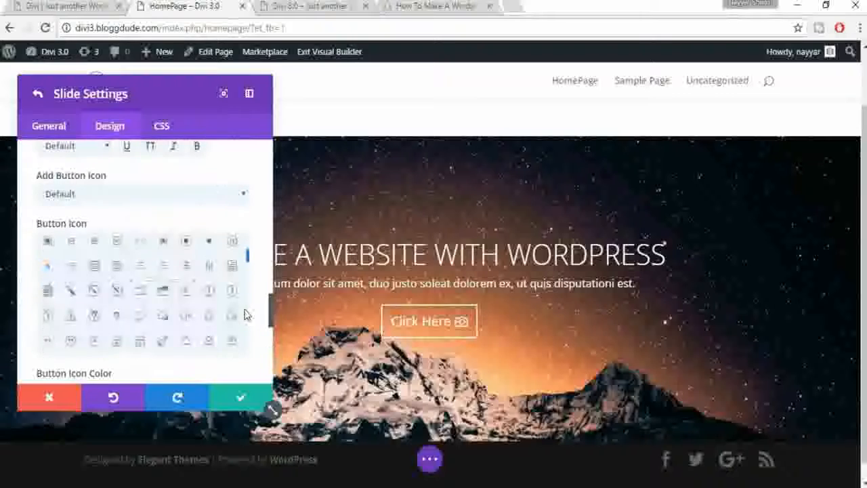
pyautogui.scroll(10, 268, 265)
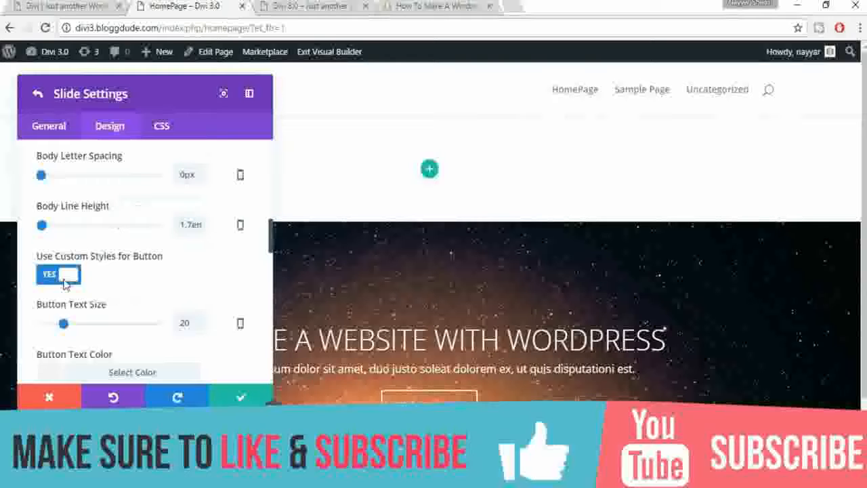
pyautogui.click(65, 278)
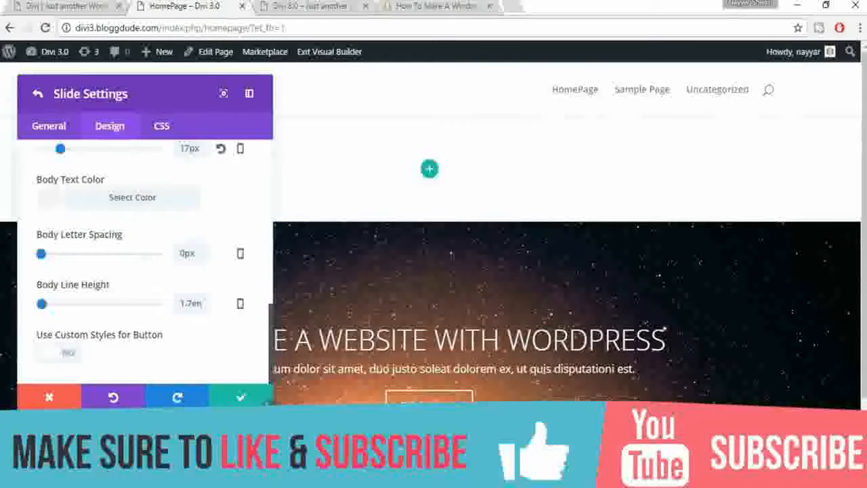
pyautogui.scroll(-2, 563, 339)
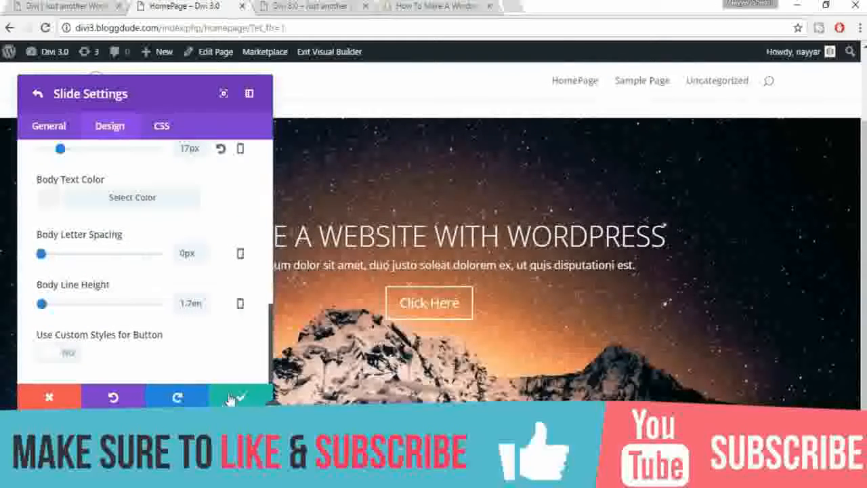
pyautogui.click(234, 397)
# Step: Save the slider, compare it with the live demo, delete the empty section above it, and reopen its settings
pyautogui.click(239, 398)
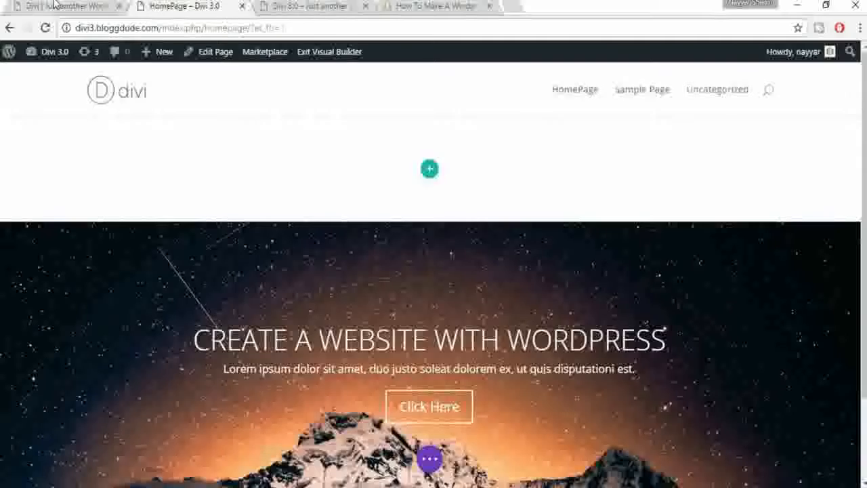
pyautogui.click(55, 5)
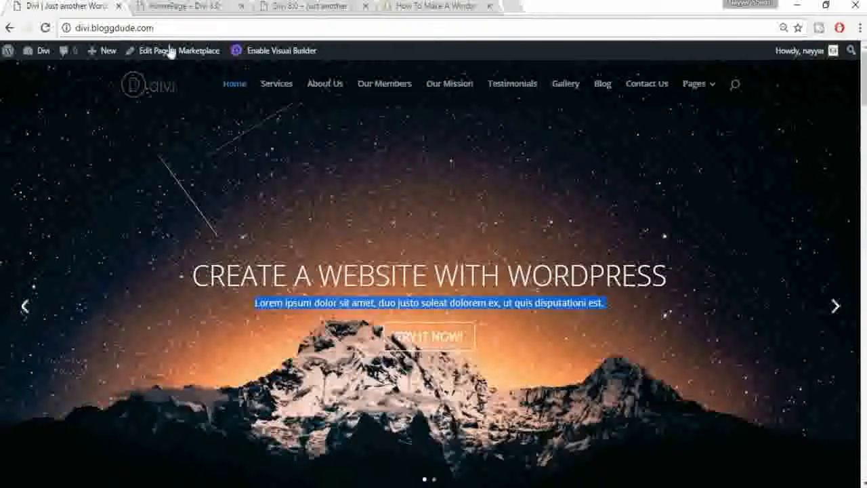
pyautogui.click(182, 6)
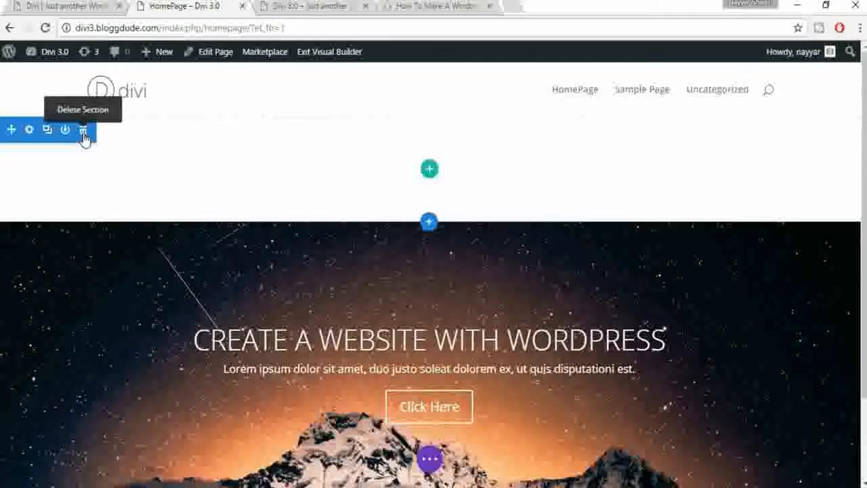
pyautogui.click(83, 132)
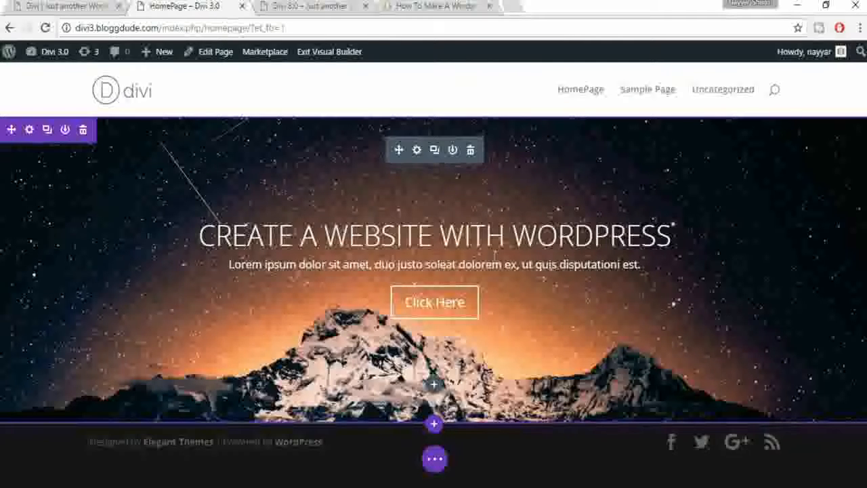
pyautogui.click(416, 150)
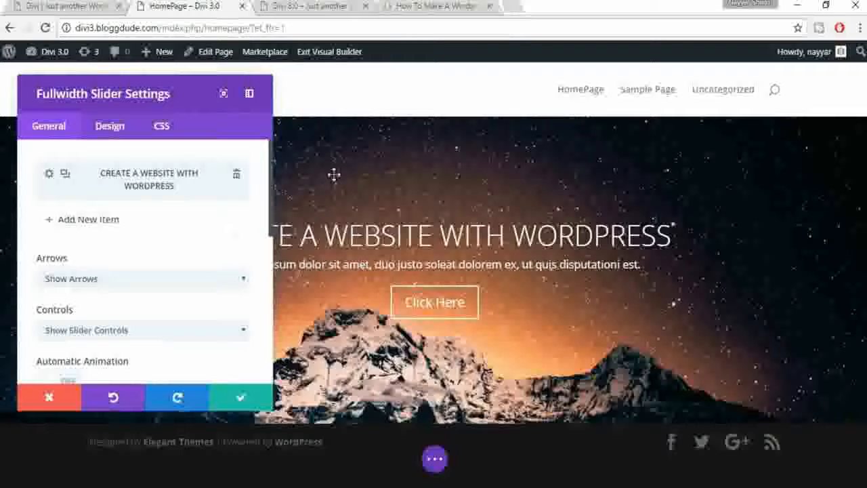
# Step: Add a new slide headed 'YOU CAN ALSO ADD A BACKGROUND VIDEO!' copied from the live demo
pyautogui.click(83, 222)
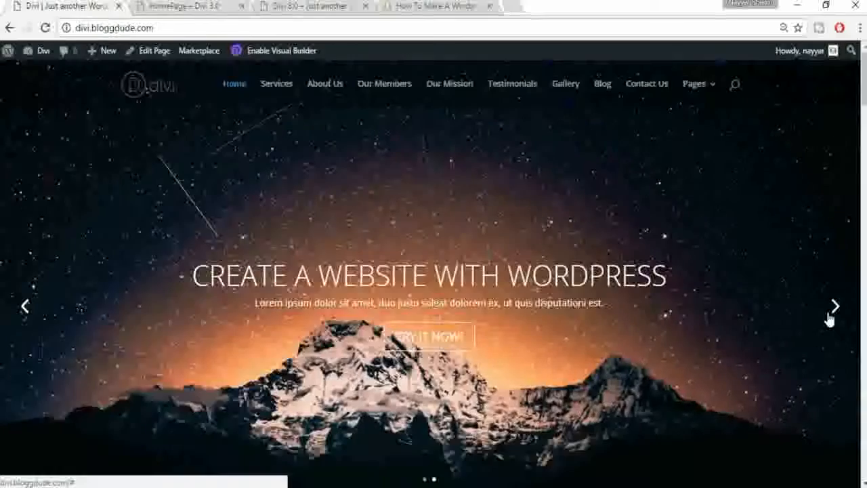
pyautogui.click(833, 313)
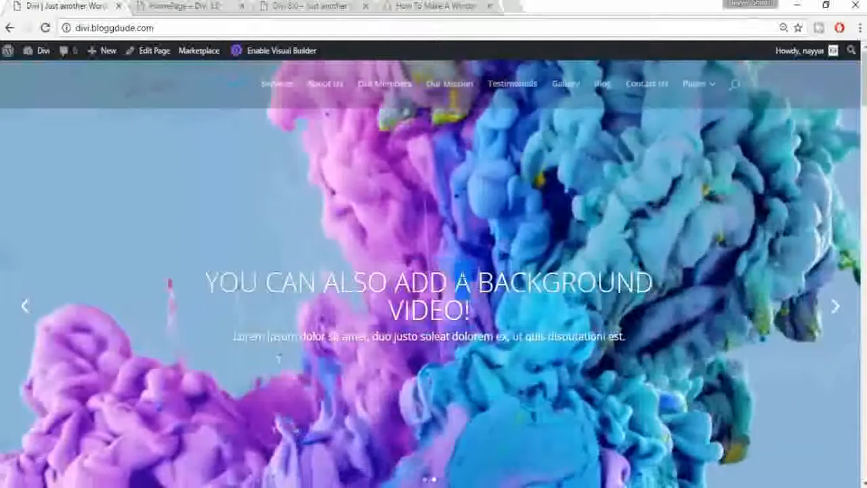
pyautogui.tripleClick(372, 254)
pyautogui.hotkey('ctrl', 'c')
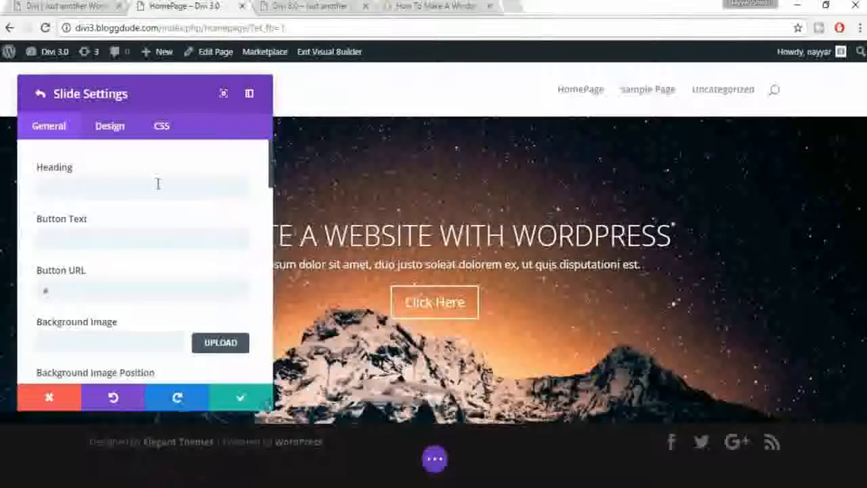
pyautogui.click(163, 189)
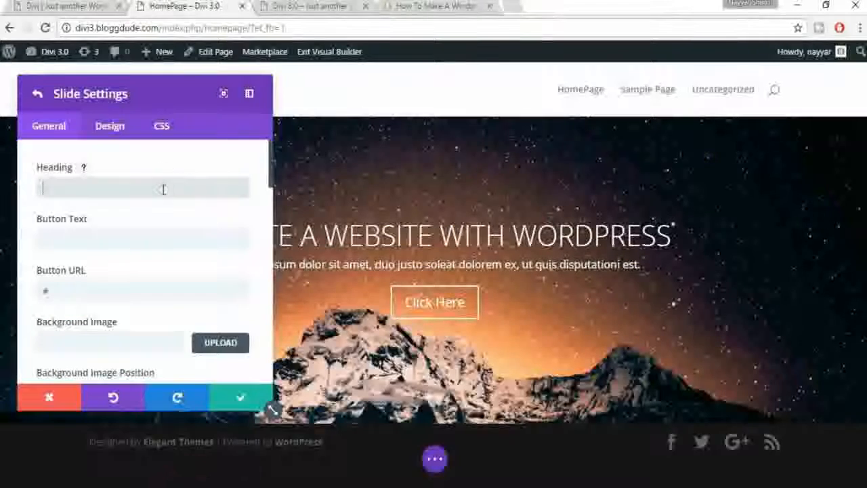
pyautogui.hotkey('ctrl', 'v')
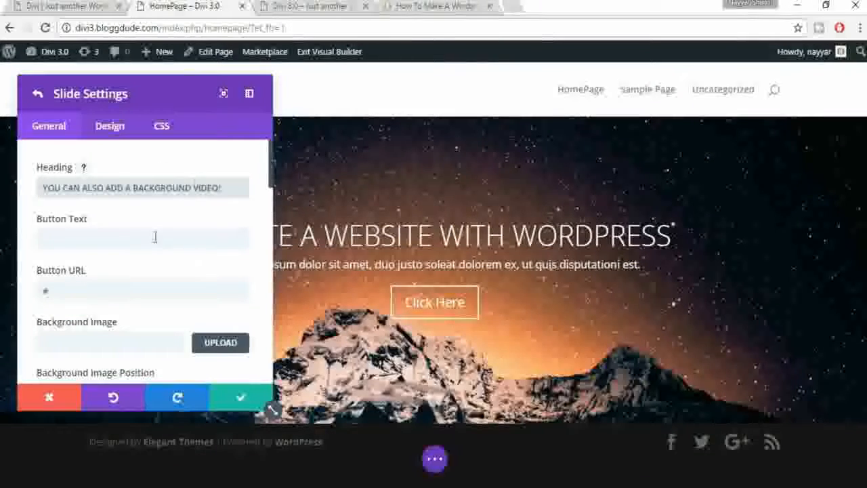
pyautogui.click(845, 274)
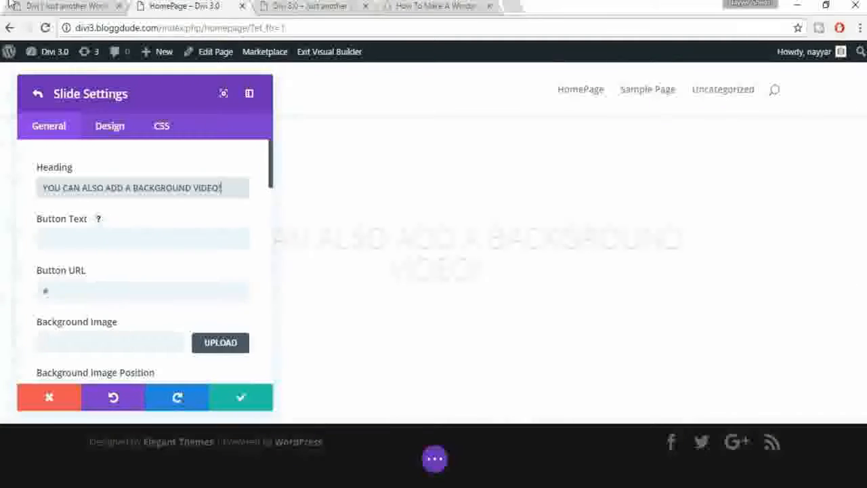
# Step: Paste the demo's Lorem ipsum sentence into the new slide's Button Text
pyautogui.click(36, 4)
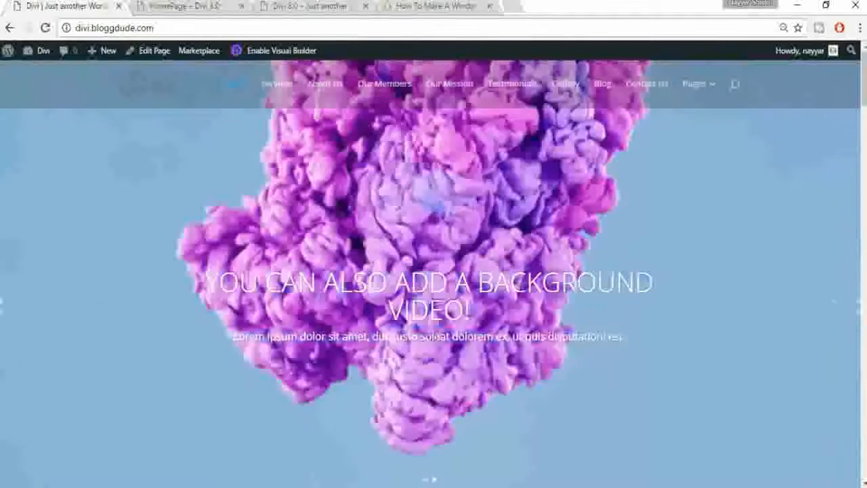
pyautogui.tripleClick(437, 339)
pyautogui.hotkey('ctrl', 'c')
pyautogui.click(205, 7)
pyautogui.click(180, 230)
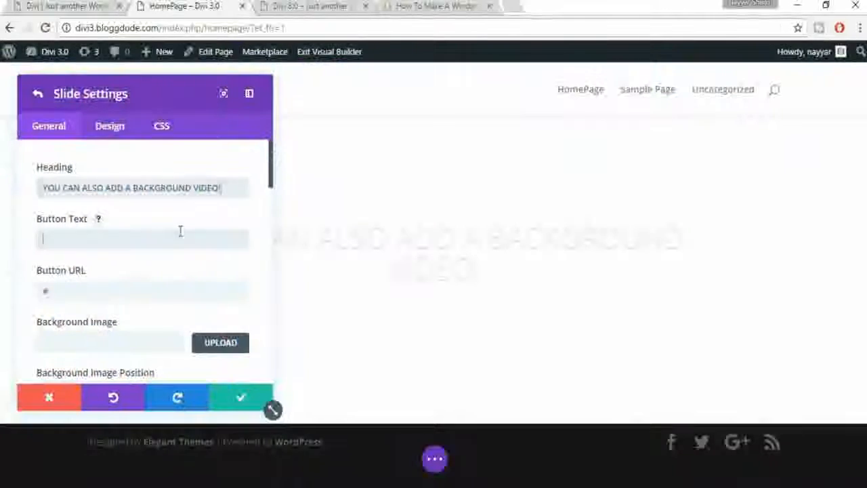
pyautogui.hotkey('ctrl', 'v')
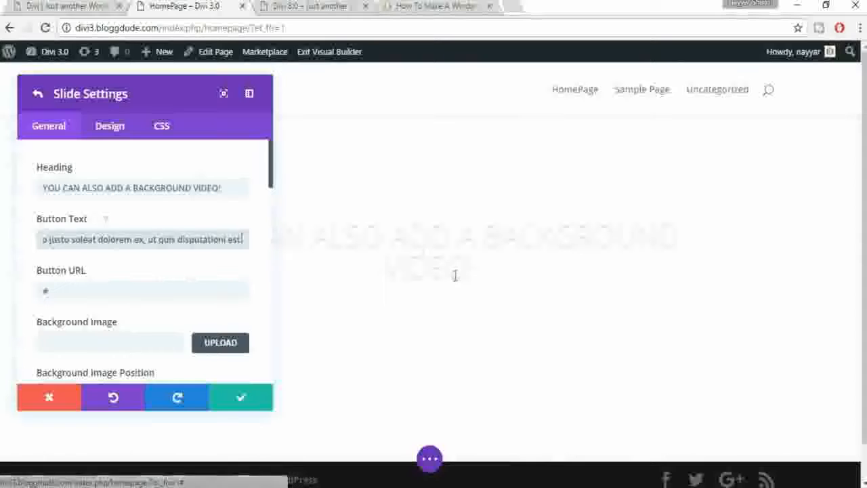
pyautogui.scroll(-3, 149, 264)
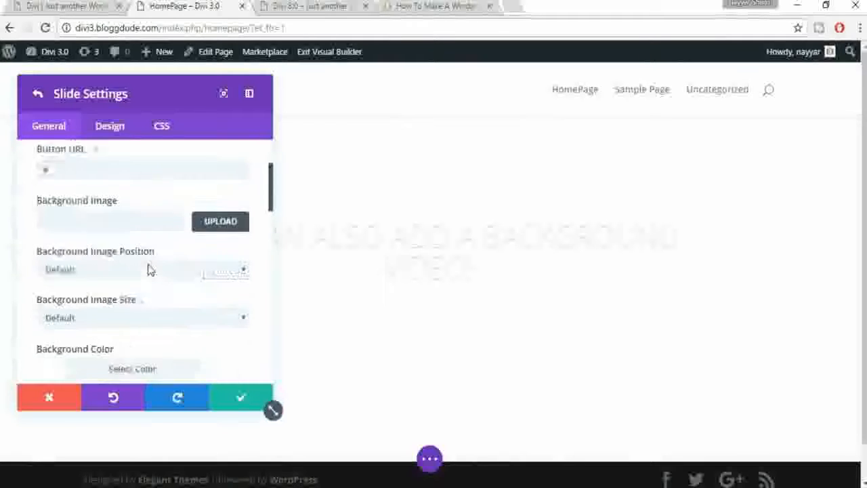
pyautogui.scroll(-1, 162, 270)
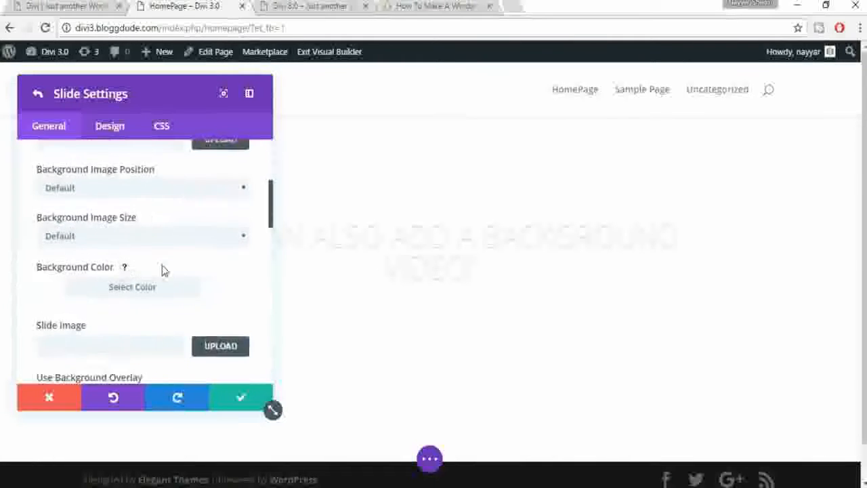
pyautogui.scroll(-2, 163, 270)
pyautogui.scroll(-2, 163, 270)
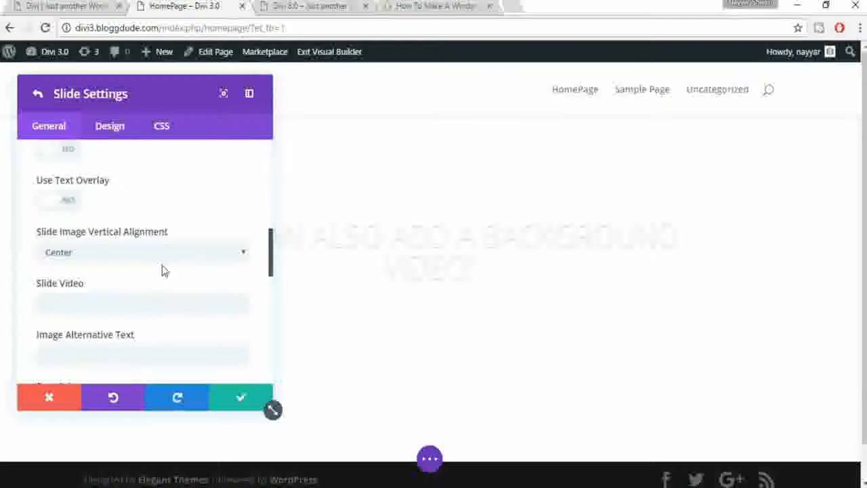
pyautogui.scroll(-3, 162, 270)
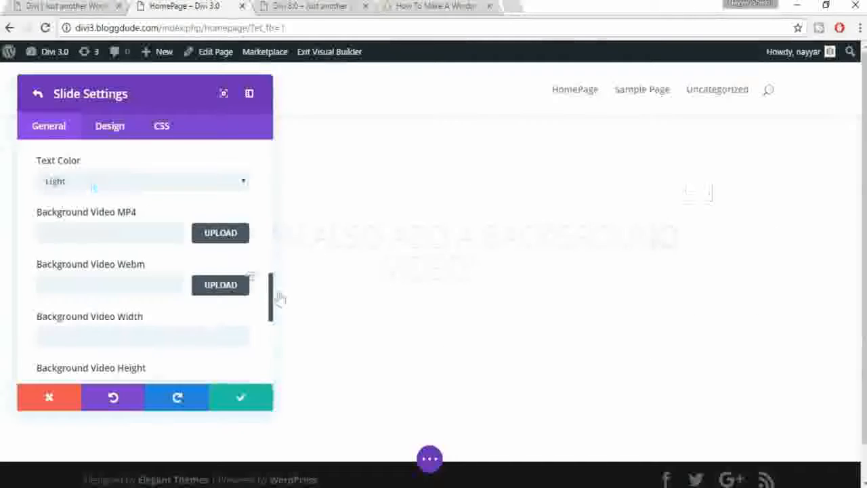
# Step: Choose ink.mp4 from the media library as the slide's Background Video MP4
pyautogui.click(220, 233)
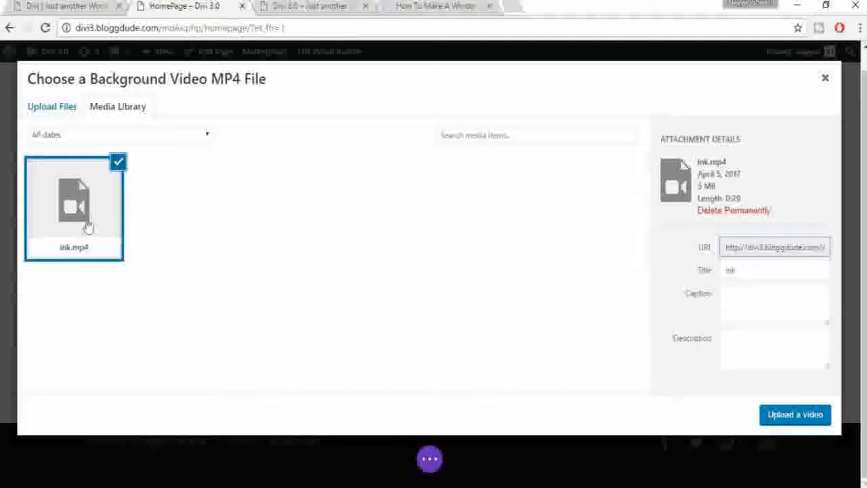
pyautogui.click(786, 422)
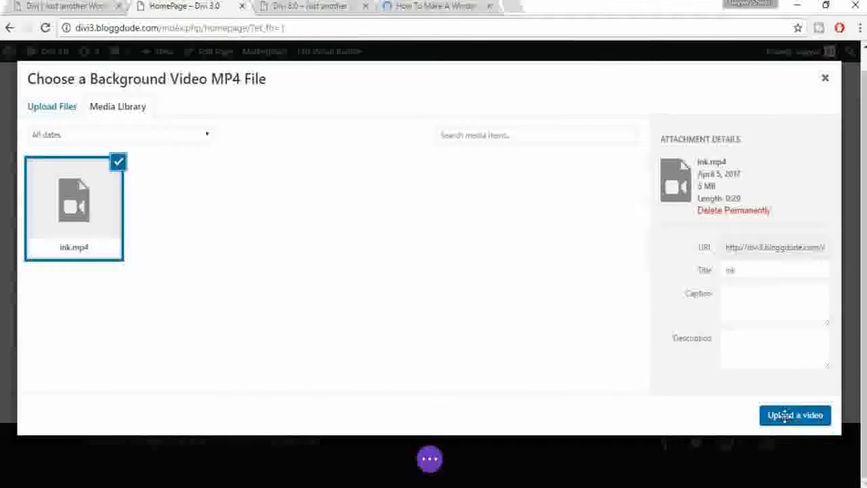
pyautogui.scroll(-3, 175, 335)
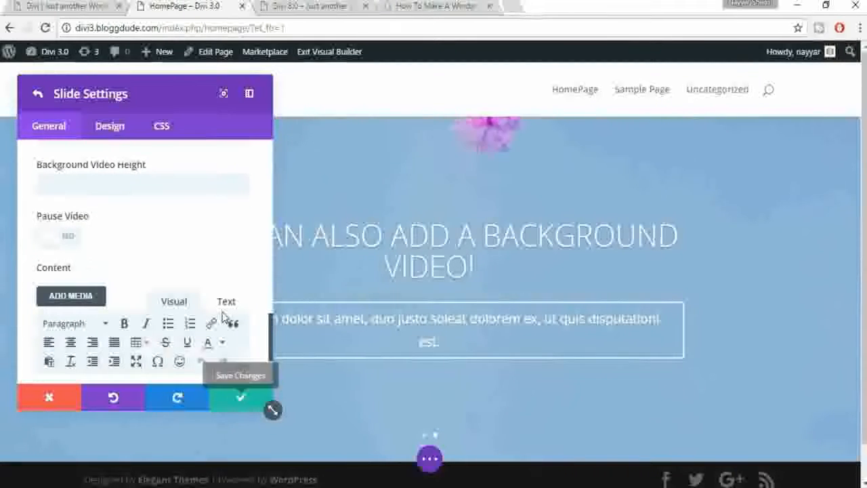
# Step: Clear the mistaken Lorem ipsum button text so the slide has no button
pyautogui.scroll(3, 223, 309)
pyautogui.scroll(-1, 224, 318)
pyautogui.scroll(-2, 224, 318)
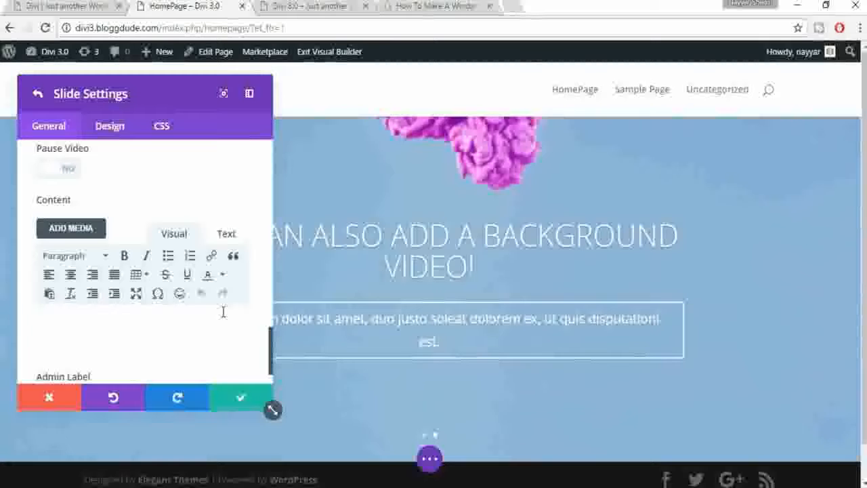
pyautogui.scroll(10, 223, 309)
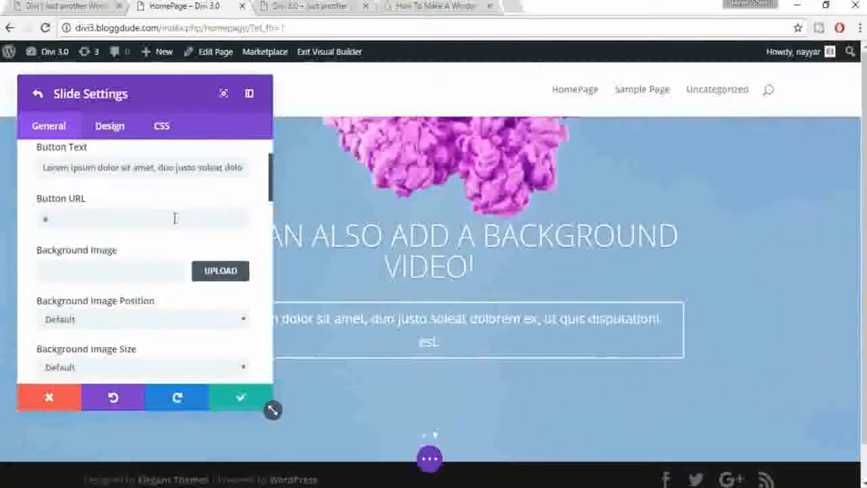
pyautogui.scroll(1, 175, 218)
pyautogui.tripleClick(160, 243)
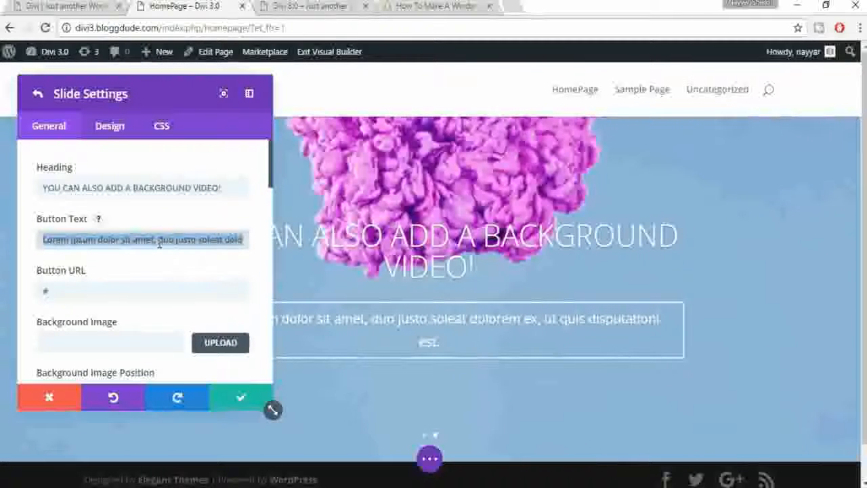
pyautogui.press('BackSpace')
# Step: Paste the Lorem ipsum sentence into the slide's content, then save both slide and slider settings
pyautogui.scroll(-5, 194, 312)
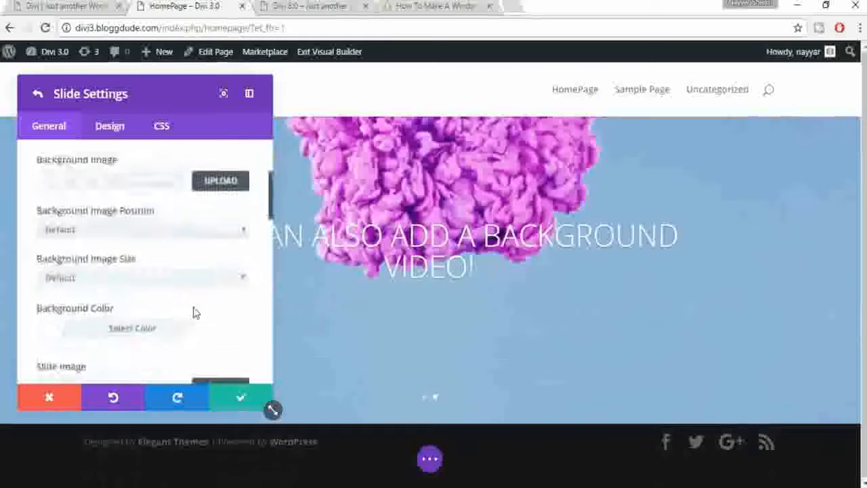
pyautogui.scroll(-10, 193, 312)
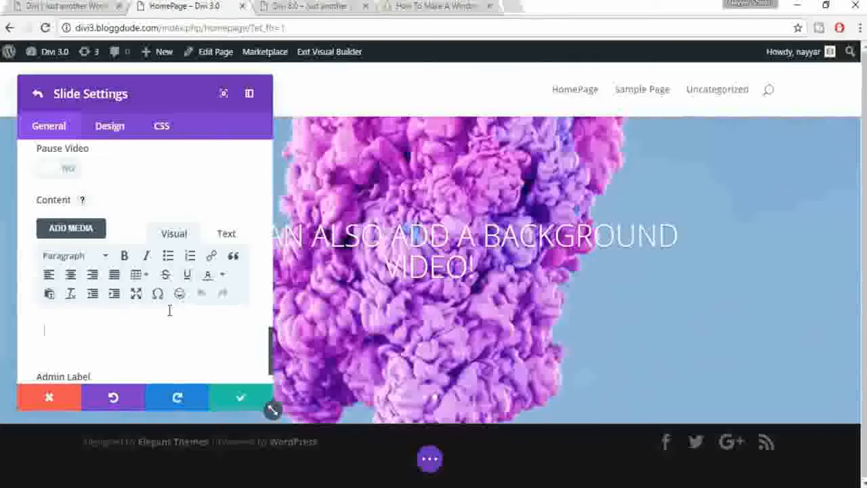
pyautogui.hotkey('ctrl', 'v')
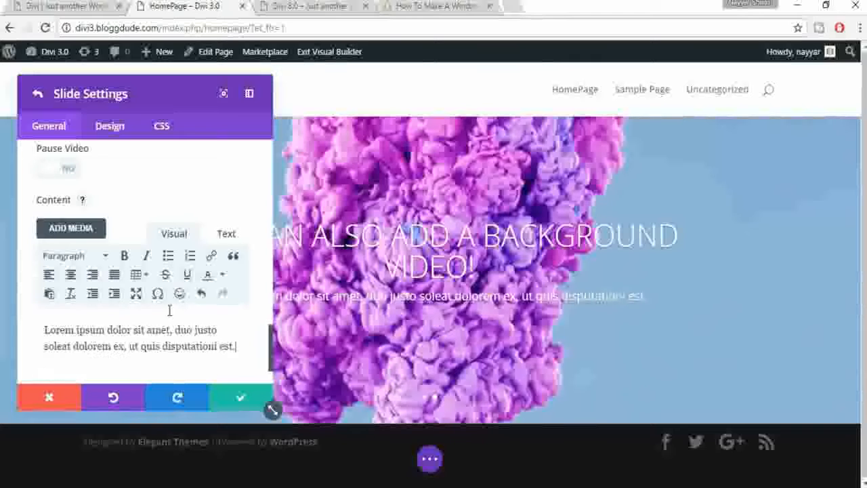
pyautogui.click(233, 408)
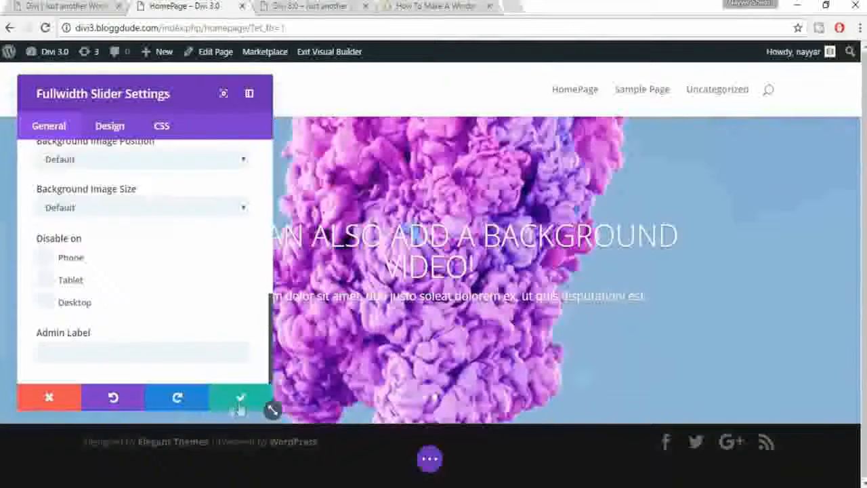
pyautogui.click(233, 408)
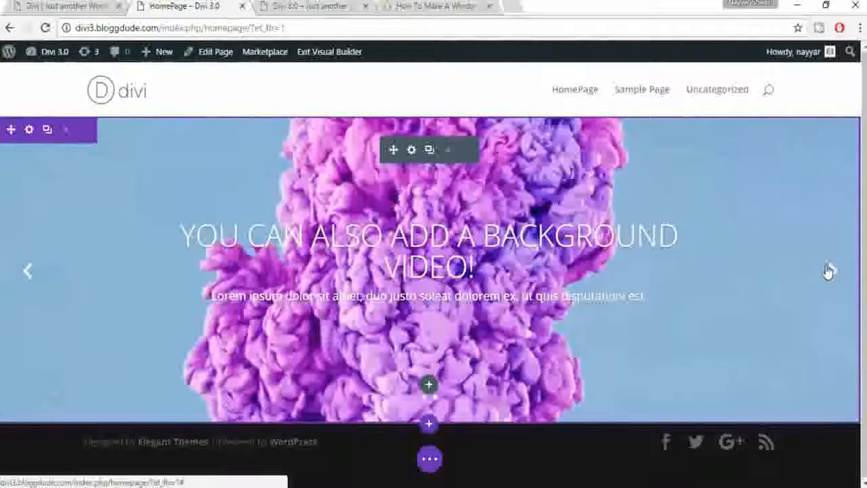
pyautogui.click(830, 271)
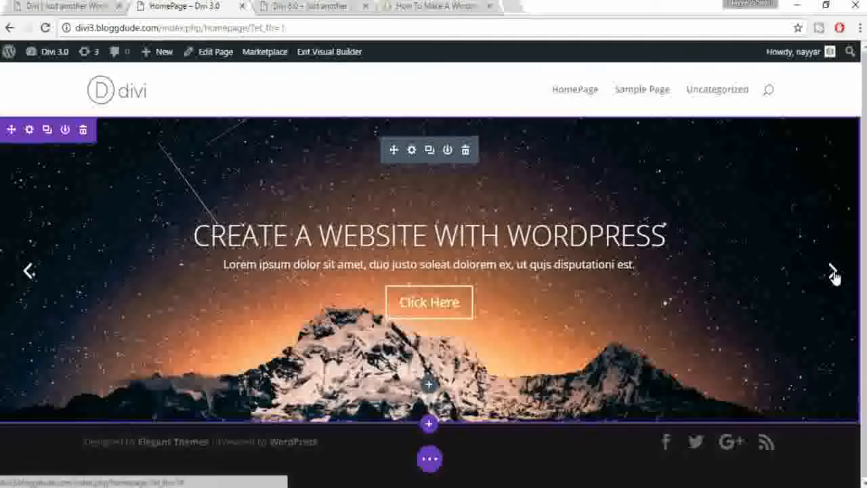
pyautogui.click(832, 272)
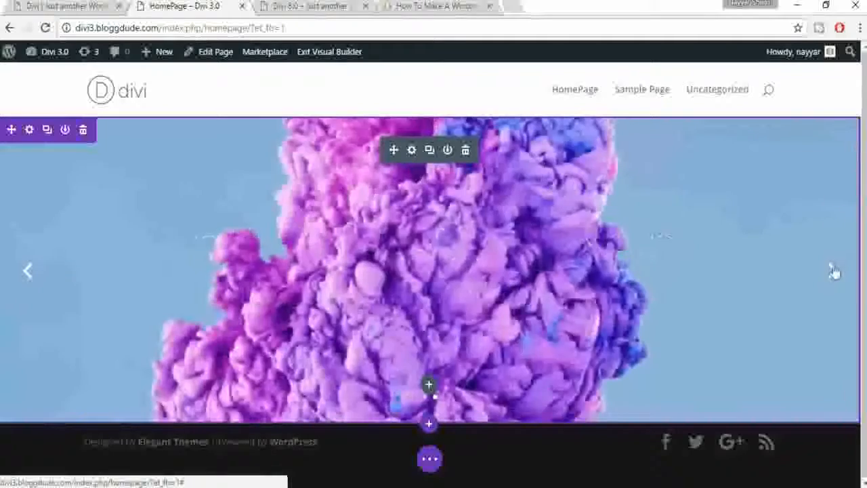
pyautogui.click(834, 273)
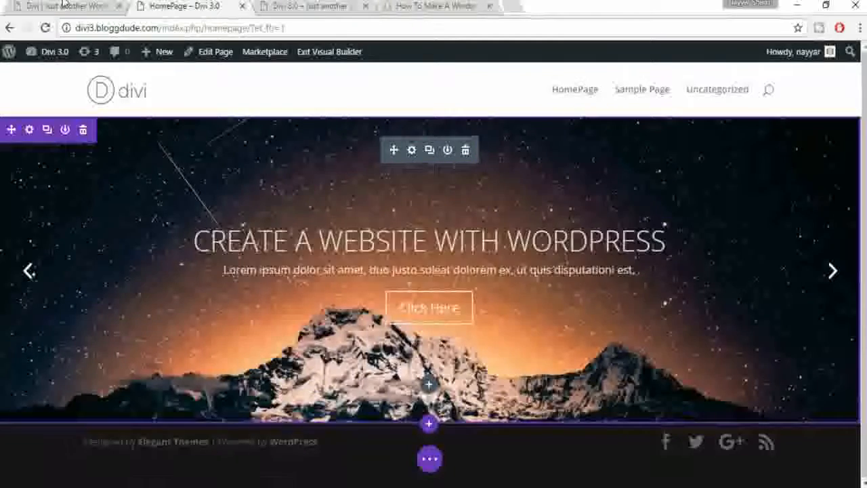
pyautogui.click(62, 5)
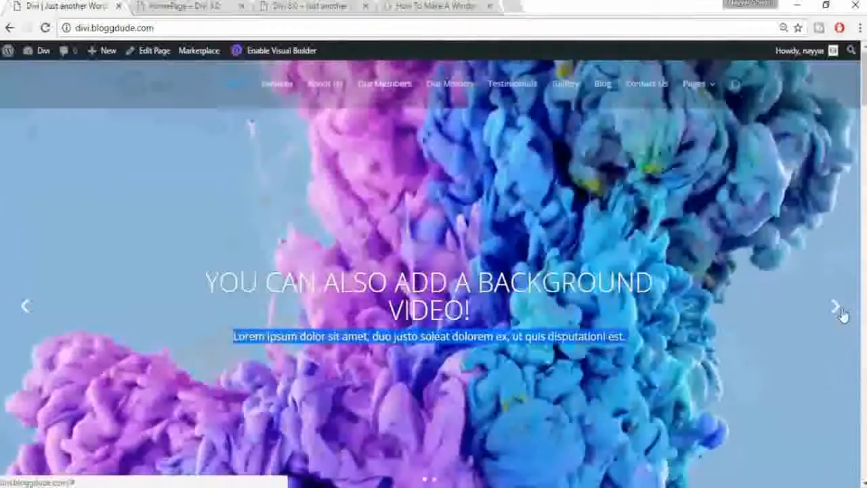
pyautogui.click(836, 307)
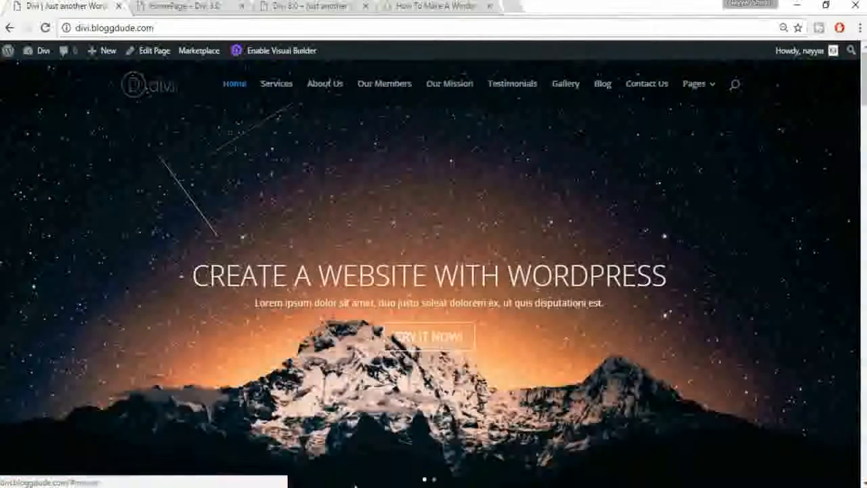
pyautogui.click(223, 5)
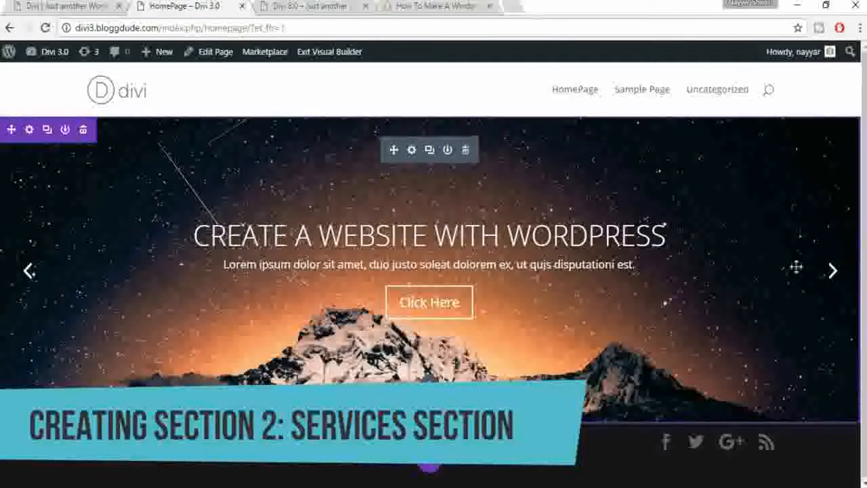
pyautogui.click(102, 6)
pyautogui.scroll(-5, 618, 250)
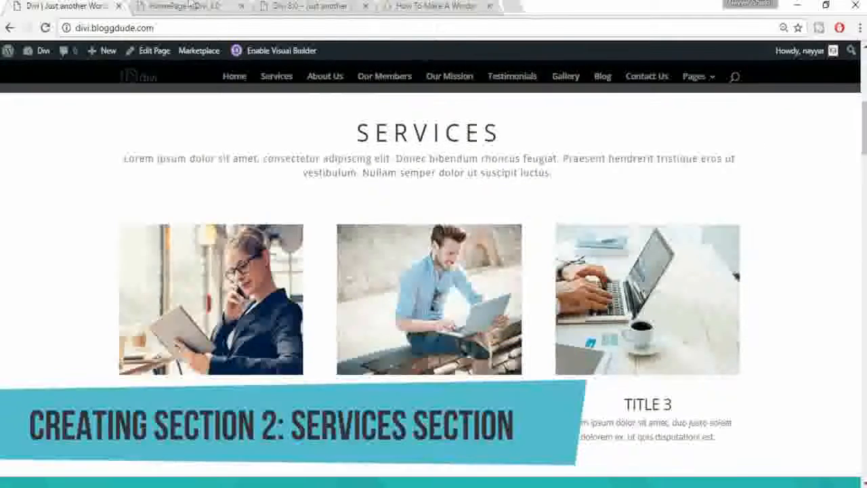
pyautogui.click(183, 6)
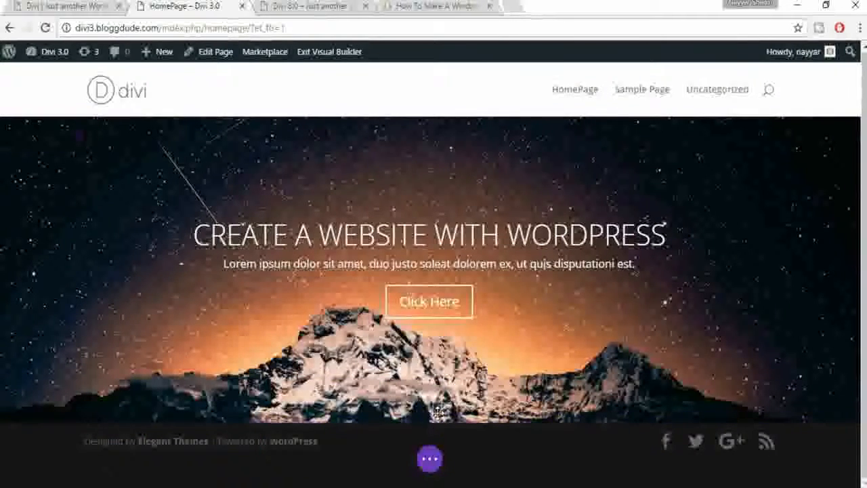
pyautogui.moveTo(429, 421)
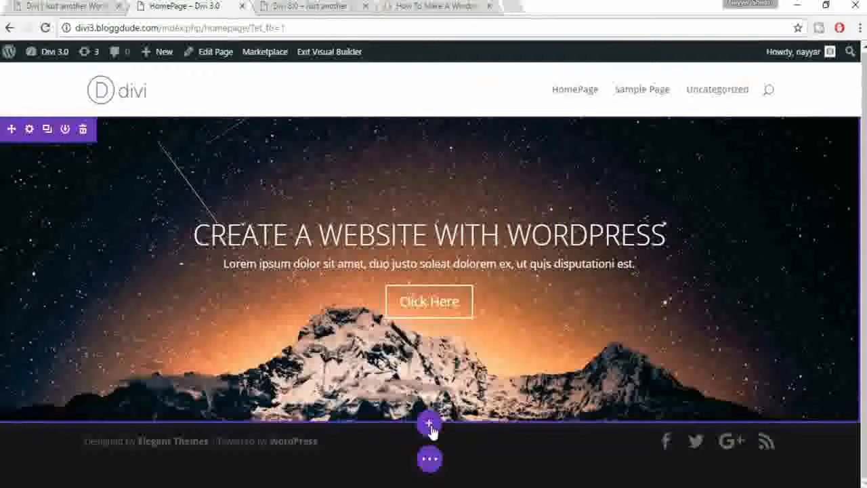
# Step: Add a Regular section below the slider, copy the demo's Services intro text, and add a one-column row
pyautogui.click(430, 424)
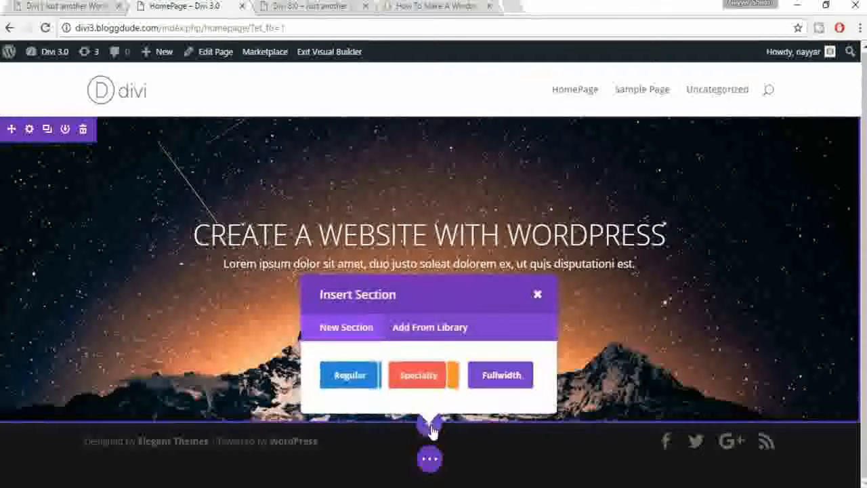
pyautogui.click(351, 374)
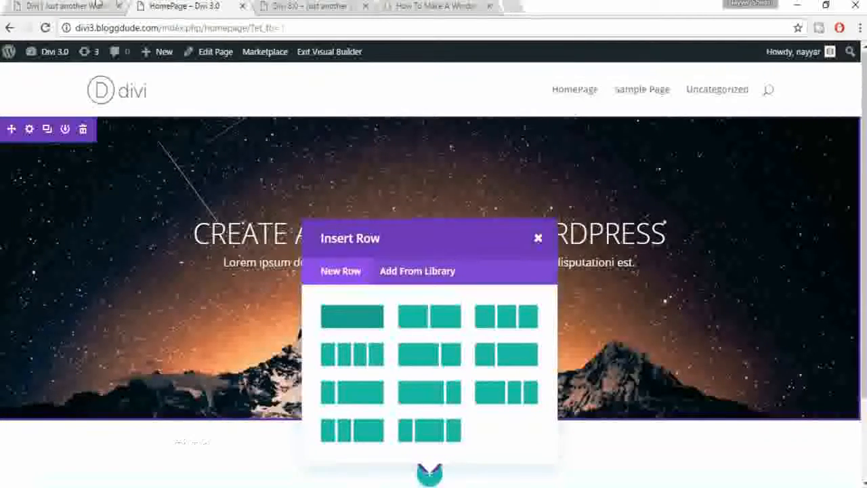
pyautogui.click(68, 6)
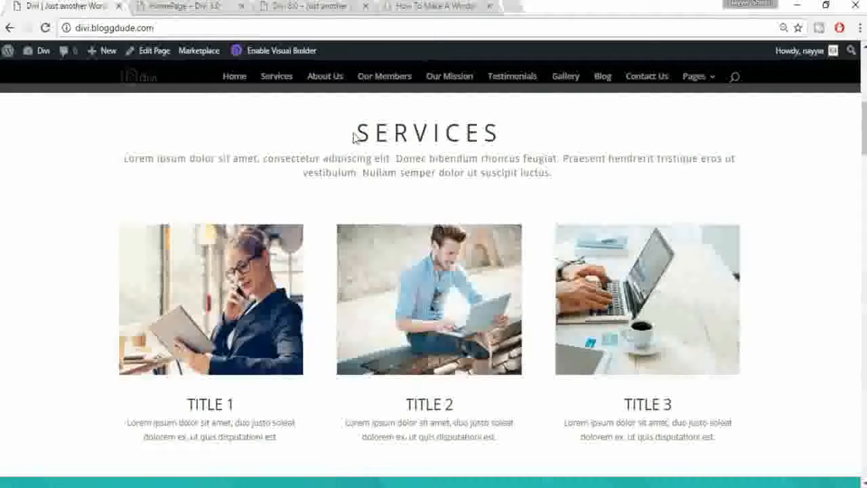
pyautogui.moveTo(352, 137); pyautogui.dragTo(561, 179)
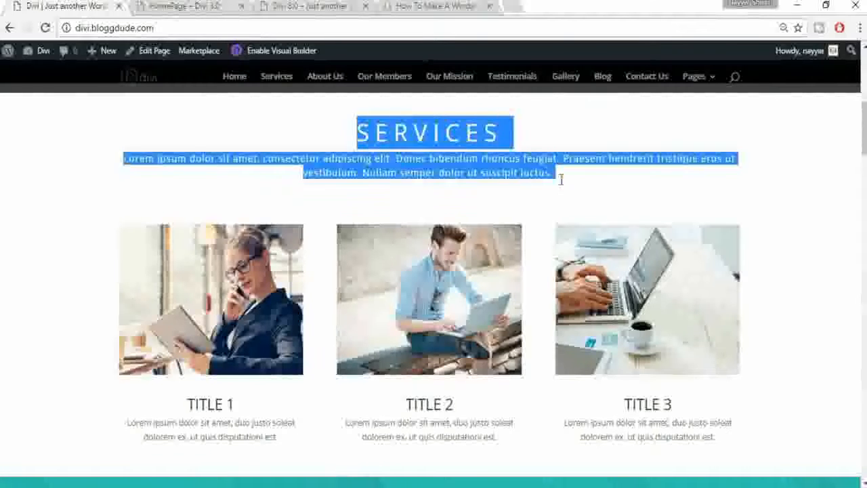
pyautogui.click(561, 182)
pyautogui.moveTo(354, 136); pyautogui.dragTo(378, 132)
pyautogui.click(493, 156)
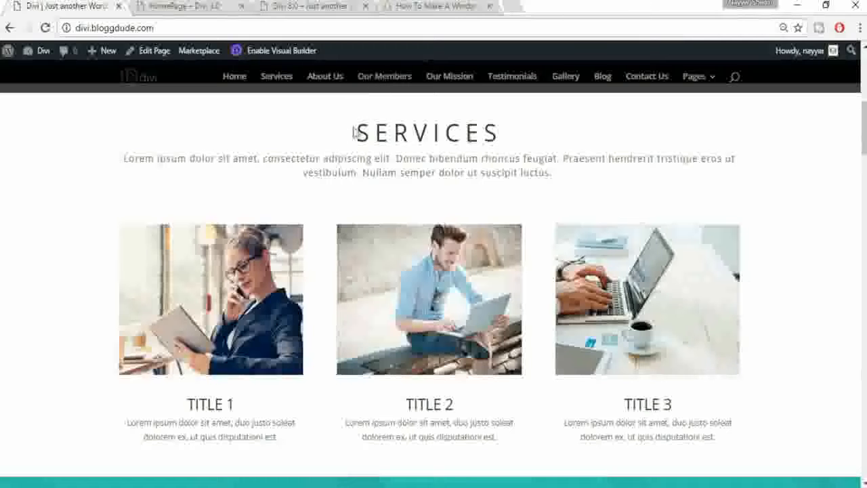
pyautogui.moveTo(123, 159); pyautogui.dragTo(575, 179)
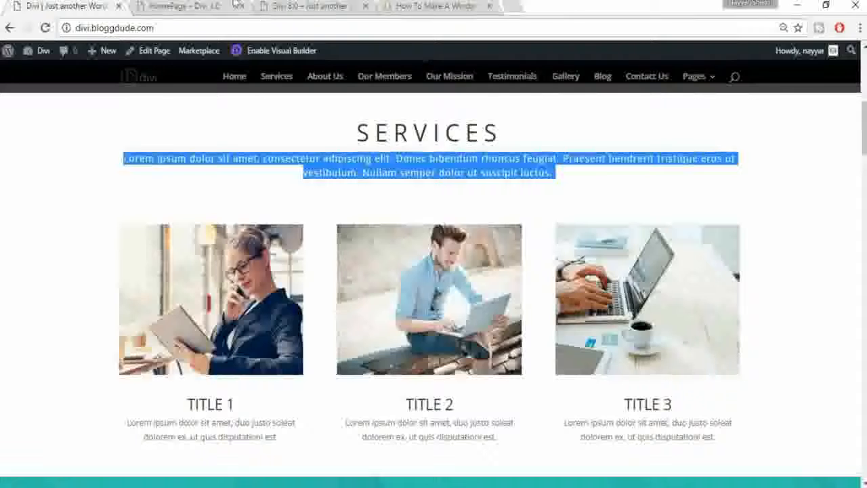
pyautogui.click(217, 6)
pyautogui.click(352, 317)
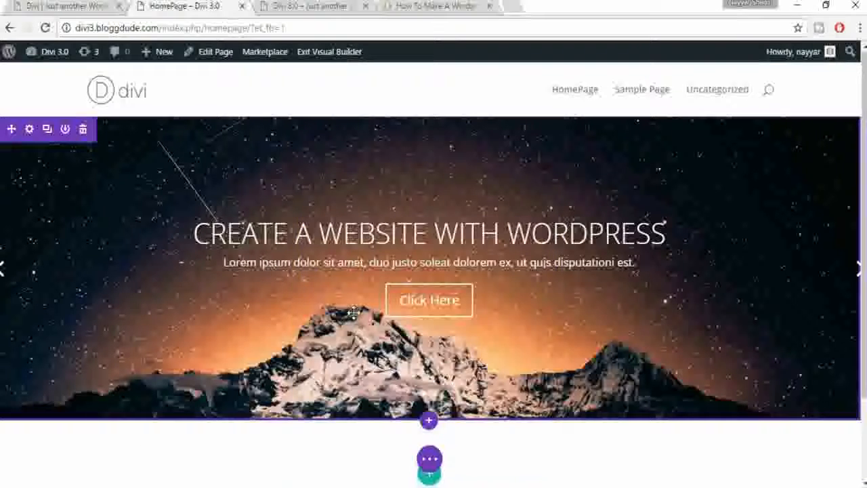
# Step: Insert a Call To Action module into the new one-column row
pyautogui.scroll(-3, 590, 324)
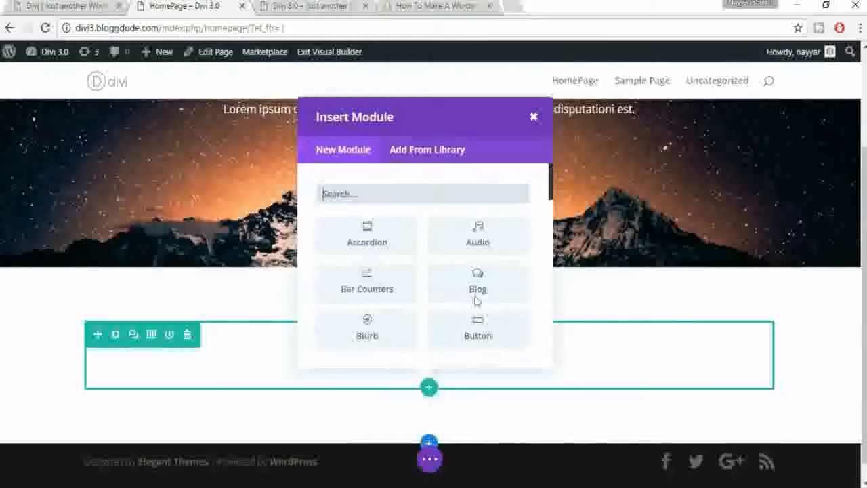
pyautogui.scroll(-1, 409, 334)
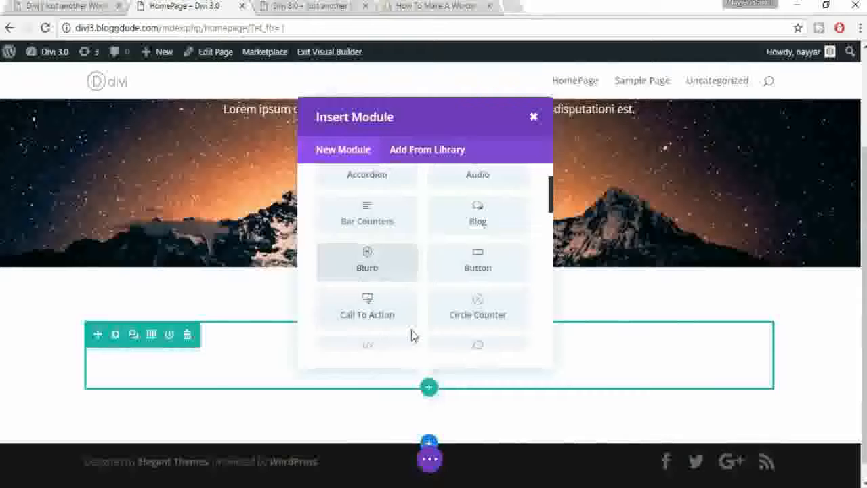
pyautogui.scroll(-2, 523, 292)
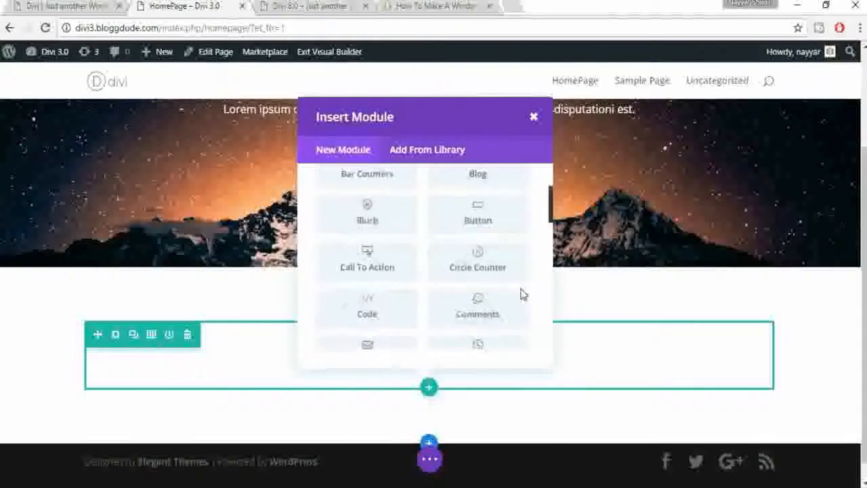
pyautogui.scroll(-1, 522, 293)
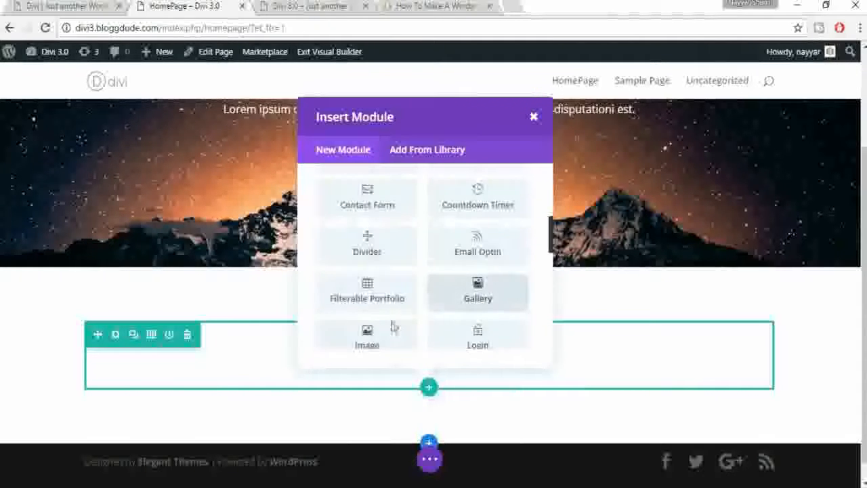
pyautogui.scroll(-1, 392, 327)
pyautogui.scroll(-3, 452, 320)
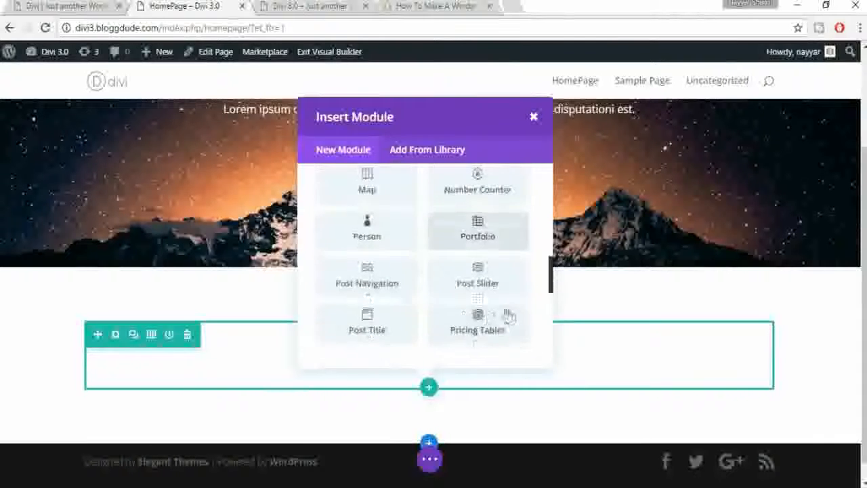
pyautogui.scroll(6, 505, 321)
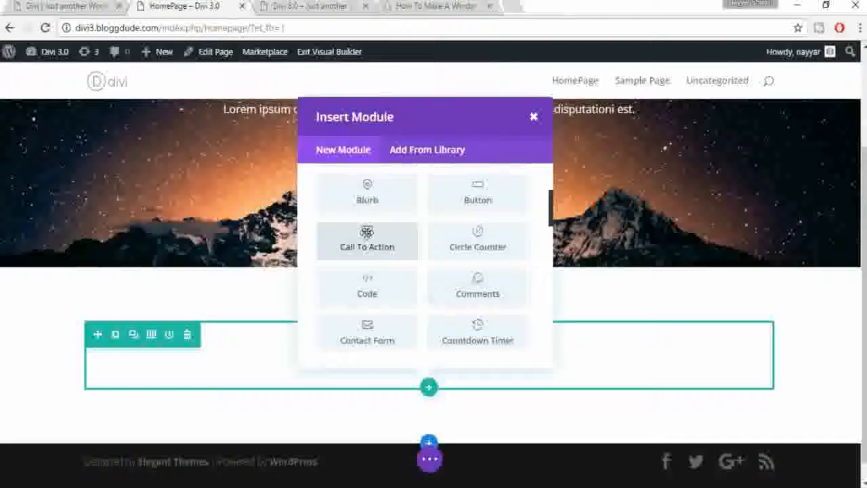
pyautogui.click(338, 241)
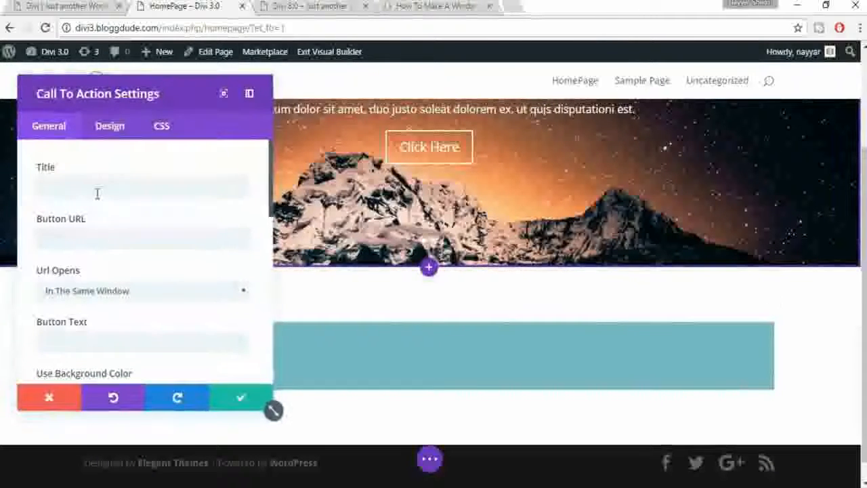
# Step: Give the call-to-action the title 'SERVICES'
pyautogui.click(97, 193)
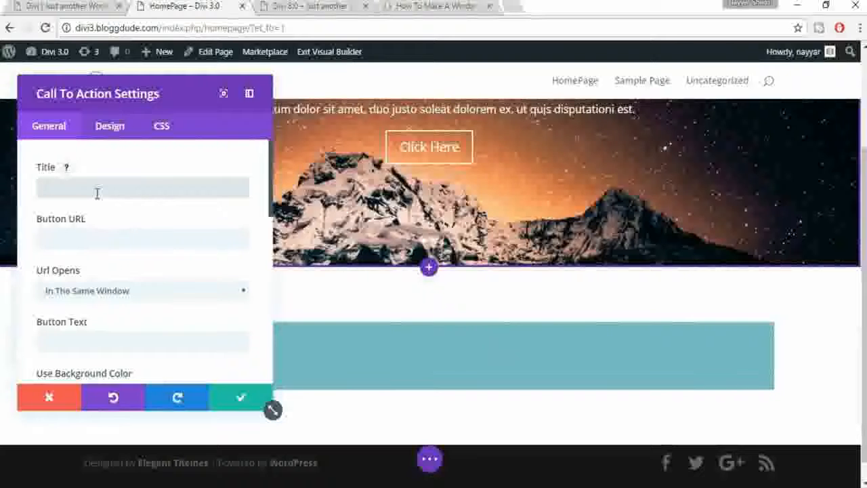
pyautogui.write('SERVIC')
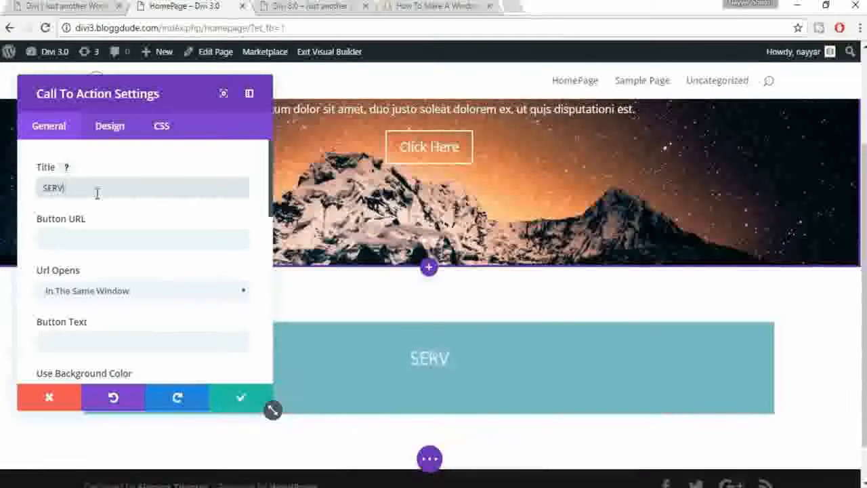
pyautogui.write('ES')
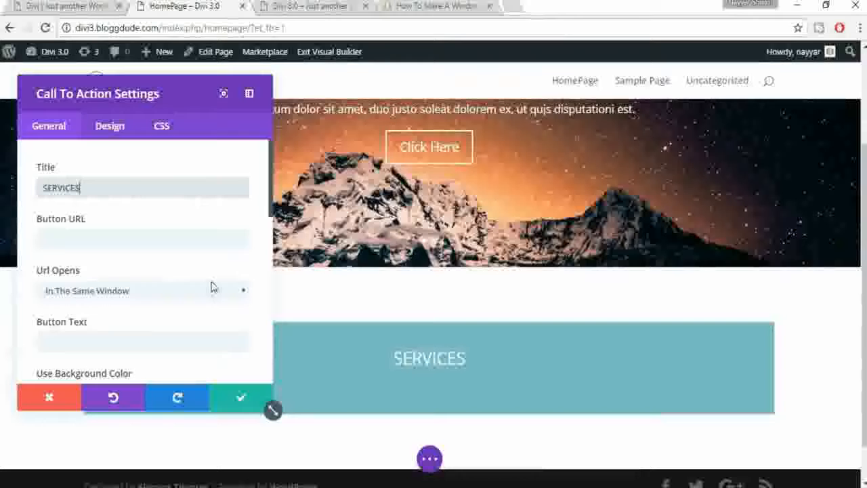
pyautogui.scroll(-2, 211, 287)
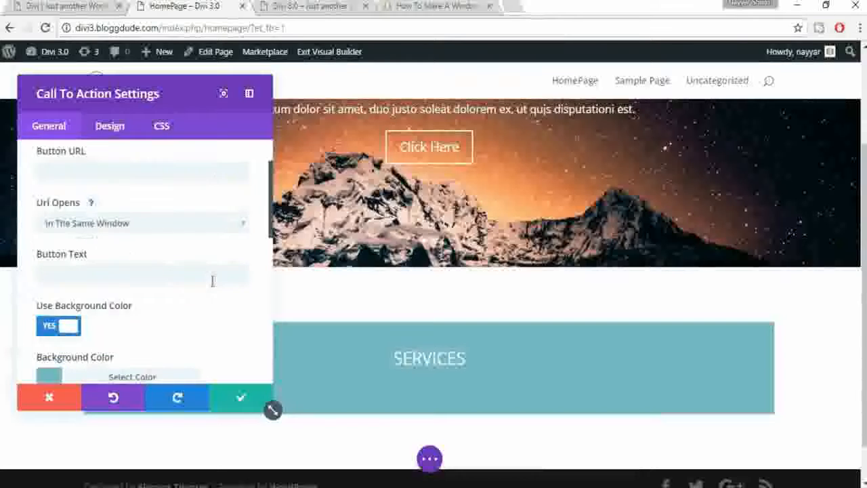
pyautogui.click(113, 170)
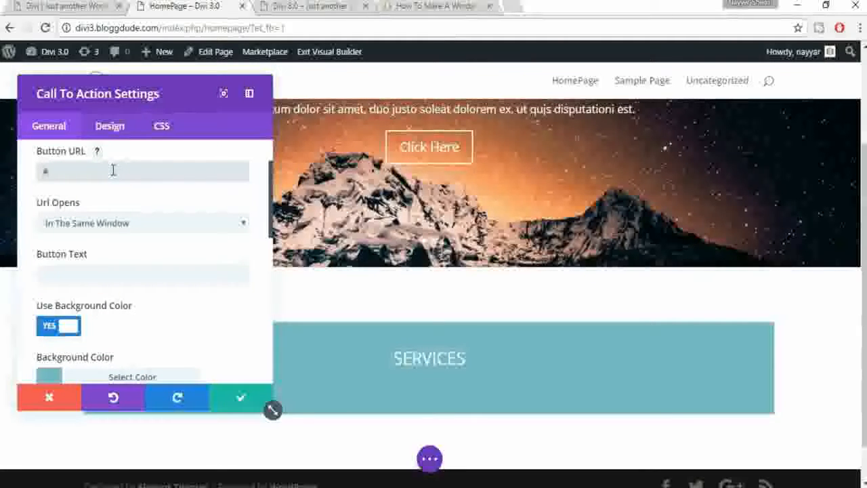
pyautogui.scroll(-2, 164, 257)
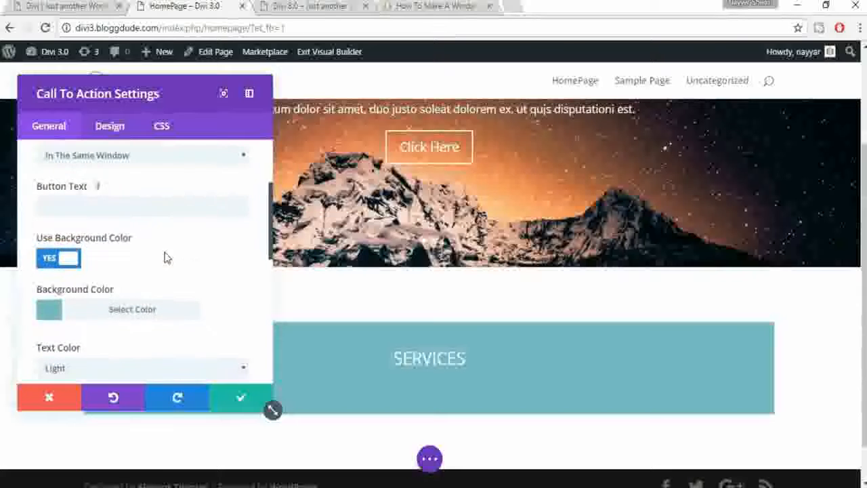
pyautogui.scroll(-2, 174, 264)
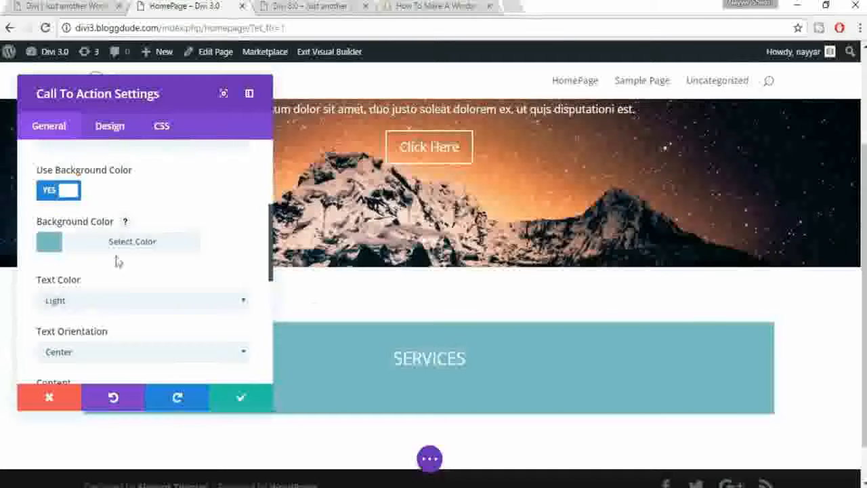
# Step: Turn off the call-to-action's background colour and set its text colour to Dark
pyautogui.click(68, 192)
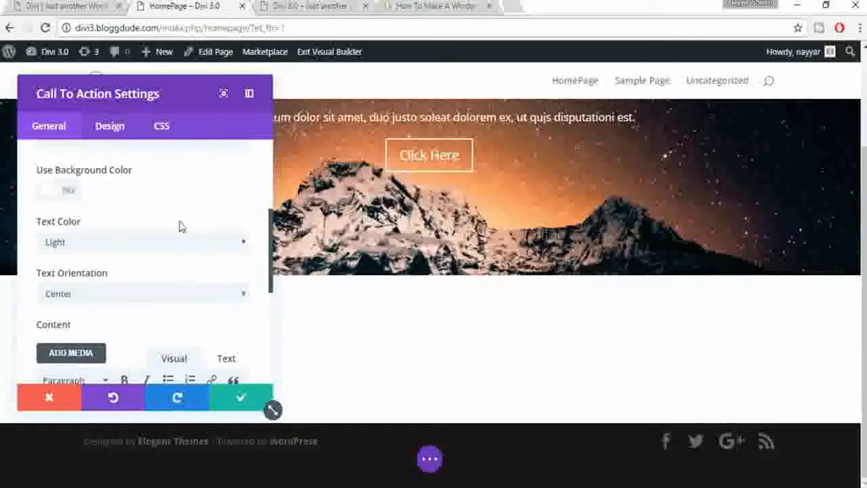
pyautogui.click(76, 250)
pyautogui.click(74, 273)
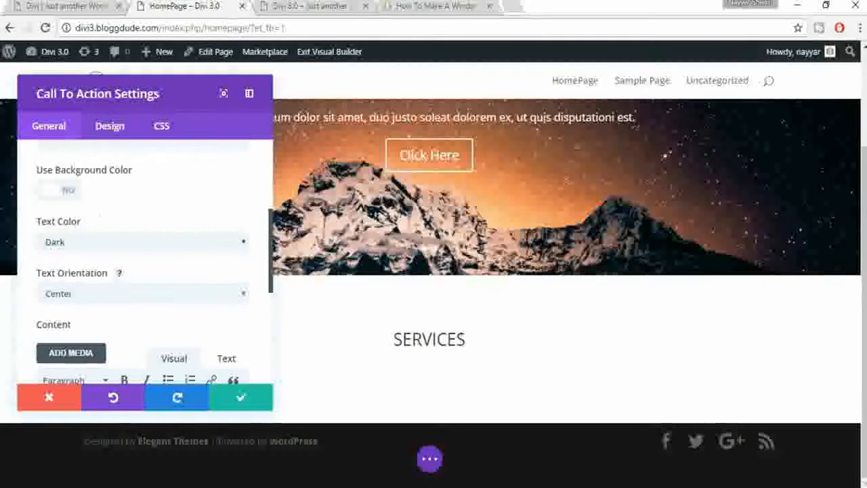
pyautogui.scroll(-2, 111, 330)
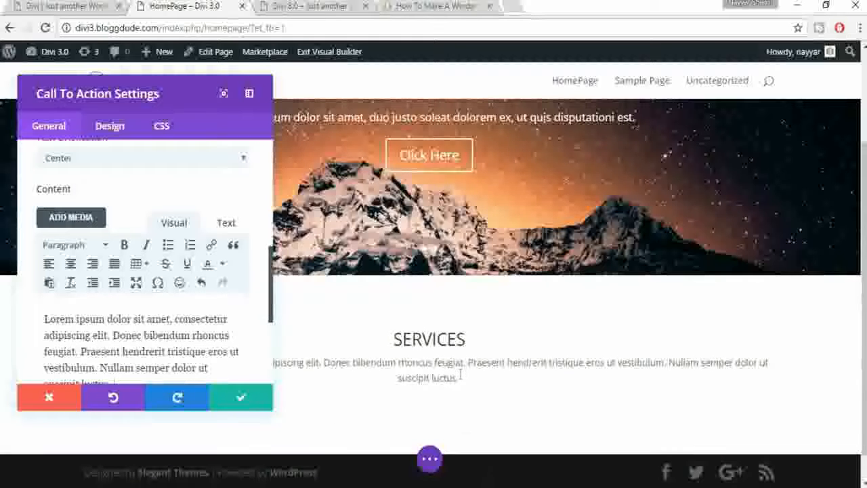
pyautogui.scroll(-2, 209, 338)
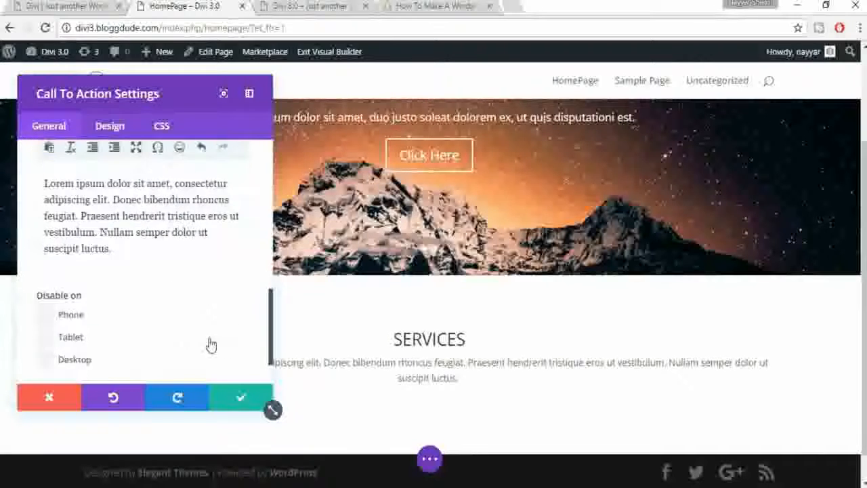
pyautogui.scroll(4, 210, 343)
pyautogui.scroll(2, 126, 215)
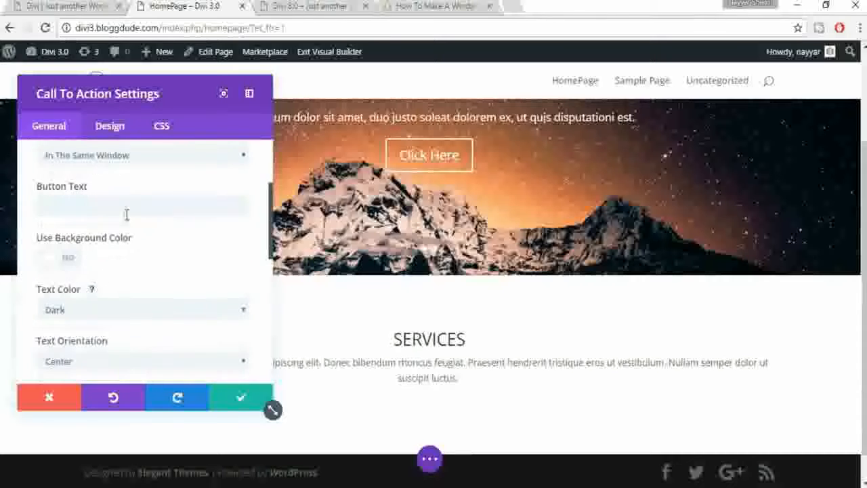
pyautogui.scroll(3, 147, 263)
pyautogui.scroll(-1, 147, 264)
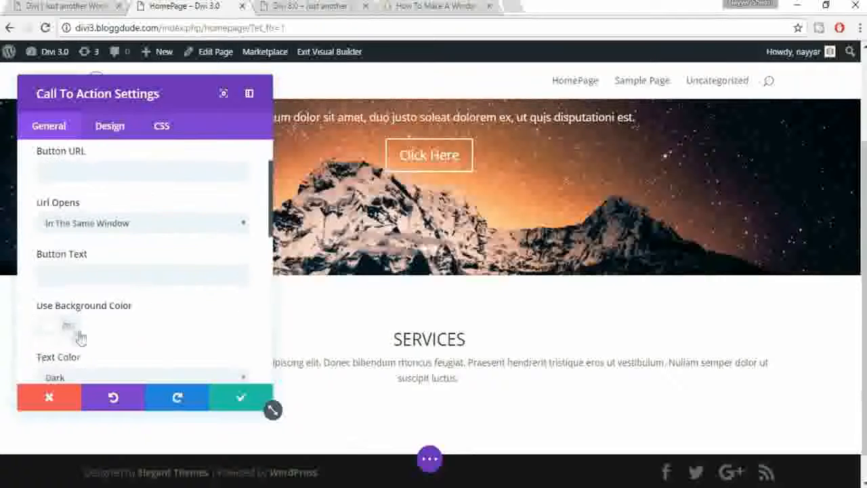
pyautogui.scroll(1, 135, 159)
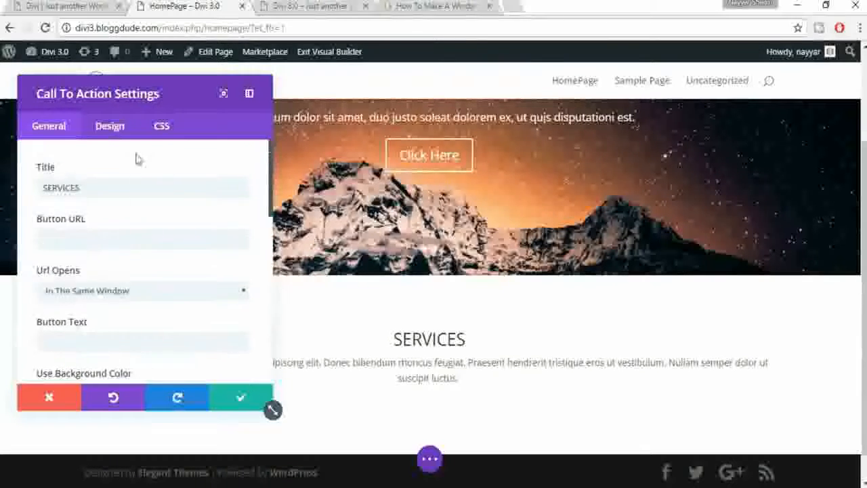
# Step: Set the SERVICES header font size to 40px and header letter spacing to 10px
pyautogui.click(112, 129)
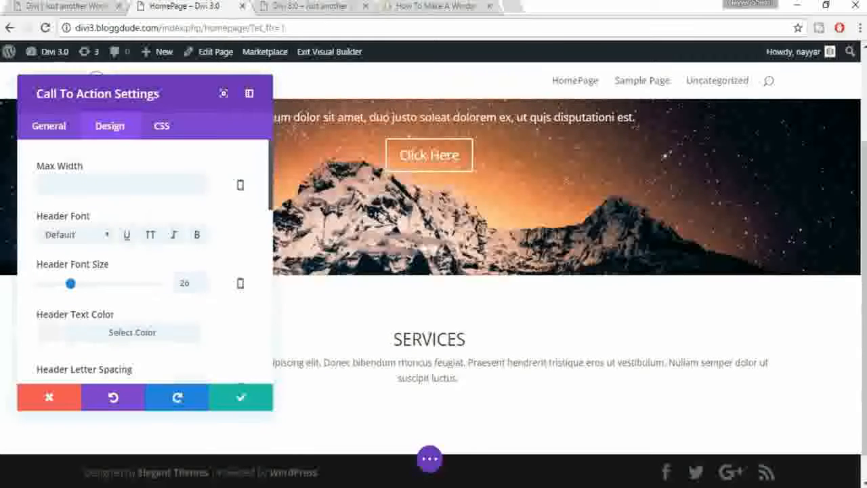
pyautogui.doubleClick(191, 282)
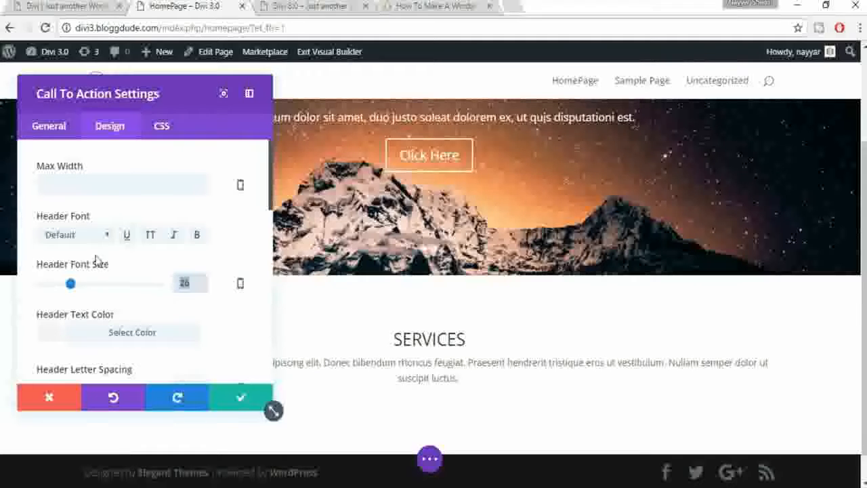
pyautogui.write('4')
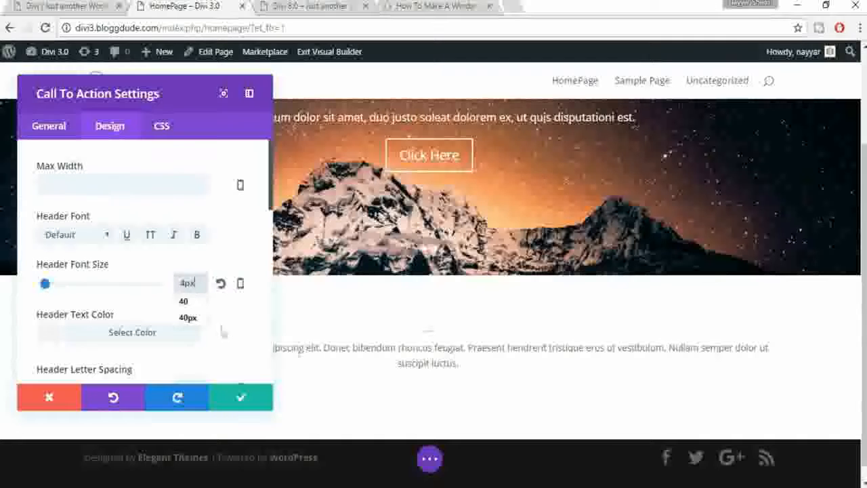
pyautogui.doubleClick(190, 285)
pyautogui.write('40')
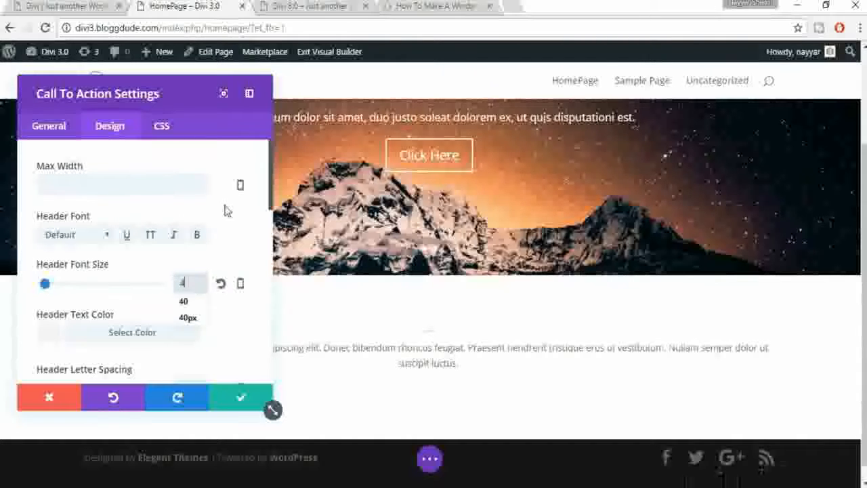
pyautogui.click(231, 255)
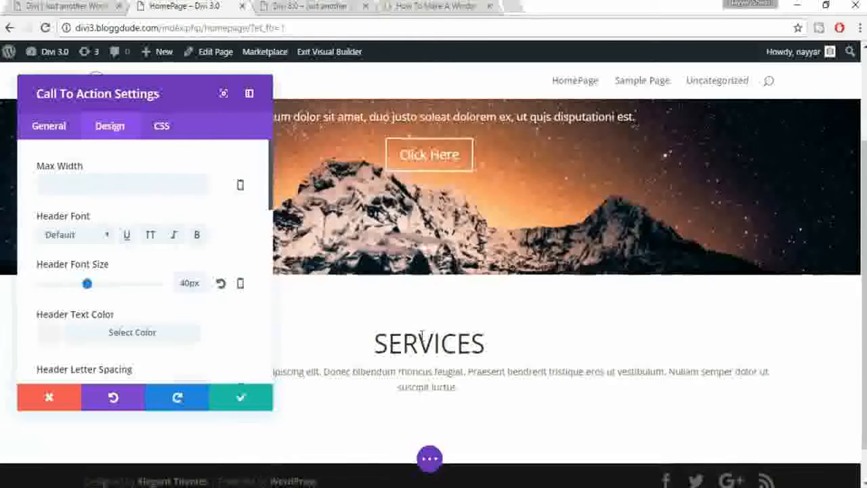
pyautogui.scroll(-1, 421, 336)
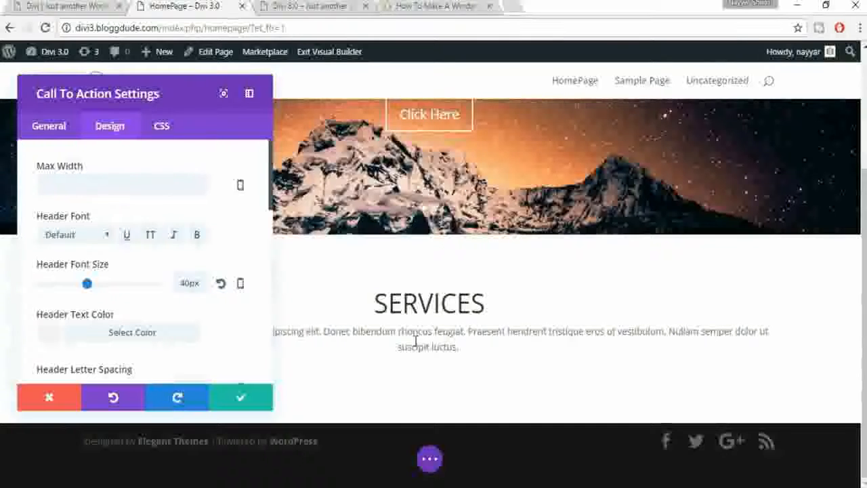
pyautogui.scroll(-2, 199, 322)
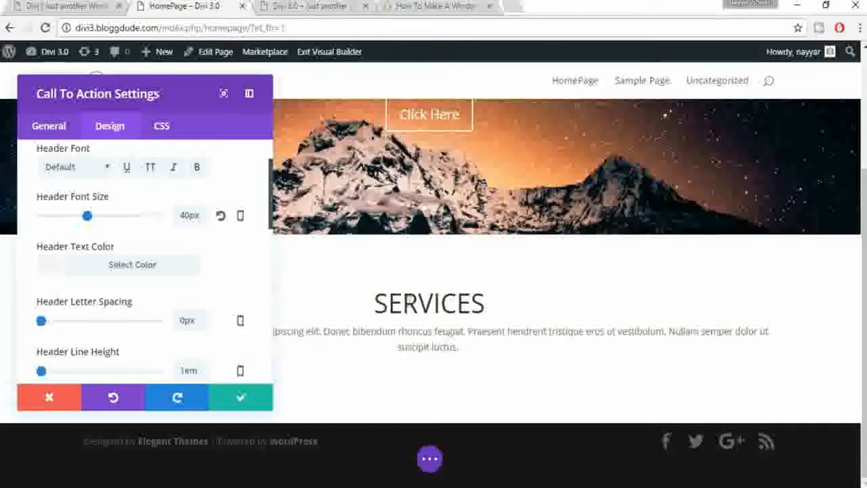
pyautogui.scroll(-2, 268, 291)
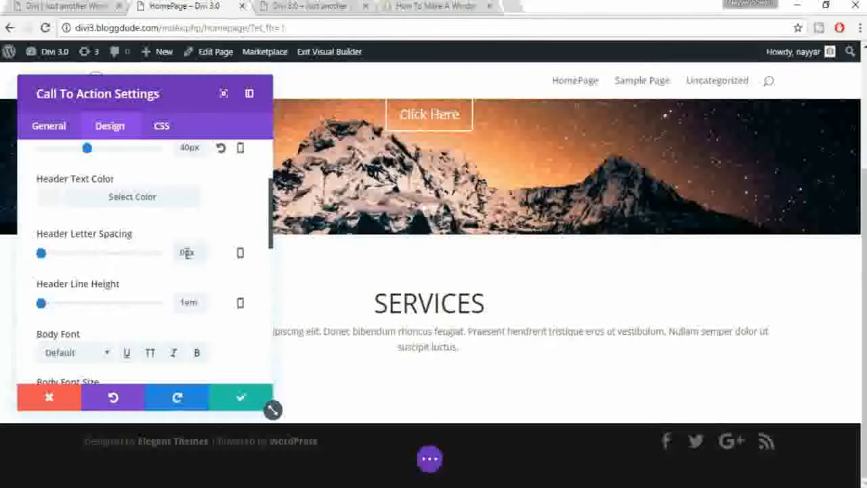
pyautogui.write('10')
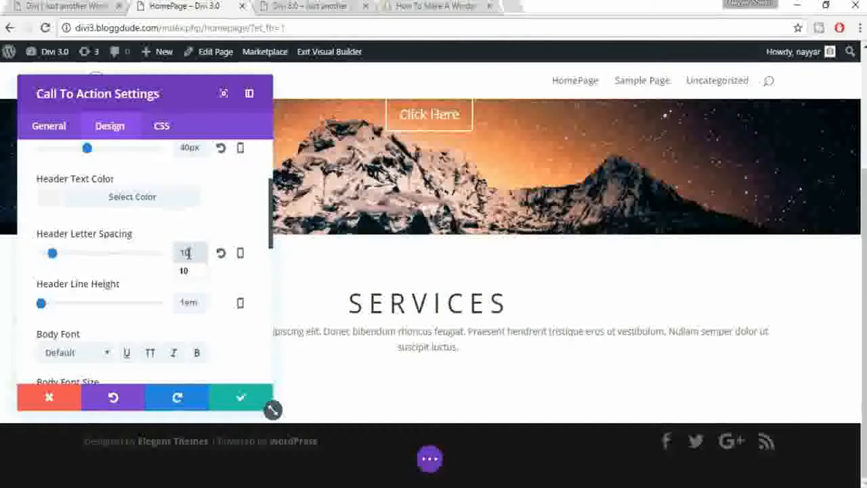
pyautogui.click(230, 228)
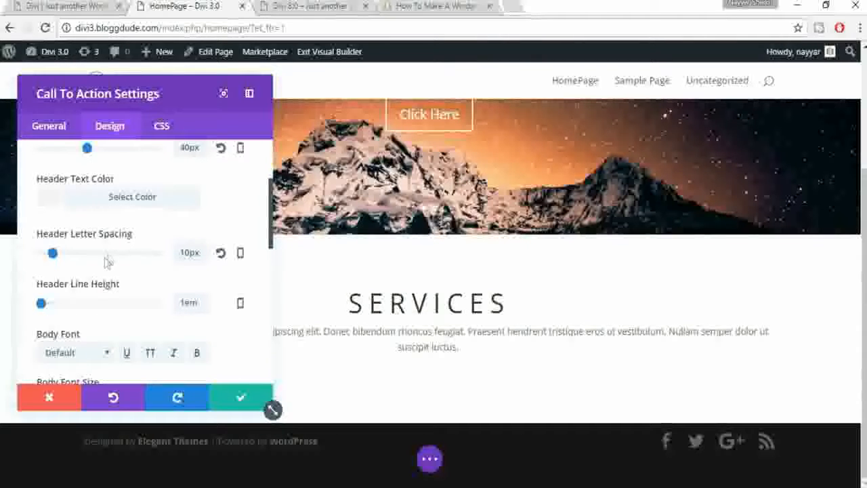
# Step: Set the body font size to 16px and save the call-to-action settings
pyautogui.scroll(-1, 259, 255)
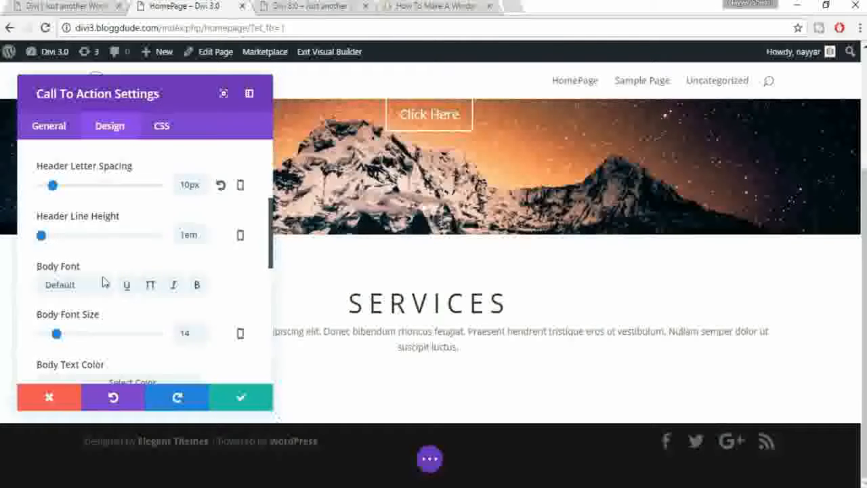
pyautogui.scroll(-1, 267, 297)
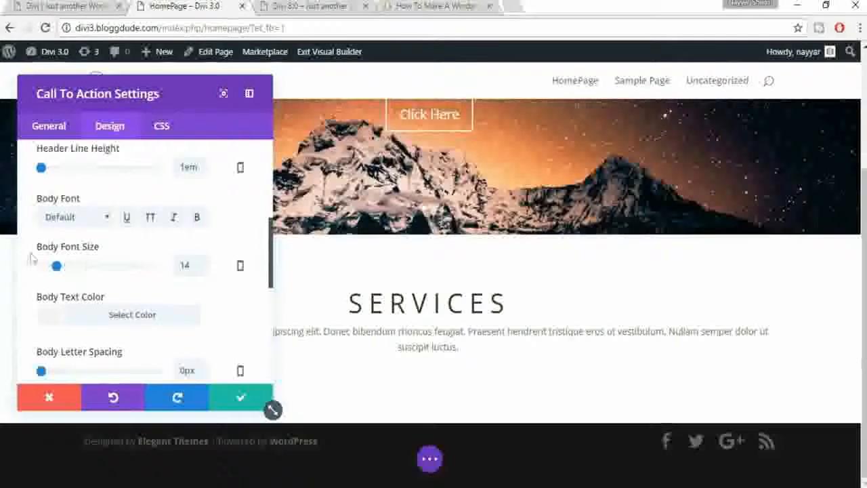
pyautogui.doubleClick(195, 265)
pyautogui.write('16')
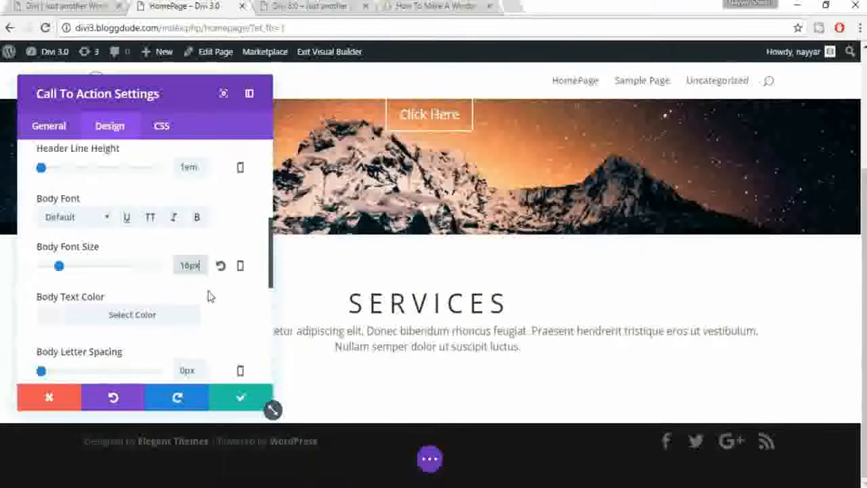
pyautogui.scroll(-1, 231, 304)
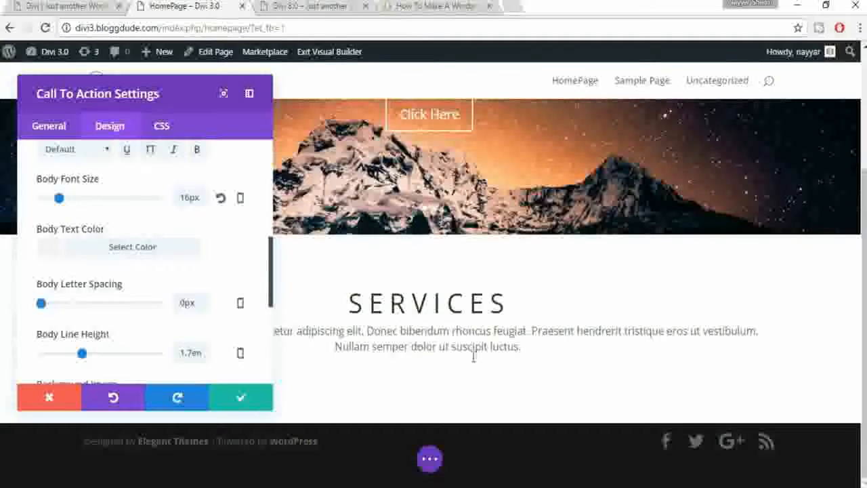
pyautogui.scroll(-1, 229, 302)
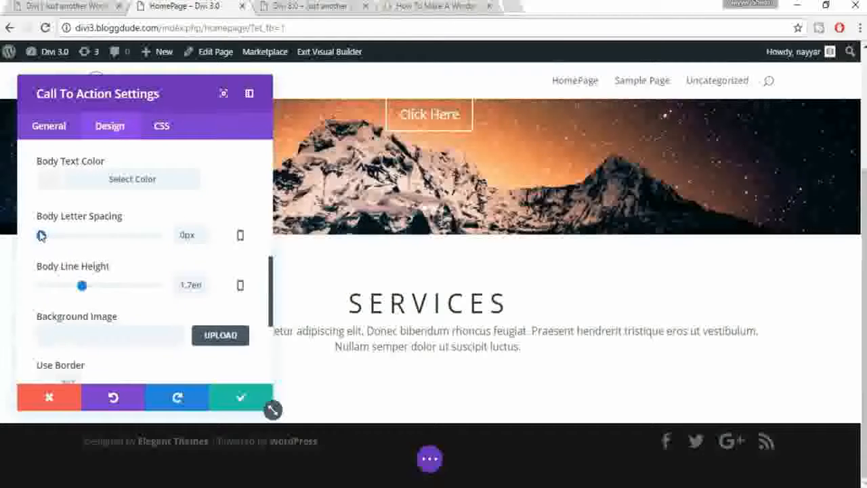
pyautogui.scroll(-1, 216, 304)
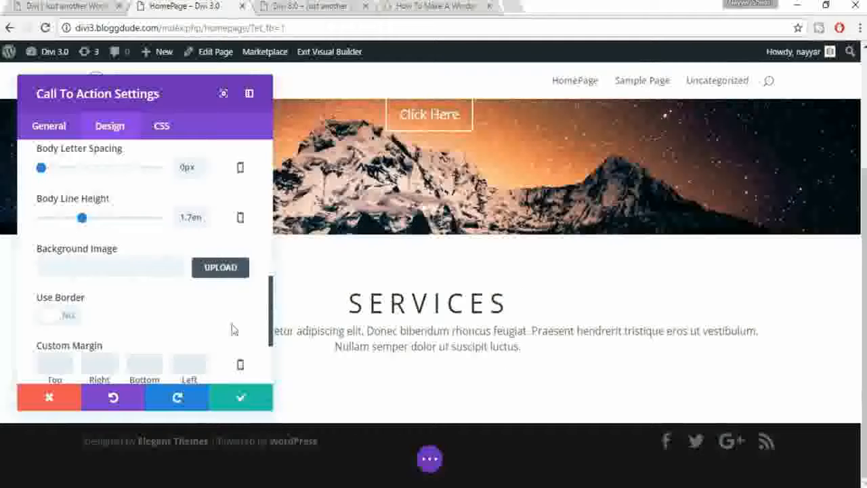
pyautogui.scroll(-1, 219, 327)
pyautogui.scroll(-1, 112, 296)
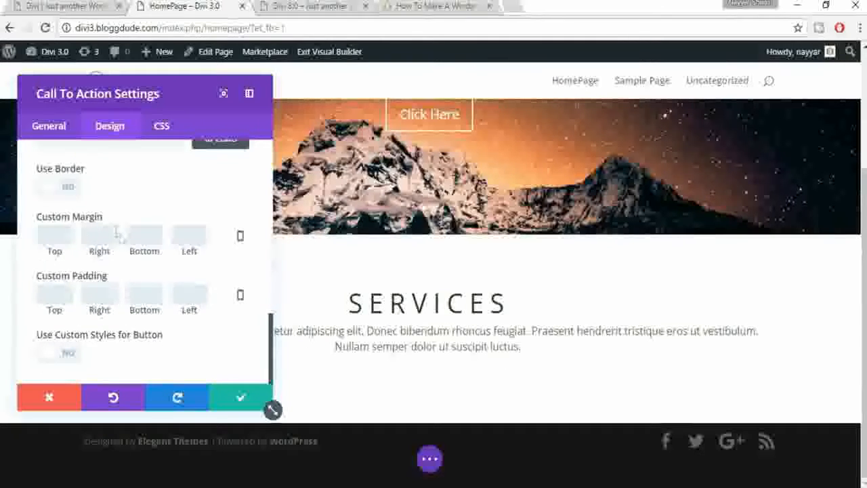
pyautogui.scroll(2, 203, 242)
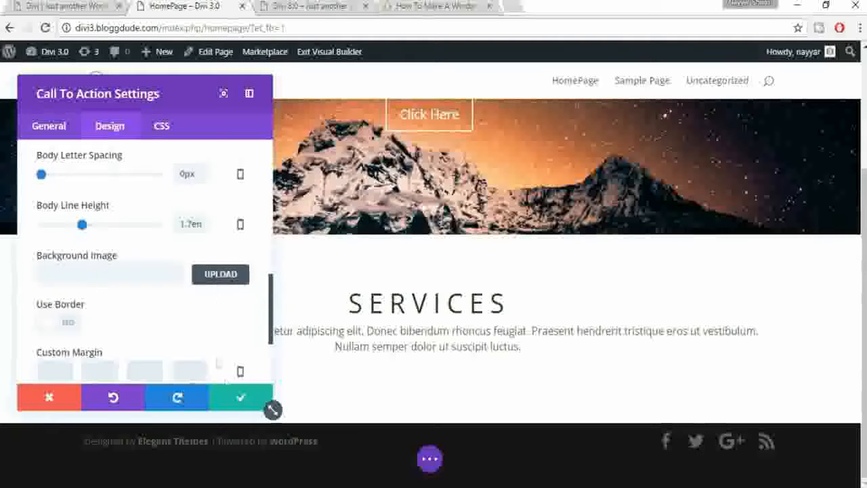
pyautogui.click(242, 399)
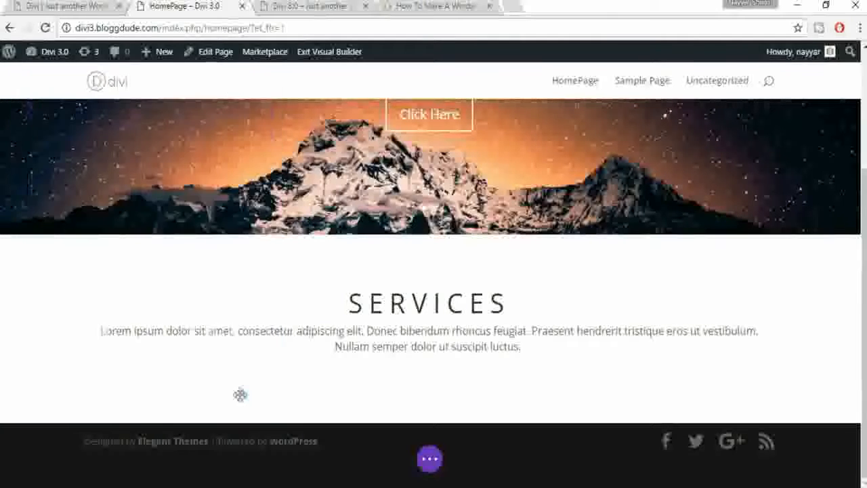
pyautogui.click(60, 4)
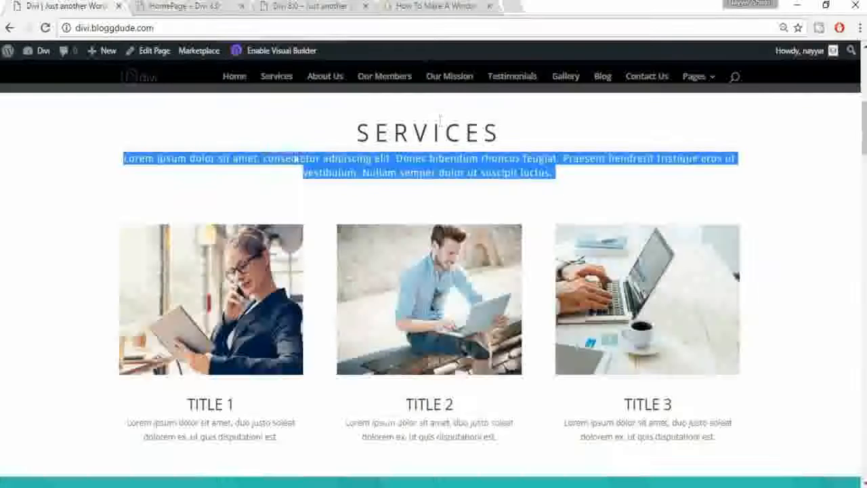
pyautogui.click(493, 135)
pyautogui.scroll(-1, 698, 305)
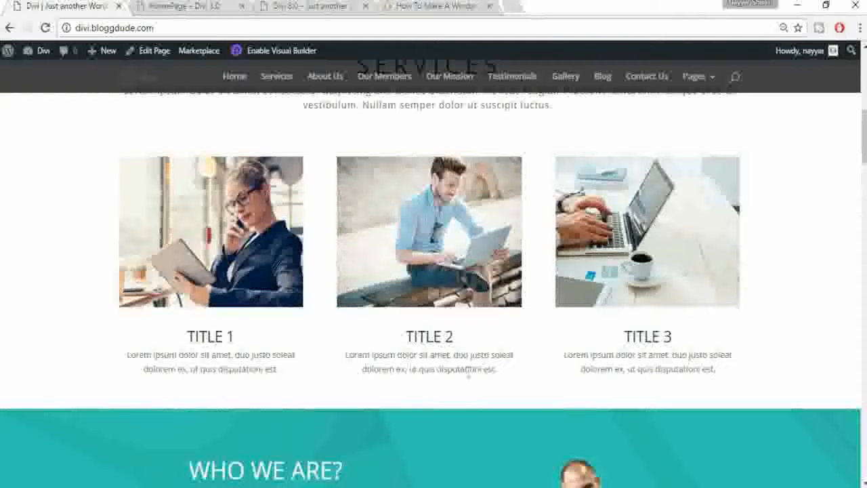
pyautogui.click(179, 6)
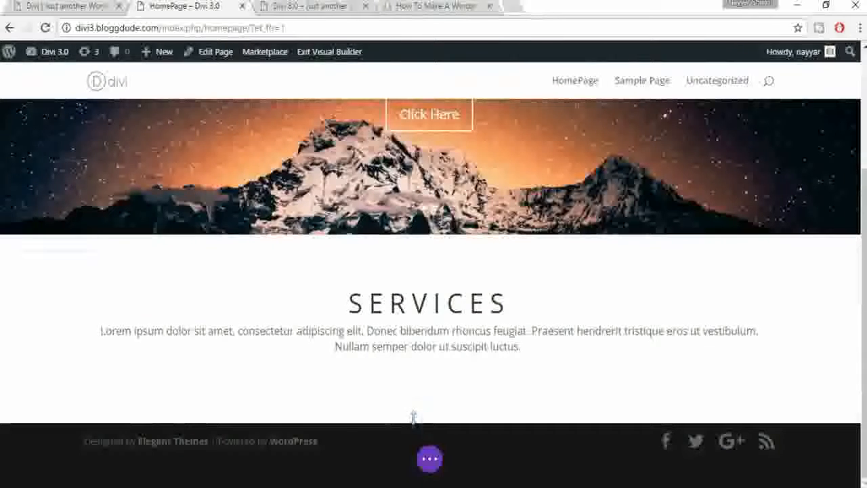
pyautogui.moveTo(428, 424)
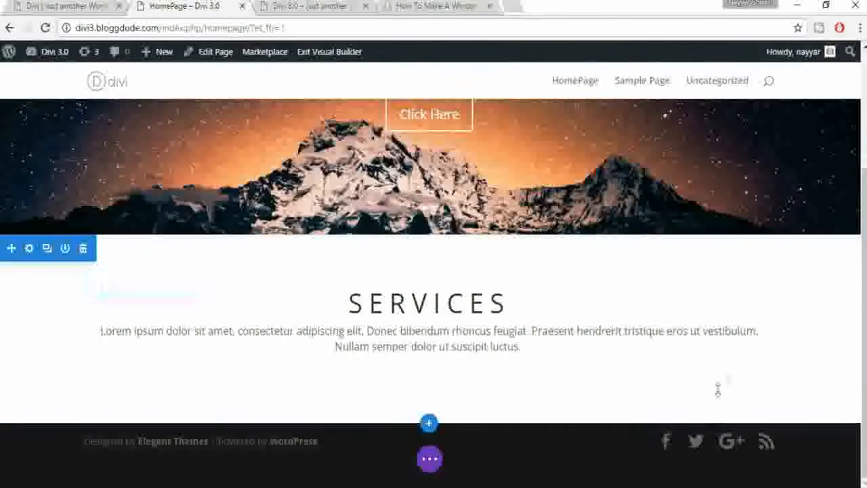
pyautogui.moveTo(427, 382)
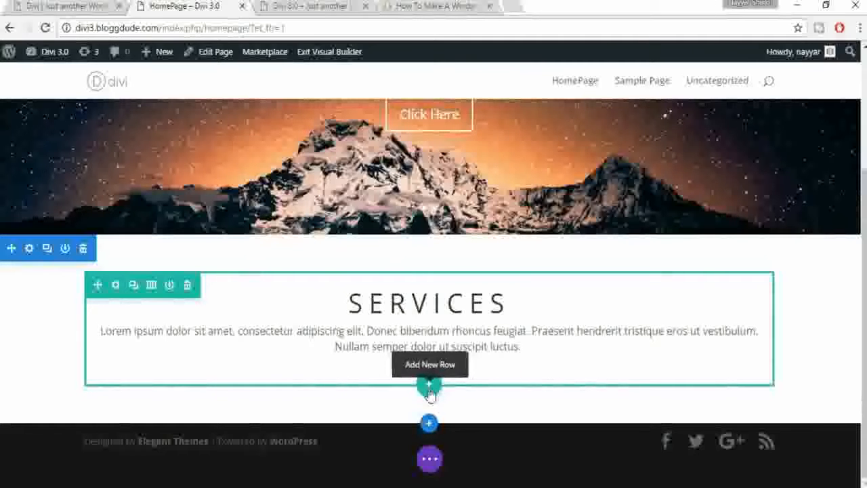
pyautogui.click(429, 391)
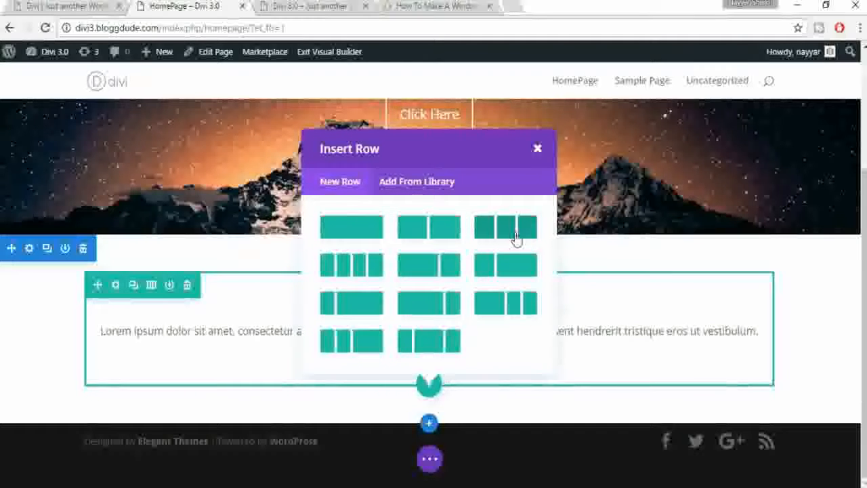
# Step: Add a three-column row under SERVICES and insert a Blurb module in its first column
pyautogui.click(64, 6)
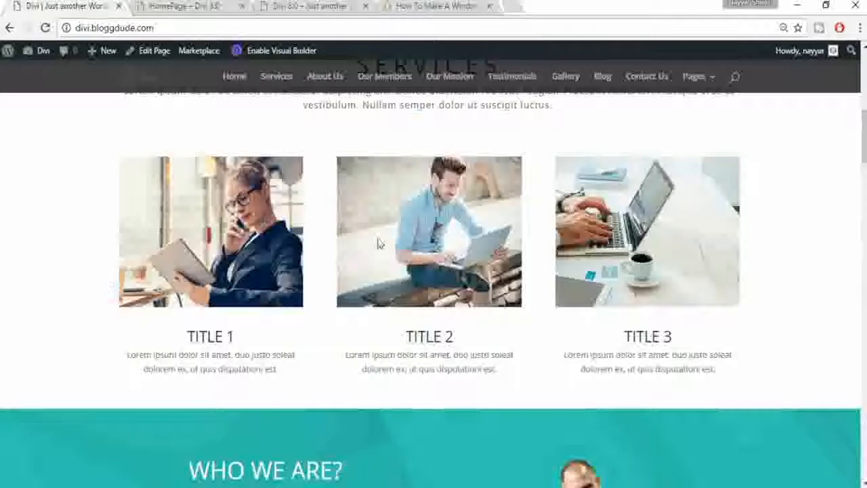
pyautogui.click(168, 6)
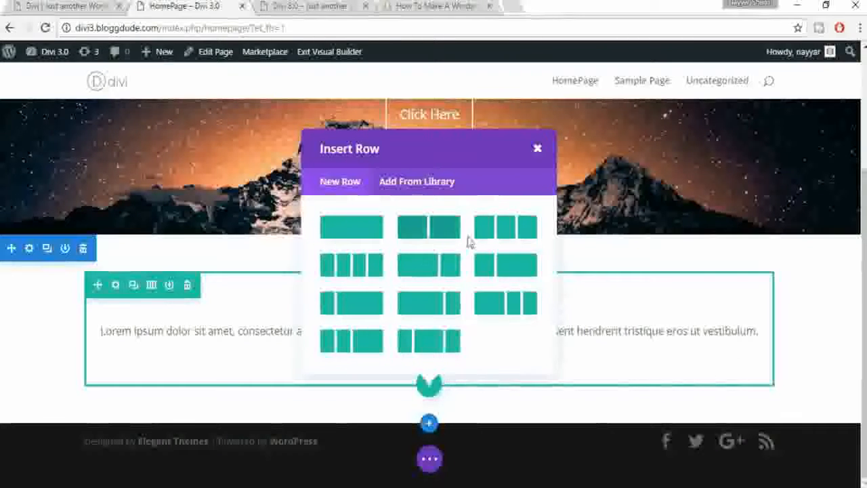
pyautogui.click(517, 234)
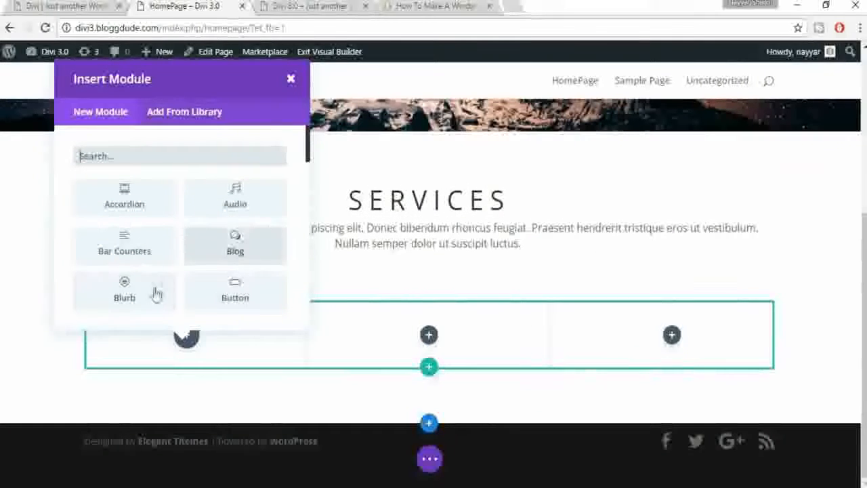
pyautogui.click(143, 298)
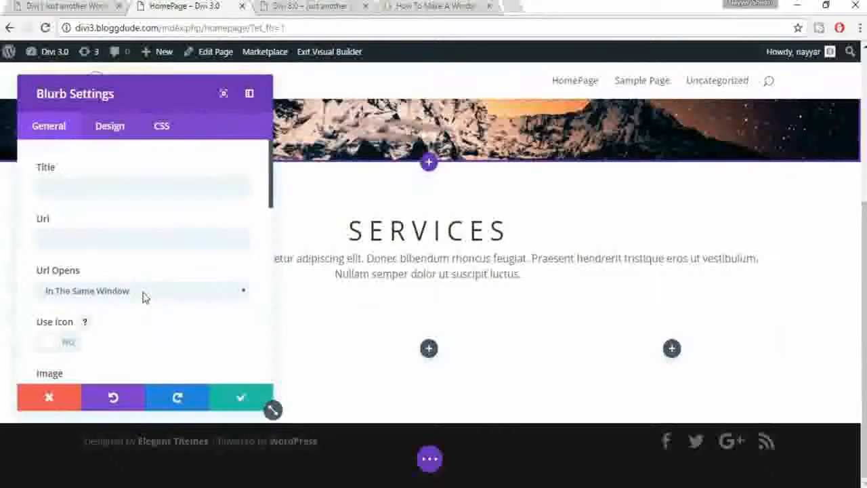
# Step: Title the first blurb TITLE 1 with a # link that opens in the same window
pyautogui.click(80, 186)
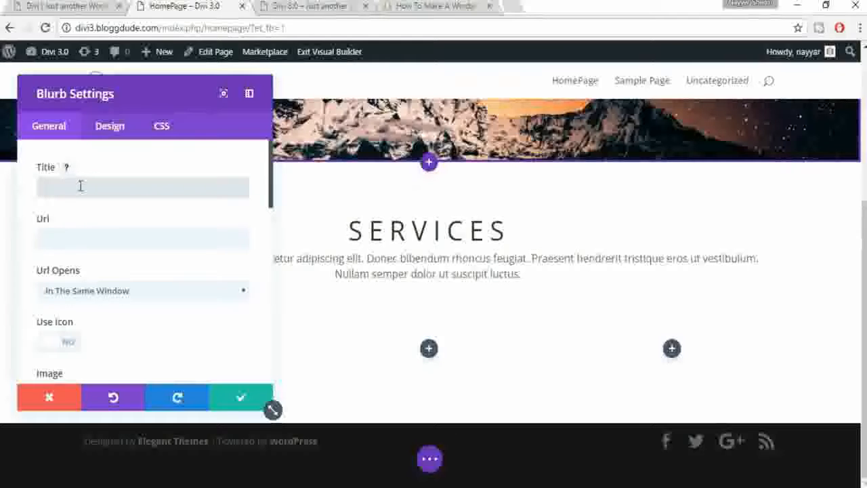
pyautogui.write('f')
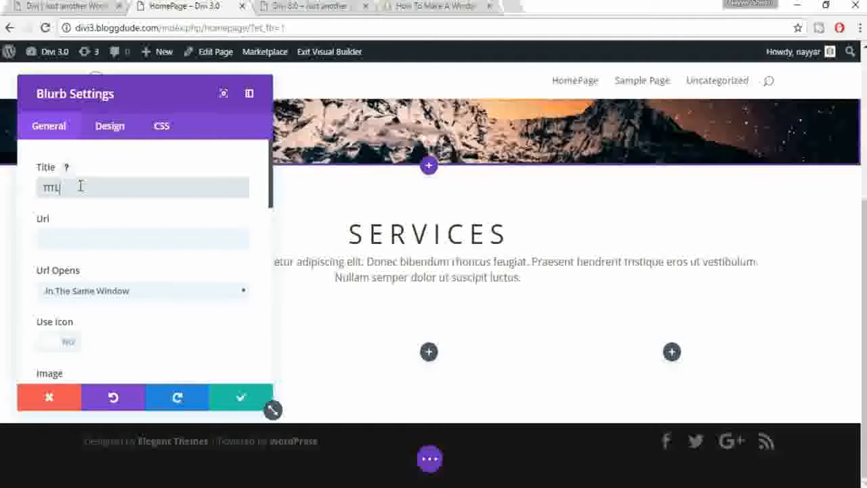
pyautogui.write(' 1')
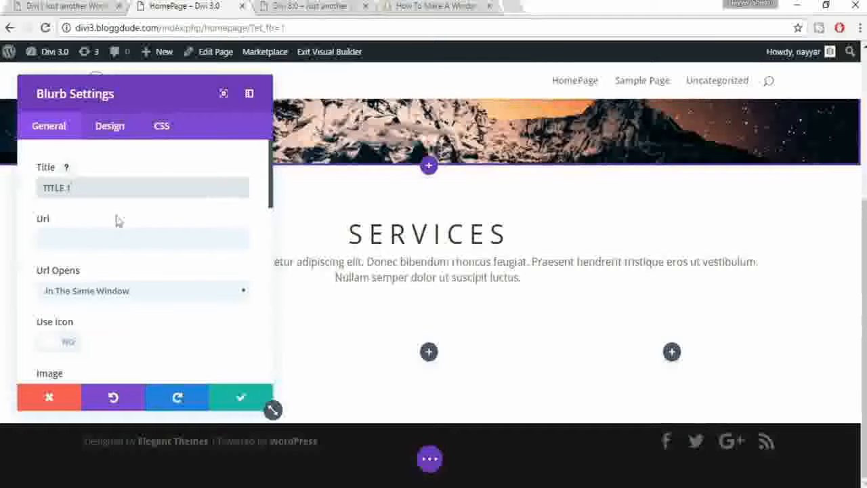
pyautogui.click(120, 240)
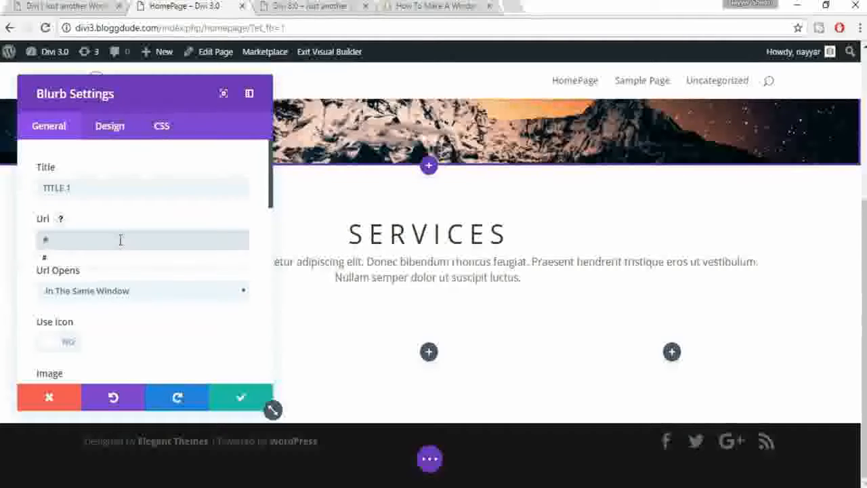
pyautogui.scroll(-2, 182, 316)
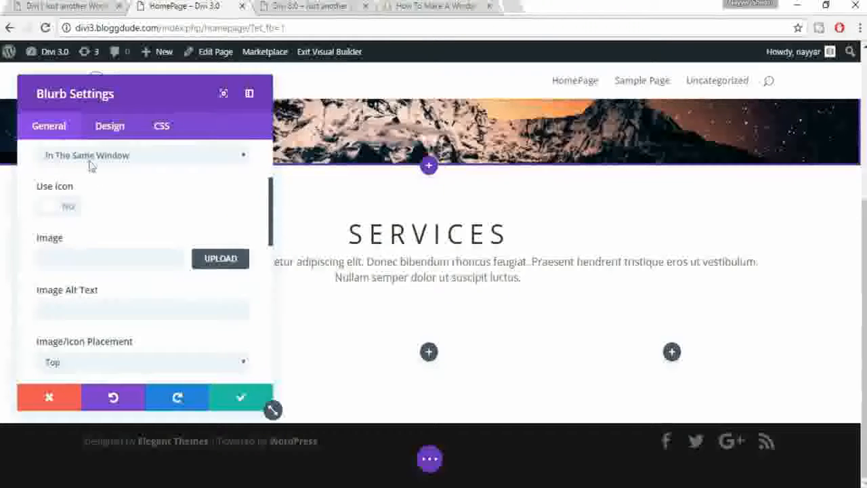
pyautogui.scroll(1, 127, 201)
pyautogui.click(113, 233)
pyautogui.click(113, 232)
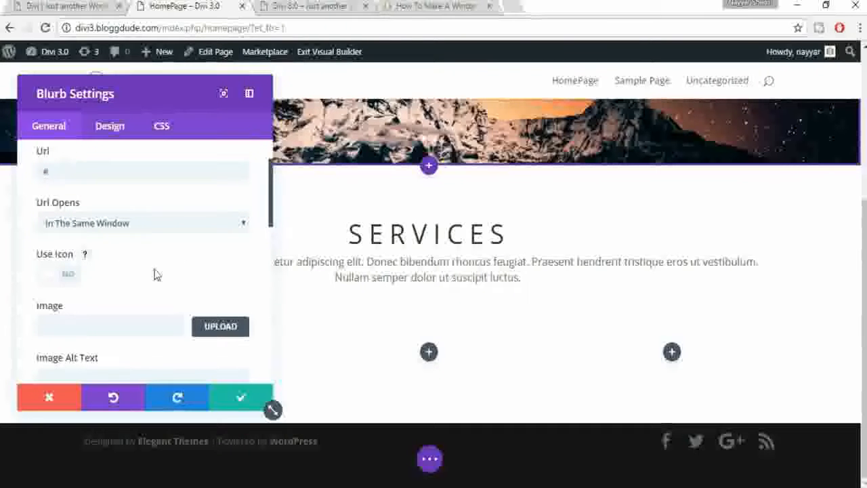
# Step: Compare the blurb with the live site's title cards before choosing its image
pyautogui.click(65, 6)
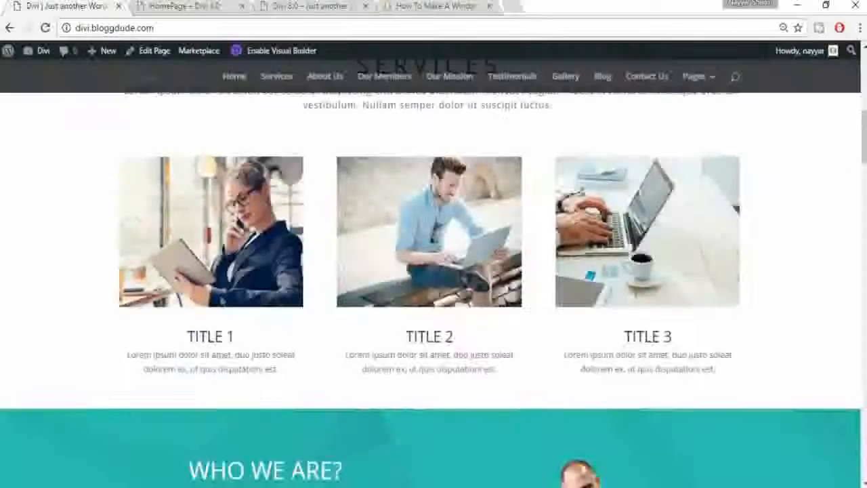
pyautogui.click(197, 6)
pyautogui.click(86, 6)
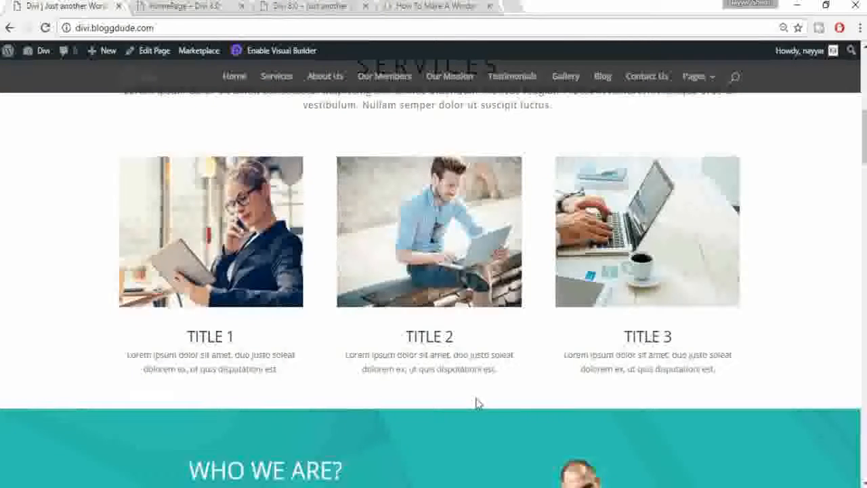
pyautogui.click(190, 6)
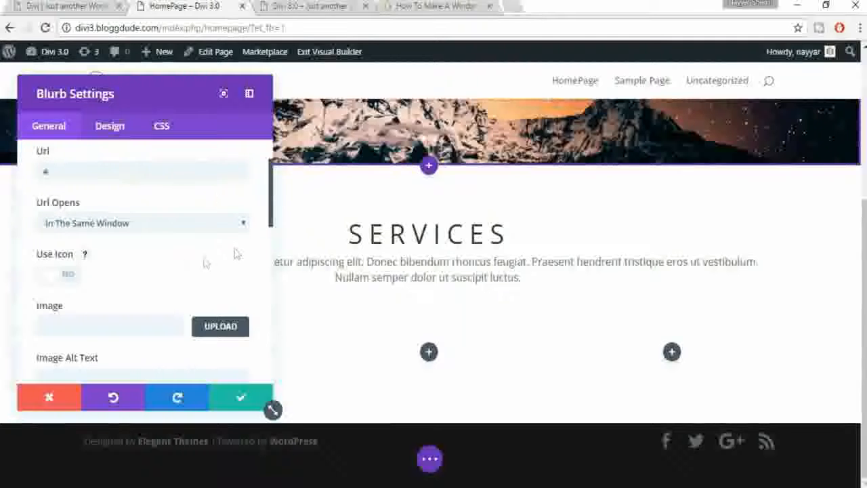
pyautogui.scroll(-1, 236, 254)
pyautogui.click(219, 261)
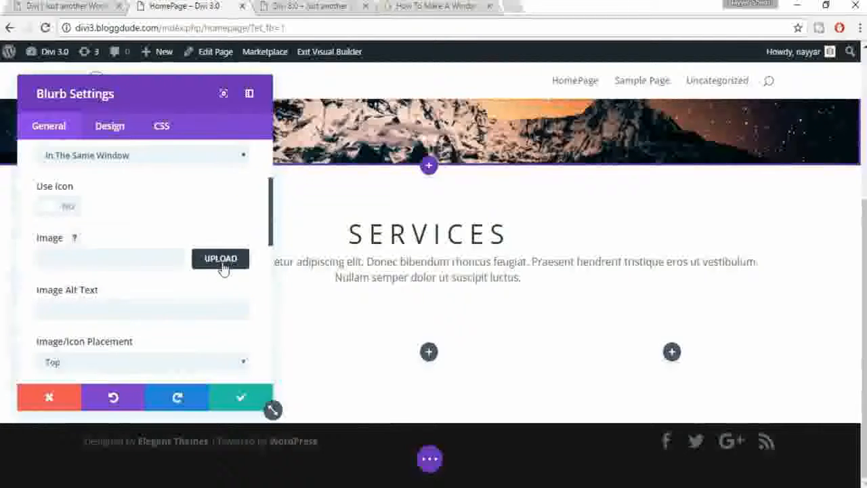
# Step: Insert gal-4.jpg, the woman-on-the-phone photo, as the first blurb's image
pyautogui.scroll(-5, 347, 296)
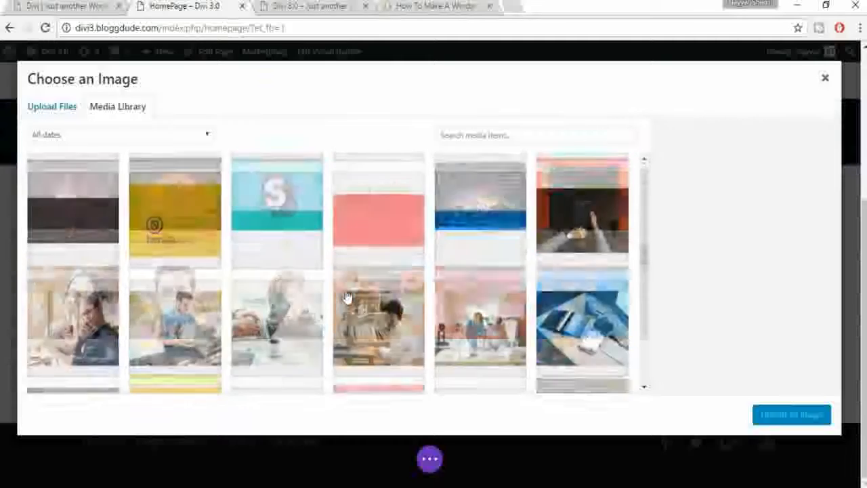
pyautogui.click(81, 237)
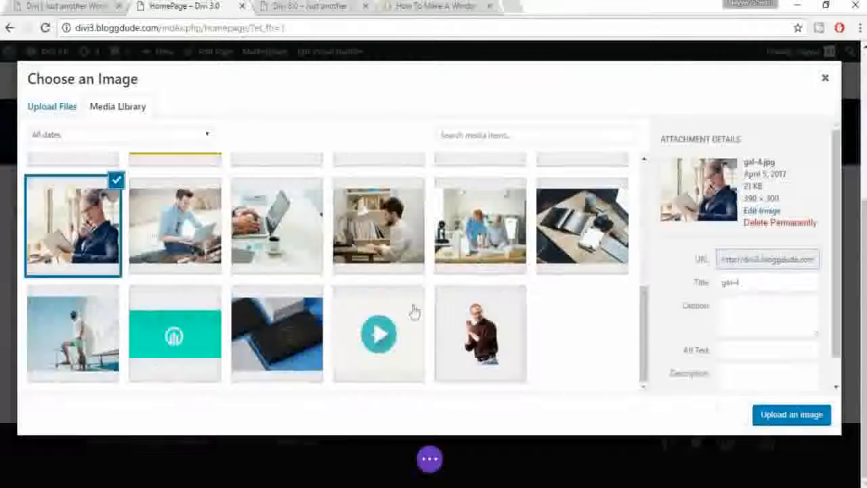
pyautogui.click(773, 416)
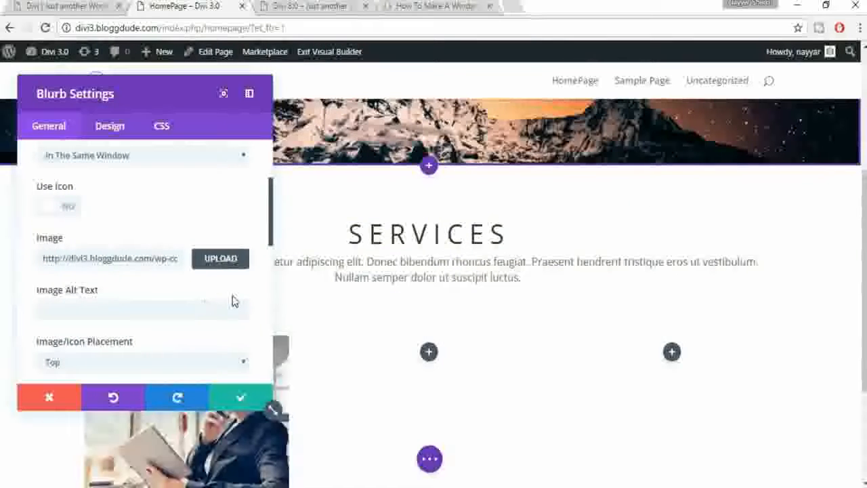
# Step: Set the blurb's Image/Icon Animation to Left To Right
pyautogui.scroll(-2, 232, 300)
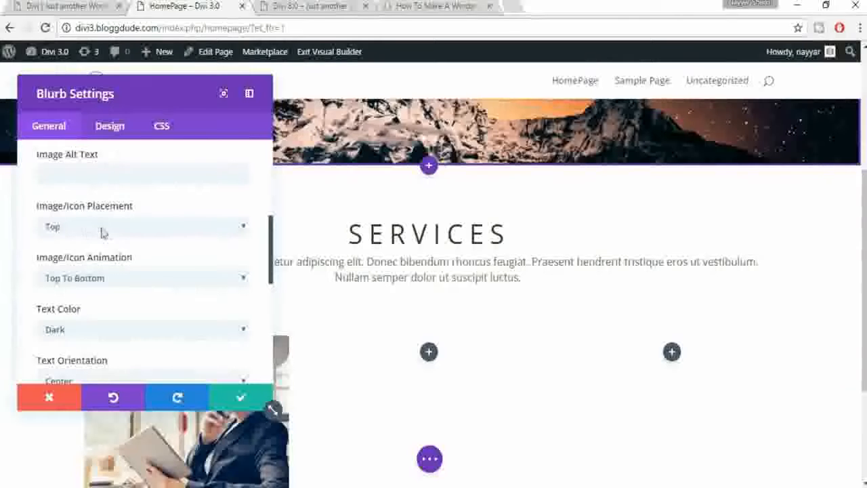
pyautogui.scroll(-1, 192, 235)
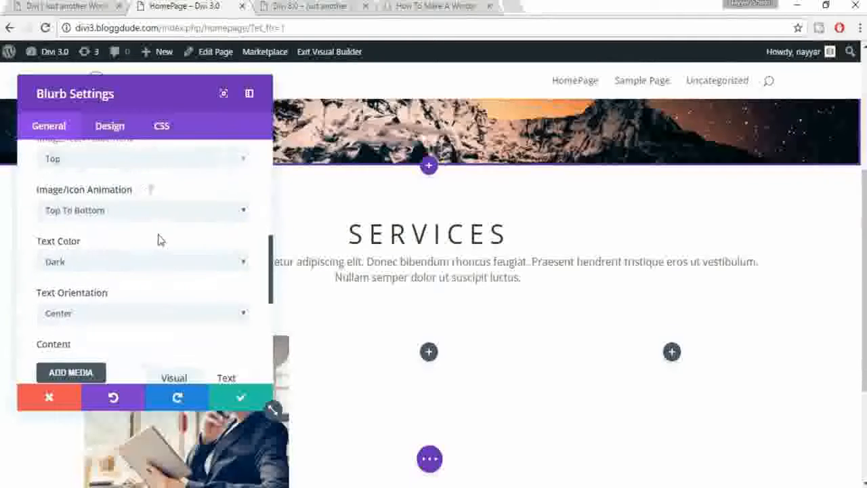
pyautogui.scroll(1, 122, 235)
pyautogui.scroll(-1, 172, 247)
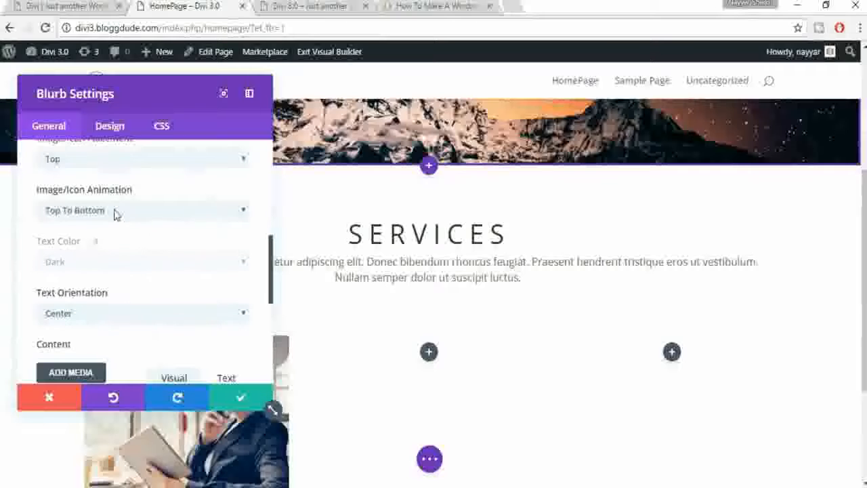
pyautogui.click(114, 213)
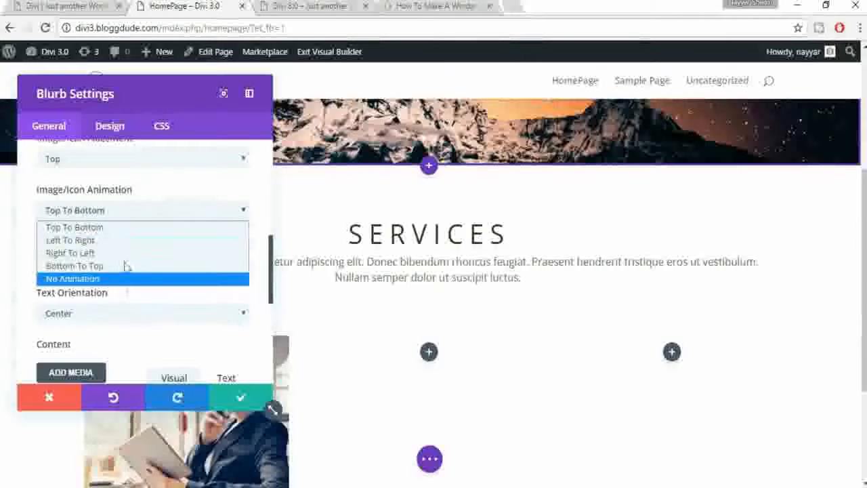
pyautogui.click(125, 240)
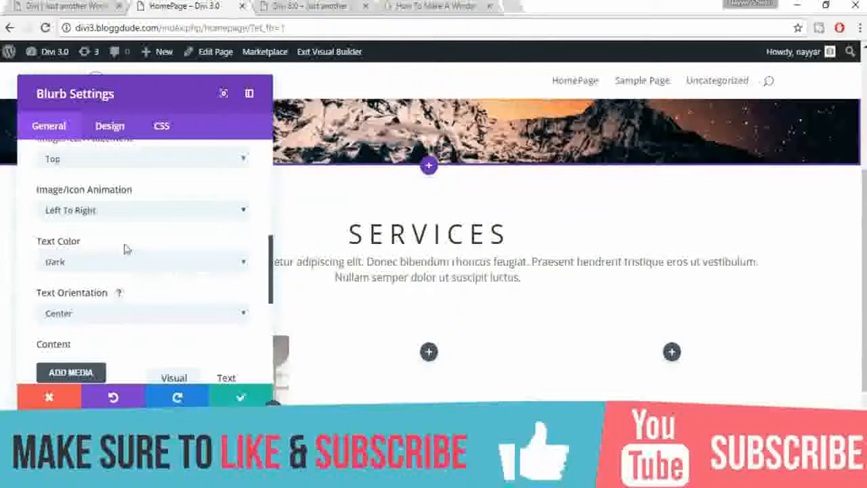
pyautogui.scroll(-1, 215, 279)
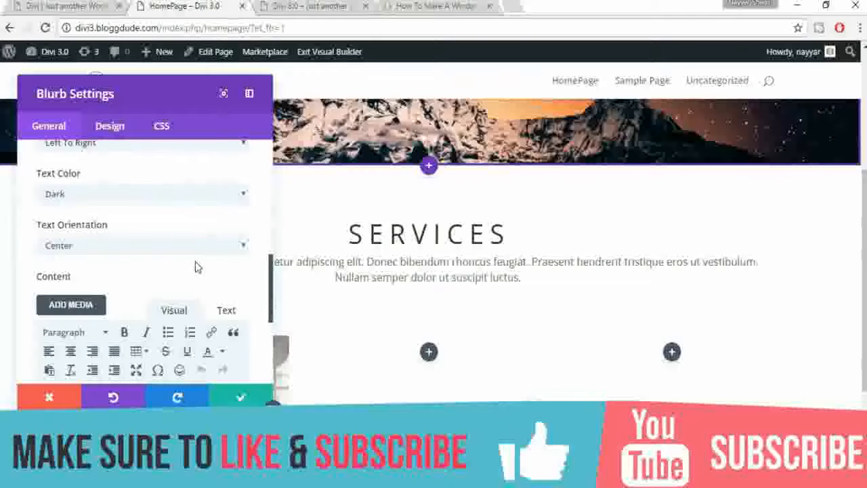
# Step: Keep the text centred, paste the live site's Lorem ipsum description into Content, and save
pyautogui.click(101, 248)
pyautogui.click(101, 251)
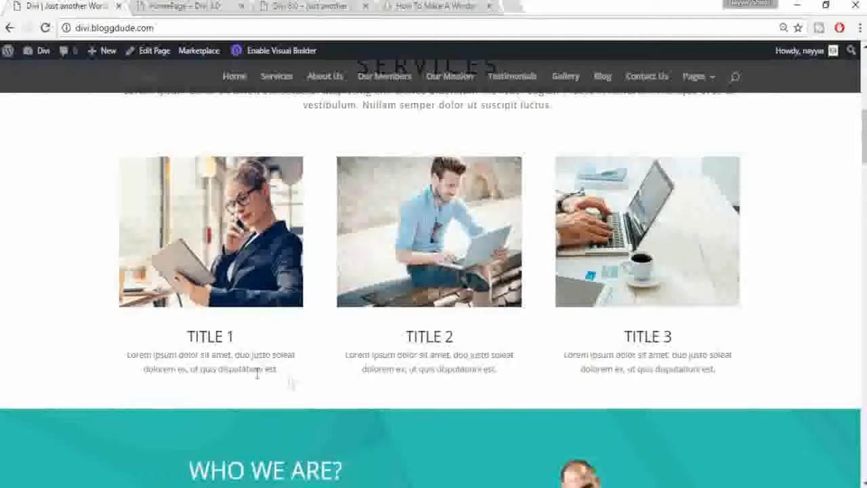
pyautogui.moveTo(288, 383); pyautogui.dragTo(152, 354)
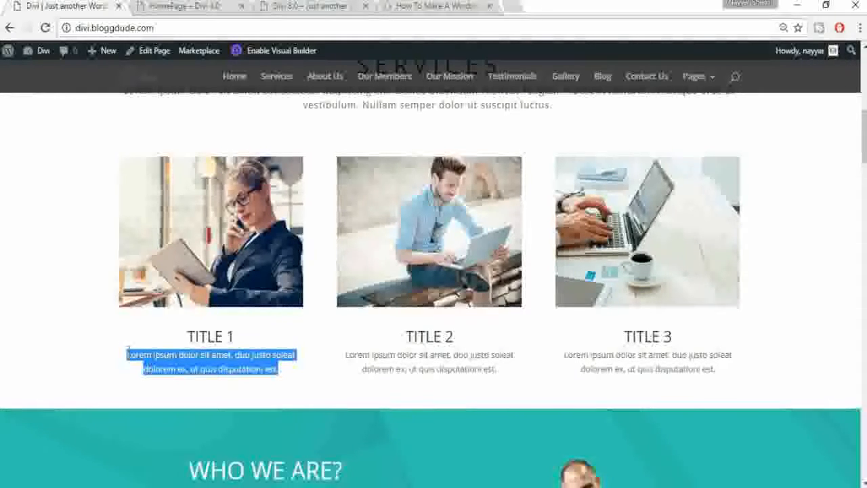
pyautogui.click(193, 6)
pyautogui.scroll(-4, 253, 281)
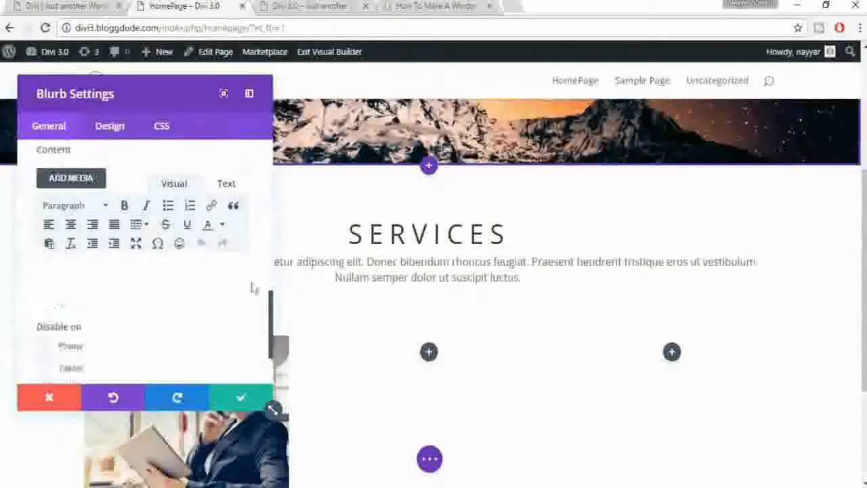
pyautogui.write('Lorem ipsum dolor sit amet, duo justo soleat dolorem ex, ut quis disputationi est.')
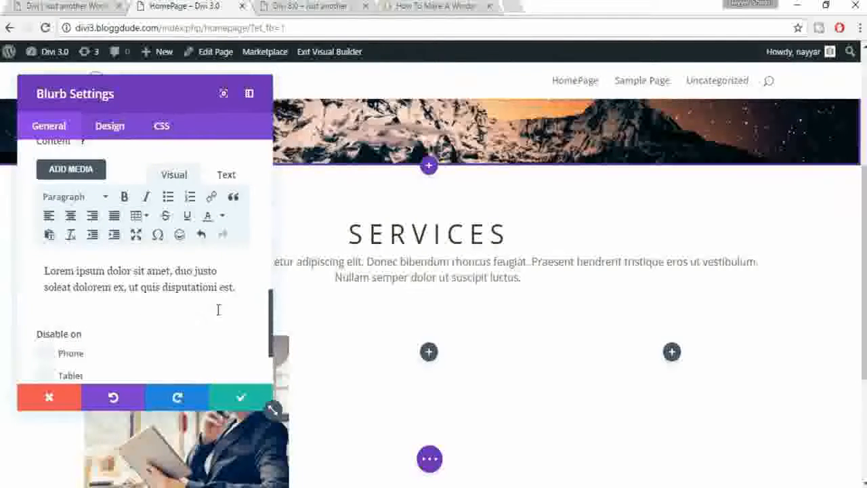
pyautogui.click(237, 398)
pyautogui.scroll(-2, 512, 353)
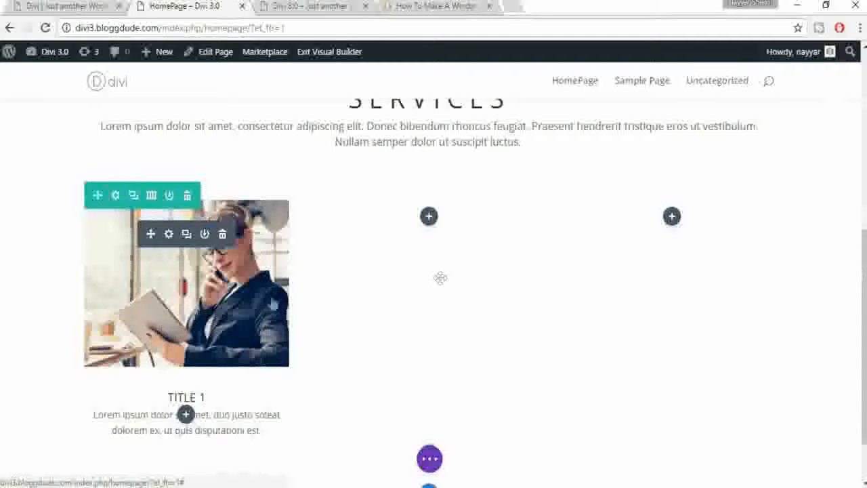
# Step: Duplicate the TITLE 1 blurb, move the copy into the second column, and retitle it TITLE 2
pyautogui.click(186, 235)
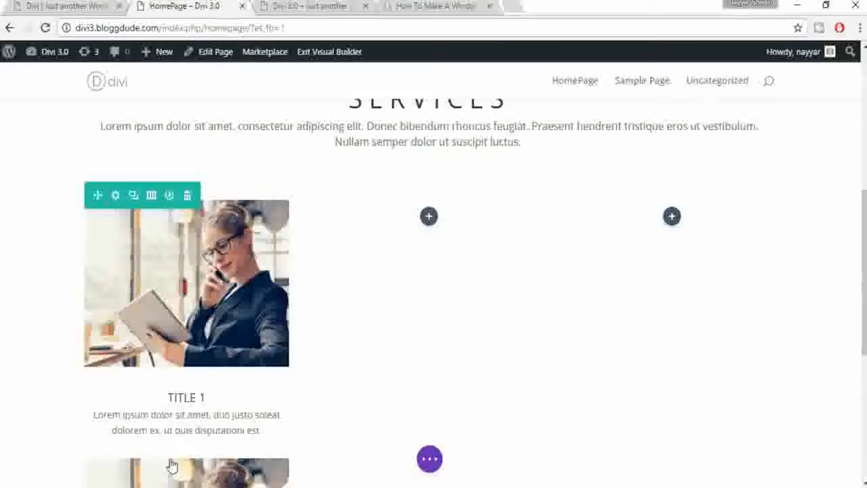
pyautogui.scroll(-1, 173, 466)
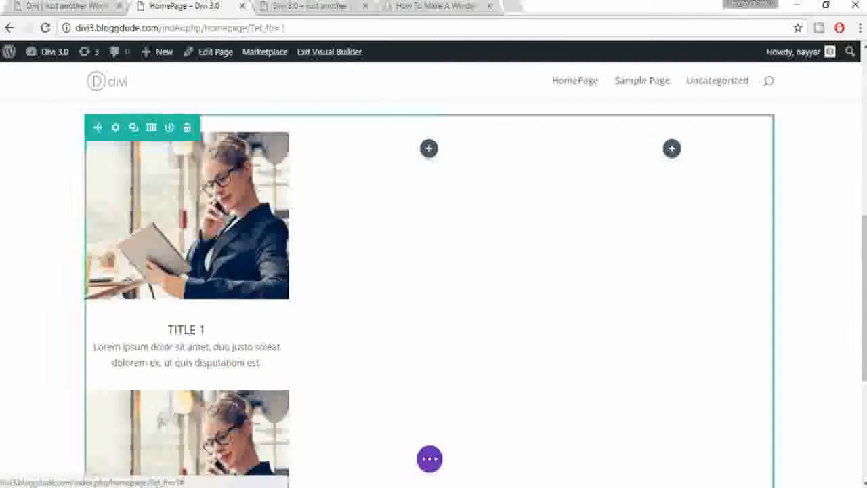
pyautogui.moveTo(152, 423); pyautogui.dragTo(475, 258)
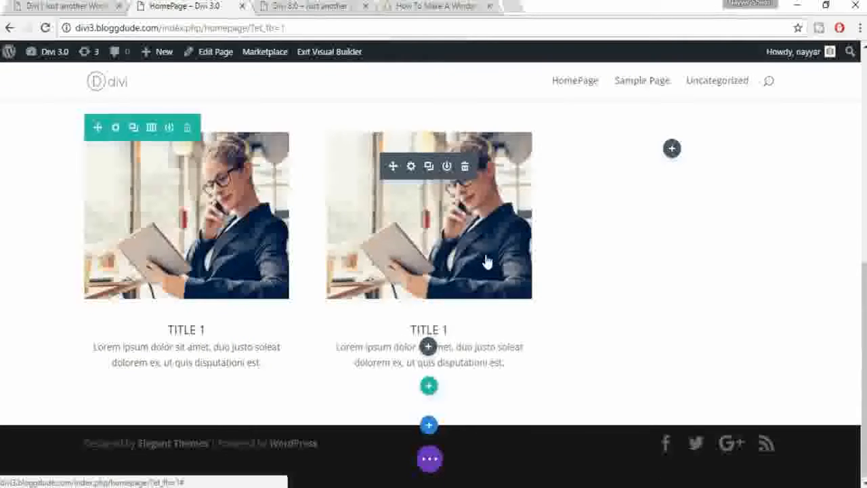
pyautogui.click(447, 330)
pyautogui.doubleClick(446, 330)
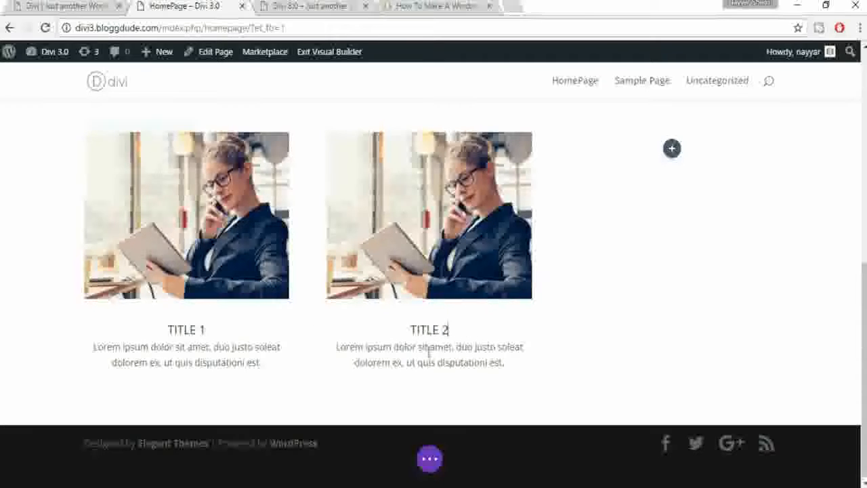
pyautogui.click(393, 174)
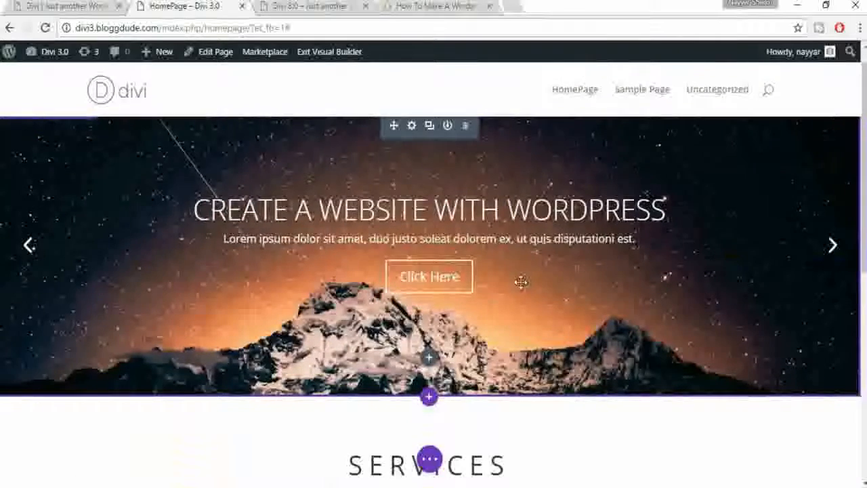
# Step: Replace the TITLE 2 blurb's image with gal-3.jpg, the man with a laptop, and save
pyautogui.scroll(-10, 521, 282)
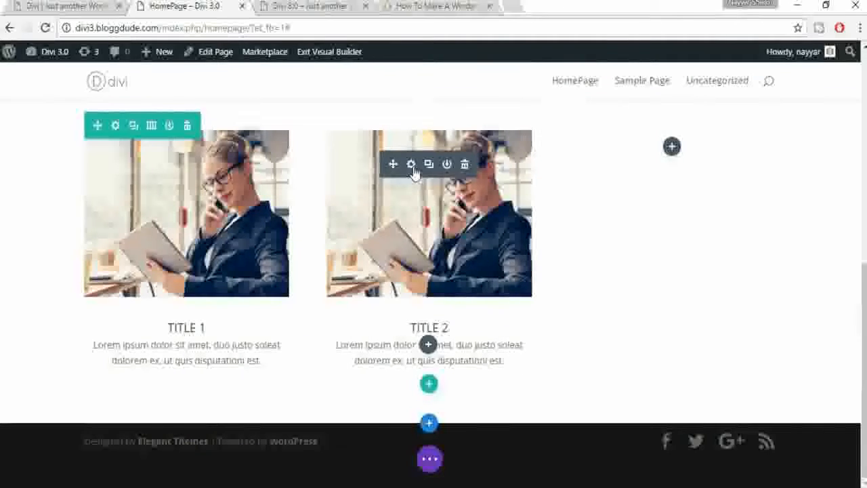
pyautogui.click(410, 165)
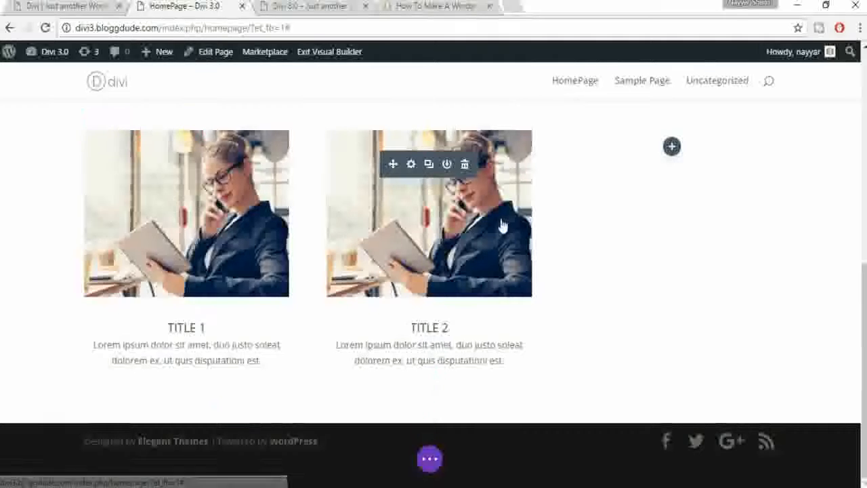
pyautogui.scroll(-2, 168, 257)
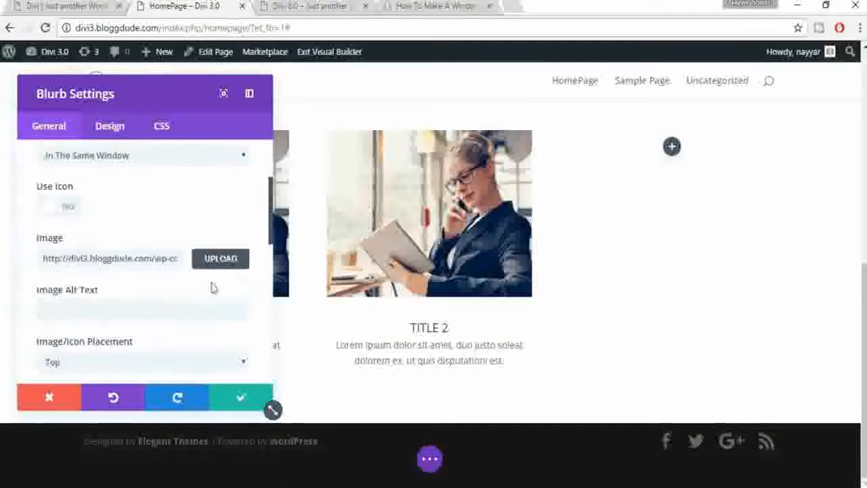
pyautogui.click(221, 259)
pyautogui.scroll(-5, 172, 348)
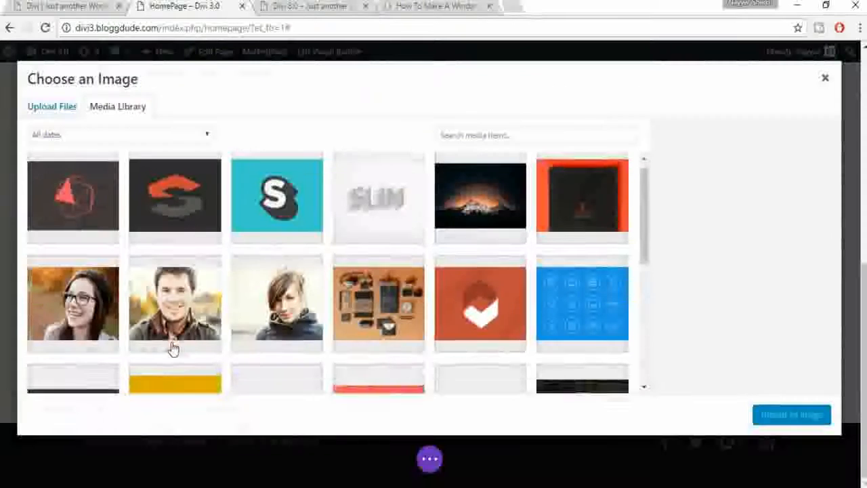
pyautogui.click(176, 252)
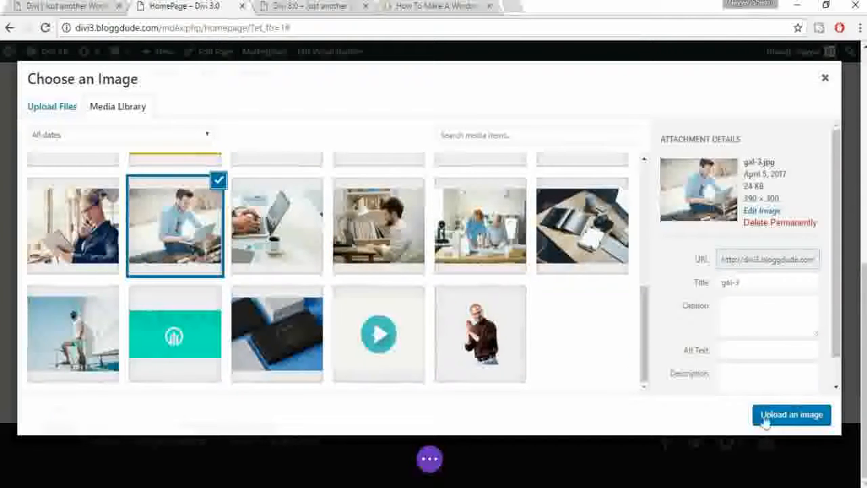
pyautogui.click(777, 406)
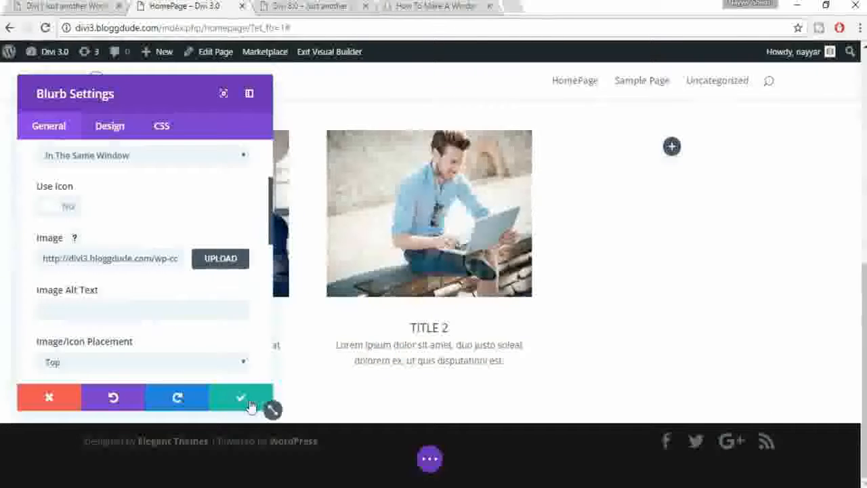
pyautogui.click(249, 399)
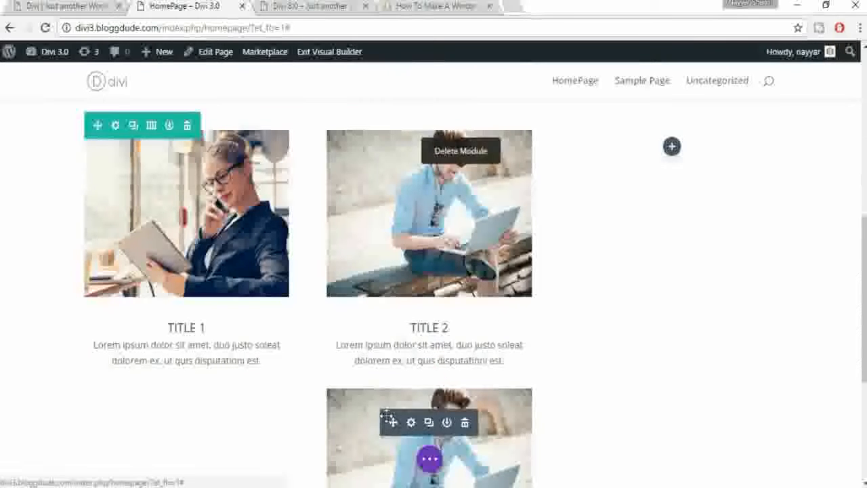
# Step: Move the copied blurb into the right column and change its heading to TITLE 3
pyautogui.moveTo(520, 311); pyautogui.dragTo(613, 226)
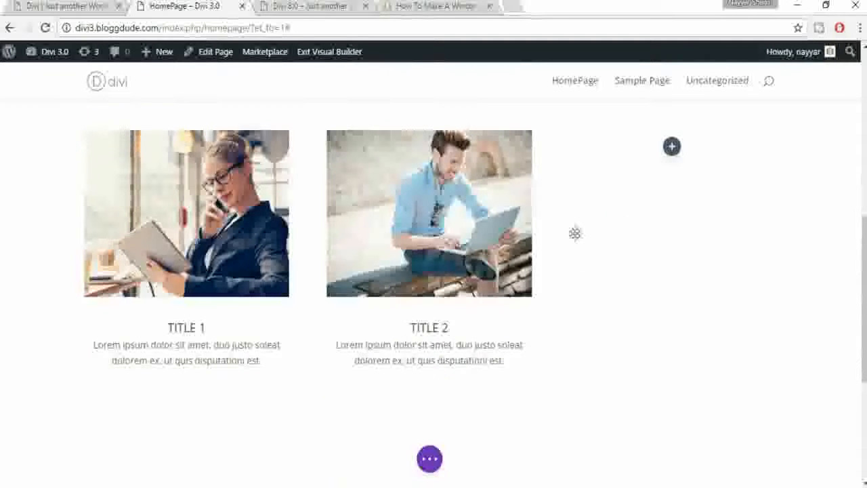
pyautogui.doubleClick(688, 328)
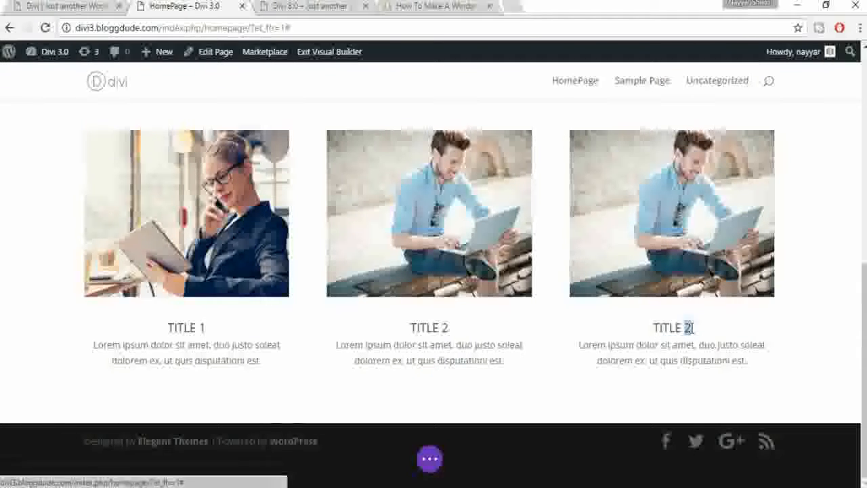
pyautogui.write('3')
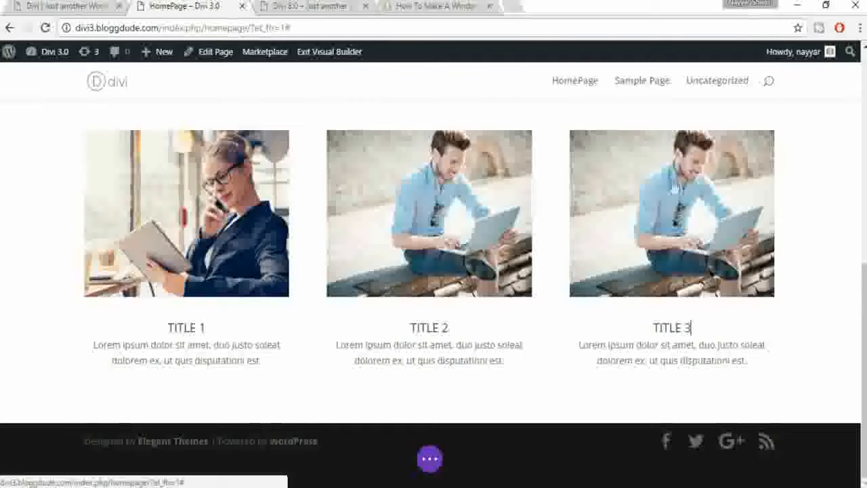
# Step: Give the TITLE 3 blurb the gal-2.jpg hands-typing-beside-coffee photo and save
pyautogui.click(654, 166)
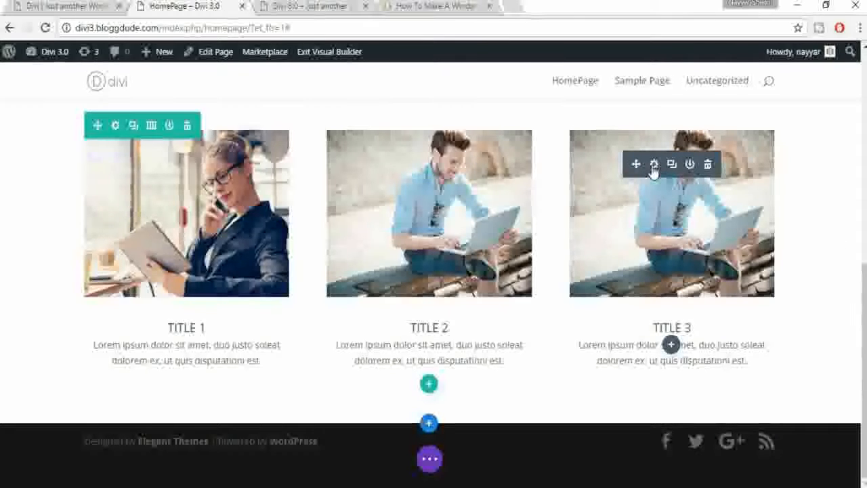
pyautogui.scroll(-3, 225, 266)
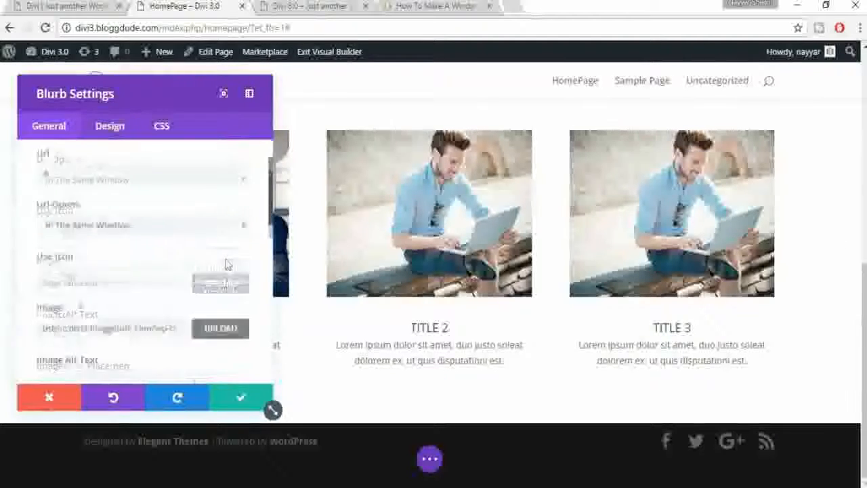
pyautogui.click(221, 266)
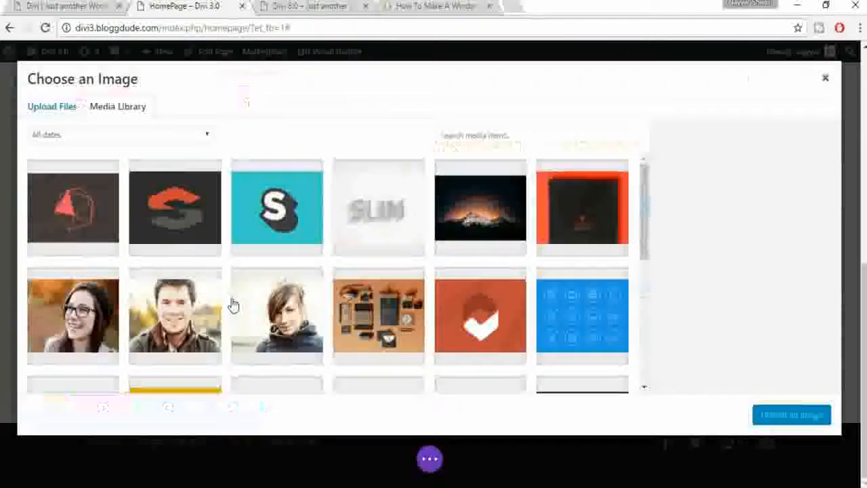
pyautogui.scroll(-10, 233, 305)
pyautogui.click(788, 413)
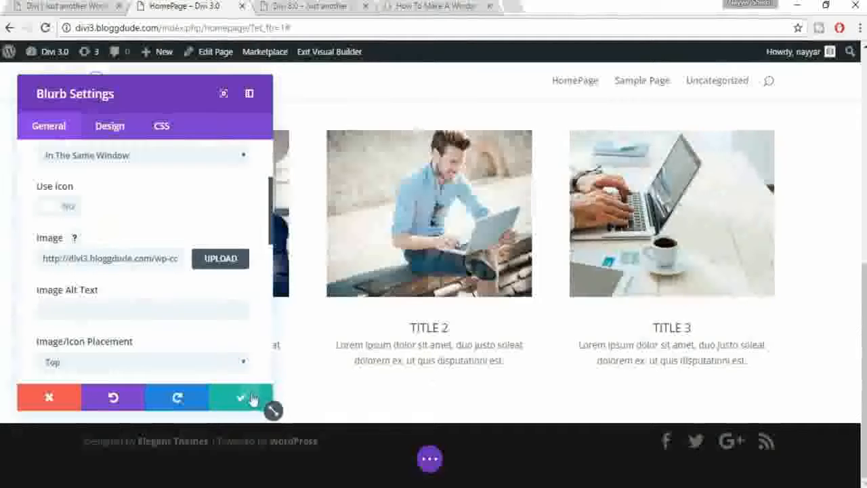
pyautogui.click(247, 397)
pyautogui.scroll(1, 655, 328)
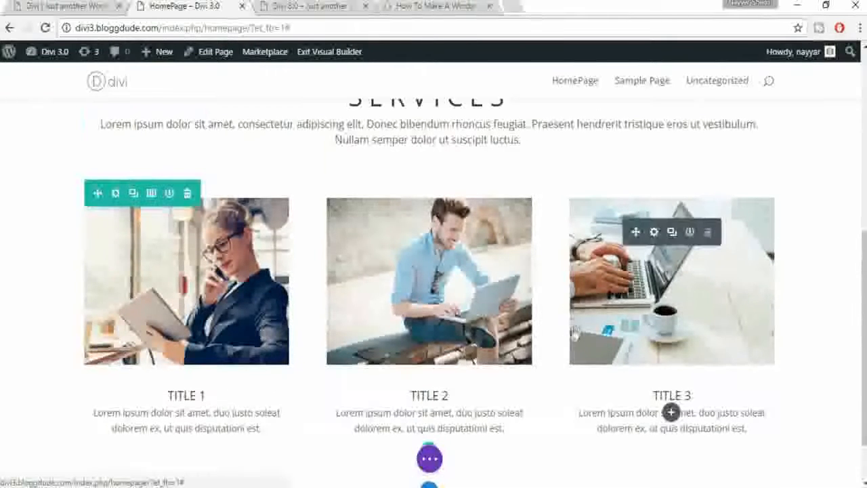
pyautogui.scroll(5, 433, 271)
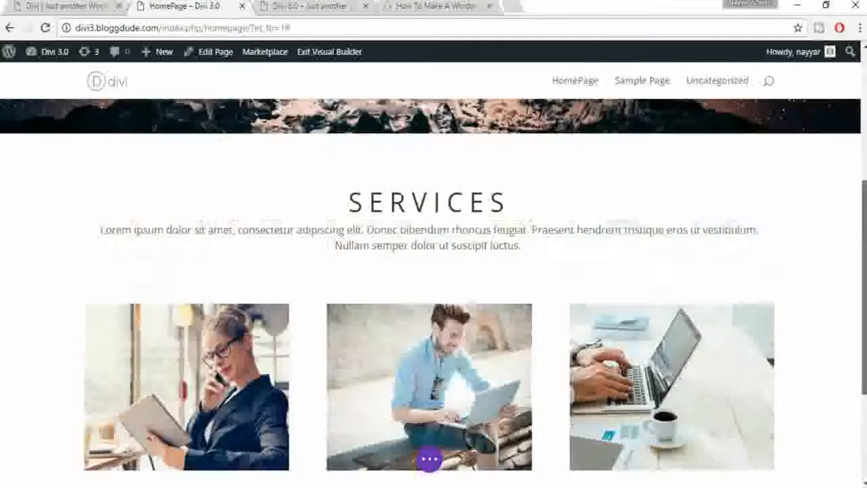
pyautogui.scroll(-6, 434, 271)
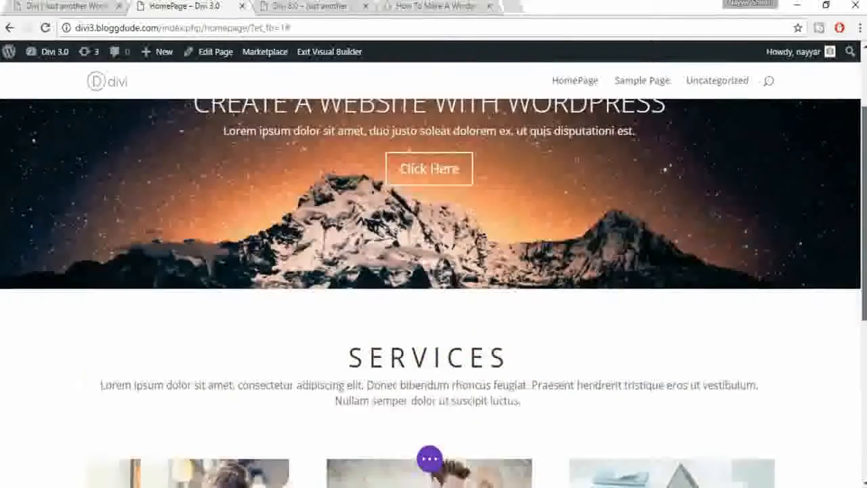
pyautogui.scroll(6, 434, 271)
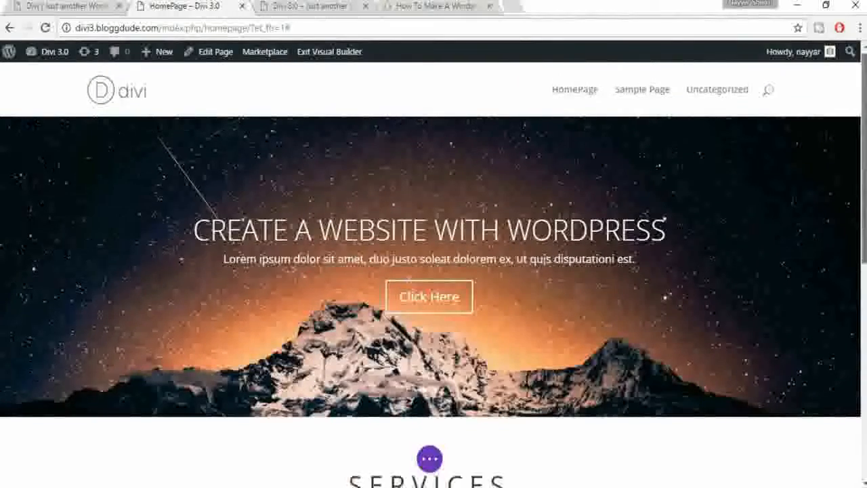
pyautogui.scroll(-5, 433, 271)
pyautogui.scroll(4, 433, 271)
pyautogui.scroll(2, 434, 271)
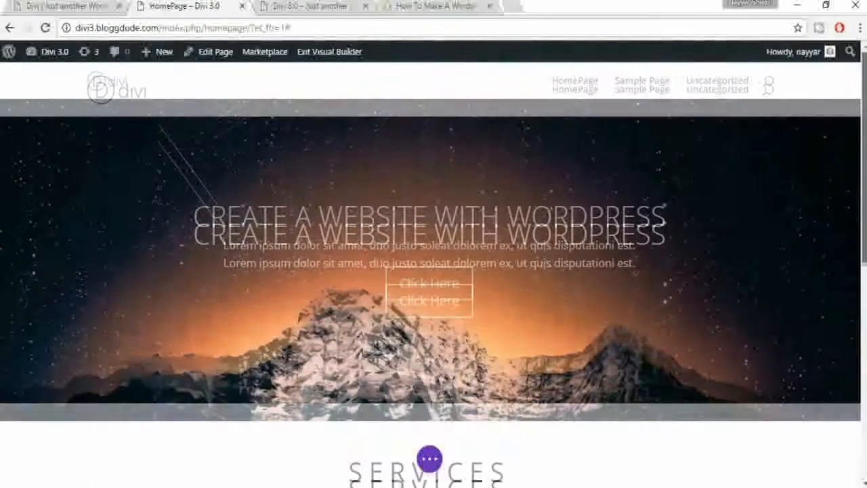
pyautogui.scroll(-6, 865, 277)
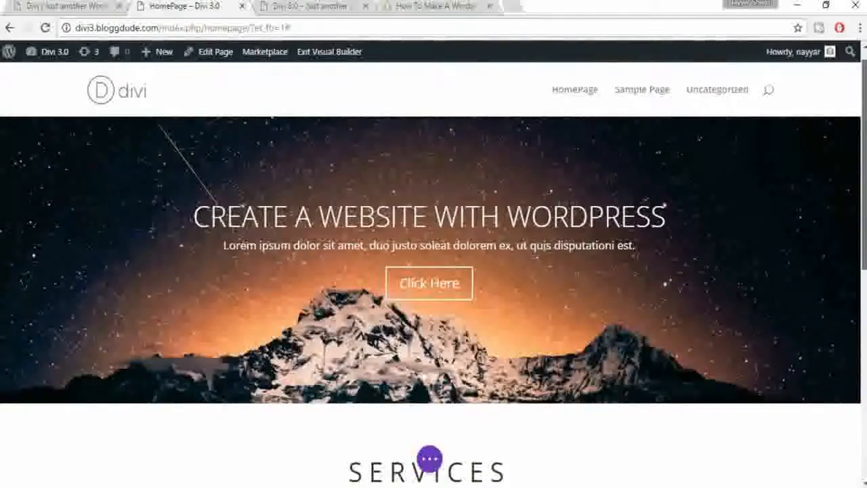
pyautogui.scroll(6, 865, 278)
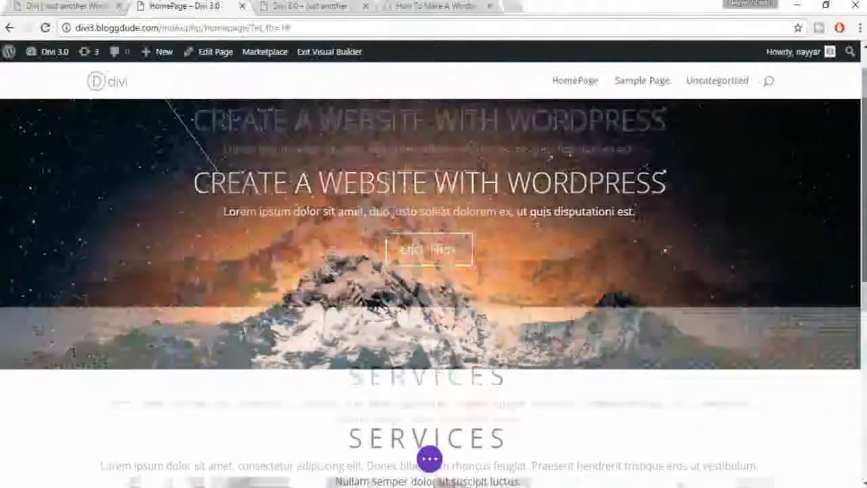
pyautogui.scroll(-5, 434, 271)
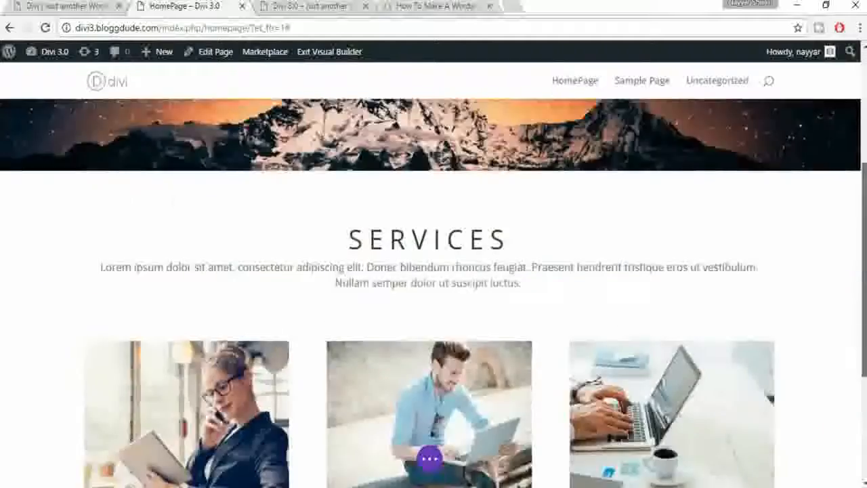
pyautogui.scroll(-3, 433, 291)
pyautogui.scroll(6, 434, 291)
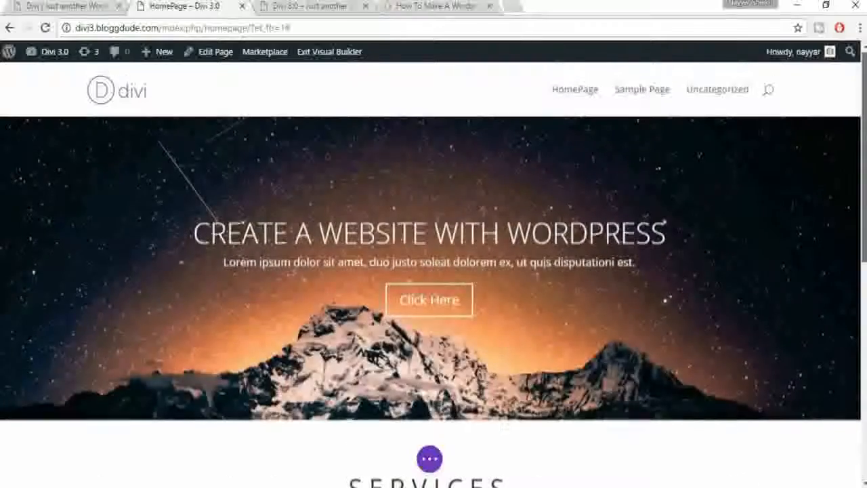
pyautogui.scroll(-5, 434, 271)
pyautogui.scroll(-3, 433, 271)
pyautogui.scroll(4, 434, 271)
pyautogui.scroll(5, 434, 271)
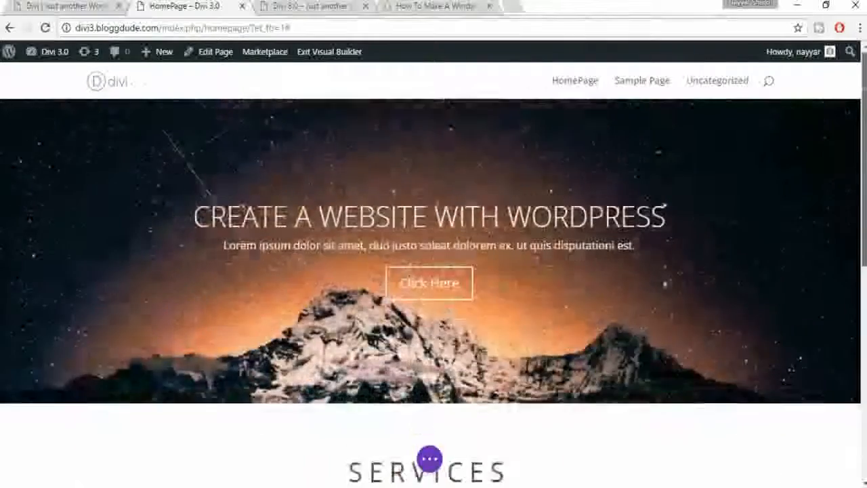
pyautogui.scroll(-5, 864, 342)
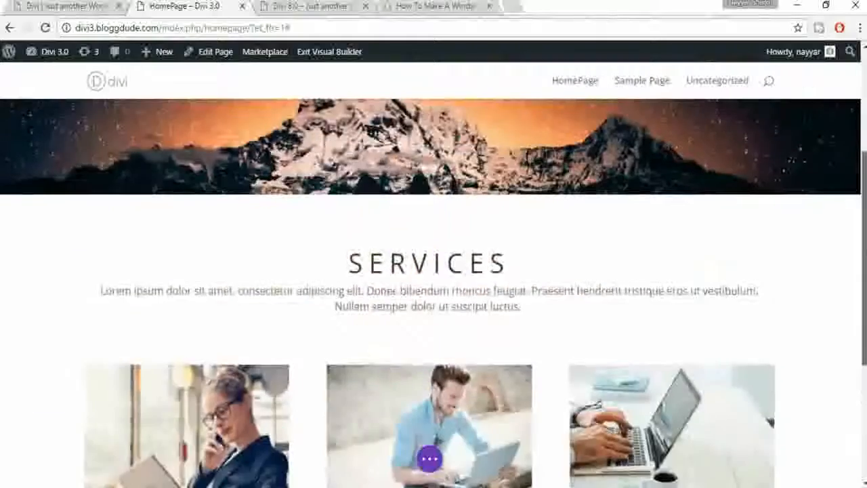
pyautogui.scroll(-3, 864, 342)
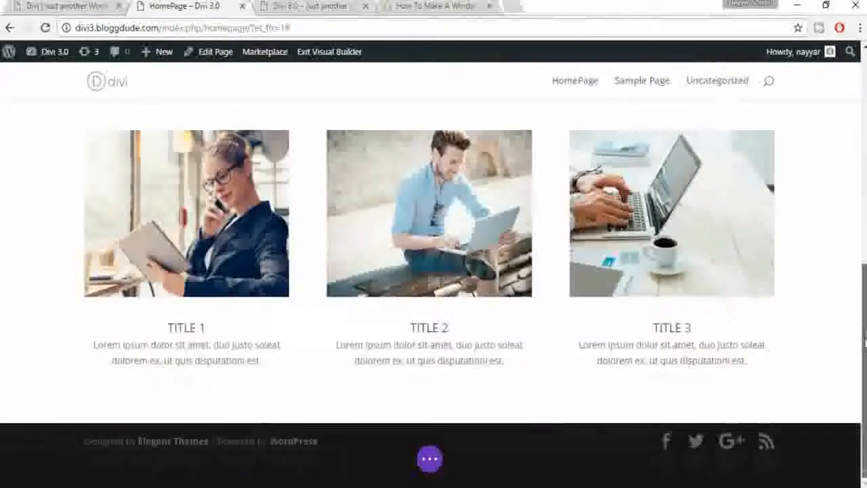
pyautogui.click(37, 6)
pyautogui.scroll(-3, 510, 310)
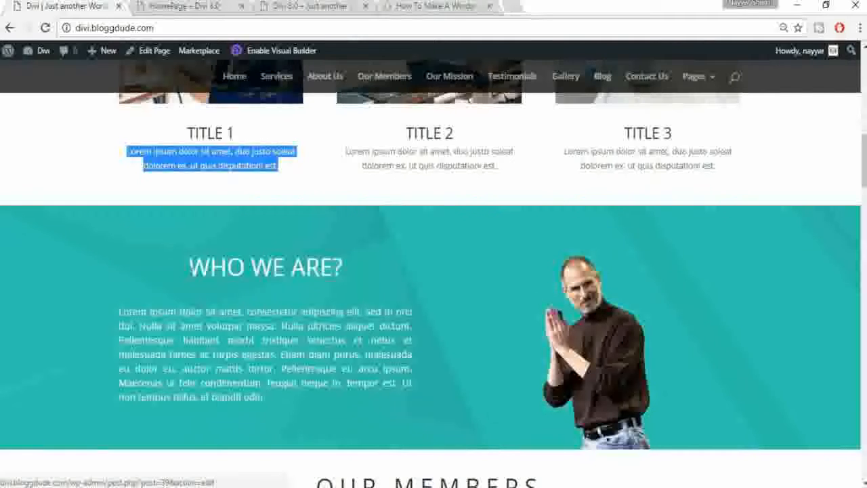
pyautogui.moveTo(113, 323)
pyautogui.mouseDown()
pyautogui.moveTo(407, 386)
pyautogui.moveTo(290, 398)
pyautogui.moveTo(108, 310)
pyautogui.mouseUp()
pyautogui.click(287, 400)
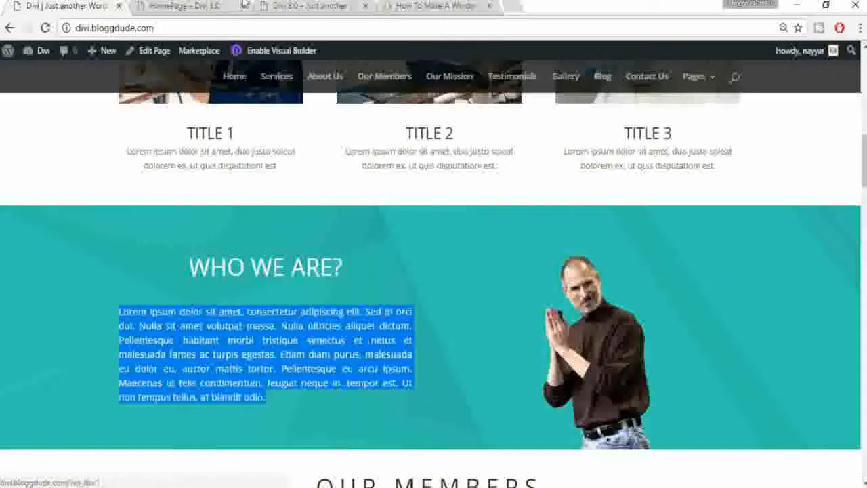
pyautogui.click(215, 6)
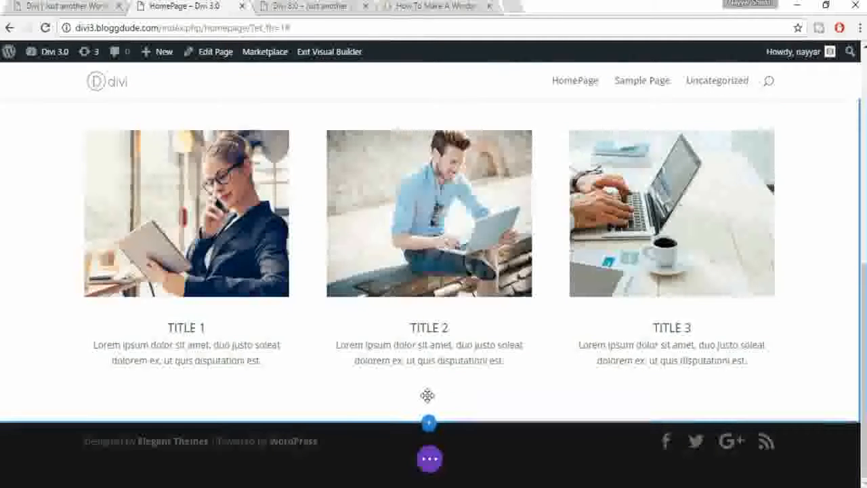
pyautogui.click(423, 462)
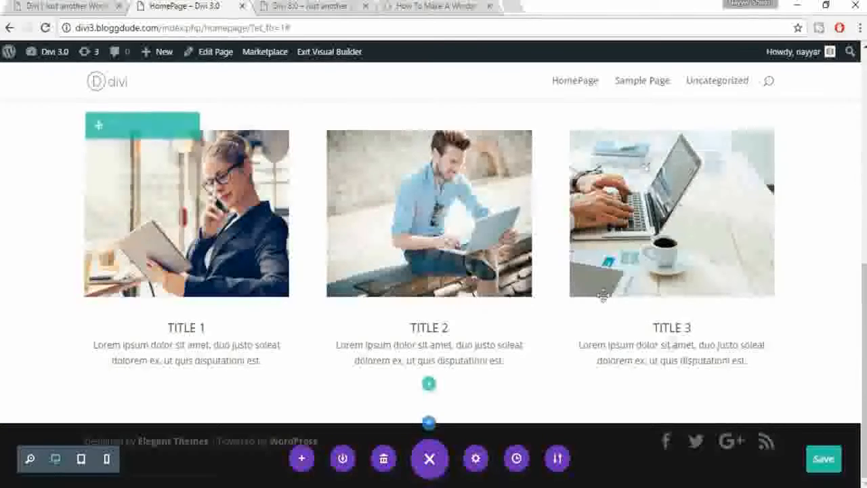
pyautogui.scroll(2, 762, 298)
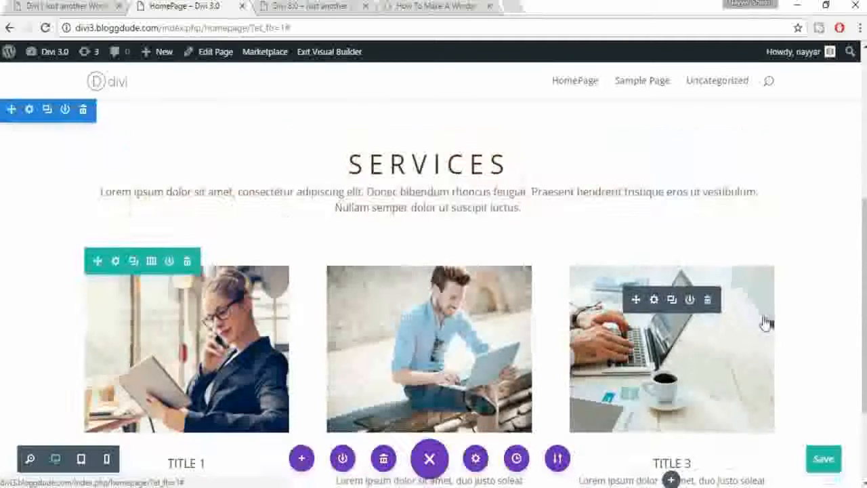
pyautogui.scroll(-2, 764, 324)
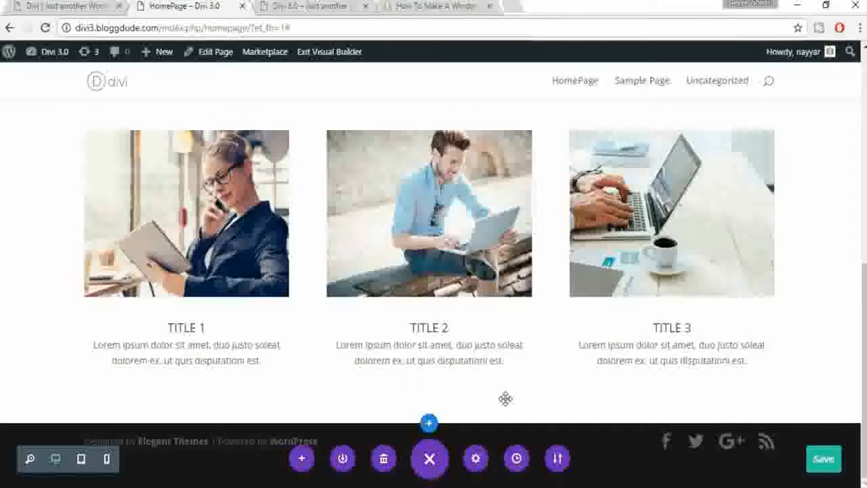
pyautogui.scroll(4, 505, 399)
pyautogui.scroll(-4, 506, 402)
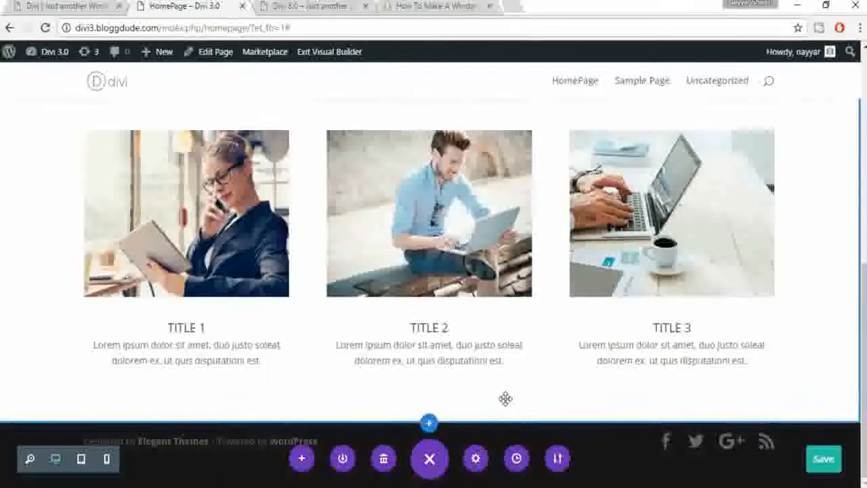
pyautogui.moveTo(488, 378)
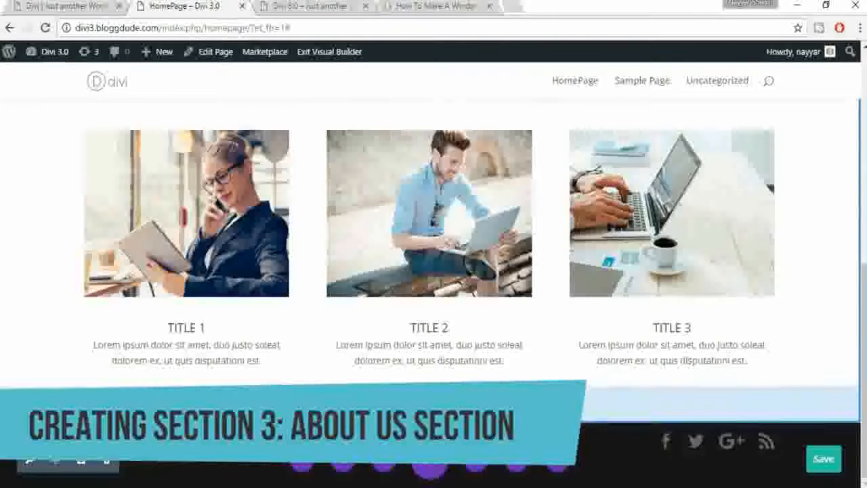
# Step: Insert a Regular section below the services blurbs with a two-column row
pyautogui.click(429, 467)
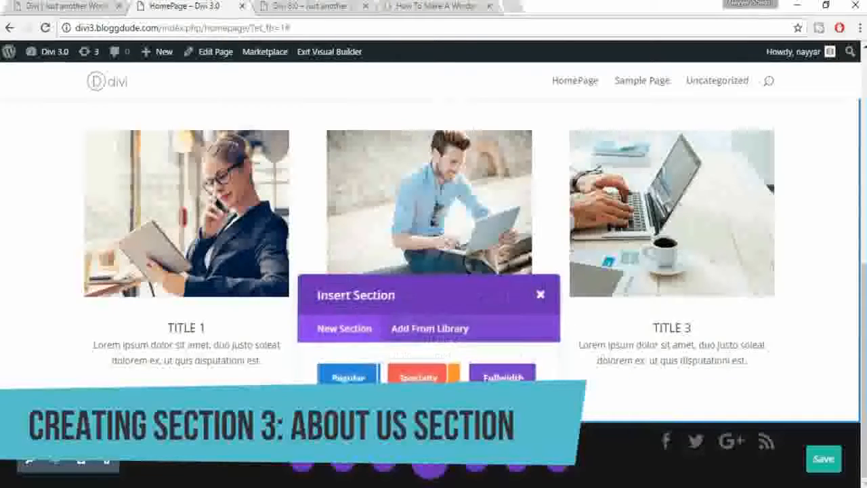
pyautogui.click(340, 378)
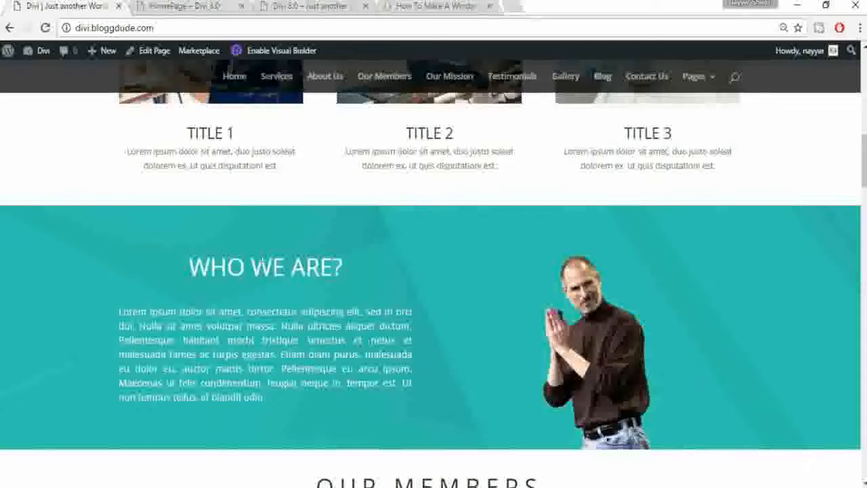
pyautogui.moveTo(177, 263); pyautogui.dragTo(266, 398)
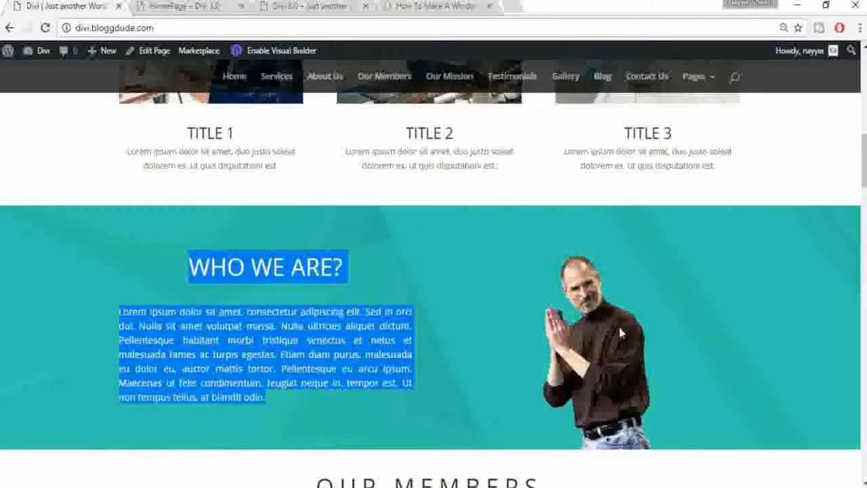
pyautogui.click(182, 6)
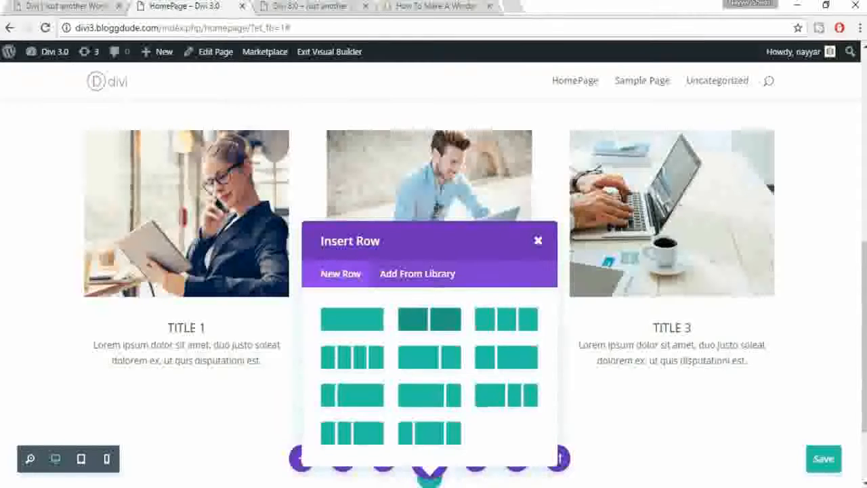
pyautogui.click(444, 328)
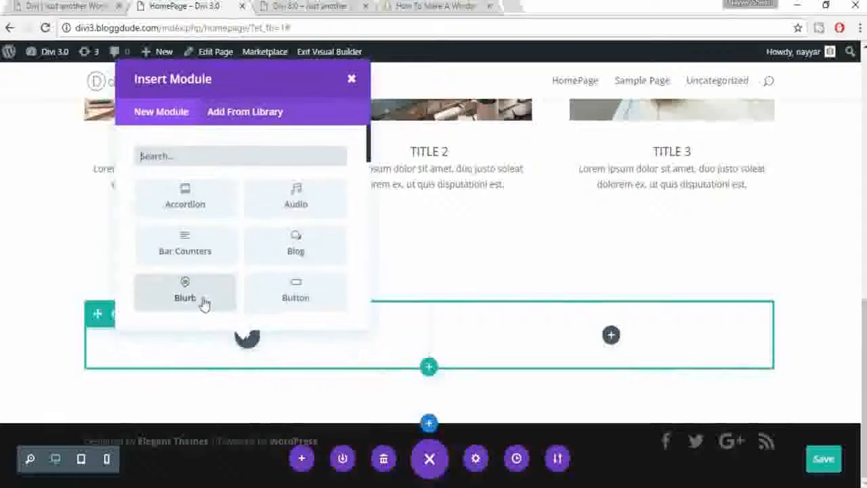
# Step: Review the WHO WE ARE? heading and paragraph on the live site for reference
pyautogui.click(30, 6)
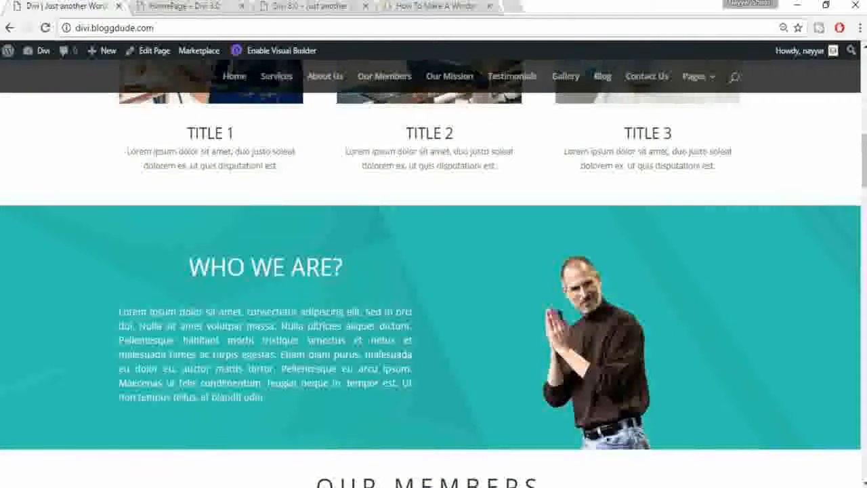
pyautogui.moveTo(184, 271); pyautogui.dragTo(300, 406)
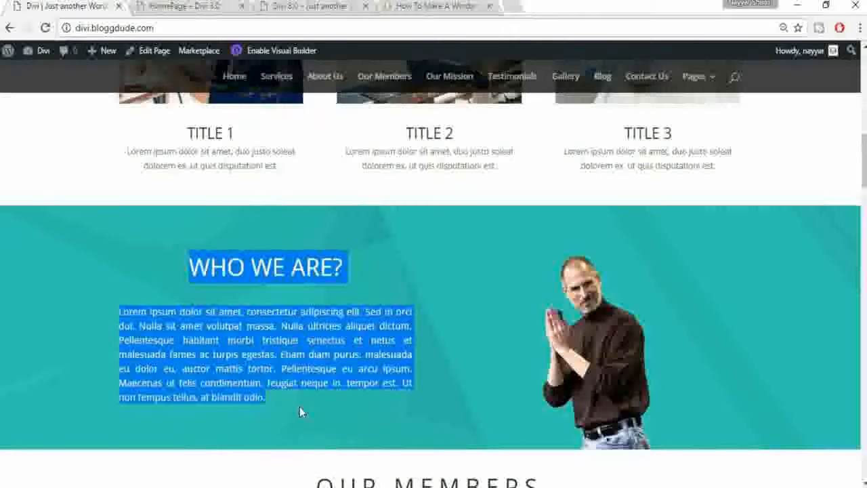
pyautogui.click(293, 384)
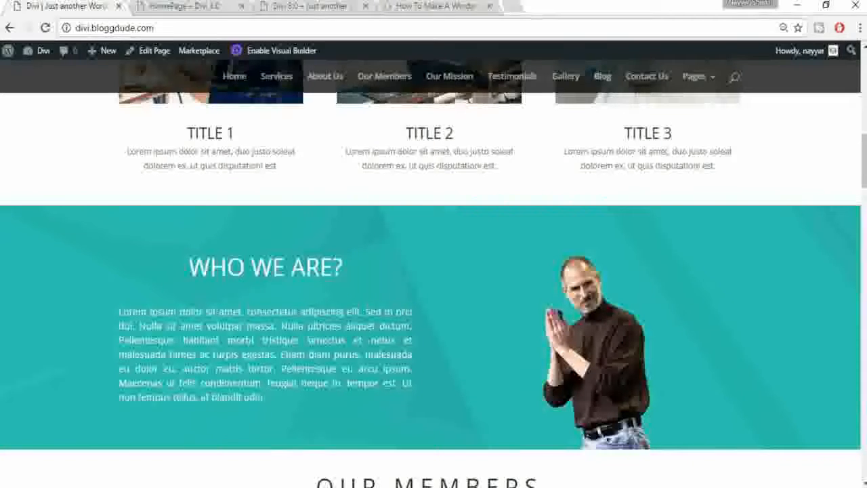
pyautogui.click(211, 5)
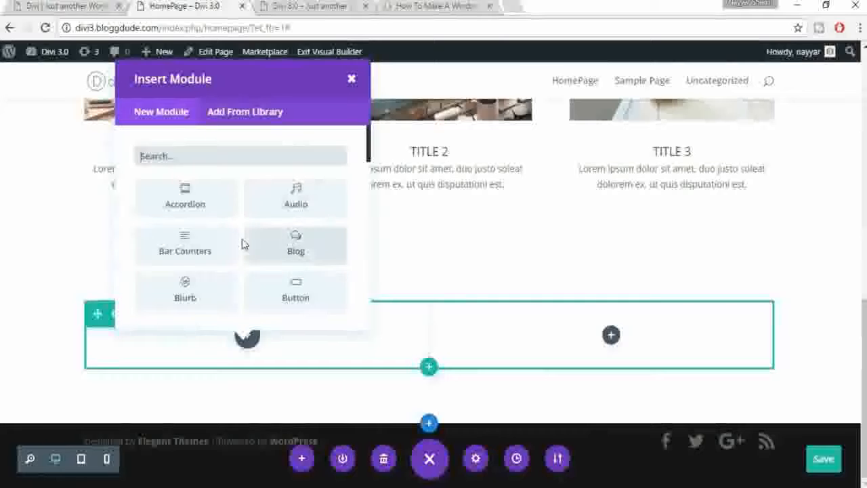
# Step: Add a Call To Action titled WHO WE ARE? with Use Background Color set to NO
pyautogui.scroll(-3, 298, 288)
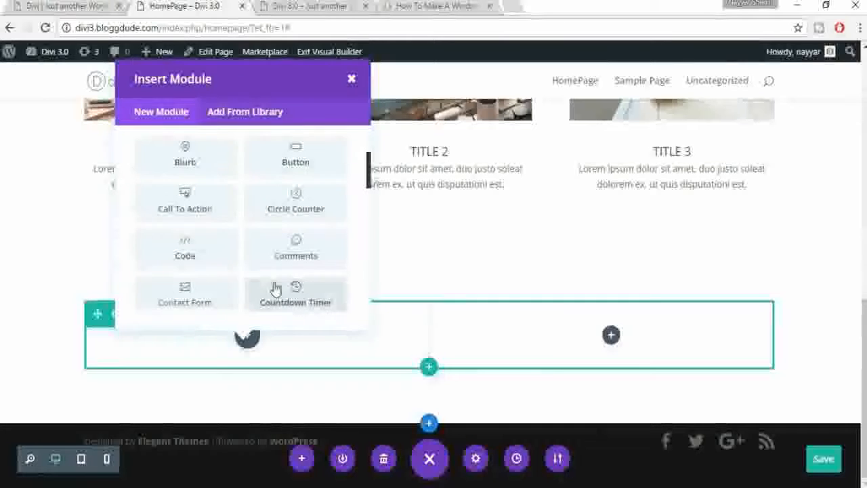
pyautogui.click(180, 202)
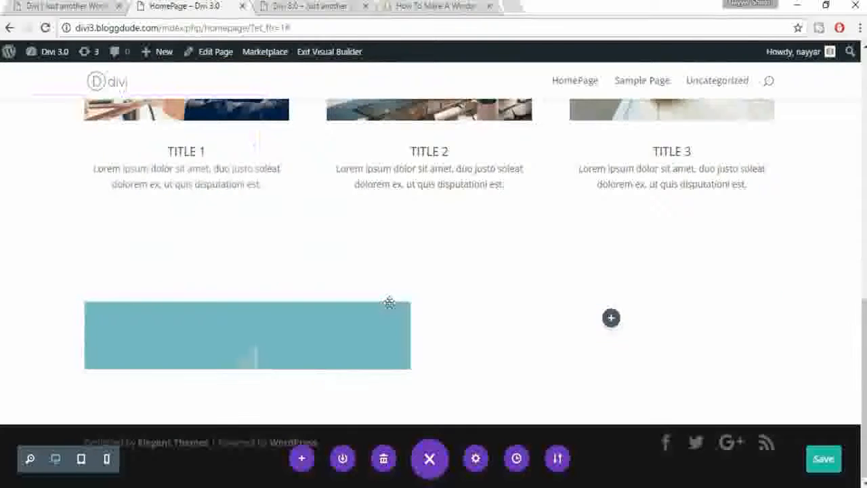
pyautogui.click(34, 5)
pyautogui.tripleClick(239, 261)
pyautogui.hotkey('ctrl', 'c')
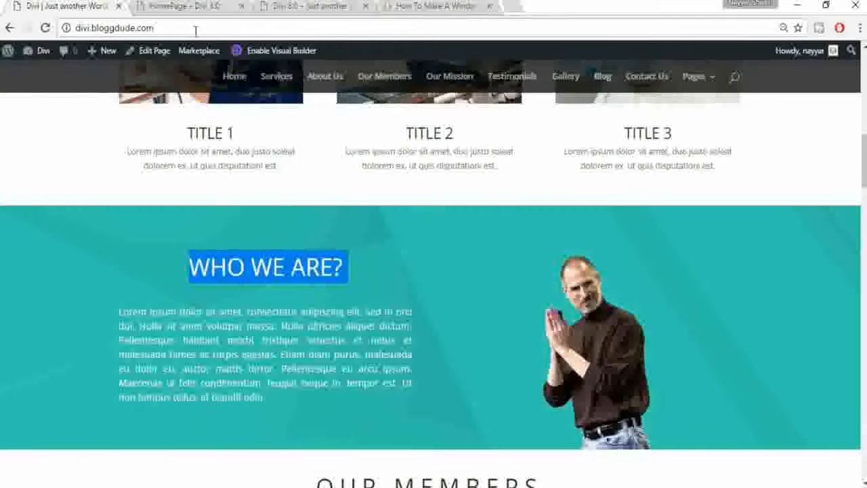
pyautogui.click(195, 7)
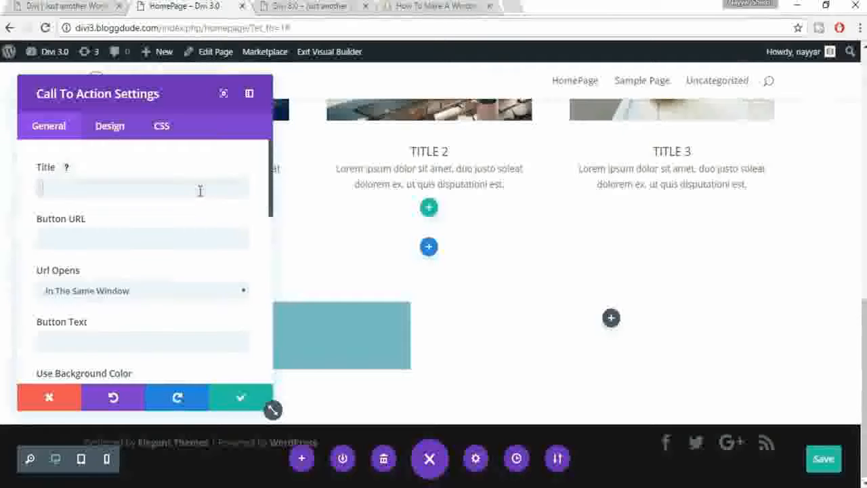
pyautogui.hotkey('ctrl', 'v')
pyautogui.scroll(-5, 244, 291)
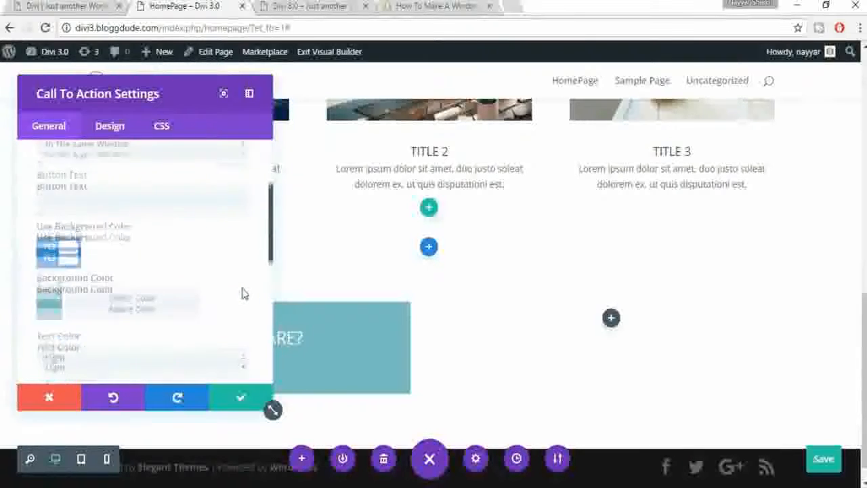
pyautogui.scroll(-2, 244, 293)
pyautogui.scroll(1, 122, 215)
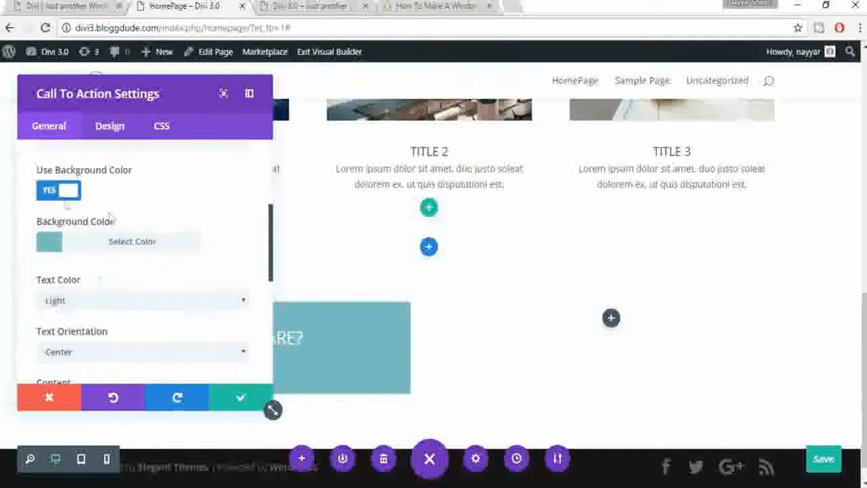
pyautogui.click(49, 192)
# Step: Paste the live site's Lorem ipsum paragraph into the call-to-action Content and save
pyautogui.click(64, 6)
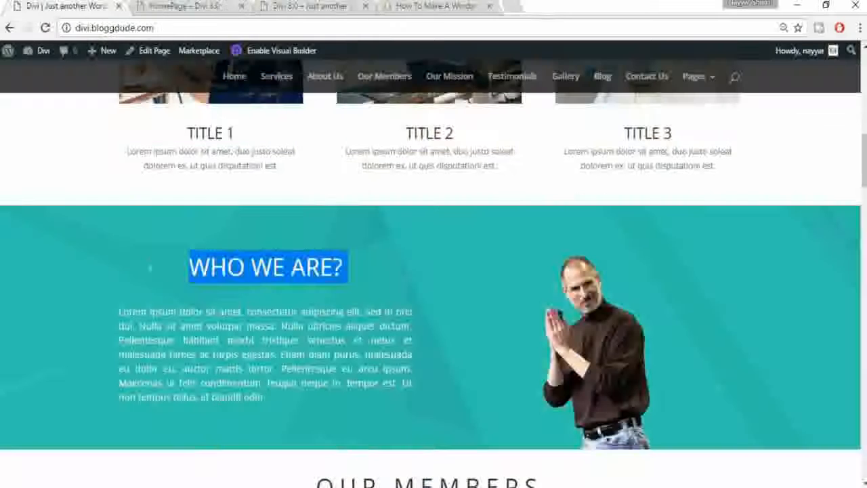
pyautogui.moveTo(119, 311); pyautogui.dragTo(266, 397)
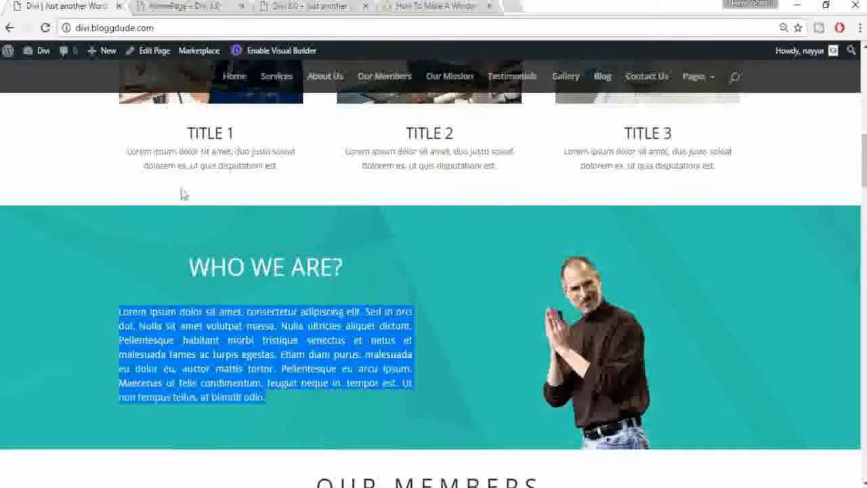
pyautogui.click(172, 5)
pyautogui.scroll(-3, 242, 275)
pyautogui.click(163, 319)
pyautogui.hotkey('ctrl', 'v')
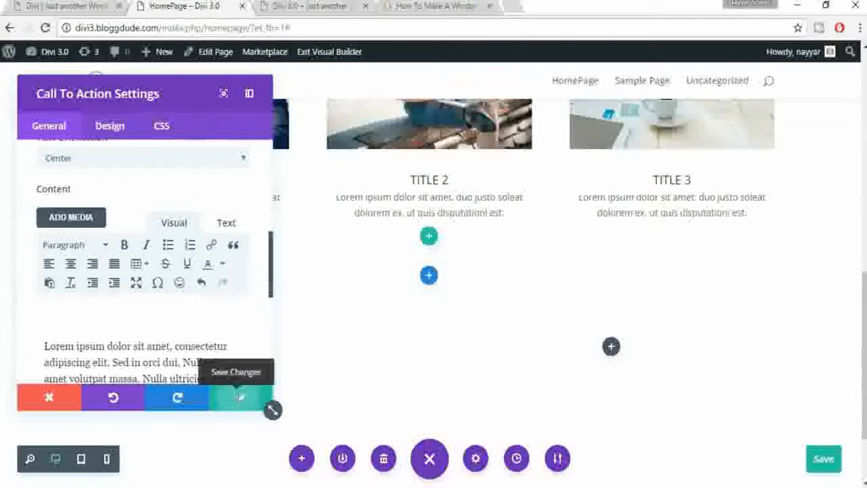
pyautogui.click(239, 400)
pyautogui.scroll(-2, 257, 294)
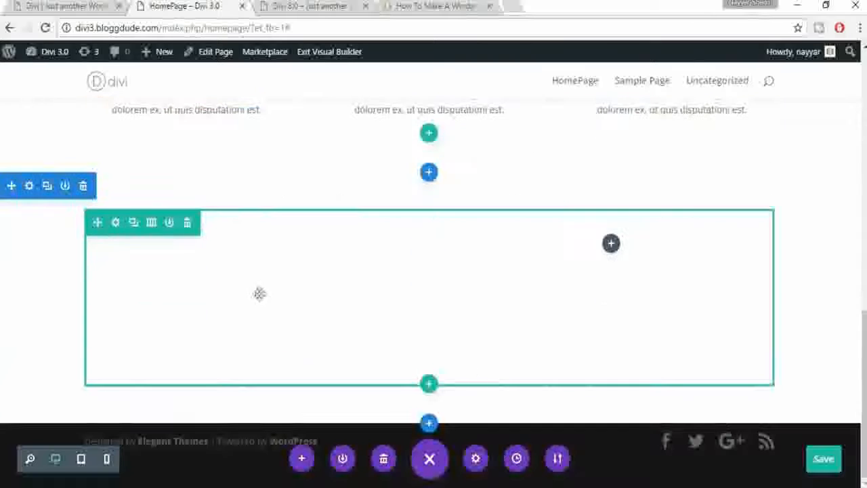
# Step: Set geometric-bg-teal.jpg as the new section's background image and save the section settings
pyautogui.click(49, 4)
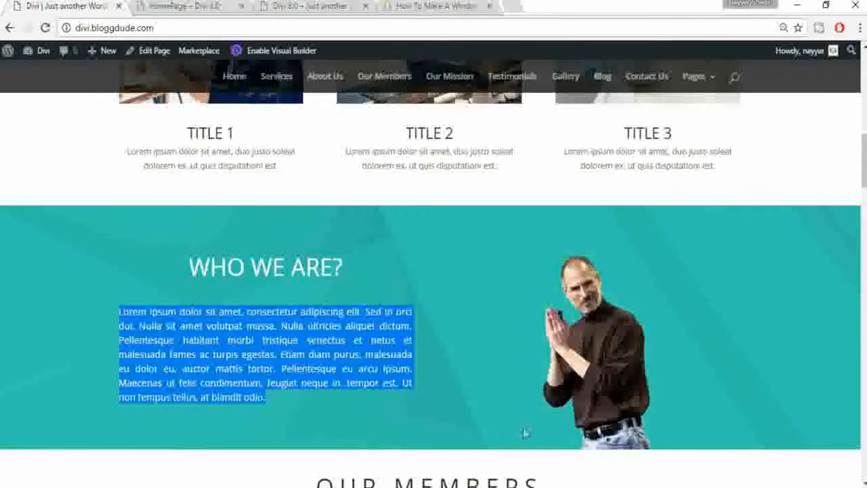
pyautogui.click(155, 6)
pyautogui.click(236, 398)
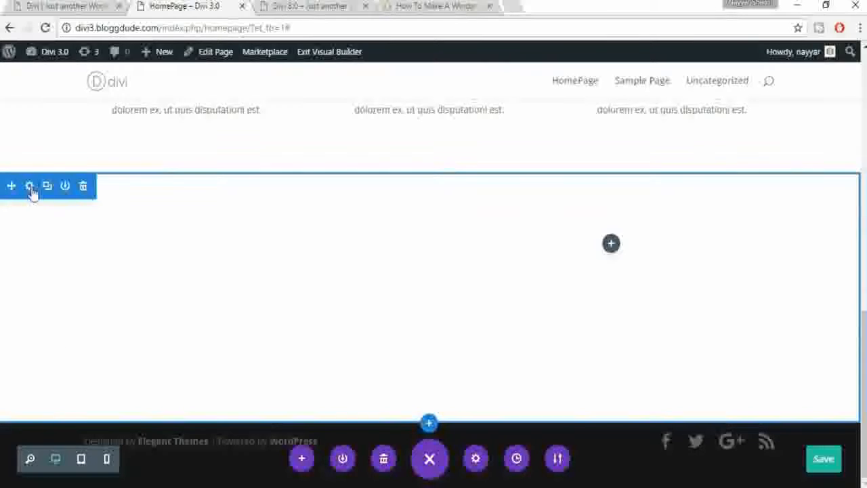
pyautogui.click(30, 188)
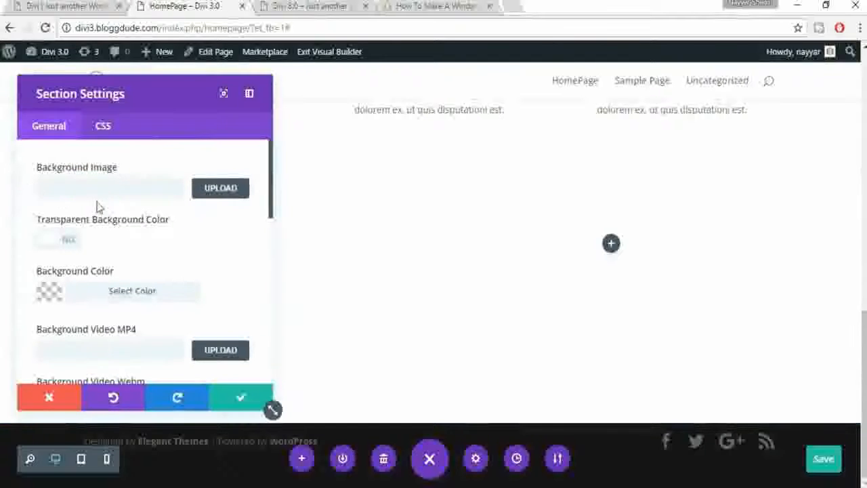
pyautogui.click(205, 190)
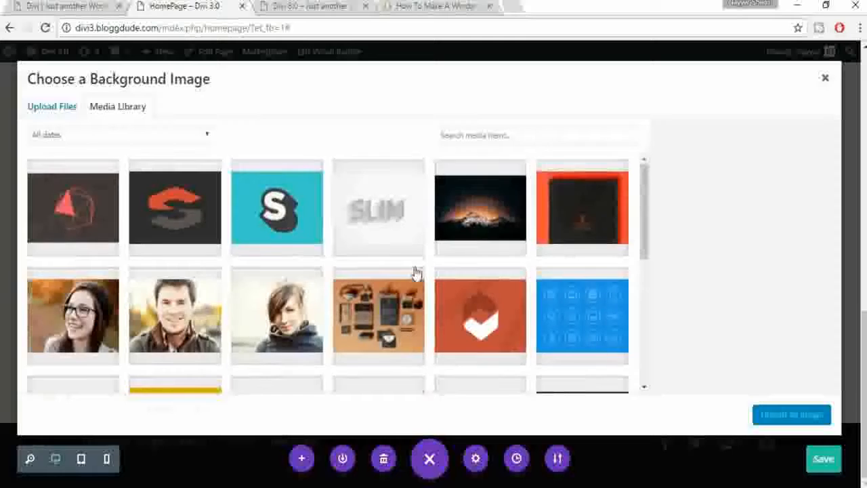
pyautogui.scroll(-1, 412, 271)
pyautogui.click(284, 294)
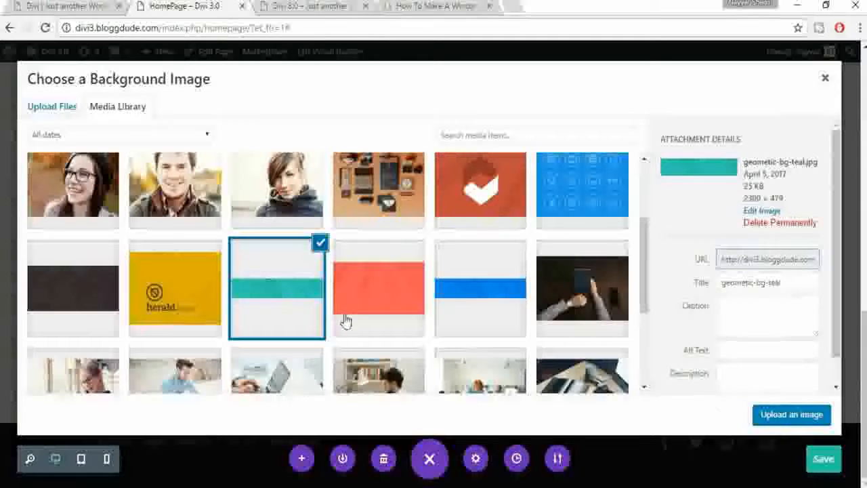
pyautogui.click(789, 415)
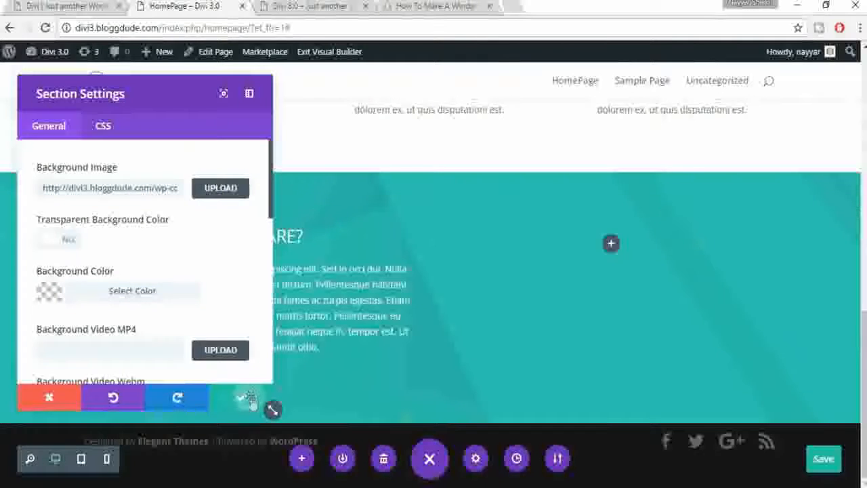
pyautogui.click(245, 397)
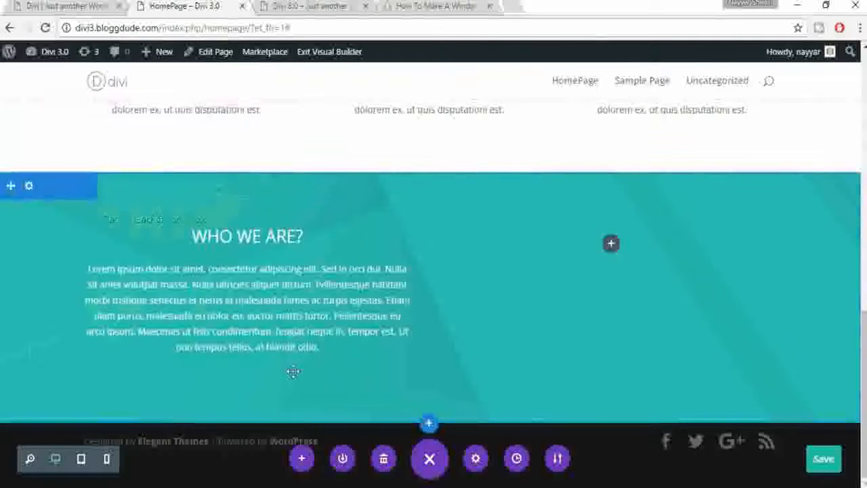
# Step: Justify all of the WHO WE ARE? call-to-action body text
pyautogui.click(36, 6)
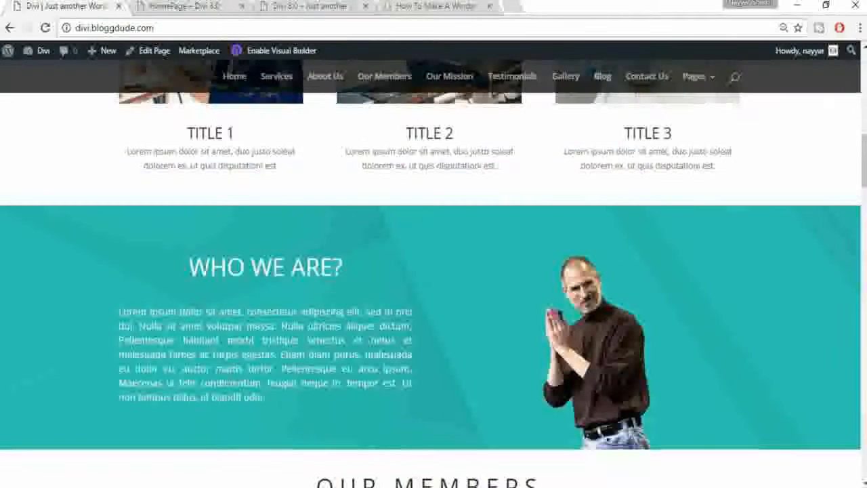
pyautogui.click(162, 6)
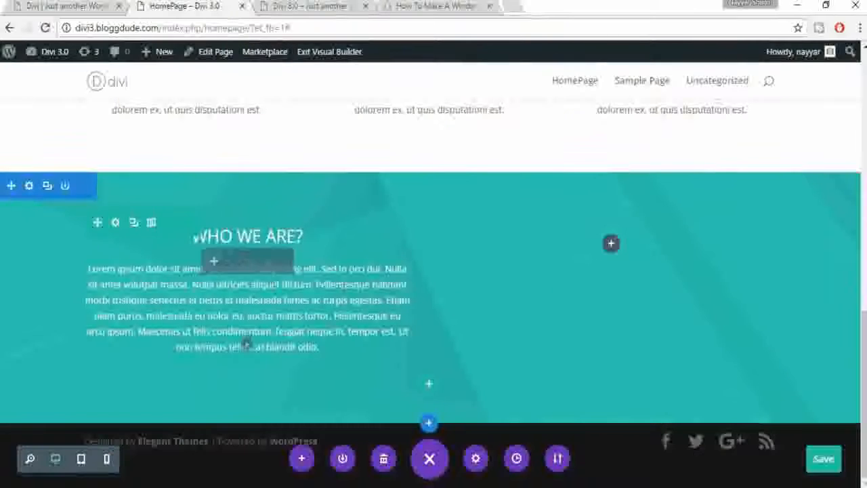
pyautogui.click(82, 5)
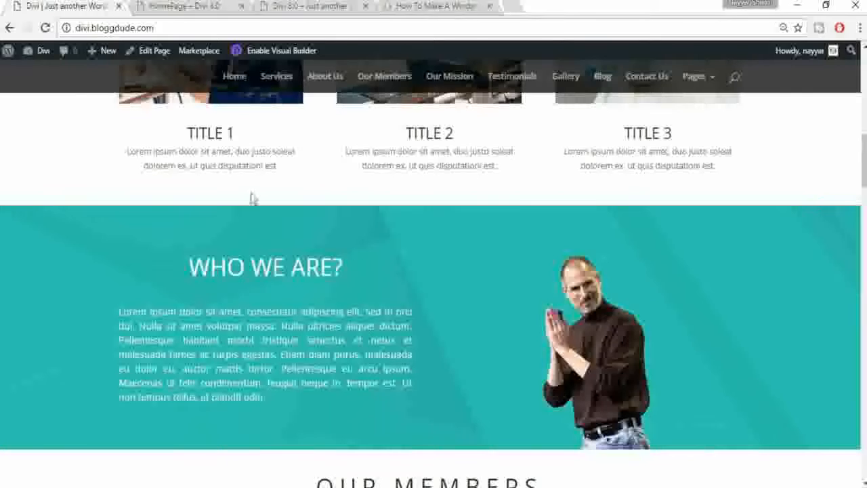
pyautogui.click(181, 6)
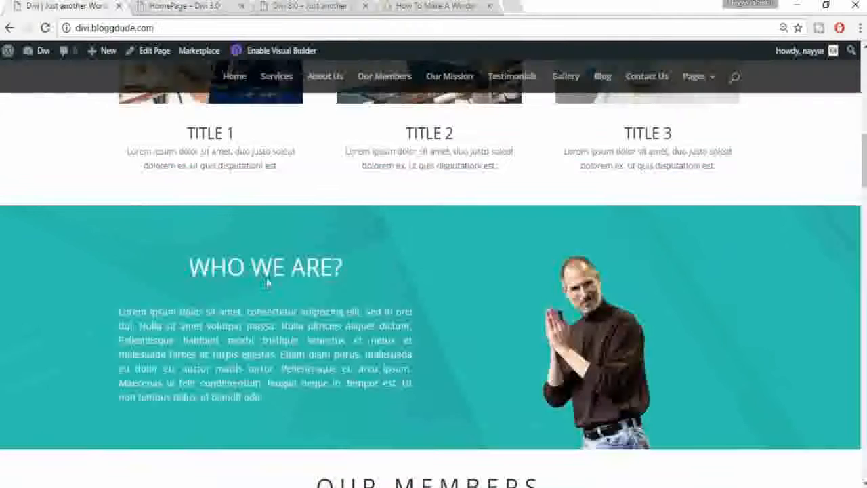
pyautogui.click(164, 5)
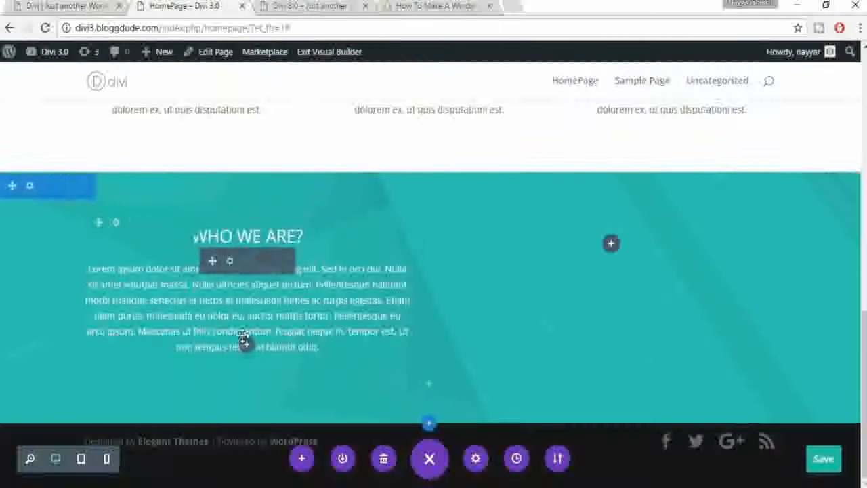
pyautogui.click(230, 261)
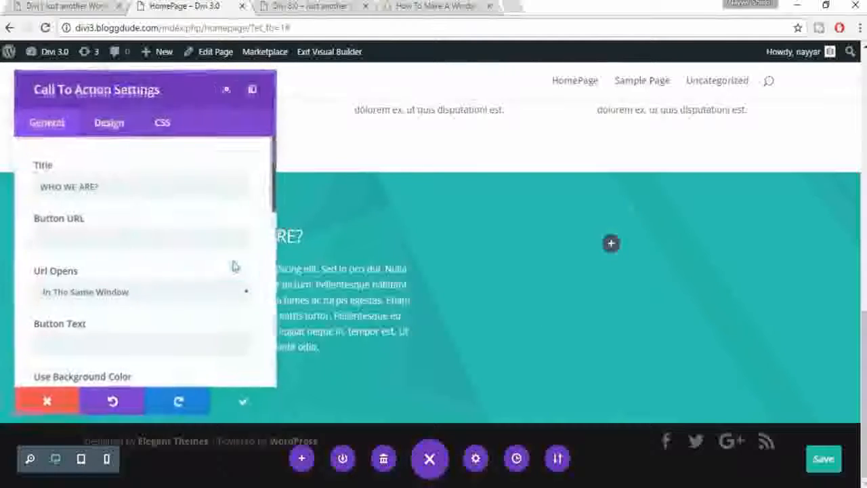
pyautogui.scroll(-5, 175, 238)
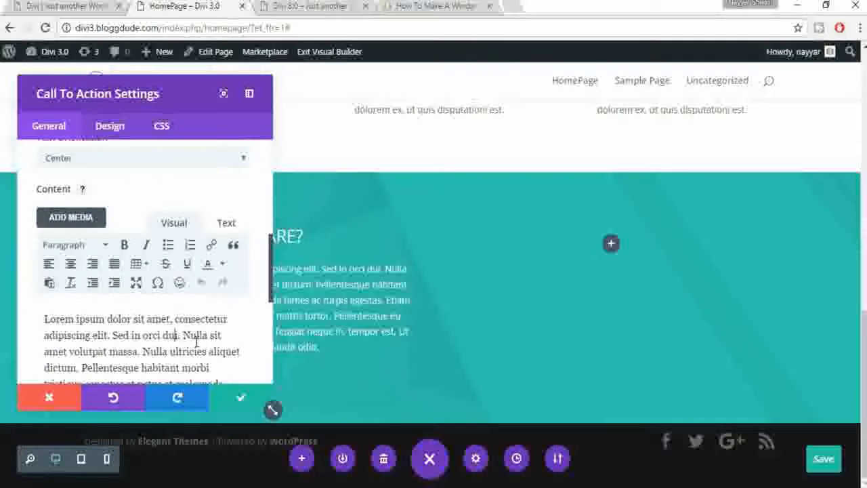
pyautogui.scroll(-1, 197, 342)
pyautogui.hotkey('ctrl', 'a')
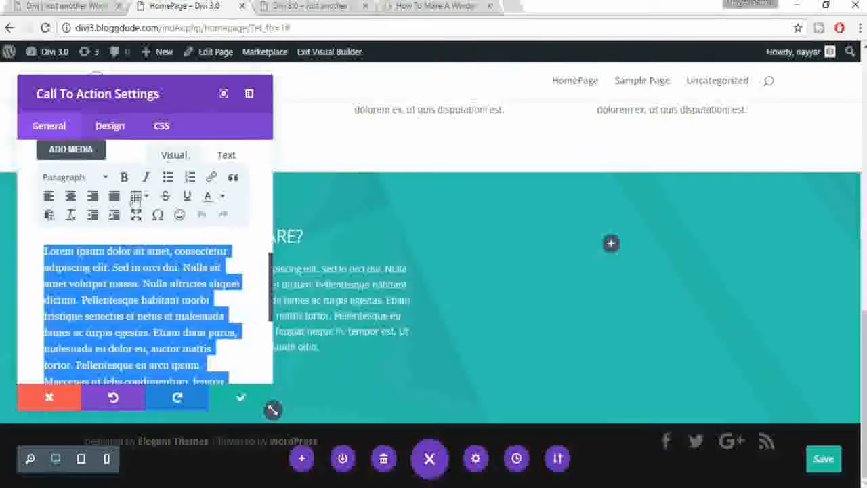
pyautogui.click(115, 198)
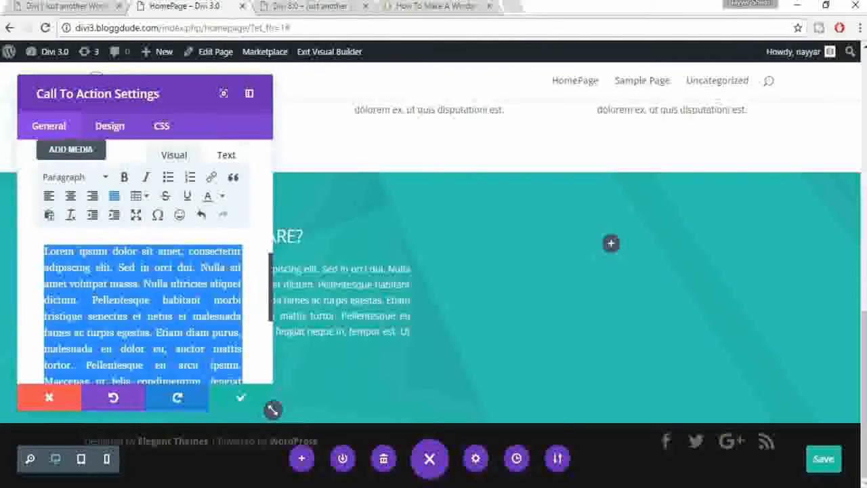
# Step: Set Header Font Size to 40px and Body Font Size to 16px, then save
pyautogui.click(117, 135)
pyautogui.scroll(-2, 105, 265)
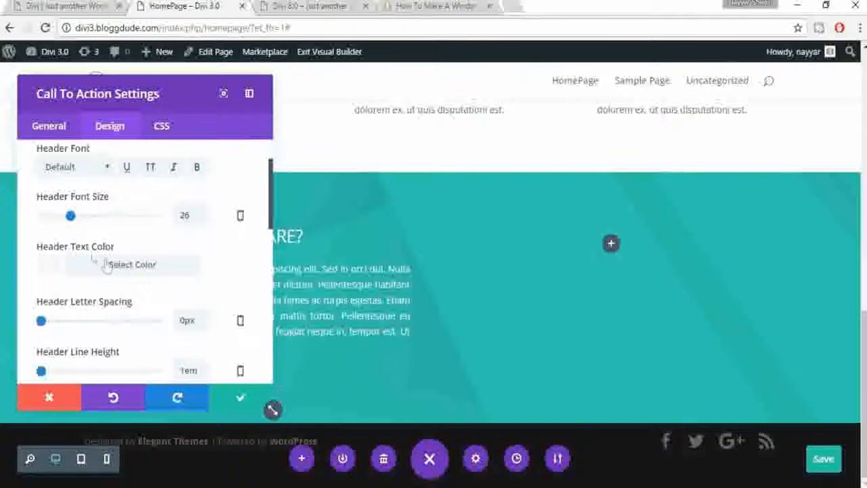
pyautogui.doubleClick(181, 216)
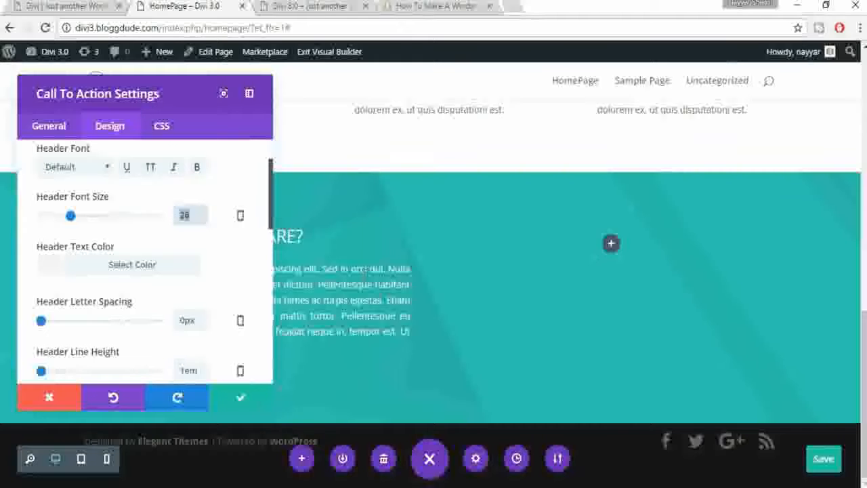
pyautogui.write('40')
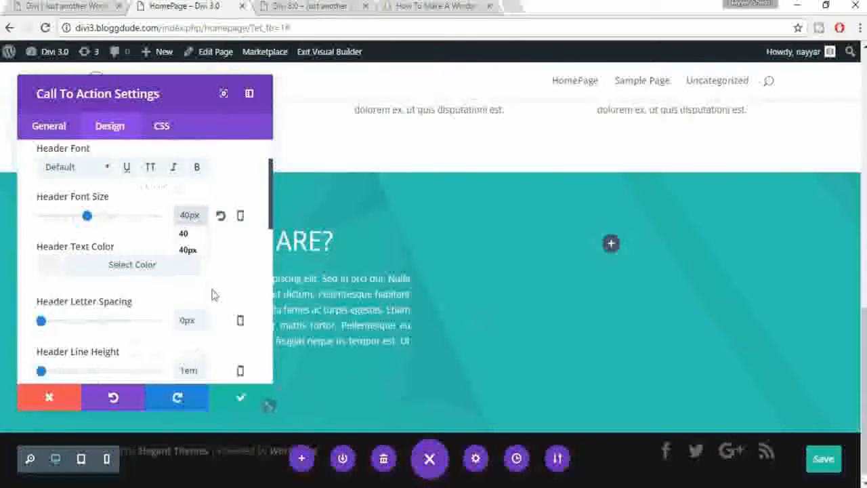
pyautogui.scroll(-1, 213, 294)
pyautogui.click(225, 208)
pyautogui.scroll(-1, 242, 235)
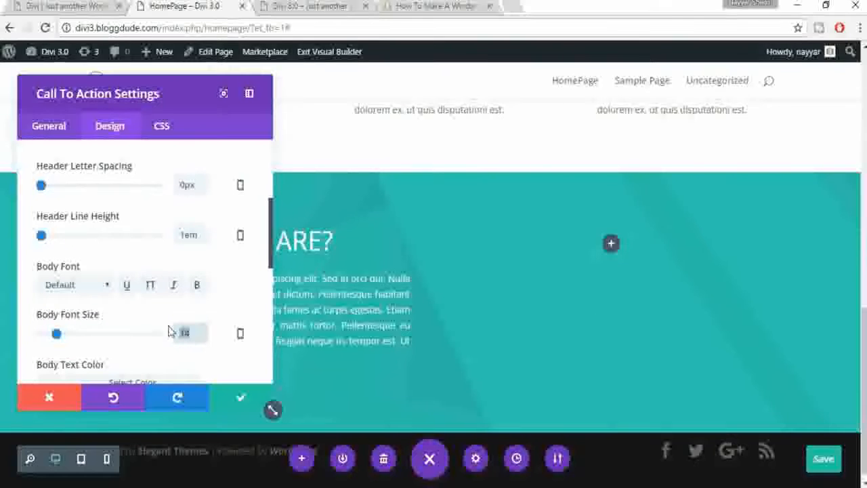
pyautogui.write('16')
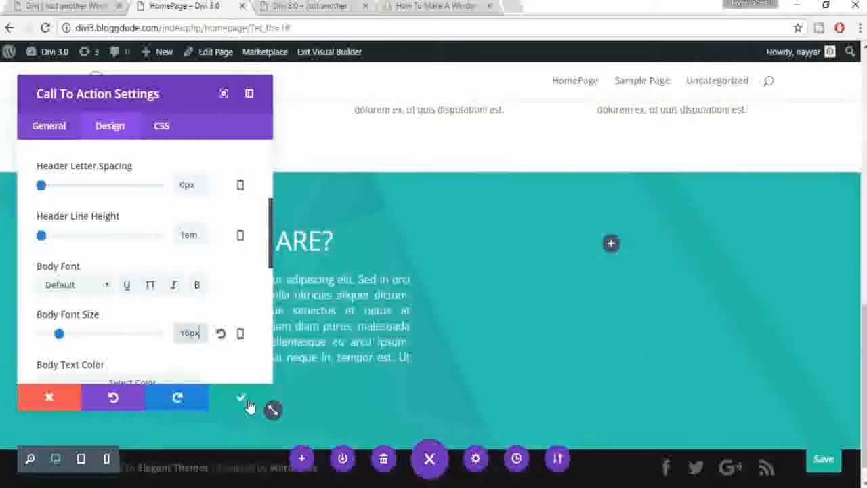
pyautogui.click(243, 399)
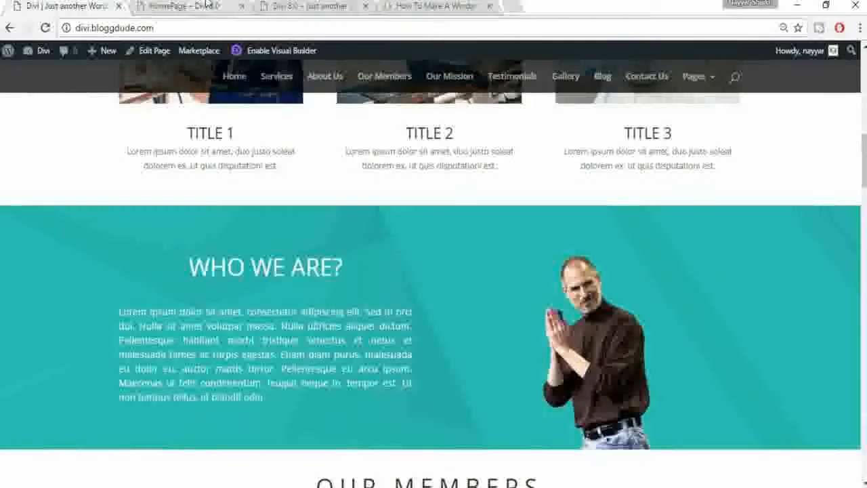
pyautogui.click(207, 5)
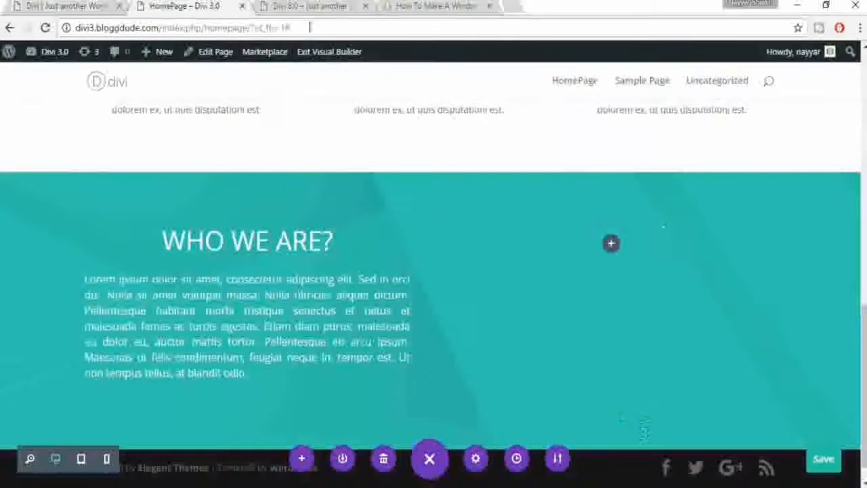
# Step: Add an Image module to the empty right column of the WHO WE ARE? row
pyautogui.click(612, 253)
pyautogui.scroll(-2, 647, 379)
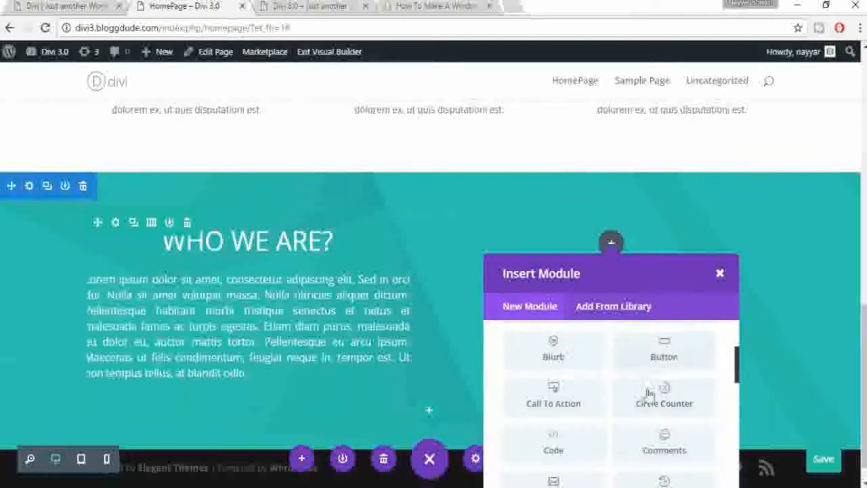
pyautogui.scroll(-4, 650, 383)
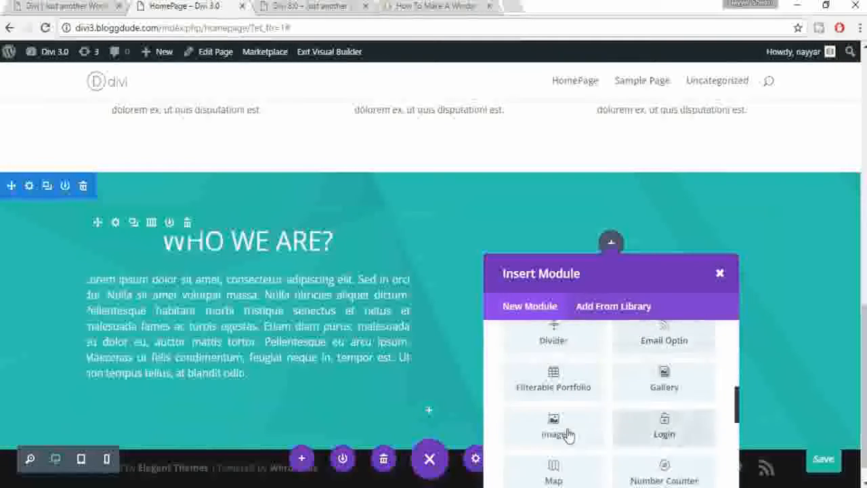
pyautogui.click(567, 435)
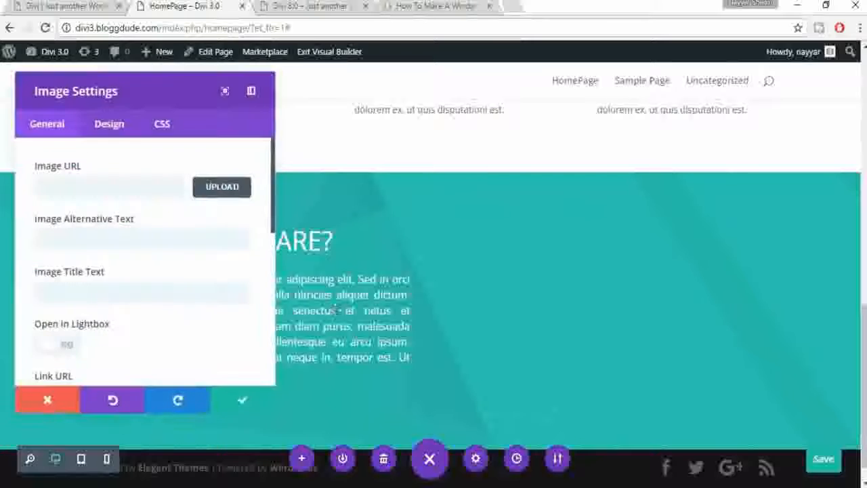
# Step: Set the module's image to About-Us.png from the media library and save the module
pyautogui.click(220, 189)
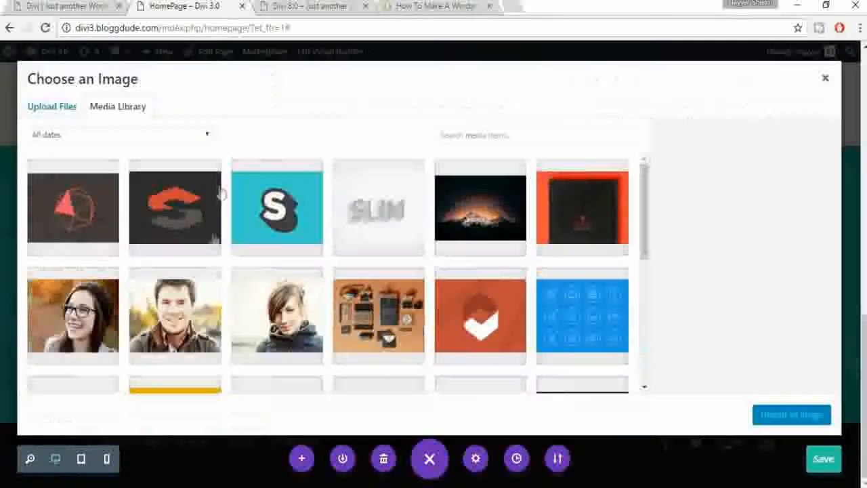
pyautogui.scroll(-3, 416, 330)
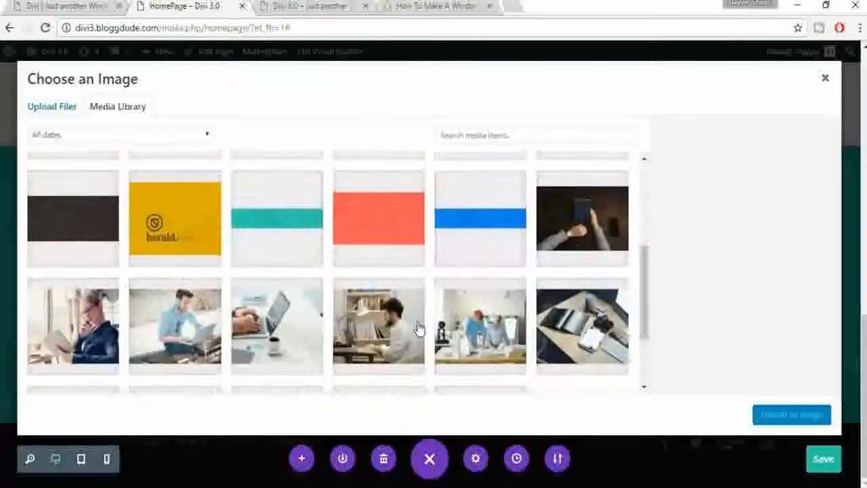
pyautogui.scroll(-2, 417, 329)
pyautogui.click(525, 345)
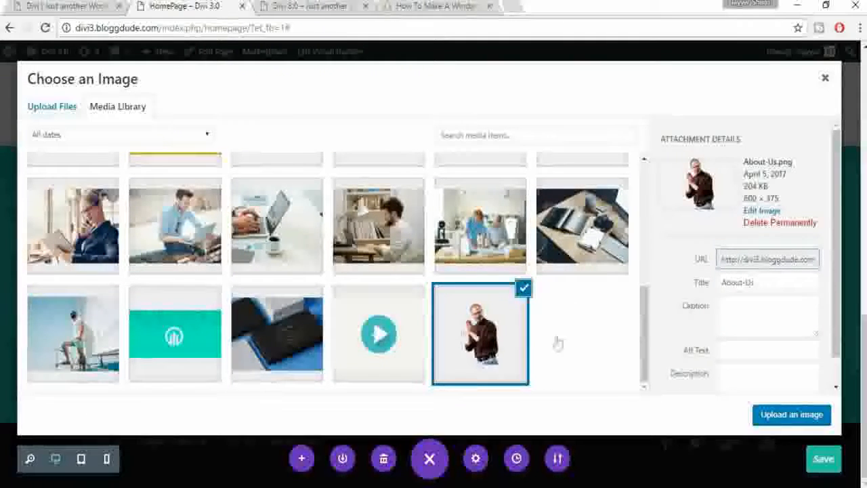
pyautogui.click(776, 420)
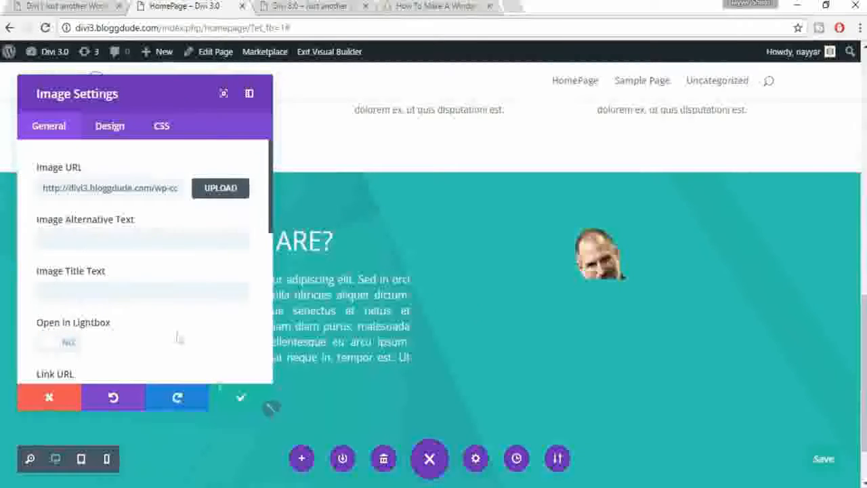
pyautogui.scroll(-2, 155, 296)
pyautogui.scroll(-5, 154, 297)
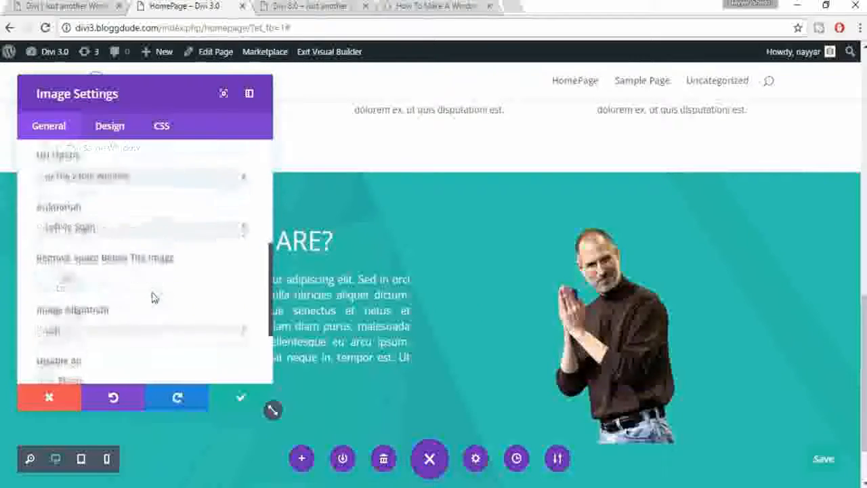
pyautogui.scroll(2, 155, 298)
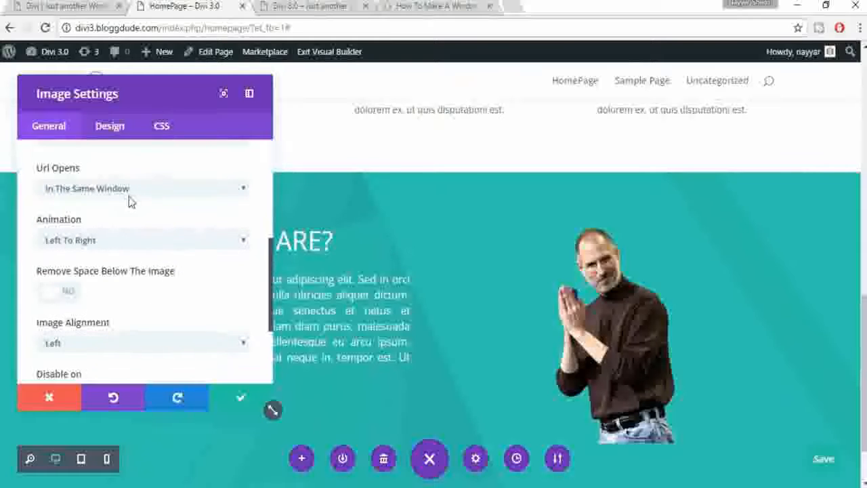
pyautogui.scroll(2, 122, 209)
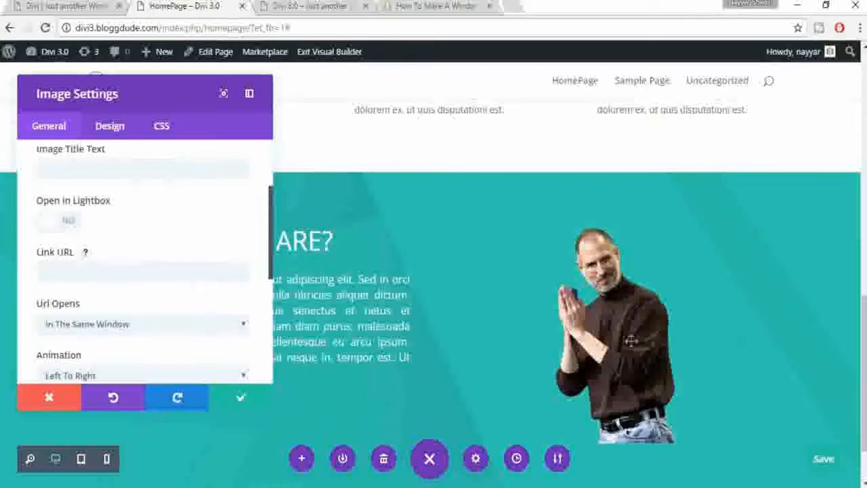
pyautogui.scroll(1, 115, 264)
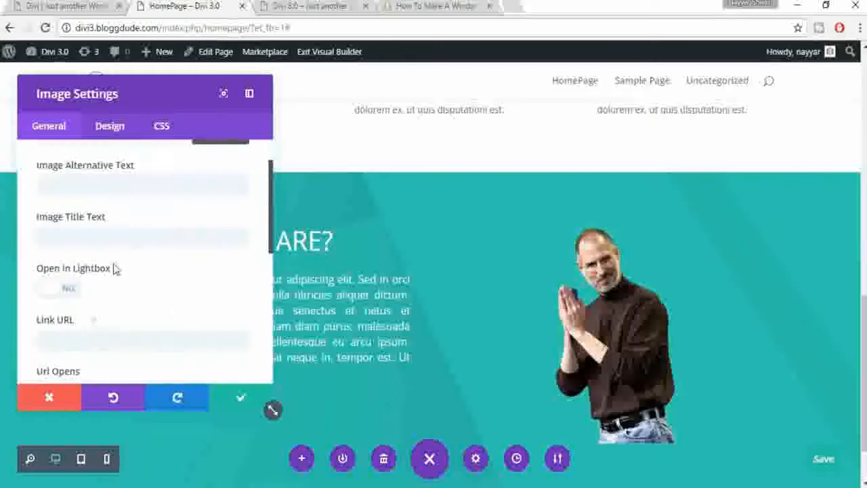
pyautogui.scroll(1, 165, 258)
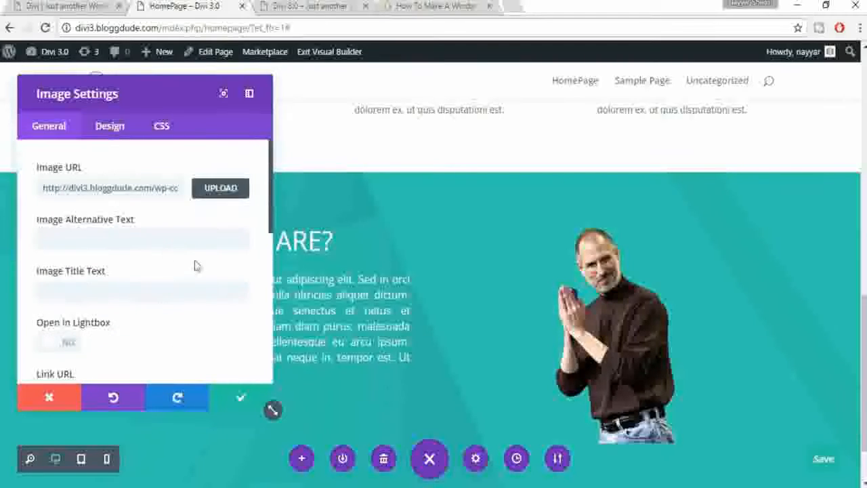
pyautogui.click(242, 400)
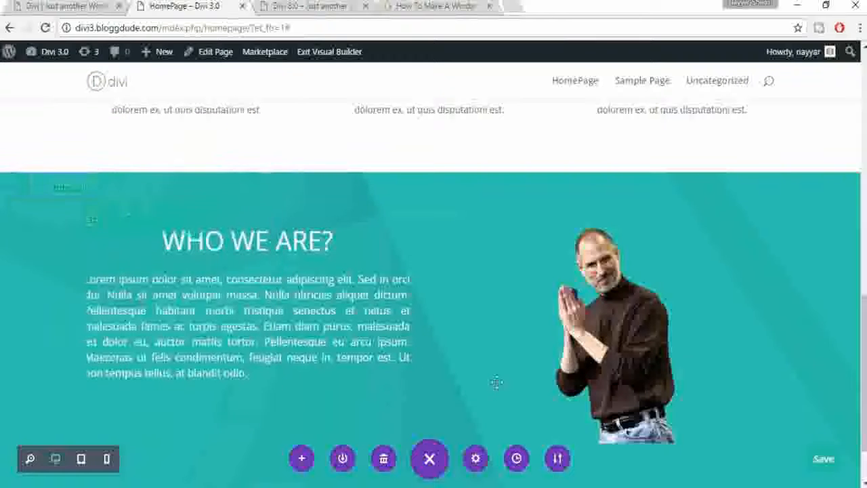
pyautogui.scroll(-1, 679, 366)
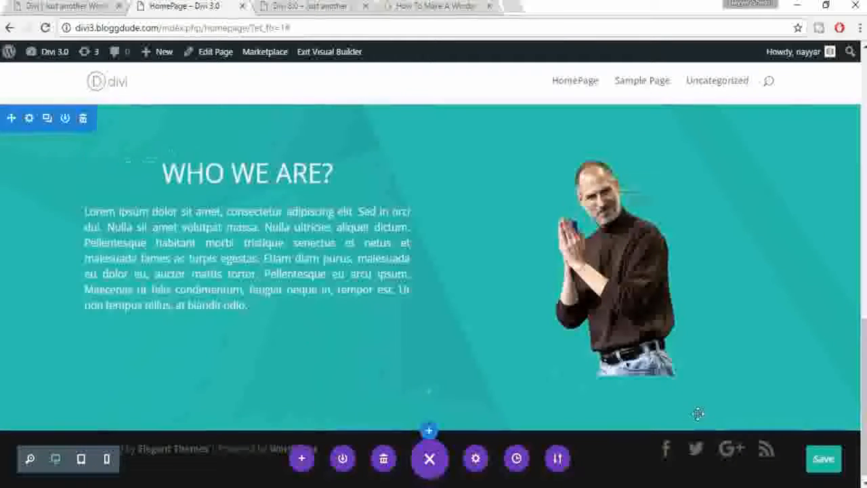
pyautogui.click(43, 6)
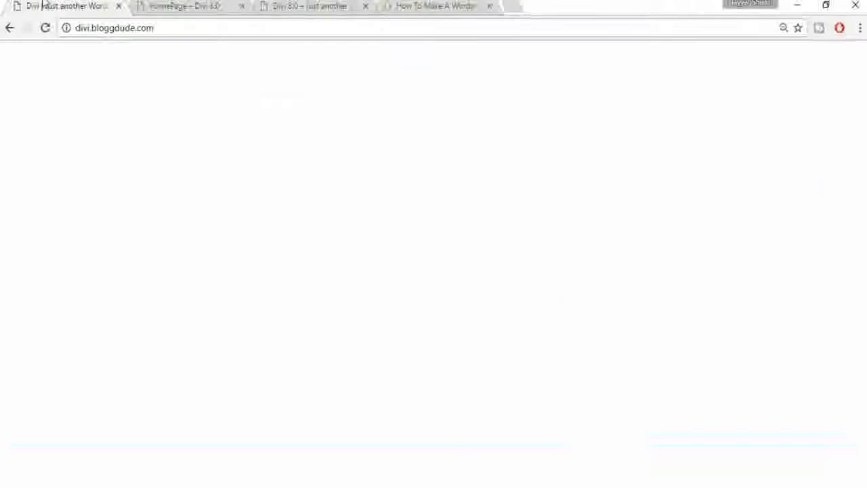
pyautogui.scroll(-1, 663, 322)
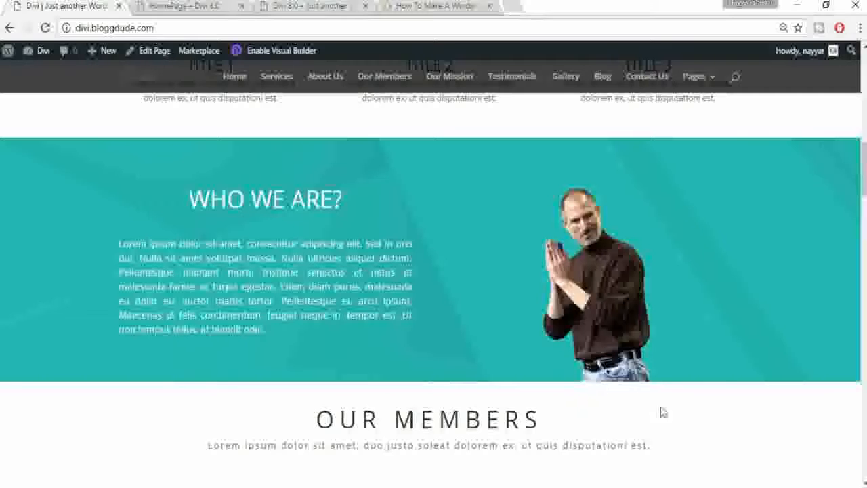
pyautogui.click(176, 5)
pyautogui.scroll(-1, 627, 299)
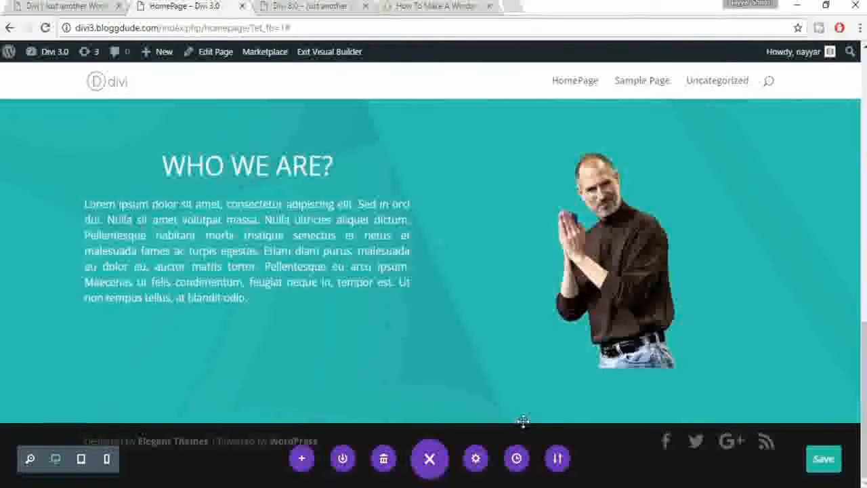
pyautogui.moveTo(524, 419); pyautogui.dragTo(519, 350)
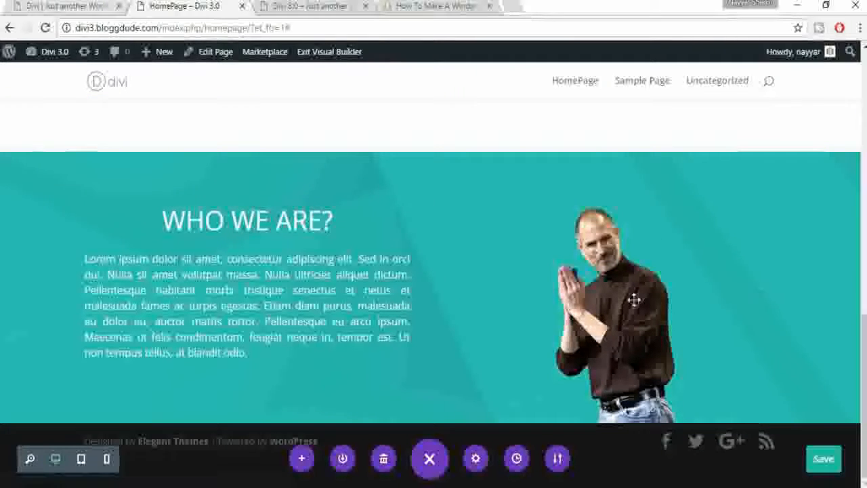
pyautogui.hotkey('ctrl', 'shift', 'Tab')
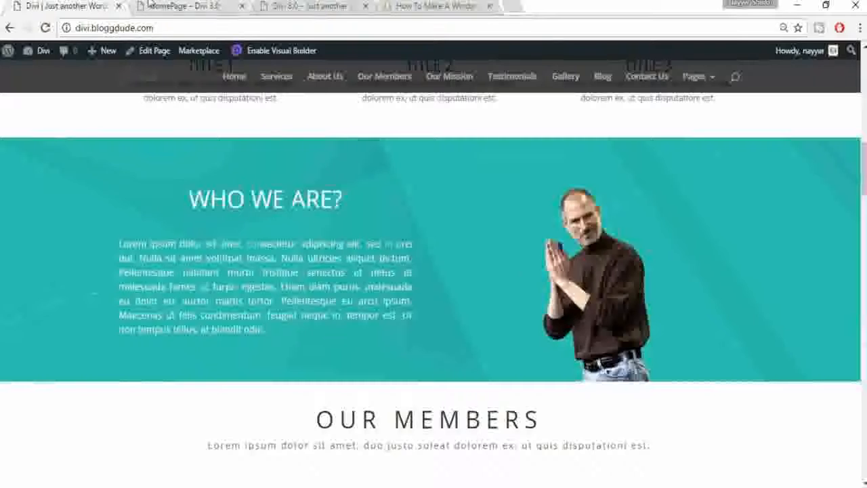
pyautogui.click(179, 6)
pyautogui.click(88, 5)
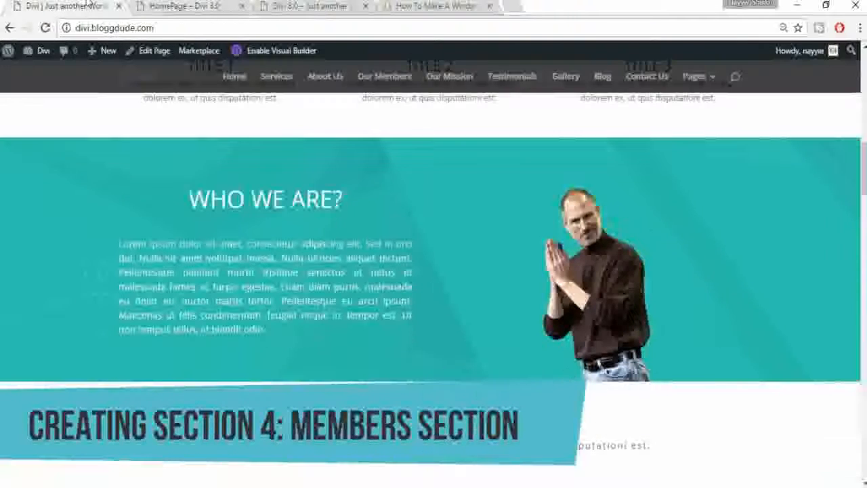
pyautogui.scroll(-3, 542, 369)
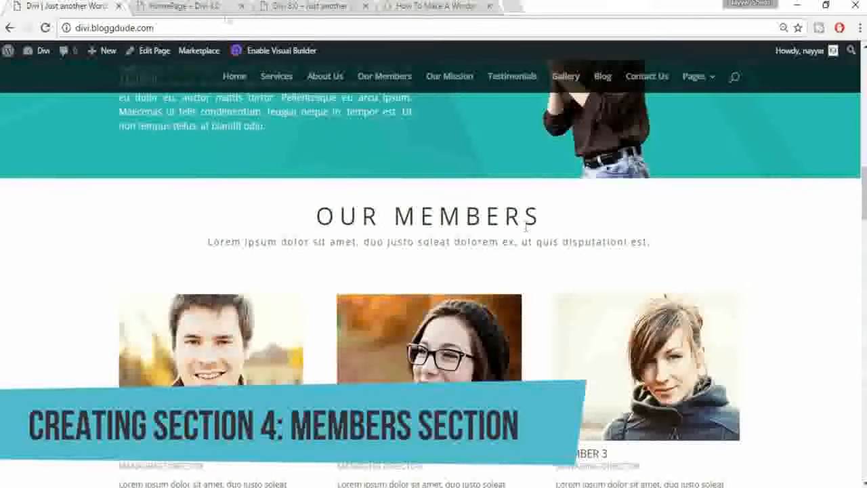
pyautogui.click(183, 6)
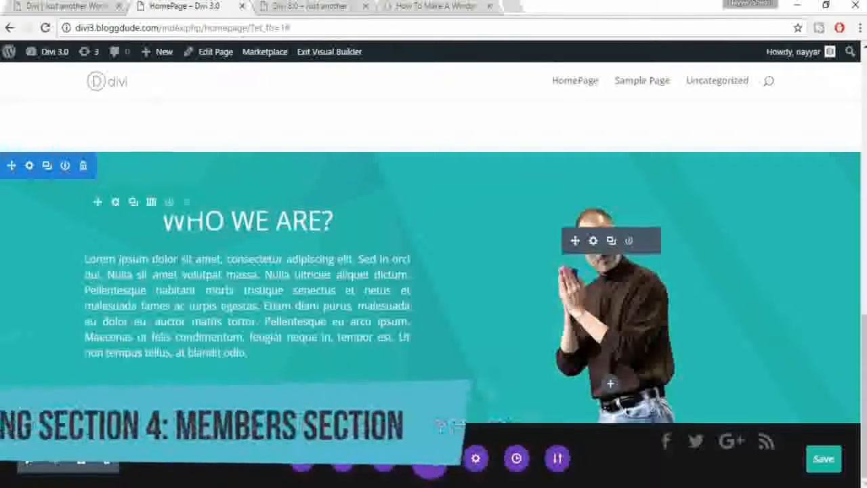
# Step: Insert a Regular section below WHO WE ARE? with a one-column row holding a Call To Action module
pyautogui.click(429, 426)
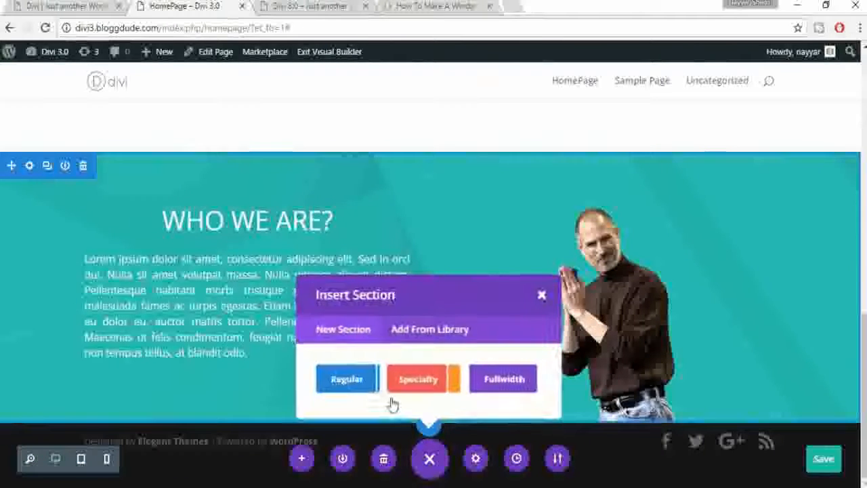
pyautogui.click(339, 382)
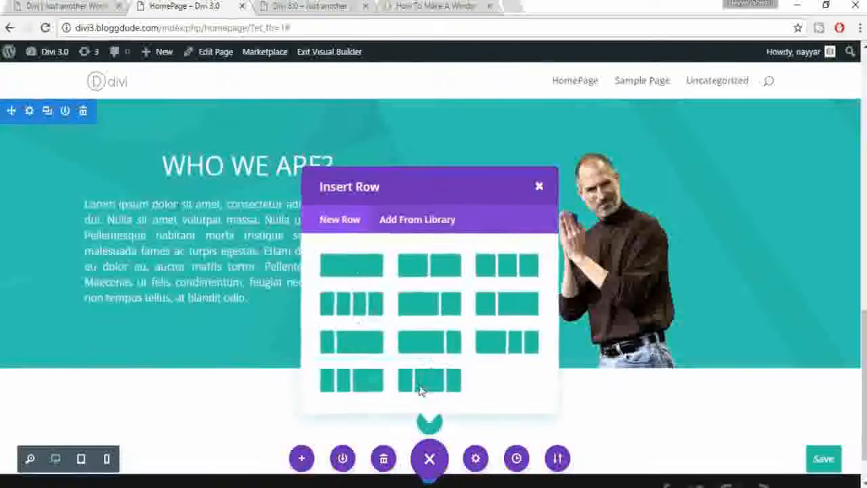
pyautogui.click(348, 266)
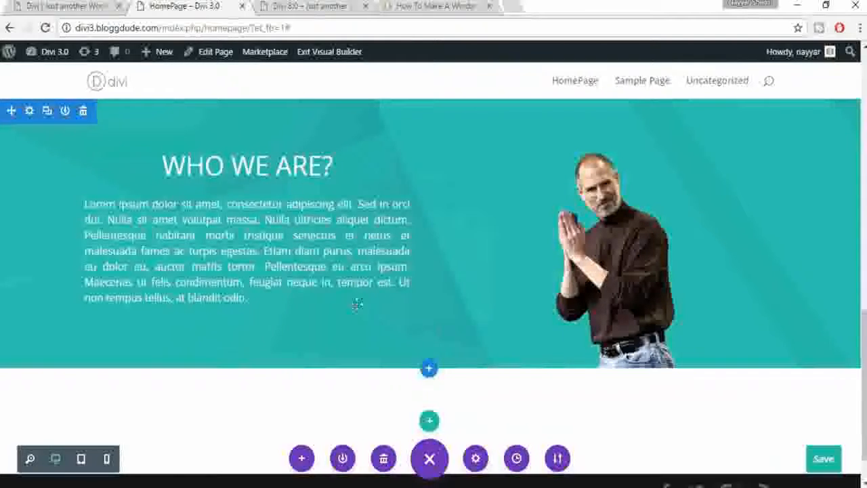
pyautogui.scroll(-1, 386, 366)
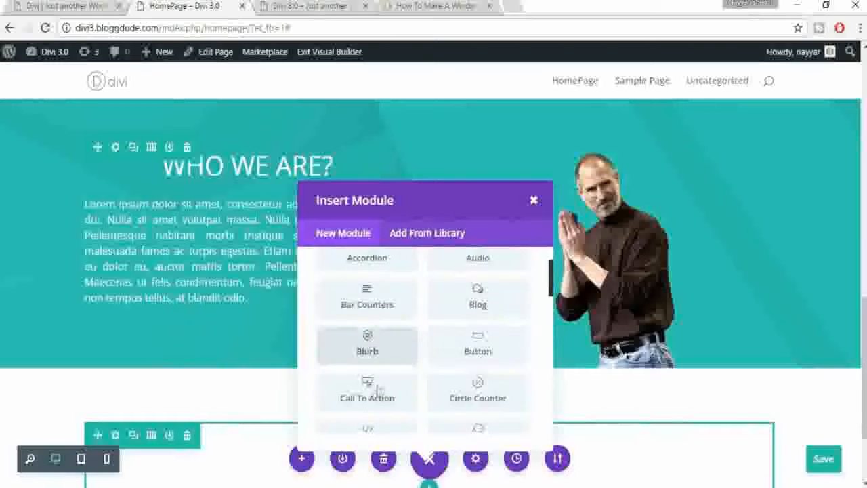
pyautogui.click(371, 392)
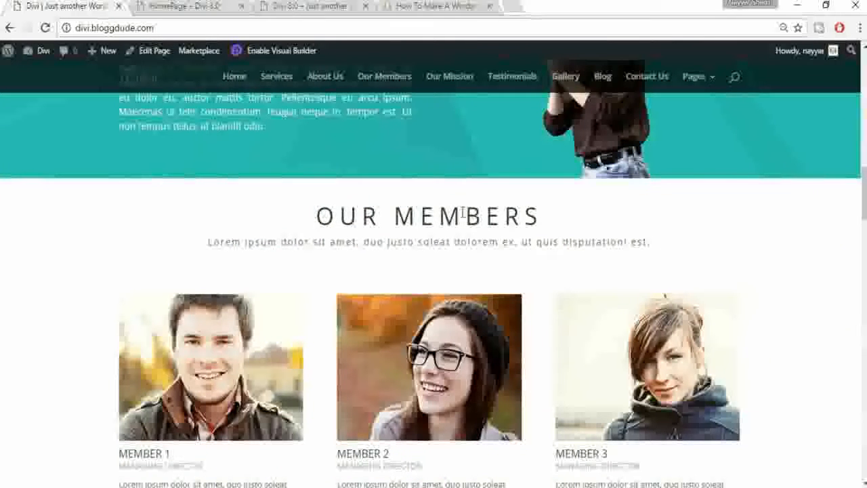
pyautogui.click(203, 7)
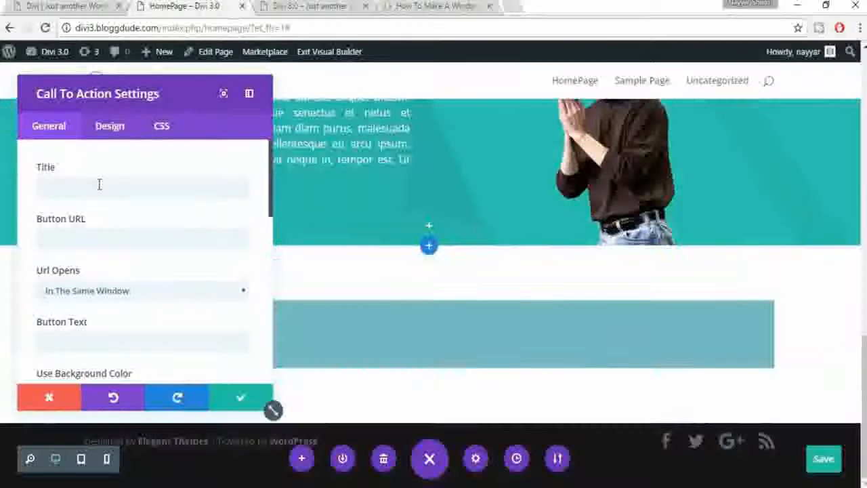
pyautogui.click(99, 184)
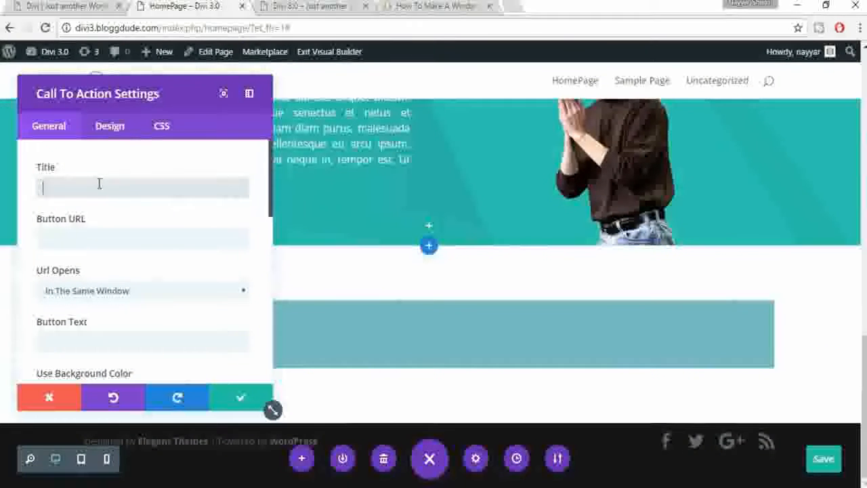
# Step: Title the call-to-action 'OUR MEMBERS', set Use Background Color to NO and Text Color to Dark
pyautogui.write('OUR MEMBERS')
pyautogui.scroll(-5, 85, 186)
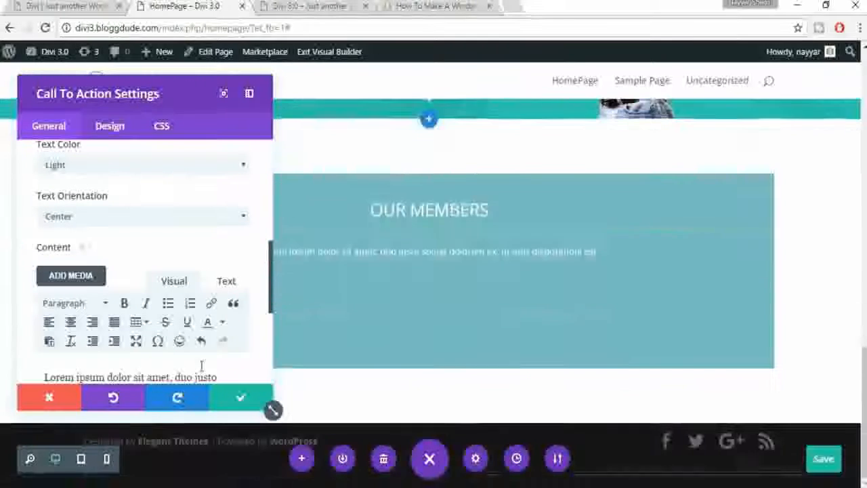
pyautogui.scroll(-2, 174, 218)
pyautogui.scroll(5, 158, 291)
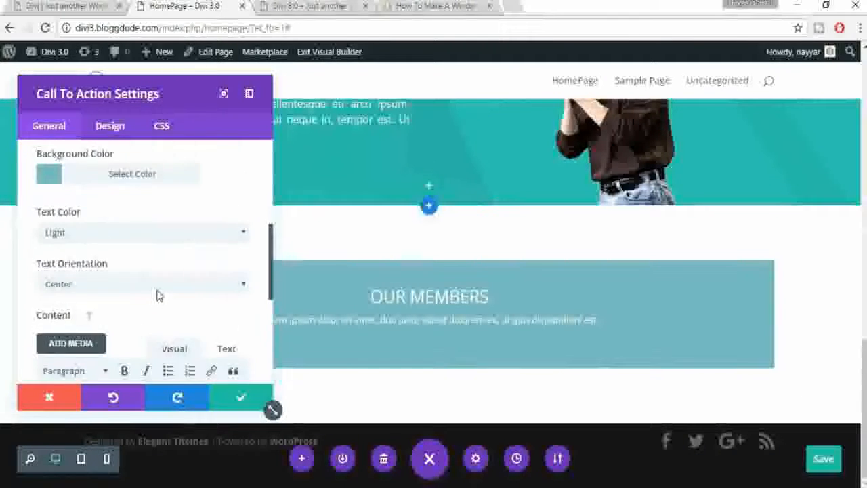
pyautogui.click(45, 192)
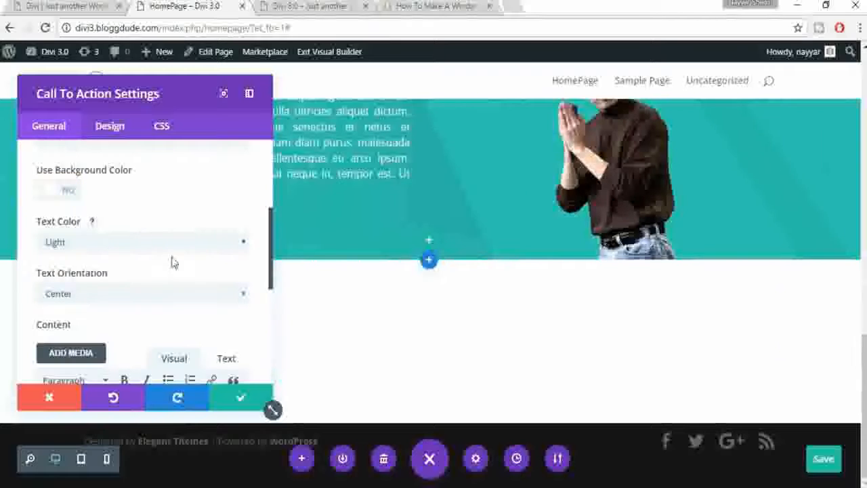
pyautogui.click(113, 250)
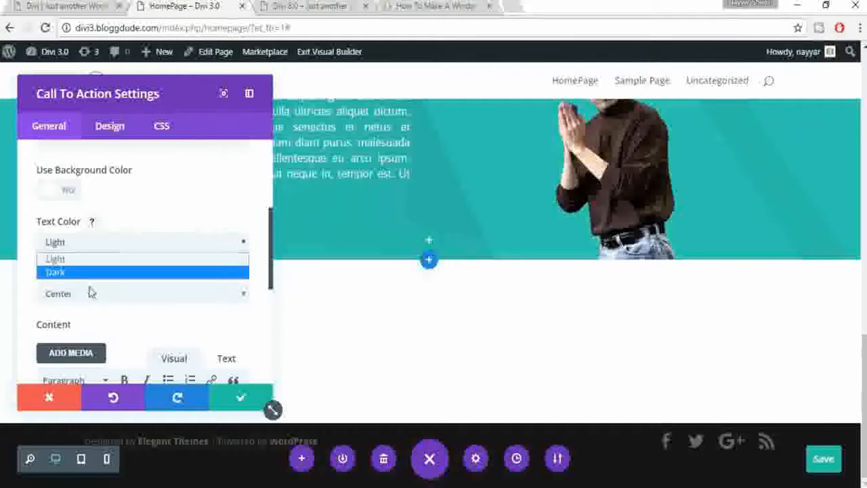
pyautogui.click(86, 273)
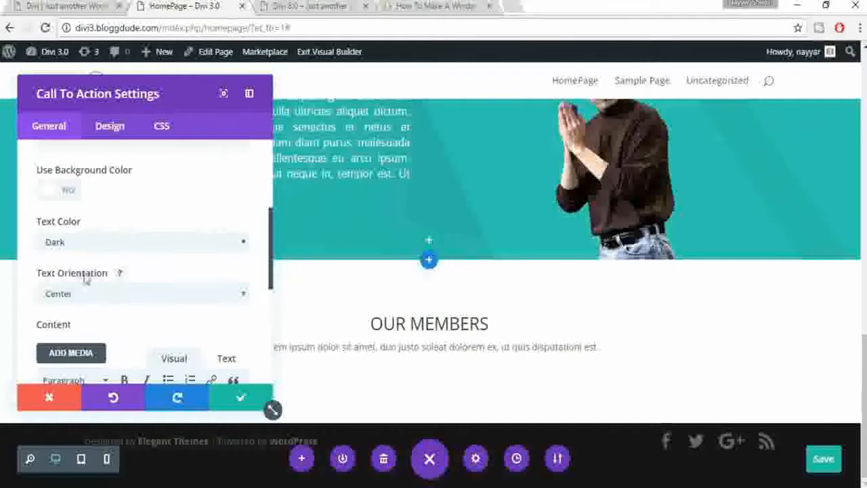
pyautogui.click(117, 128)
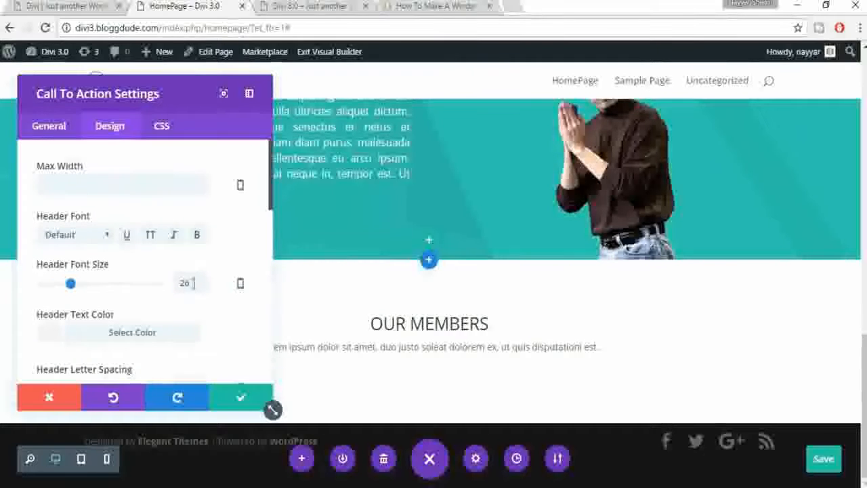
# Step: Set header font size 40, letter spacing 10px and body font size 16px, then save the module
pyautogui.moveTo(194, 282); pyautogui.dragTo(174, 282)
pyautogui.write('40')
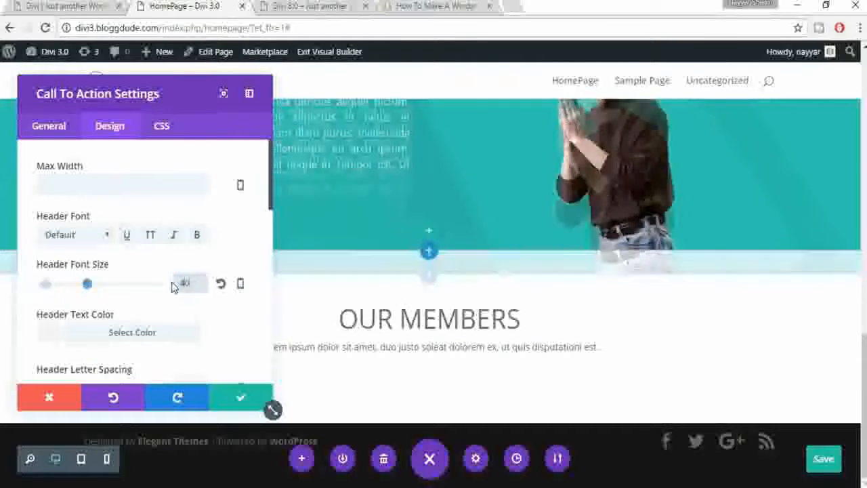
pyautogui.scroll(-2, 221, 300)
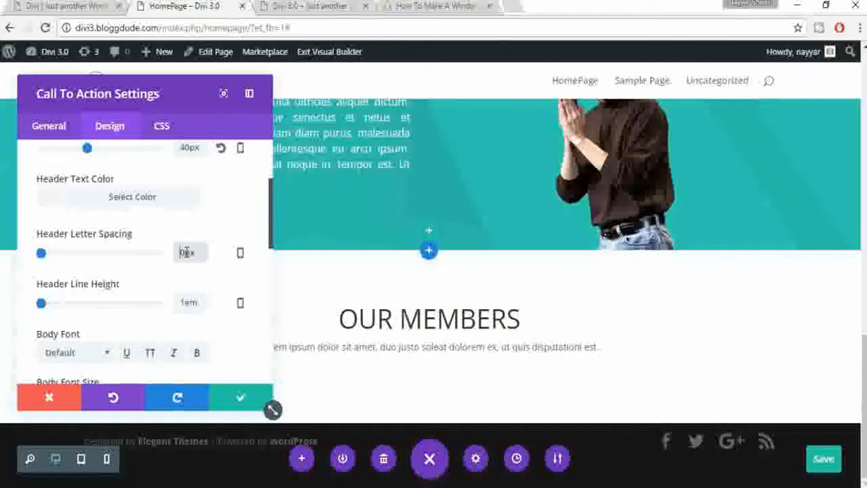
pyautogui.write('1')
pyautogui.scroll(-3, 257, 261)
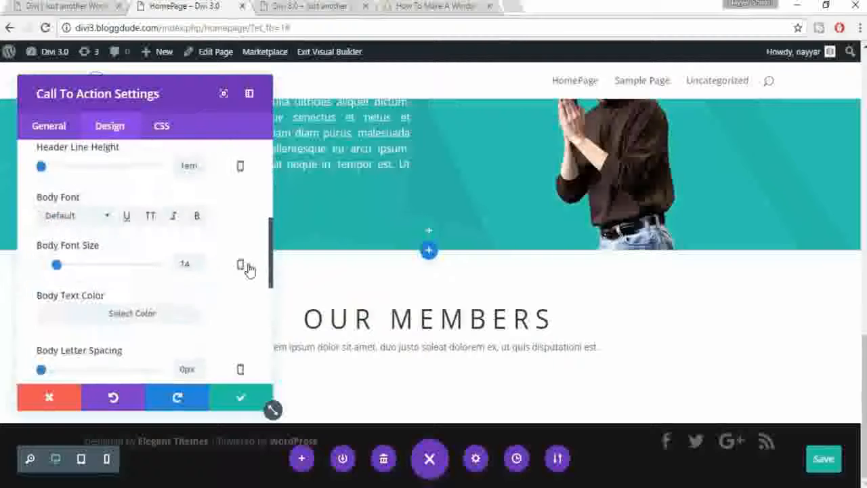
pyautogui.doubleClick(192, 197)
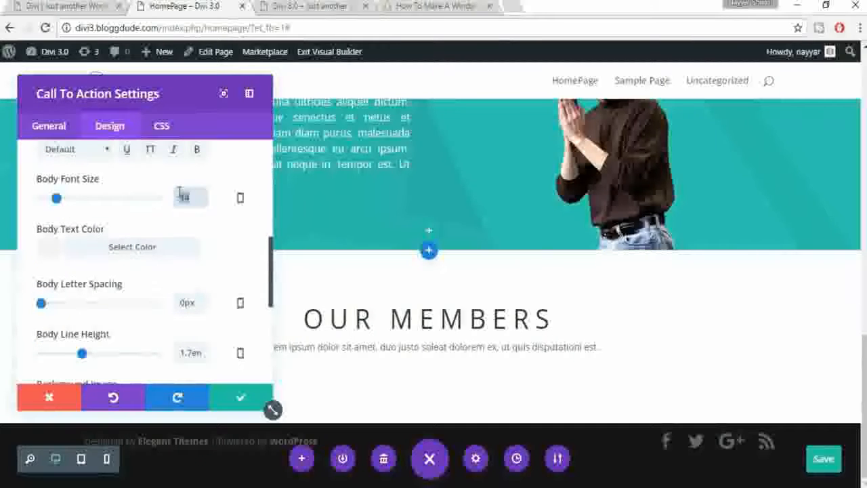
pyautogui.write('16')
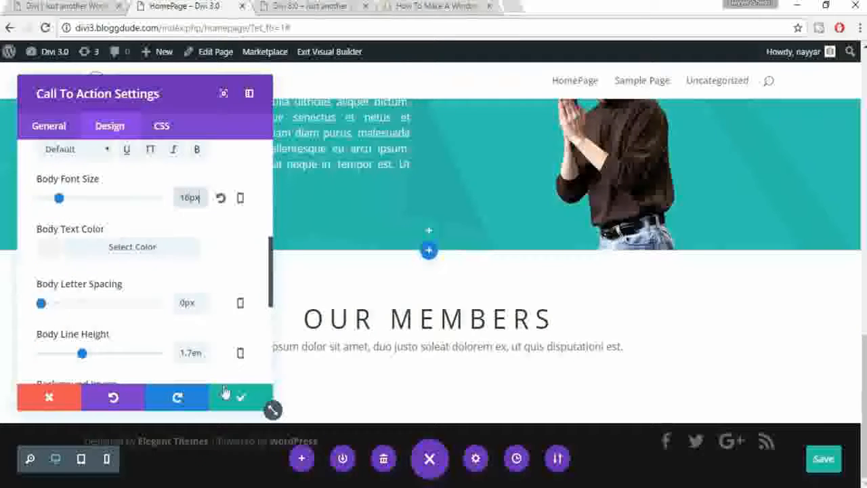
pyautogui.scroll(-1, 216, 336)
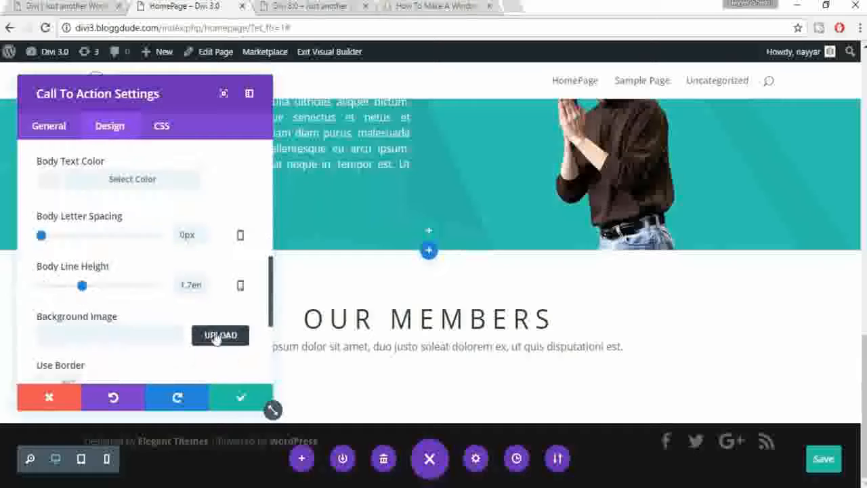
pyautogui.click(241, 403)
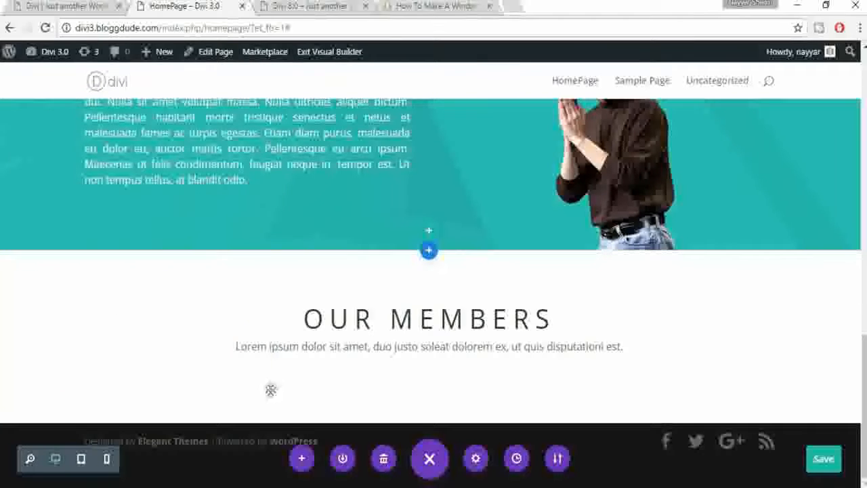
pyautogui.click(88, 5)
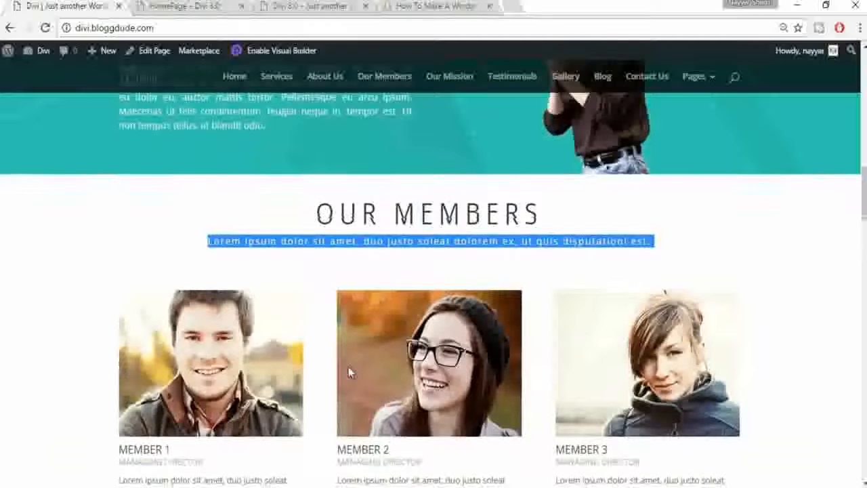
pyautogui.scroll(-2, 349, 366)
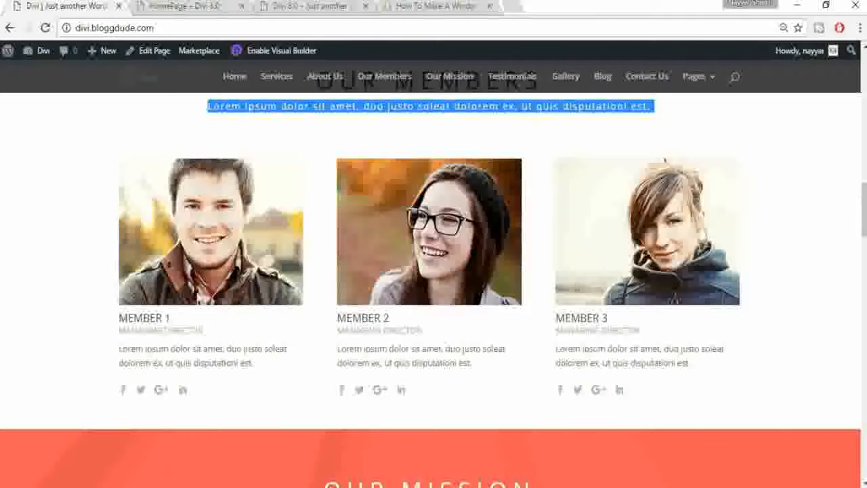
pyautogui.click(175, 5)
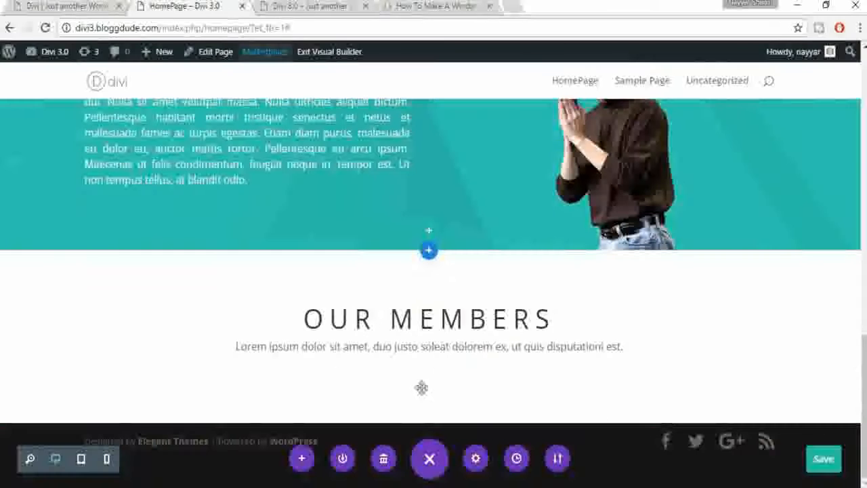
pyautogui.moveTo(420, 397)
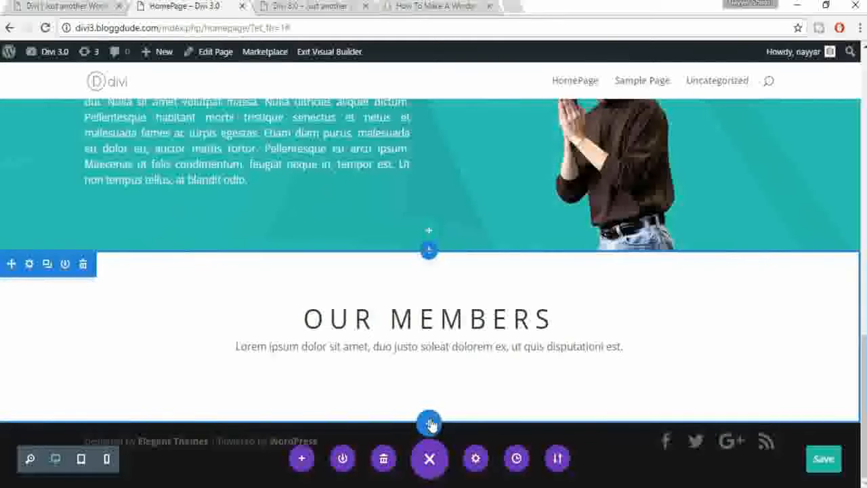
pyautogui.moveTo(159, 315)
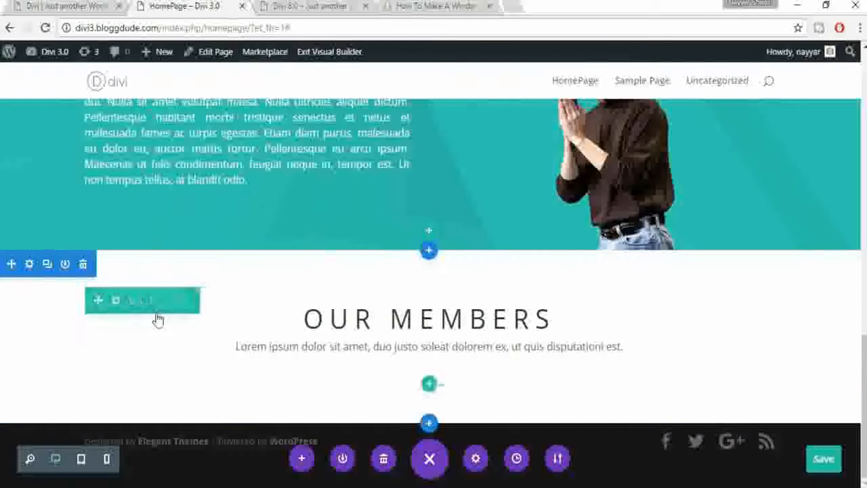
pyautogui.moveTo(419, 311)
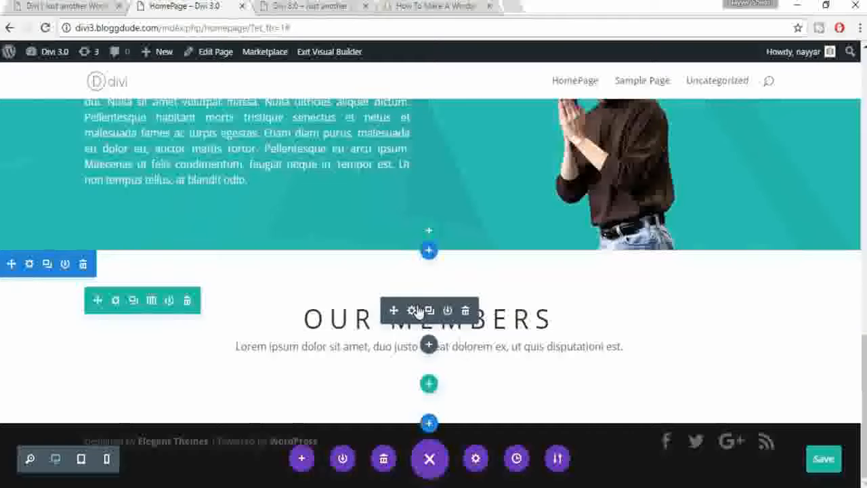
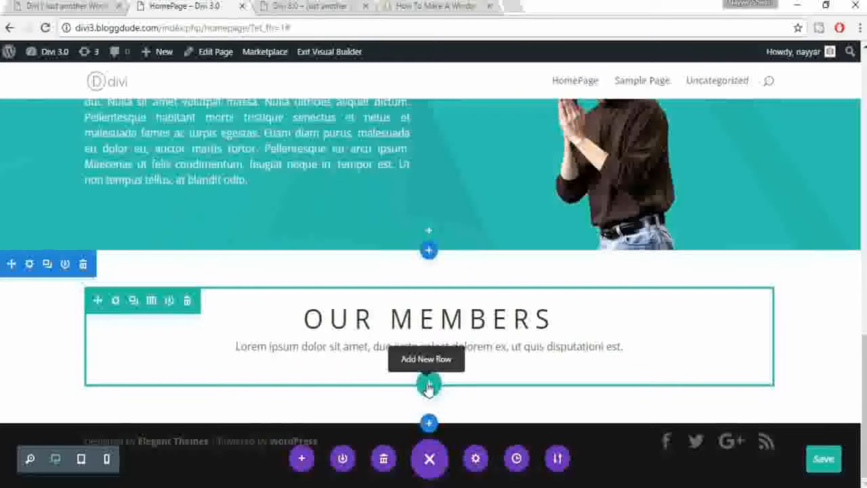
# Step: Add a three-column row under OUR MEMBERS and insert a Person module in its first column
pyautogui.click(429, 387)
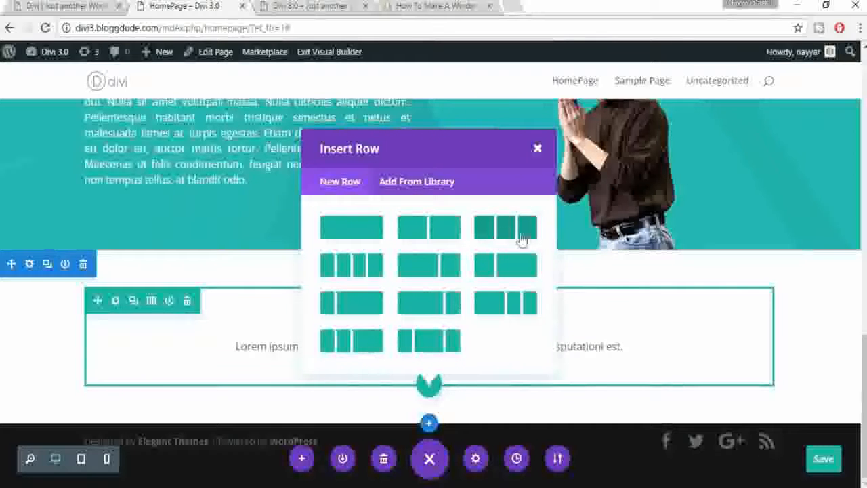
pyautogui.click(508, 233)
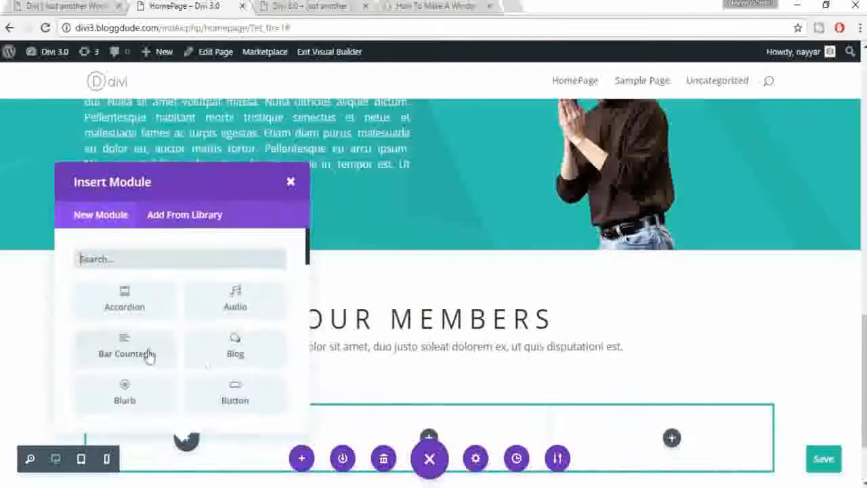
pyautogui.click(59, 8)
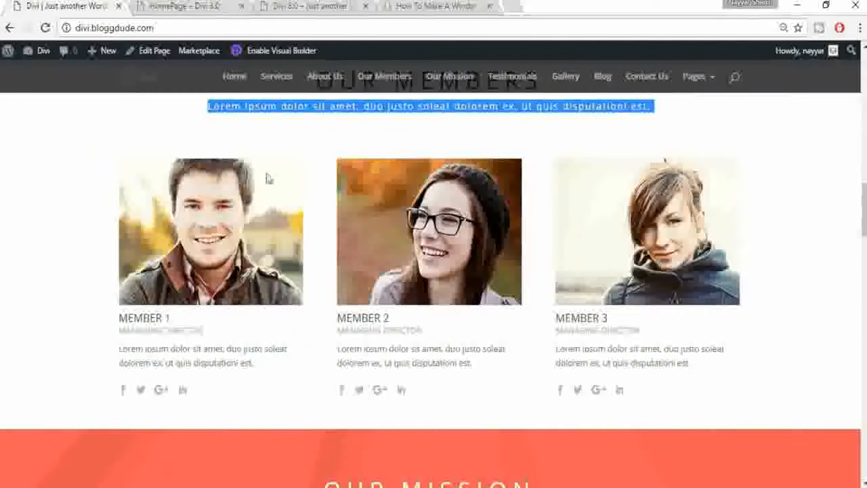
pyautogui.click(182, 6)
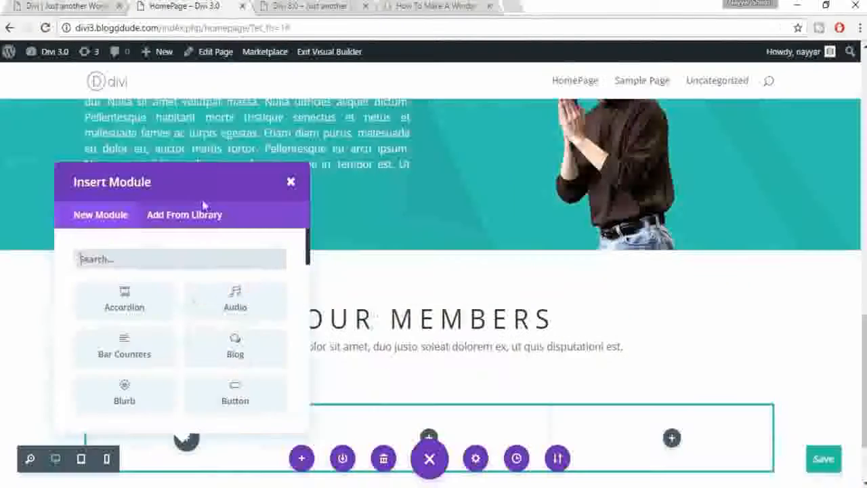
pyautogui.scroll(-2, 197, 296)
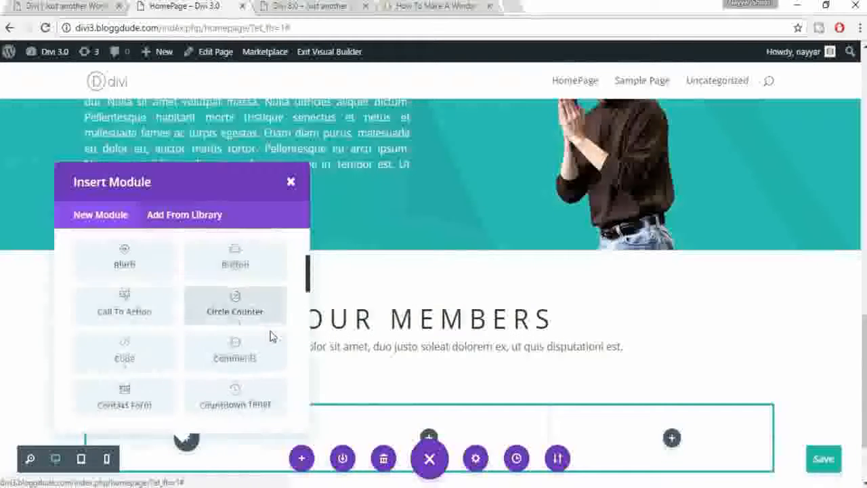
pyautogui.scroll(-4, 270, 332)
pyautogui.scroll(-1, 269, 335)
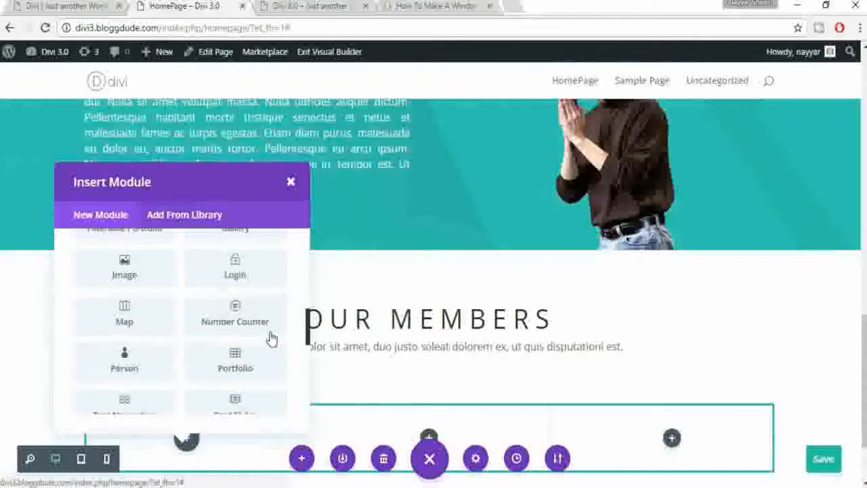
pyautogui.click(123, 372)
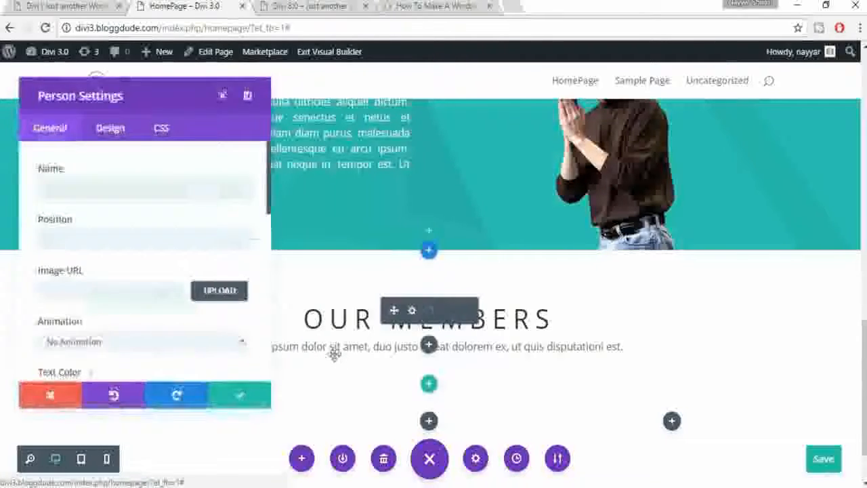
# Step: Enter the member's name and position CEO, and set the smiling man's photo as the portrait
pyautogui.click(90, 186)
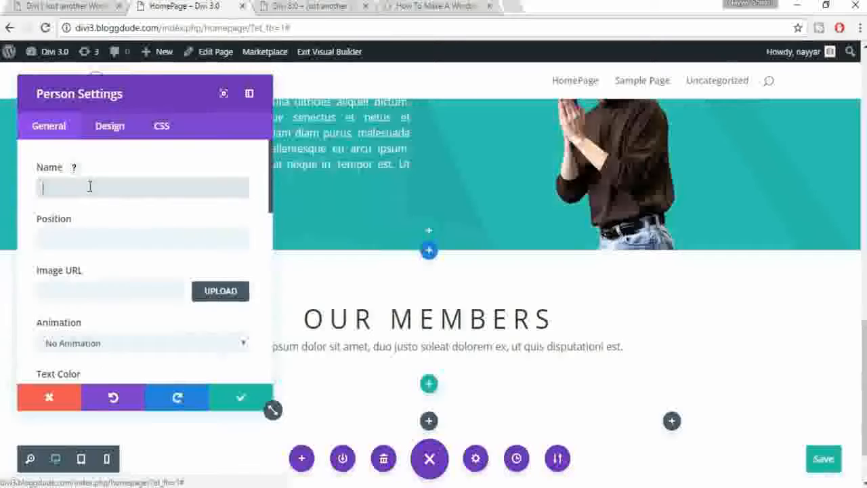
pyautogui.click(129, 254)
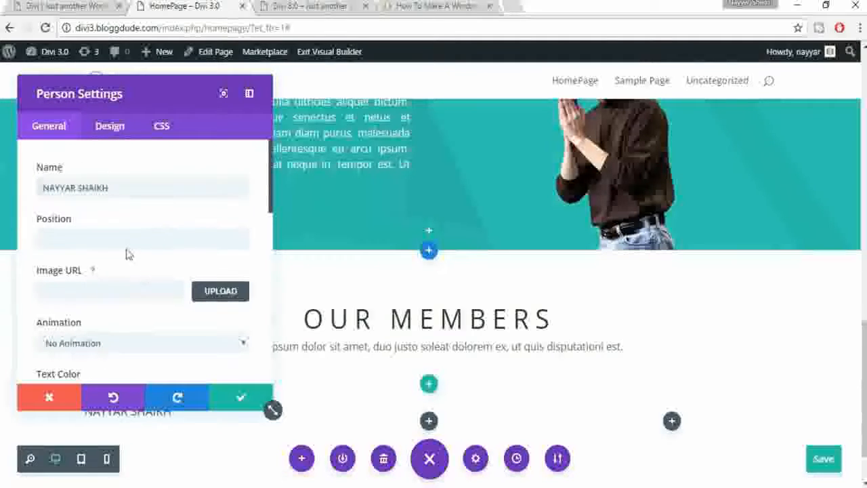
pyautogui.click(123, 243)
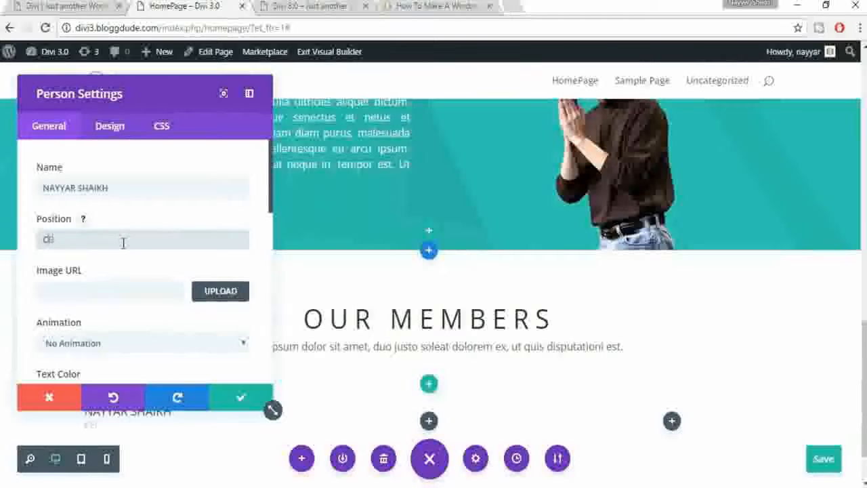
pyautogui.scroll(-1, 170, 290)
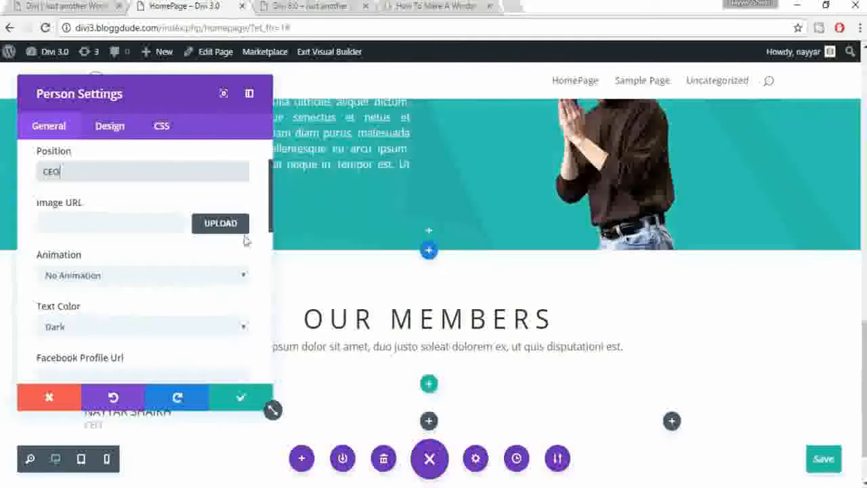
pyautogui.click(222, 223)
pyautogui.click(177, 322)
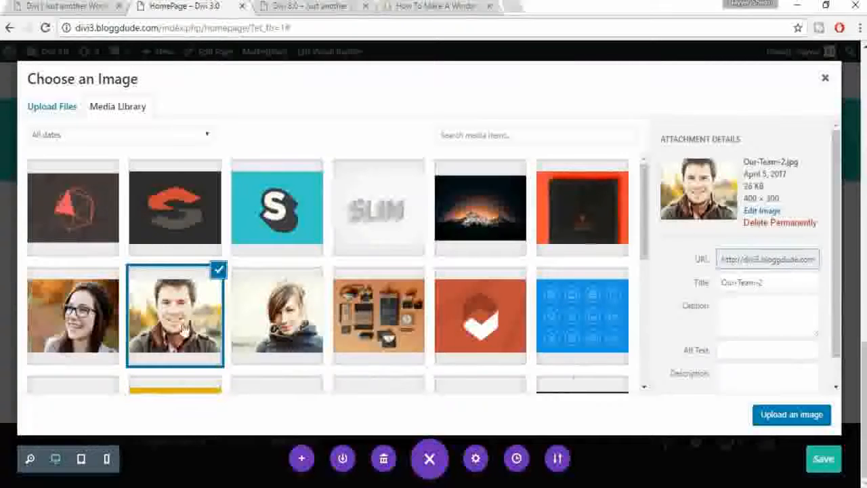
pyautogui.click(777, 421)
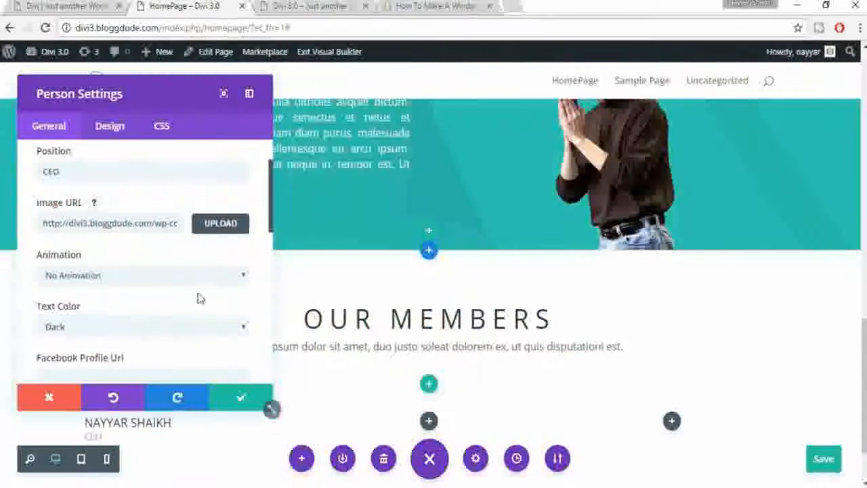
# Step: Fill the social link URL fields with '#' placeholders
pyautogui.scroll(-1, 198, 297)
pyautogui.scroll(-2, 568, 303)
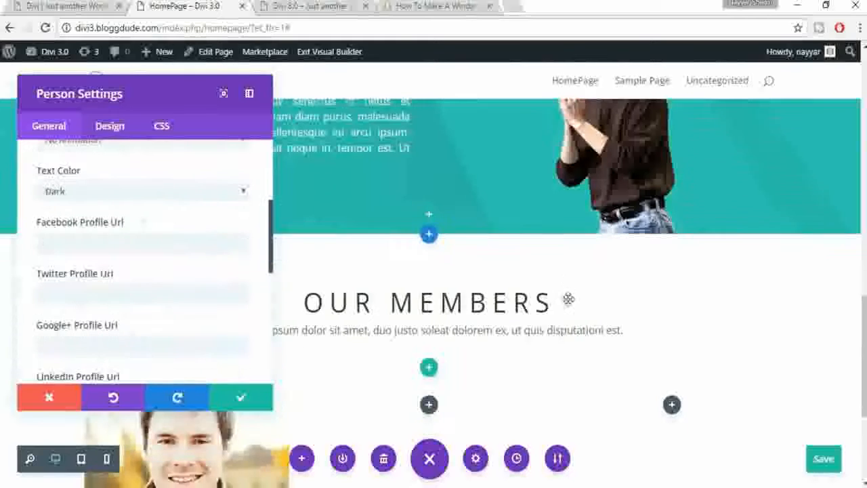
pyautogui.moveTo(137, 94); pyautogui.dragTo(646, 140)
pyautogui.scroll(-2, 344, 299)
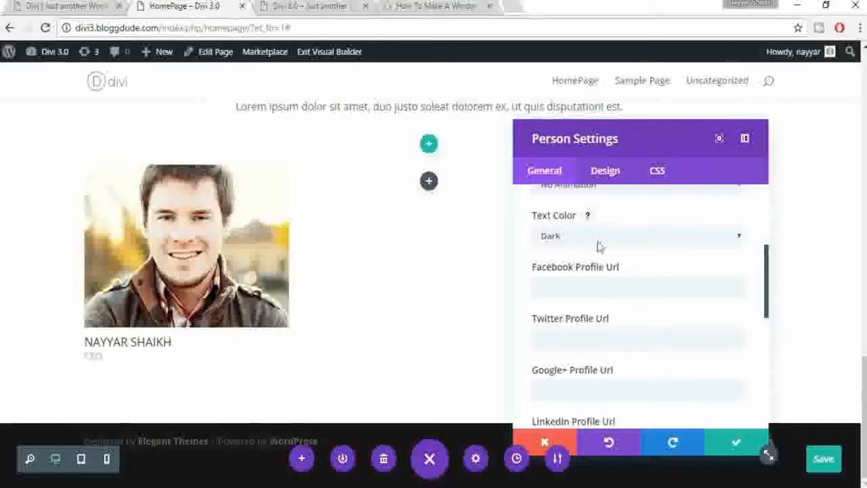
pyautogui.scroll(-1, 669, 280)
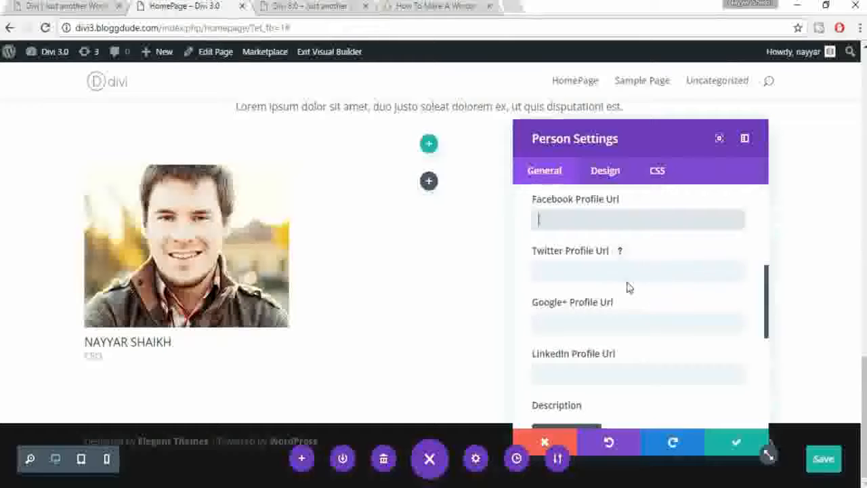
pyautogui.write('#')
pyautogui.press('Tab')
pyautogui.write('#')
pyautogui.press('Tab')
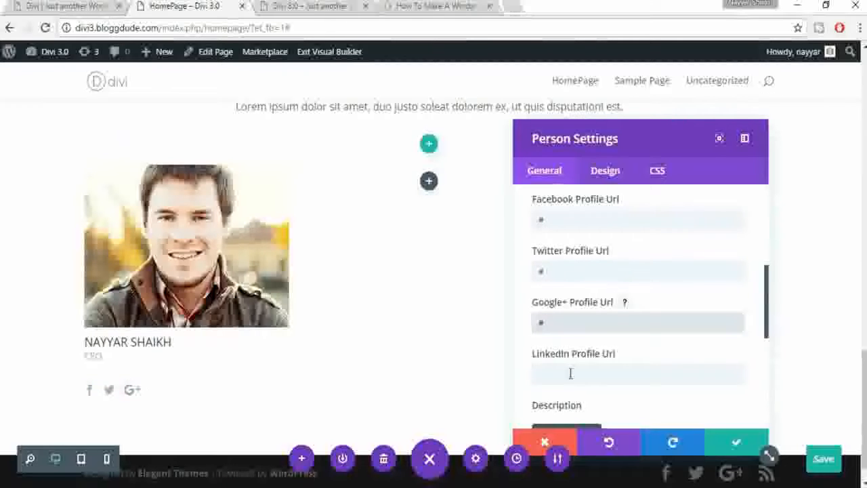
pyautogui.press('Tab')
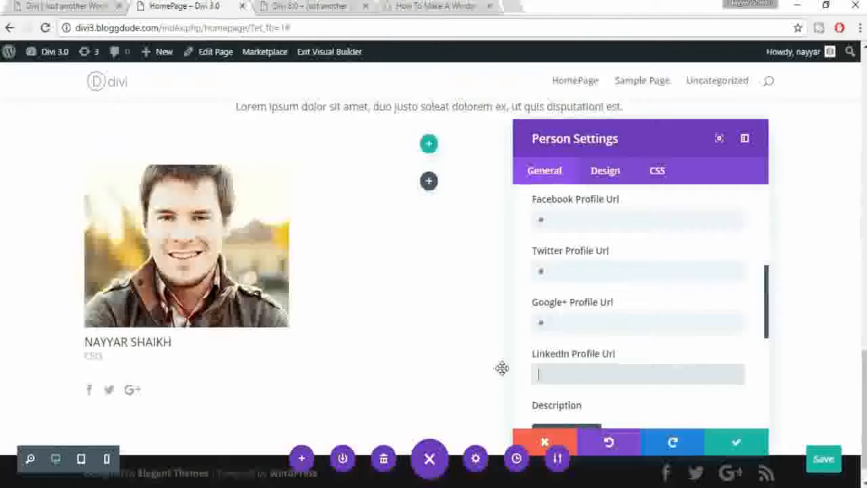
# Step: Paste Member 1's lorem ipsum description from the reference site and remove its indent
pyautogui.scroll(-1, 626, 361)
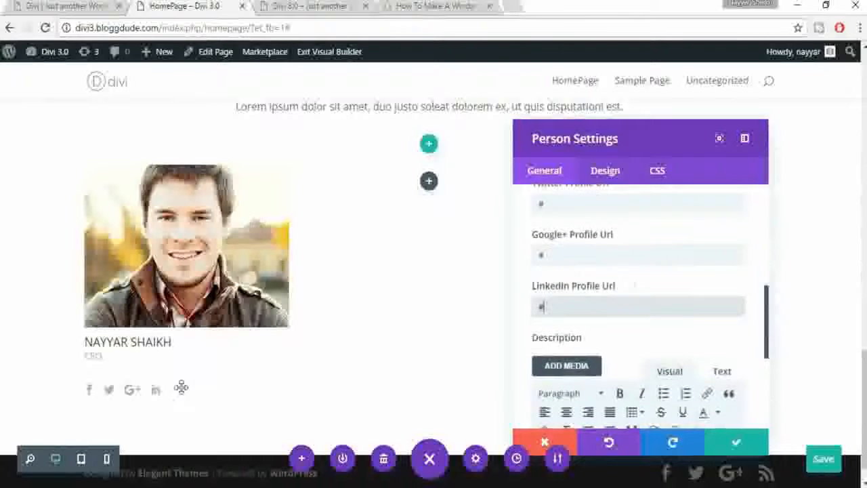
pyautogui.scroll(-1, 666, 326)
pyautogui.scroll(-1, 666, 325)
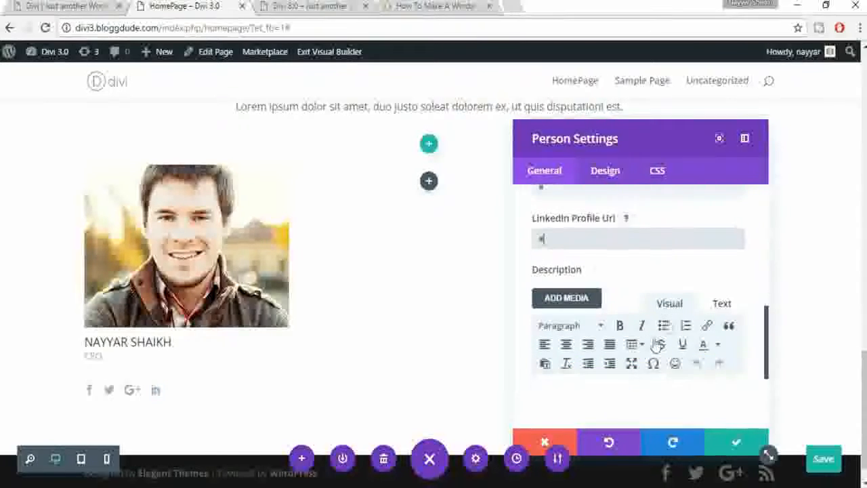
pyautogui.scroll(-2, 627, 339)
pyautogui.click(68, 5)
pyautogui.moveTo(263, 363); pyautogui.dragTo(111, 351)
pyautogui.hotkey('ctrl', 'c')
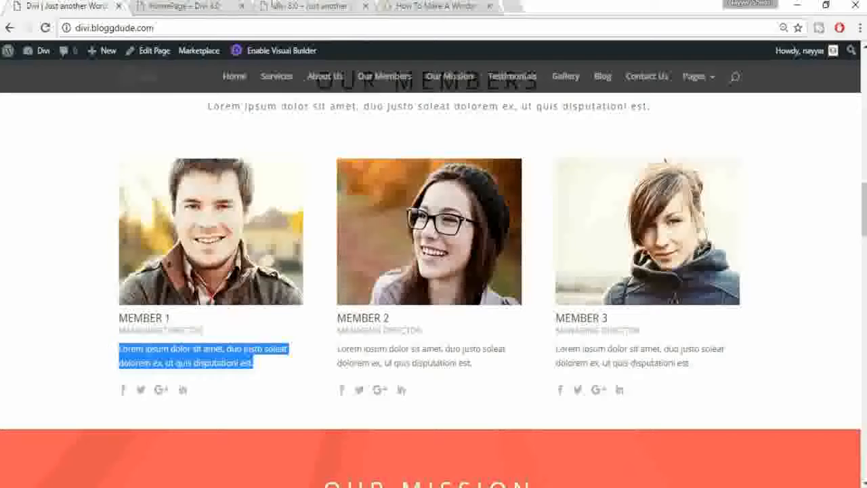
pyautogui.hotkey('ctrl', 'Tab')
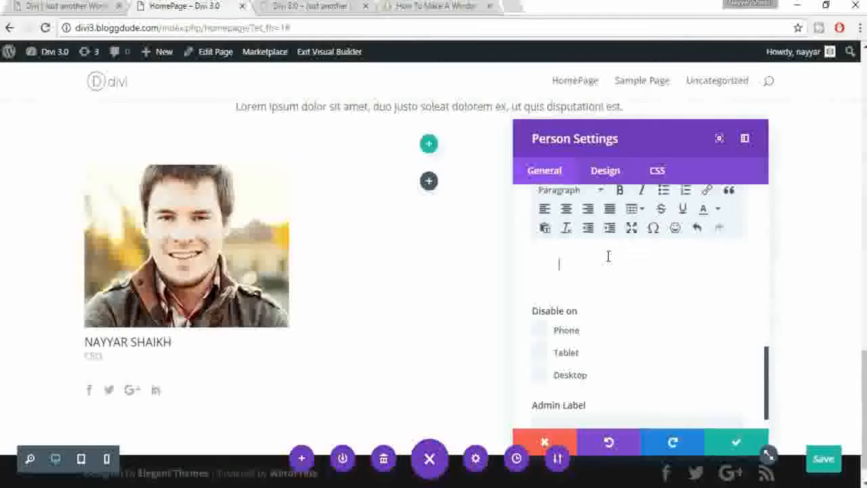
pyautogui.hotkey('ctrl', 'v')
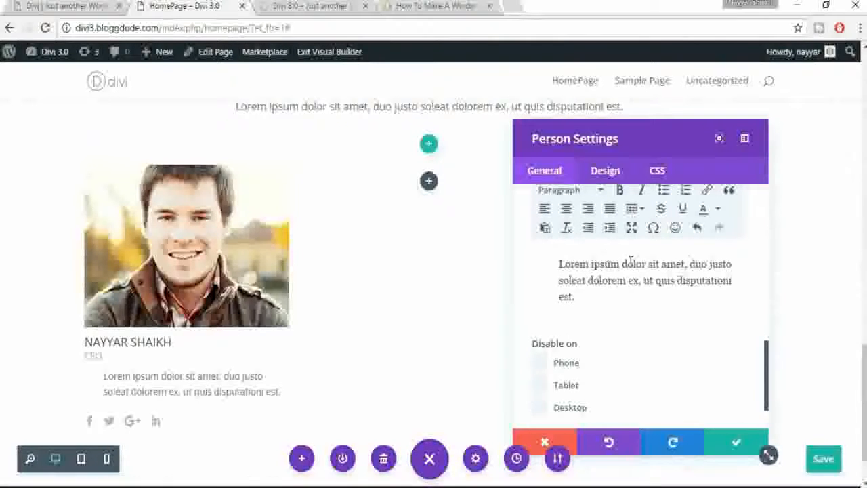
pyautogui.click(589, 231)
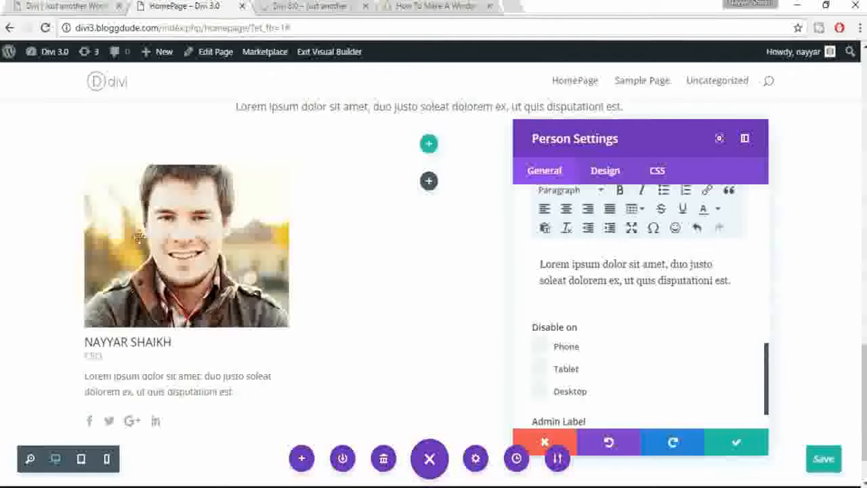
# Step: Compare against the reference members section and save the Person module
pyautogui.hotkey('ctrl', 'shift', 'Tab')
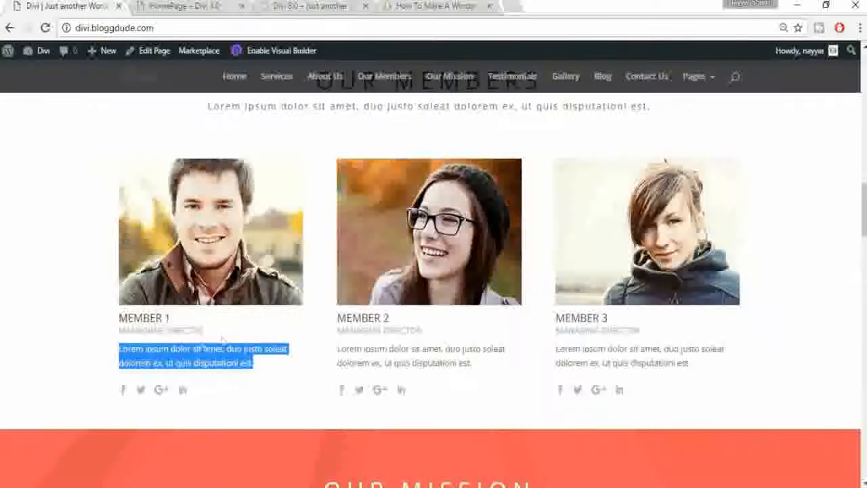
pyautogui.click(204, 5)
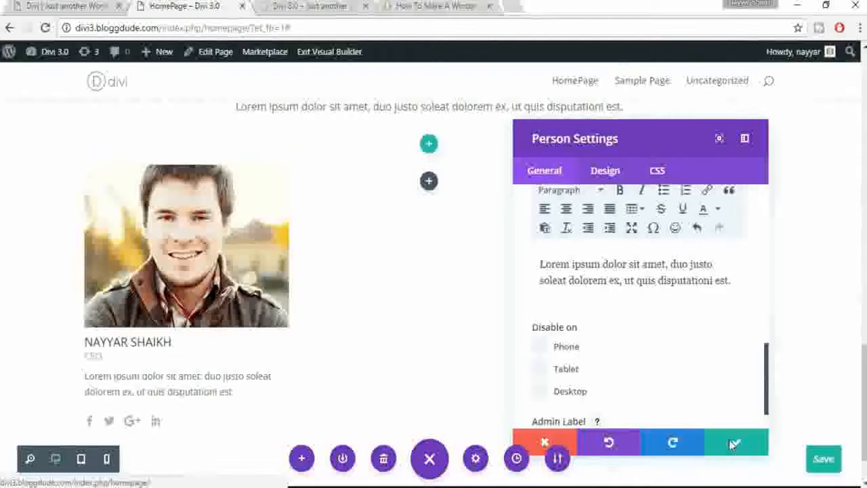
pyautogui.moveTo(730, 442); pyautogui.dragTo(685, 401)
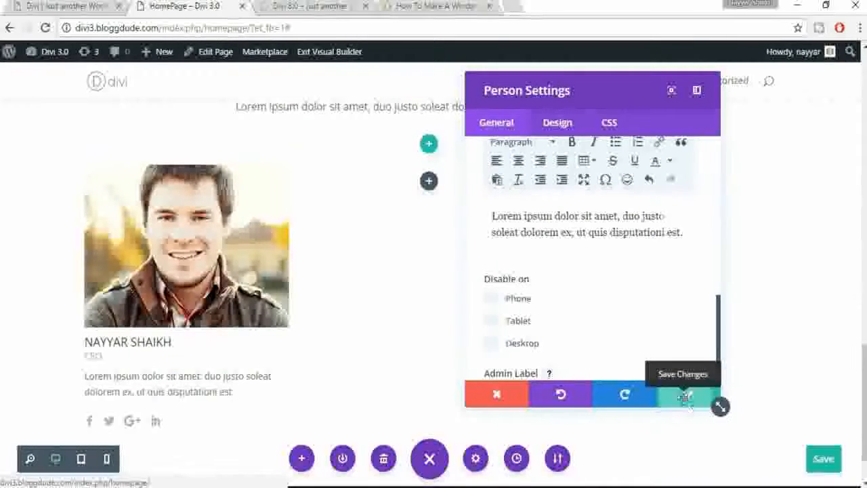
pyautogui.click(685, 398)
pyautogui.moveTo(233, 287)
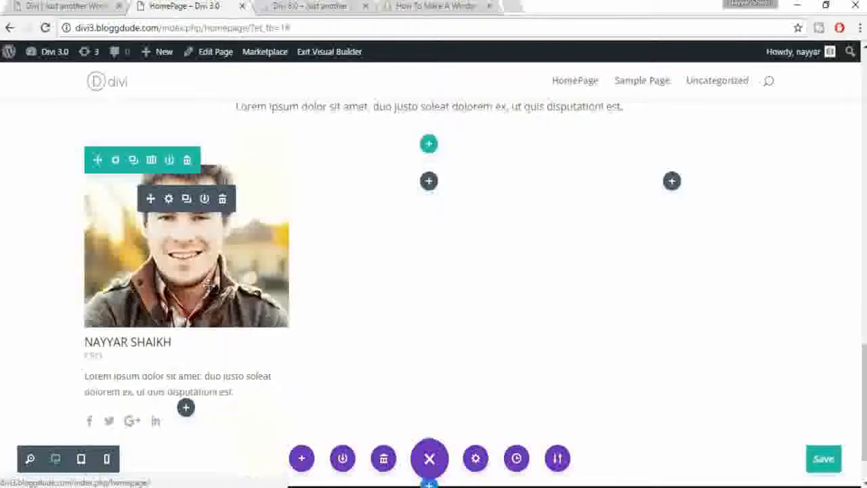
# Step: Move the member card into the second column and place a duplicate in the third column
pyautogui.scroll(-2, 206, 285)
pyautogui.moveTo(181, 203); pyautogui.dragTo(456, 221)
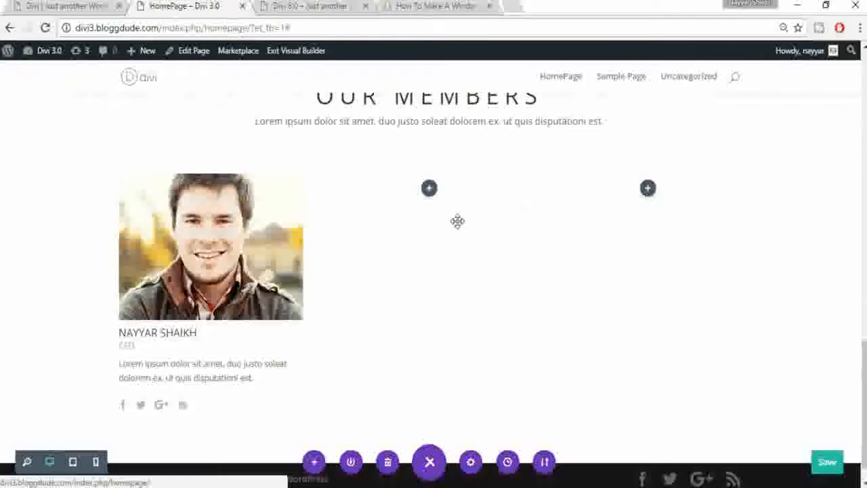
pyautogui.moveTo(464, 214)
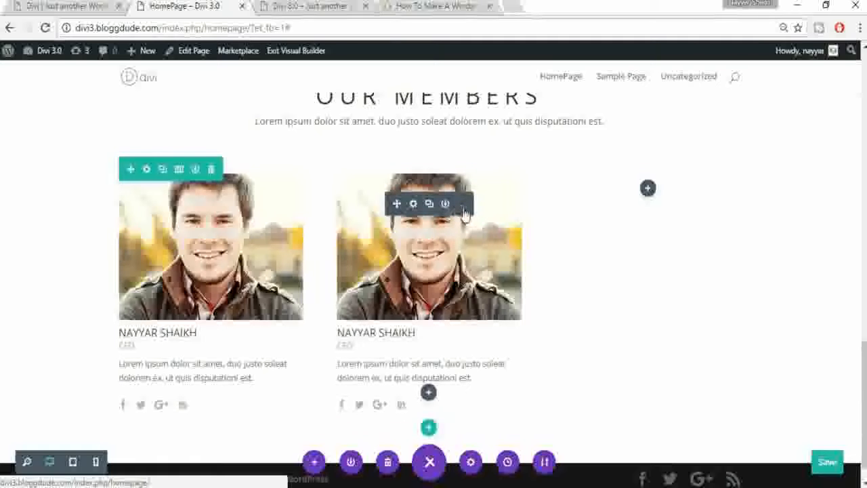
pyautogui.click(430, 207)
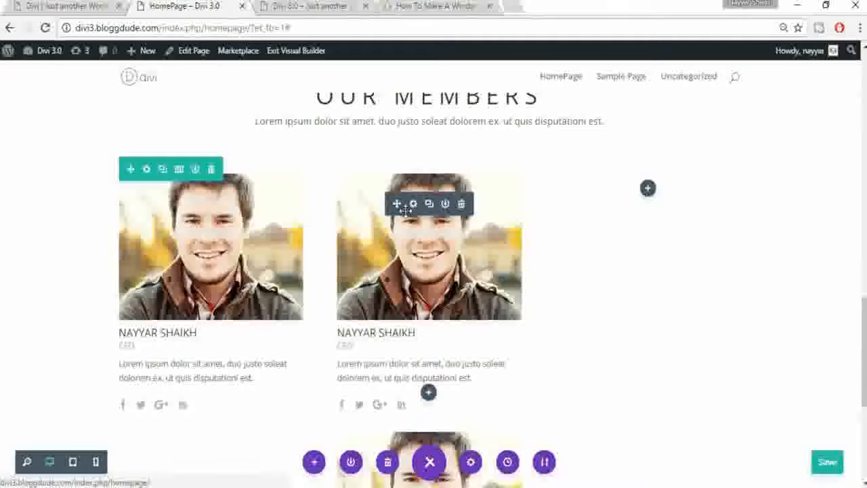
pyautogui.moveTo(411, 210); pyautogui.dragTo(613, 209)
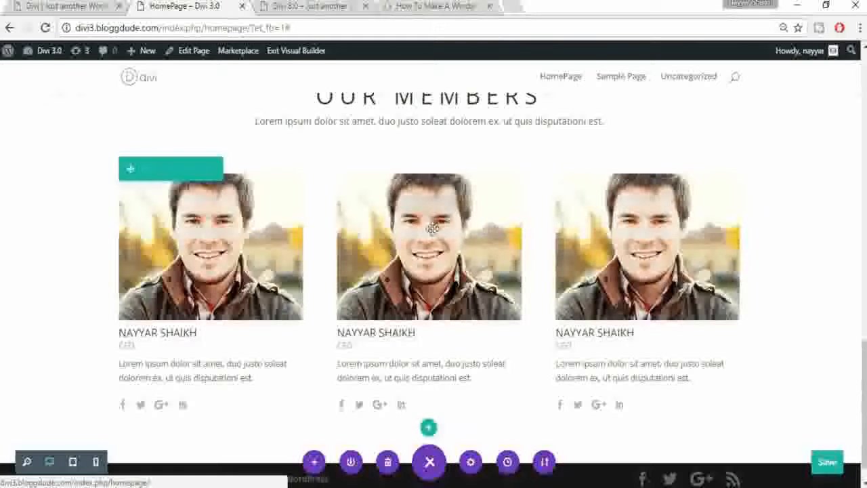
pyautogui.click(413, 203)
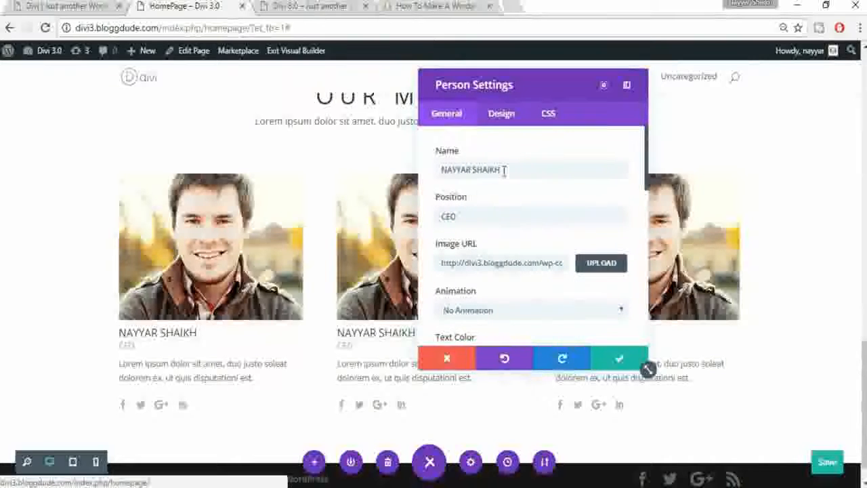
# Step: Give the middle card a new member name, DESIGNER title and the woman-with-glasses portrait
pyautogui.tripleClick(504, 171)
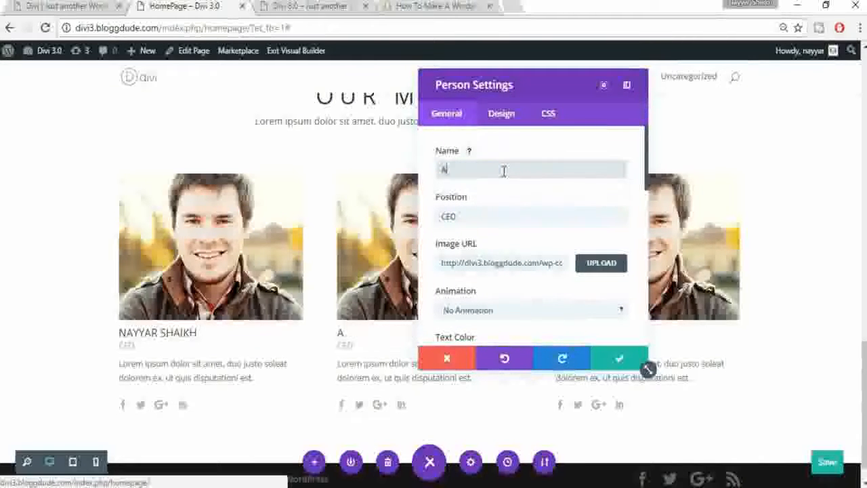
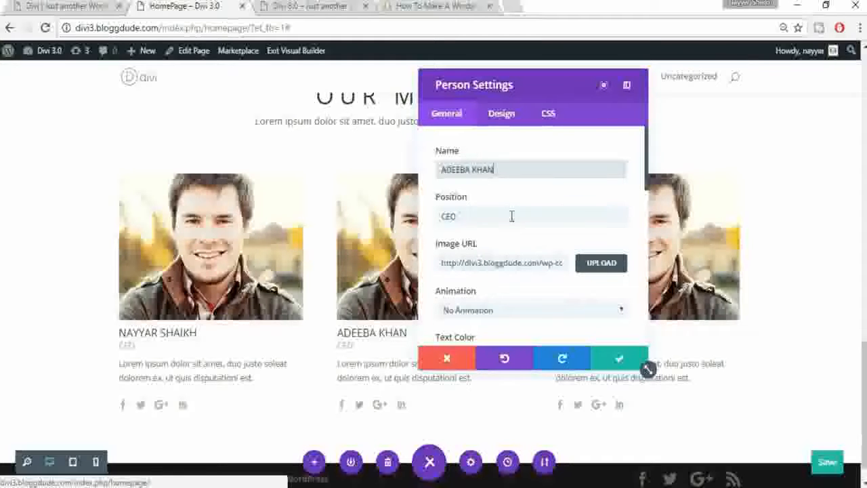
pyautogui.click(429, 214)
pyautogui.write('DESIGNER')
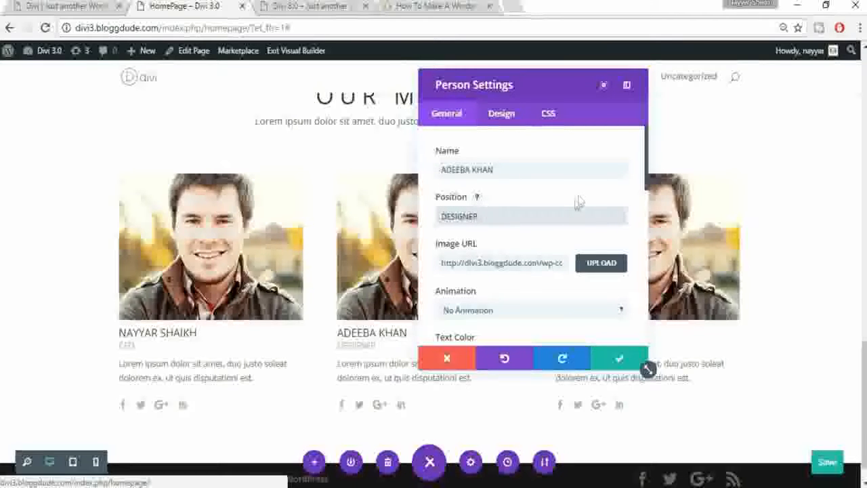
pyautogui.scroll(-1, 609, 198)
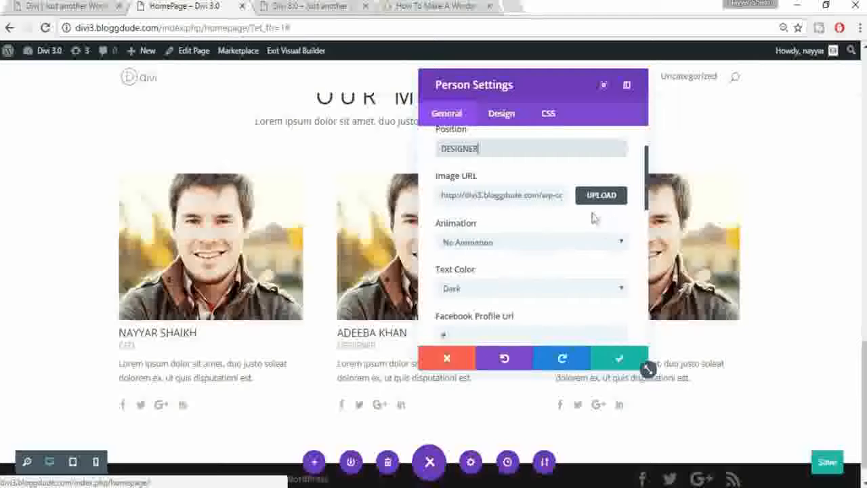
pyautogui.click(591, 196)
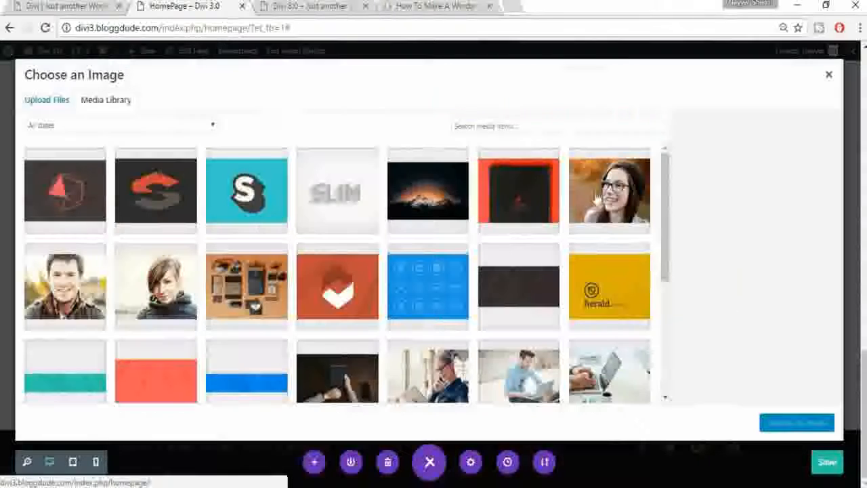
pyautogui.click(607, 196)
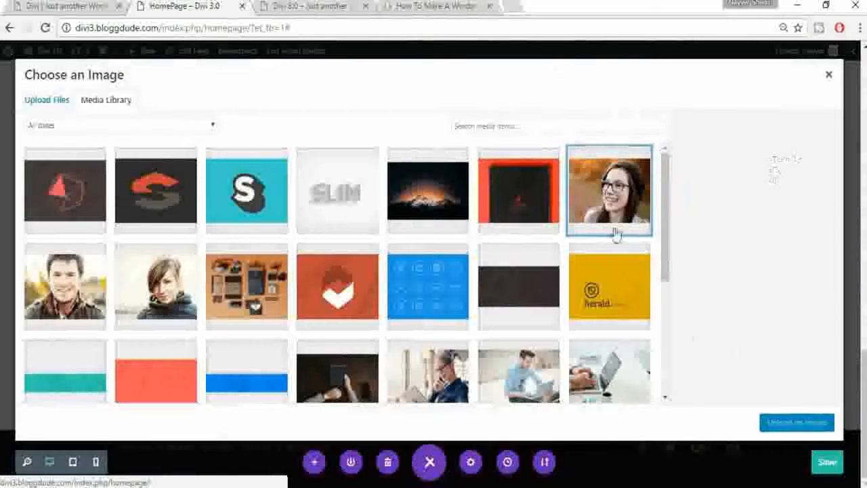
pyautogui.click(771, 423)
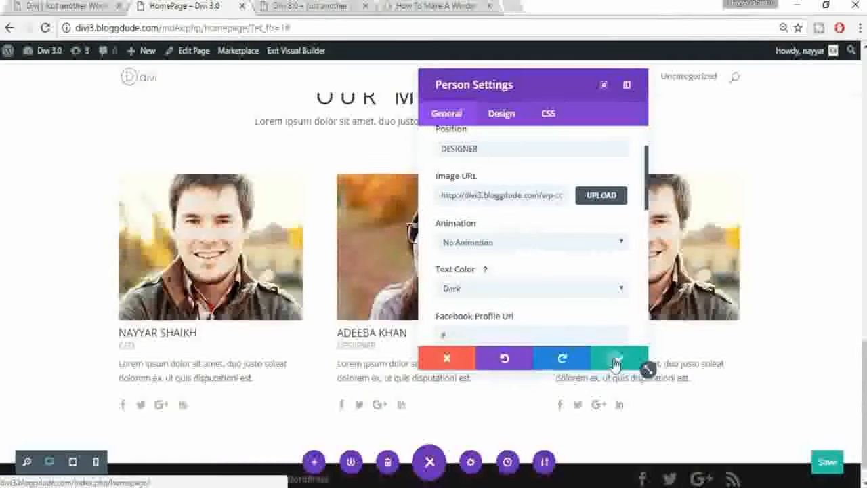
pyautogui.click(616, 360)
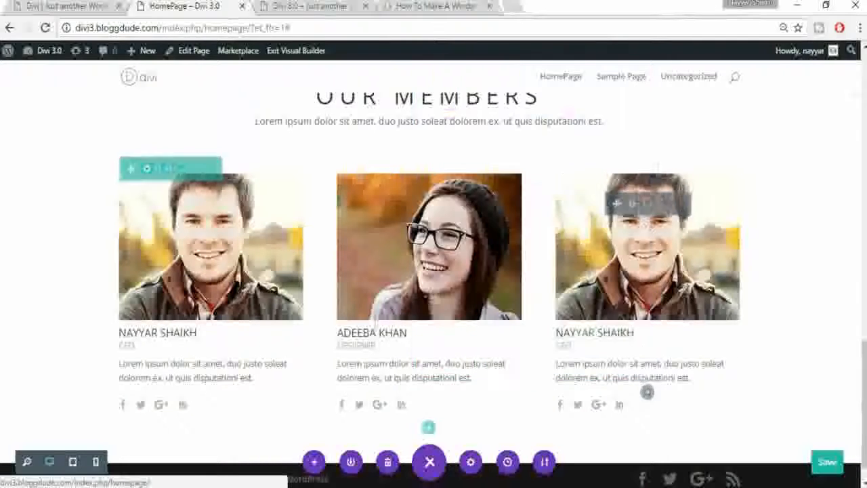
# Step: Give the right card another member name, MD title and the hoodie woman's portrait
pyautogui.click(631, 206)
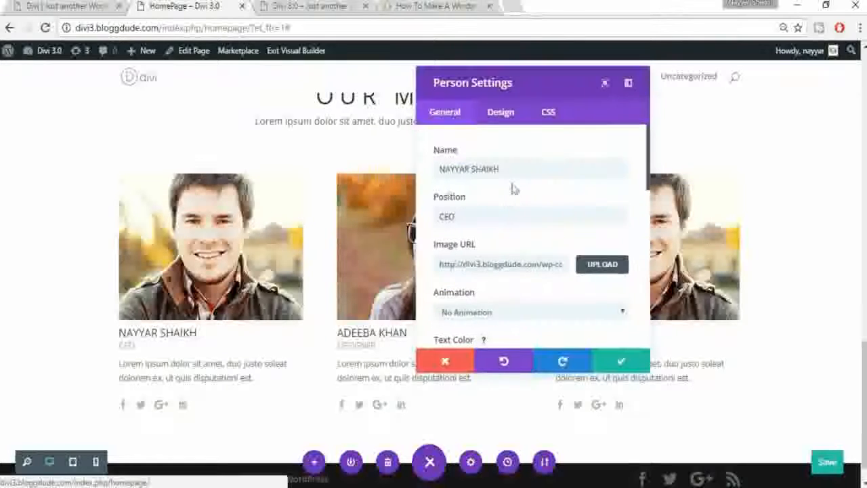
pyautogui.tripleClick(515, 169)
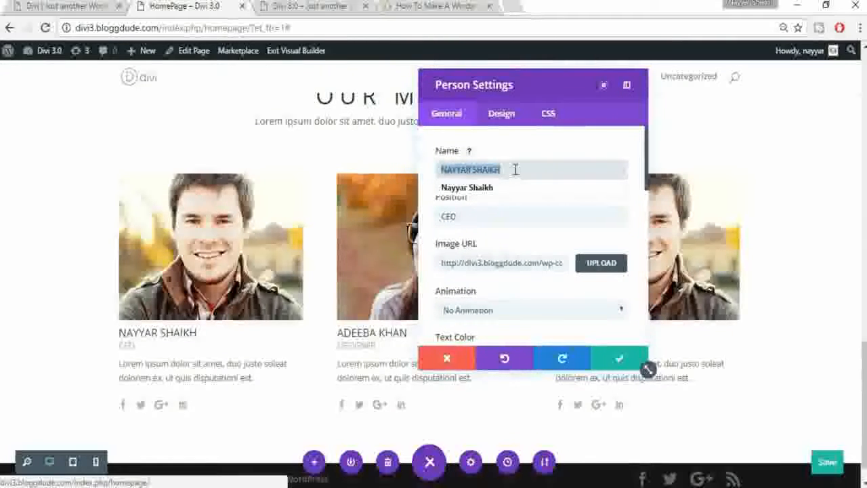
pyautogui.write('MILEY CYRUS')
pyautogui.click(505, 217)
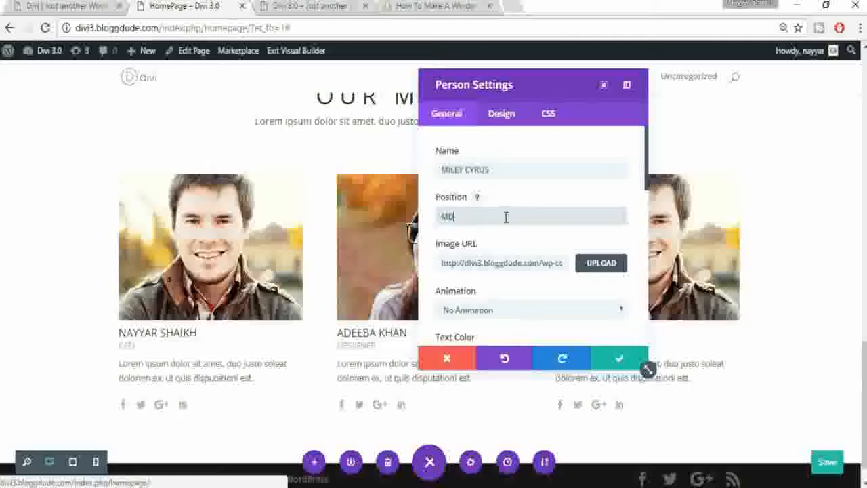
pyautogui.click(602, 263)
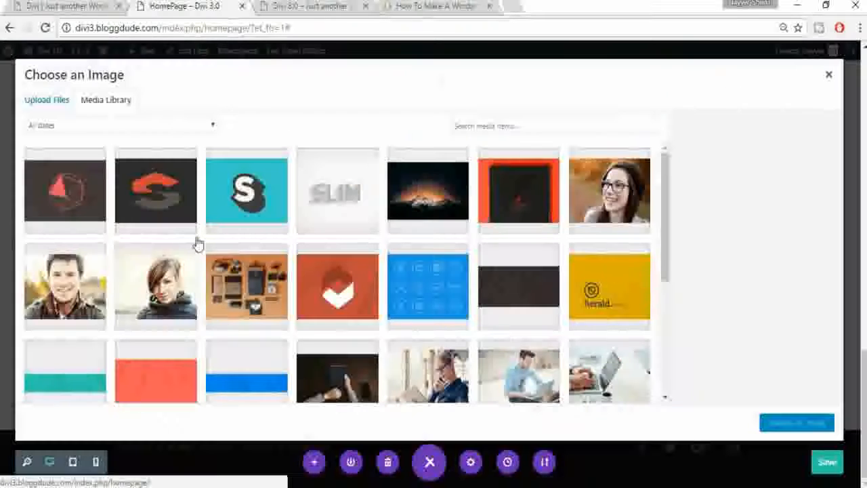
pyautogui.click(173, 283)
pyautogui.click(785, 423)
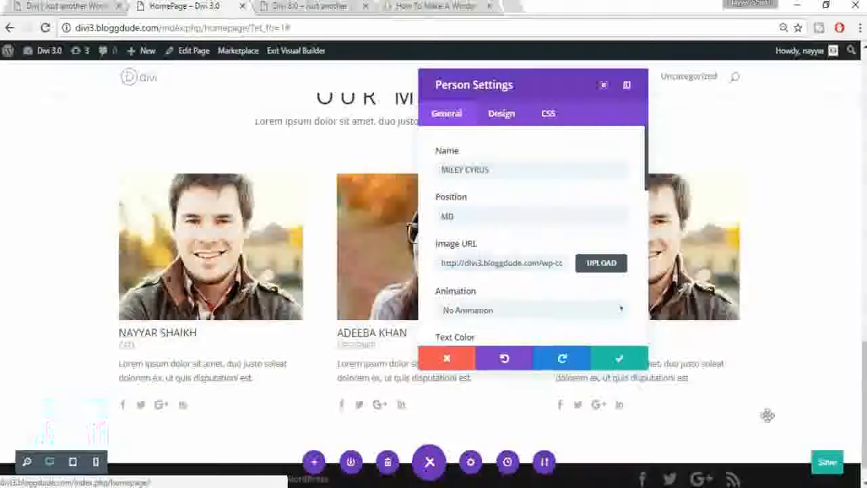
pyautogui.click(622, 359)
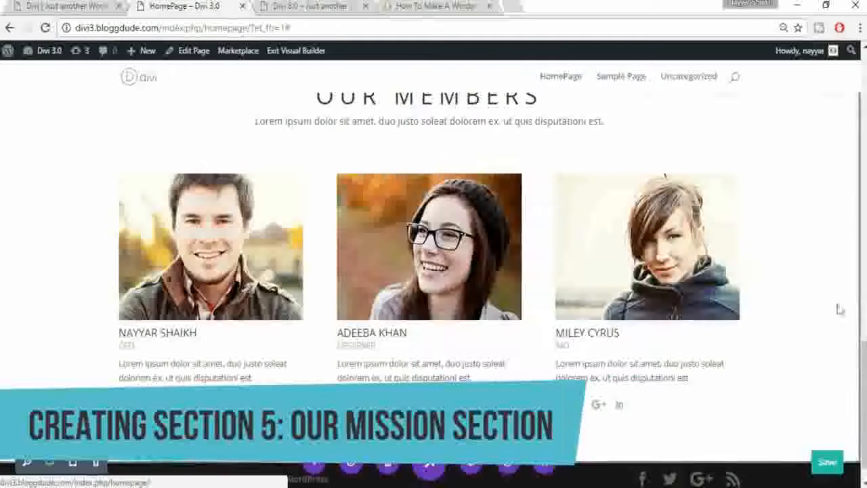
pyautogui.click(71, 6)
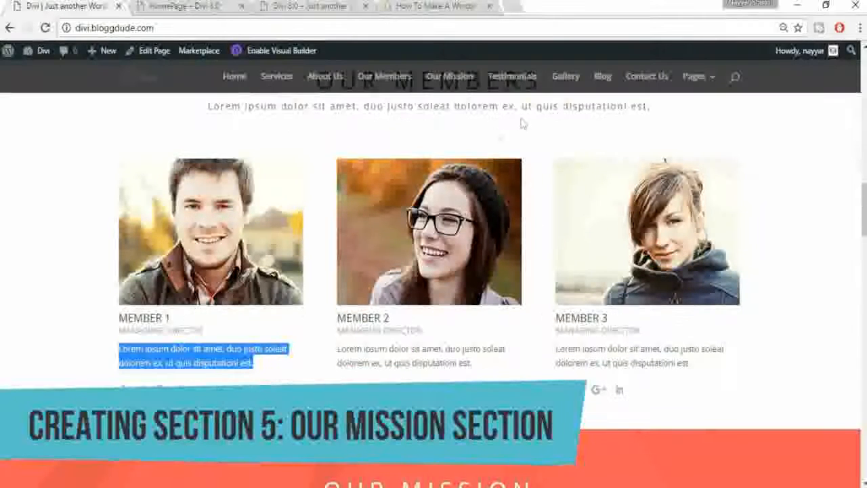
# Step: Add a regular section with a one-column row below the member cards
pyautogui.scroll(-4, 725, 237)
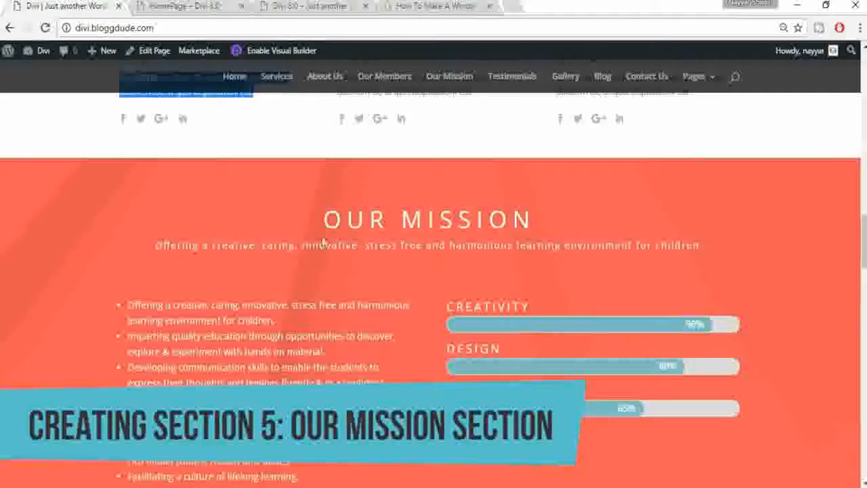
pyautogui.scroll(-1, 546, 223)
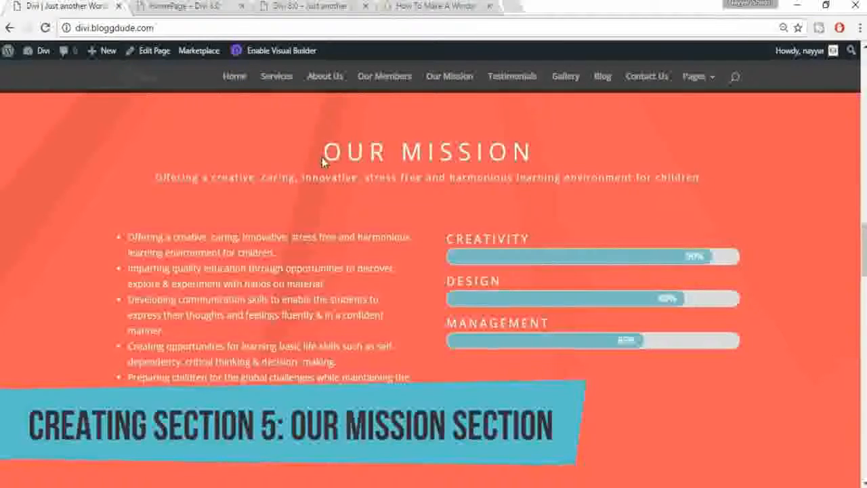
pyautogui.click(252, 6)
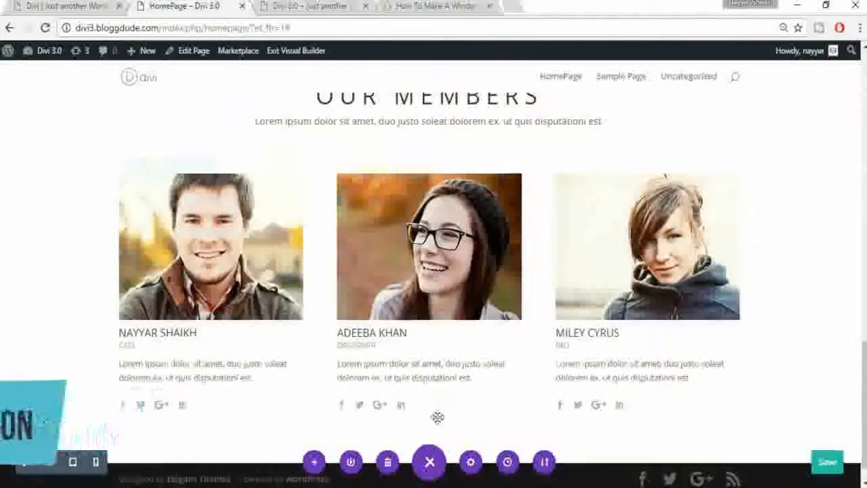
pyautogui.scroll(-1, 435, 420)
pyautogui.click(430, 427)
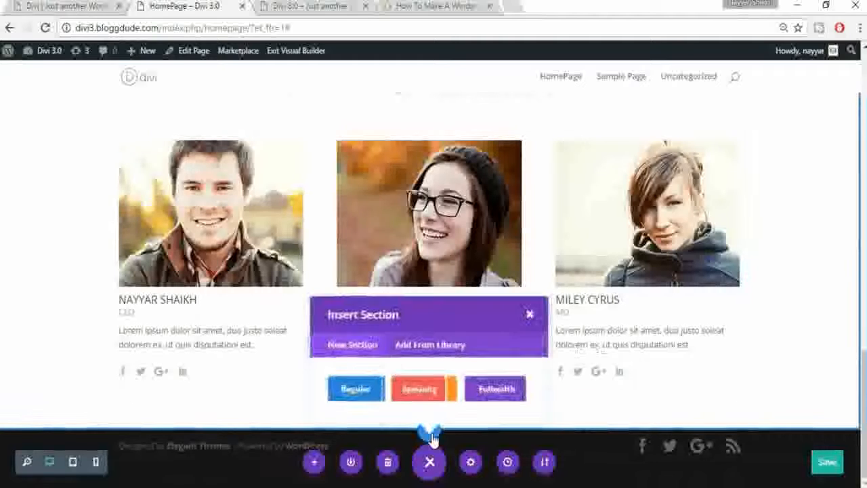
pyautogui.click(352, 393)
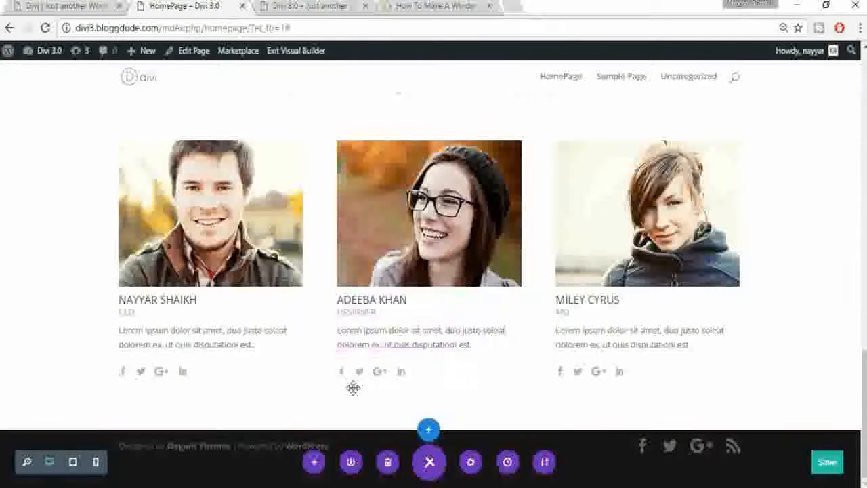
pyautogui.click(79, 5)
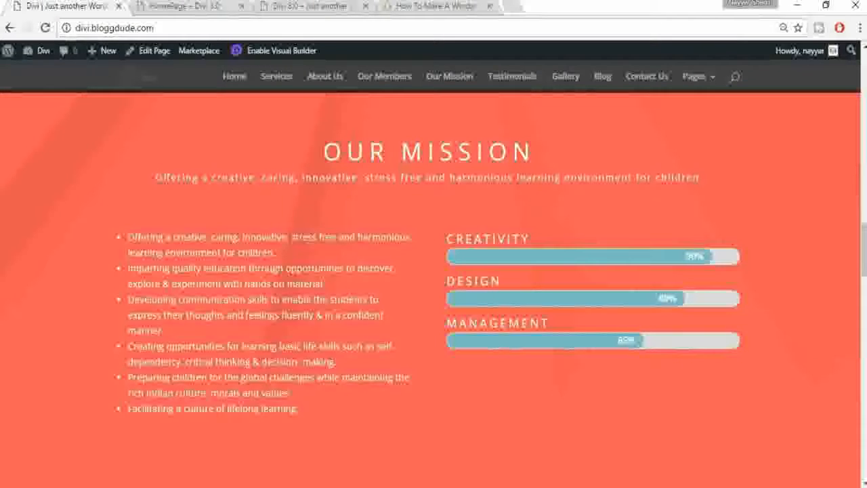
pyautogui.click(182, 6)
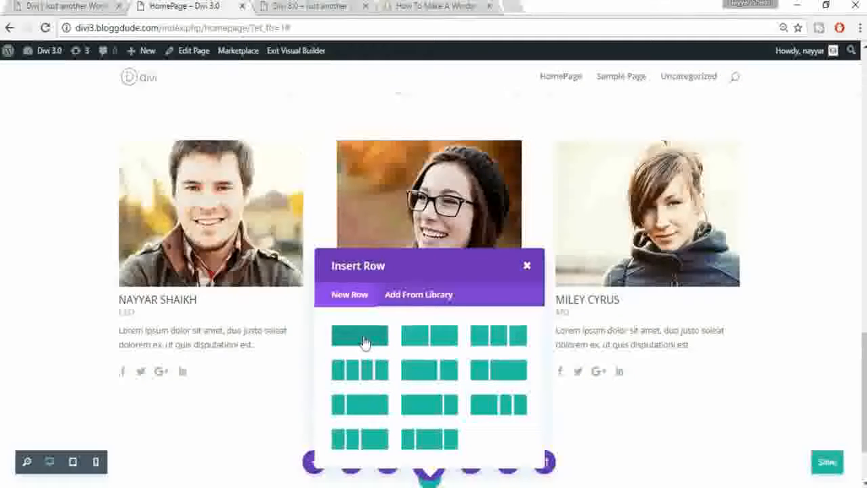
pyautogui.click(359, 335)
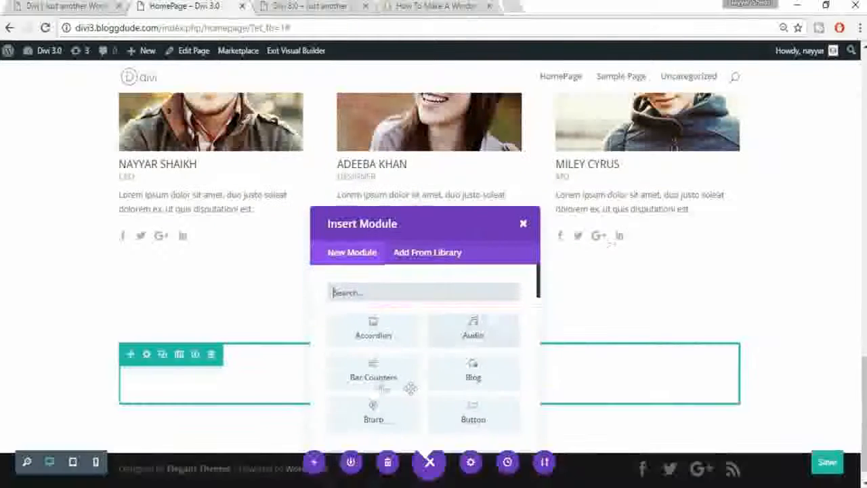
# Step: Insert a Call To Action module in the new row and title it 'OUR MISSION'
pyautogui.scroll(-2, 381, 314)
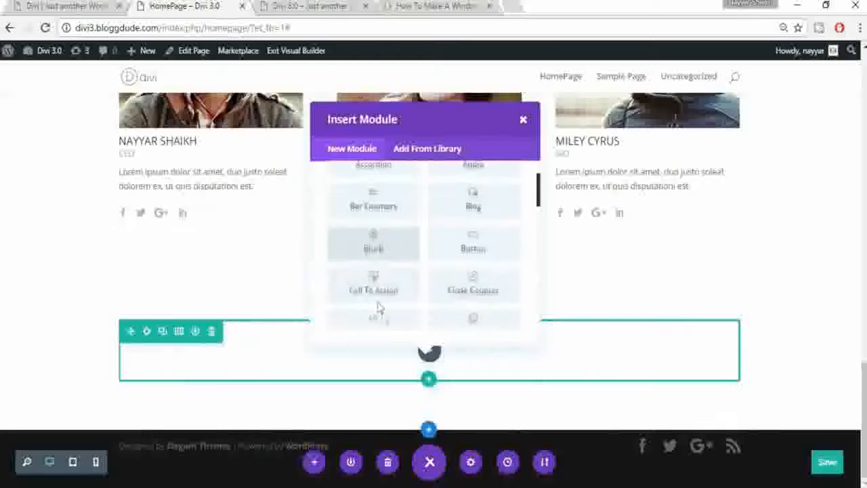
pyautogui.click(378, 280)
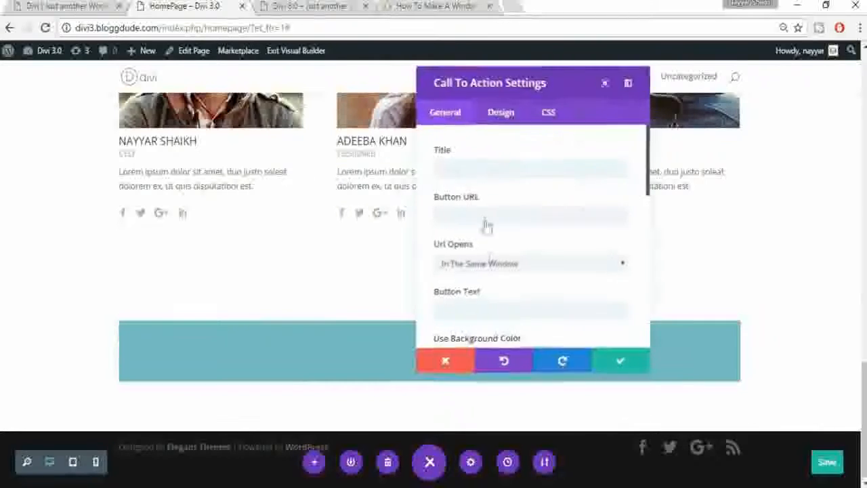
pyautogui.click(478, 163)
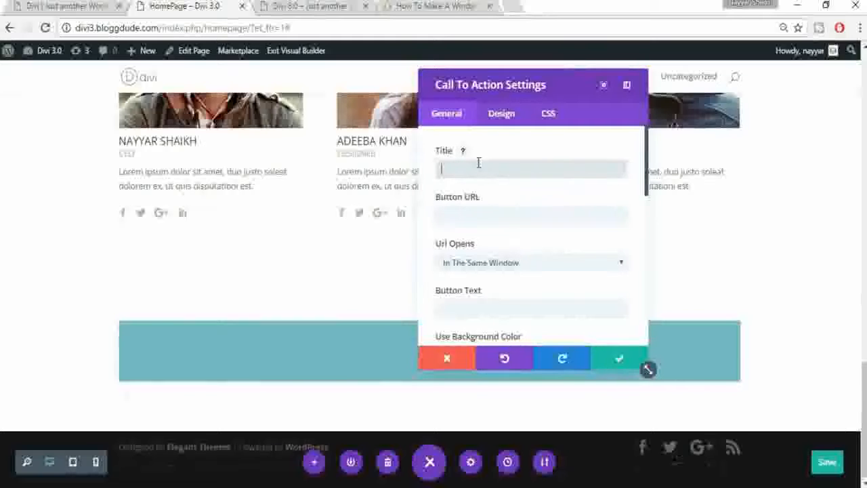
pyautogui.write('d')
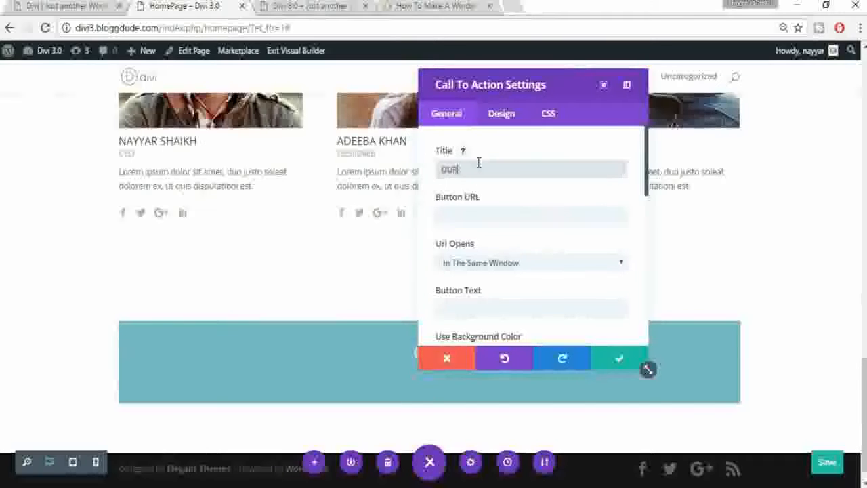
pyautogui.write('UR MISSION')
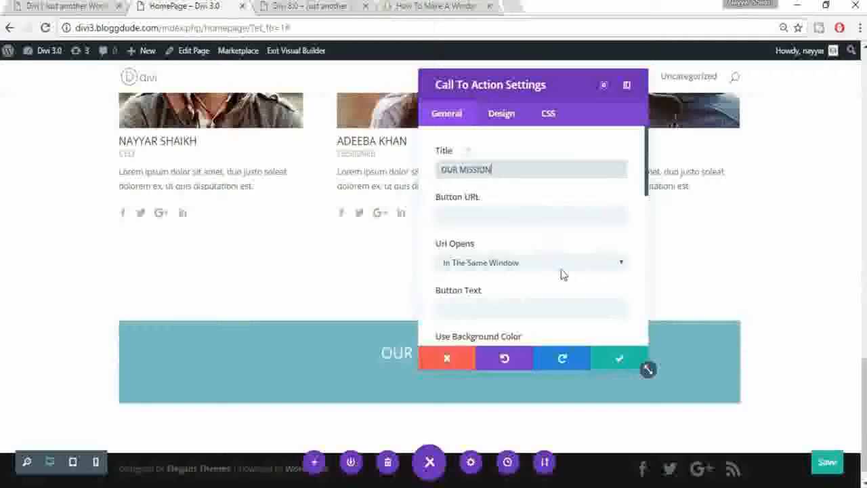
pyautogui.scroll(-5, 562, 274)
# Step: Copy the reference's mission subtitle sentence and paste it into the call-to-action body
pyautogui.click(85, 8)
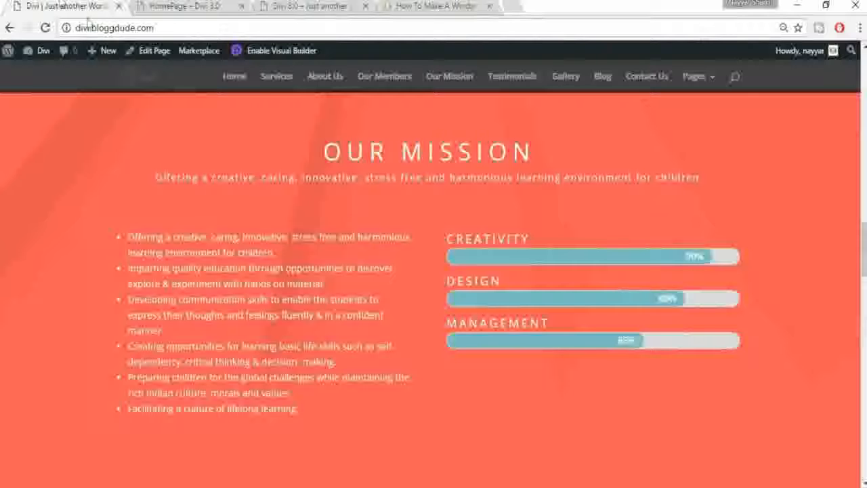
pyautogui.tripleClick(427, 178)
pyautogui.hotkey('ctrl', 'c')
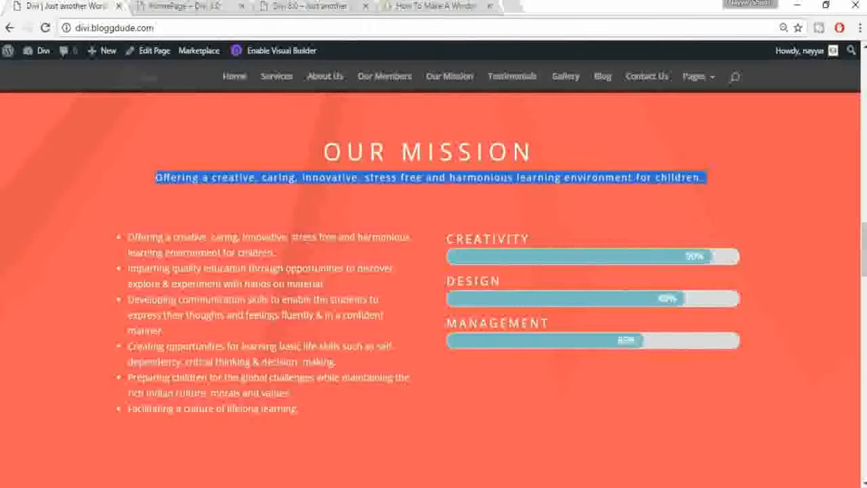
pyautogui.click(197, 6)
pyautogui.scroll(-3, 542, 281)
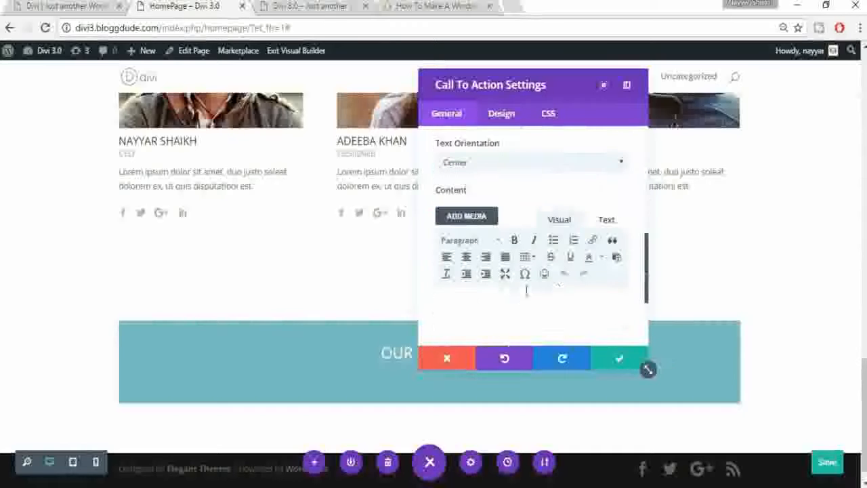
pyautogui.hotkey('ctrl', 'v')
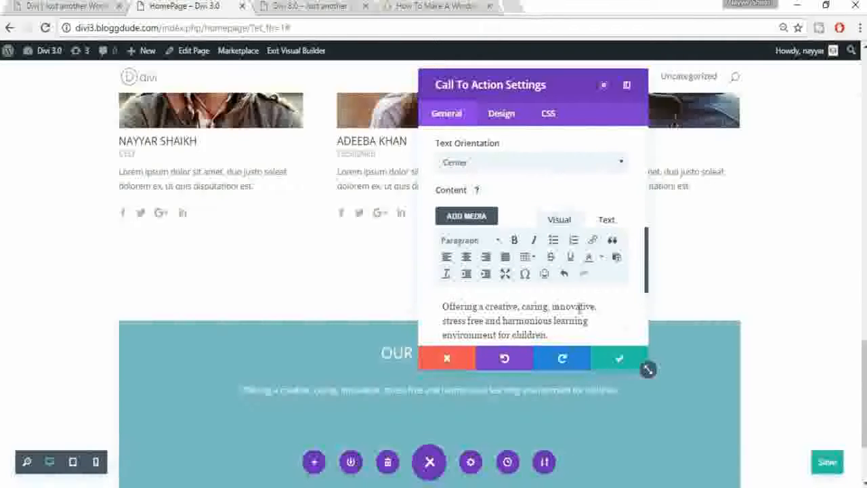
# Step: Replace the pasted HTML in the Text view with the plain mission sentence
pyautogui.click(614, 224)
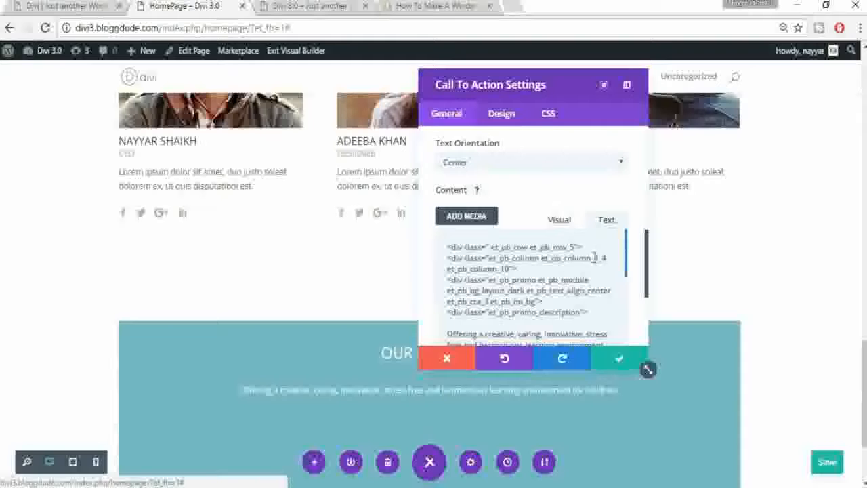
pyautogui.click(559, 220)
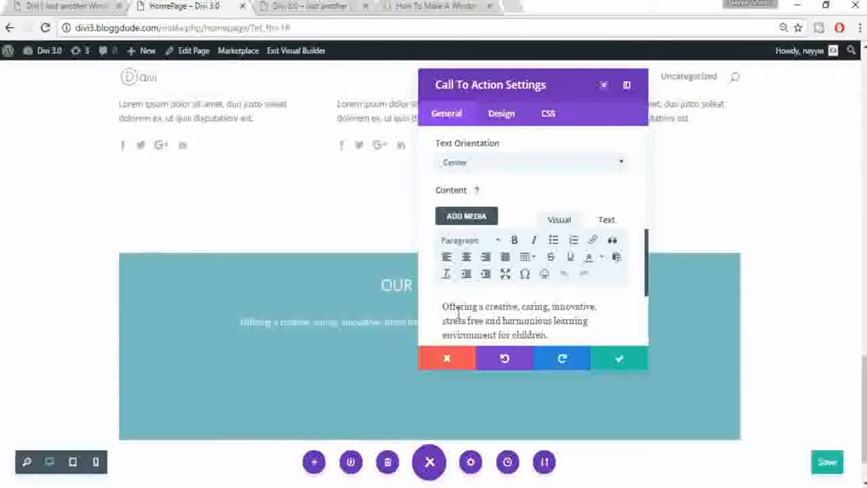
pyautogui.click(606, 221)
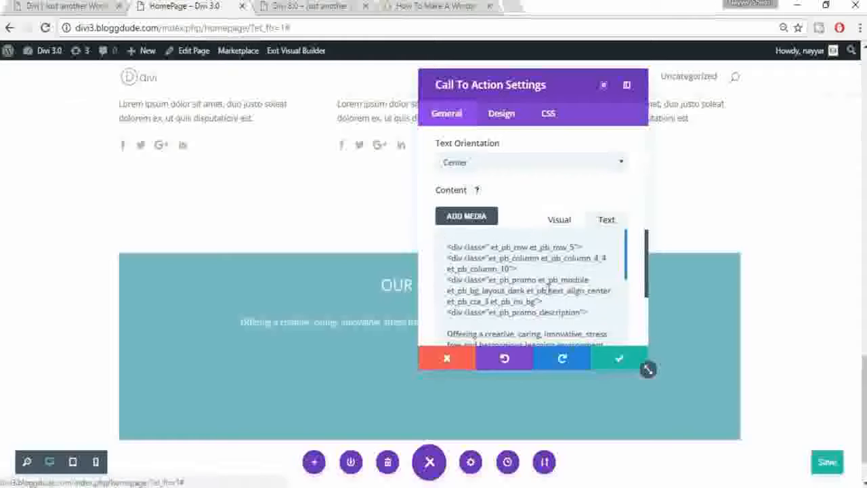
pyautogui.hotkey('ctrl', 'a')
pyautogui.press('BackSpace')
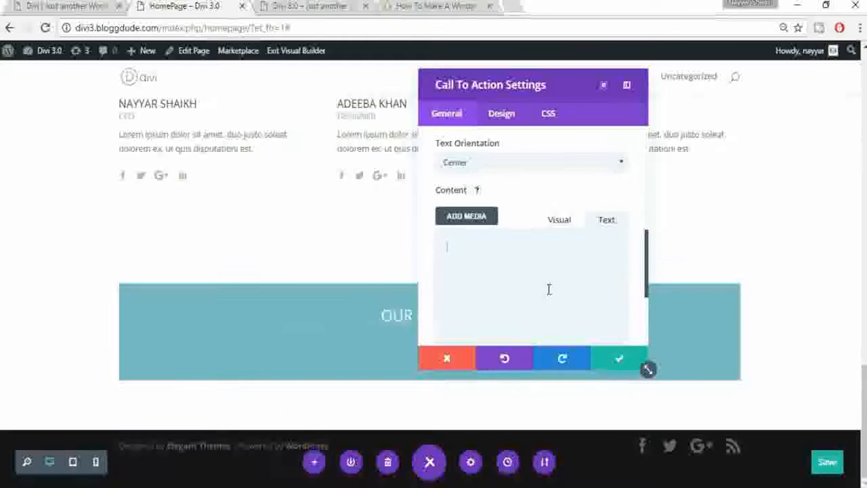
pyautogui.hotkey('ctrl', 'v')
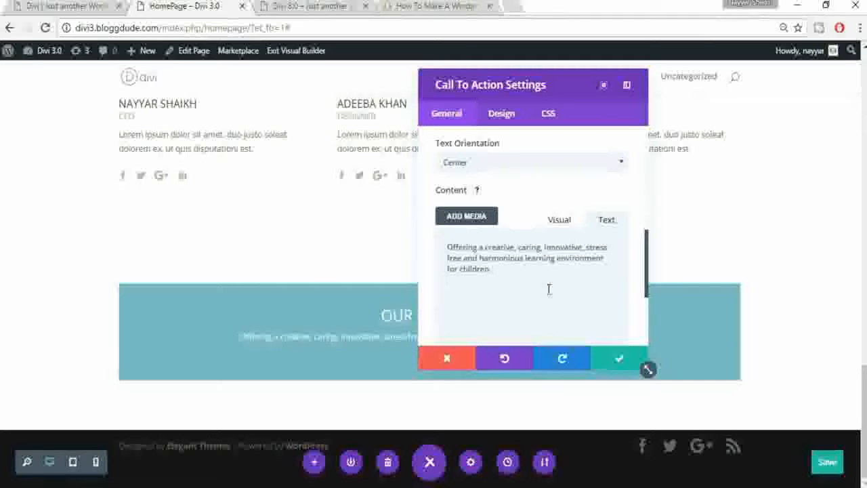
pyautogui.moveTo(497, 91); pyautogui.dragTo(149, 143)
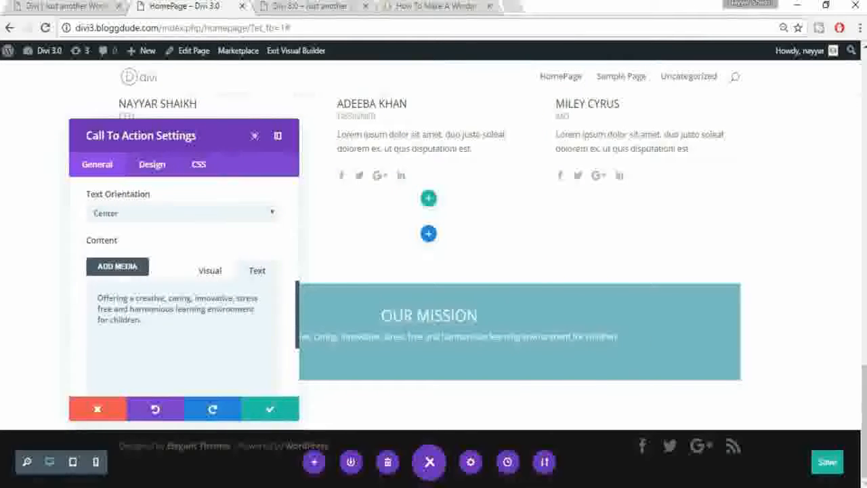
# Step: Turn off Use Background Color and set the Text Color to Dark
pyautogui.moveTo(191, 133); pyautogui.dragTo(183, 124)
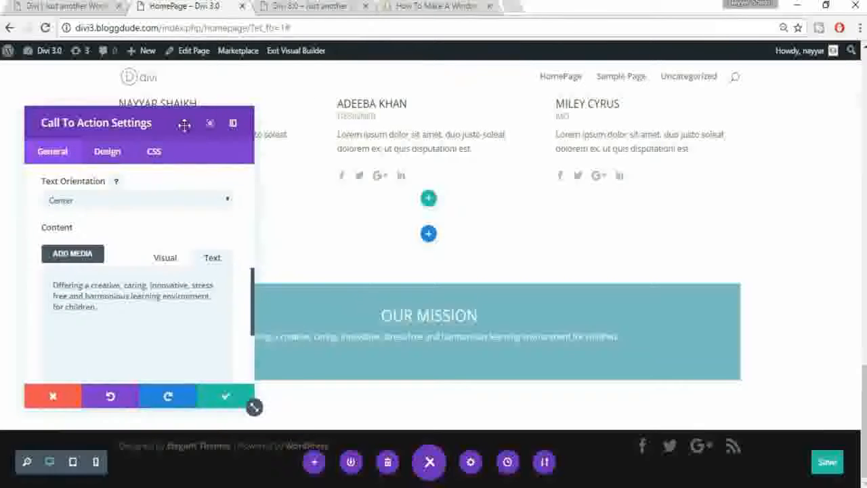
pyautogui.scroll(5, 129, 247)
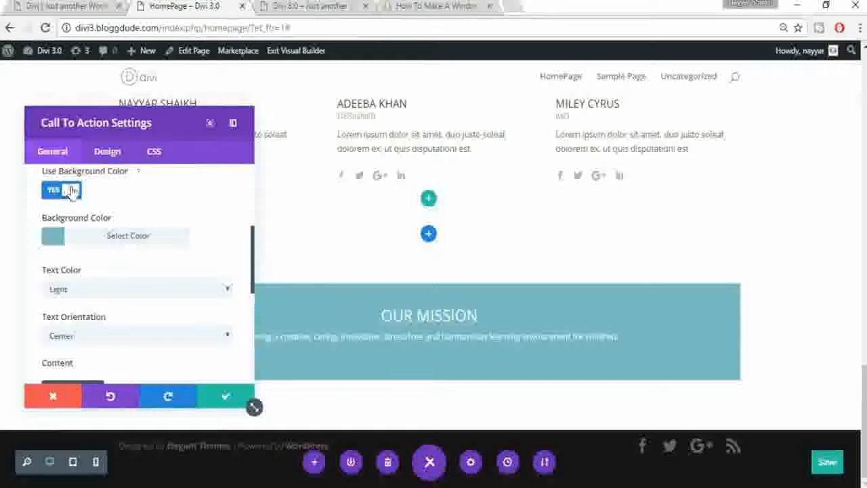
pyautogui.click(71, 190)
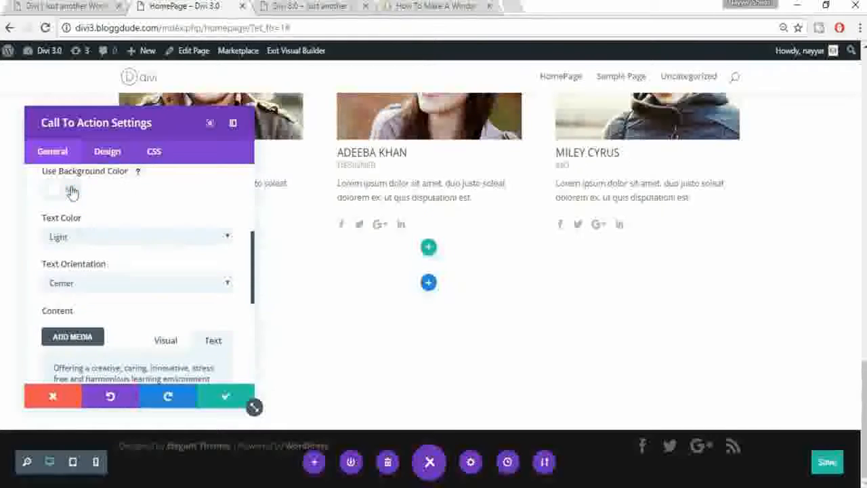
pyautogui.click(117, 239)
pyautogui.click(115, 268)
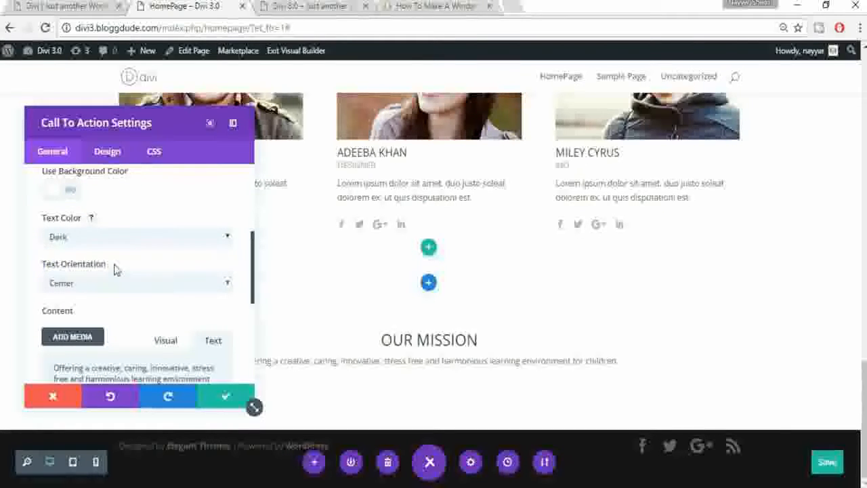
# Step: Set header font size 40, header letter spacing 10 and body font size 16, then save
pyautogui.click(105, 157)
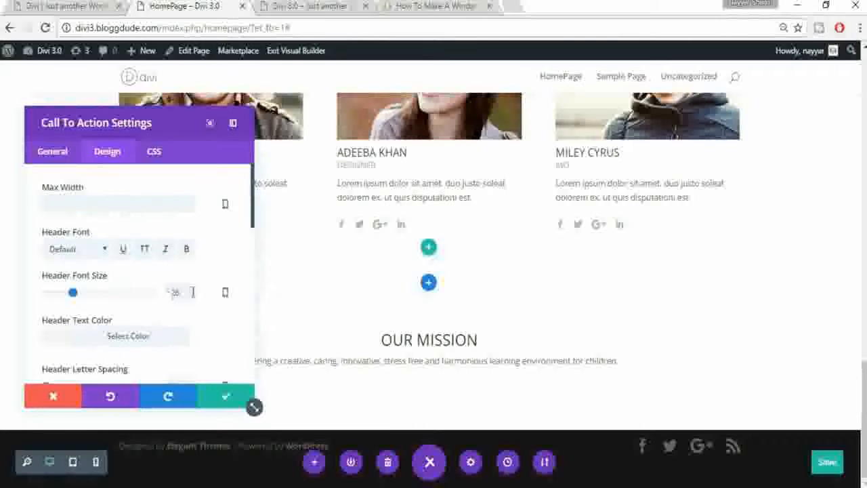
pyautogui.write('40')
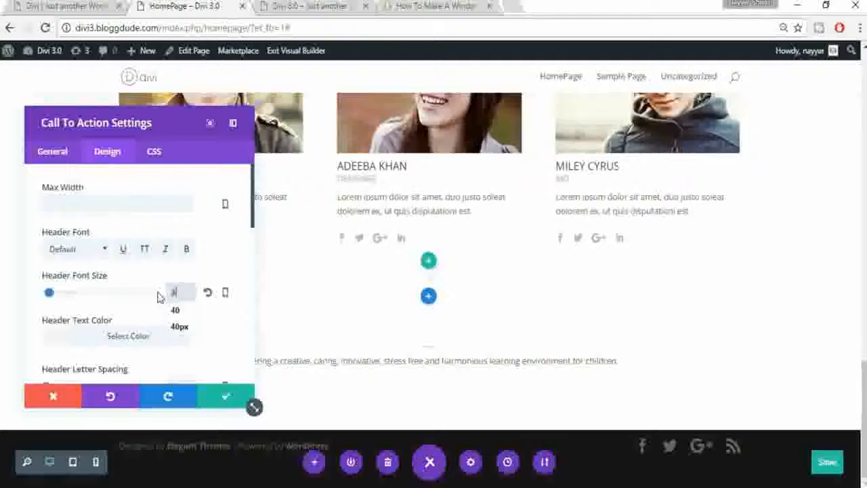
pyautogui.scroll(-1, 230, 288)
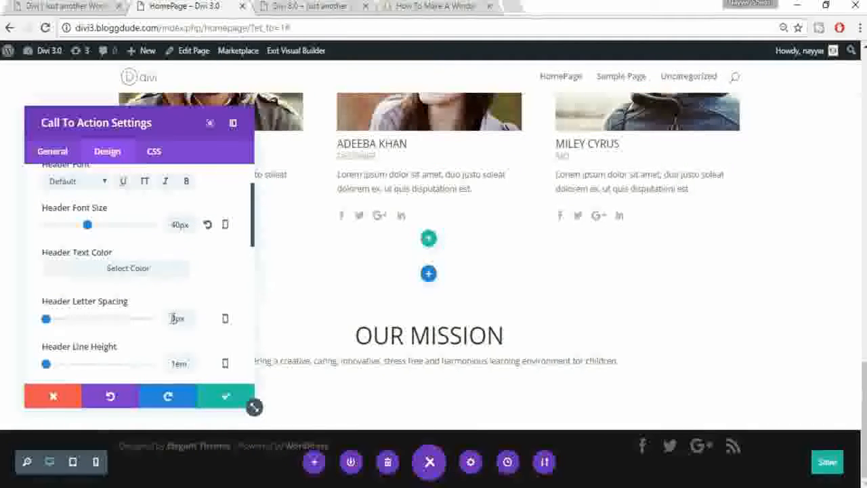
pyautogui.write('10')
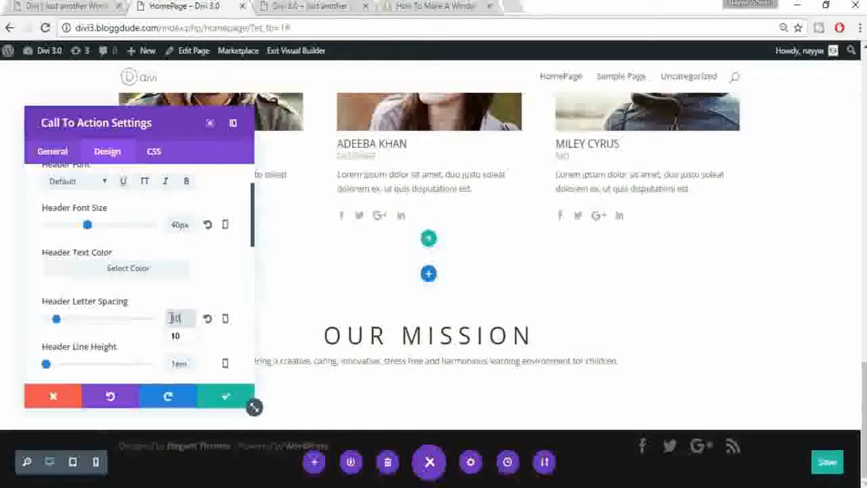
pyautogui.scroll(-2, 224, 305)
pyautogui.scroll(-1, 214, 305)
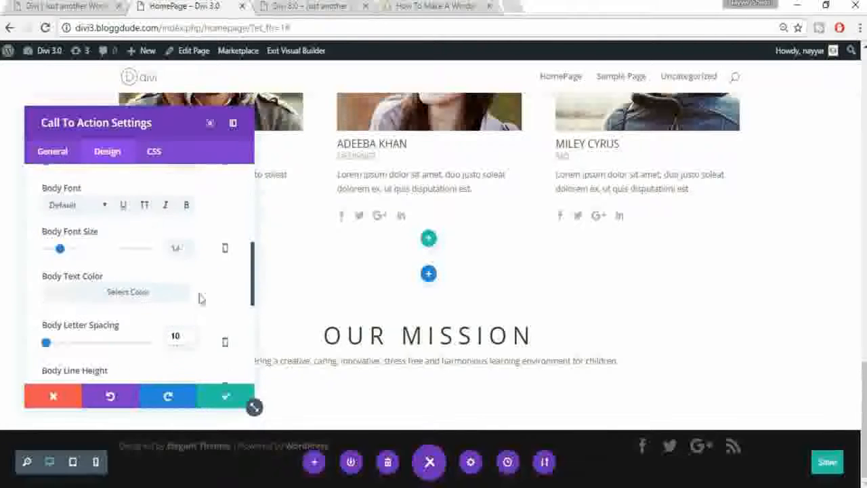
pyautogui.moveTo(180, 247); pyautogui.dragTo(168, 248)
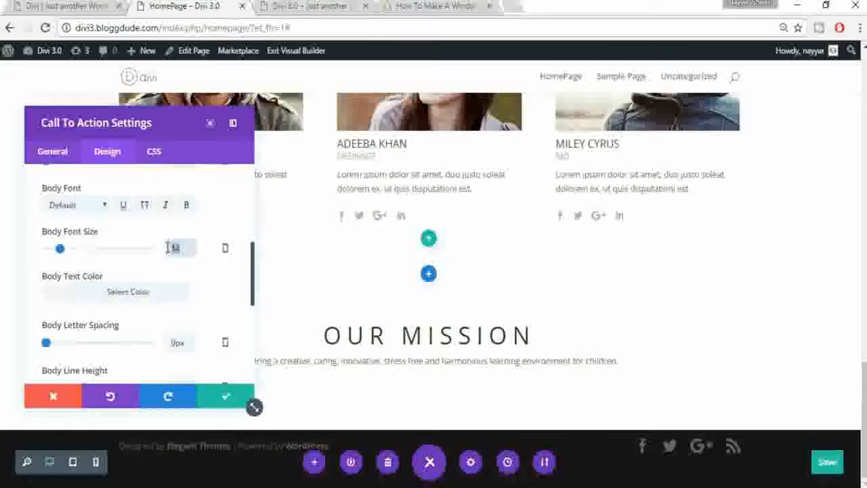
pyautogui.write('16')
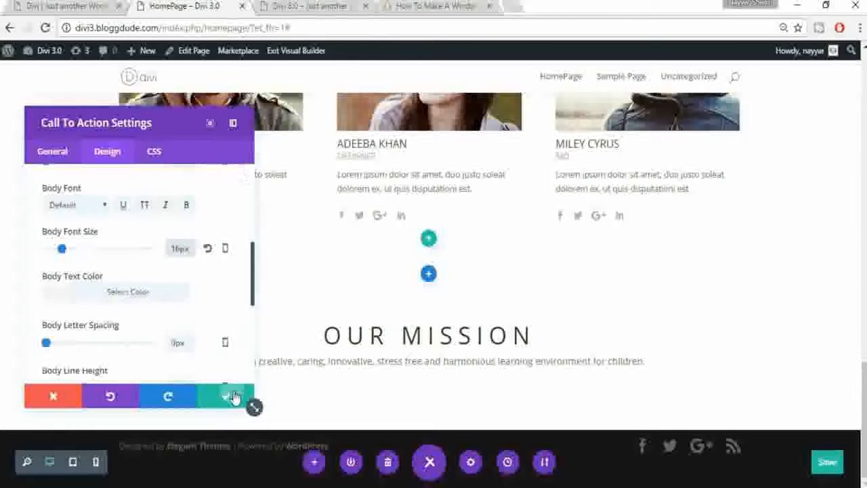
pyautogui.click(242, 393)
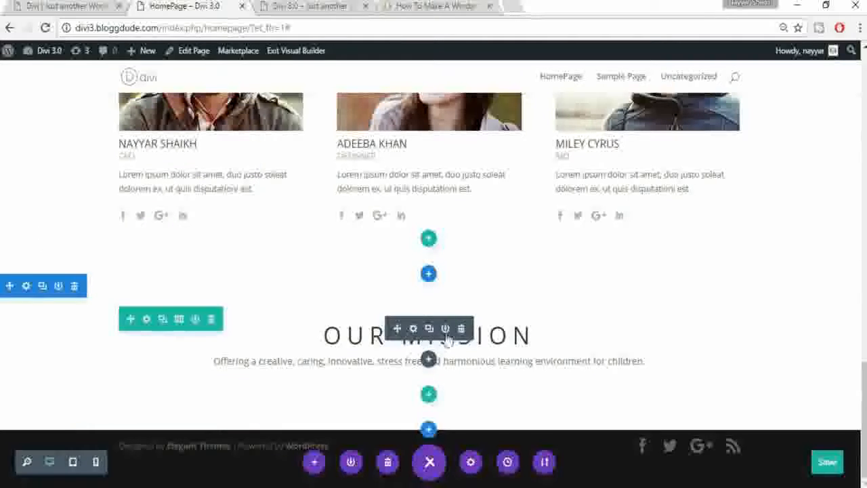
pyautogui.scroll(3, 652, 306)
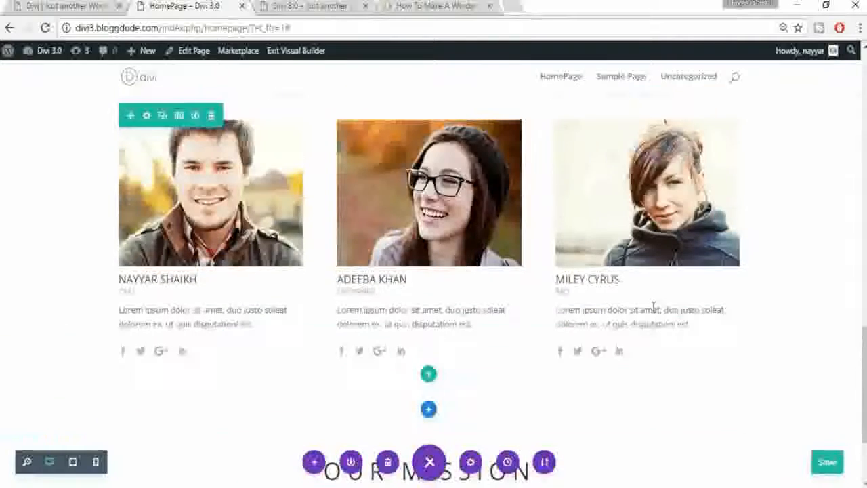
pyautogui.click(44, 6)
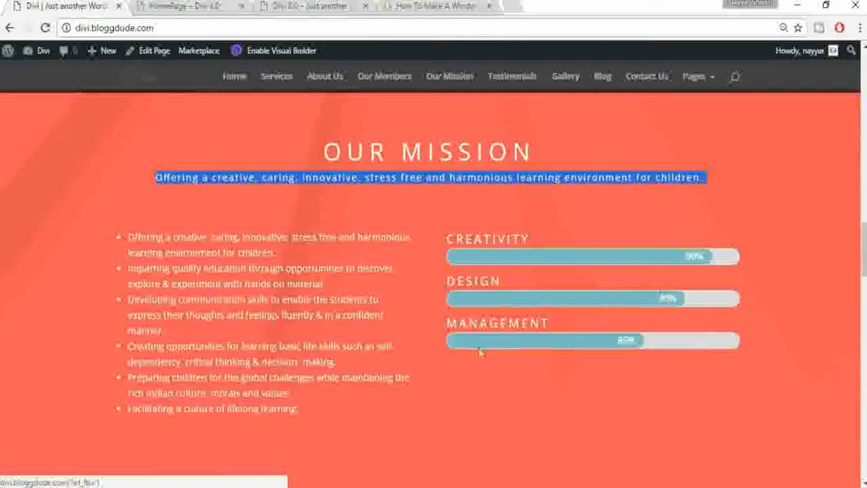
pyautogui.scroll(1, 854, 192)
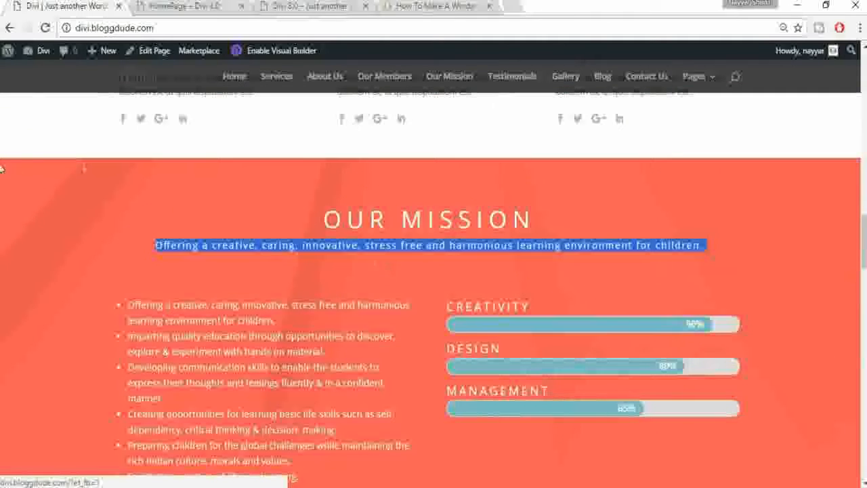
pyautogui.scroll(-4, 126, 225)
pyautogui.scroll(3, 125, 226)
pyautogui.click(180, 6)
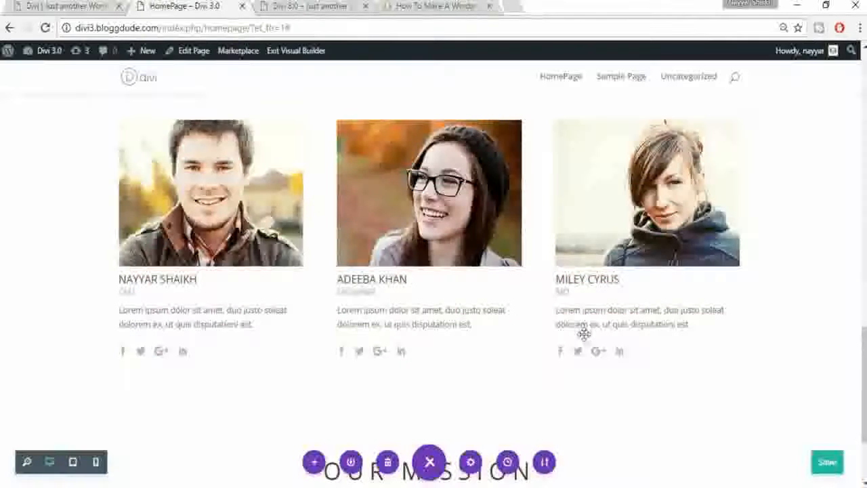
pyautogui.scroll(-2, 474, 393)
pyautogui.click(88, 5)
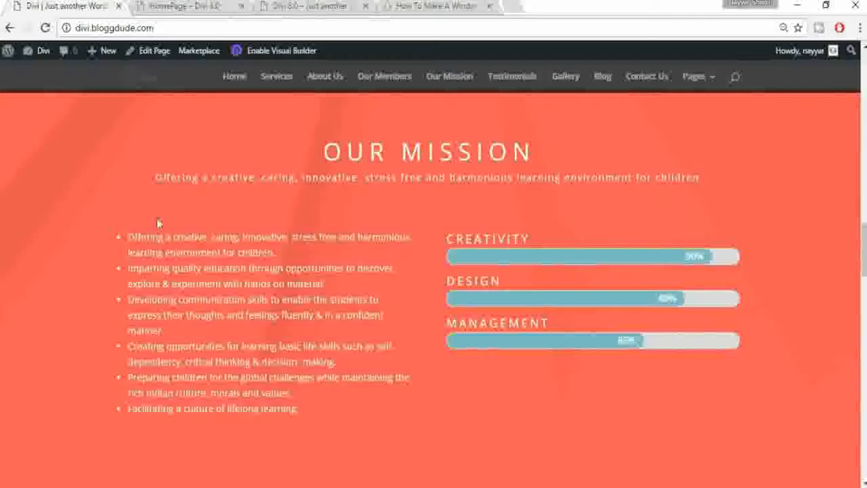
pyautogui.click(218, 5)
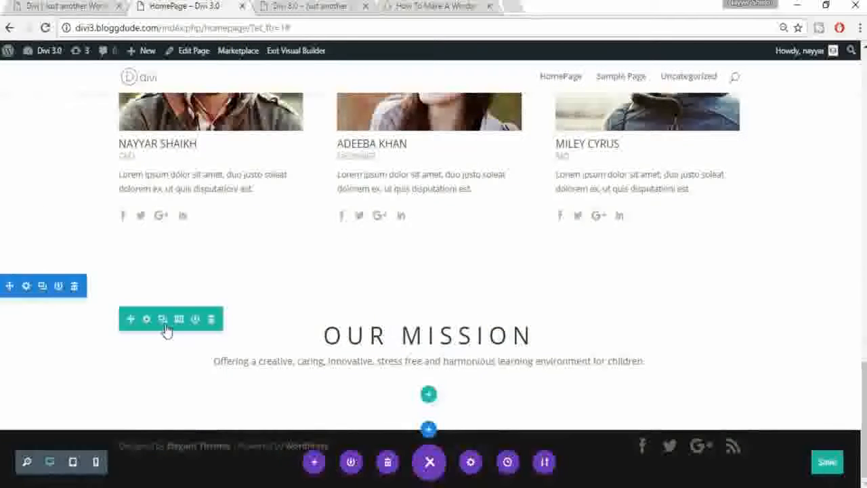
pyautogui.click(27, 287)
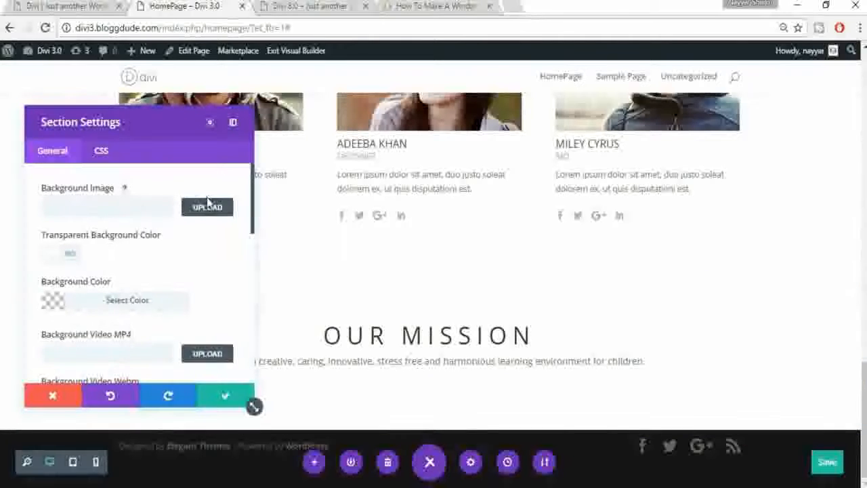
# Step: Set the salmon image as the Our Mission section background and save the section
pyautogui.click(208, 207)
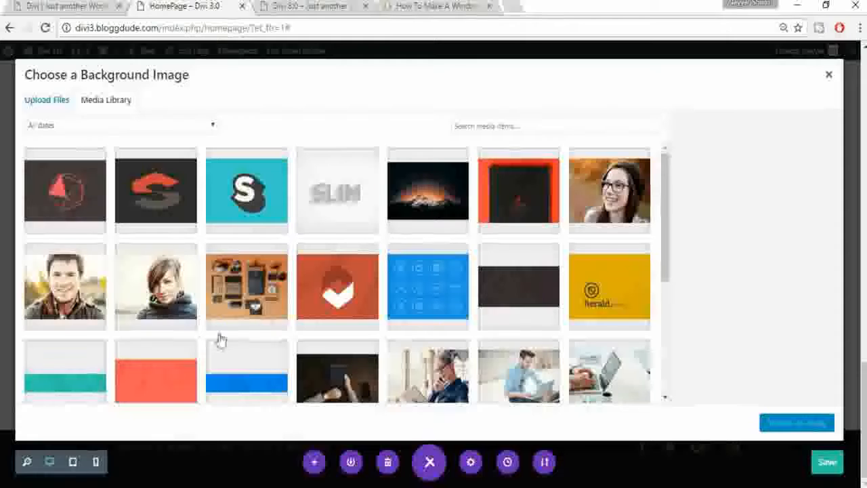
pyautogui.click(172, 374)
pyautogui.scroll(-1, 195, 371)
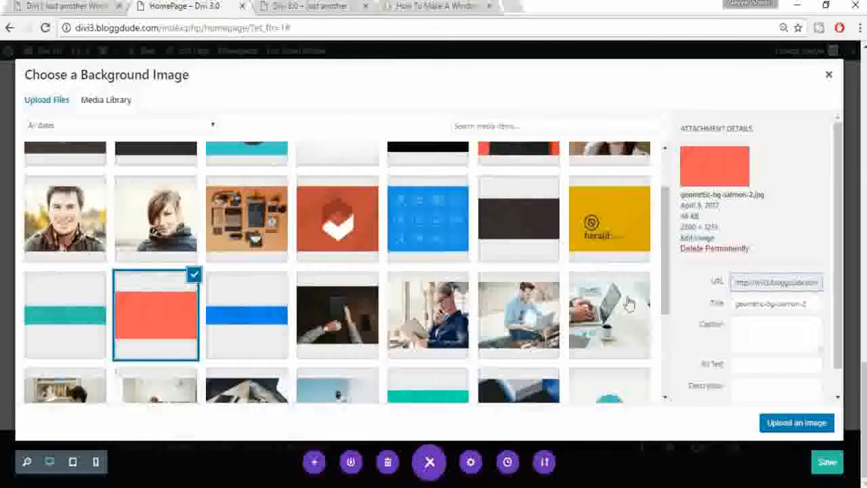
pyautogui.click(803, 422)
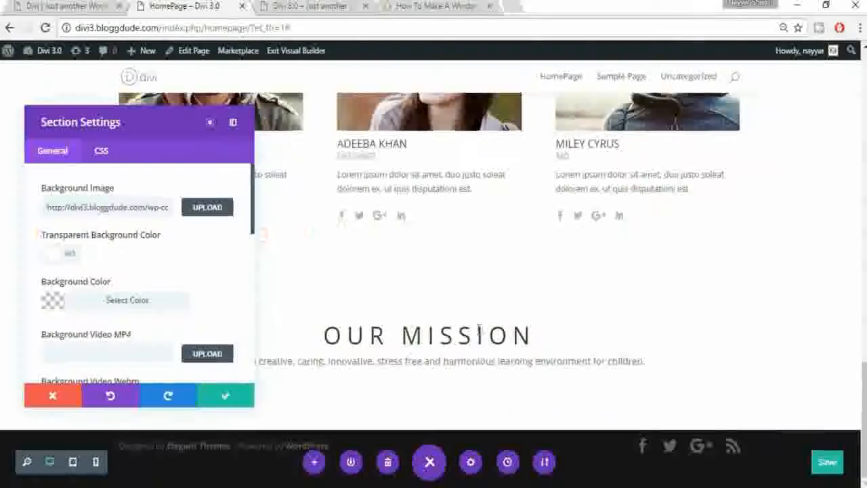
pyautogui.click(251, 401)
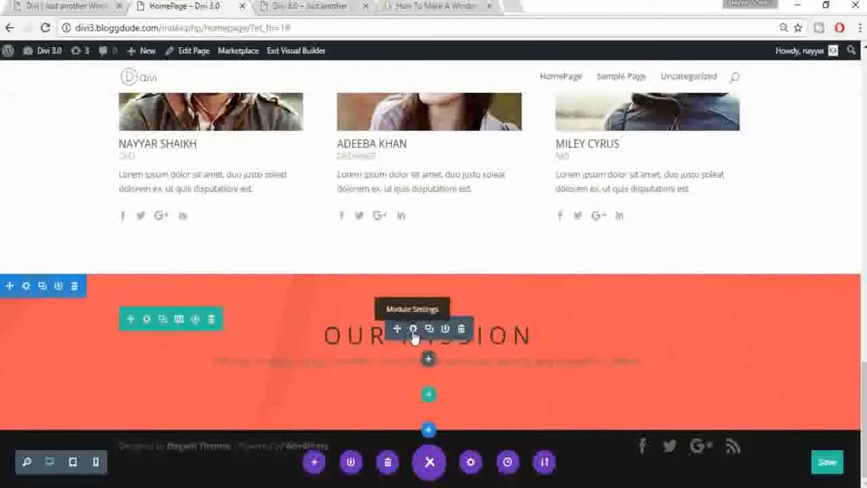
# Step: Switch the OUR MISSION module's text colour to Light and save it
pyautogui.click(413, 330)
pyautogui.scroll(-5, 100, 290)
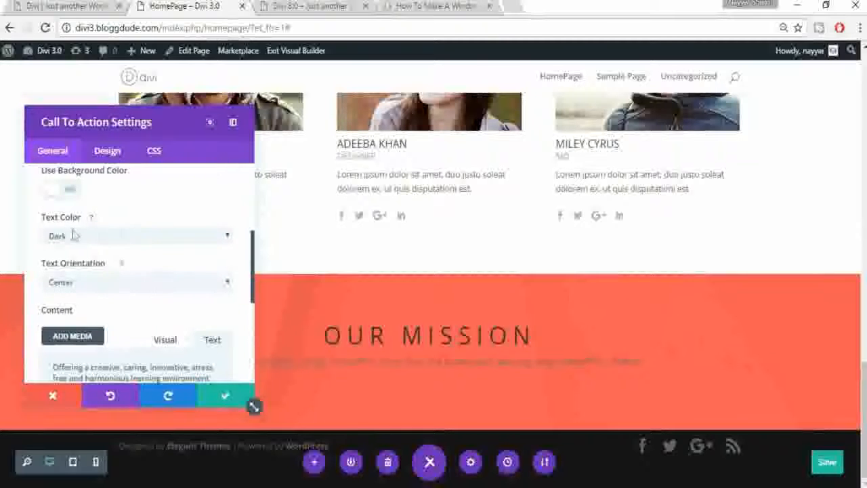
pyautogui.click(116, 238)
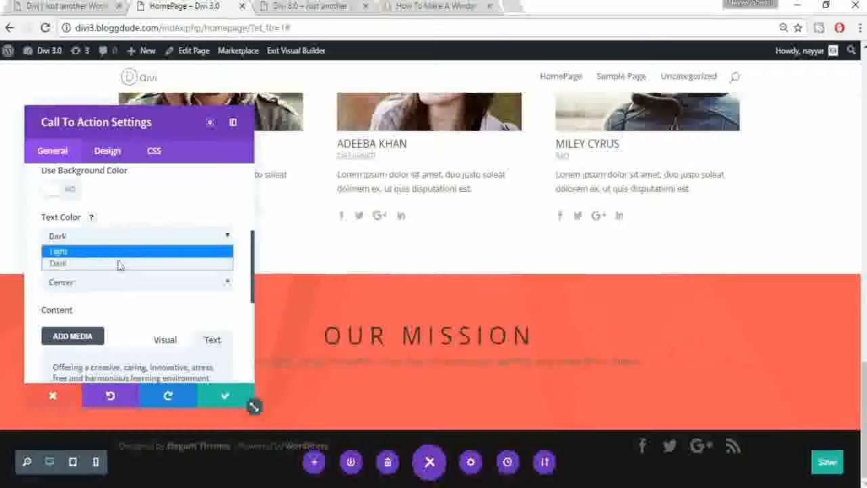
pyautogui.click(118, 252)
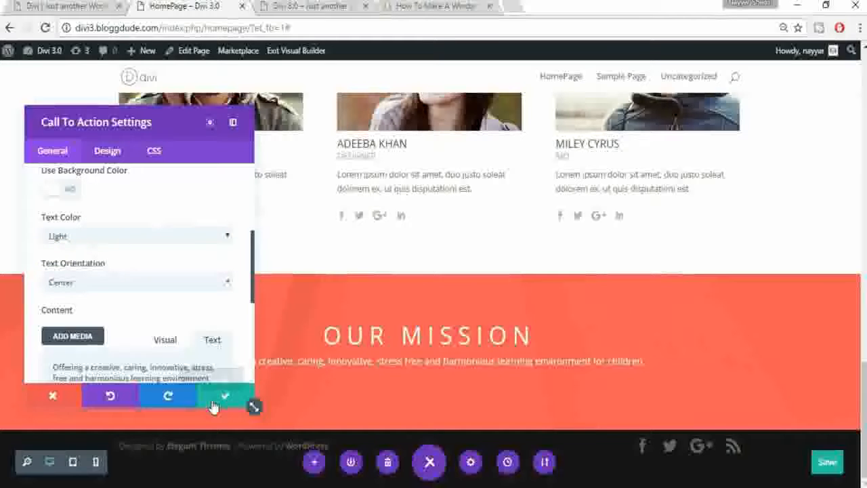
pyautogui.click(213, 405)
pyautogui.click(72, 5)
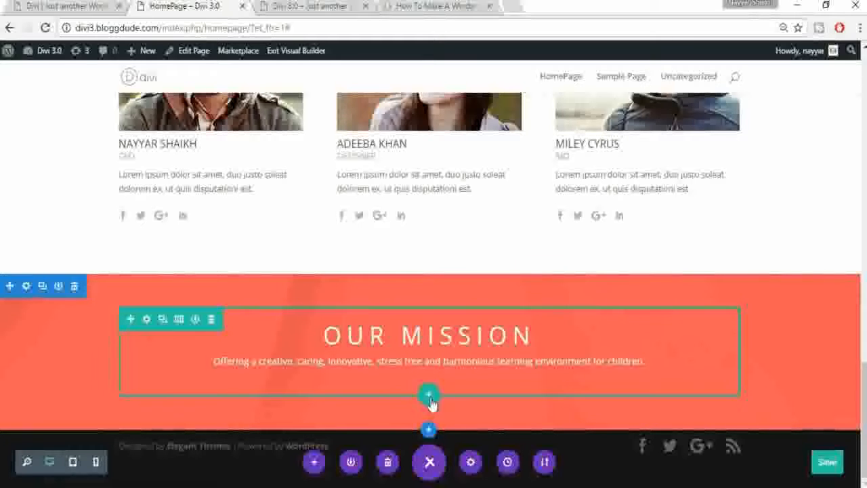
# Step: Add a two-column row under Our Mission and copy the six mission points from the live site
pyautogui.click(429, 395)
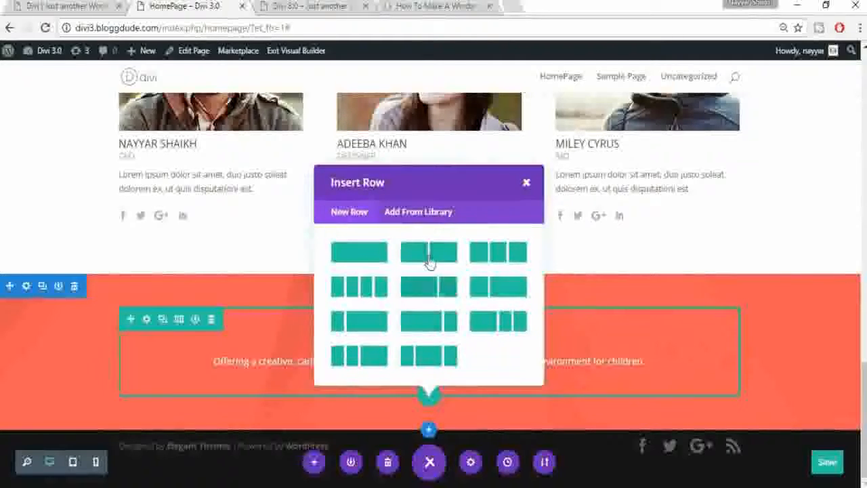
pyautogui.click(432, 260)
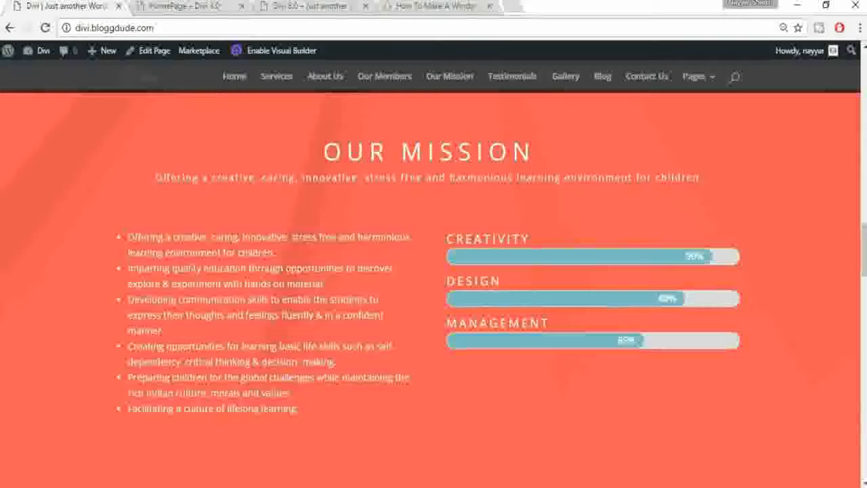
pyautogui.moveTo(128, 237); pyautogui.dragTo(300, 409)
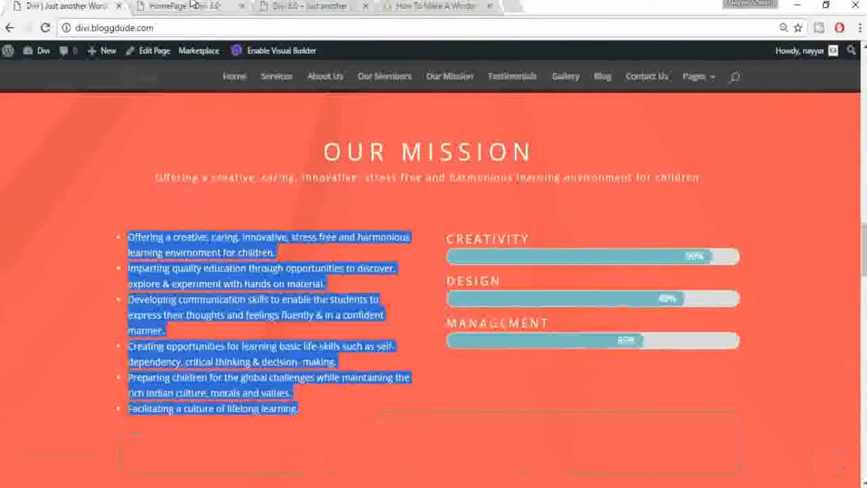
pyautogui.click(143, 6)
# Step: Insert a Call To Action module in the left column and paste the mission points into it
pyautogui.scroll(-1, 237, 352)
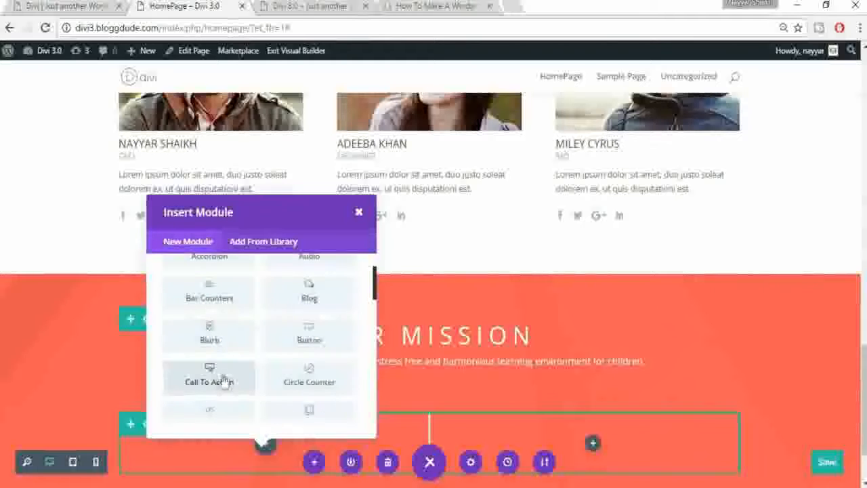
pyautogui.click(210, 377)
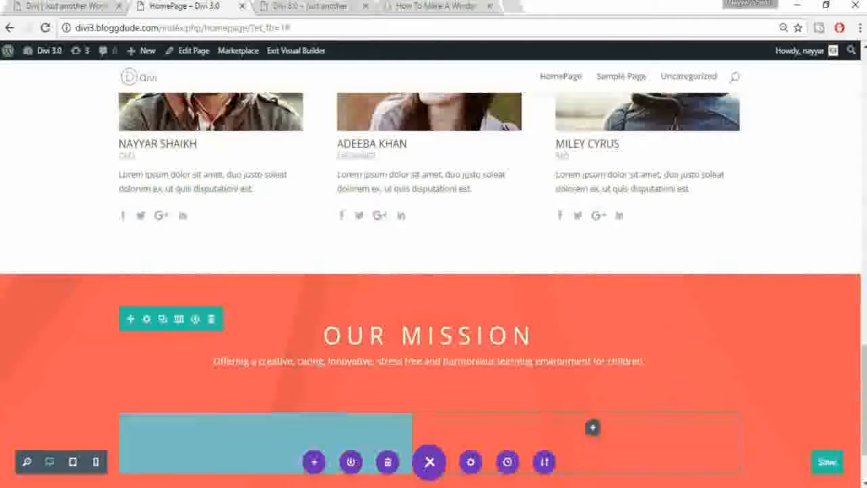
pyautogui.scroll(-6, 144, 328)
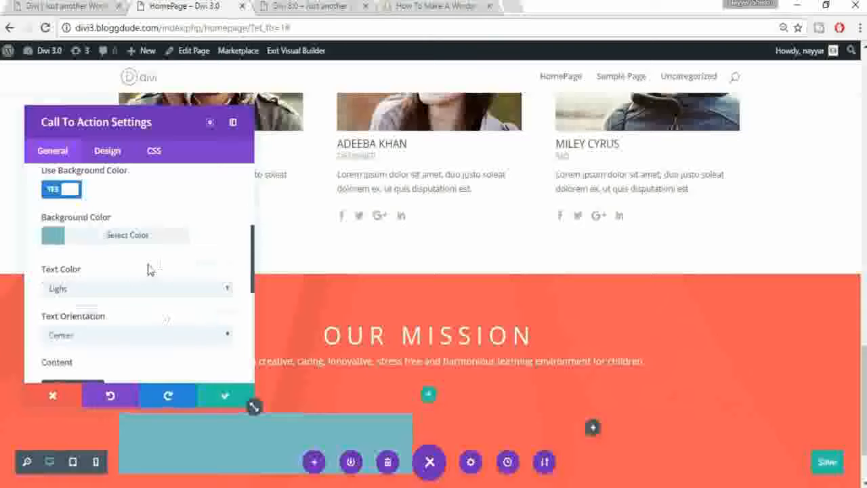
pyautogui.hotkey('ctrl', 'v')
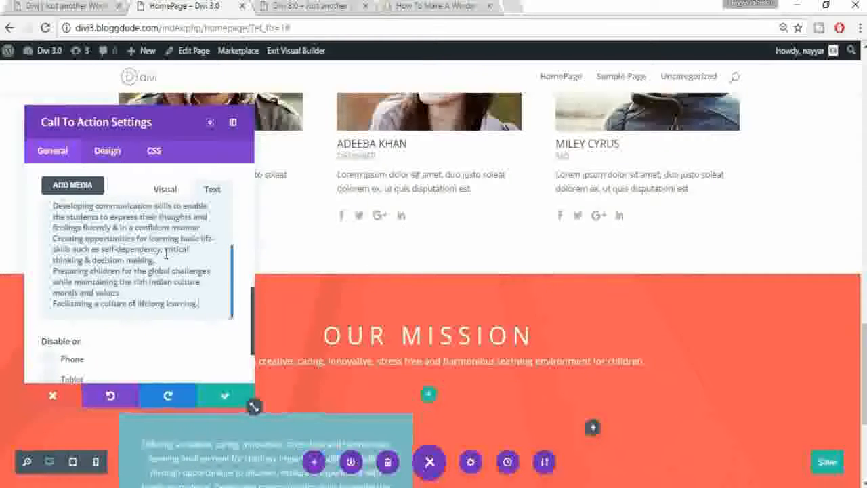
pyautogui.scroll(5, 168, 258)
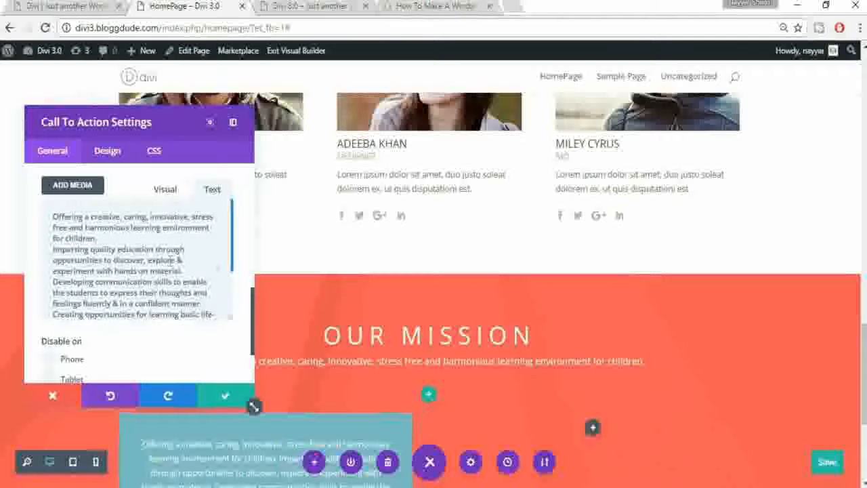
pyautogui.scroll(-2, 572, 371)
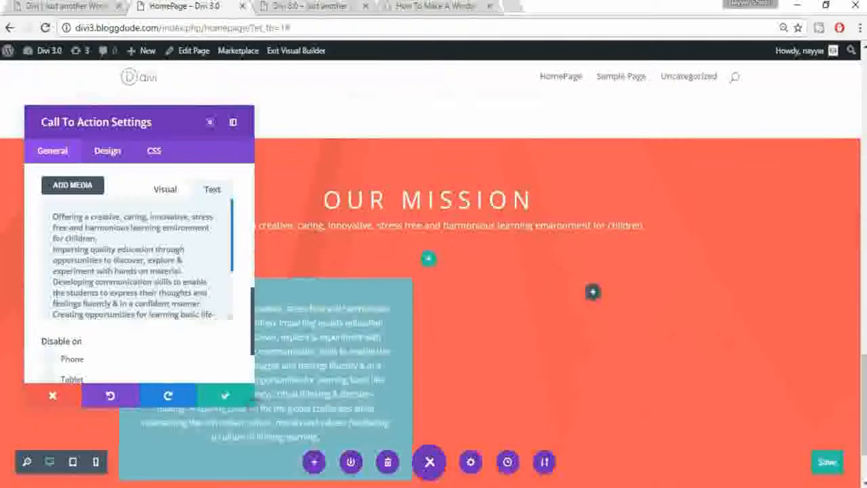
# Step: Format the pasted mission points as a left-aligned bulleted list in the visual editor
pyautogui.hotkey('ctrl', 'a')
pyautogui.scroll(2, 110, 271)
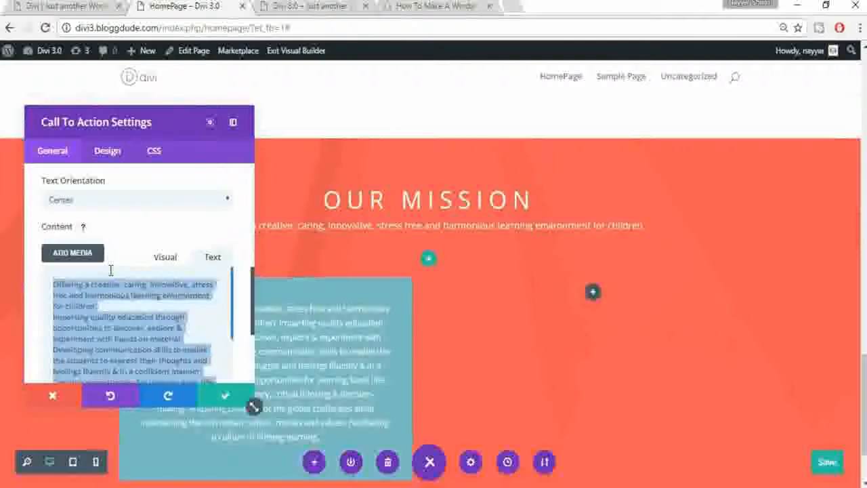
pyautogui.scroll(1, 112, 274)
pyautogui.scroll(-3, 120, 286)
pyautogui.scroll(1, 120, 287)
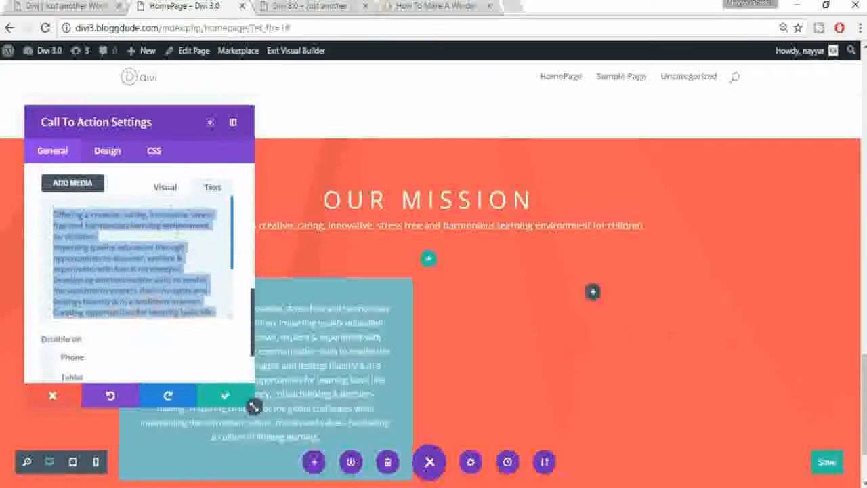
pyautogui.click(166, 190)
pyautogui.hotkey('ctrl', 'a')
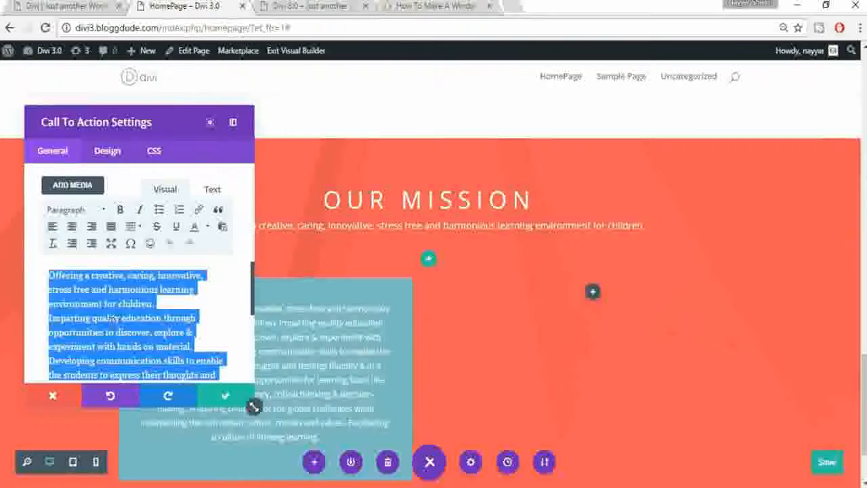
pyautogui.hotkey('ctrl', 'v')
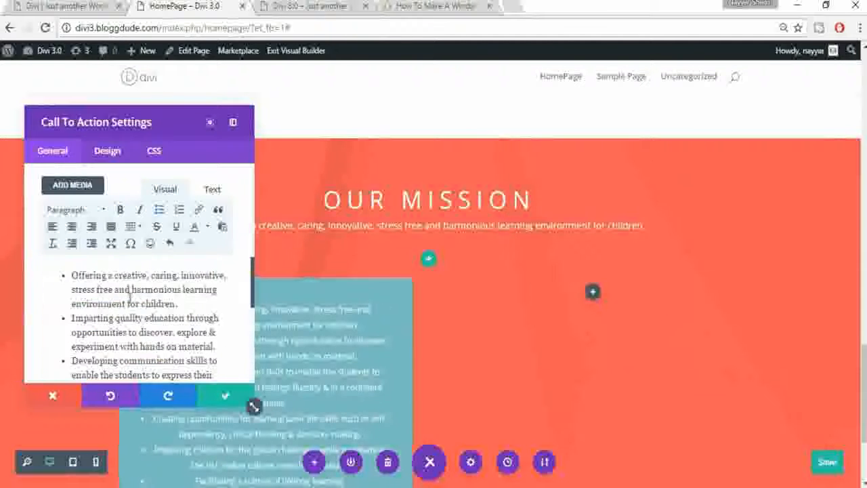
pyautogui.hotkey('ctrl', 'a')
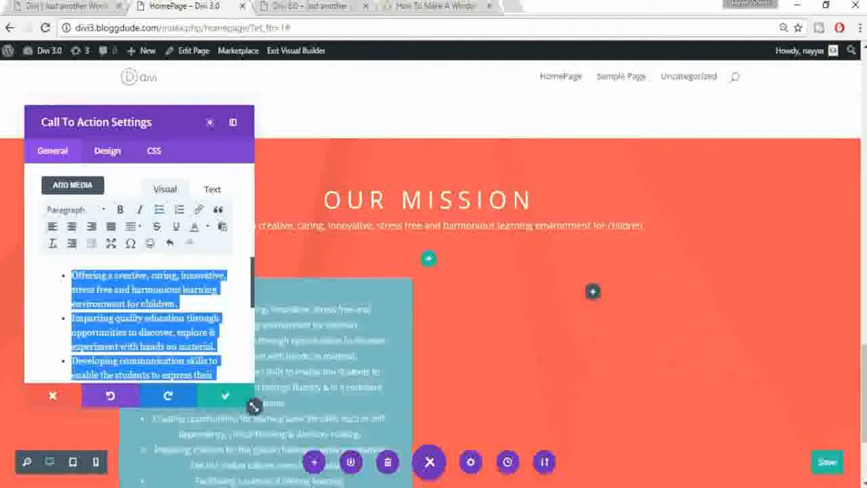
pyautogui.click(54, 230)
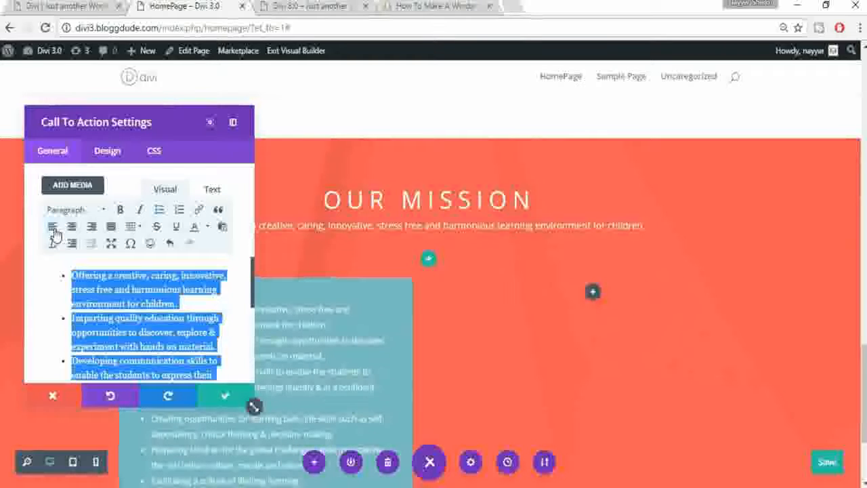
# Step: Set Use Background Color to NO so the module has no teal background
pyautogui.scroll(-2, 192, 345)
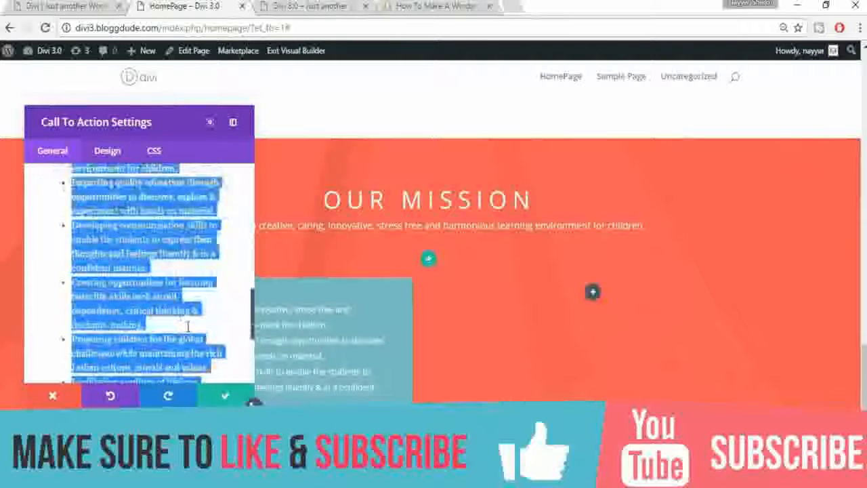
pyautogui.scroll(4, 189, 328)
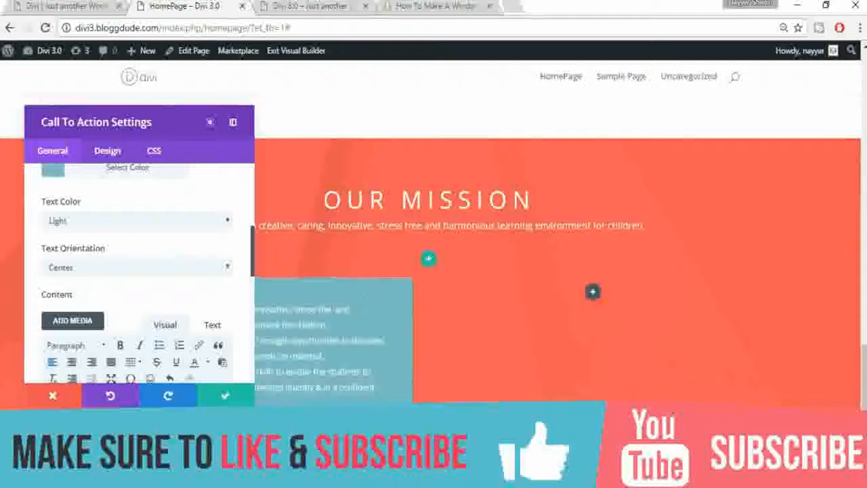
pyautogui.scroll(2, 338, 305)
pyautogui.scroll(1, 101, 246)
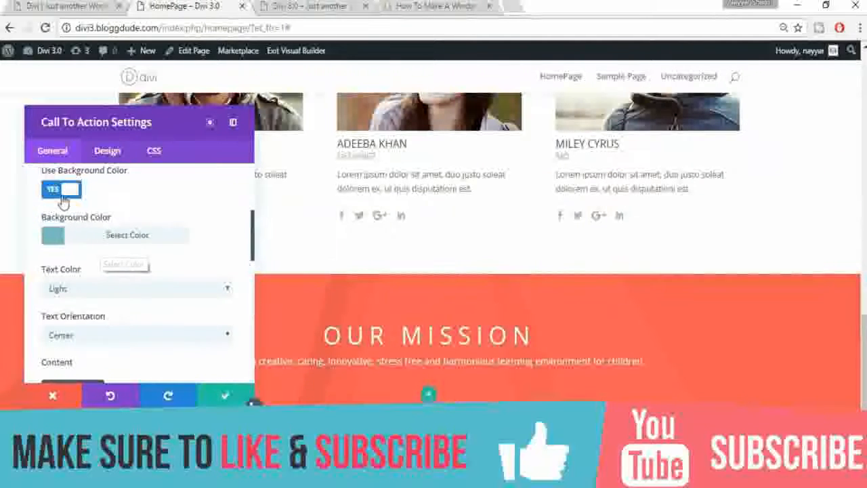
pyautogui.click(62, 199)
pyautogui.scroll(-2, 567, 368)
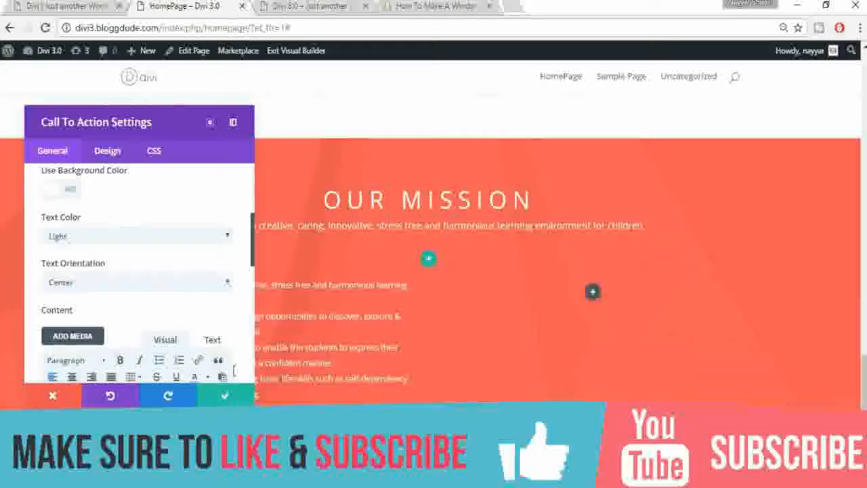
pyautogui.click(108, 151)
# Step: Set the mission list's Body Font Size to 16px, save the module, and compare with the reference site
pyautogui.moveTo(98, 118); pyautogui.dragTo(622, 113)
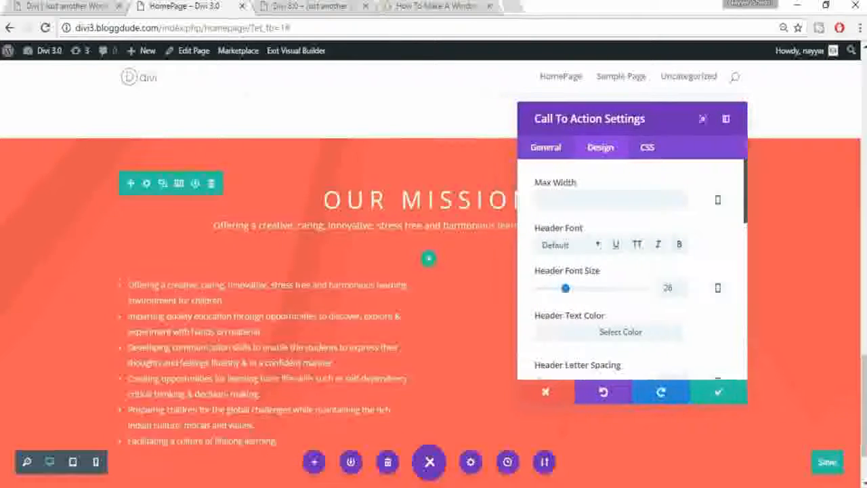
pyautogui.scroll(-1, 654, 305)
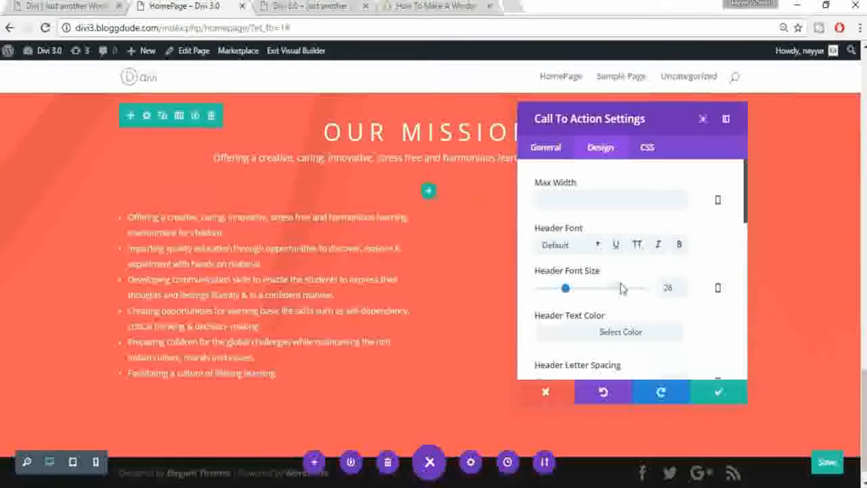
pyautogui.scroll(-1, 622, 291)
pyautogui.scroll(-3, 622, 292)
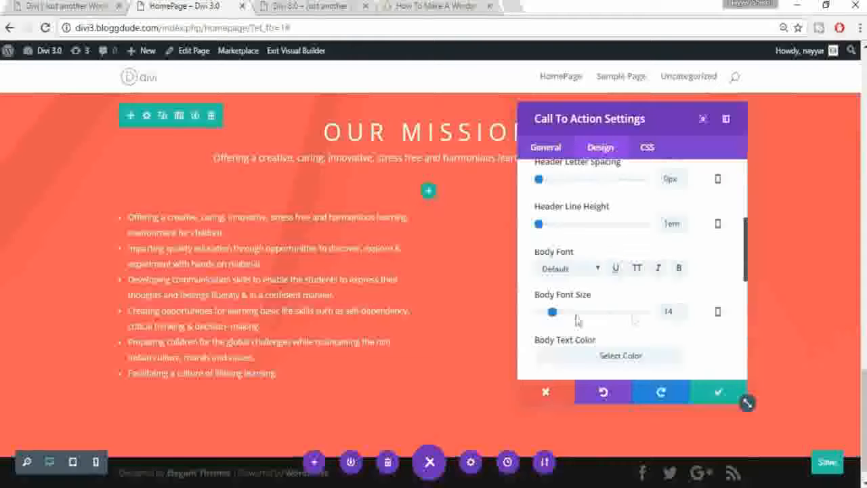
pyautogui.doubleClick(679, 308)
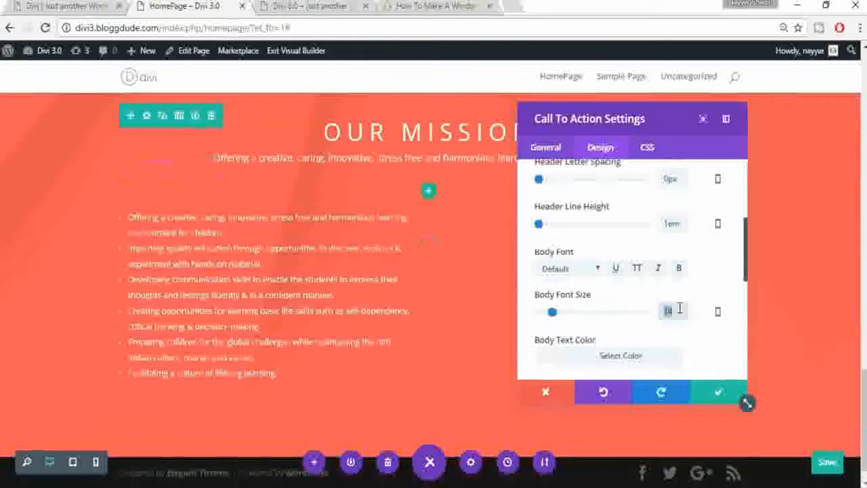
pyautogui.write('16')
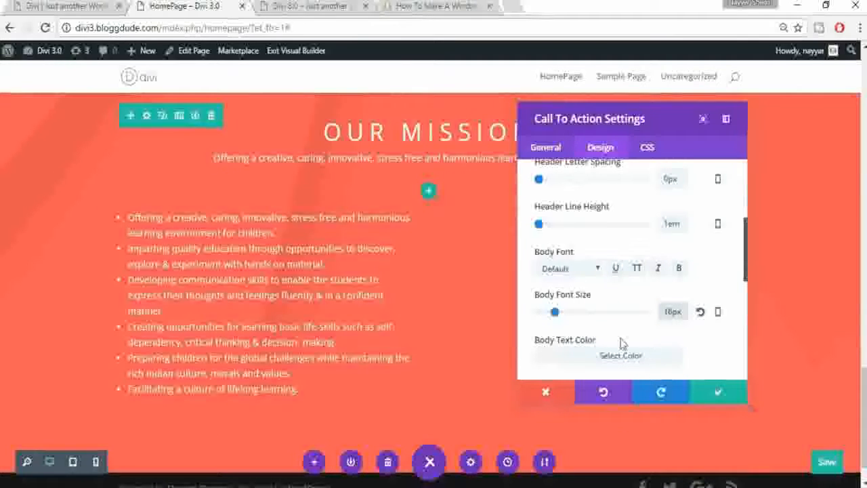
pyautogui.click(719, 395)
pyautogui.click(58, 5)
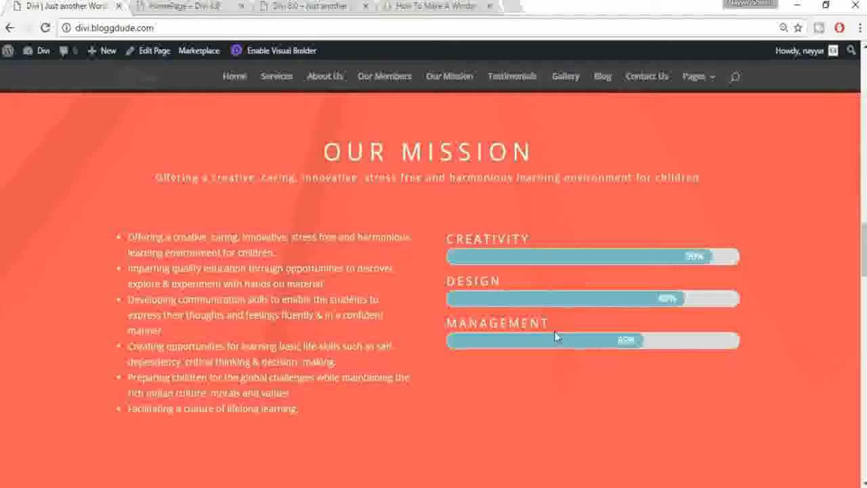
pyautogui.hotkey('ctrl', 'Tab')
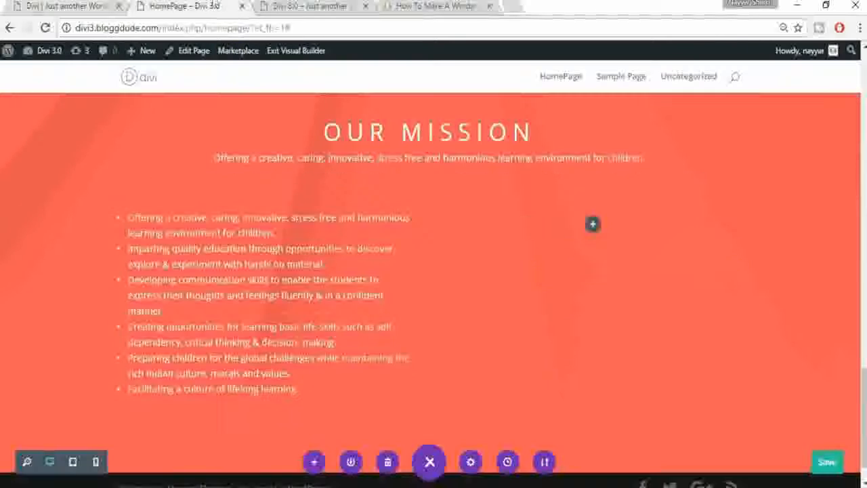
# Step: Insert a Bar Counters module into the empty right mission column
pyautogui.click(593, 227)
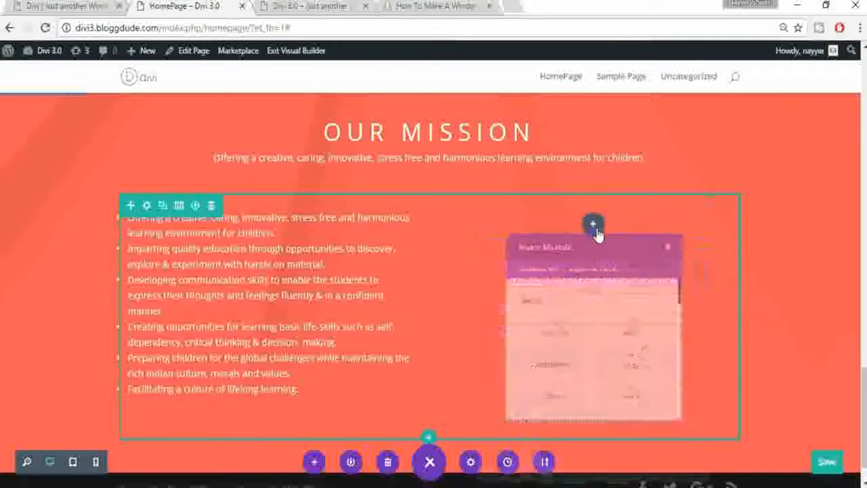
pyautogui.scroll(-5, 650, 366)
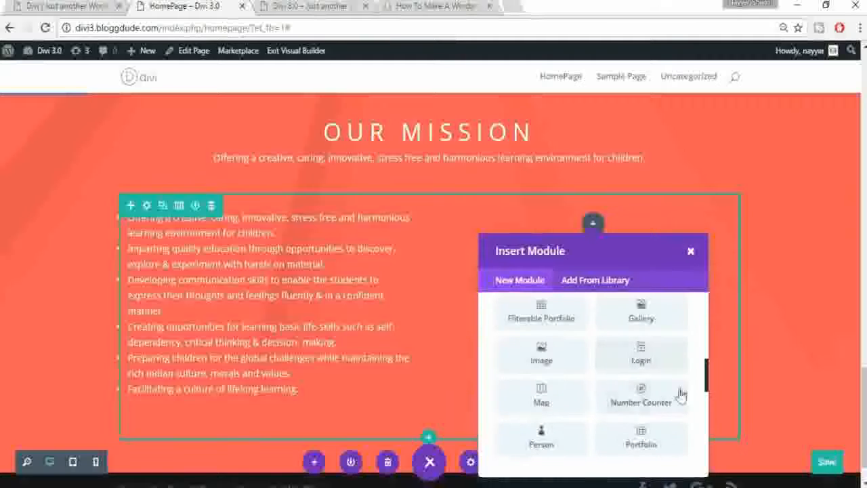
pyautogui.scroll(-4, 673, 404)
pyautogui.moveTo(706, 407); pyautogui.dragTo(708, 304)
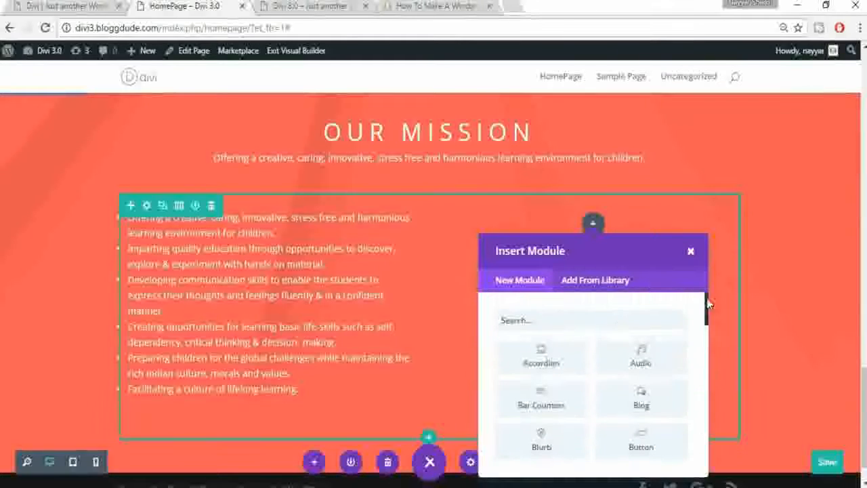
pyautogui.click(555, 401)
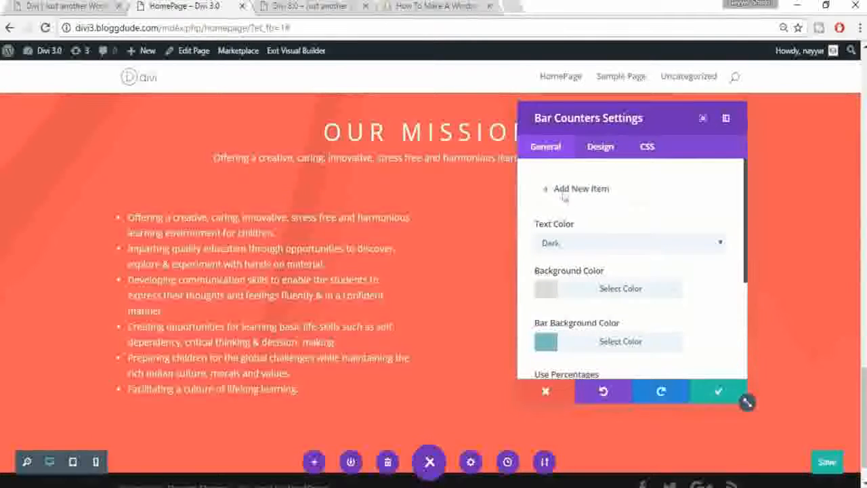
pyautogui.moveTo(614, 118); pyautogui.dragTo(250, 121)
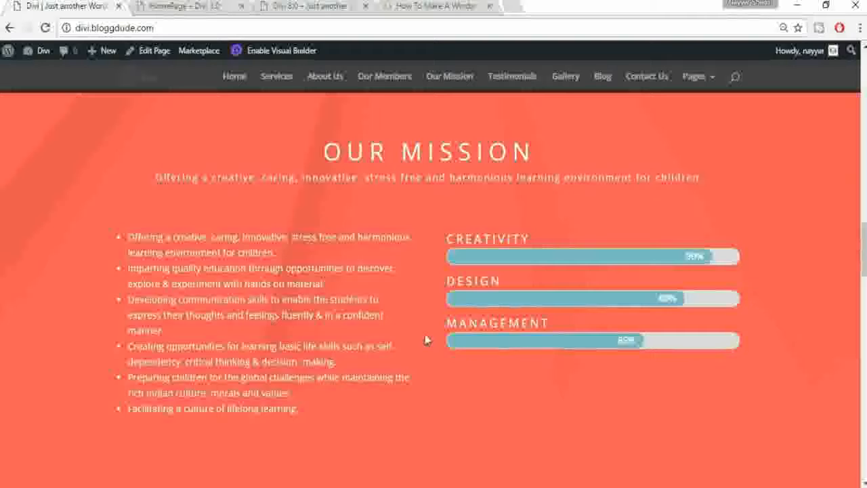
pyautogui.click(179, 6)
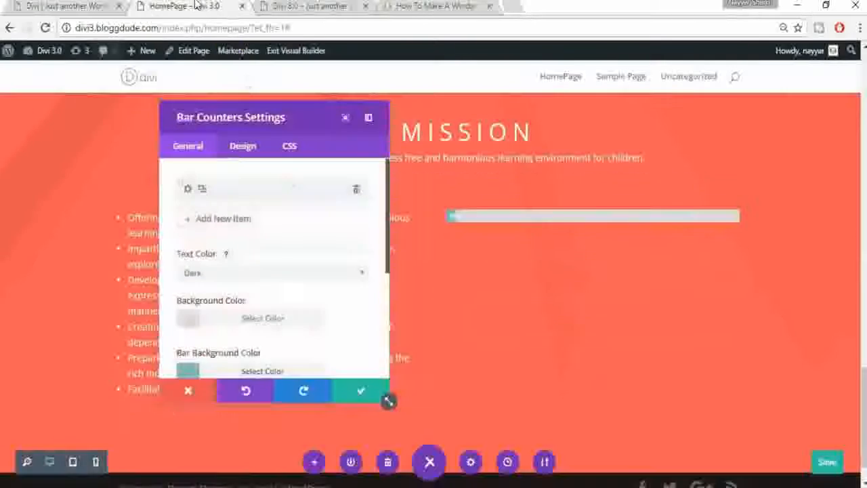
# Step: Add the first bar, CREATIVITY, at 95%
pyautogui.click(228, 201)
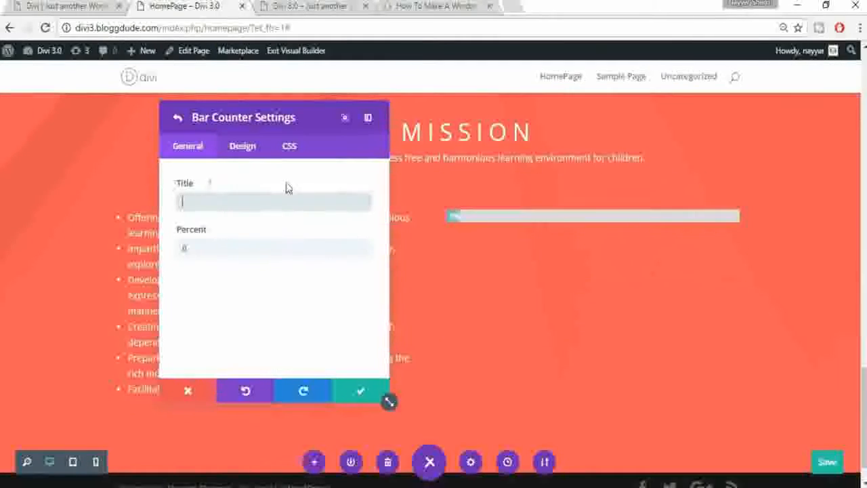
pyautogui.write('d')
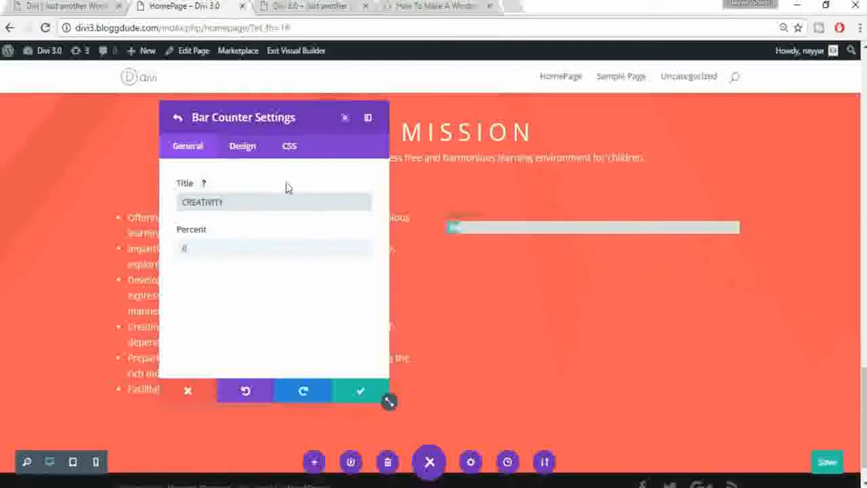
pyautogui.click(181, 246)
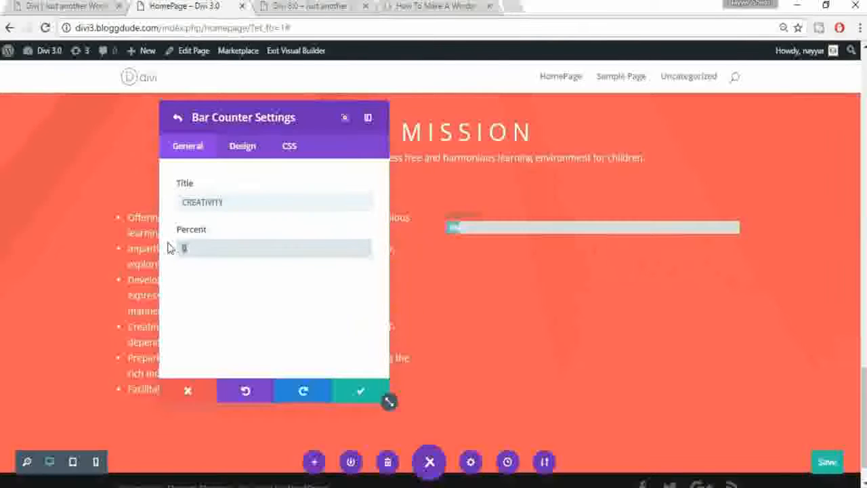
pyautogui.write('95')
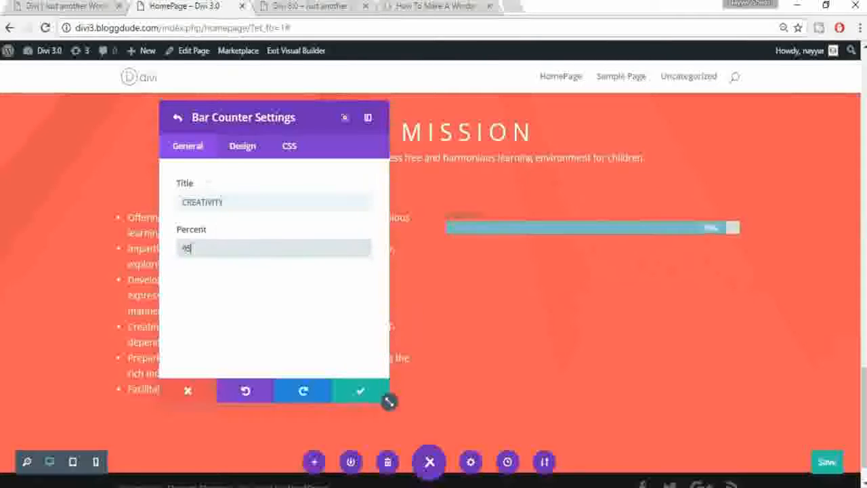
pyautogui.click(362, 396)
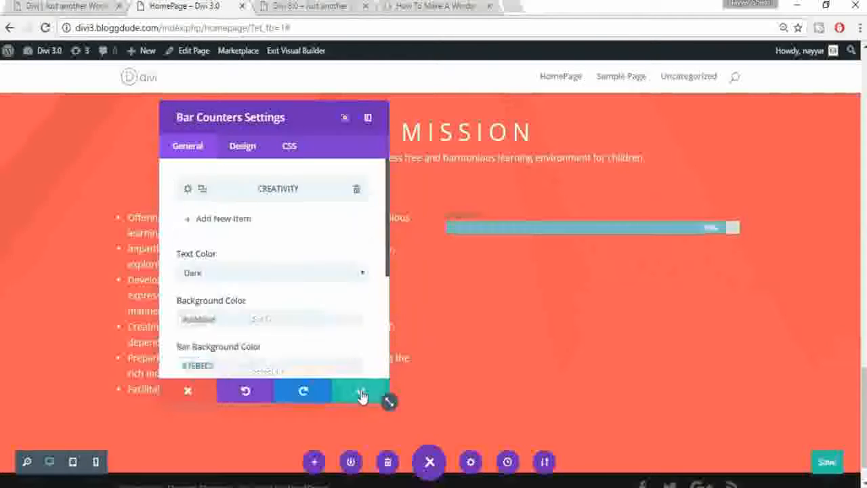
# Step: Add a second bar, DESIGN, at 85%
pyautogui.click(190, 226)
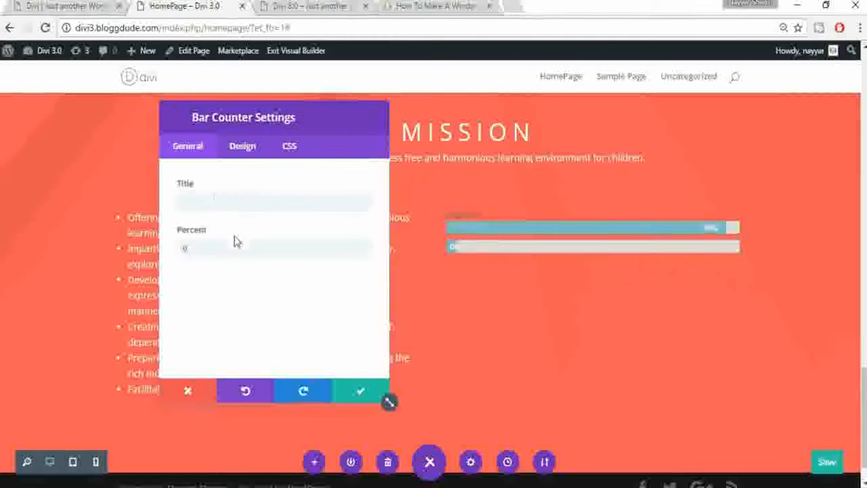
pyautogui.click(213, 198)
pyautogui.write('DESIGN')
pyautogui.press('Tab')
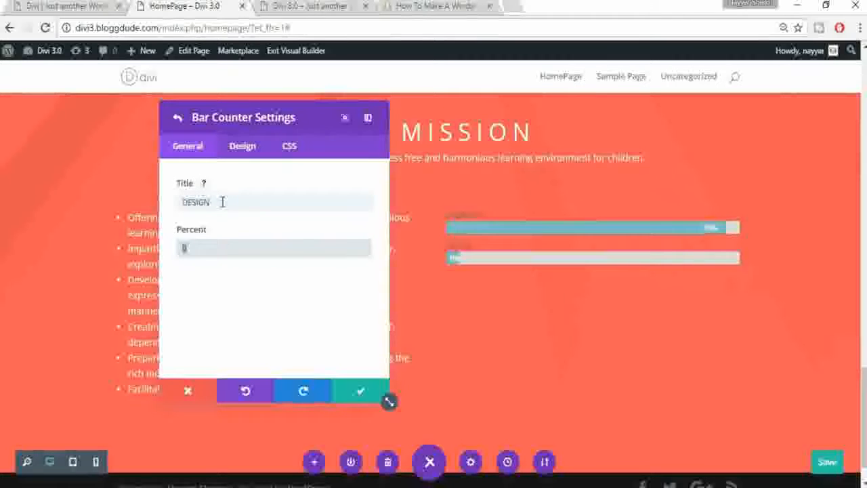
pyautogui.write('85')
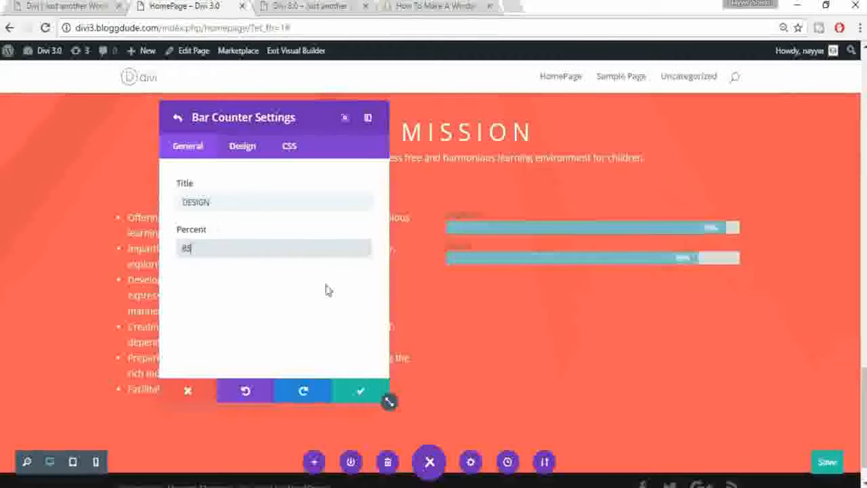
pyautogui.click(360, 391)
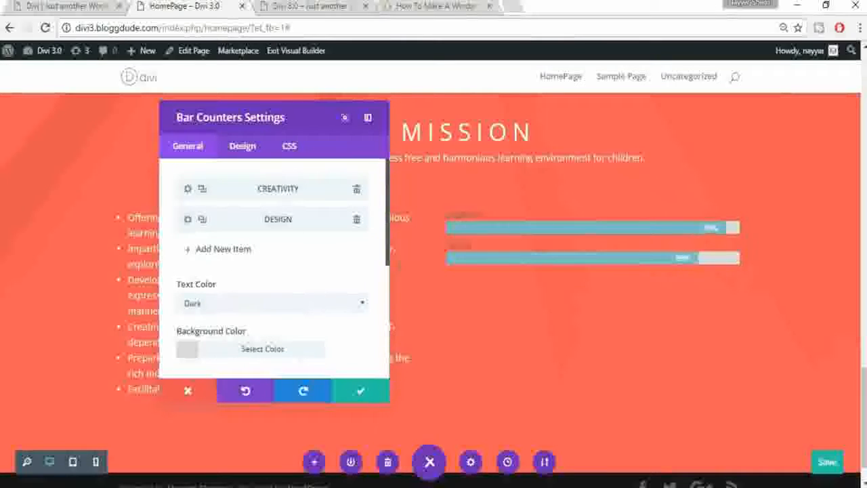
# Step: Add a third bar, MANAGEMENT, at 65%
pyautogui.click(31, 6)
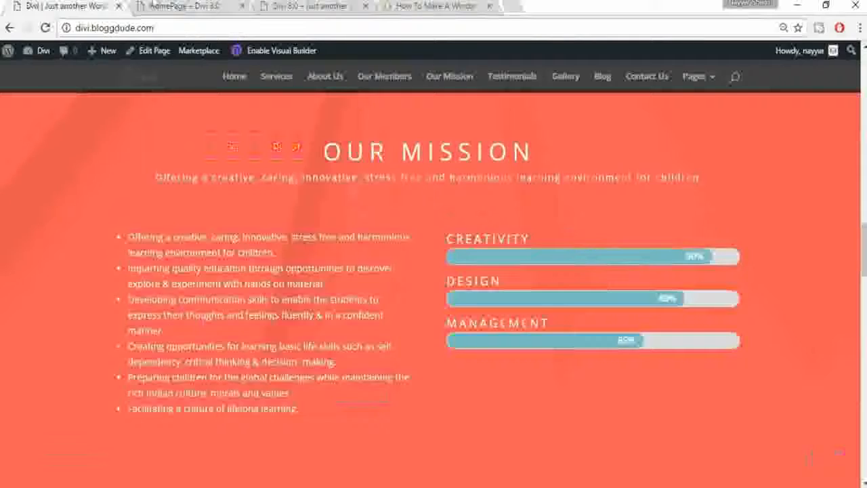
pyautogui.click(177, 6)
pyautogui.click(252, 250)
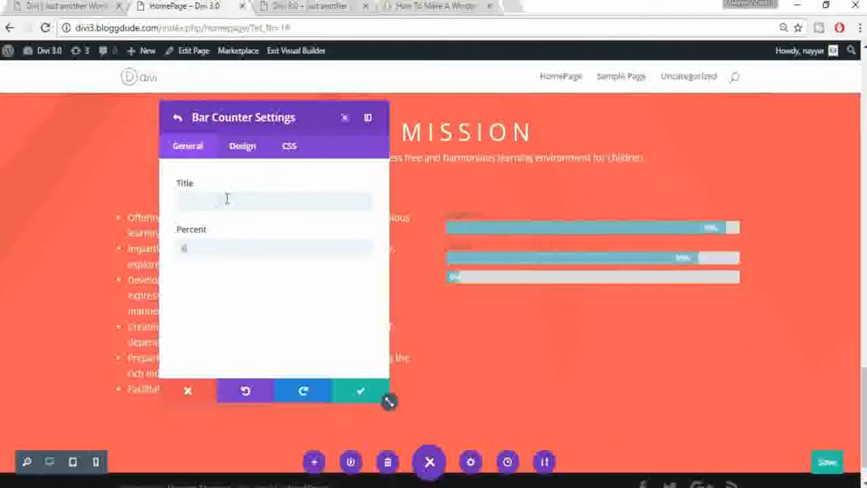
pyautogui.click(227, 197)
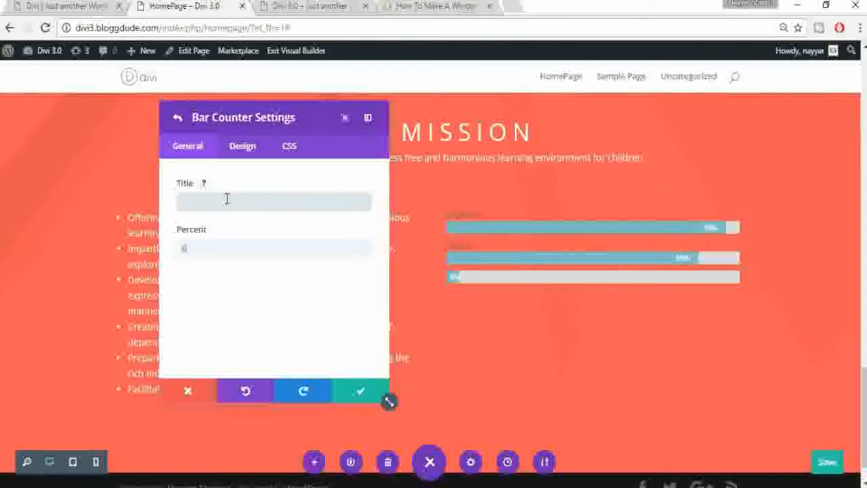
pyautogui.write('MANAGEMENT')
pyautogui.press('Tab')
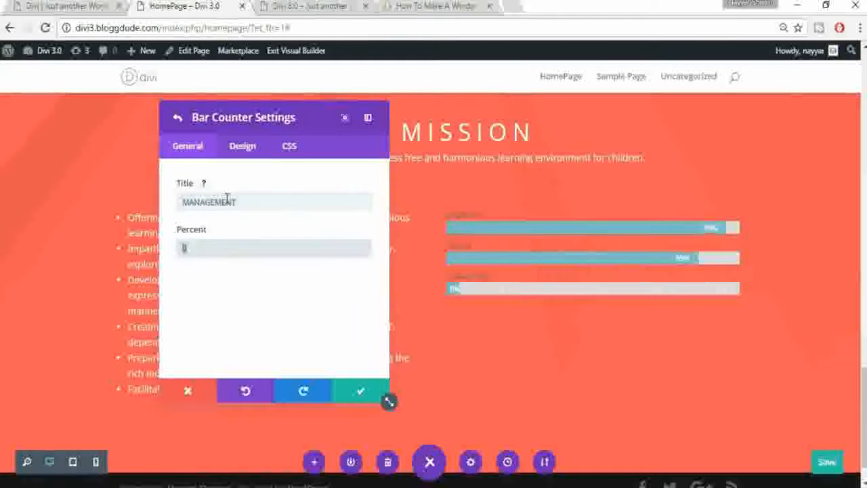
pyautogui.write('65')
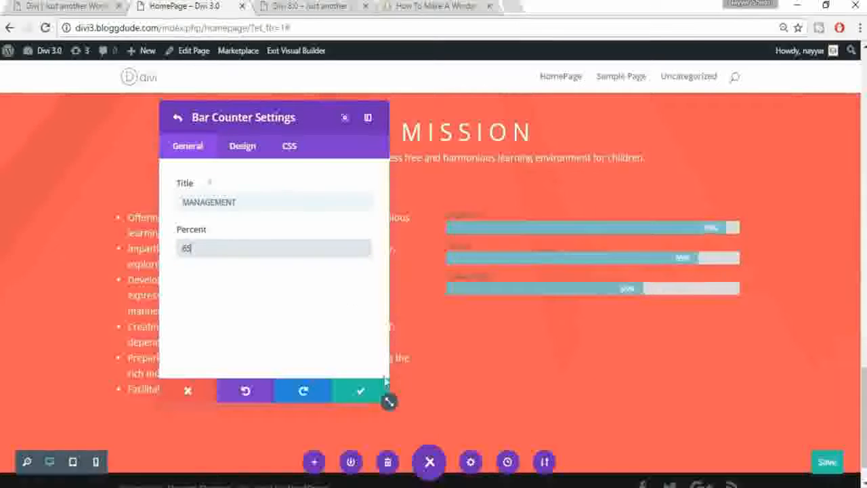
pyautogui.click(363, 392)
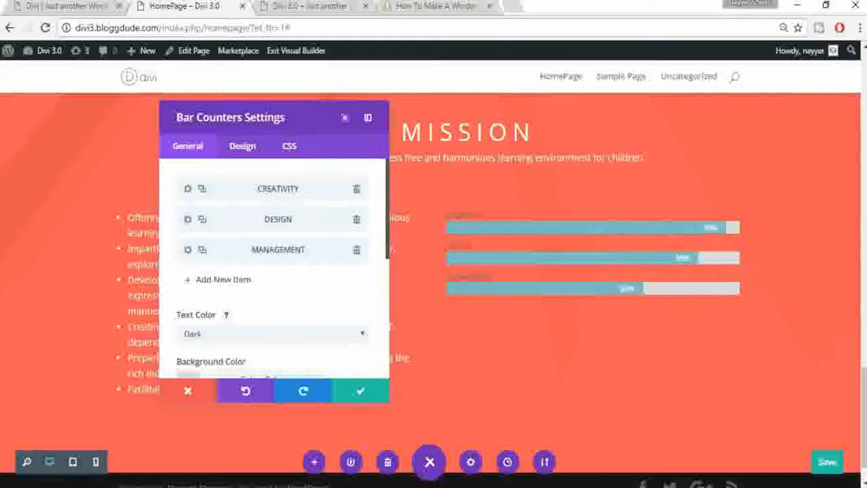
# Step: Set the bar counters' text color to Light and bring up the Design settings
pyautogui.scroll(-1, 515, 271)
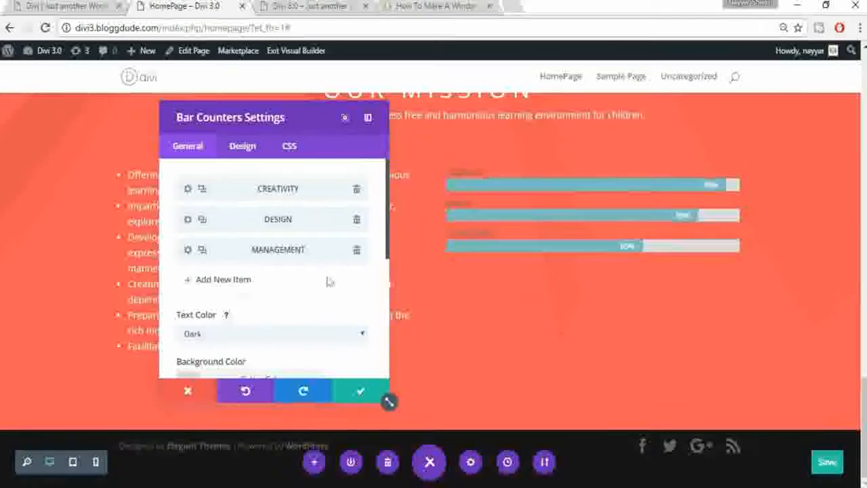
pyautogui.scroll(-1, 251, 304)
pyautogui.click(245, 265)
pyautogui.click(227, 295)
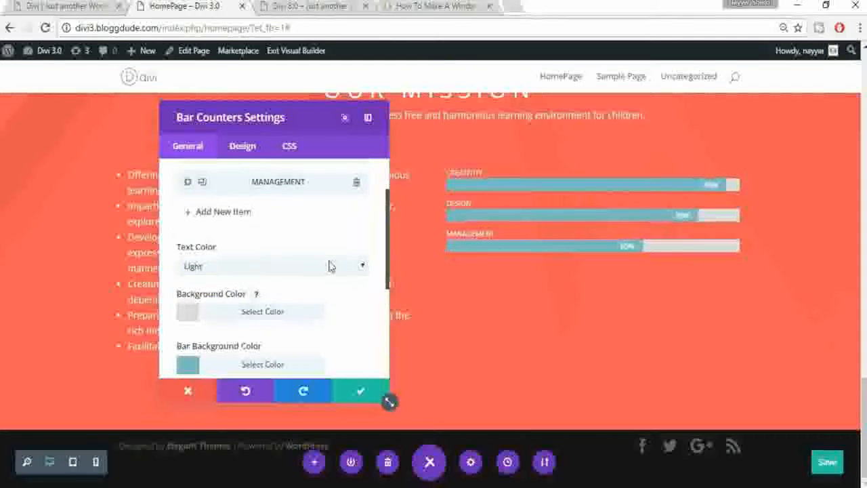
pyautogui.scroll(-1, 331, 266)
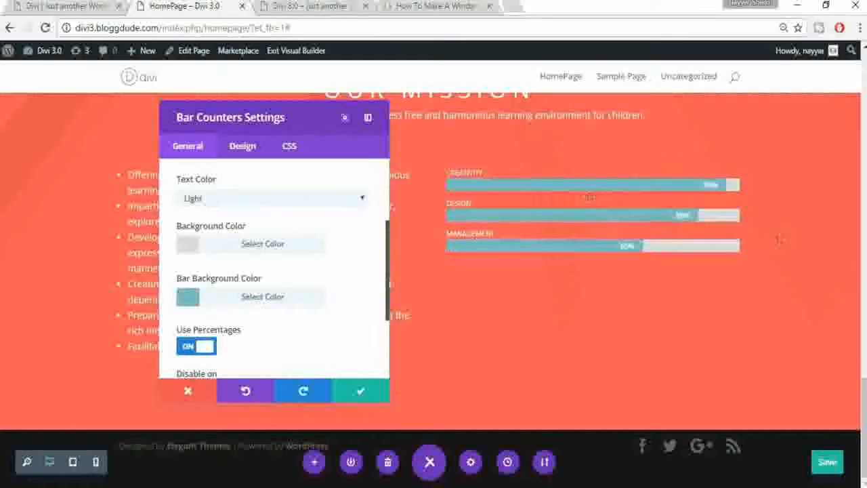
pyautogui.scroll(-1, 296, 312)
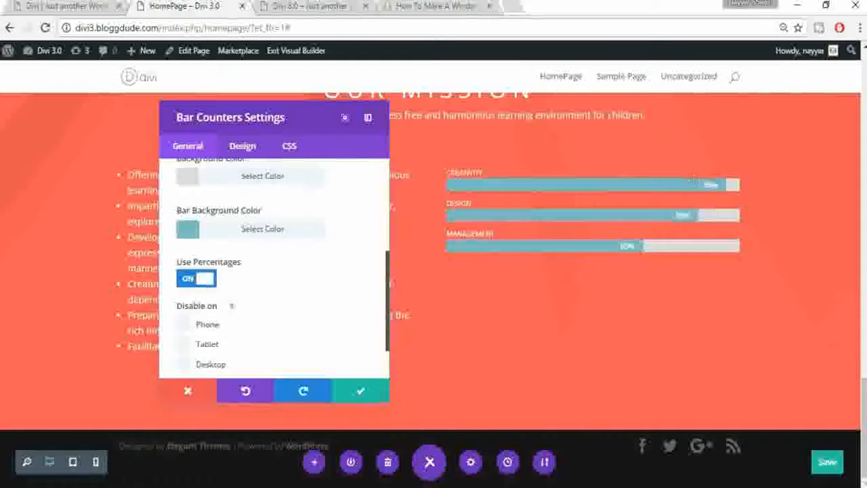
pyautogui.scroll(1, 357, 271)
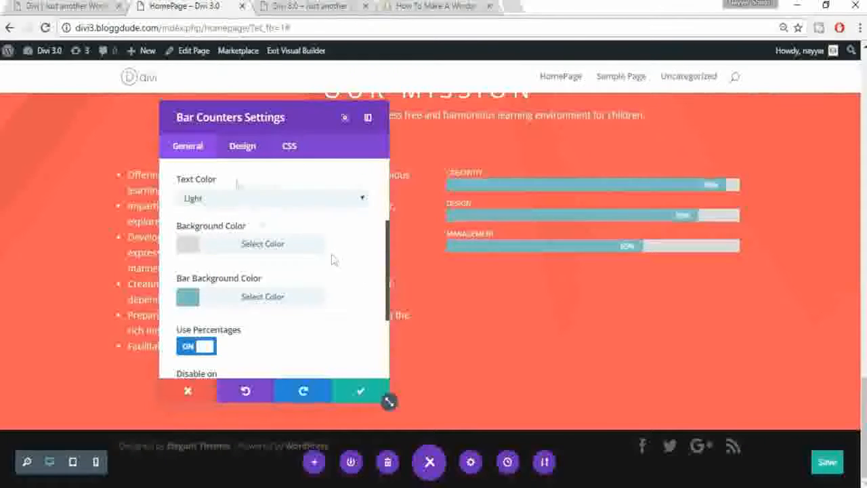
pyautogui.click(249, 150)
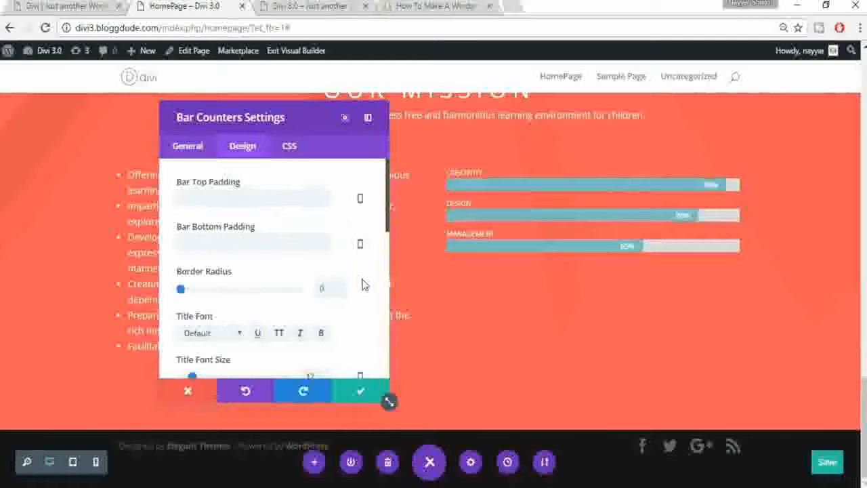
# Step: Set the bar title font size to 20px, title letter spacing to 4px, and percent font size to 17px
pyautogui.scroll(-1, 364, 284)
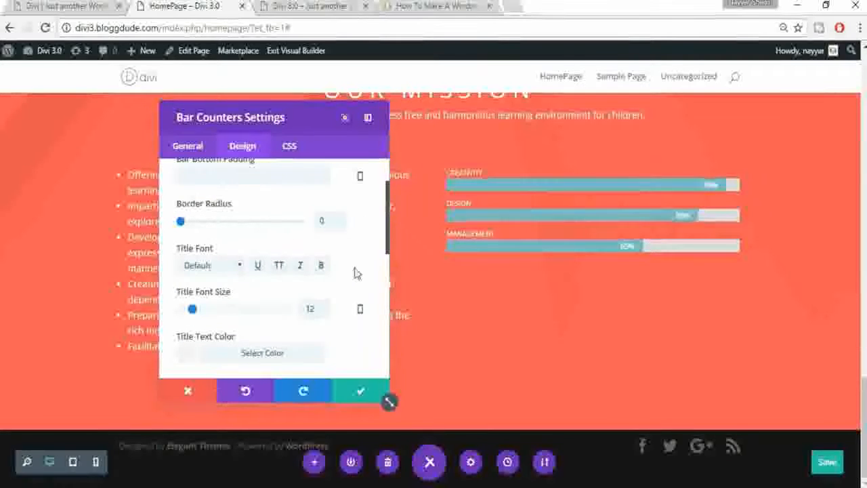
pyautogui.scroll(-1, 362, 274)
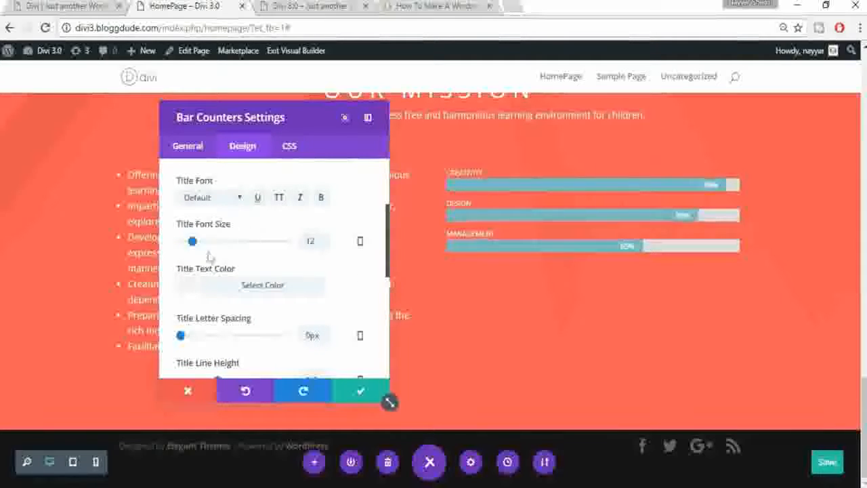
pyautogui.moveTo(193, 242); pyautogui.dragTo(203, 249)
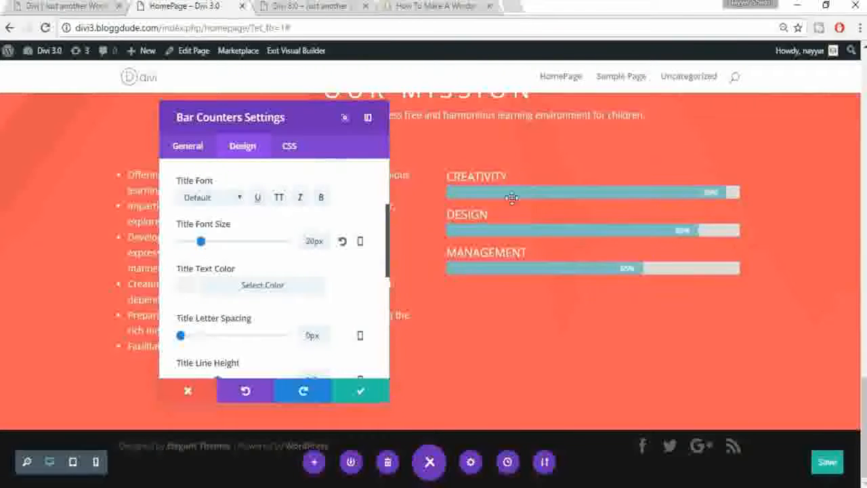
pyautogui.scroll(-1, 342, 300)
pyautogui.moveTo(187, 269); pyautogui.dragTo(187, 272)
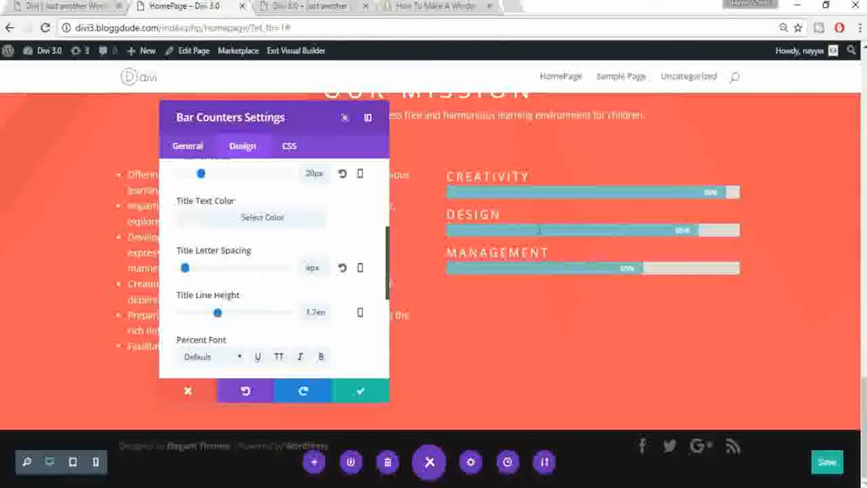
pyautogui.scroll(-2, 303, 305)
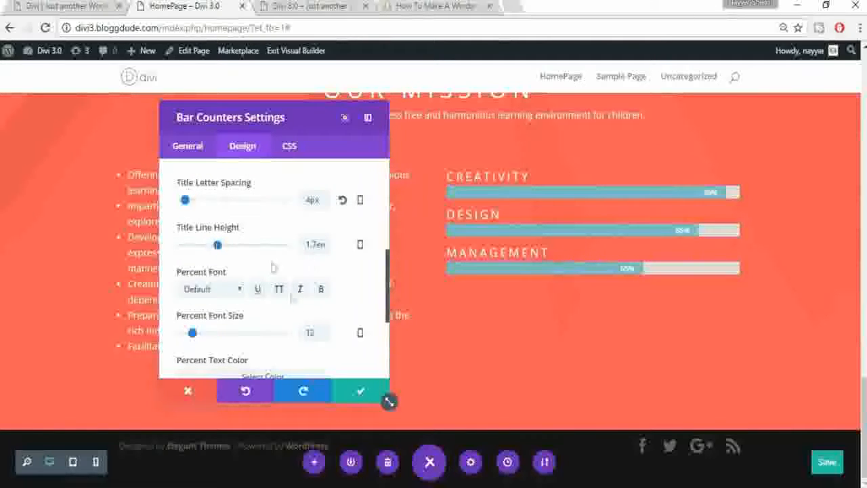
pyautogui.scroll(-3, 337, 300)
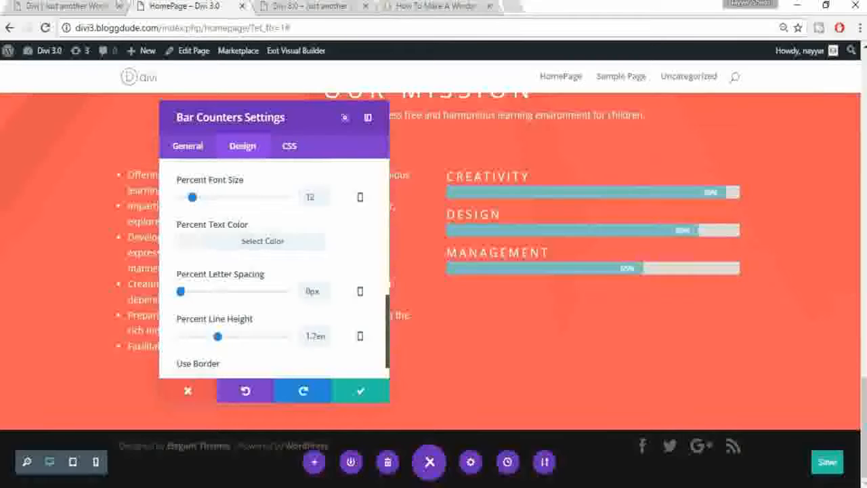
pyautogui.click(67, 6)
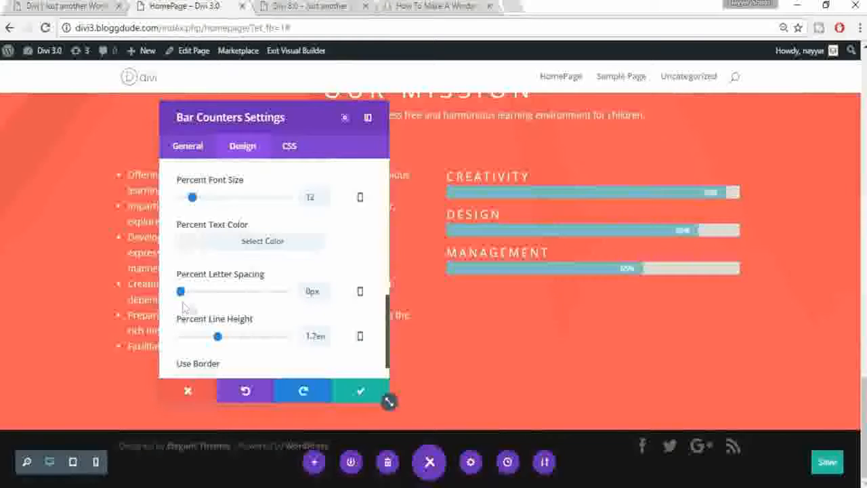
pyautogui.moveTo(179, 292); pyautogui.dragTo(182, 293)
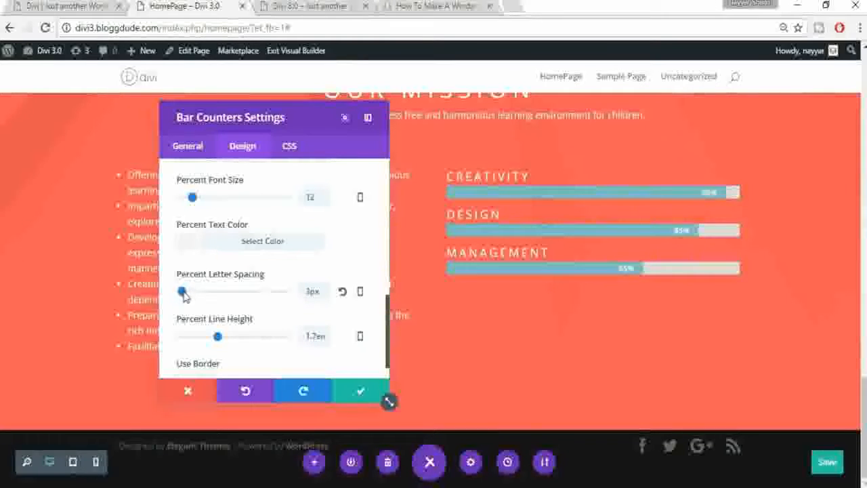
pyautogui.moveTo(182, 293); pyautogui.dragTo(179, 294)
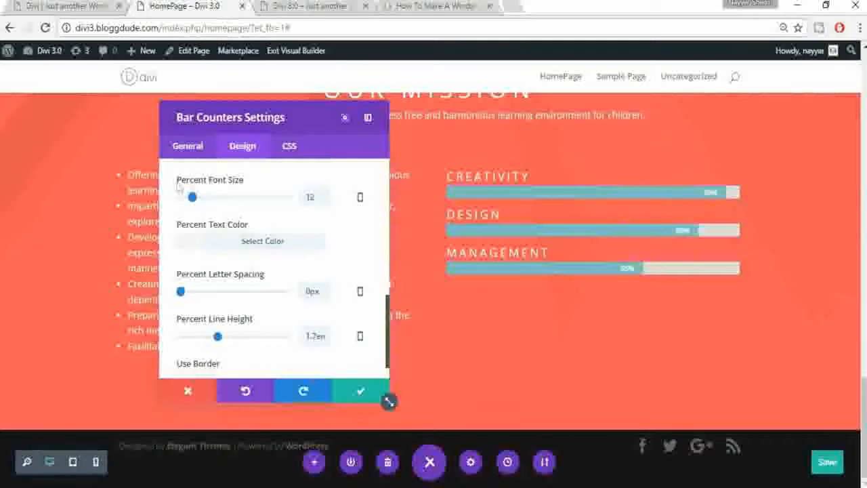
pyautogui.moveTo(192, 197); pyautogui.dragTo(198, 197)
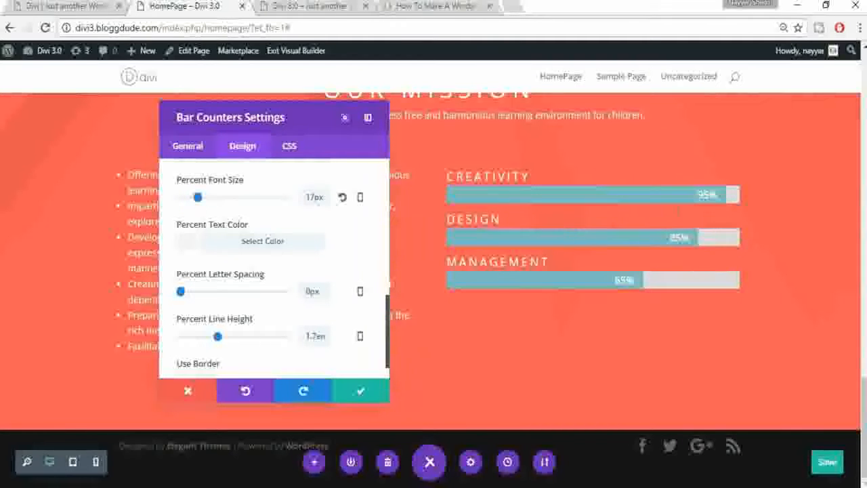
# Step: Turn on Use Border with a Dashed border style for the bar counters and save
pyautogui.scroll(-1, 326, 295)
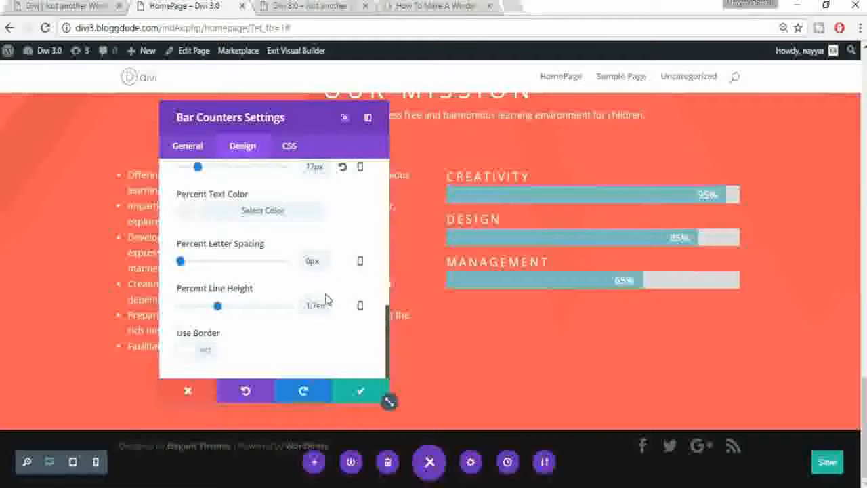
pyautogui.scroll(2, 304, 342)
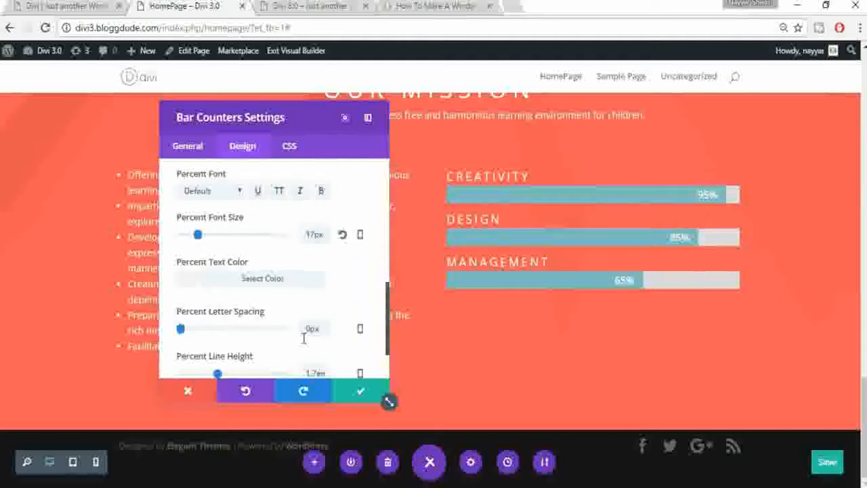
pyautogui.scroll(-2, 351, 305)
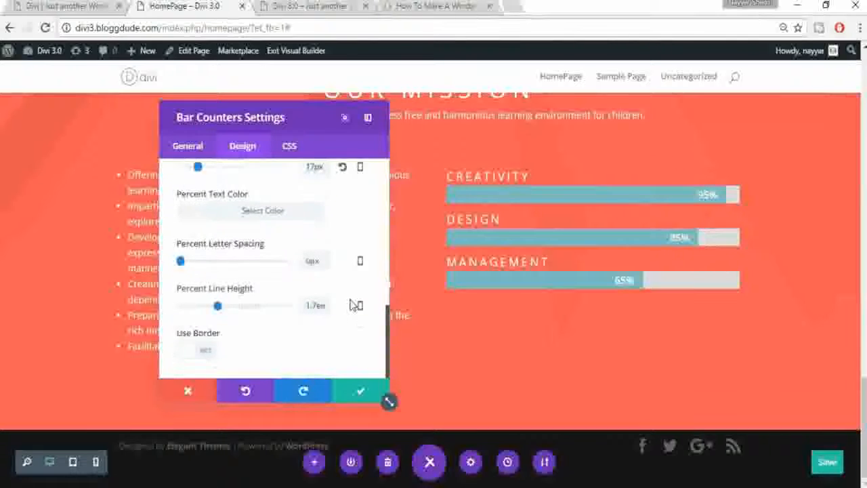
pyautogui.scroll(4, 351, 305)
pyautogui.scroll(-4, 351, 305)
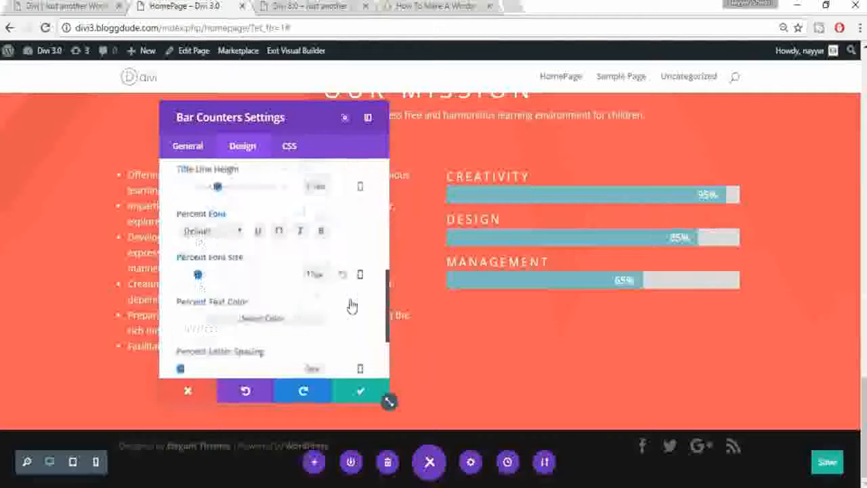
pyautogui.click(202, 355)
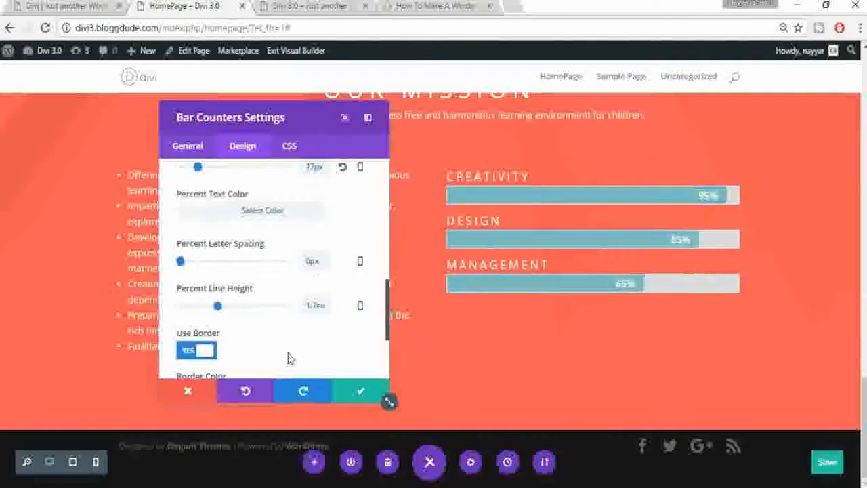
pyautogui.scroll(-4, 298, 358)
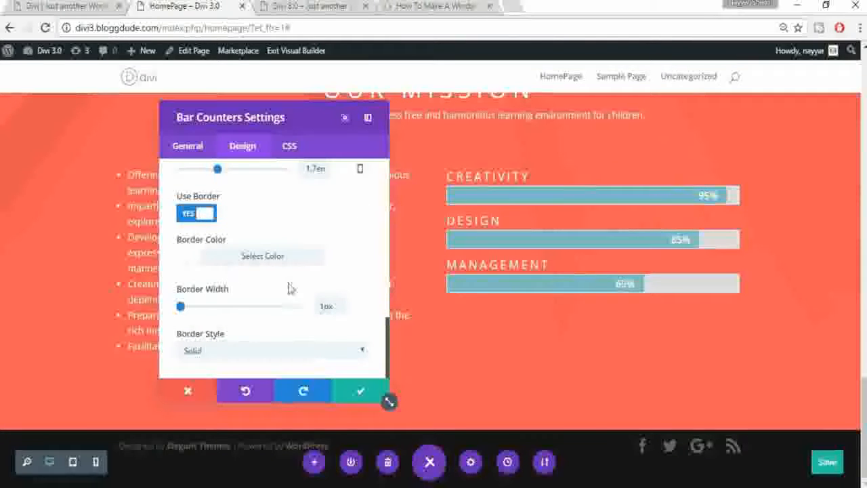
pyautogui.click(223, 350)
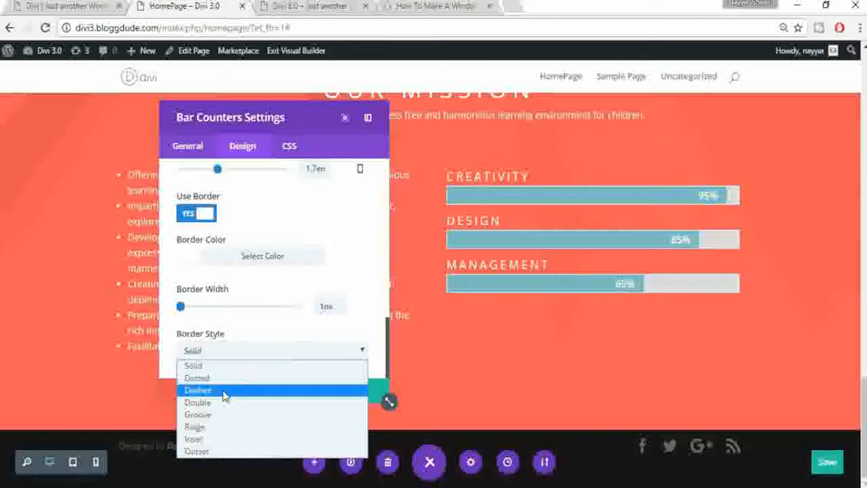
pyautogui.click(222, 396)
pyautogui.scroll(-10, 324, 301)
pyautogui.scroll(-5, 324, 301)
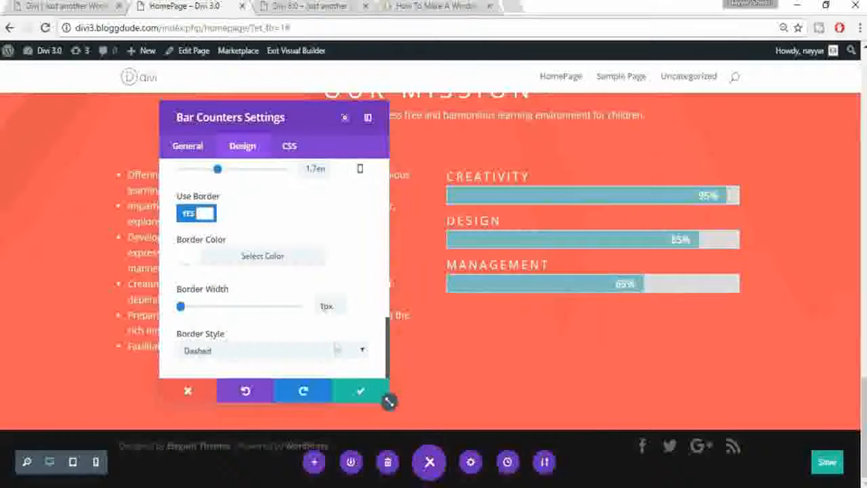
pyautogui.click(353, 392)
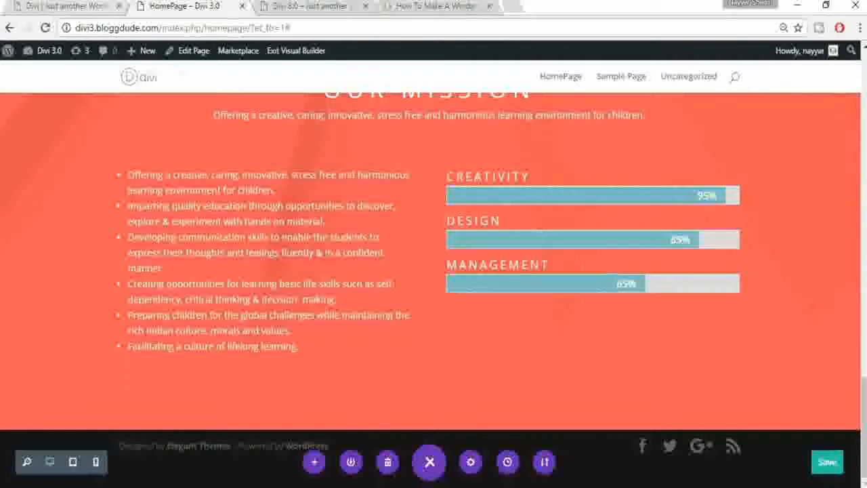
# Step: Reopen the Bar Counters settings and set Border Radius to 20px, then save
pyautogui.click(59, 5)
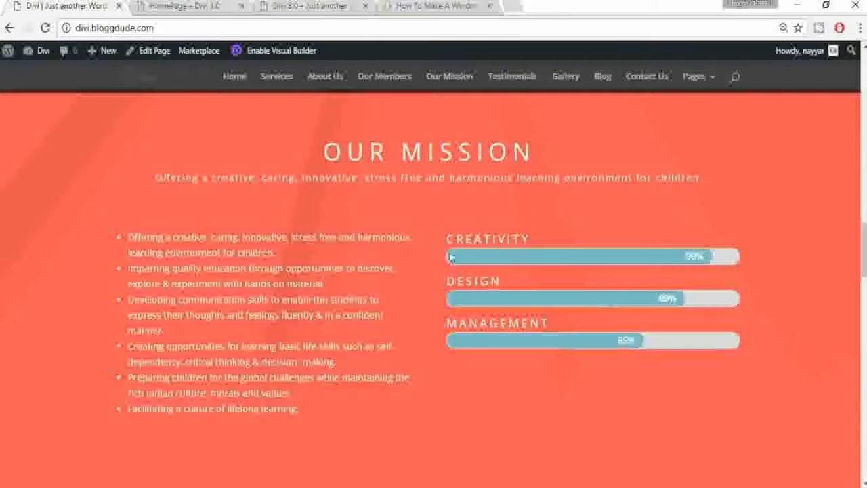
pyautogui.click(207, 6)
pyautogui.moveTo(565, 195)
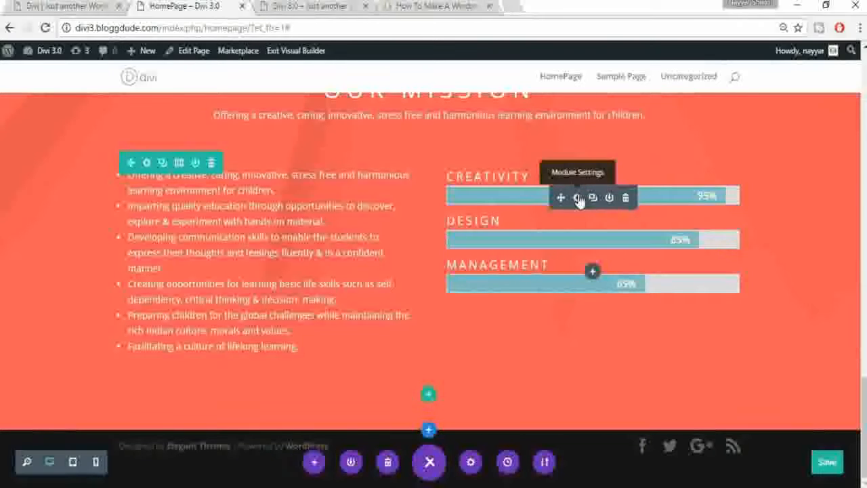
pyautogui.click(578, 198)
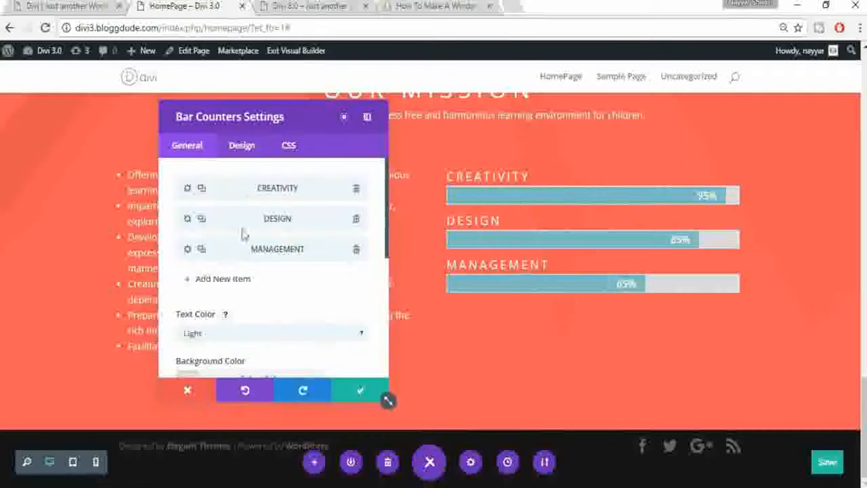
pyautogui.scroll(-1, 280, 323)
pyautogui.click(247, 155)
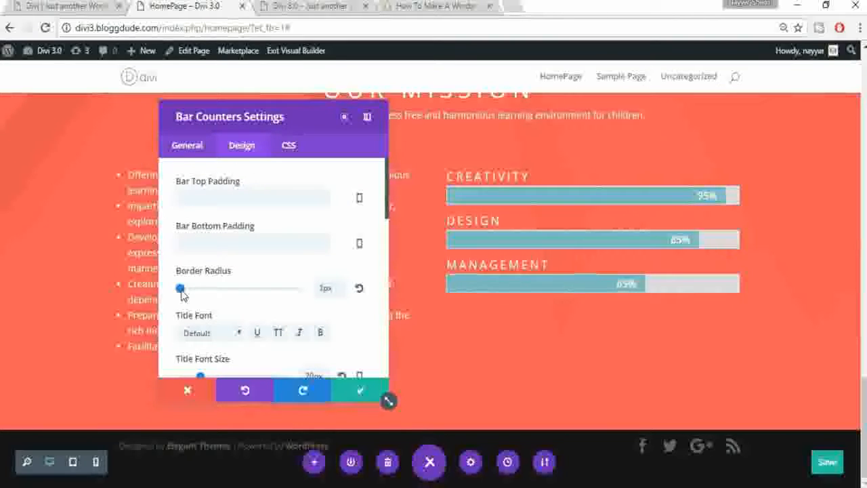
pyautogui.moveTo(186, 294); pyautogui.dragTo(206, 295)
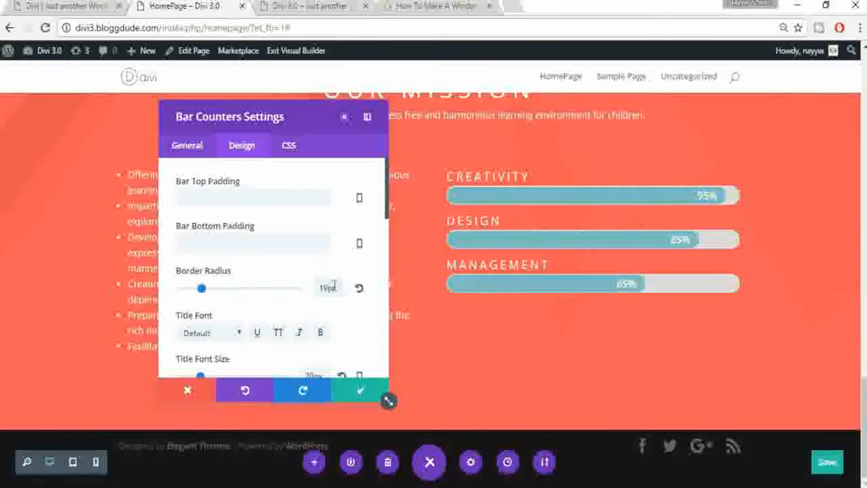
pyautogui.write('20')
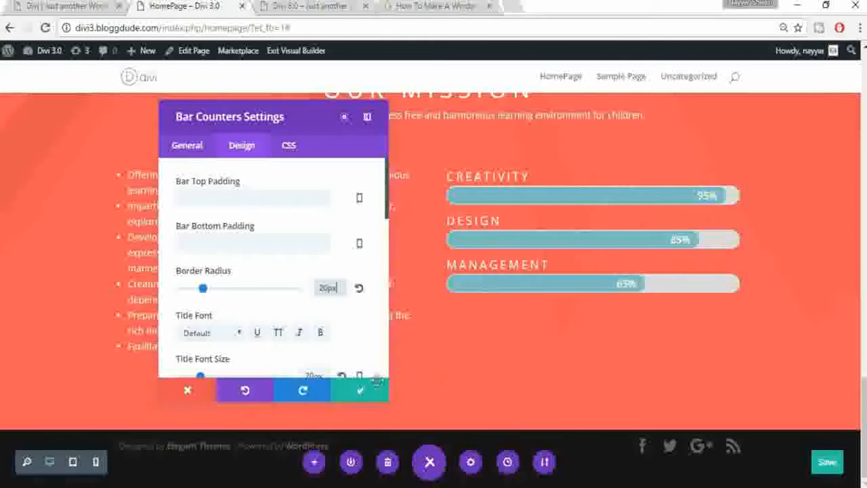
pyautogui.click(361, 388)
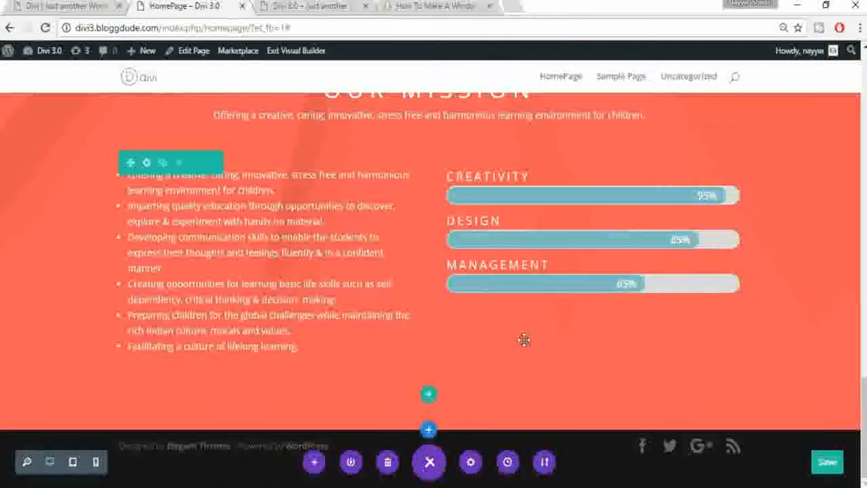
# Step: Review the reference site's Testimonials cards, then save the HomePage layout
pyautogui.scroll(1, 522, 340)
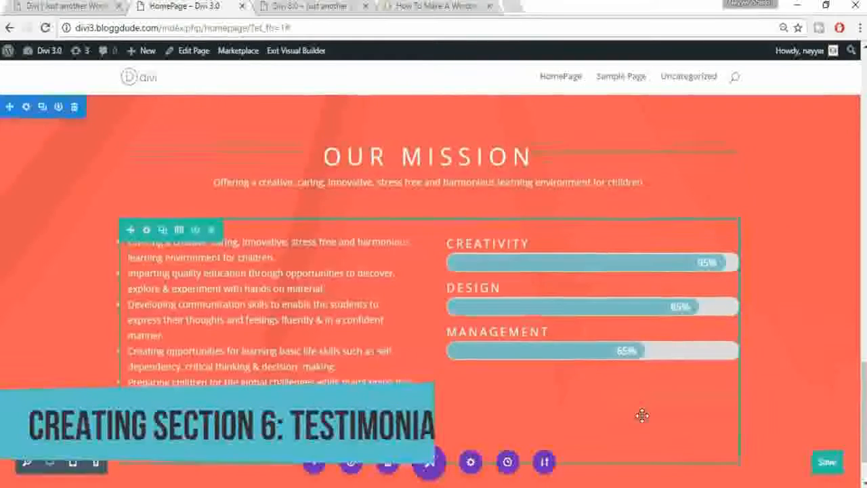
pyautogui.scroll(-1, 637, 416)
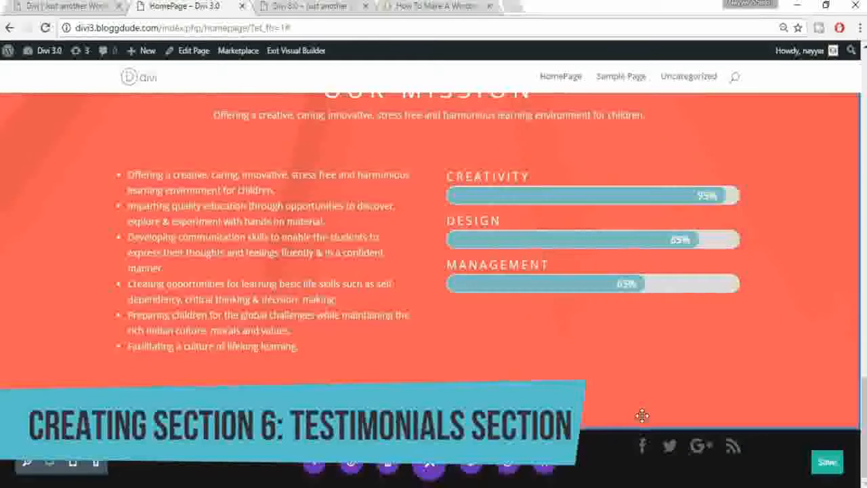
pyautogui.click(64, 6)
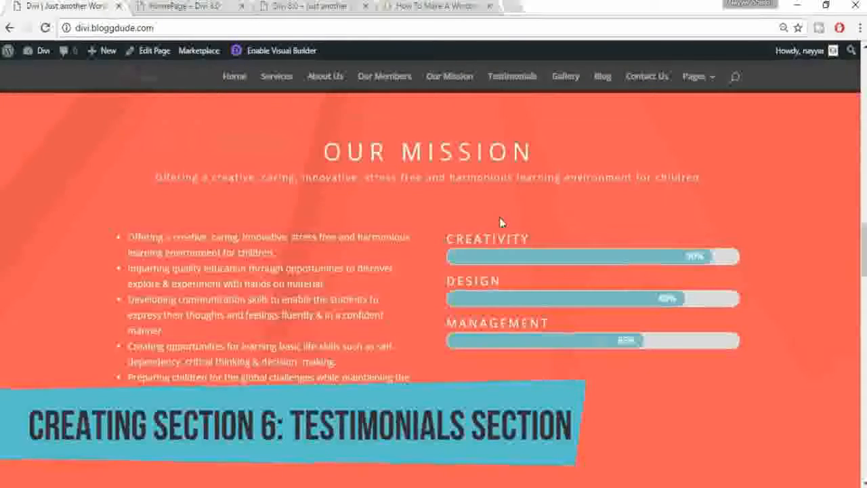
pyautogui.scroll(-5, 501, 222)
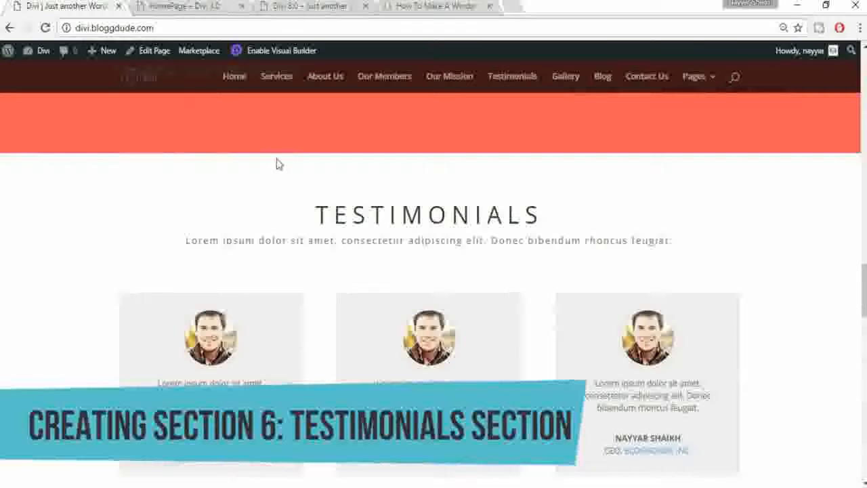
pyautogui.click(174, 7)
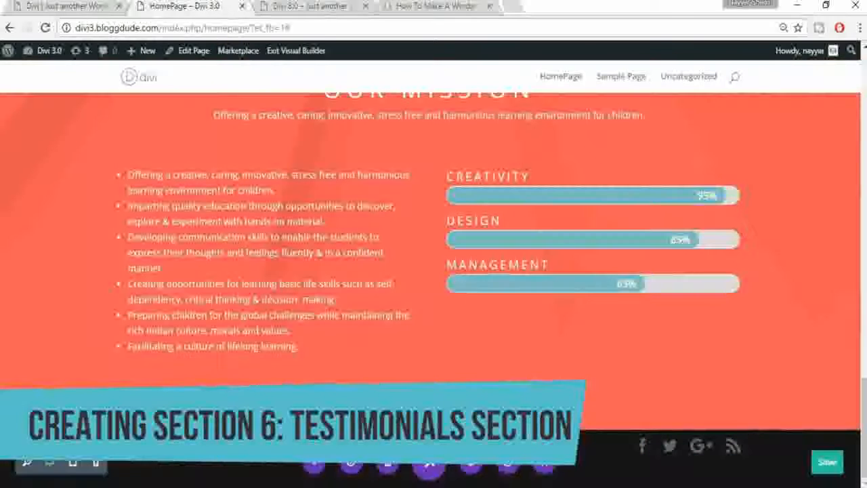
pyautogui.click(838, 466)
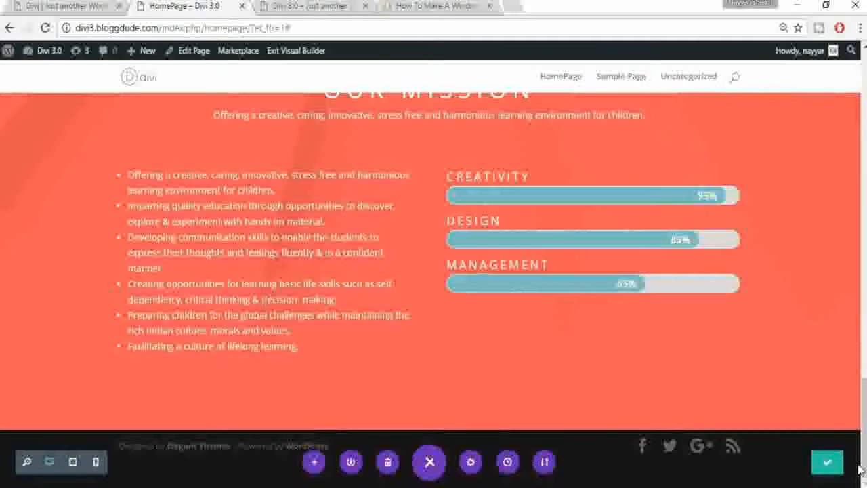
# Step: Add a Regular section with a one-column row holding a Call To Action module for the testimonials
pyautogui.click(428, 431)
pyautogui.click(360, 386)
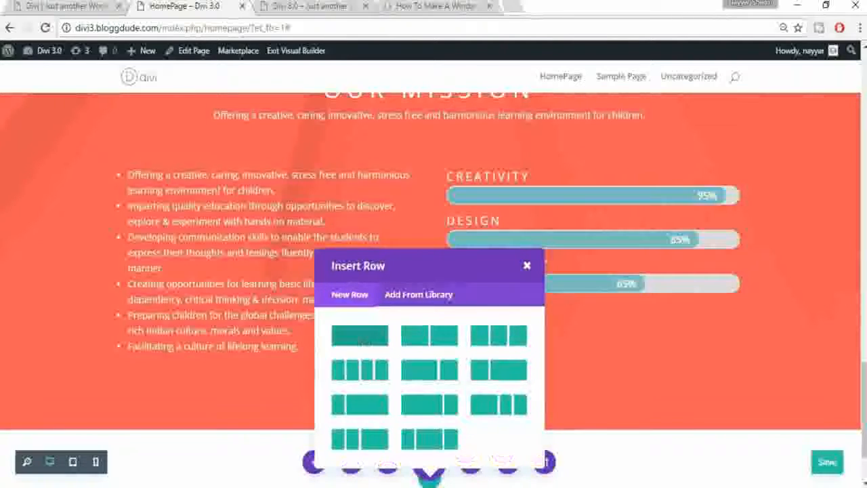
pyautogui.click(364, 342)
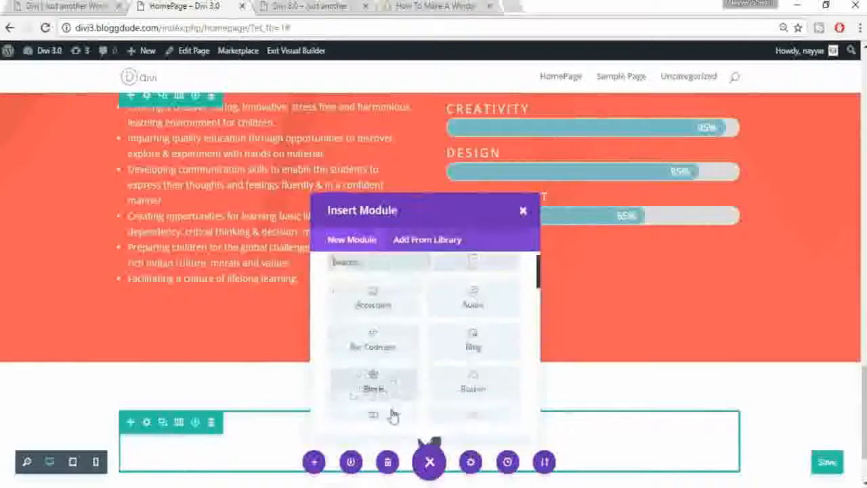
pyautogui.scroll(-2, 390, 407)
pyautogui.click(374, 314)
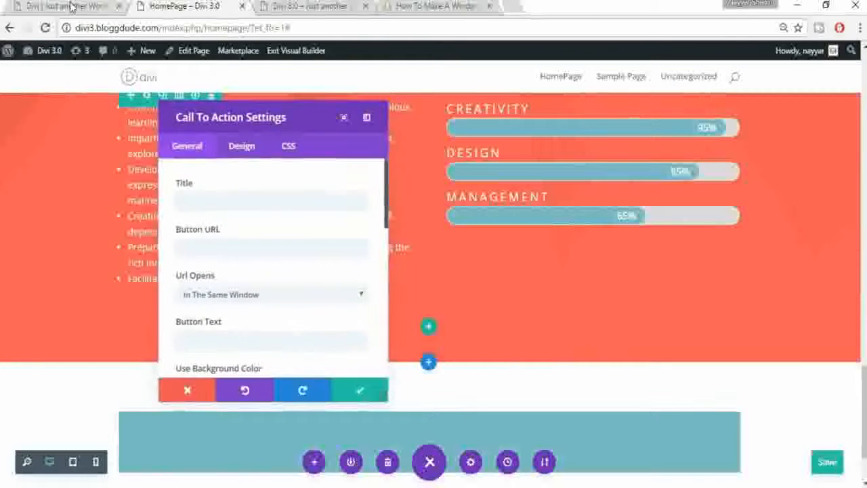
# Step: Set the call-to-action title to TESTIMONIALS
pyautogui.click(220, 197)
pyautogui.write('TESTIMONIALKS')
pyautogui.press('BackSpace')
pyautogui.press('BackSpace')
pyautogui.write('S')
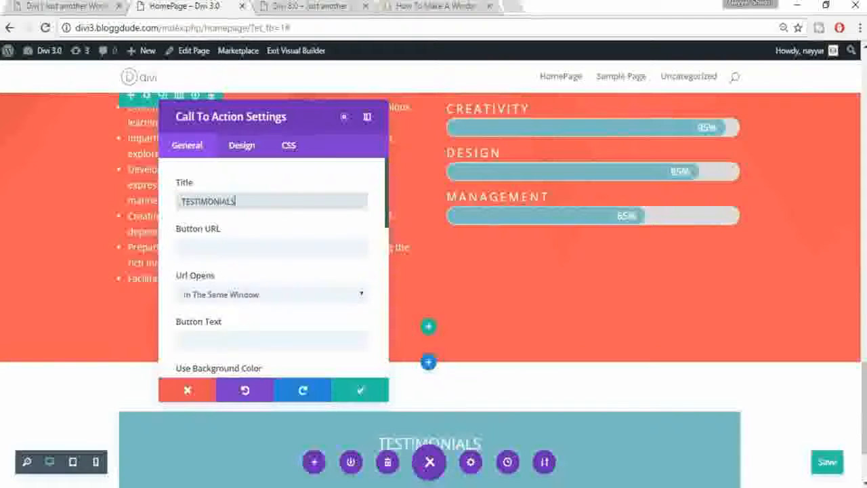
pyautogui.scroll(-5, 313, 277)
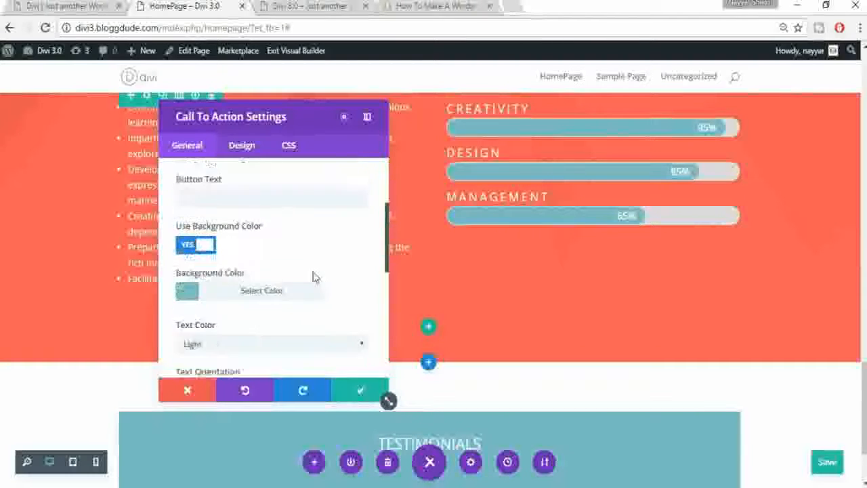
# Step: Turn off Use Background Color and set the Text Color to Dark
pyautogui.click(210, 189)
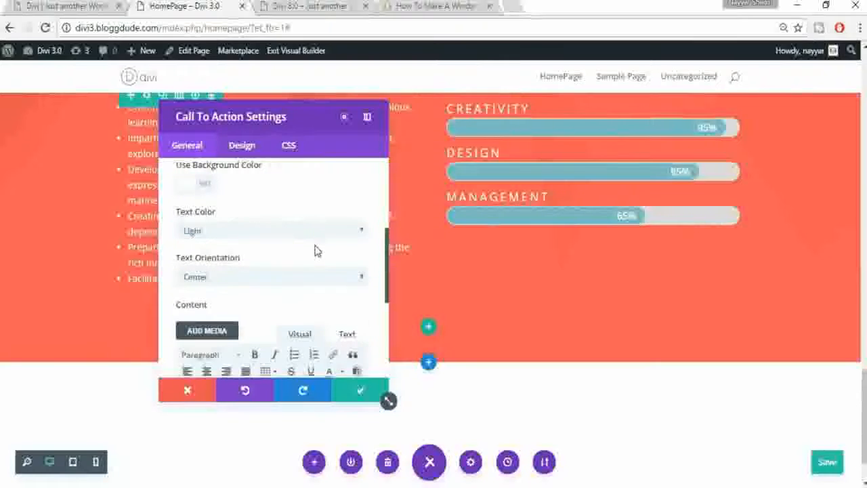
pyautogui.scroll(-3, 308, 247)
pyautogui.scroll(2, 225, 200)
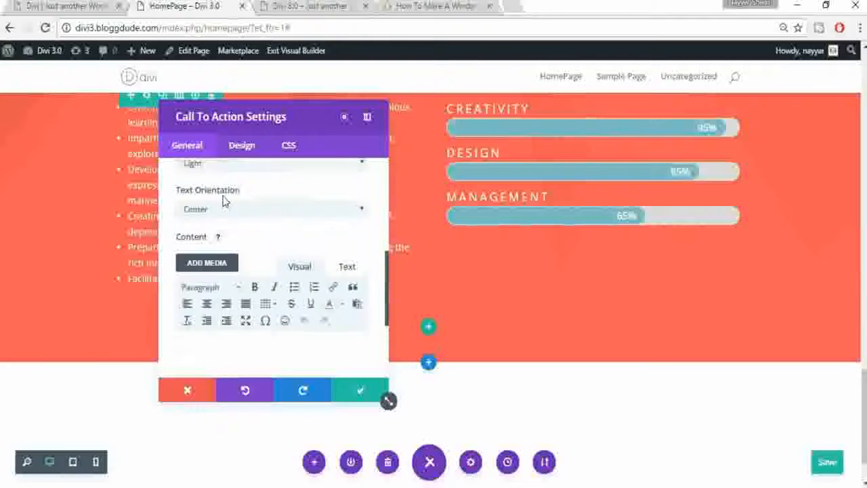
pyautogui.click(92, 5)
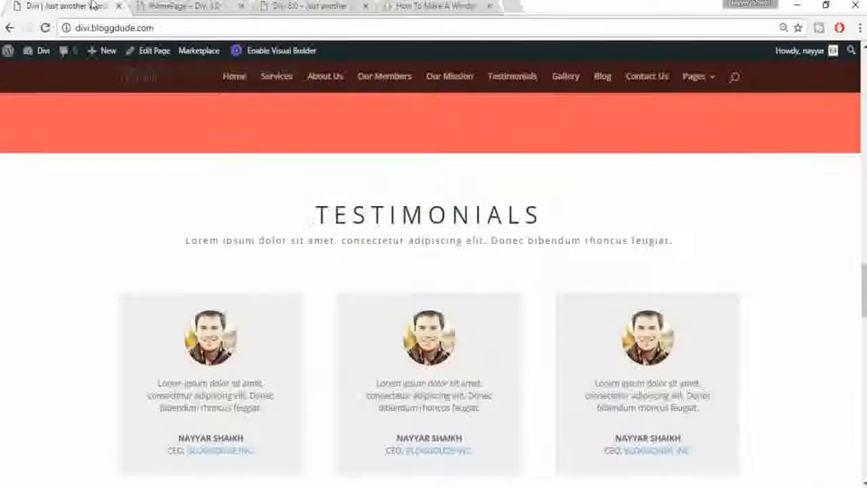
pyautogui.click(196, 5)
pyautogui.scroll(2, 264, 221)
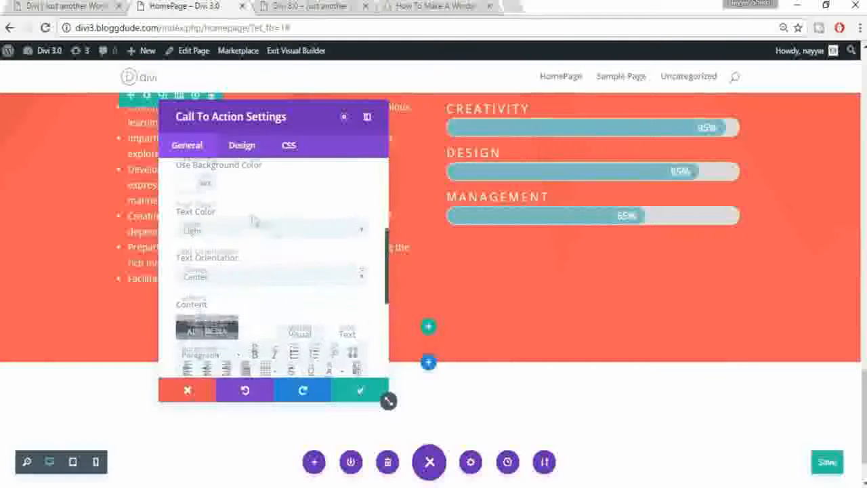
pyautogui.click(240, 231)
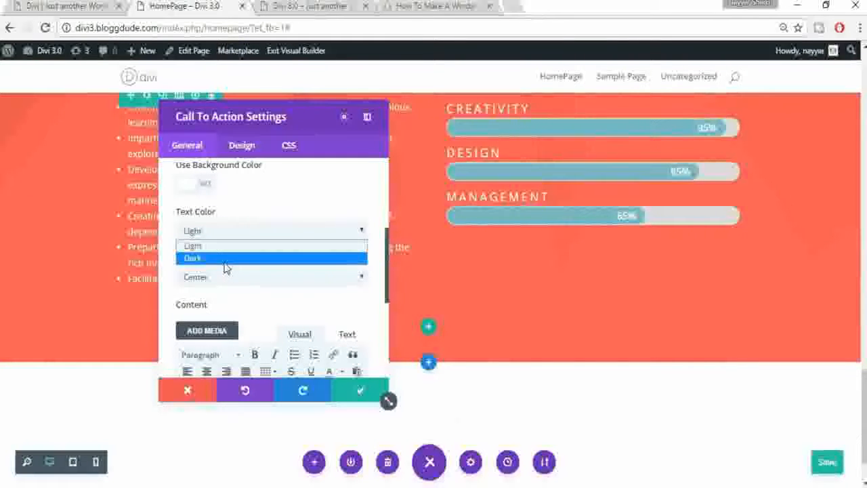
pyautogui.click(226, 258)
# Step: Copy the Lorem ipsum subtitle from the reference site into the Content editor
pyautogui.hotkey('ctrl', '1')
pyautogui.doubleClick(394, 245)
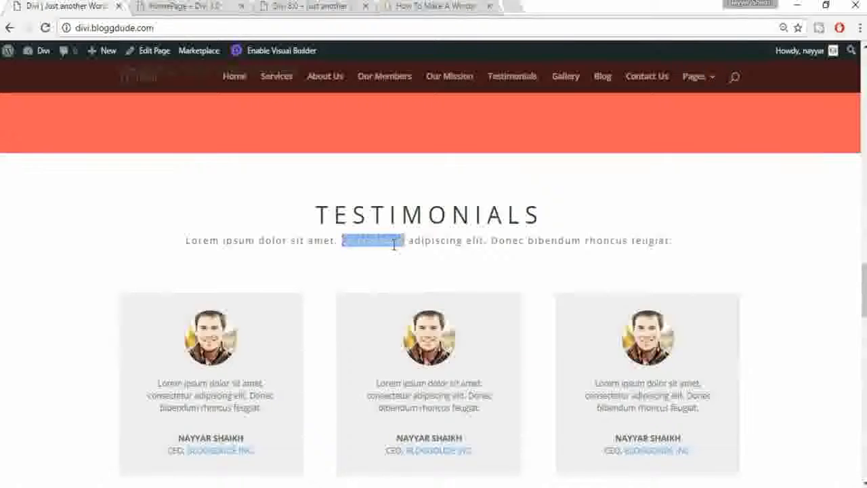
pyautogui.tripleClick(395, 246)
pyautogui.hotkey('ctrl', 'c')
pyautogui.click(207, 6)
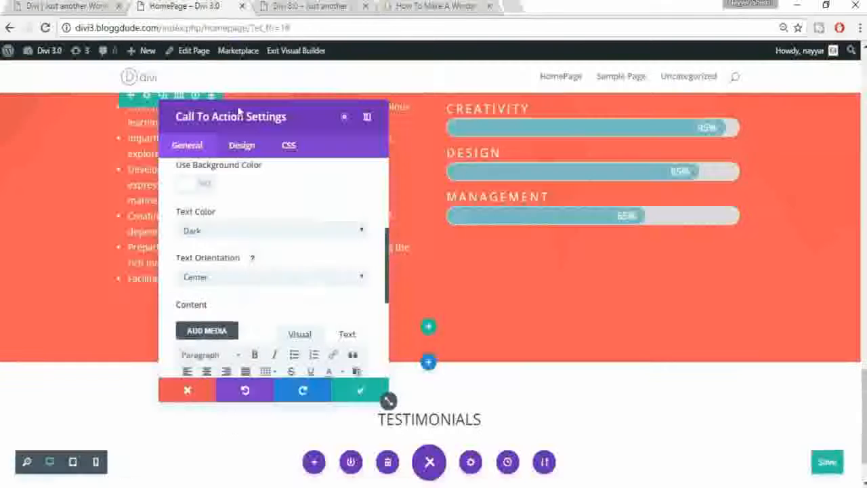
pyautogui.scroll(-3, 304, 286)
pyautogui.click(278, 276)
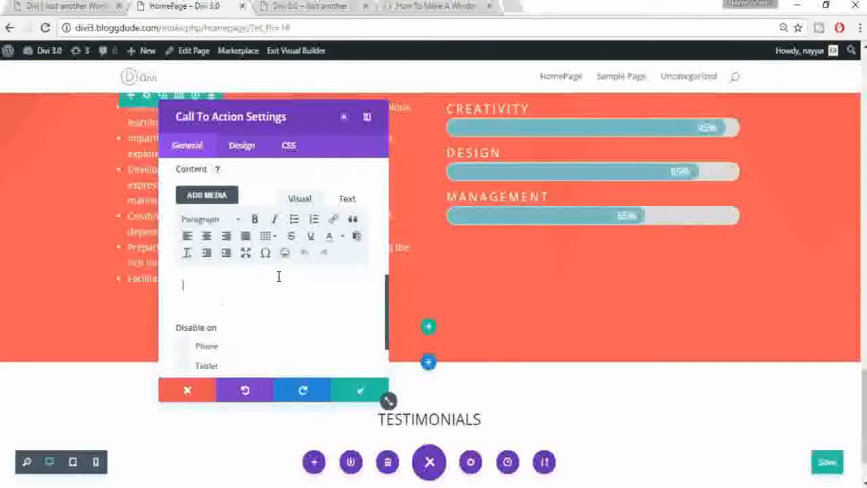
pyautogui.hotkey('ctrl', 'v')
# Step: Clear the formatted paste and re-paste the subtitle as plain text in the Text tab
pyautogui.scroll(-1, 605, 304)
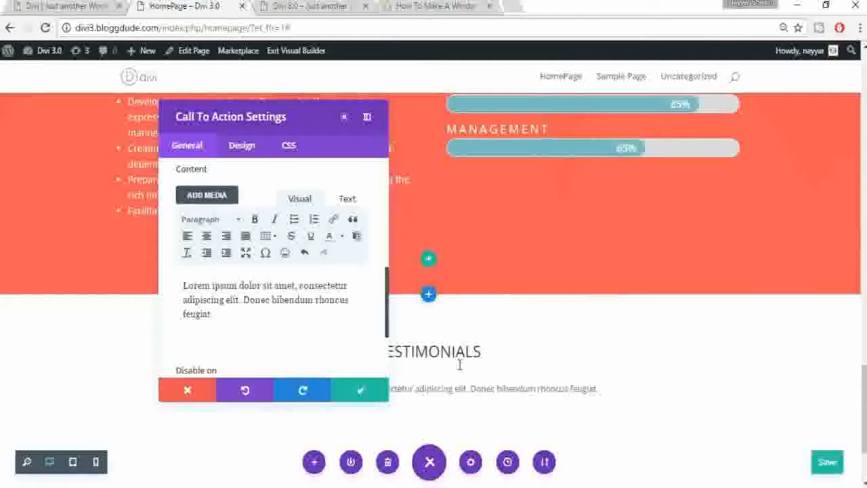
pyautogui.click(336, 335)
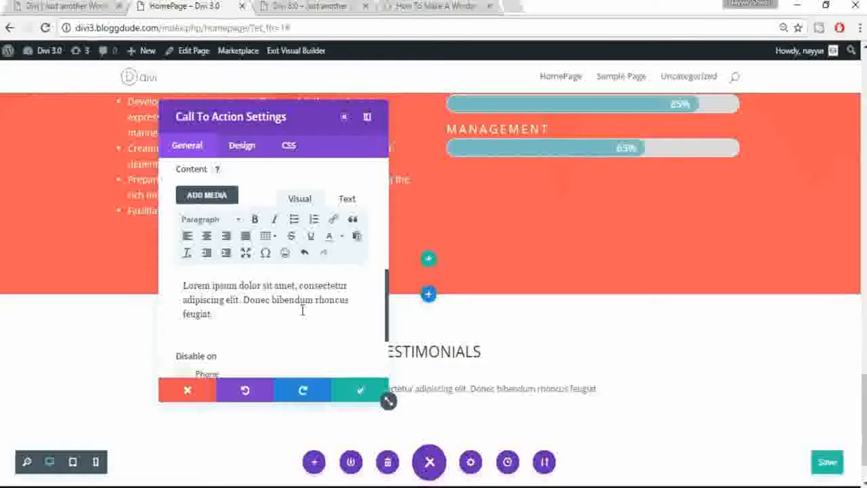
pyautogui.hotkey('ctrl', 'a')
pyautogui.hotkey('ctrl', 'c')
pyautogui.press('BackSpace')
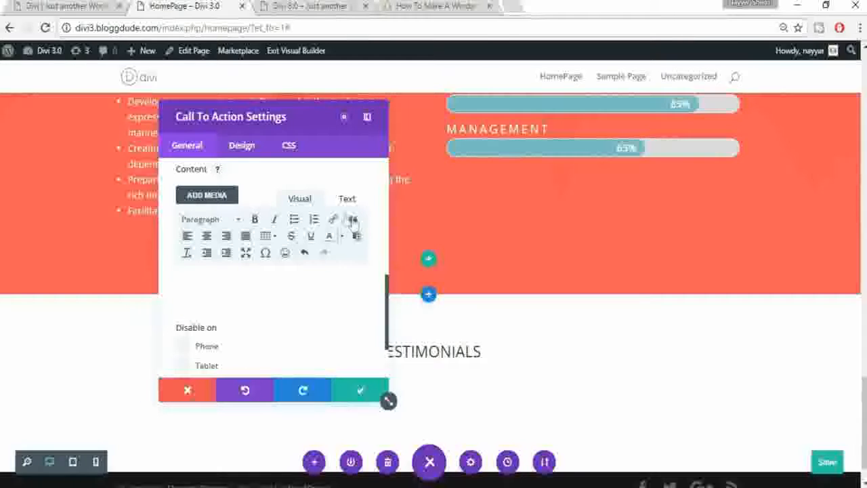
pyautogui.click(346, 198)
pyautogui.hotkey('ctrl', 'v')
pyautogui.hotkey('ctrl', 'a')
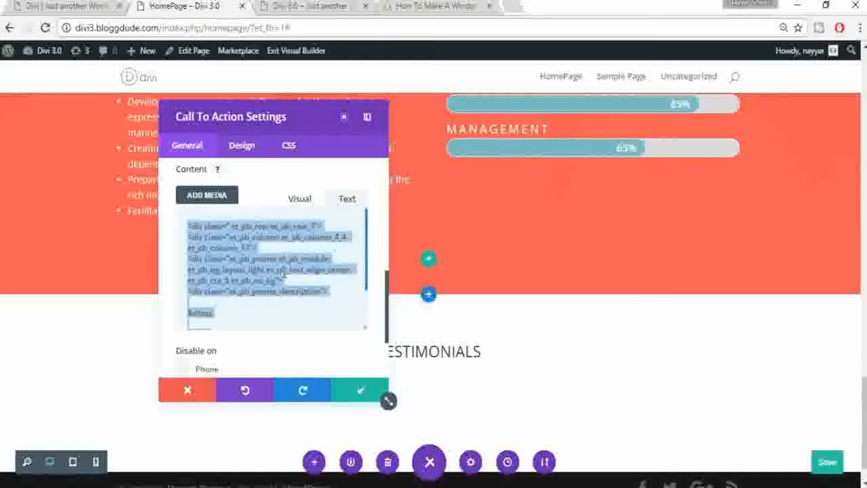
pyautogui.press('Delete')
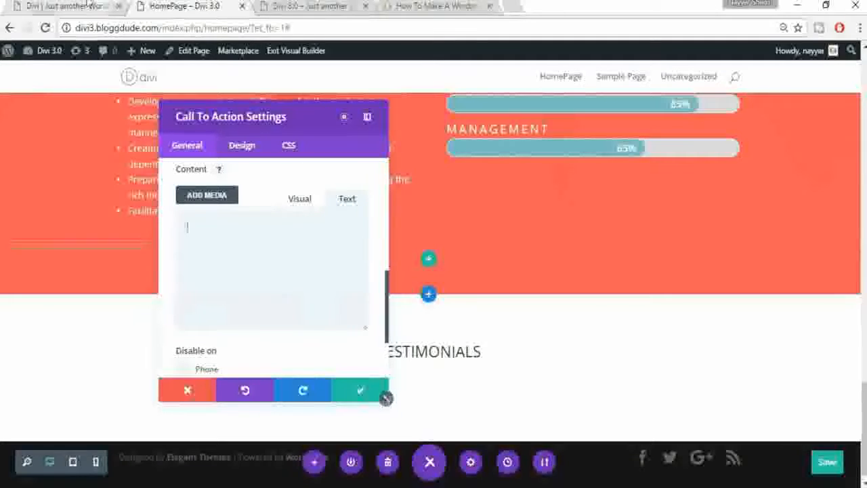
pyautogui.click(89, 6)
pyautogui.click(173, 5)
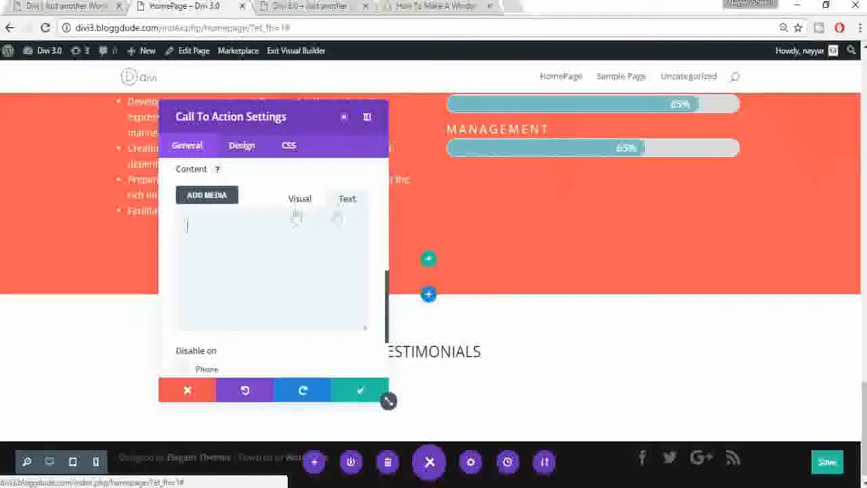
pyautogui.hotkey('ctrl', 'v')
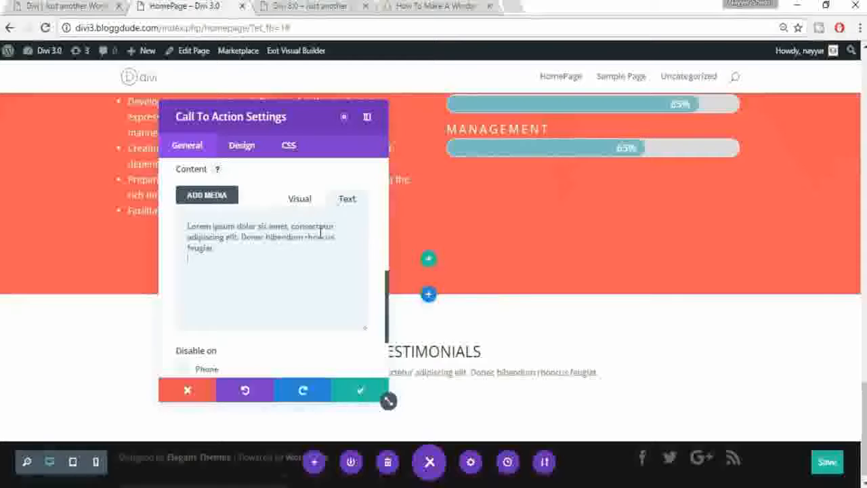
pyautogui.scroll(-1, 567, 382)
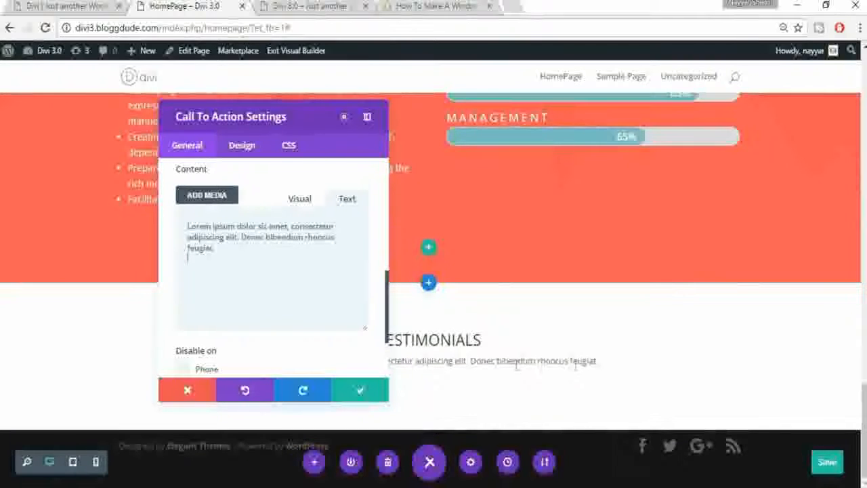
# Step: Set the heading font size to 40 on the Design tab
pyautogui.click(245, 155)
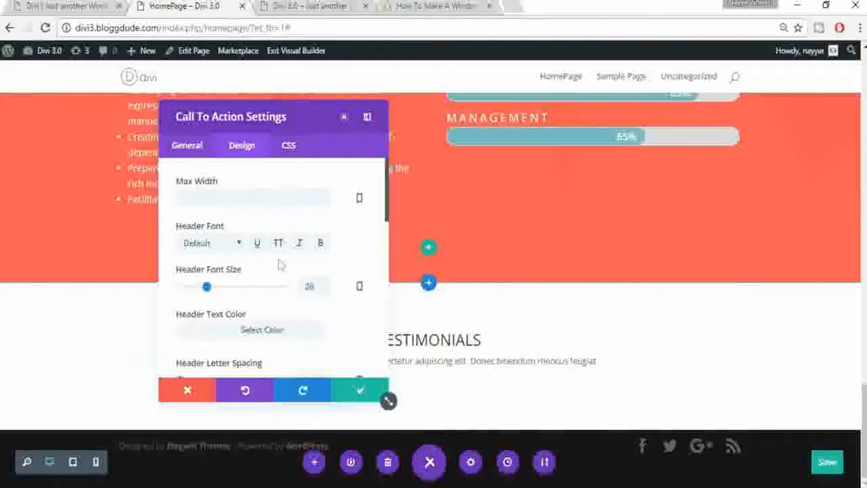
pyautogui.moveTo(287, 113); pyautogui.dragTo(757, 130)
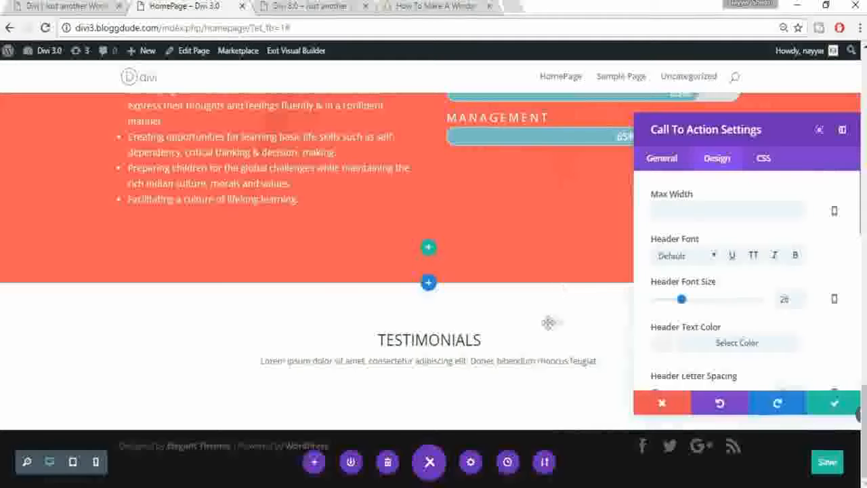
pyautogui.doubleClick(783, 299)
pyautogui.write('40')
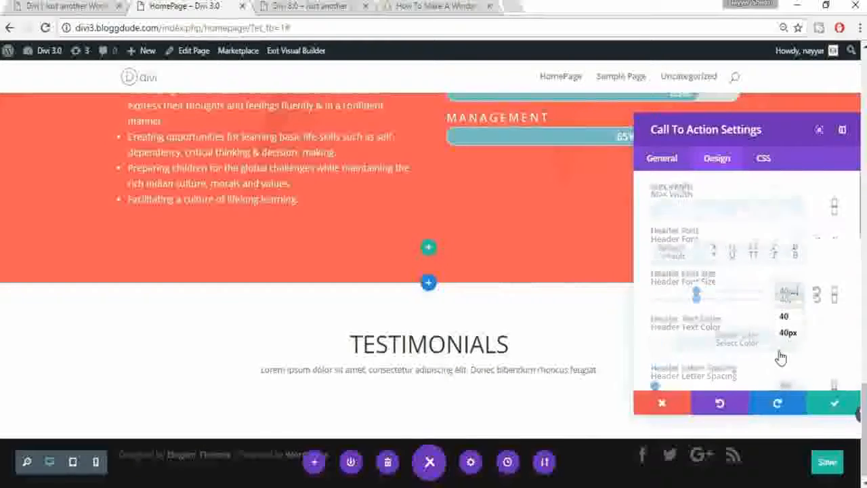
# Step: Give the heading 10px letter spacing and the body text 16px, then save the settings
pyautogui.scroll(-2, 780, 357)
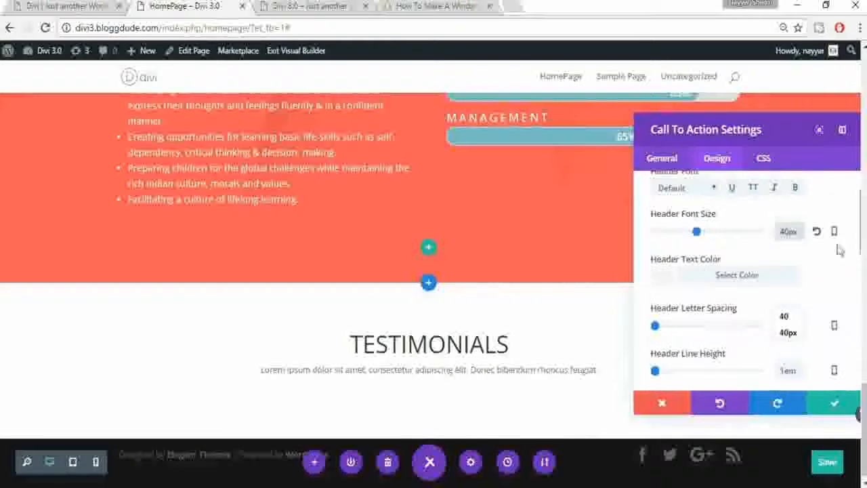
pyautogui.scroll(-2, 809, 319)
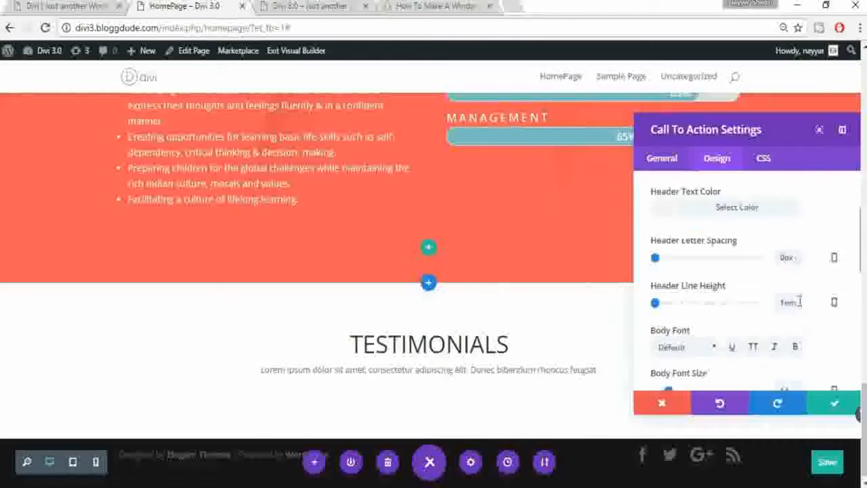
pyautogui.write('10')
pyautogui.scroll(-4, 752, 294)
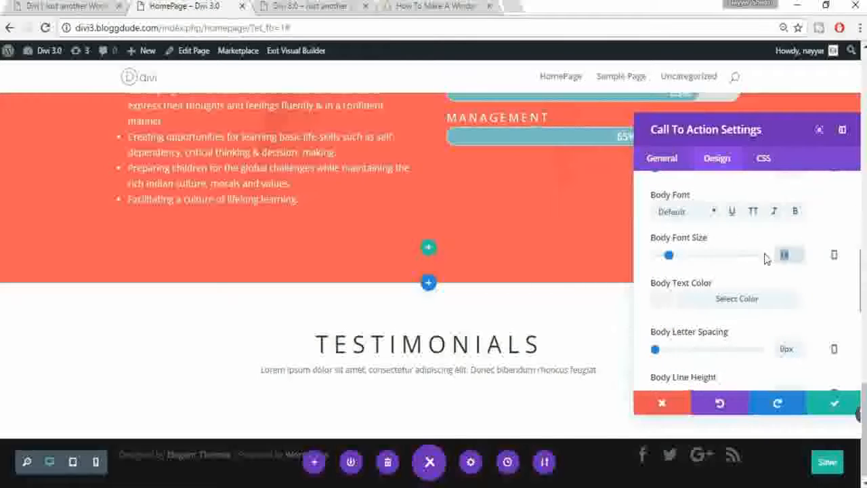
pyautogui.write('16')
pyautogui.scroll(-2, 807, 302)
pyautogui.scroll(-6, 808, 304)
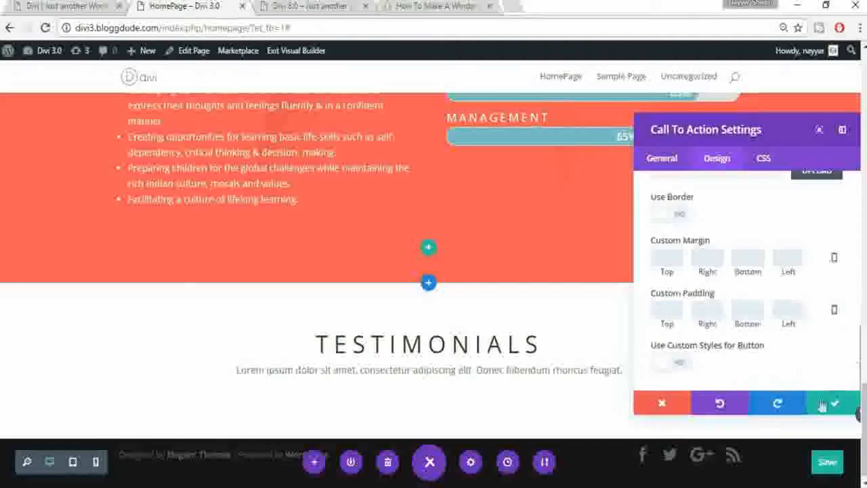
pyautogui.click(830, 405)
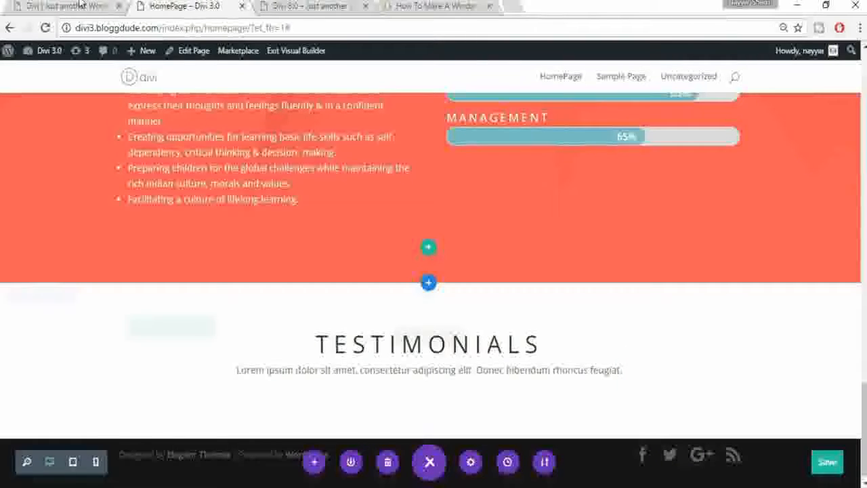
# Step: Add a row of three equal columns below the TESTIMONIALS heading
pyautogui.click(116, 7)
pyautogui.scroll(-2, 216, 236)
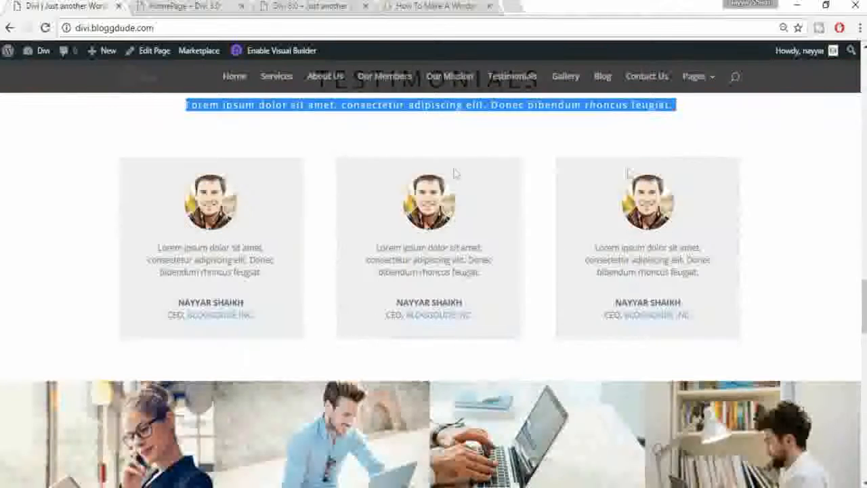
pyautogui.click(185, 7)
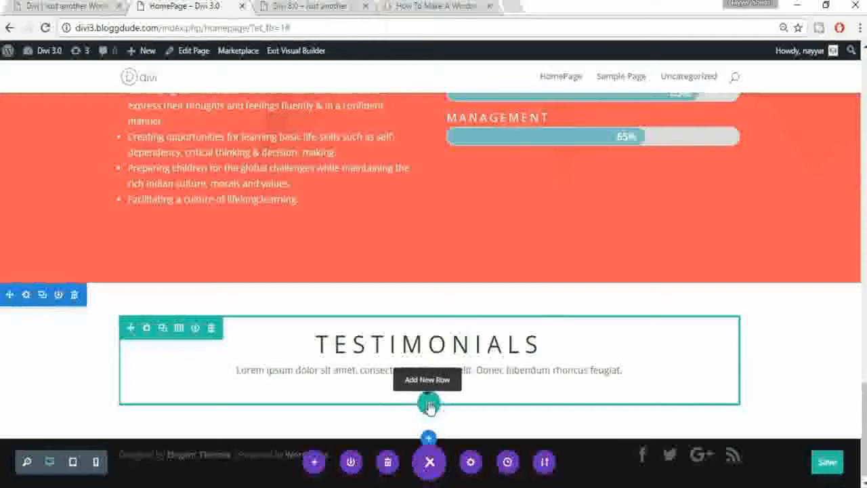
pyautogui.click(428, 404)
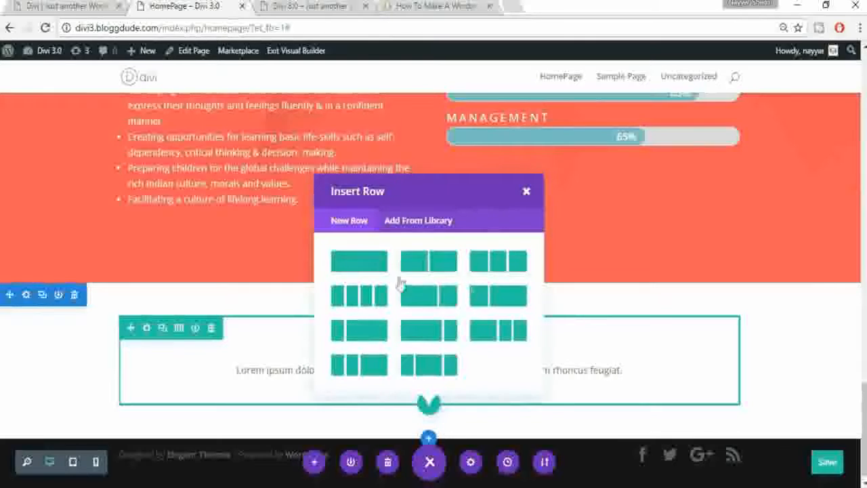
pyautogui.click(499, 262)
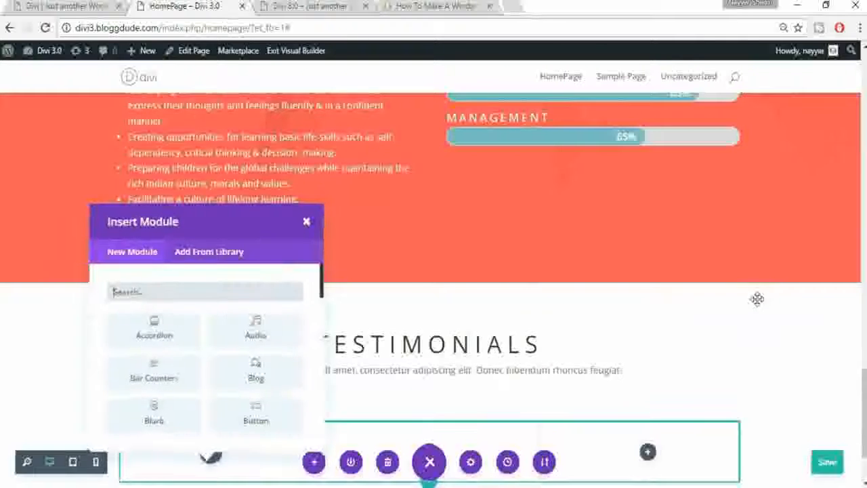
pyautogui.scroll(-2, 757, 299)
pyautogui.scroll(-4, 234, 332)
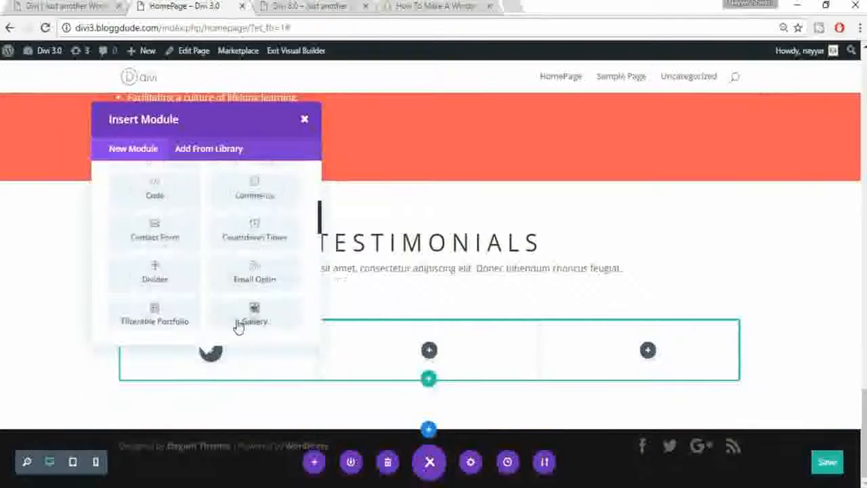
pyautogui.scroll(-3, 237, 318)
pyautogui.scroll(-6, 277, 286)
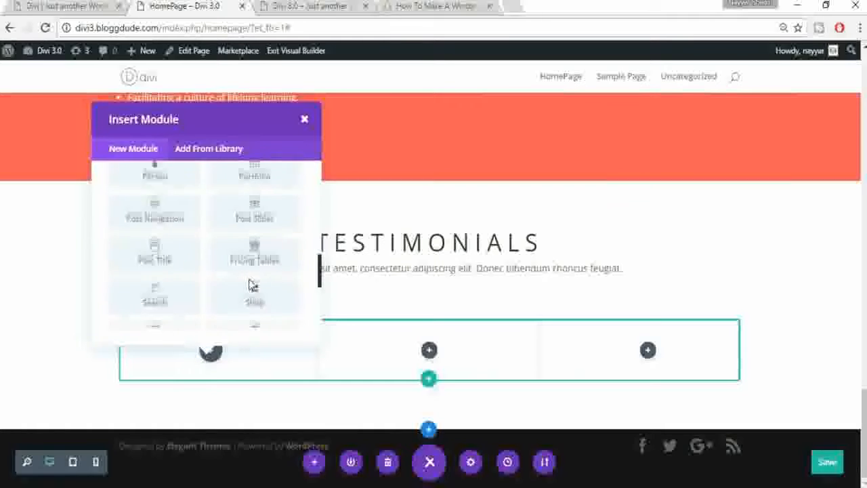
# Step: Insert a Testimonial in the first column with author name, job title MANAGER and company BLOGGDUDE
pyautogui.click(167, 282)
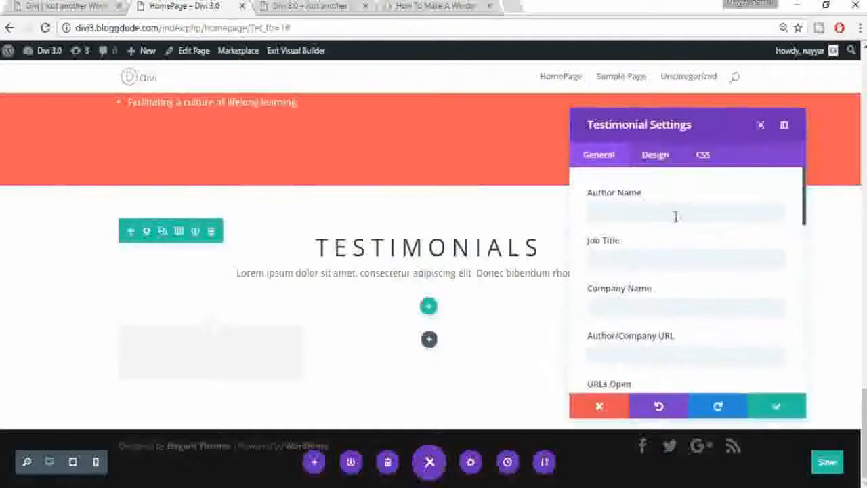
pyautogui.click(675, 216)
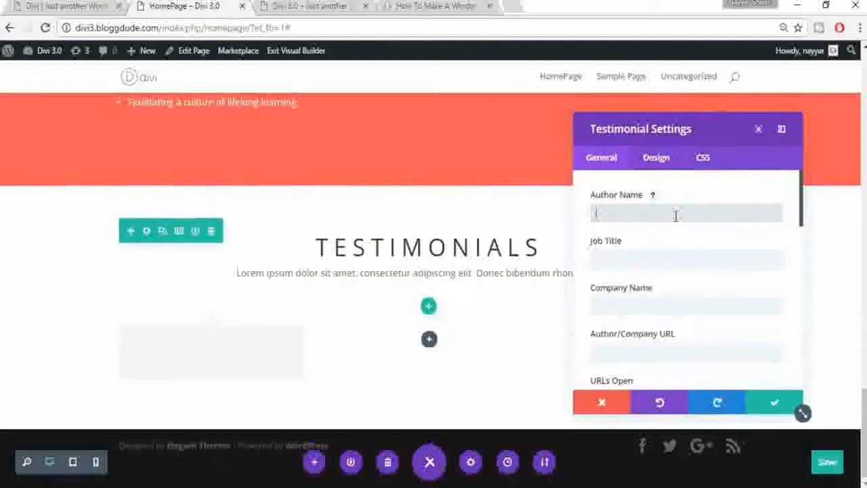
pyautogui.write('Al')
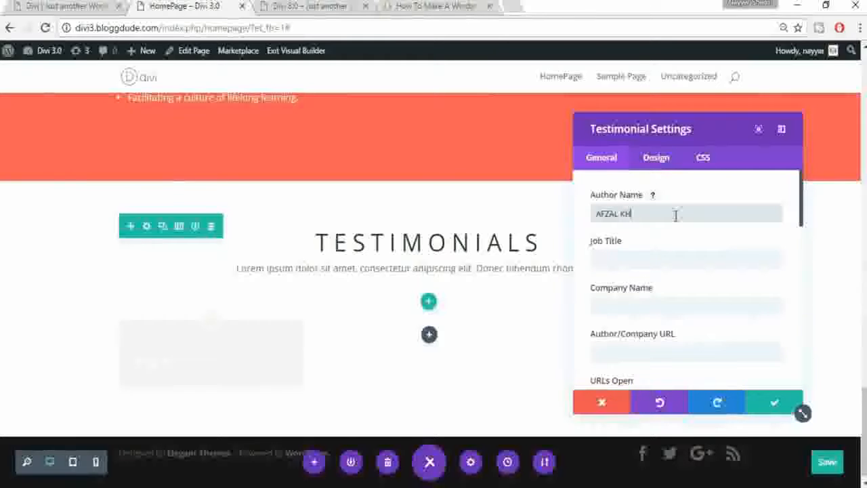
pyautogui.click(664, 256)
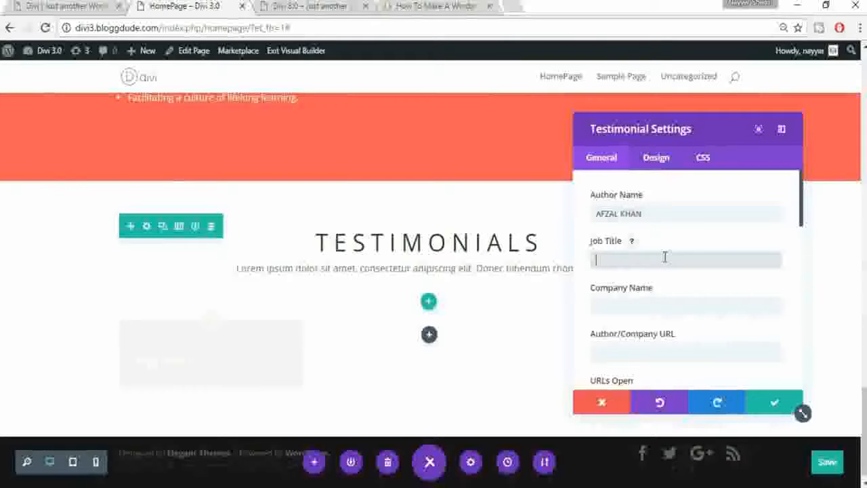
pyautogui.write('MANAGER')
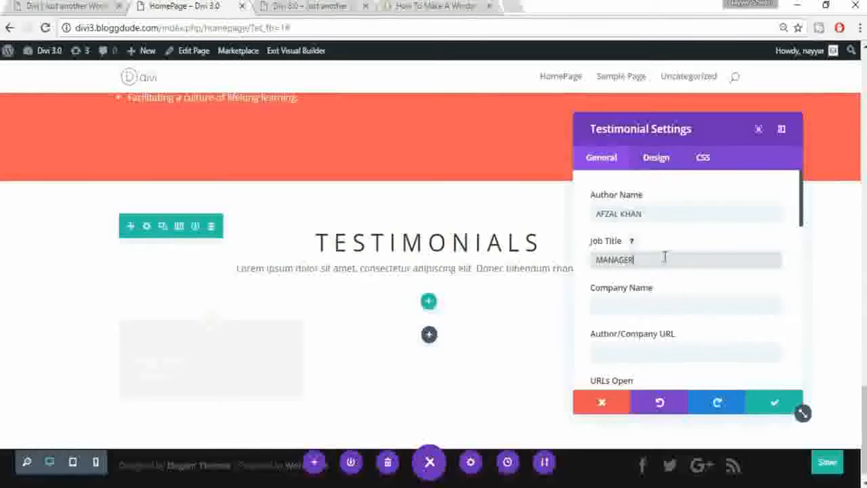
pyautogui.click(664, 298)
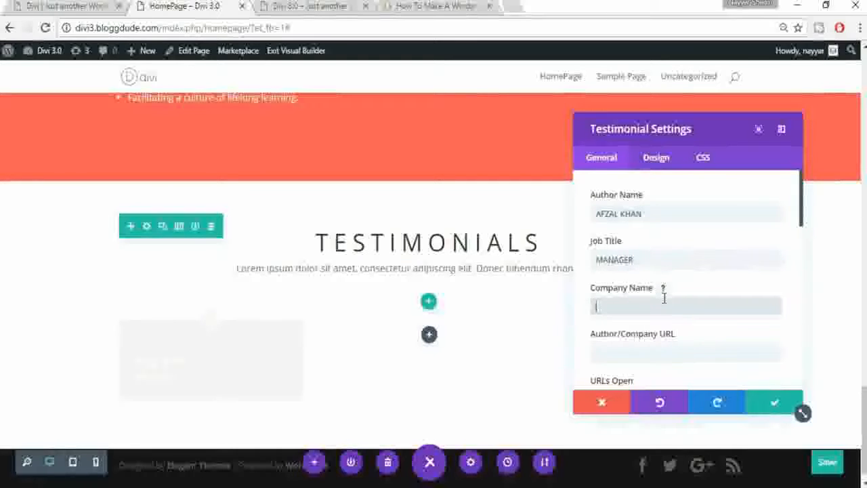
pyautogui.write('BLOGGDUDE')
# Step: Set the testimonial's Author/Company URL to #
pyautogui.scroll(-1, 712, 302)
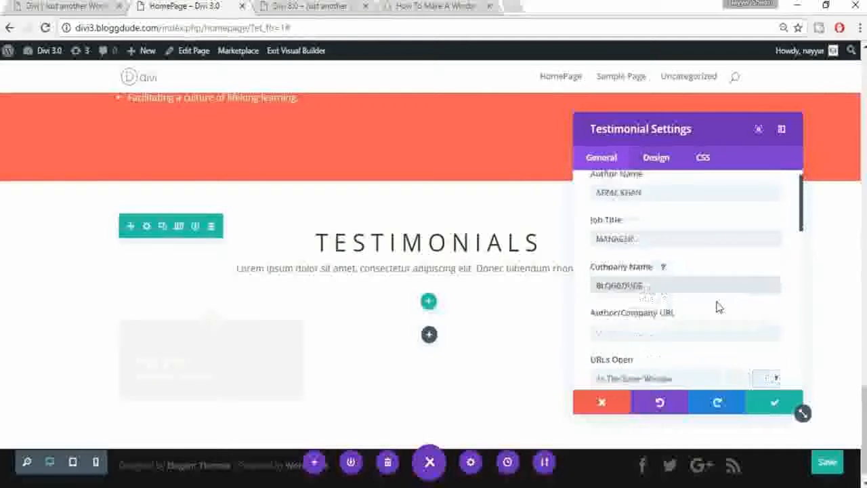
pyautogui.scroll(-1, 707, 291)
pyautogui.click(670, 217)
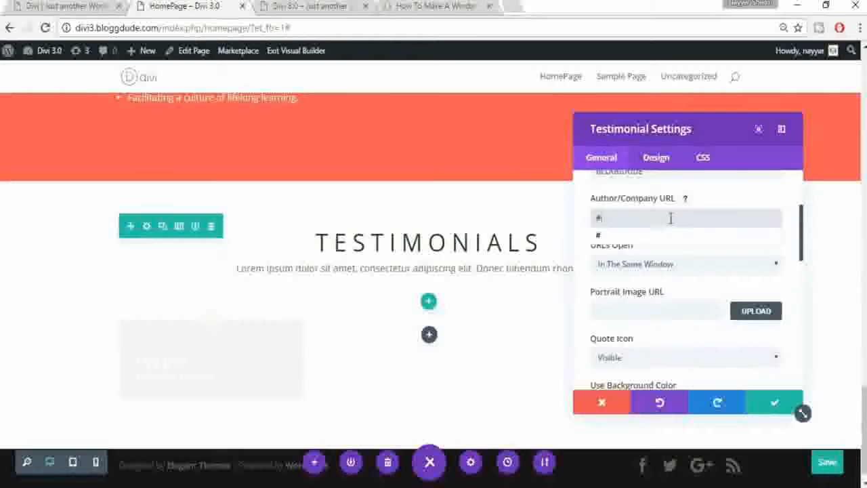
pyautogui.click(671, 282)
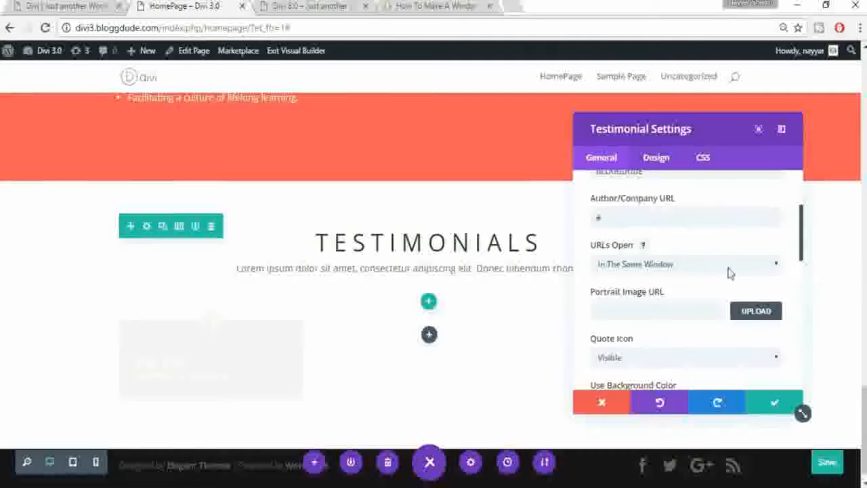
pyautogui.scroll(-2, 708, 283)
pyautogui.scroll(1, 689, 270)
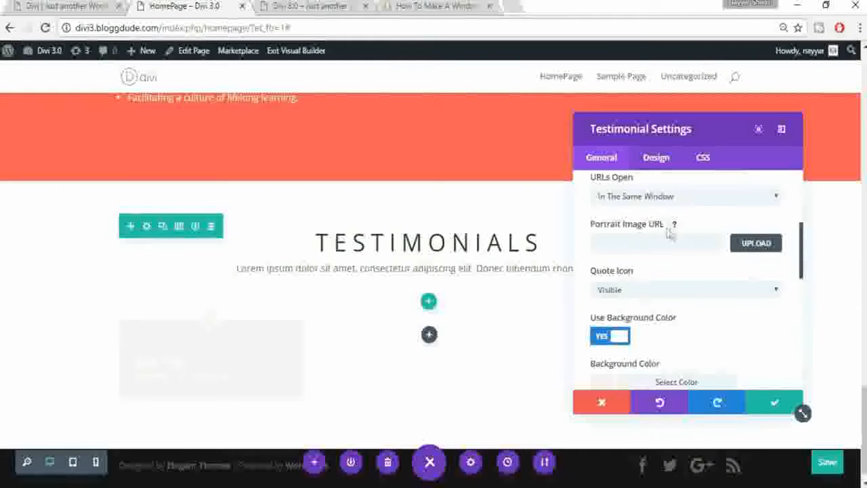
# Step: Upload the smiling man's photo as the testimonial's portrait image
pyautogui.click(756, 244)
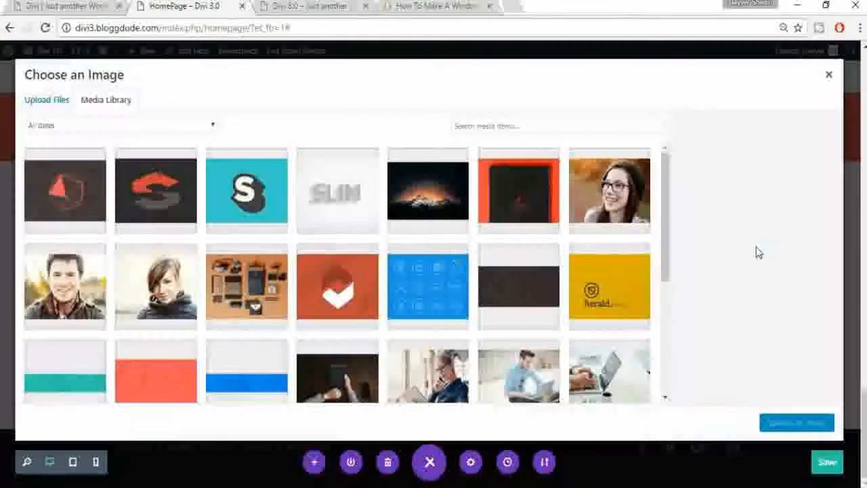
pyautogui.click(65, 283)
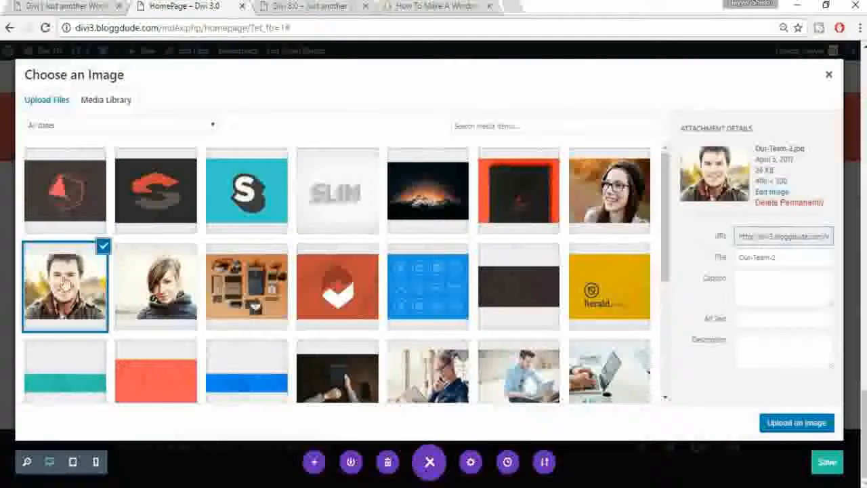
pyautogui.click(797, 423)
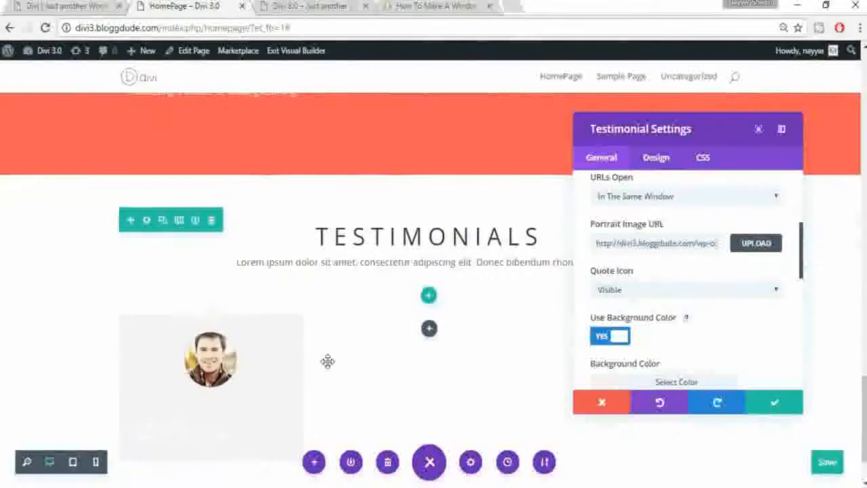
pyautogui.scroll(-1, 328, 361)
pyautogui.scroll(-2, 705, 339)
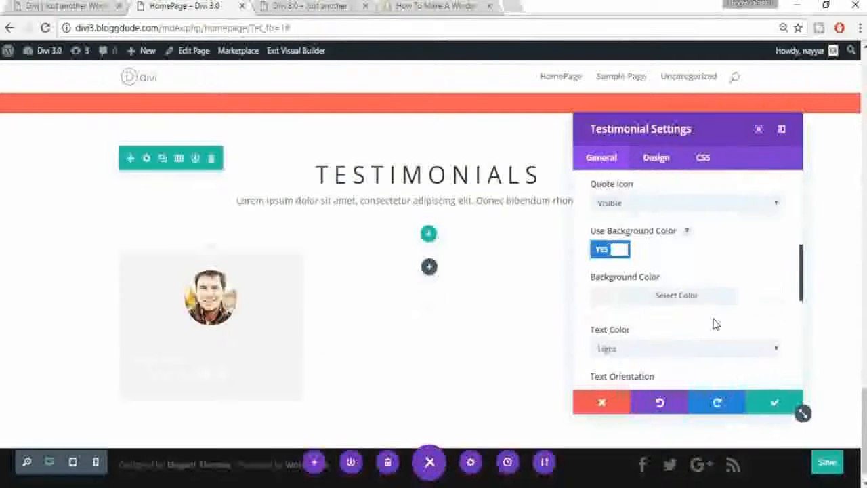
pyautogui.scroll(-1, 716, 325)
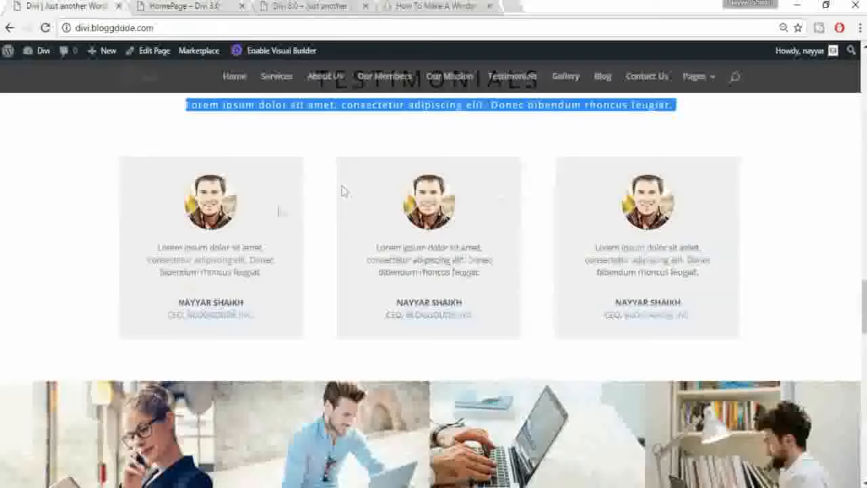
pyautogui.scroll(1, 768, 246)
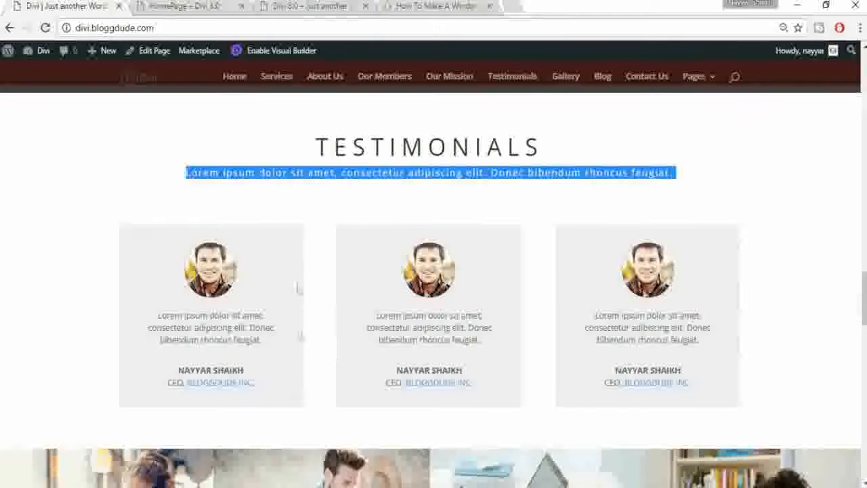
# Step: Give the testimonial card a light grey background colour
pyautogui.click(180, 6)
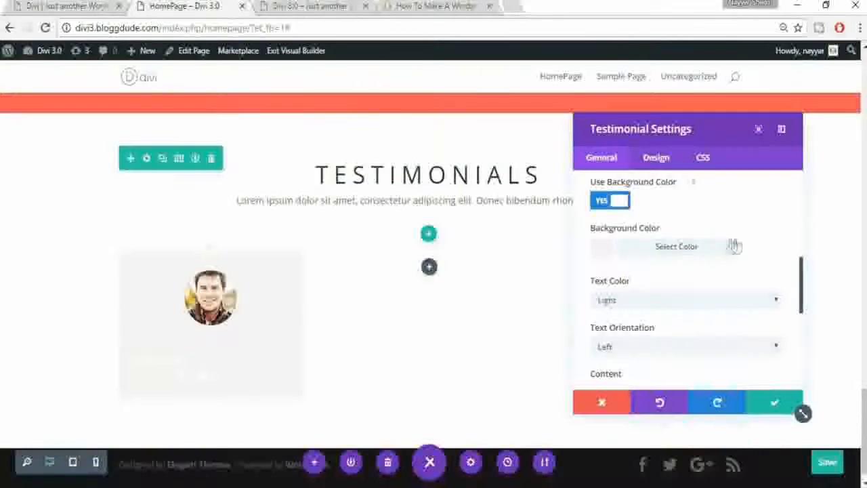
pyautogui.click(656, 252)
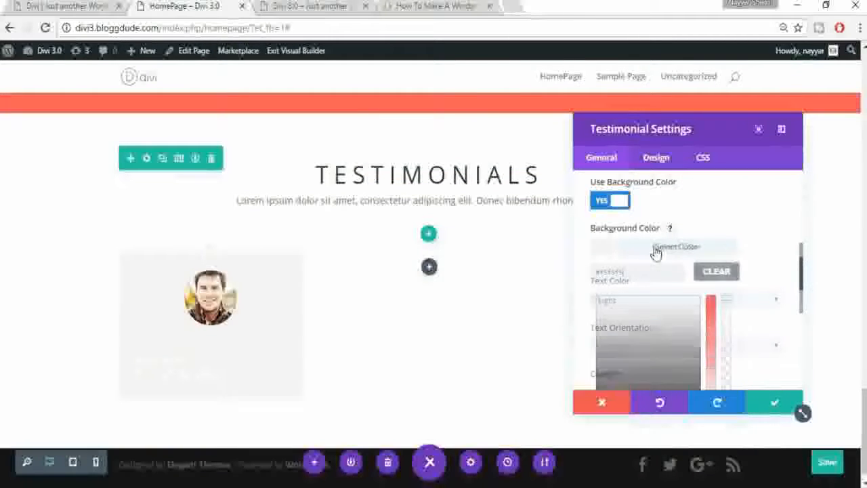
pyautogui.moveTo(597, 298); pyautogui.dragTo(596, 311)
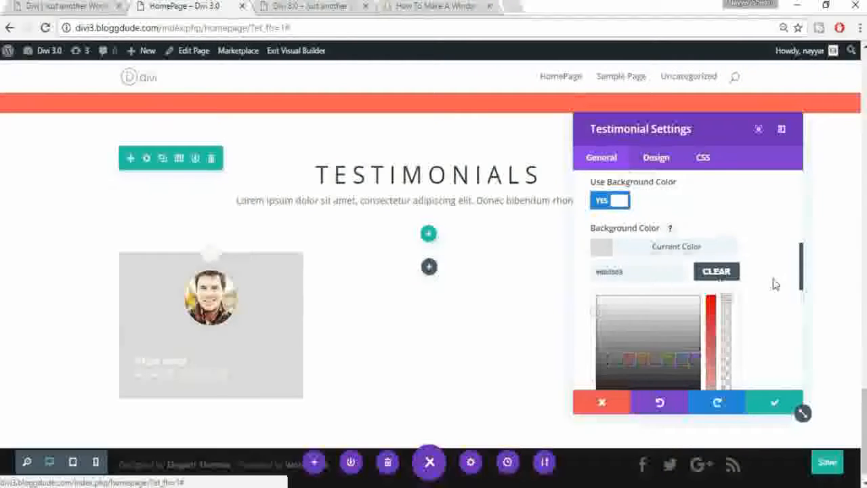
pyautogui.scroll(-2, 774, 283)
pyautogui.scroll(-1, 650, 298)
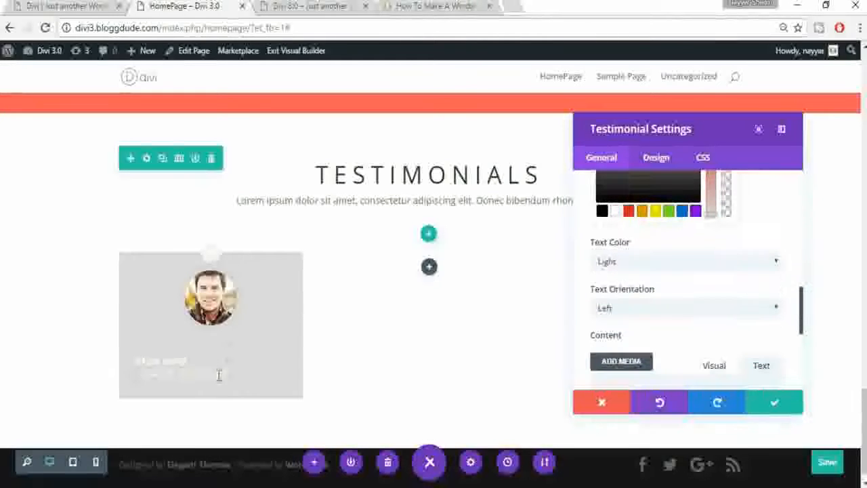
pyautogui.click(74, 6)
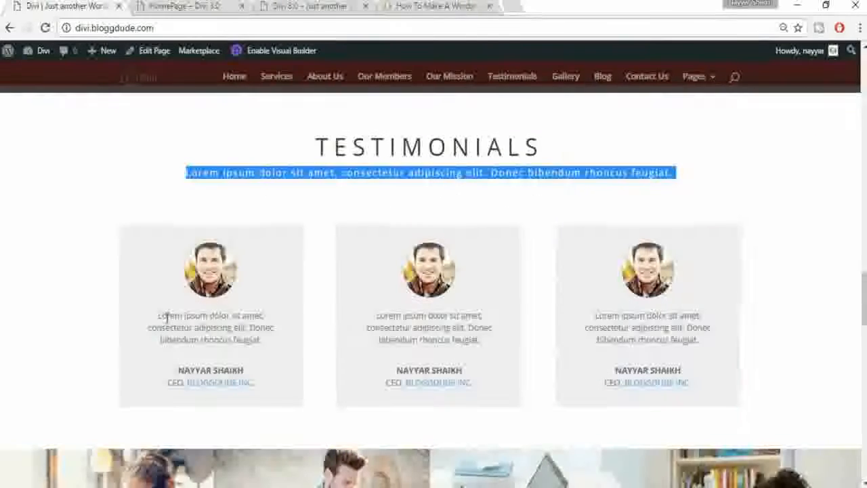
pyautogui.click(177, 6)
# Step: Set the testimonial's text colour to Dark and its text orientation to Center
pyautogui.click(665, 264)
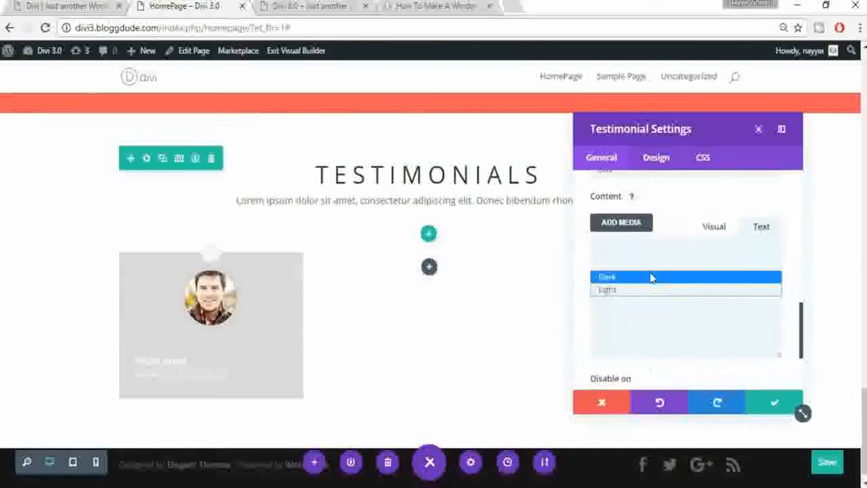
pyautogui.click(649, 277)
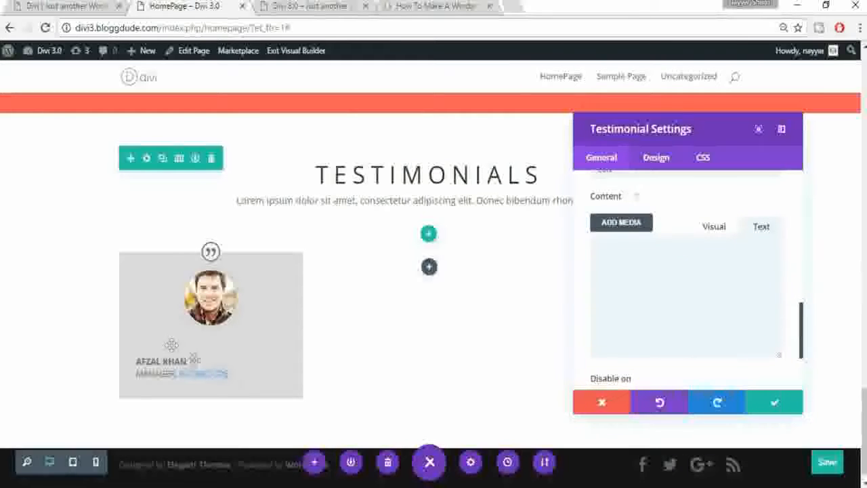
pyautogui.scroll(4, 688, 227)
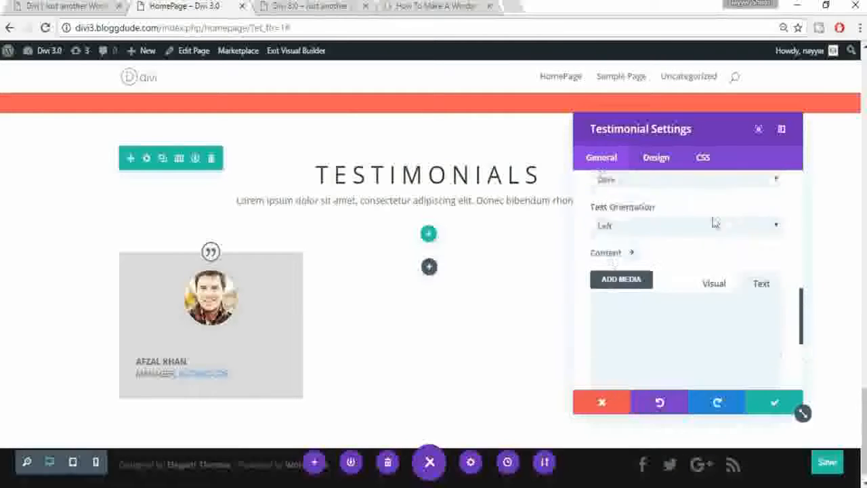
pyautogui.click(656, 305)
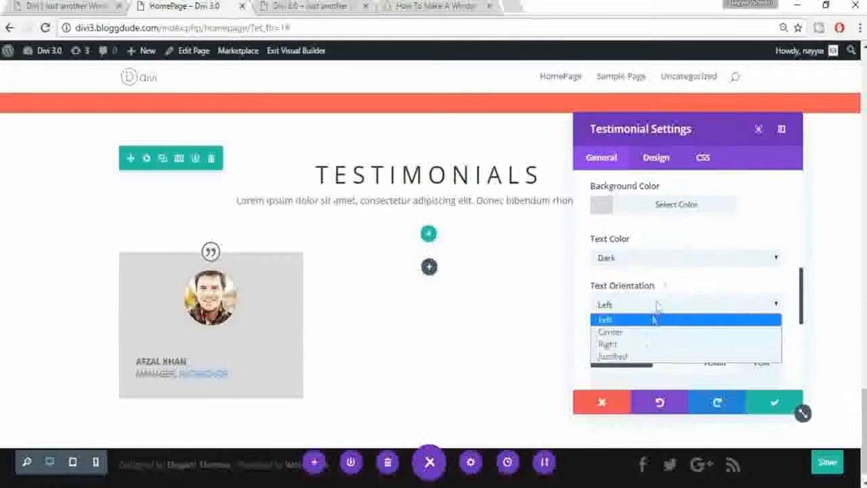
pyautogui.click(646, 333)
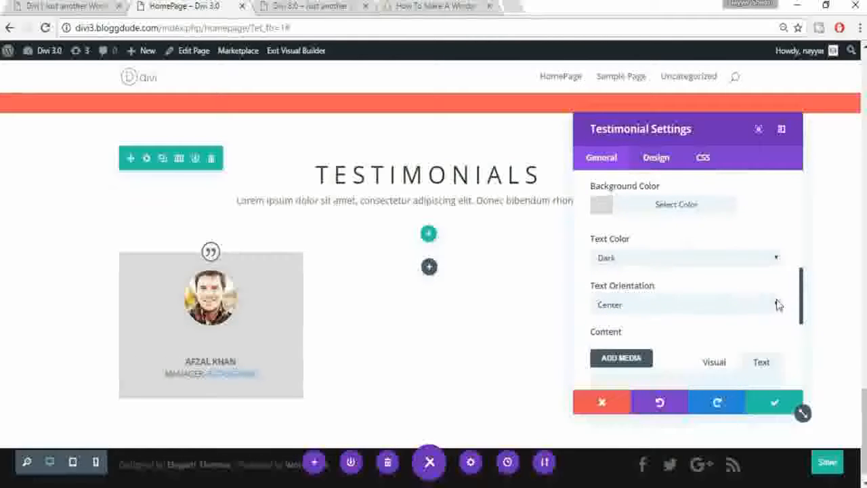
pyautogui.scroll(-2, 777, 305)
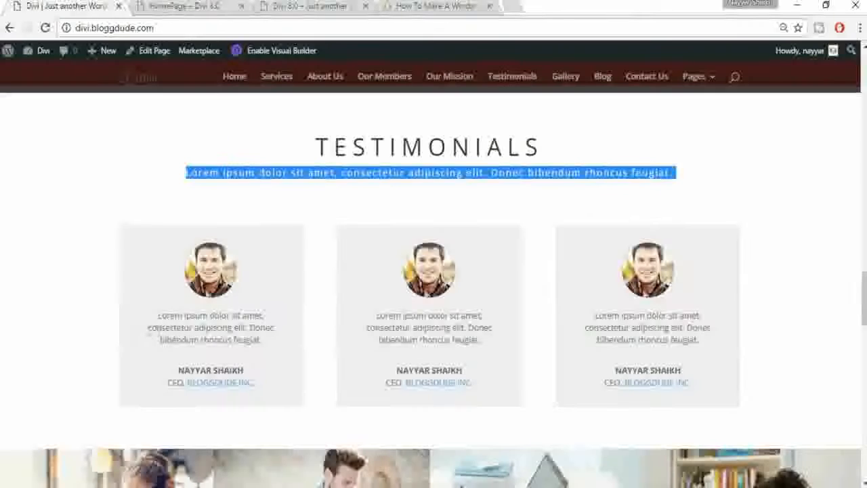
pyautogui.moveTo(160, 313); pyautogui.dragTo(262, 341)
pyautogui.hotkey('ctrl', 'c')
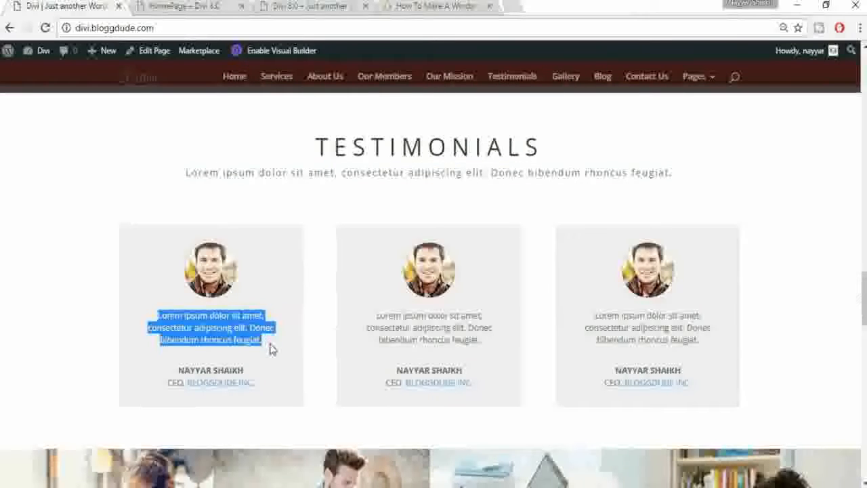
# Step: Paste the reference Lorem ipsum quote paragraph into the testimonial's Content
pyautogui.click(169, 6)
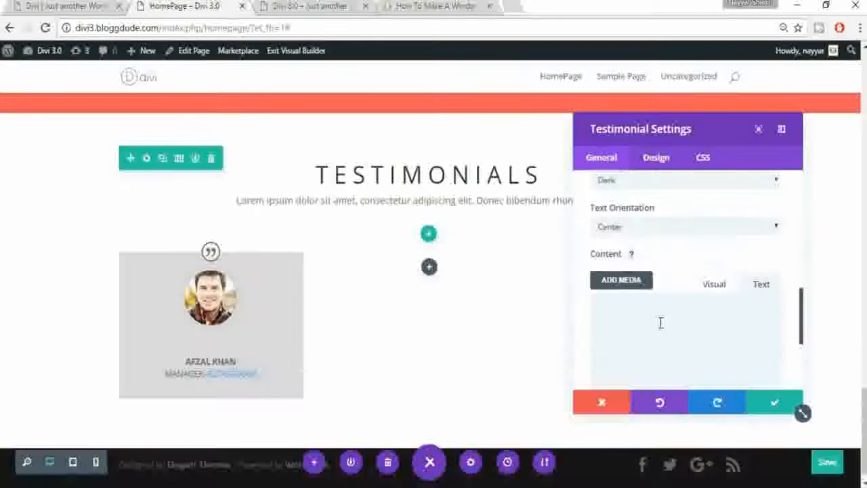
pyautogui.scroll(-1, 660, 305)
pyautogui.hotkey('ctrl', 'v')
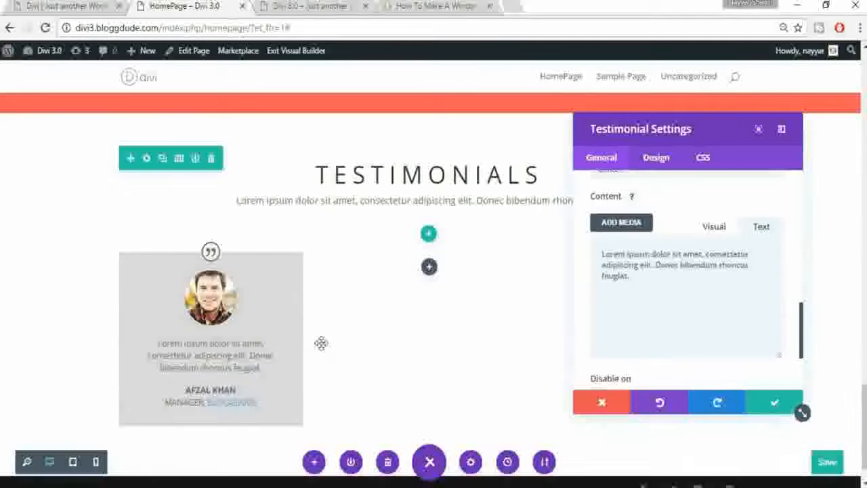
pyautogui.click(58, 4)
pyautogui.click(160, 6)
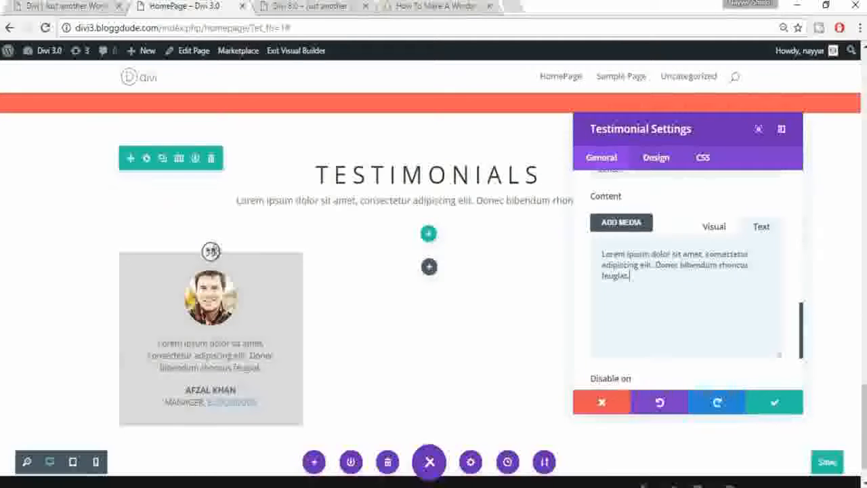
# Step: Toggle the Quote Icon to Hidden and back to Visible, then save the testimonial
pyautogui.scroll(5, 637, 247)
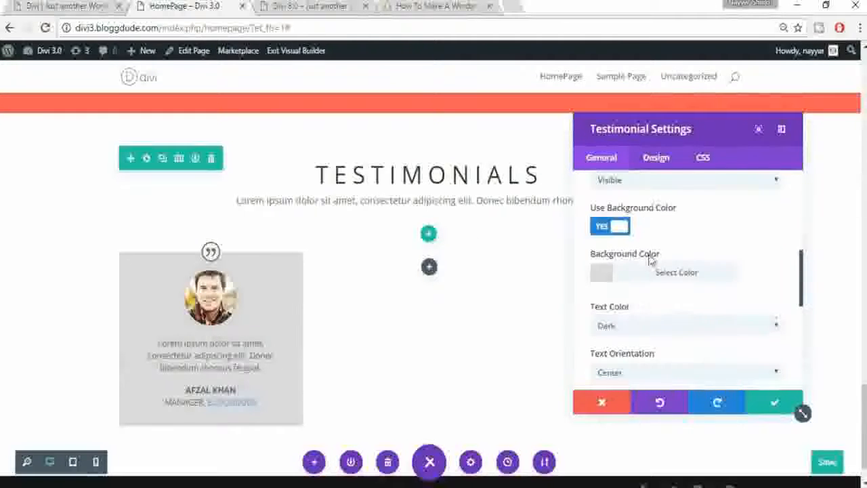
pyautogui.scroll(4, 670, 242)
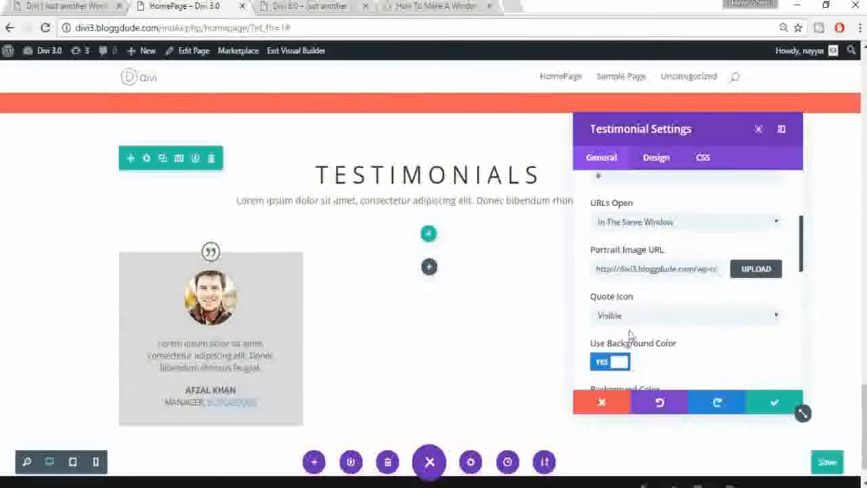
pyautogui.click(636, 318)
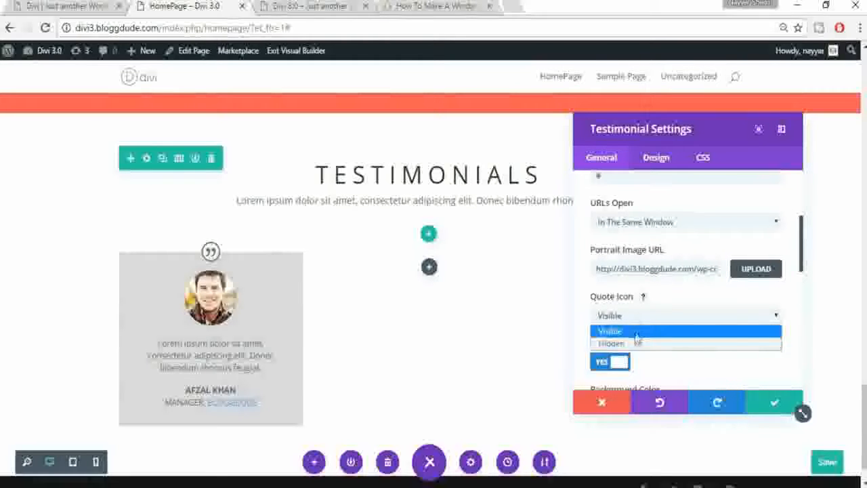
pyautogui.click(634, 342)
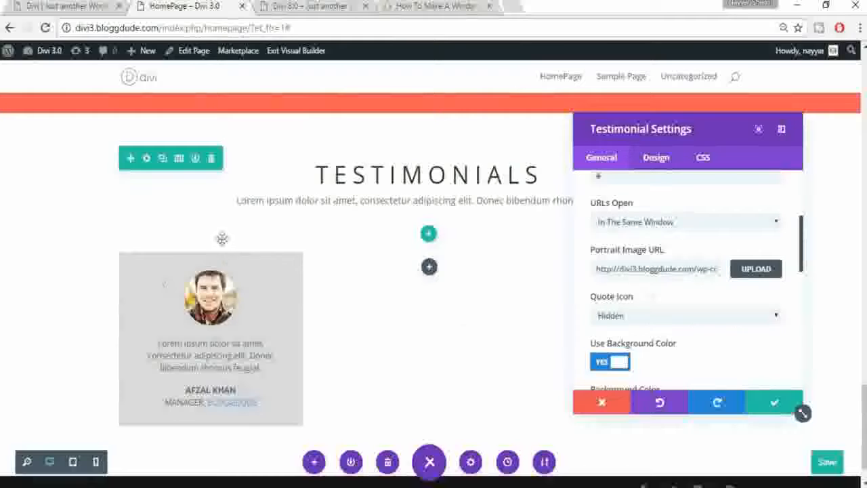
pyautogui.click(643, 315)
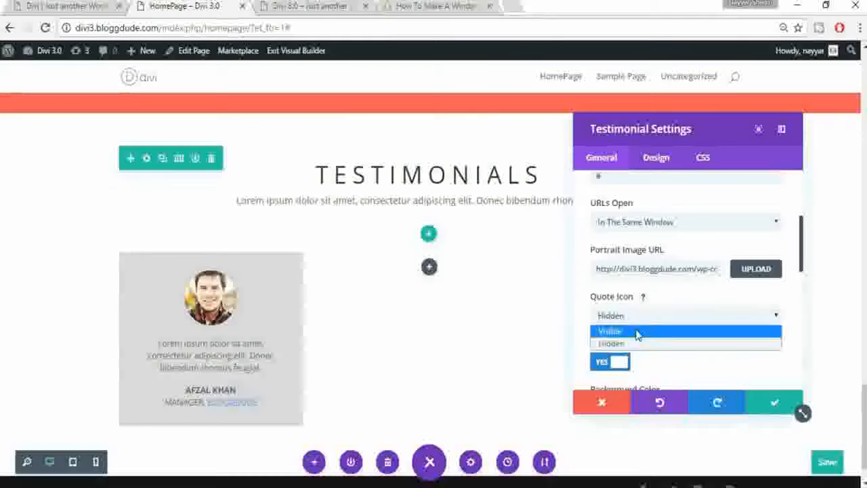
pyautogui.click(637, 331)
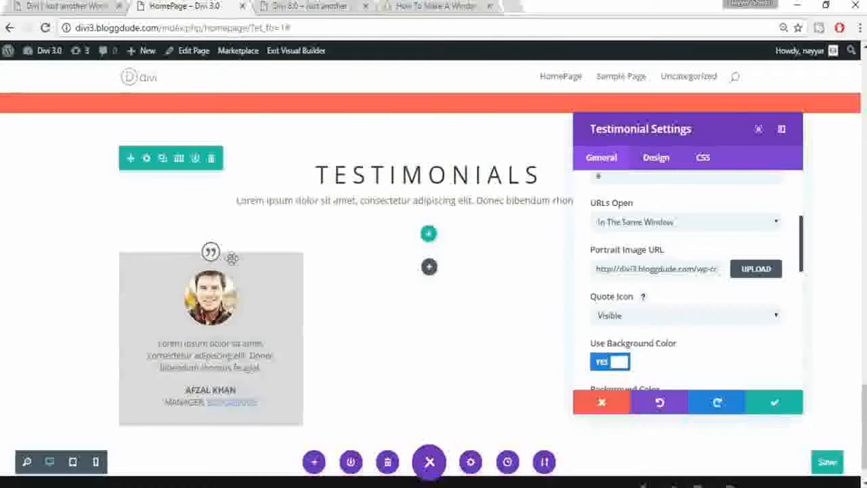
pyautogui.click(44, 5)
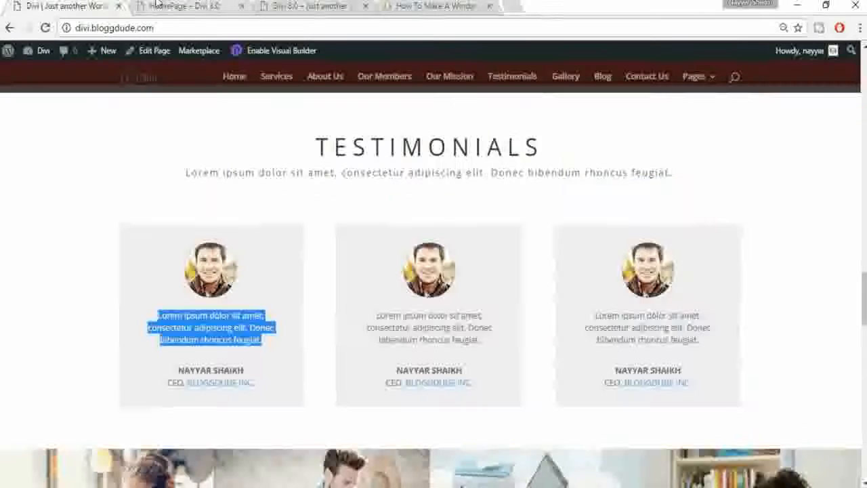
pyautogui.click(157, 5)
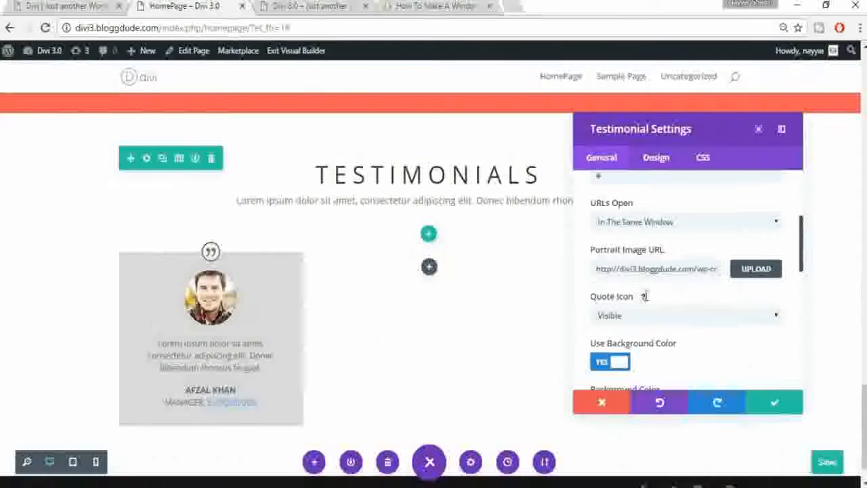
pyautogui.click(772, 406)
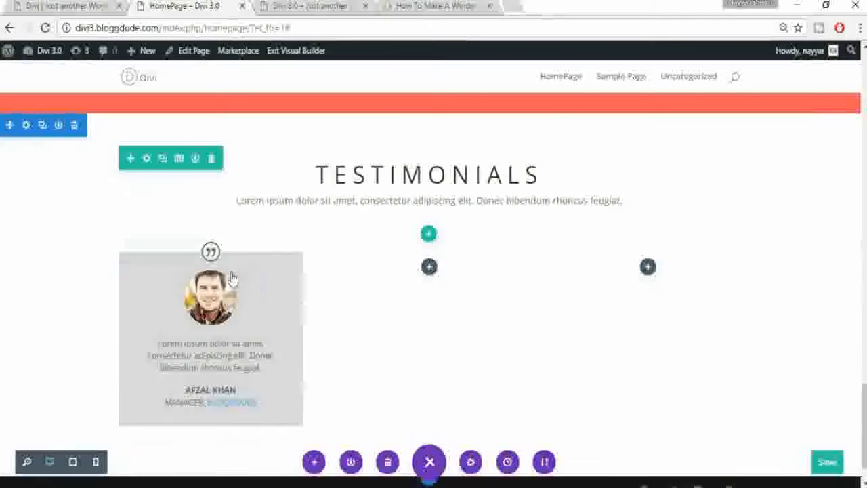
# Step: Duplicate the testimonial card twice, placing the copies in the middle and right columns
pyautogui.moveTo(216, 288)
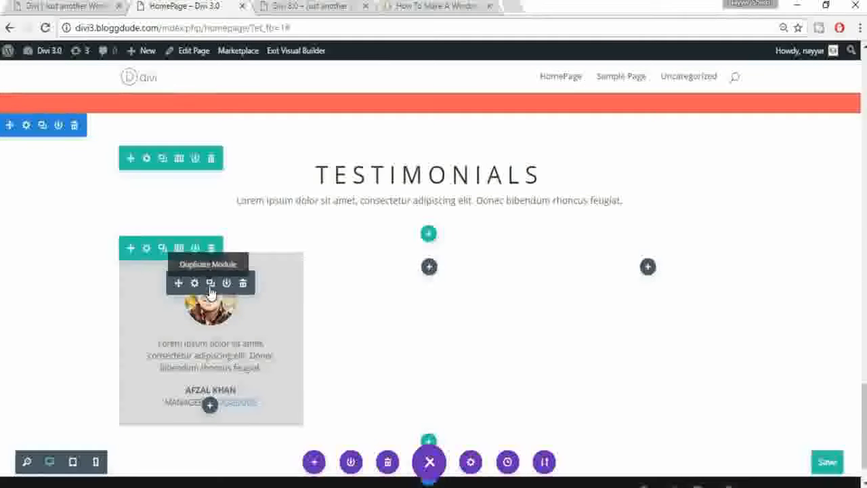
pyautogui.click(211, 285)
pyautogui.scroll(-2, 316, 334)
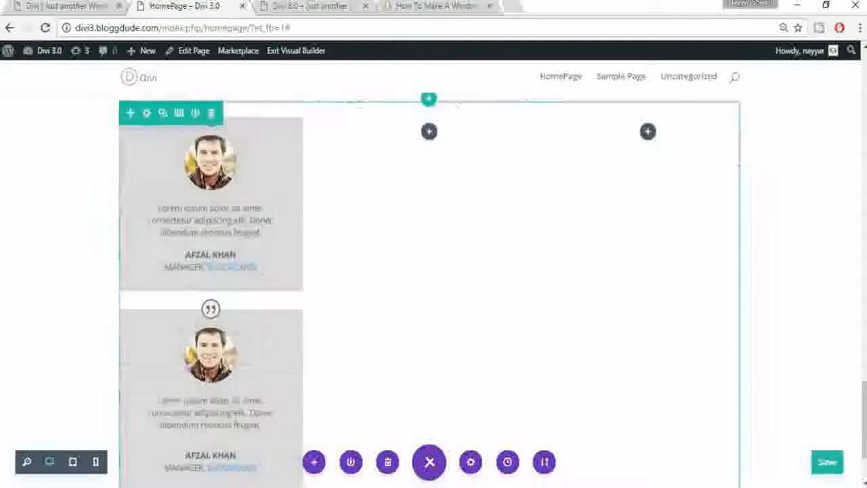
pyautogui.moveTo(180, 339)
pyautogui.moveTo(397, 189); pyautogui.dragTo(434, 182)
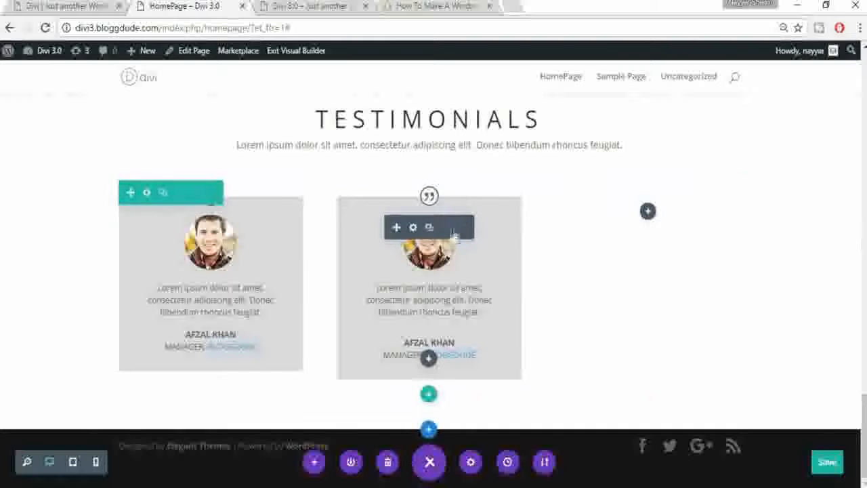
pyautogui.click(429, 228)
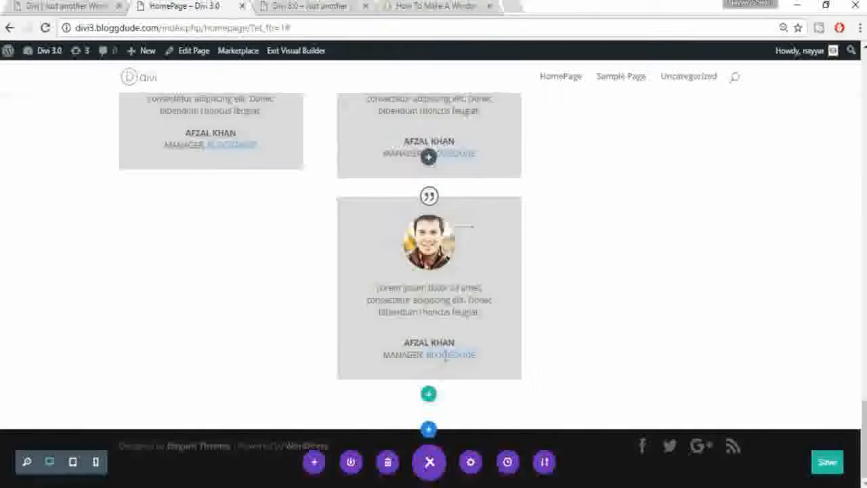
pyautogui.moveTo(414, 230); pyautogui.dragTo(624, 130)
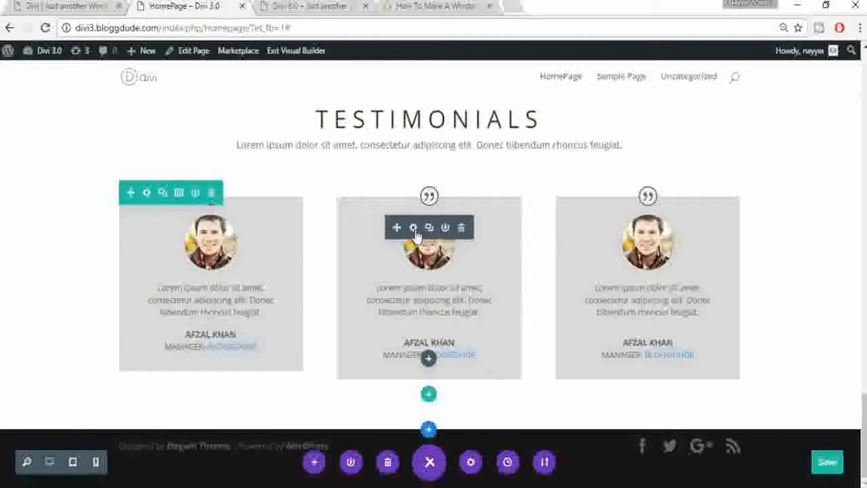
# Step: Replace the middle card's author name with a different person's name and save
pyautogui.click(414, 228)
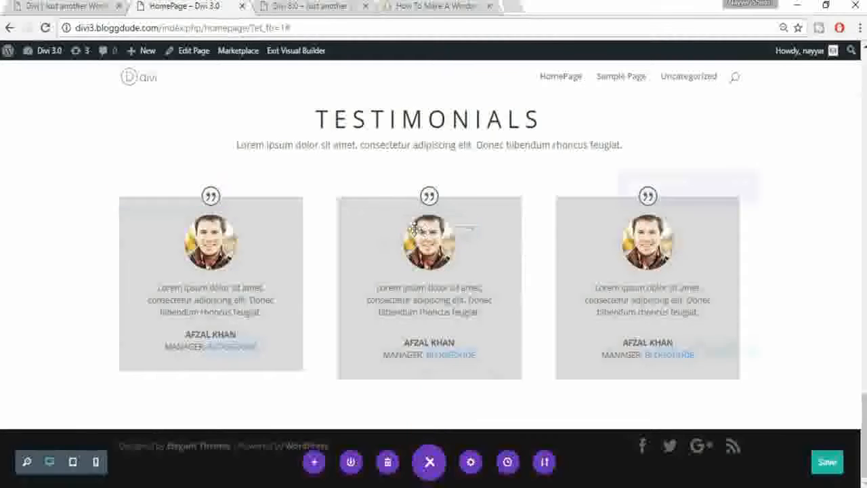
pyautogui.tripleClick(653, 211)
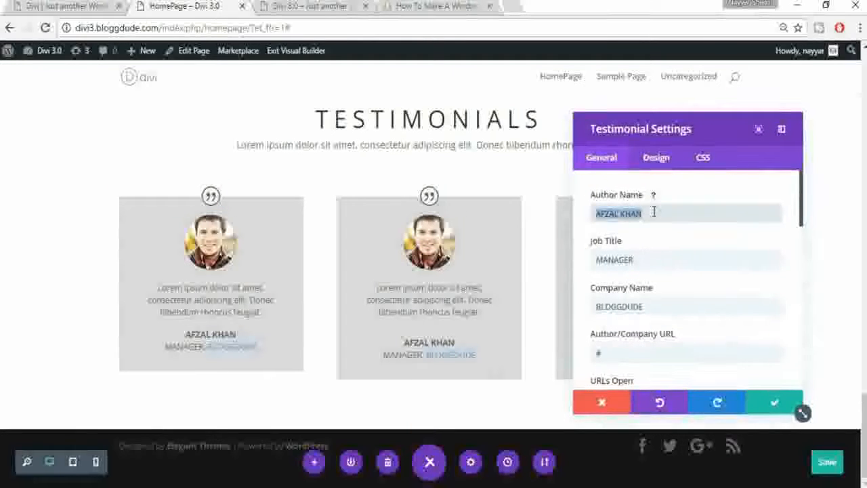
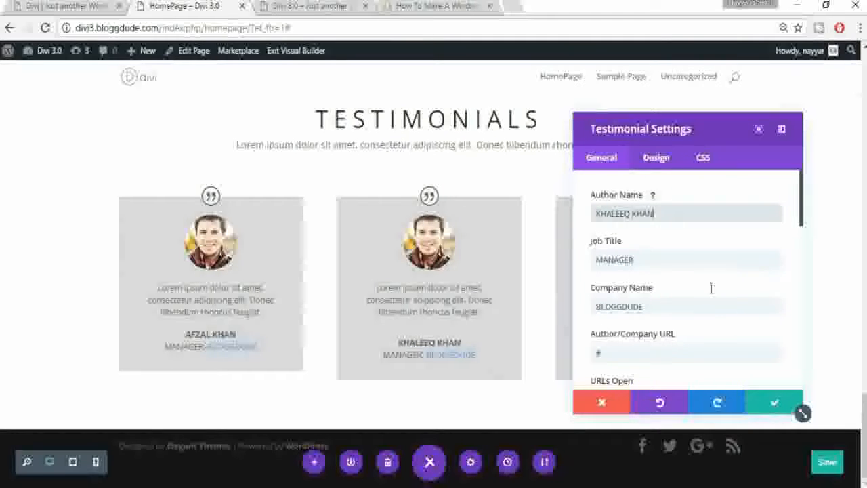
pyautogui.scroll(-5, 711, 293)
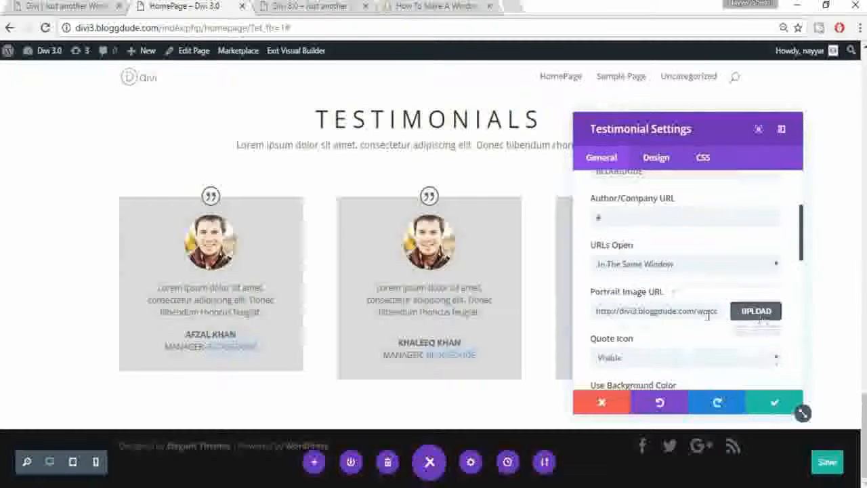
pyautogui.click(772, 404)
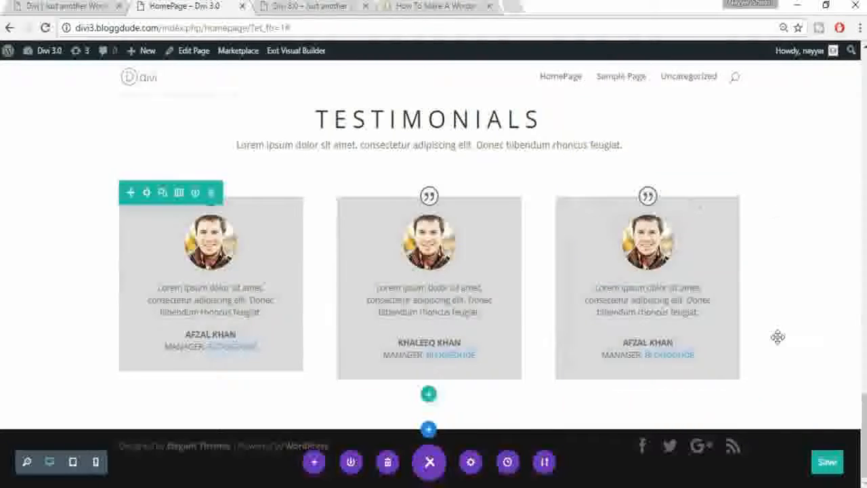
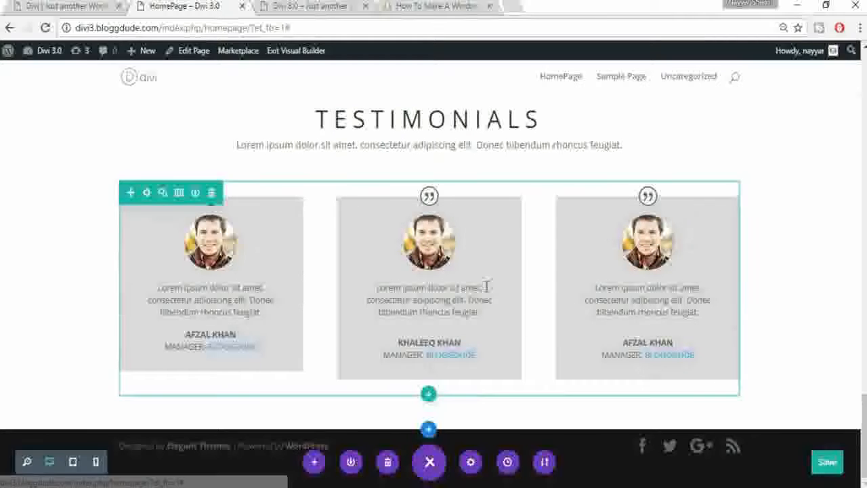
# Step: Review the live site's gallery layout for reference before building it
pyautogui.scroll(2, 486, 288)
pyautogui.scroll(-1, 459, 280)
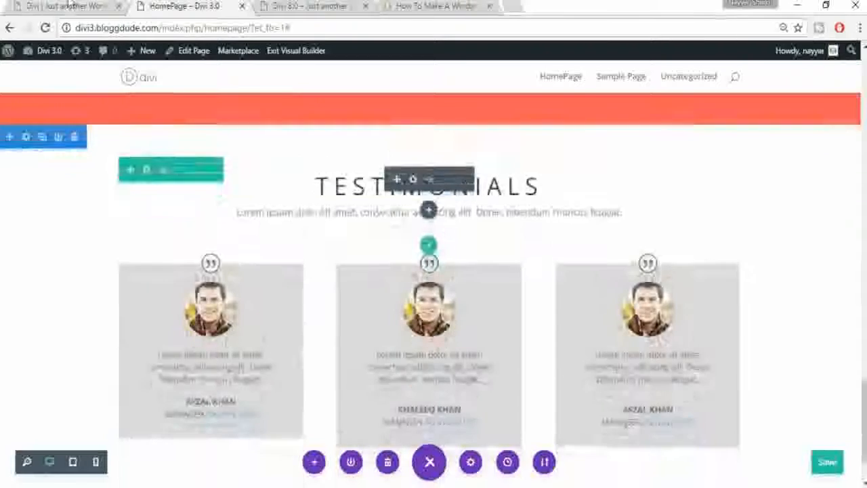
pyautogui.click(118, 11)
pyautogui.scroll(-4, 433, 285)
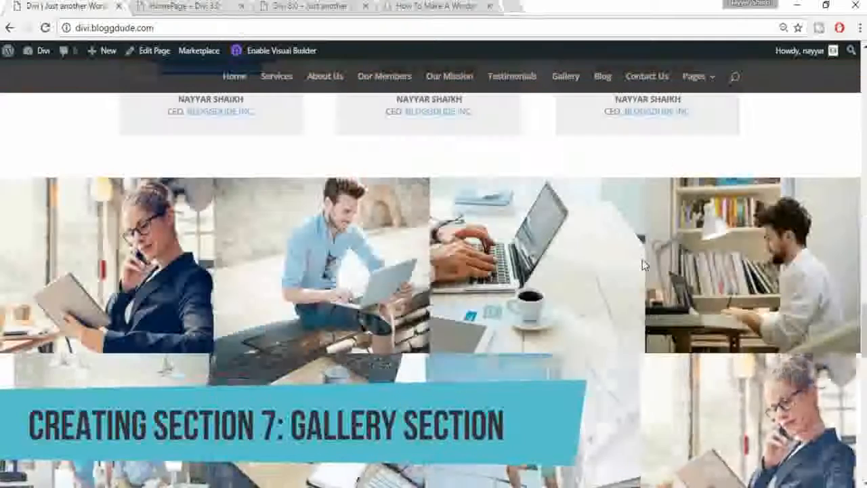
pyautogui.scroll(-1, 433, 290)
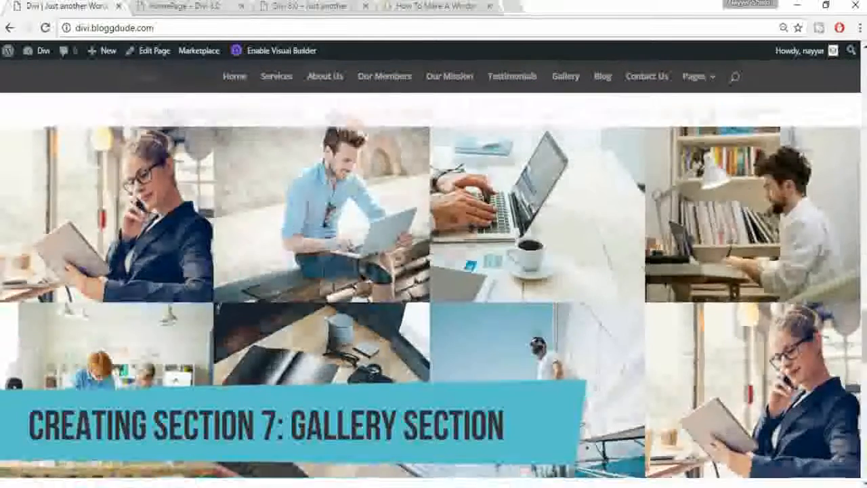
pyautogui.click(173, 6)
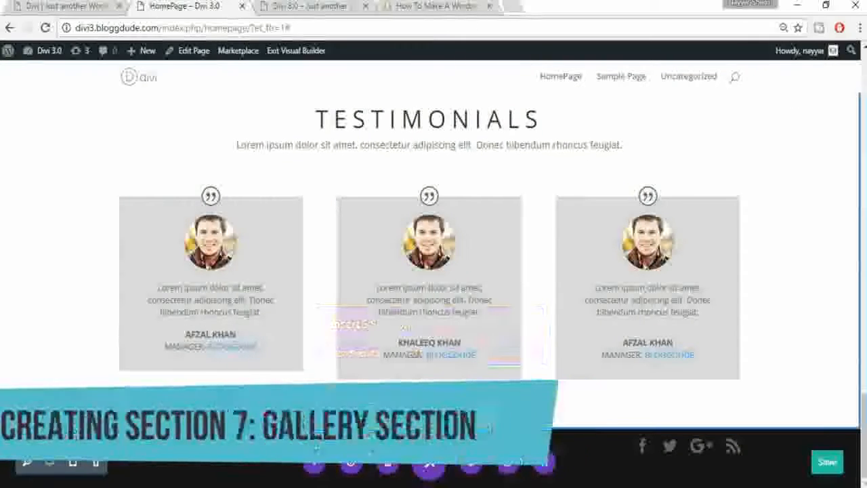
# Step: Insert a four-column row below the testimonials with an Image module in its first column
pyautogui.click(428, 430)
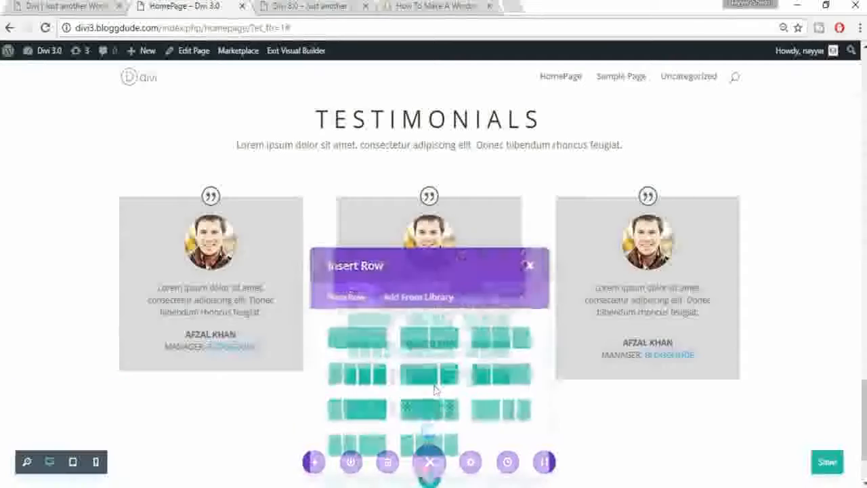
pyautogui.click(47, 5)
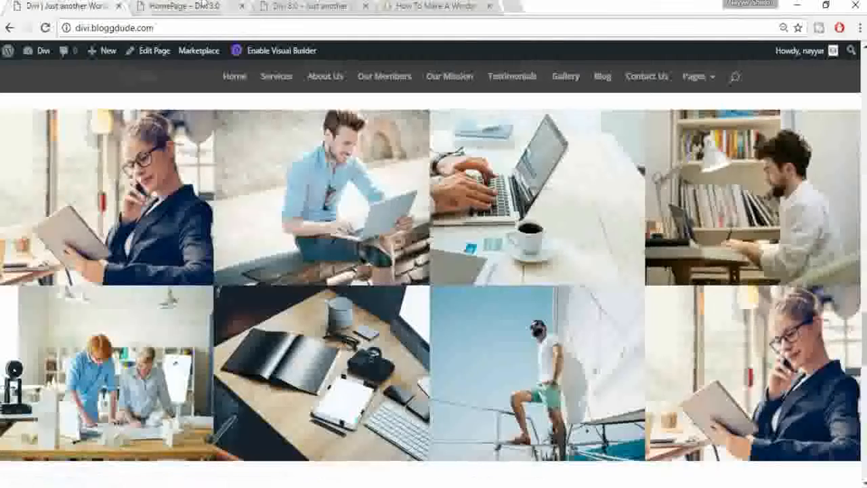
pyautogui.click(202, 6)
pyautogui.click(353, 369)
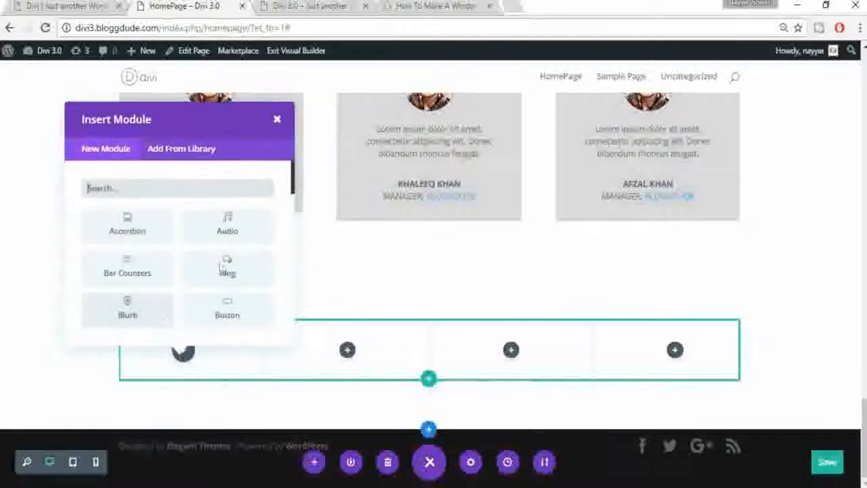
pyautogui.scroll(-3, 229, 276)
pyautogui.scroll(-1, 169, 284)
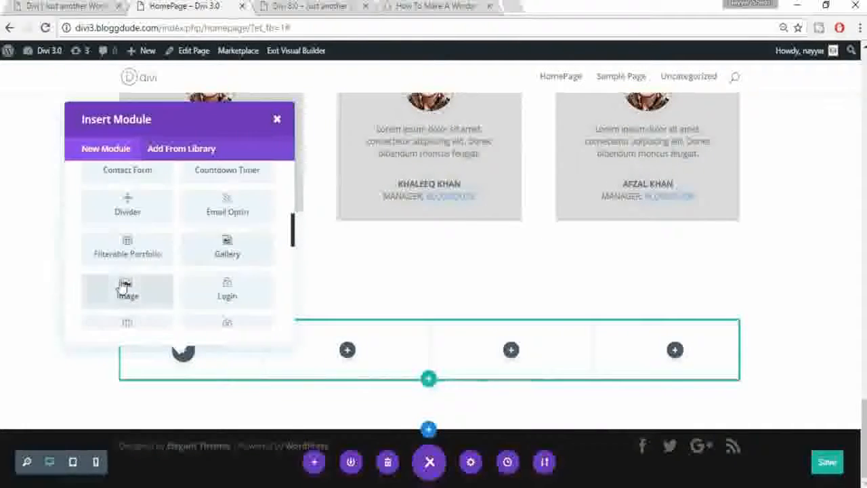
pyautogui.click(122, 287)
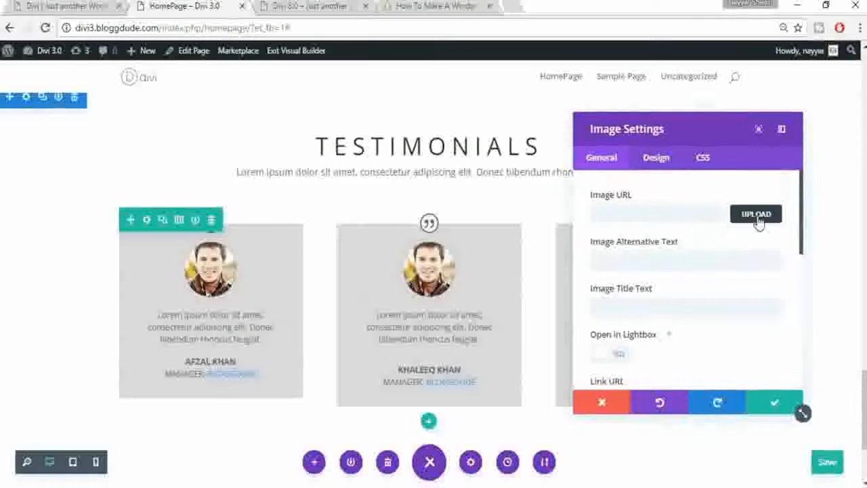
# Step: Set the first image module to the woman-reading photo and save it
pyautogui.click(757, 219)
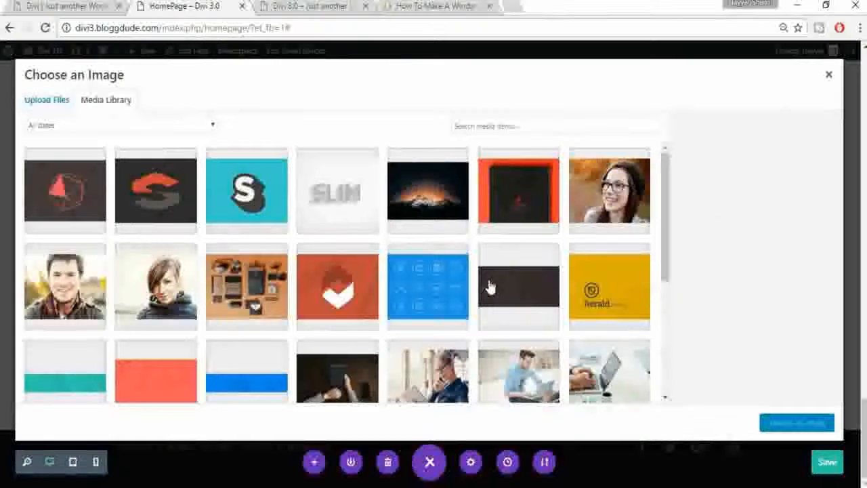
pyautogui.scroll(-3, 489, 287)
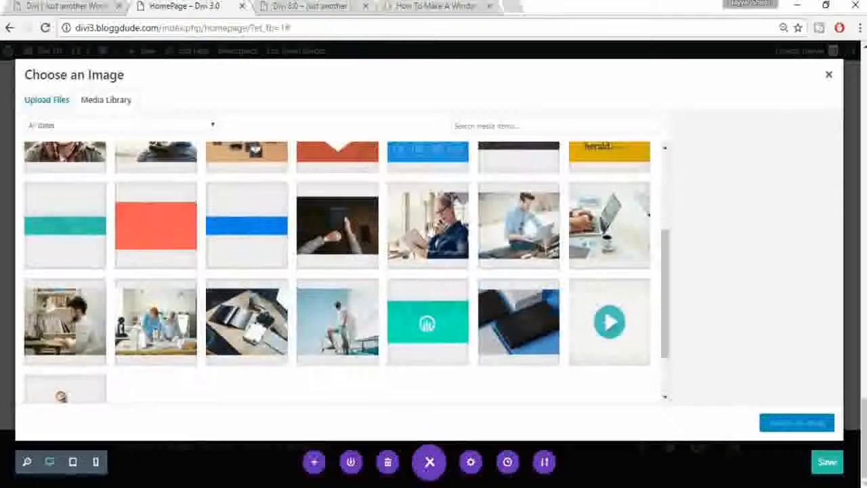
pyautogui.click(428, 212)
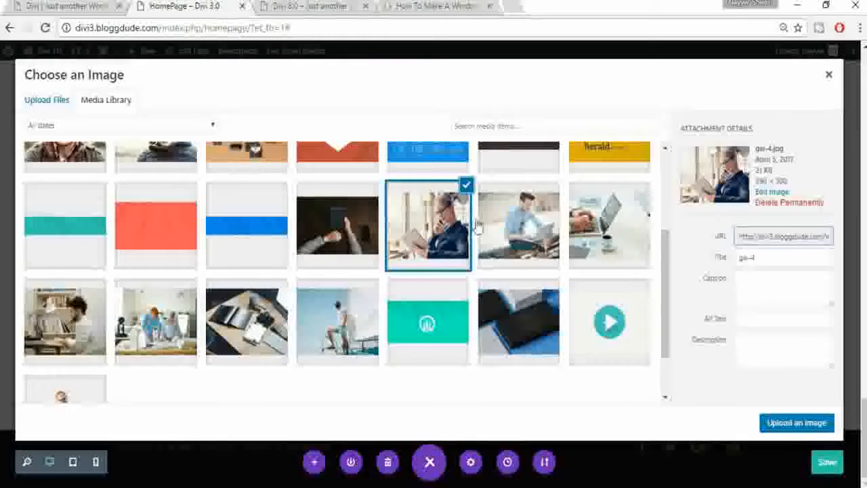
pyautogui.click(785, 423)
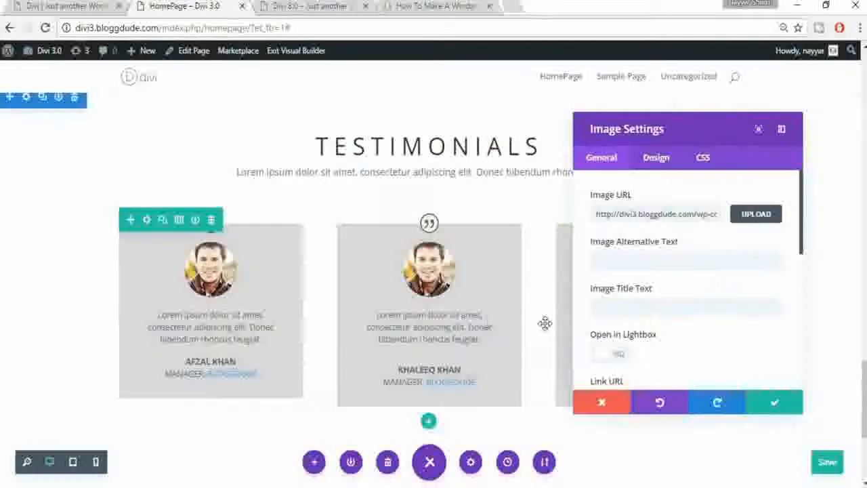
pyautogui.scroll(-2, 485, 325)
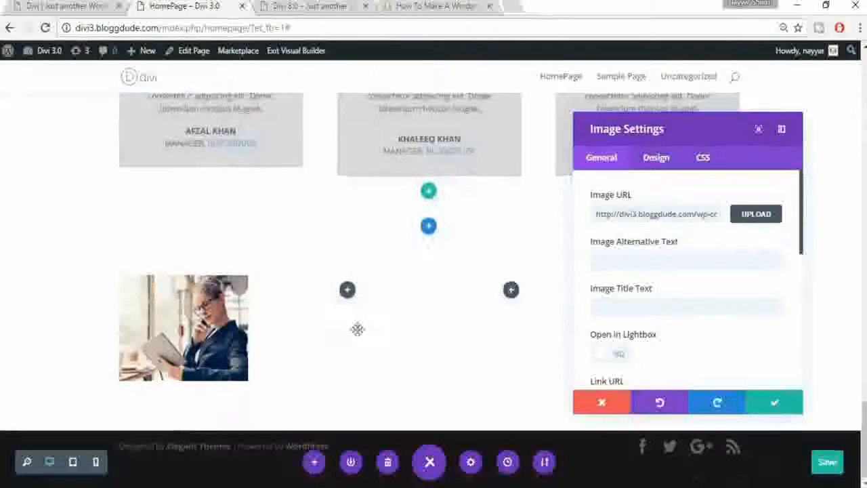
pyautogui.click(773, 406)
# Step: Duplicate the photo module so copies fill the remaining columns of the row
pyautogui.moveTo(188, 315)
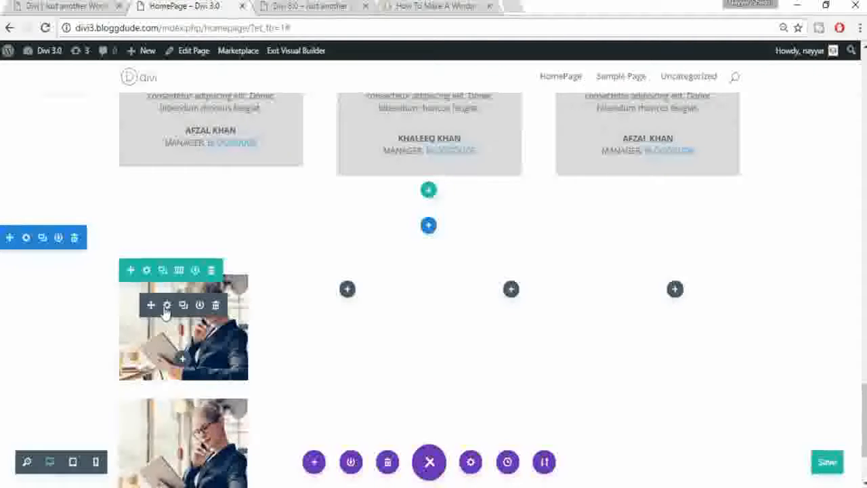
pyautogui.moveTo(342, 296); pyautogui.dragTo(364, 294)
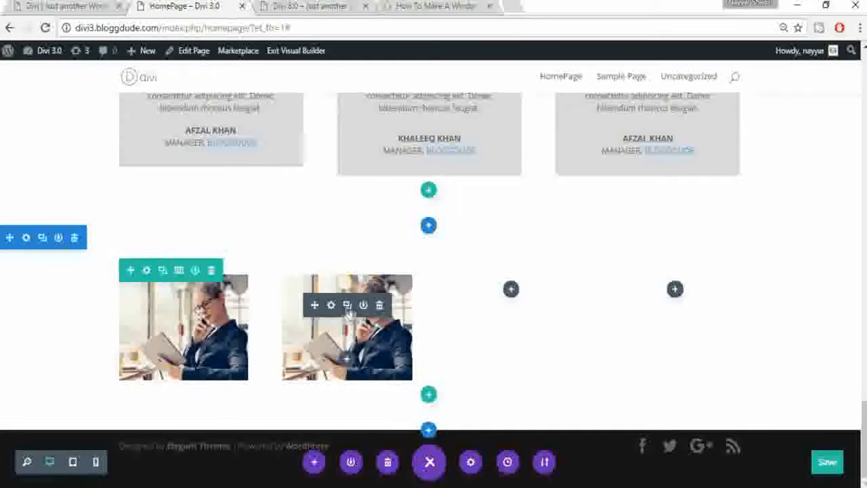
pyautogui.click(346, 304)
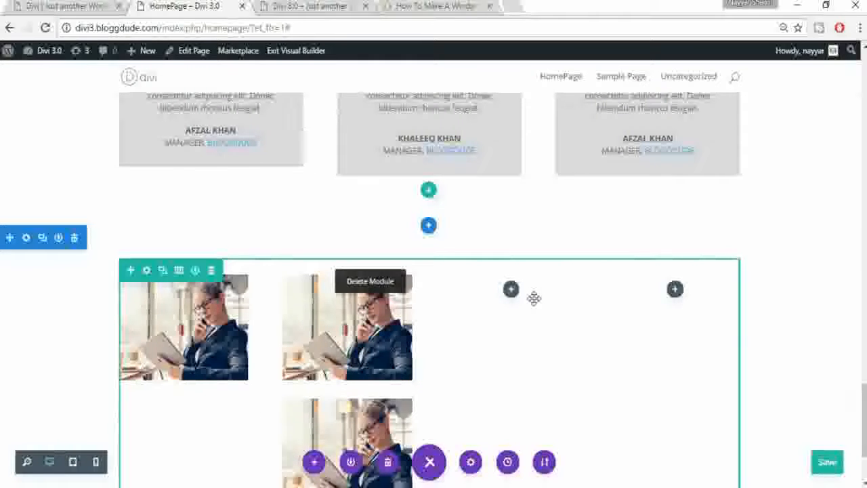
pyautogui.moveTo(374, 290)
pyautogui.moveTo(470, 310); pyautogui.dragTo(549, 298)
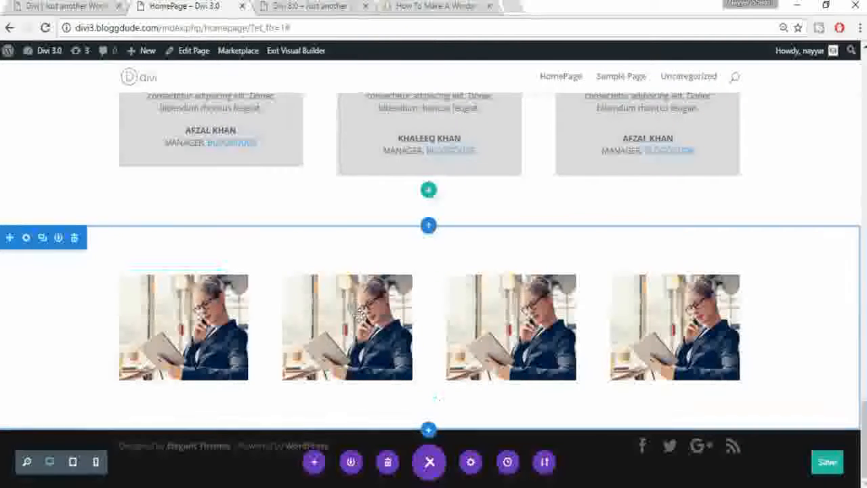
pyautogui.click(331, 305)
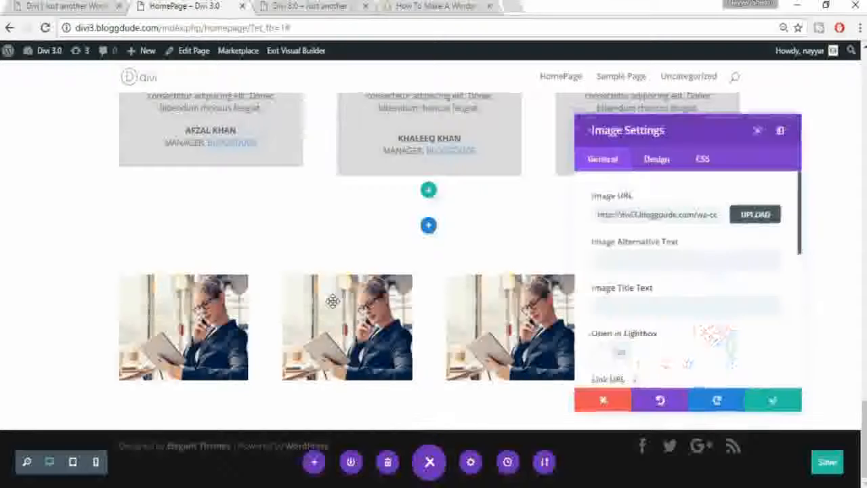
# Step: Replace the second column's image with the man-with-laptop photo and save
pyautogui.click(756, 214)
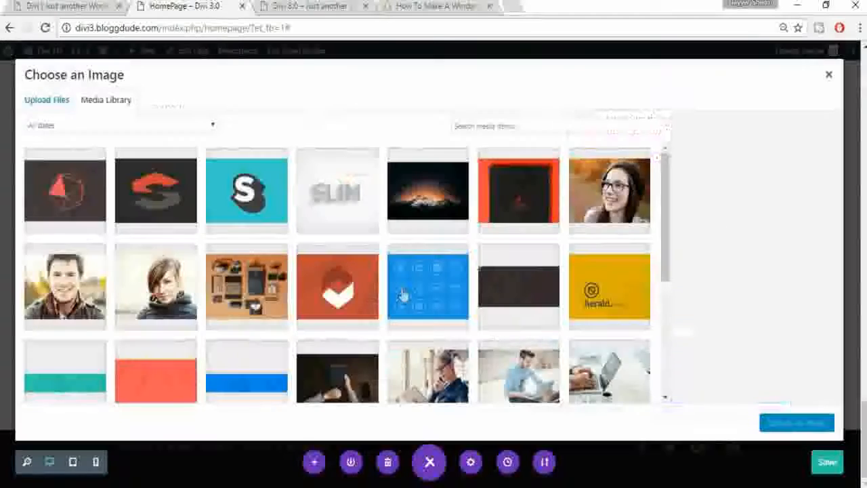
pyautogui.scroll(-5, 400, 296)
pyautogui.click(517, 194)
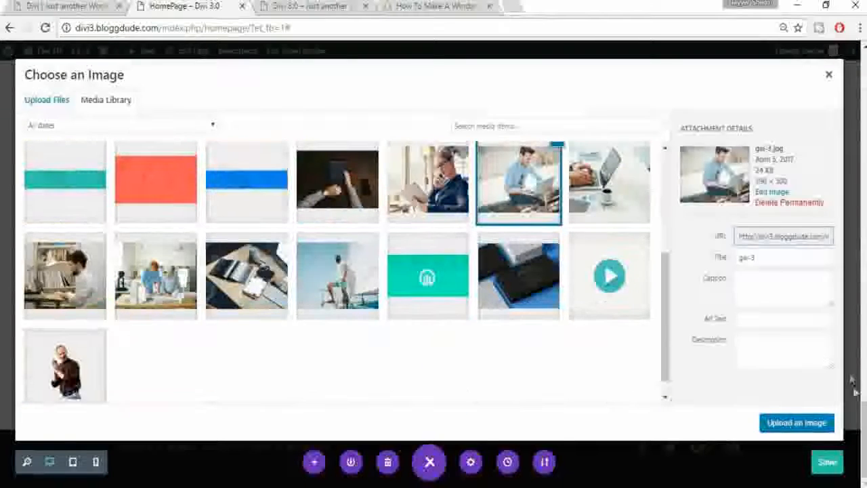
pyautogui.click(796, 423)
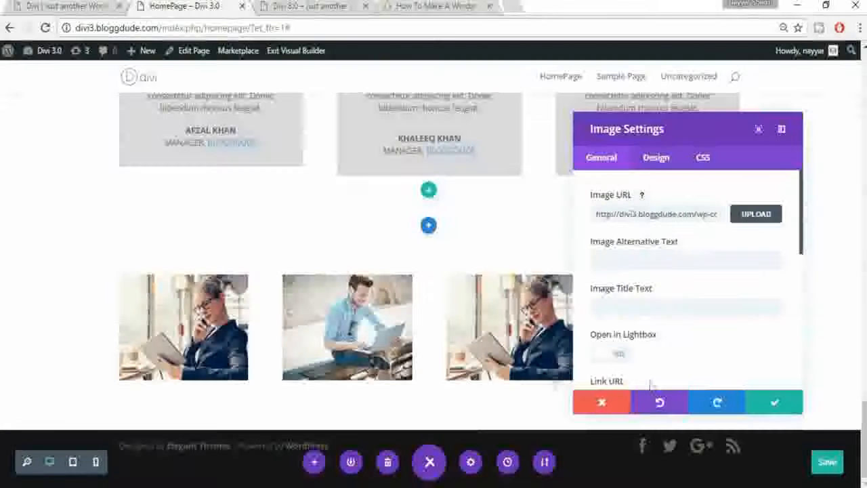
pyautogui.click(773, 406)
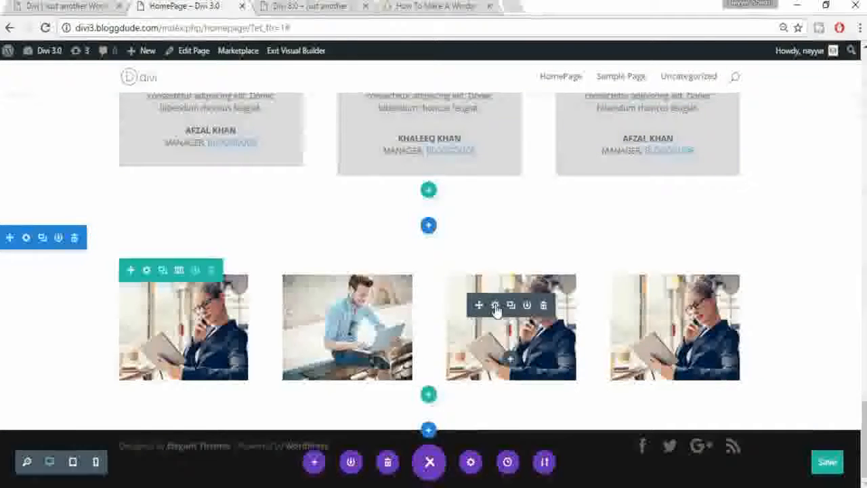
# Step: Replace the third column's image with the laptop-and-coffee photo and save
pyautogui.click(495, 305)
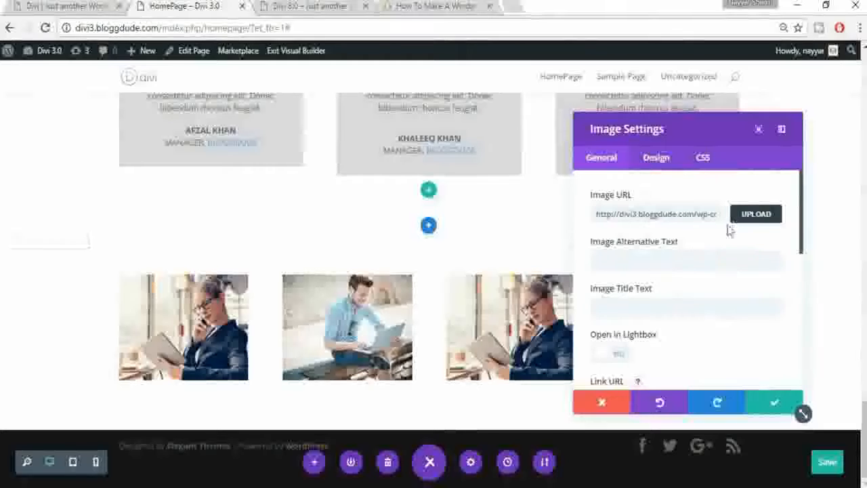
pyautogui.click(750, 214)
pyautogui.scroll(-5, 631, 301)
pyautogui.click(599, 188)
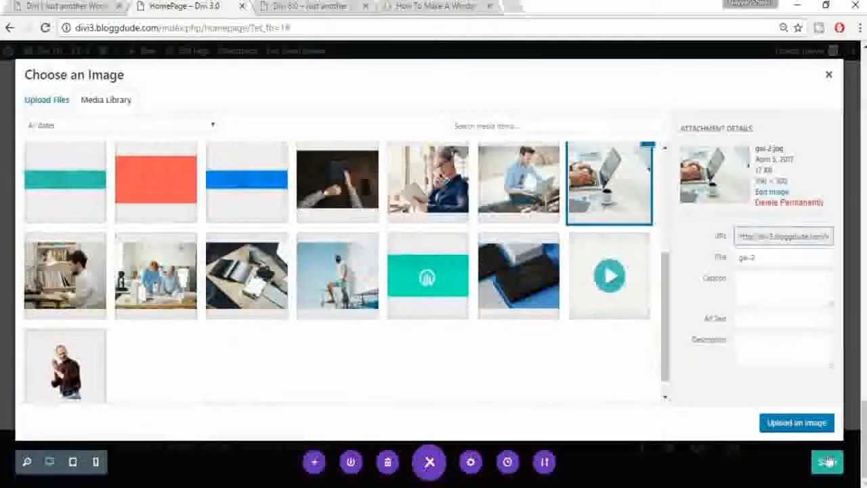
pyautogui.click(791, 423)
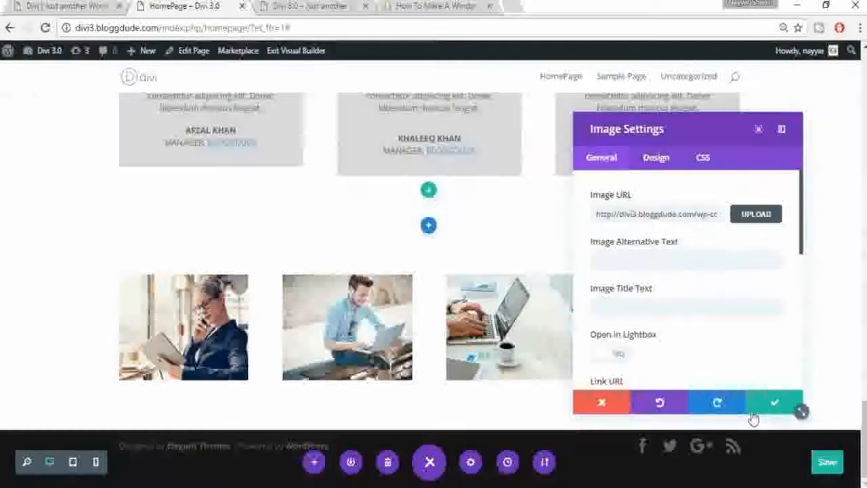
pyautogui.click(785, 406)
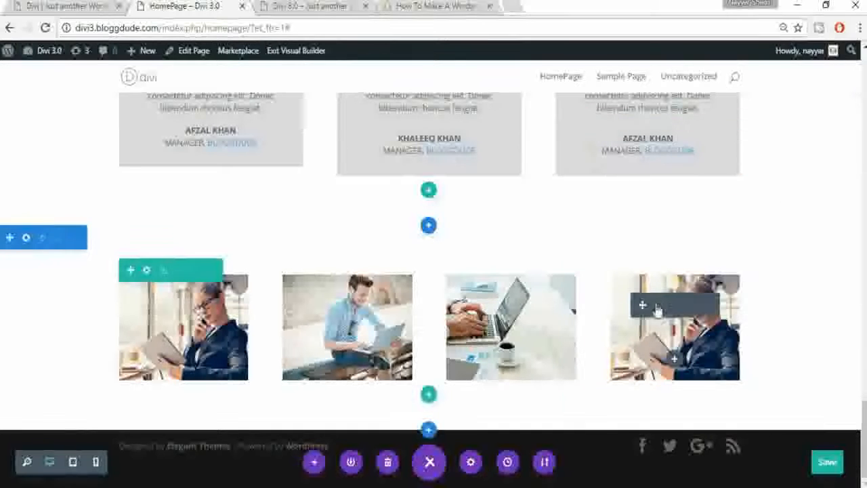
# Step: Set the fourth column's image to the man-at-desk photo, checking against the live gallery
pyautogui.click(659, 305)
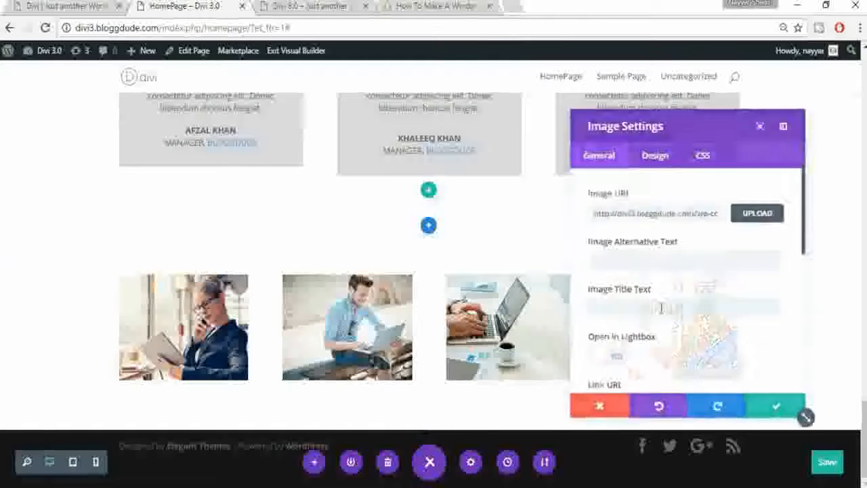
pyautogui.click(751, 215)
pyautogui.scroll(-3, 591, 298)
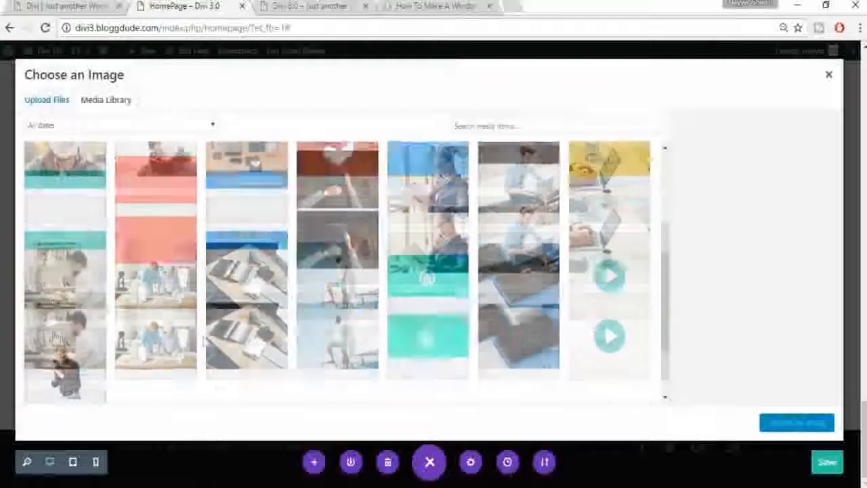
pyautogui.click(64, 275)
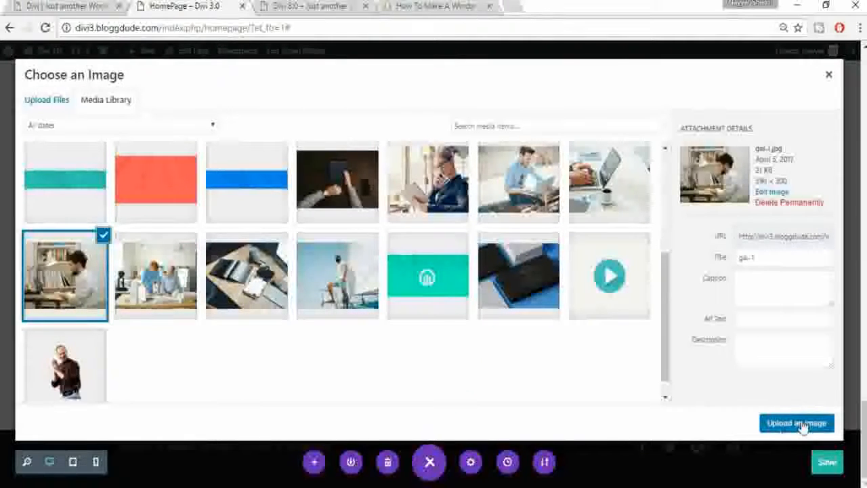
pyautogui.click(827, 425)
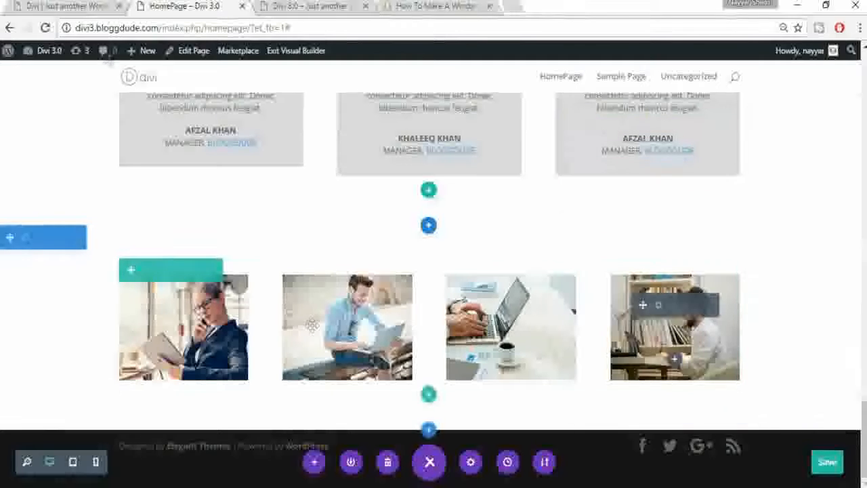
pyautogui.click(74, 5)
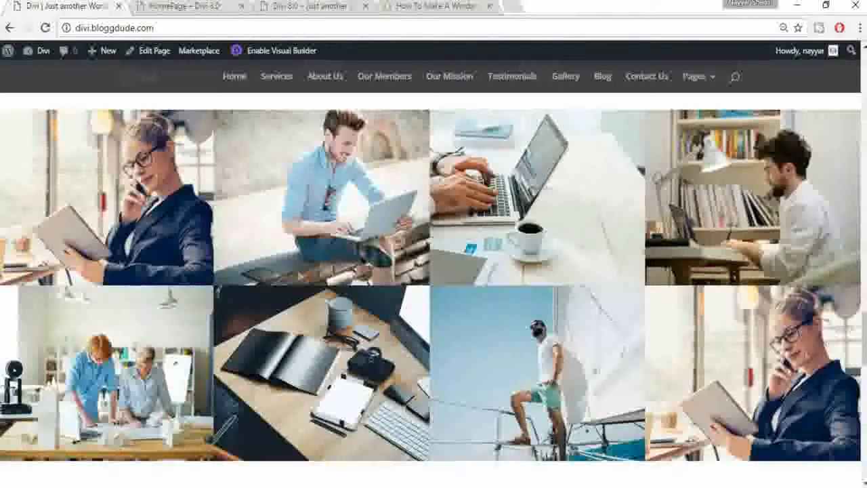
pyautogui.click(165, 5)
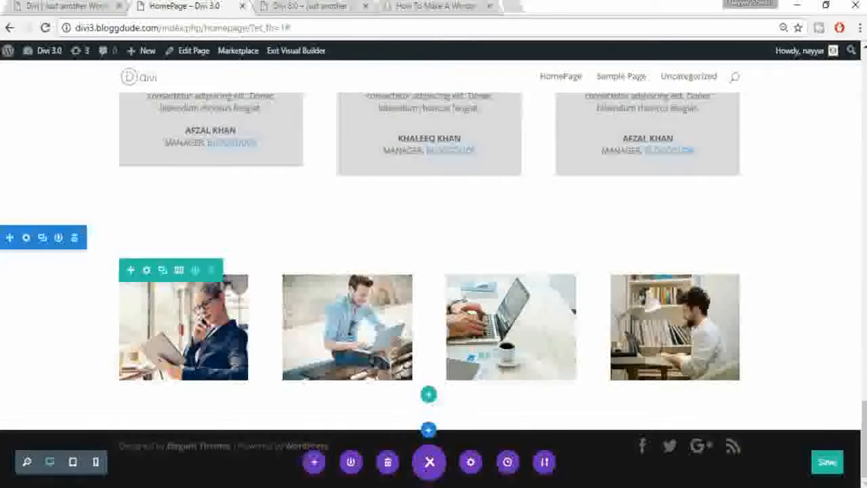
# Step: Make the image row fullwidth with a custom gutter width of 0 and save the row settings
pyautogui.click(147, 271)
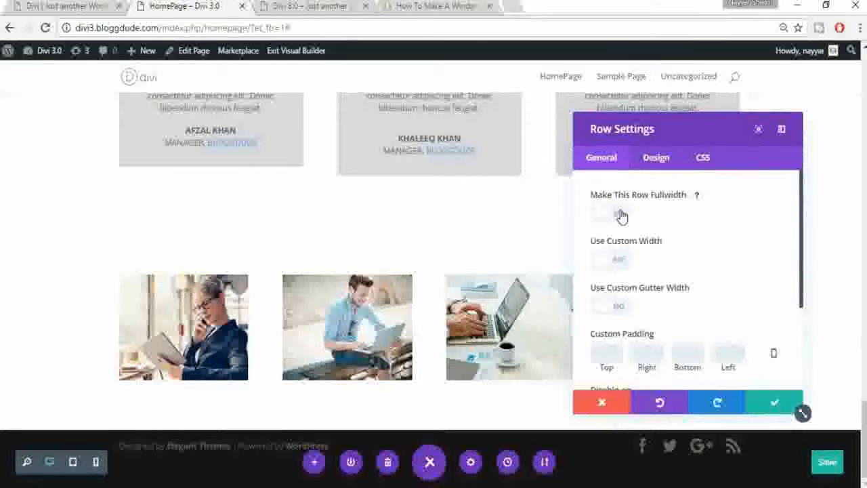
pyautogui.click(622, 216)
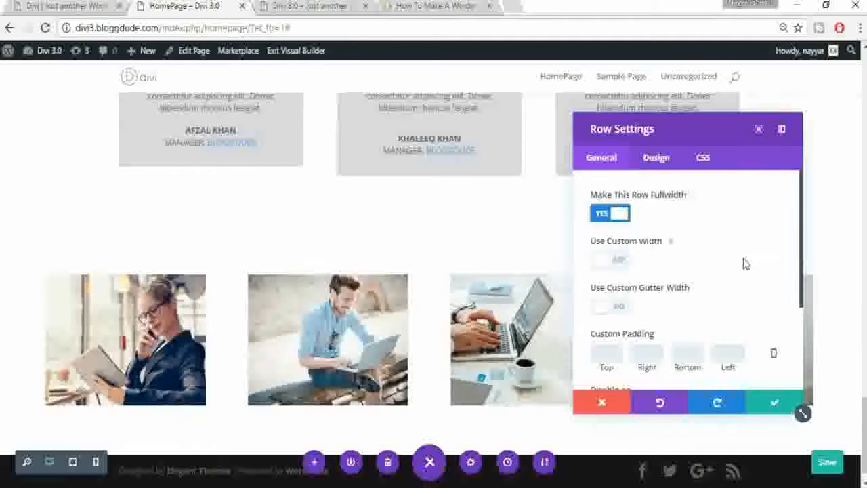
pyautogui.scroll(-2, 744, 263)
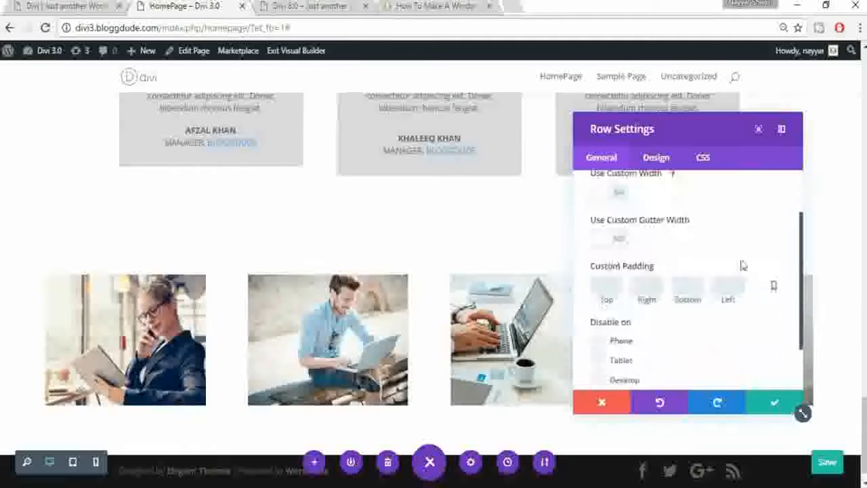
pyautogui.click(622, 241)
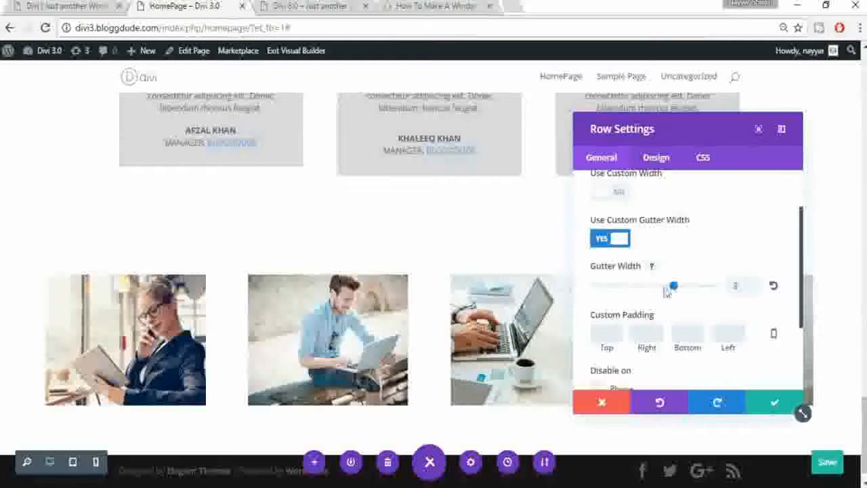
pyautogui.moveTo(619, 293); pyautogui.dragTo(571, 289)
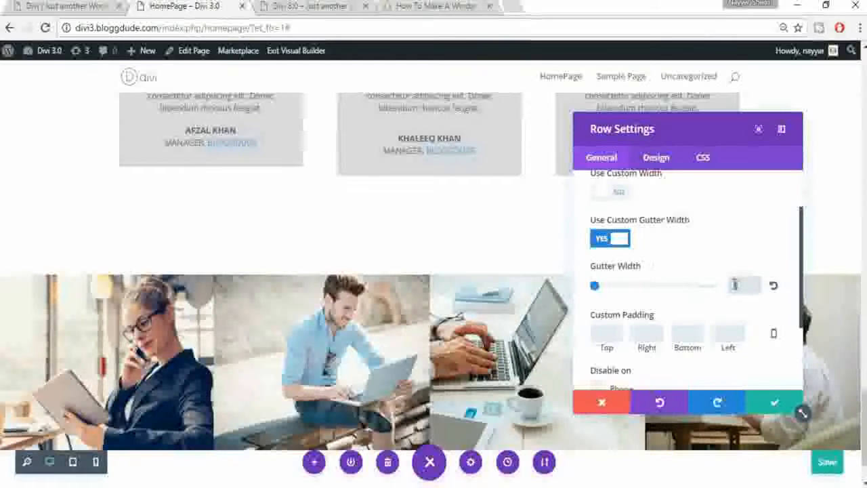
pyautogui.write('0')
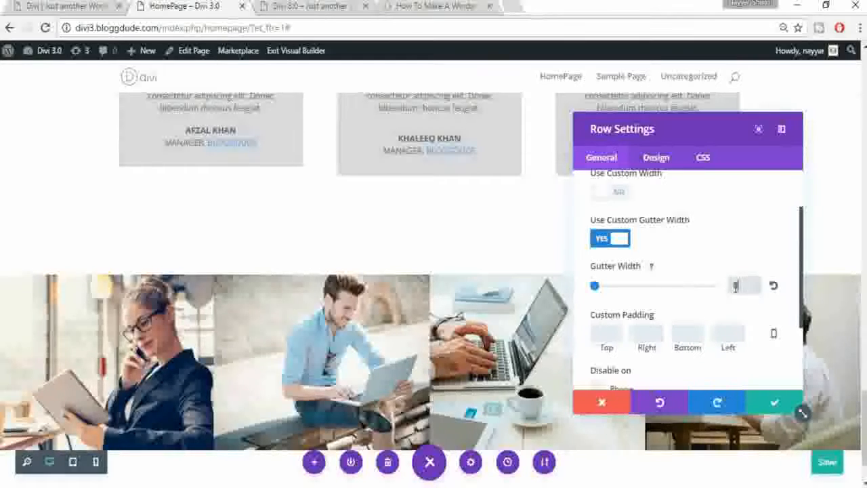
pyautogui.click(775, 402)
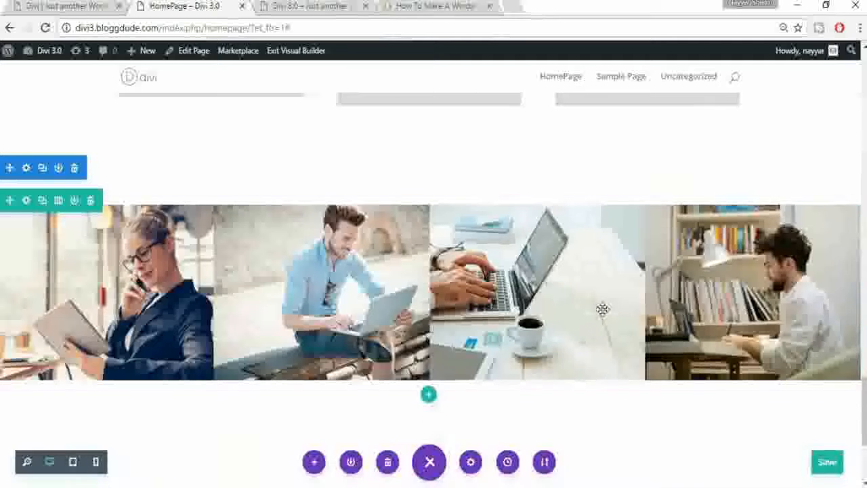
pyautogui.scroll(-1, 601, 310)
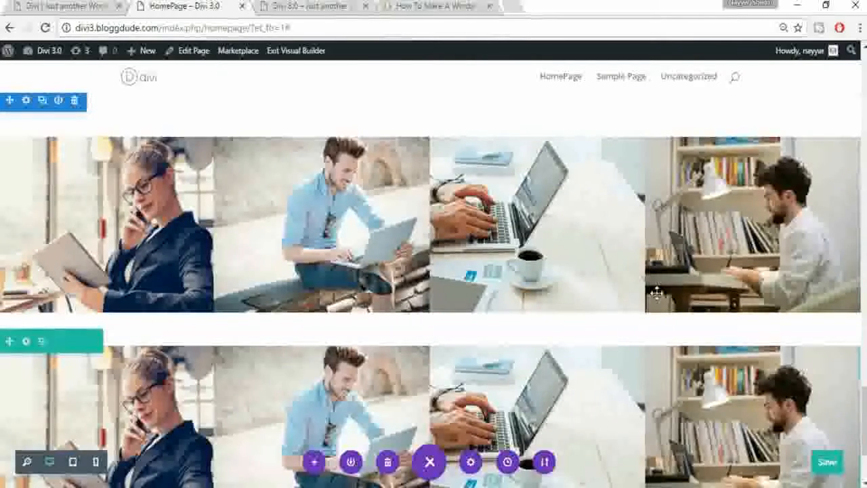
pyautogui.scroll(-2, 807, 242)
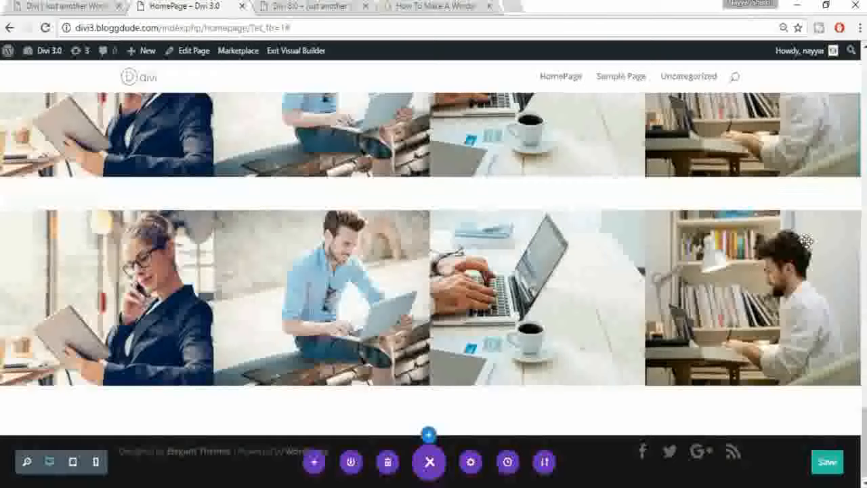
pyautogui.scroll(1, 72, 280)
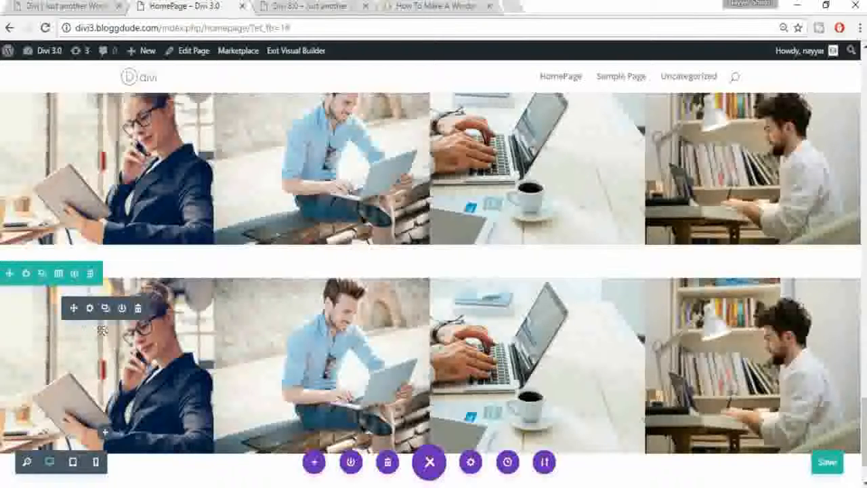
# Step: Replace the lower row's first image with the two-people-at-a-workbench photo
pyautogui.click(89, 309)
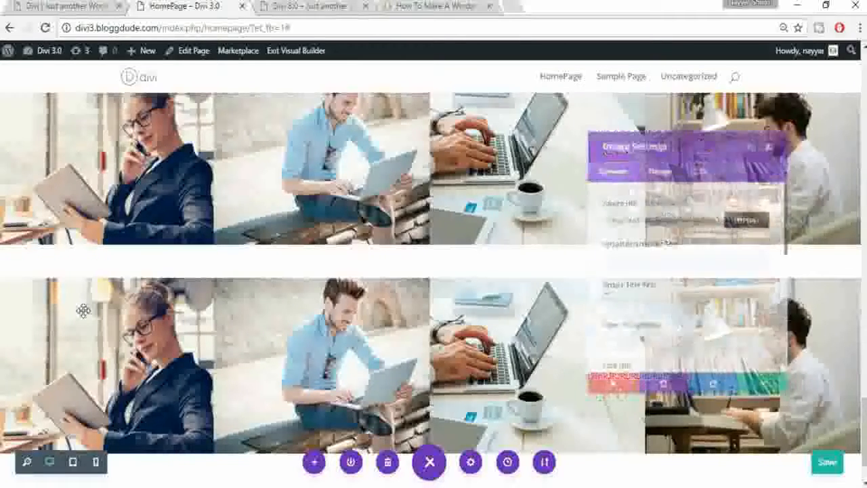
pyautogui.click(756, 214)
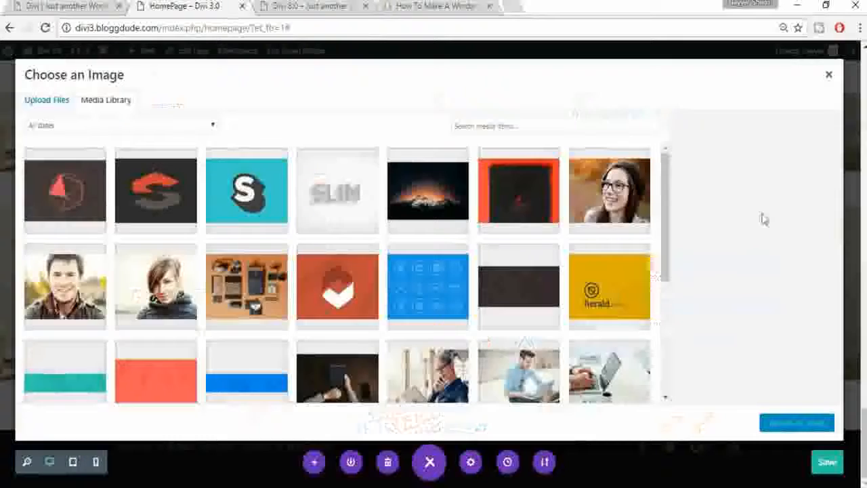
pyautogui.scroll(-3, 619, 300)
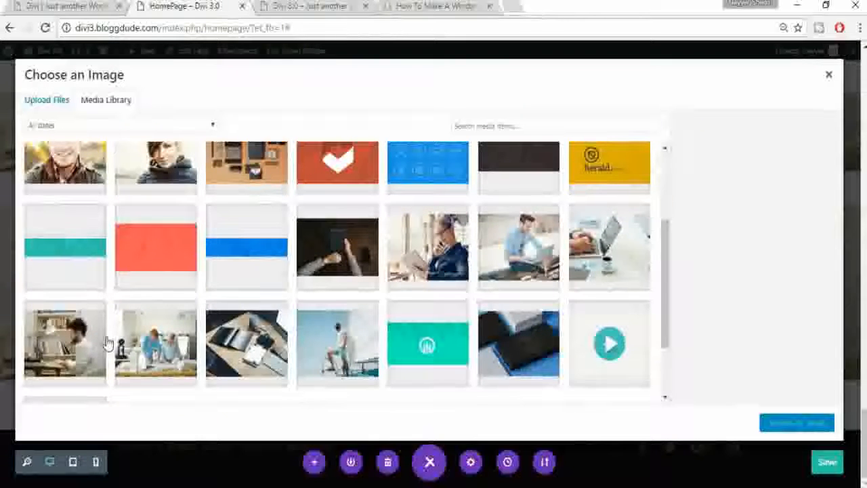
pyautogui.click(116, 342)
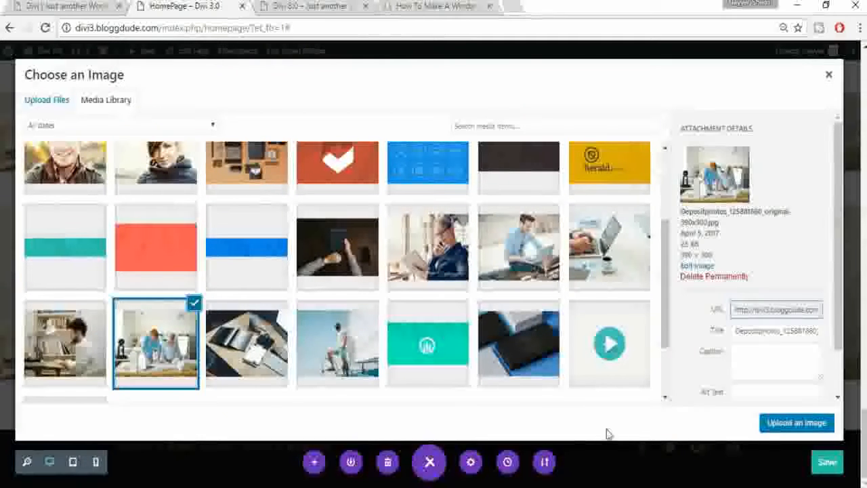
pyautogui.click(789, 424)
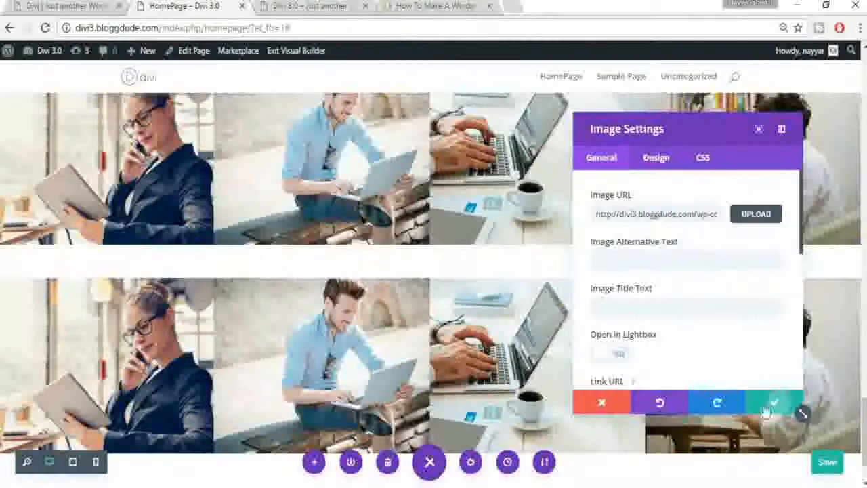
pyautogui.click(774, 406)
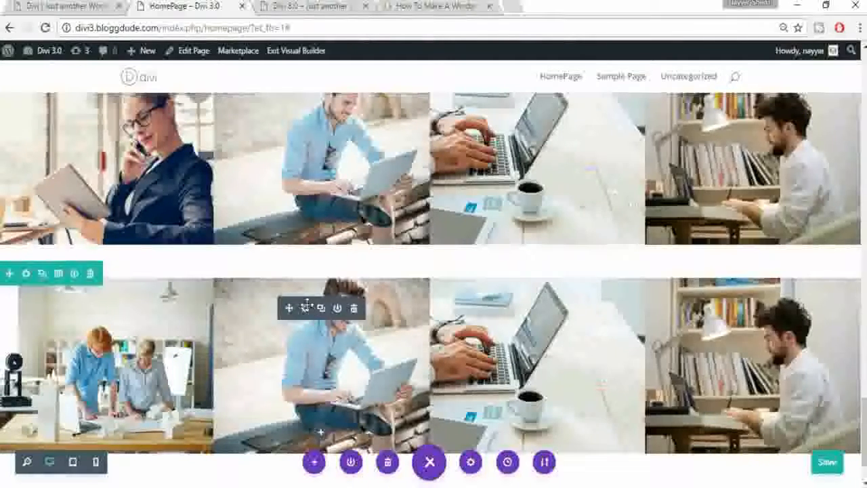
# Step: Replace the lower row's second image with the overhead desk and notebook photo
pyautogui.click(307, 307)
pyautogui.click(750, 214)
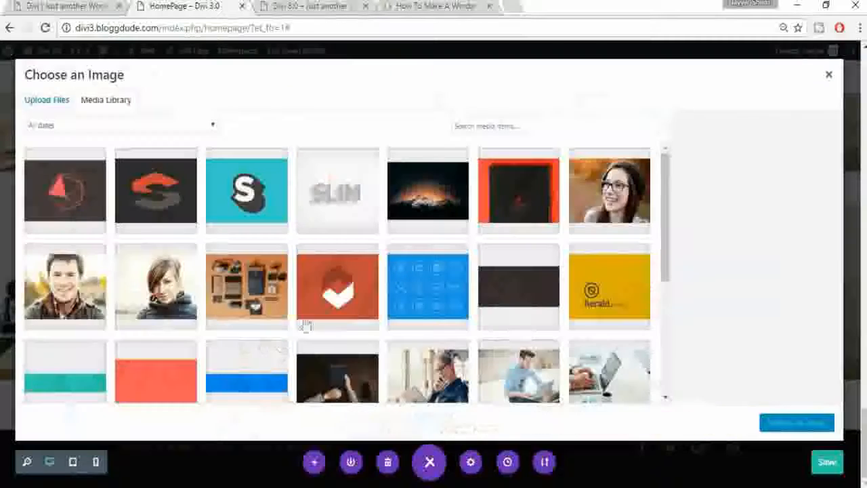
pyautogui.scroll(-3, 281, 352)
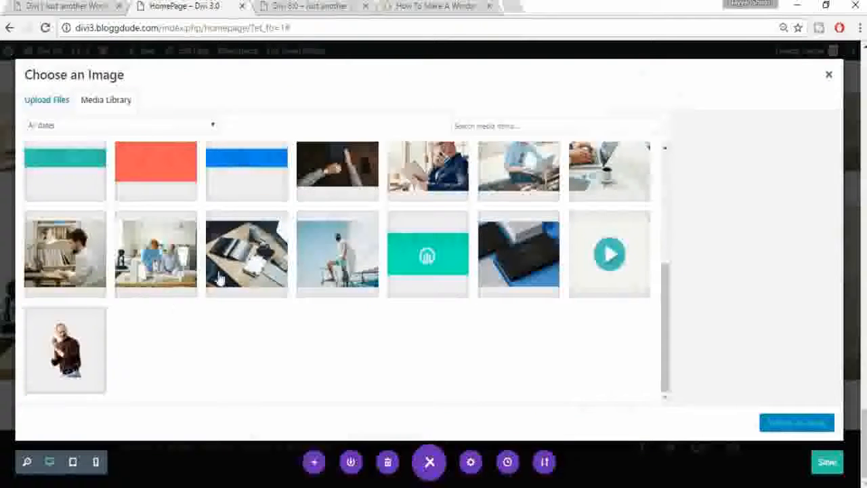
pyautogui.click(252, 265)
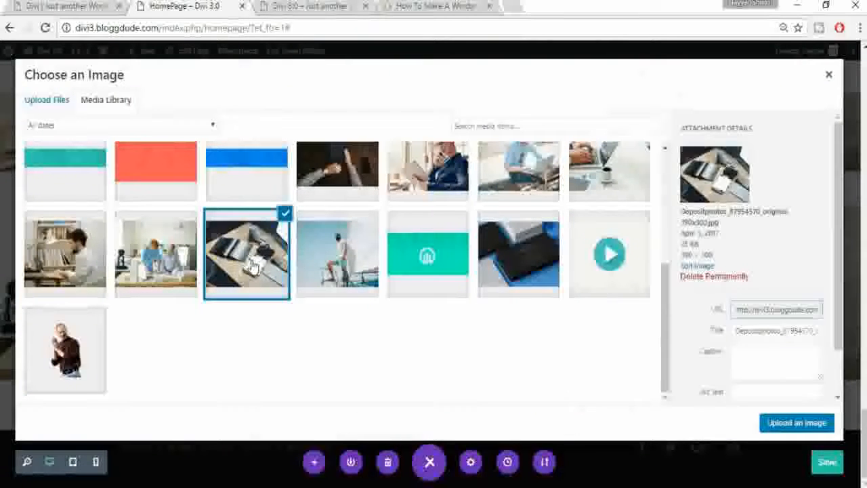
pyautogui.click(788, 427)
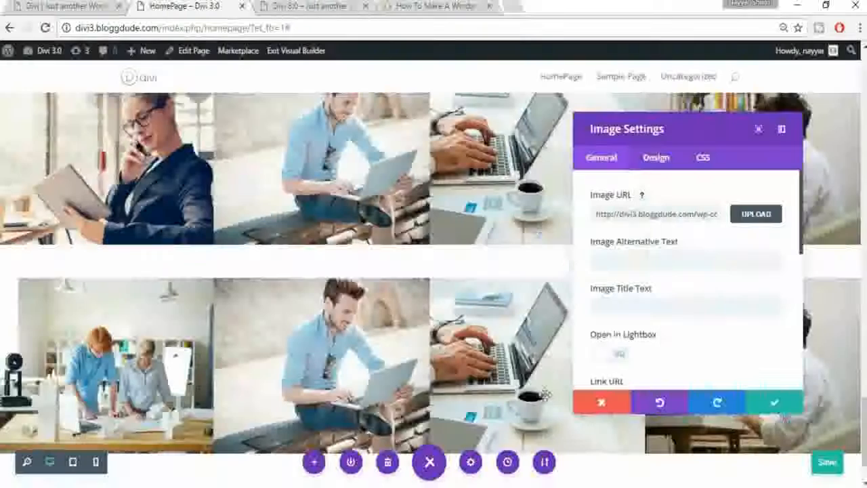
pyautogui.click(777, 410)
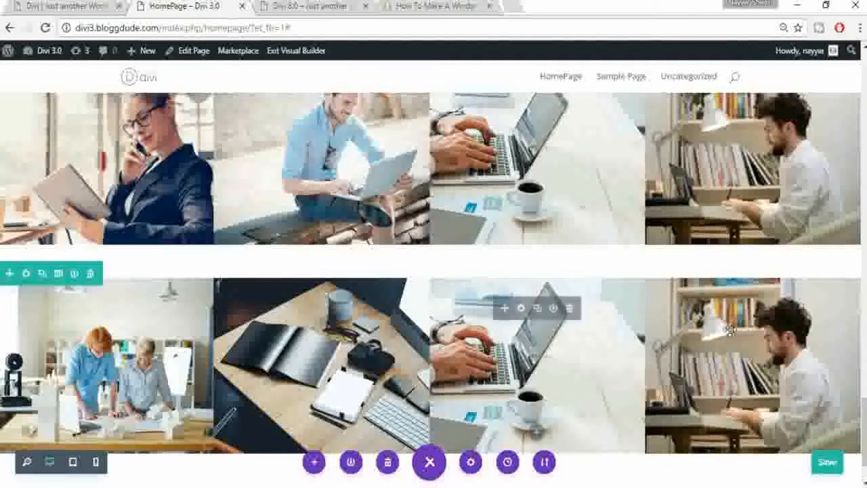
# Step: Replace the lower row's fourth image with the man-on-a-boat photo
pyautogui.click(739, 309)
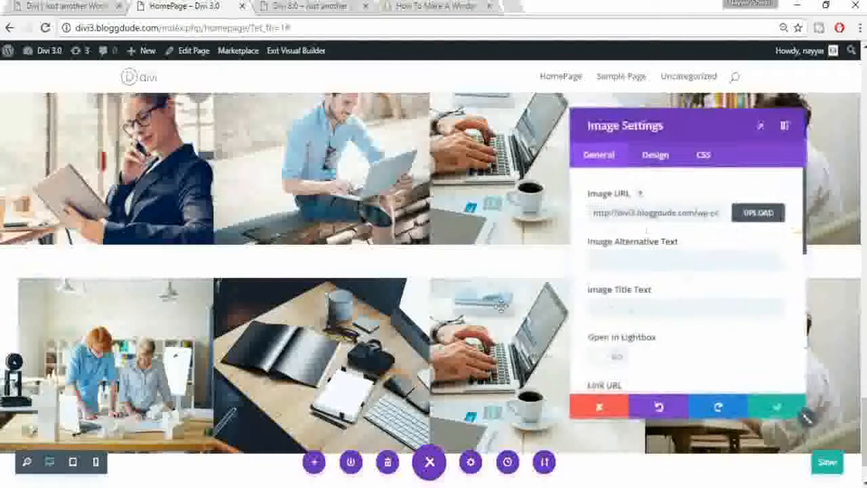
pyautogui.click(754, 214)
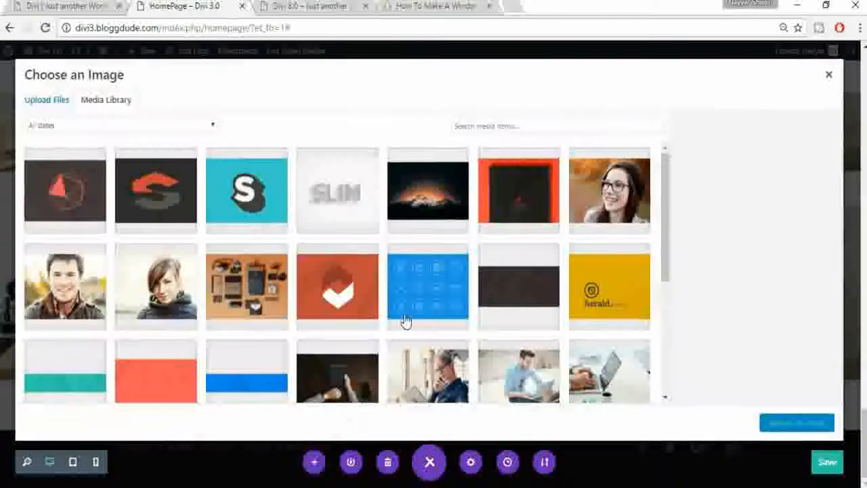
pyautogui.scroll(-5, 135, 301)
pyautogui.click(342, 261)
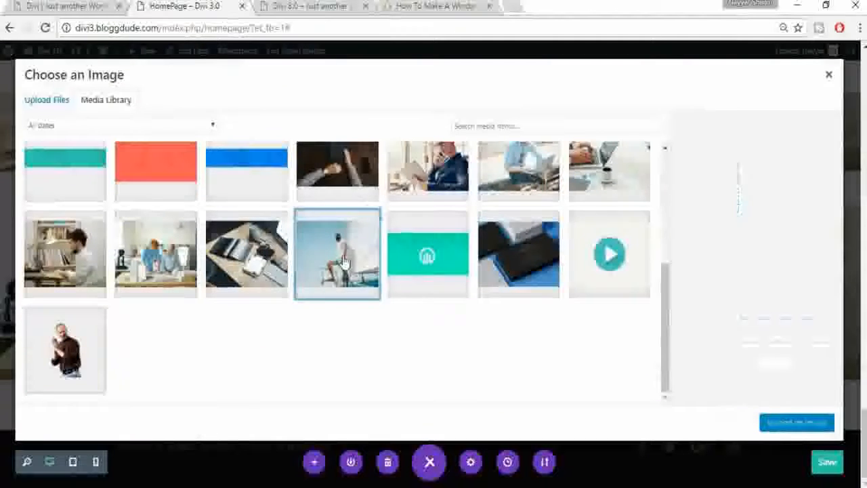
pyautogui.click(775, 425)
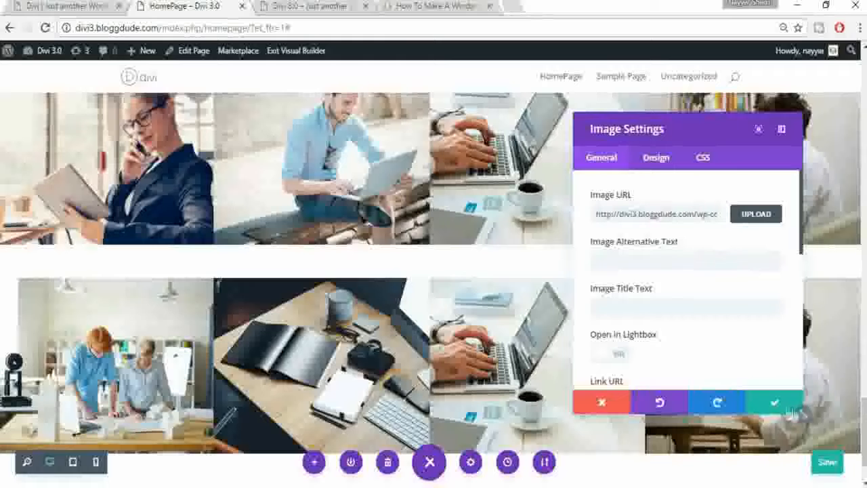
pyautogui.click(774, 404)
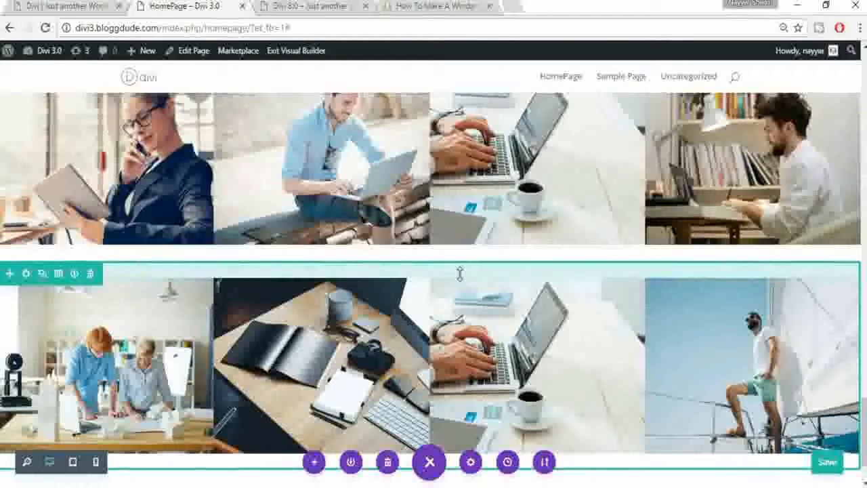
# Step: Drag away the padding between the two gallery rows so all eight photos sit flush
pyautogui.moveTo(463, 255); pyautogui.dragTo(463, 246)
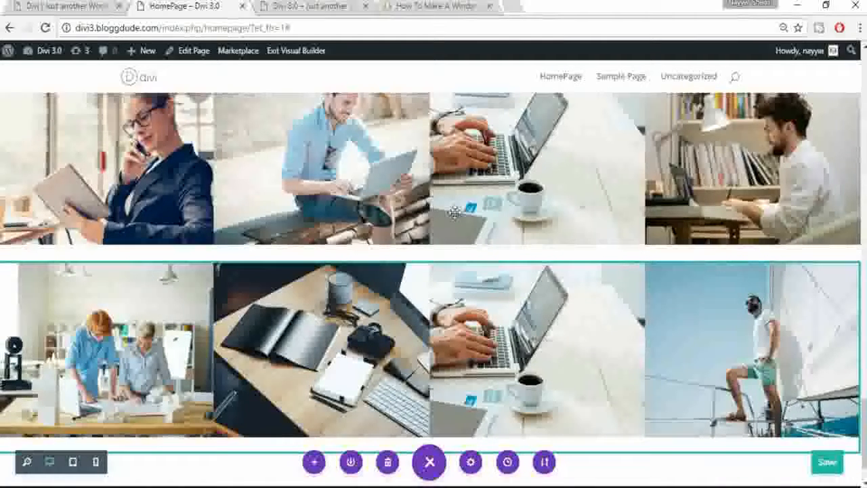
pyautogui.scroll(1, 450, 235)
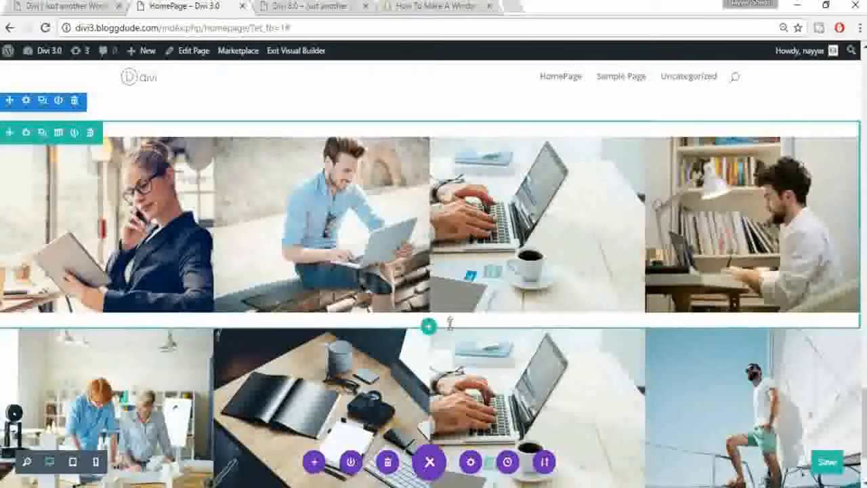
pyautogui.moveTo(453, 303); pyautogui.dragTo(457, 289)
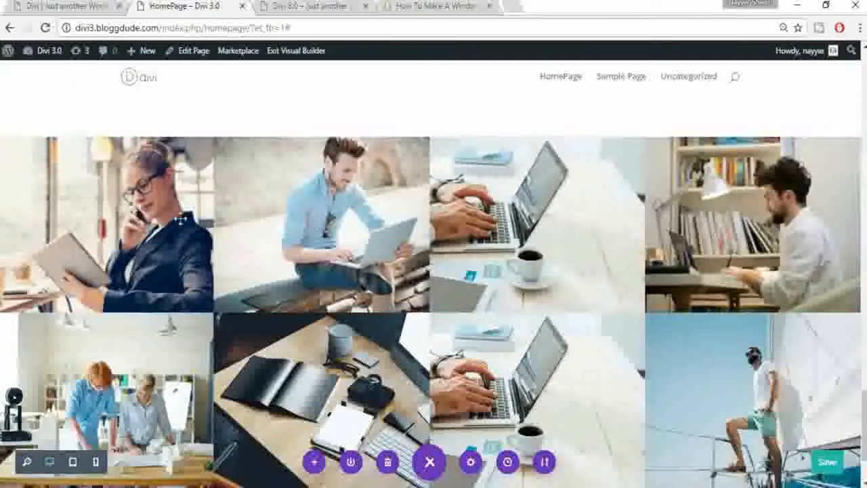
pyautogui.scroll(1, 316, 225)
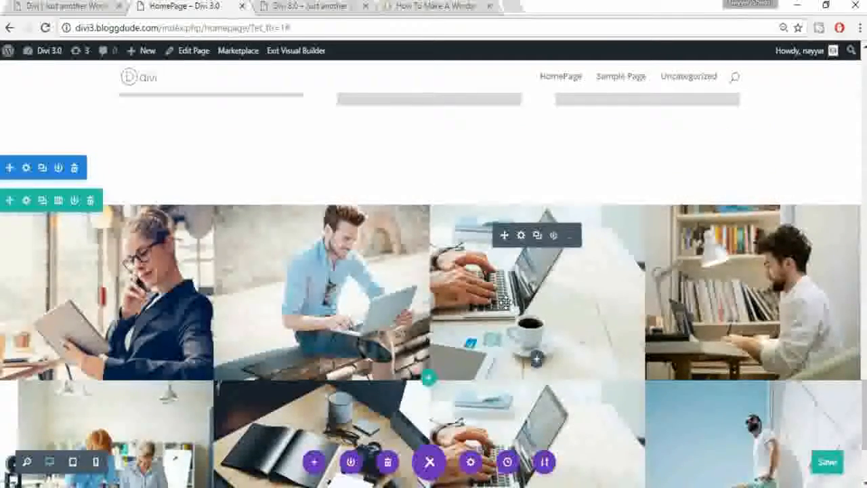
pyautogui.scroll(-1, 505, 301)
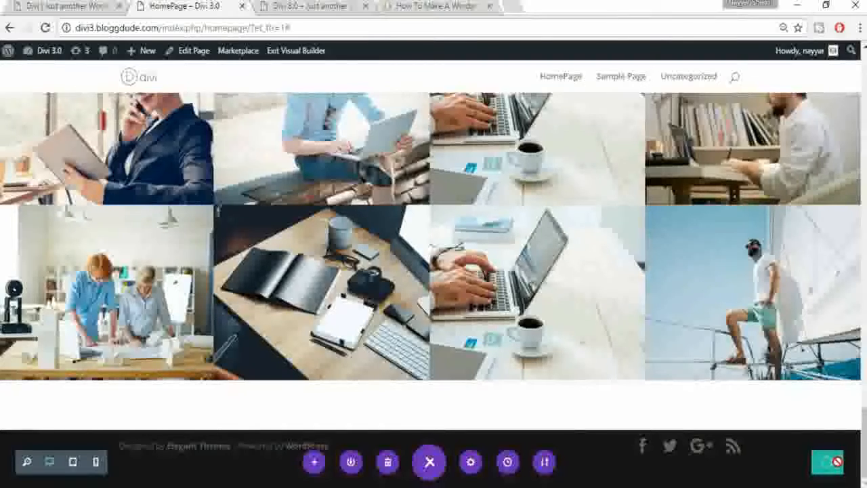
pyautogui.click(65, 6)
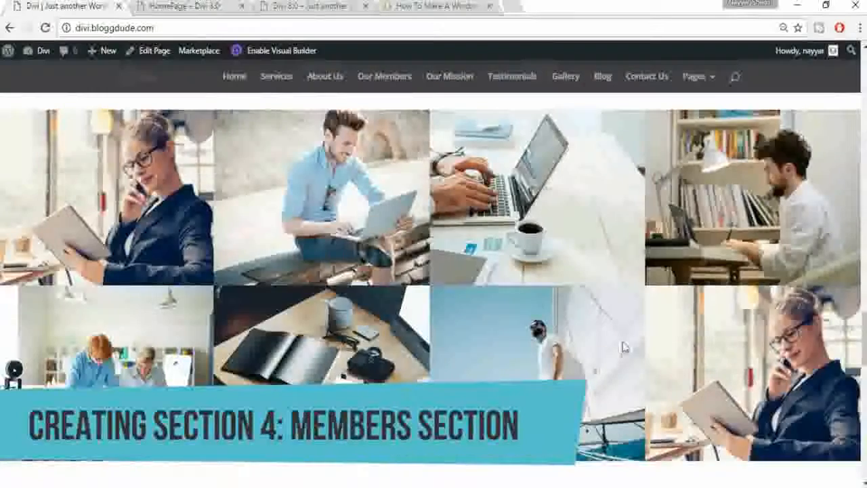
pyautogui.scroll(-5, 624, 353)
pyautogui.scroll(-2, 624, 353)
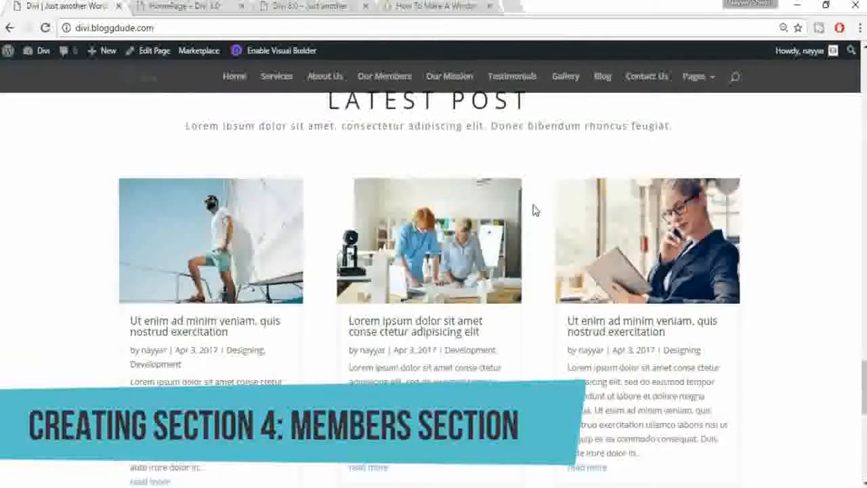
pyautogui.scroll(1, 268, 187)
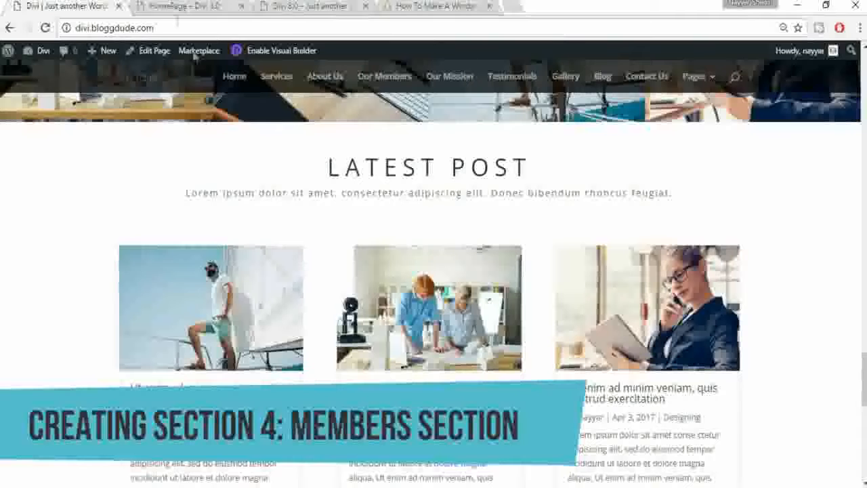
pyautogui.click(181, 6)
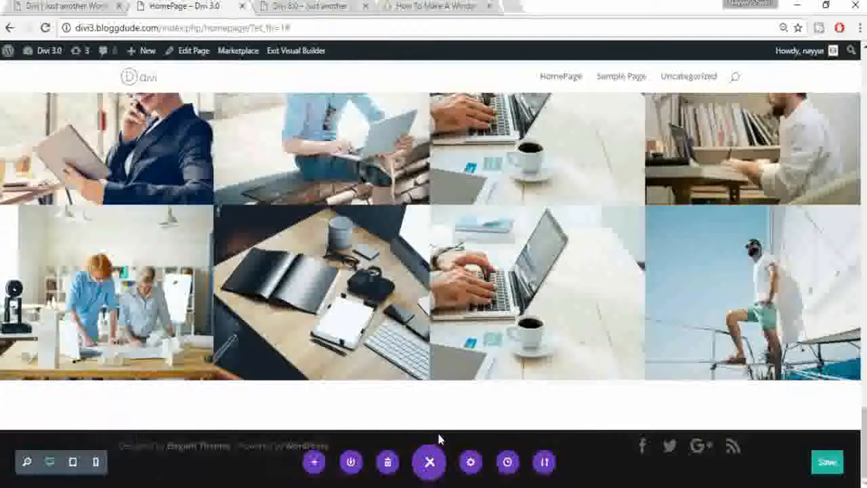
# Step: Add a Regular single-column section below the photo grid holding a Call To Action module
pyautogui.click(429, 431)
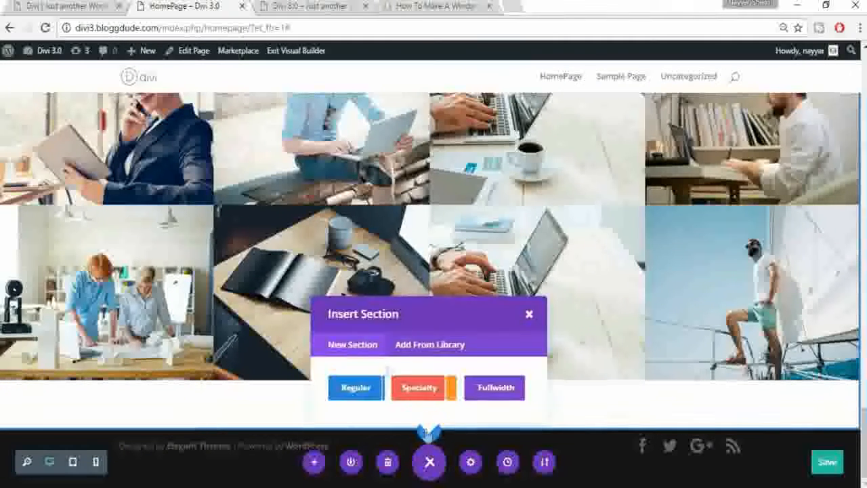
pyautogui.click(357, 389)
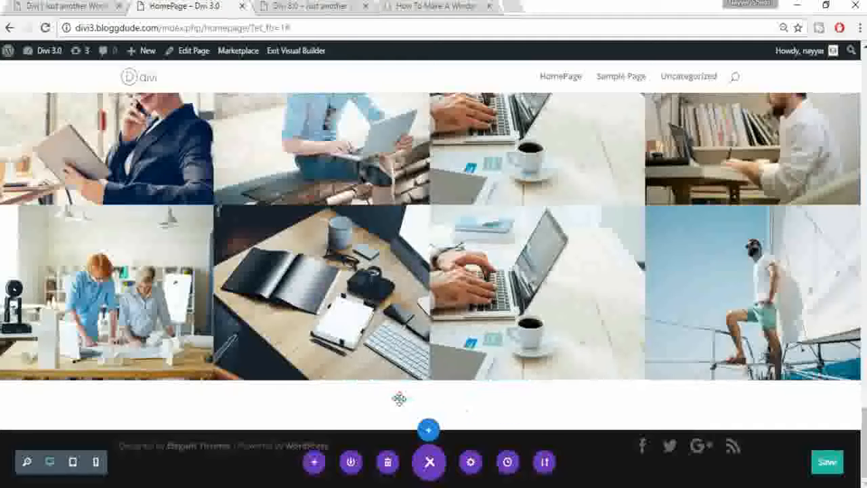
pyautogui.click(361, 334)
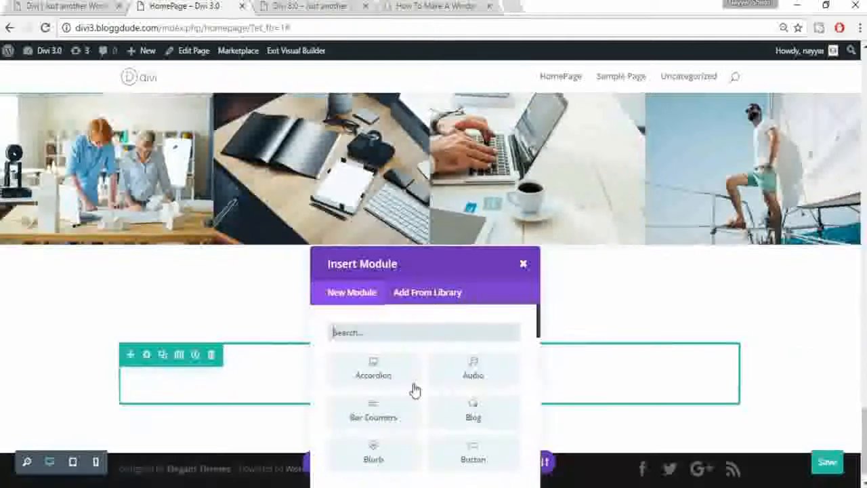
pyautogui.scroll(-2, 395, 321)
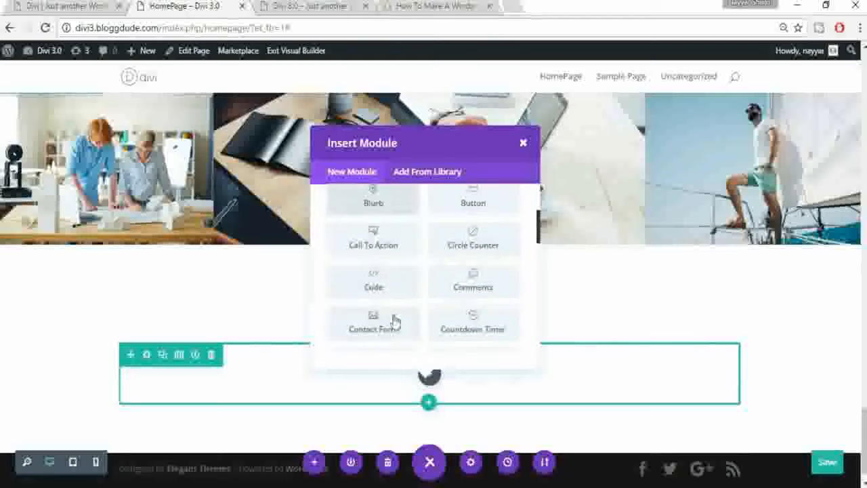
pyautogui.click(381, 248)
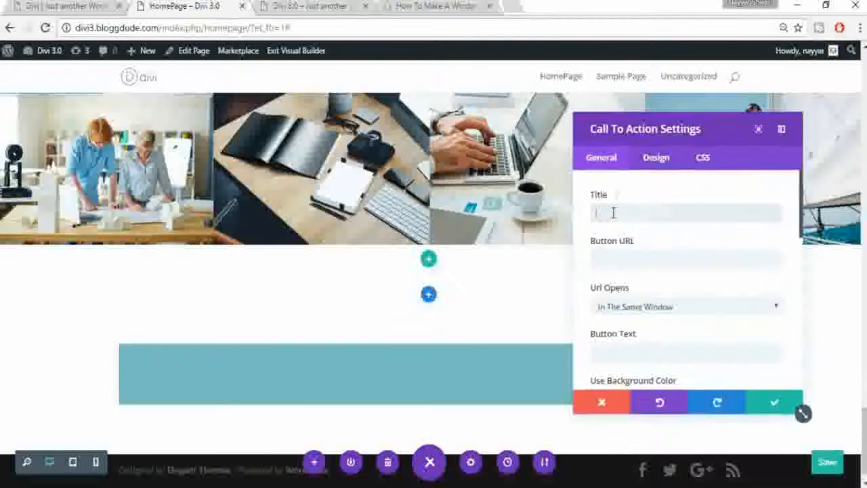
# Step: Title the call to action LATEST POST and paste the demo site's Lorem ipsum subtitle as content
pyautogui.click(613, 213)
pyautogui.write('d')
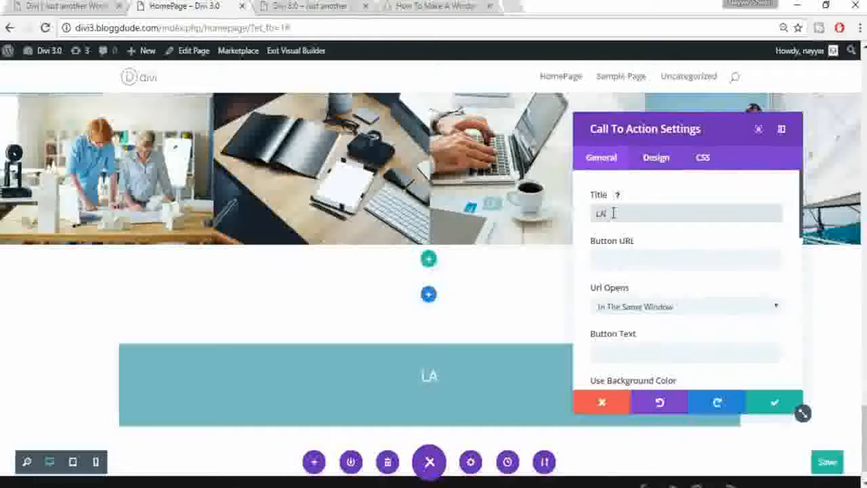
pyautogui.write('ATEST POST')
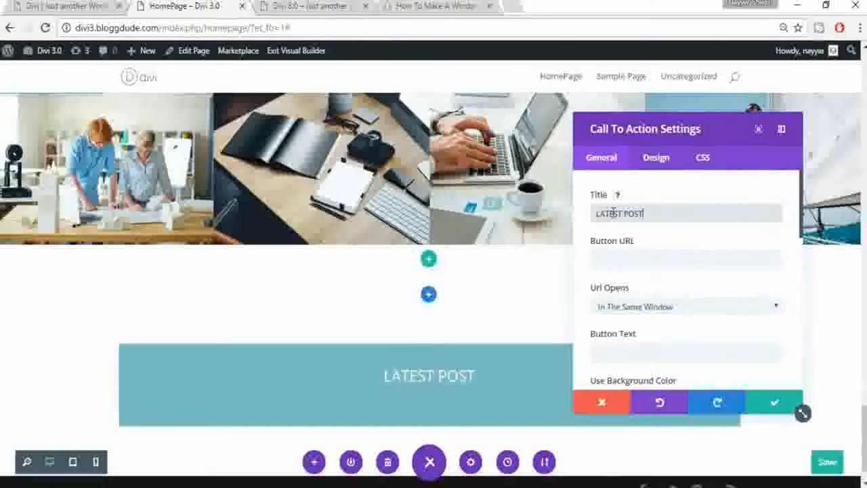
pyautogui.scroll(-5, 712, 309)
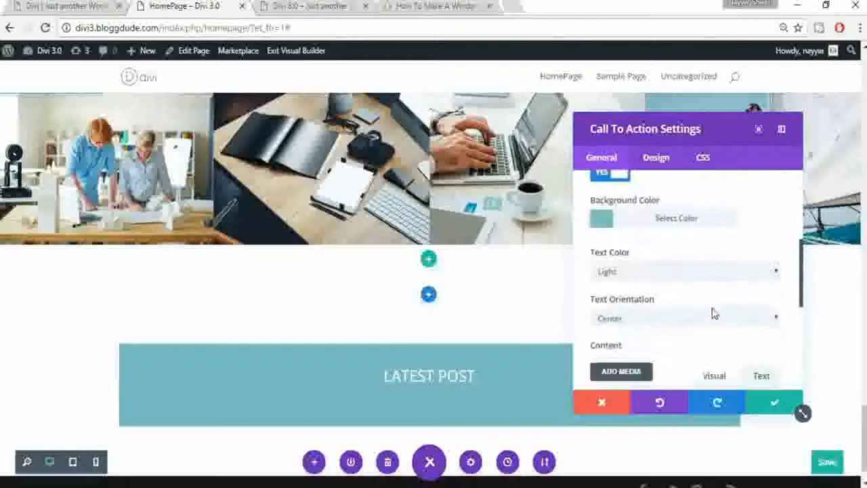
pyautogui.scroll(-2, 712, 312)
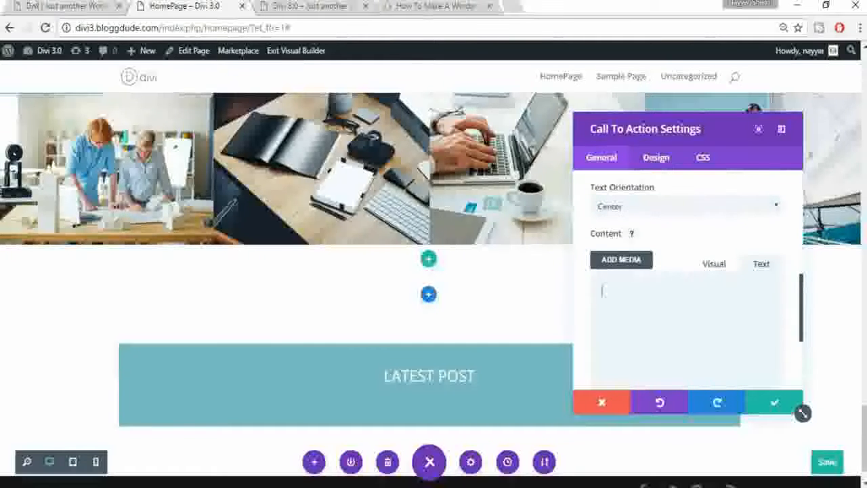
pyautogui.click(98, 6)
pyautogui.moveTo(673, 193); pyautogui.dragTo(185, 194)
pyautogui.hotkey('ctrl', 'c')
pyautogui.click(179, 5)
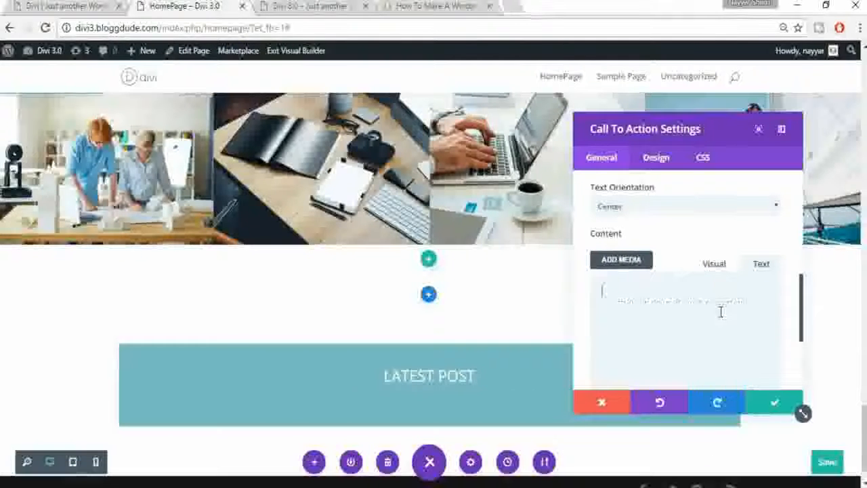
pyautogui.hotkey('ctrl', 'v')
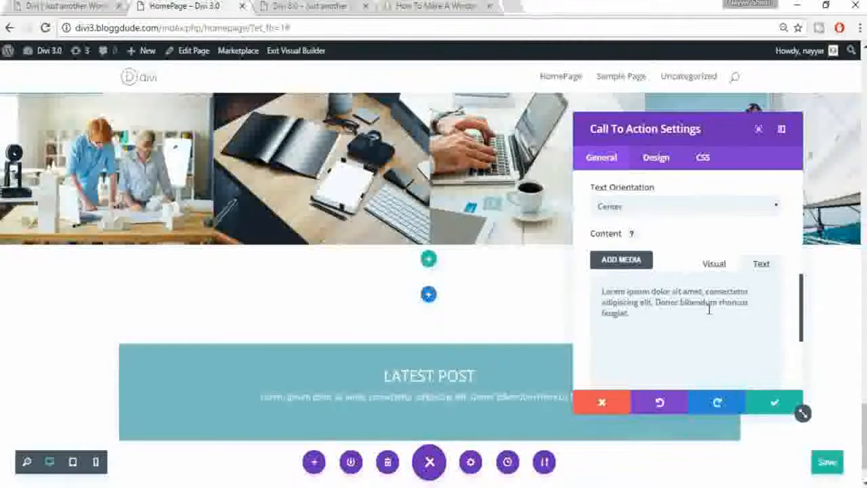
# Step: Turn off the call to action's background colour and set its text colour to Dark
pyautogui.scroll(1, 709, 309)
pyautogui.scroll(1, 664, 229)
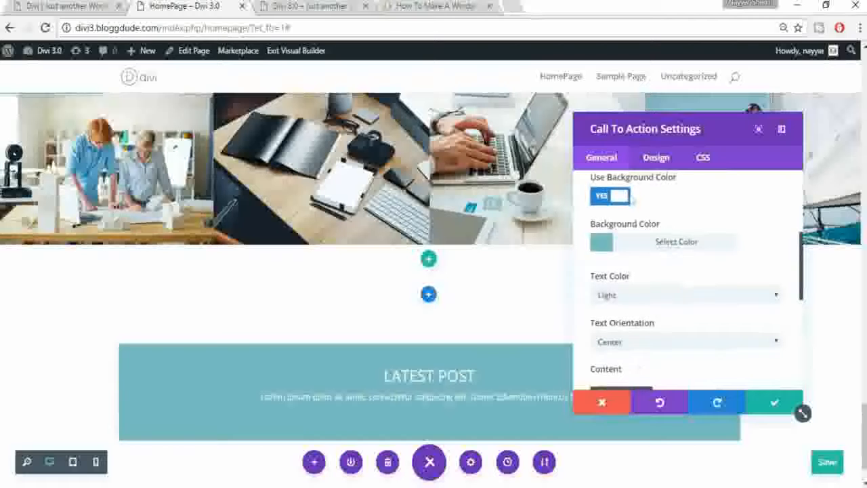
pyautogui.click(629, 197)
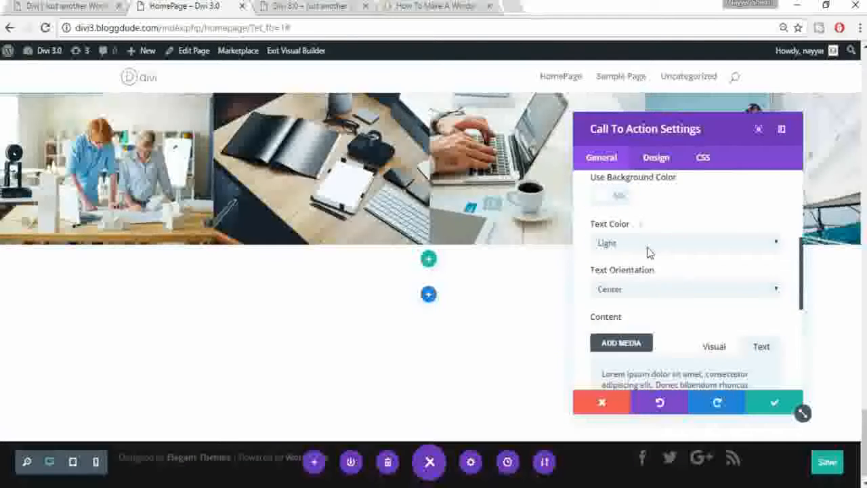
pyautogui.click(650, 272)
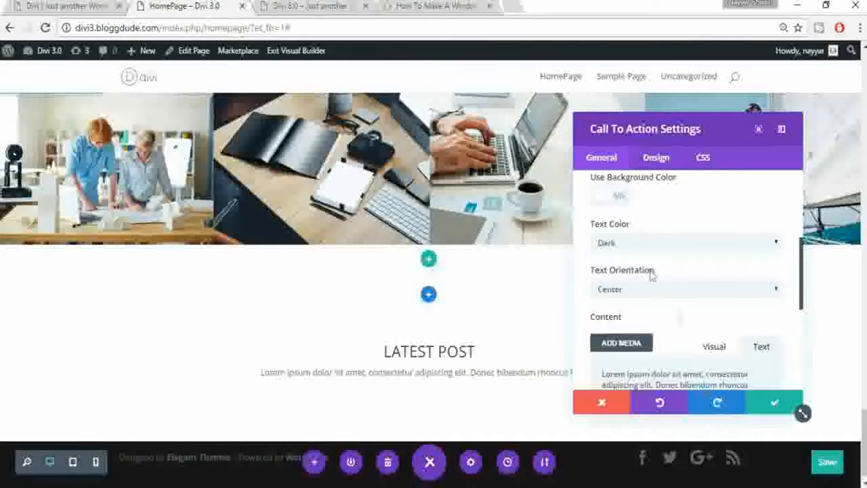
pyautogui.click(656, 160)
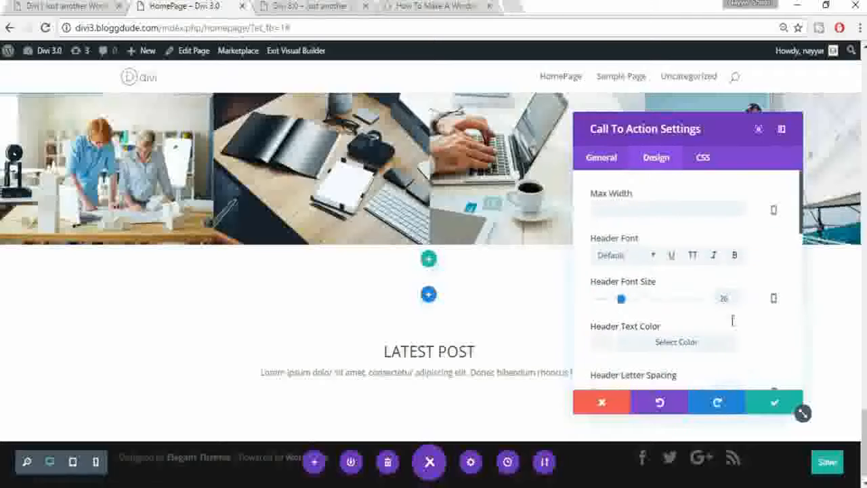
# Step: Set header font size 40, header letter spacing 10px and body font size 16, then save
pyautogui.scroll(-2, 730, 289)
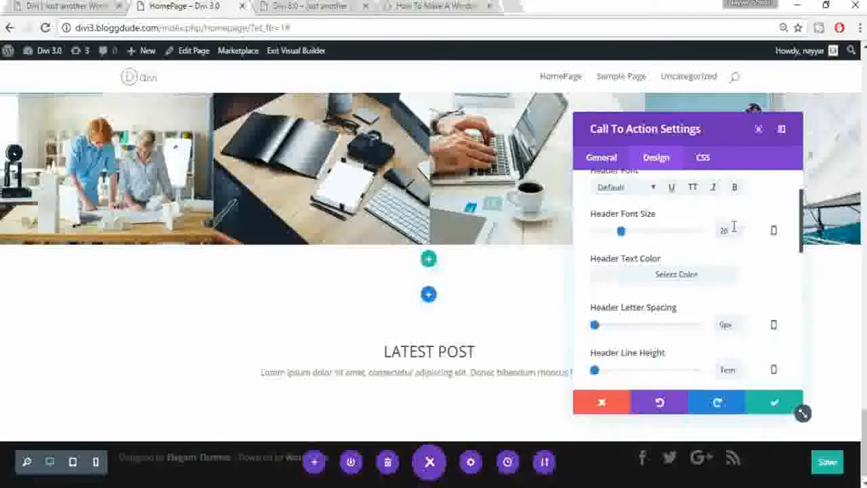
pyautogui.write('40')
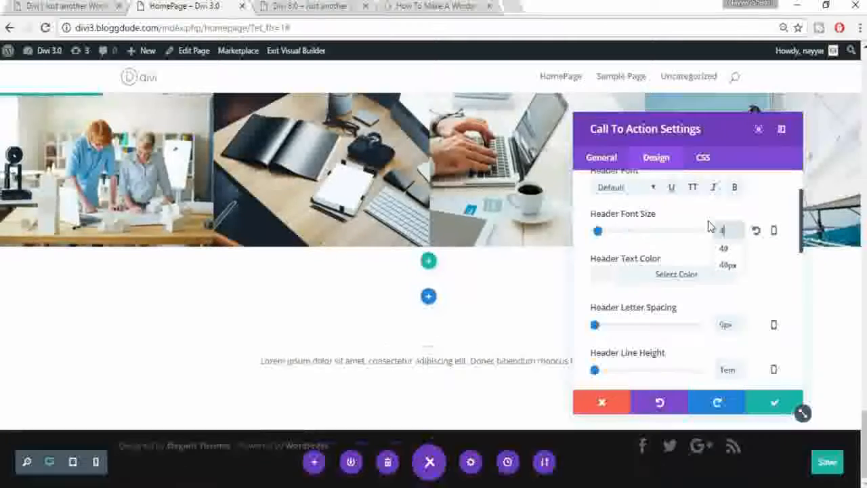
pyautogui.press('Tab')
pyautogui.write('10')
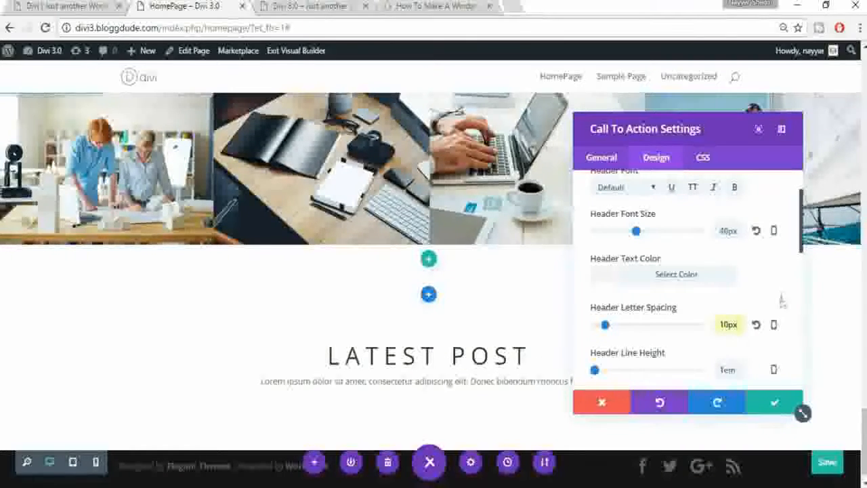
pyautogui.scroll(-3, 783, 301)
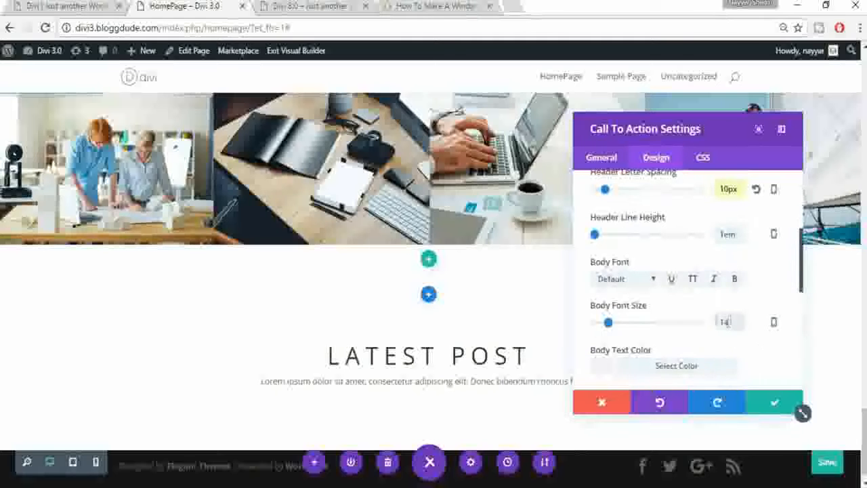
pyautogui.write('16')
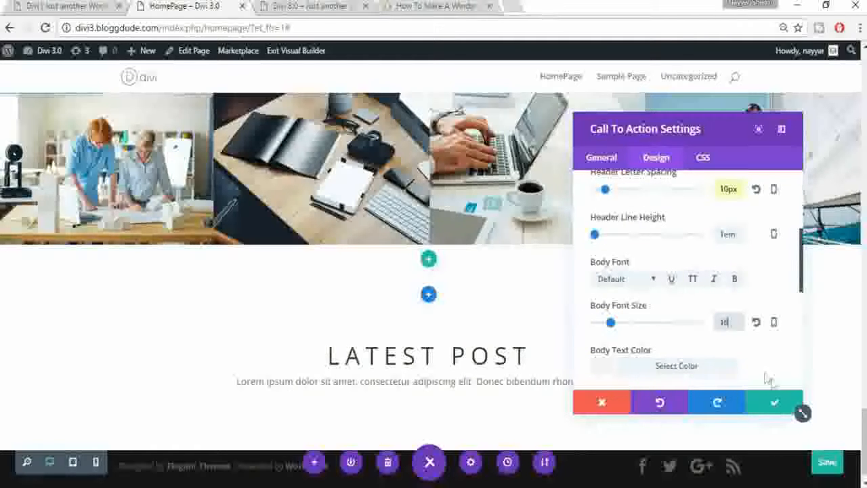
pyautogui.click(774, 405)
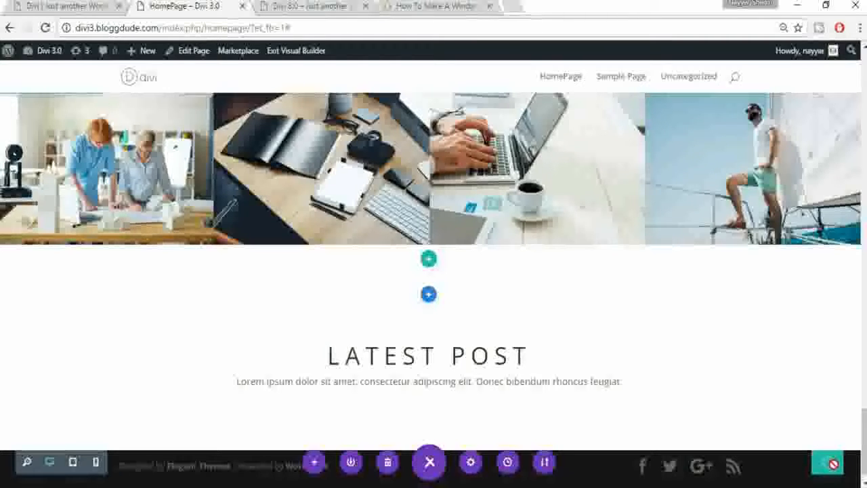
pyautogui.click(36, 6)
pyautogui.scroll(-2, 490, 319)
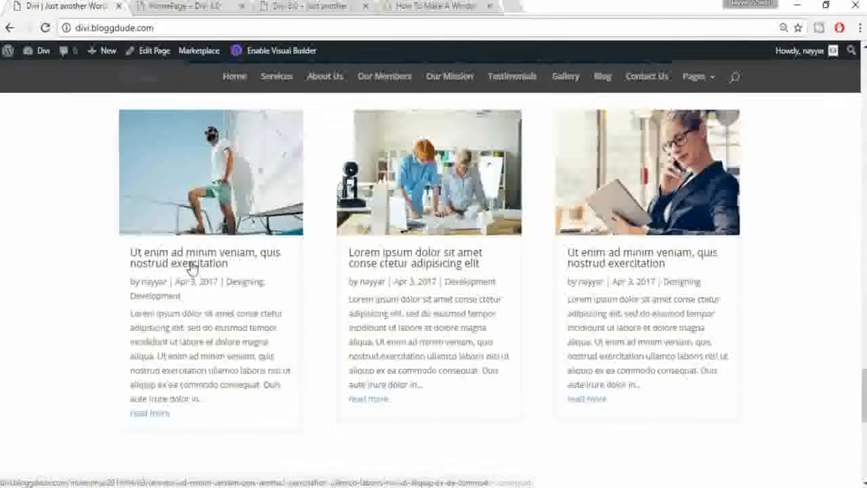
pyautogui.scroll(1, 761, 280)
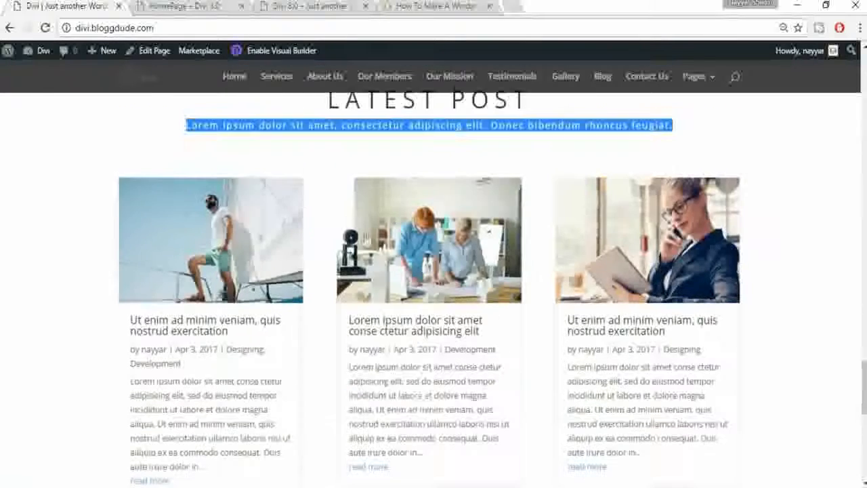
pyautogui.scroll(-2, 495, 304)
pyautogui.click(211, 191)
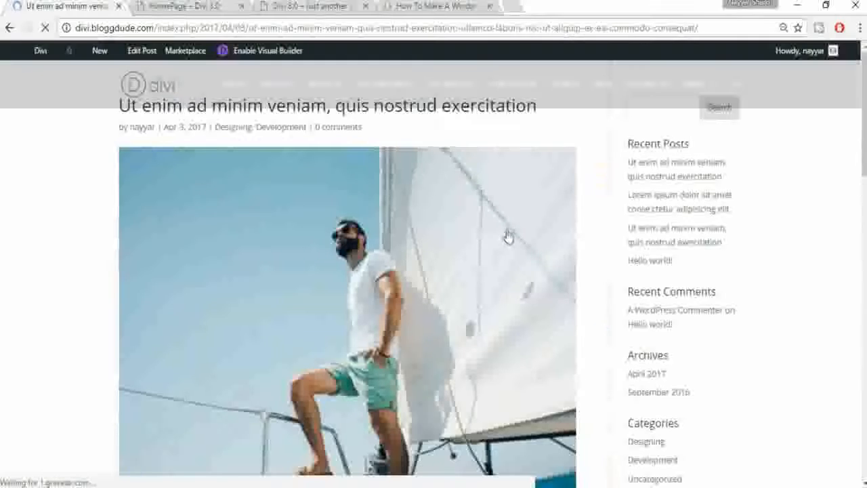
pyautogui.moveTo(864, 151)
pyautogui.mouseDown()
pyautogui.moveTo(864, 371)
pyautogui.moveTo(864, 139)
pyautogui.mouseUp()
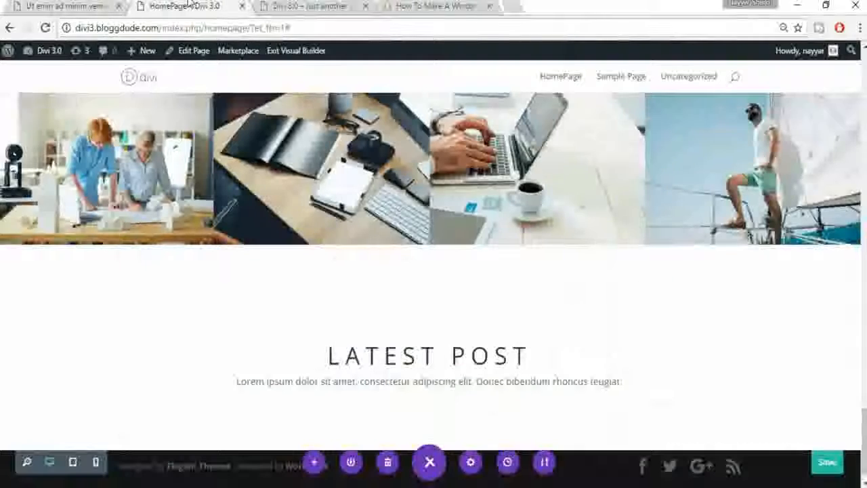
pyautogui.click(186, 5)
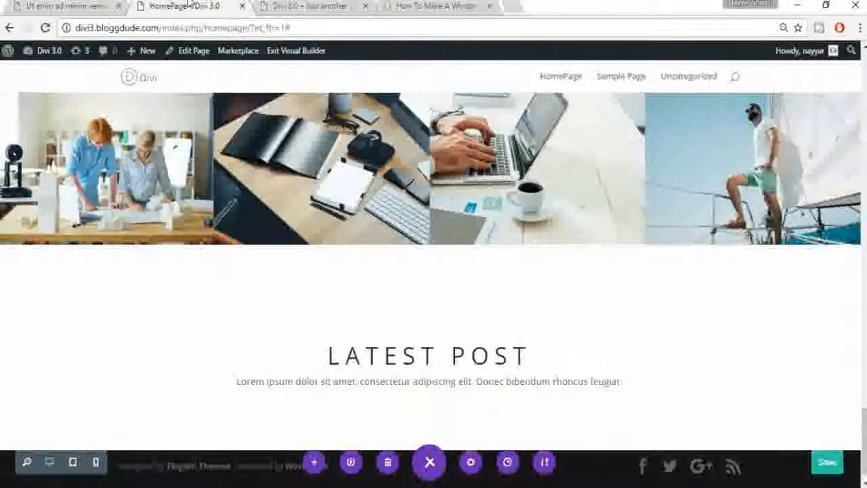
pyautogui.moveTo(145, 57)
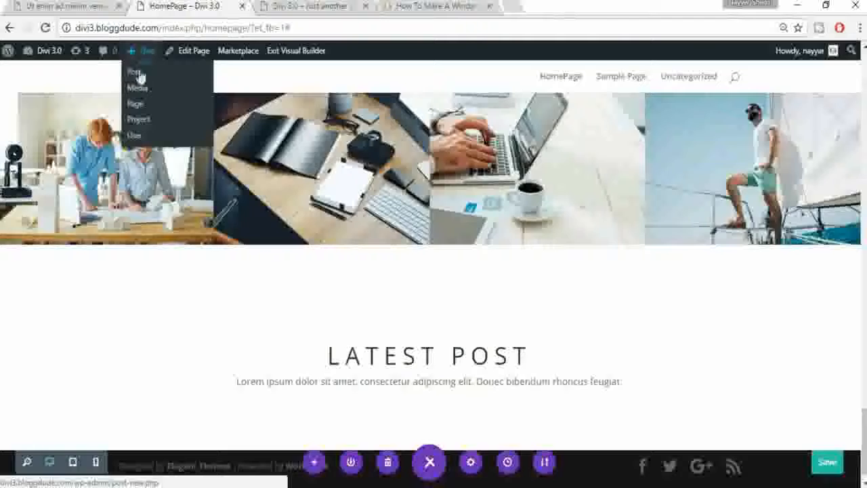
# Step: Start a new post and paste in the title copied from the existing published post
pyautogui.click(140, 76)
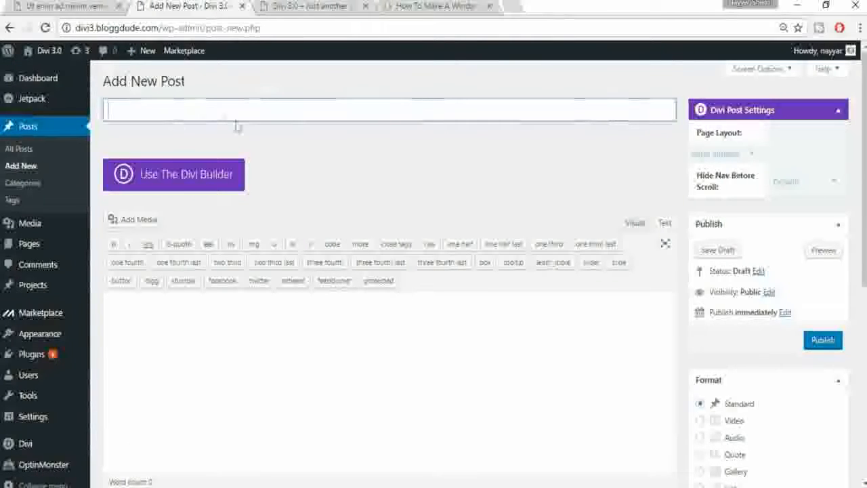
pyautogui.click(27, 6)
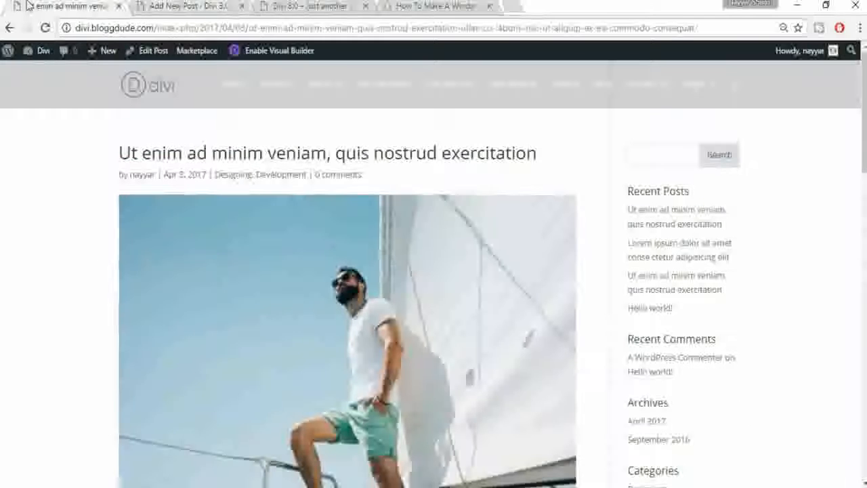
pyautogui.moveTo(555, 153); pyautogui.dragTo(496, 154)
pyautogui.moveTo(298, 152); pyautogui.dragTo(116, 157)
pyautogui.hotkey('ctrl', 'c')
pyautogui.click(218, 5)
pyautogui.click(287, 112)
pyautogui.hotkey('ctrl', 'v')
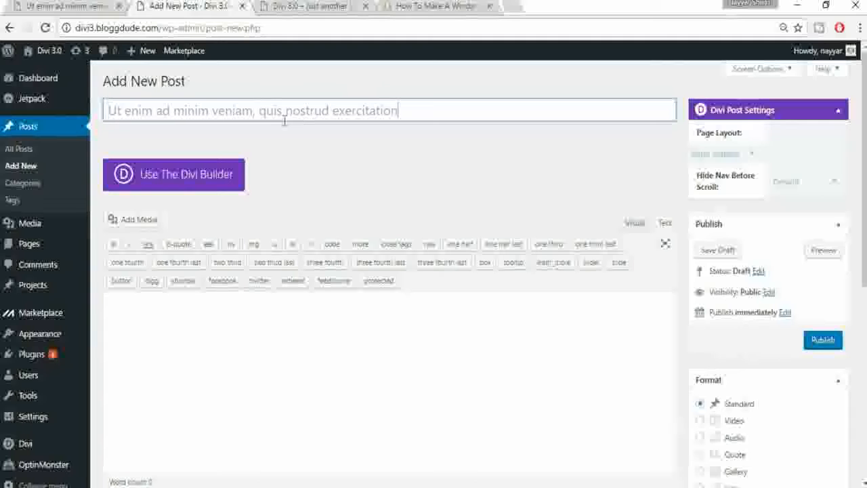
# Step: Switch the new post to the Visual editor and copy the published post's body text
pyautogui.click(637, 229)
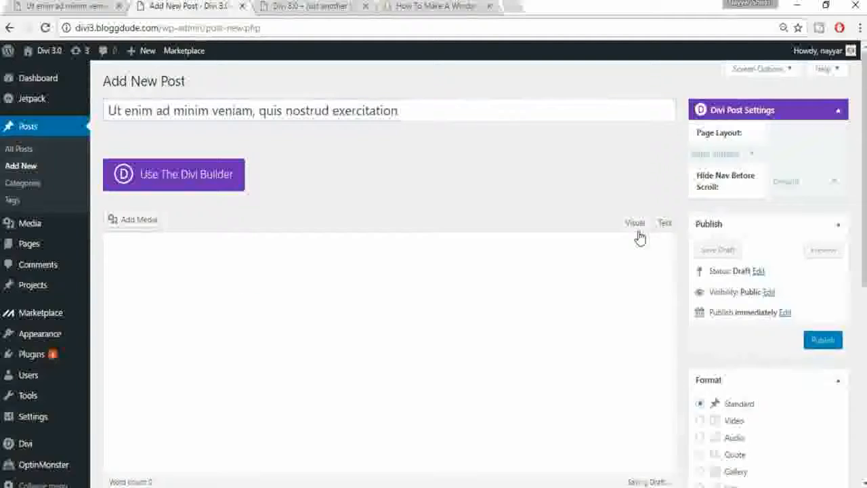
pyautogui.click(73, 6)
pyautogui.scroll(-1, 300, 280)
pyautogui.scroll(-5, 300, 280)
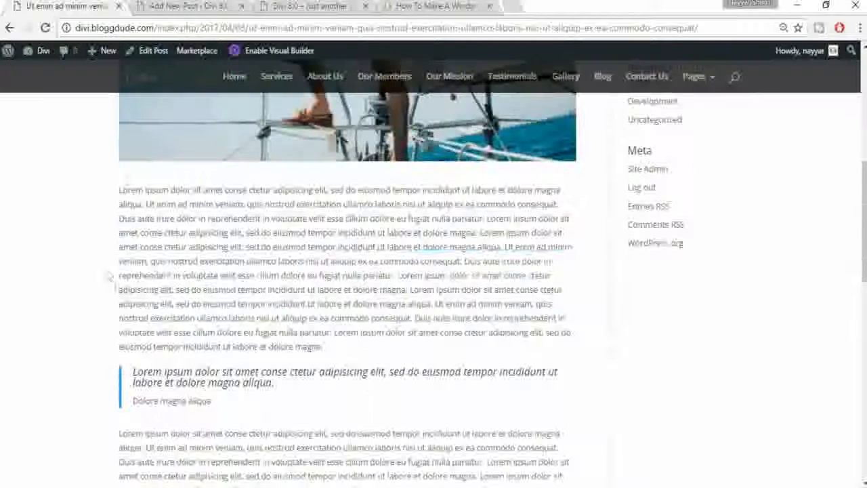
pyautogui.moveTo(115, 179); pyautogui.dragTo(136, 218)
pyautogui.moveTo(171, 268); pyautogui.dragTo(306, 277)
pyautogui.hotkey('ctrl', 'Tab')
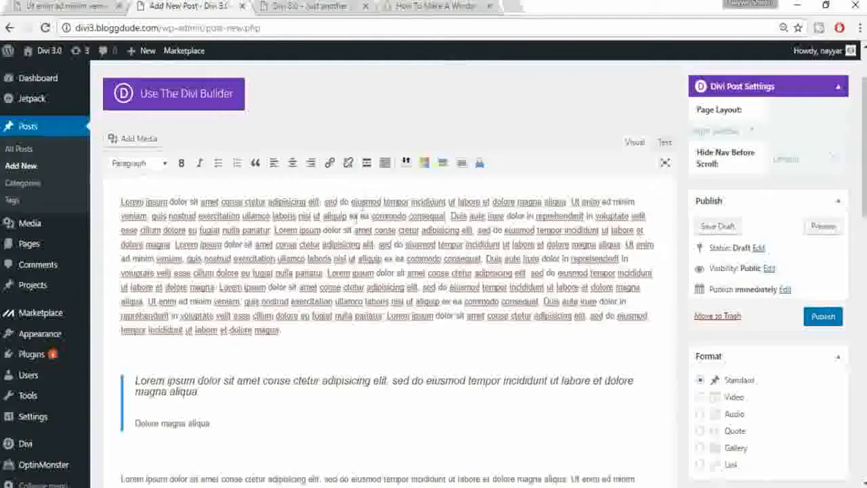
# Step: Create a new Design category and assign it to the post
pyautogui.click(385, 163)
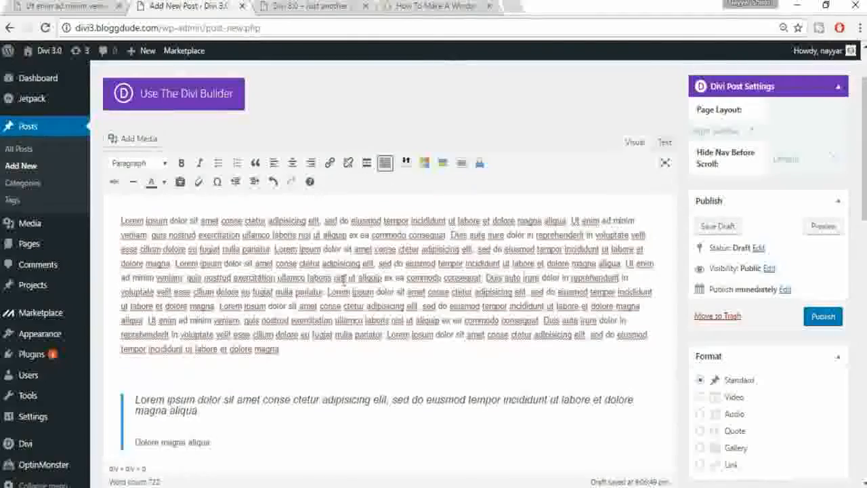
pyautogui.scroll(-10, 292, 295)
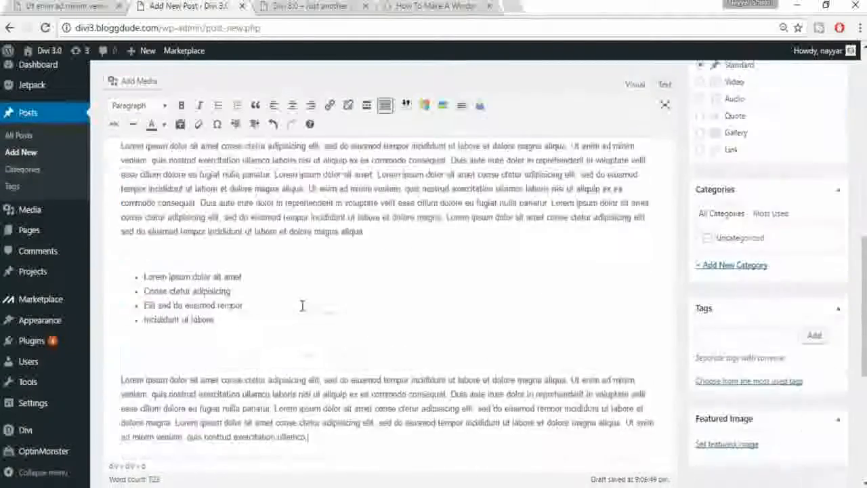
pyautogui.scroll(10, 300, 330)
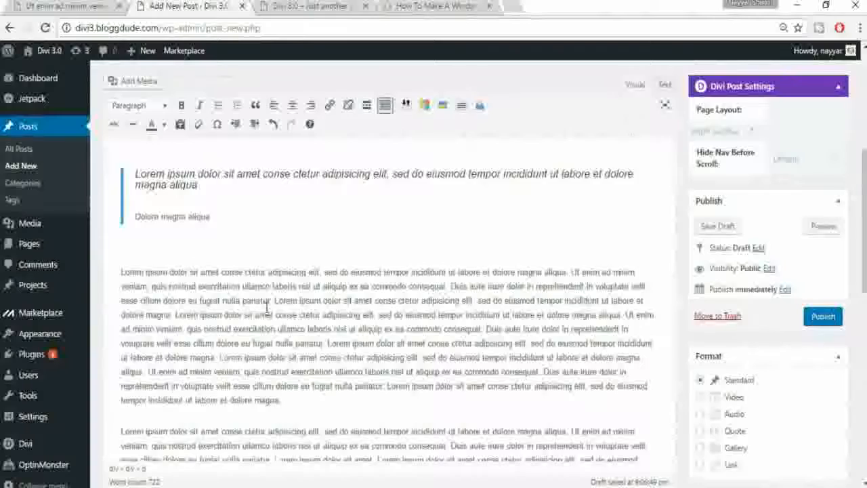
pyautogui.scroll(-5, 681, 296)
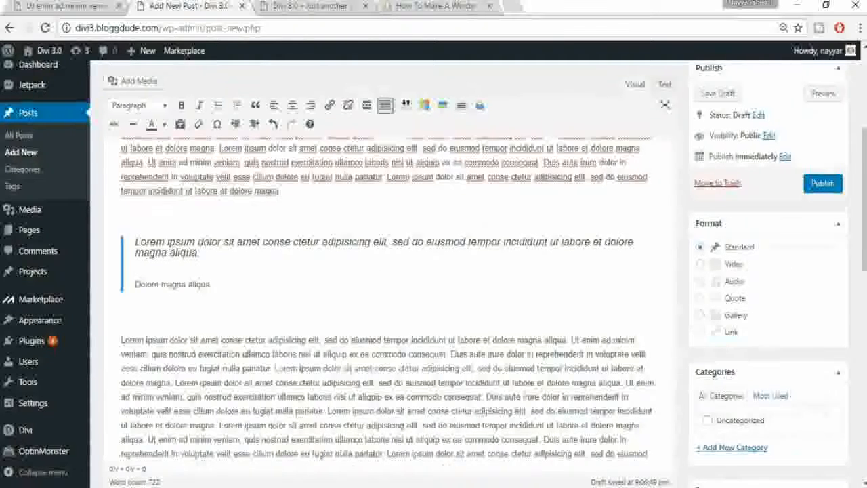
pyautogui.scroll(-3, 732, 149)
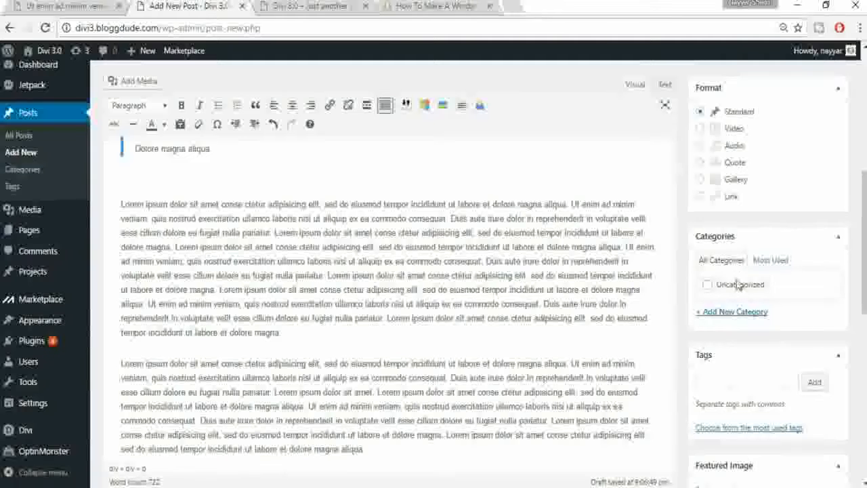
pyautogui.click(739, 317)
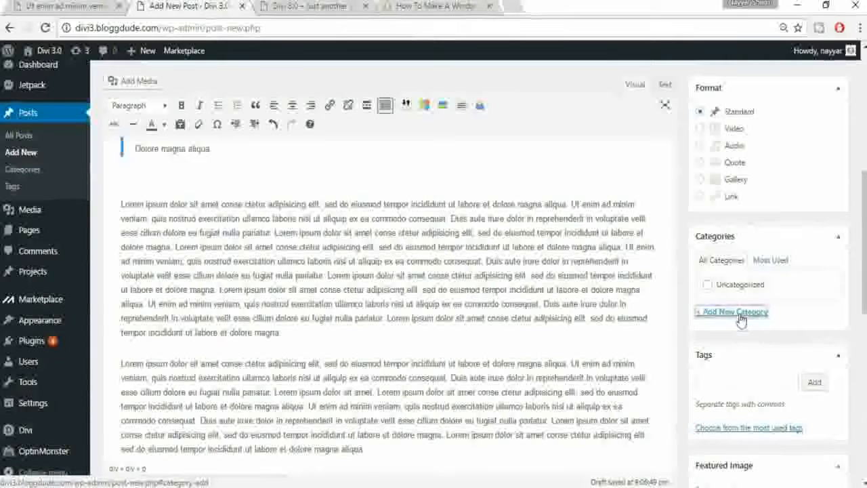
pyautogui.hotkey('ctrl', 'd')
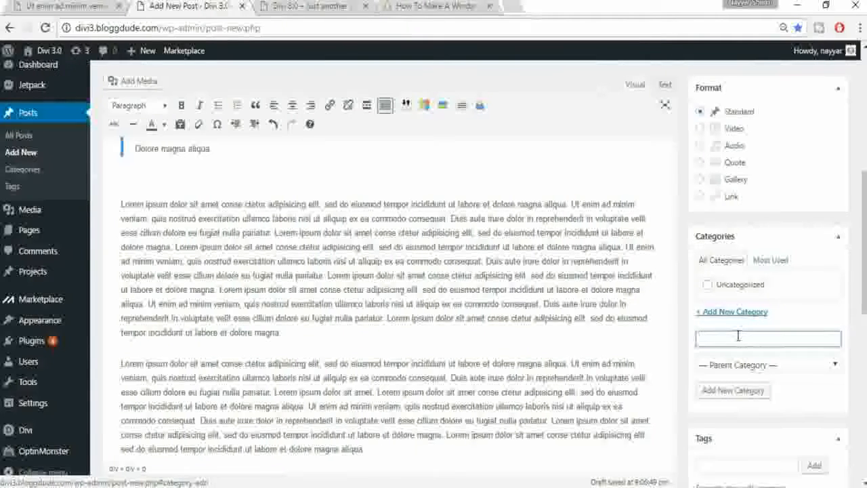
pyautogui.write('Design')
pyautogui.click(739, 395)
# Step: Add the tag 'design' to the post and bring up the featured image chooser
pyautogui.scroll(-2, 777, 365)
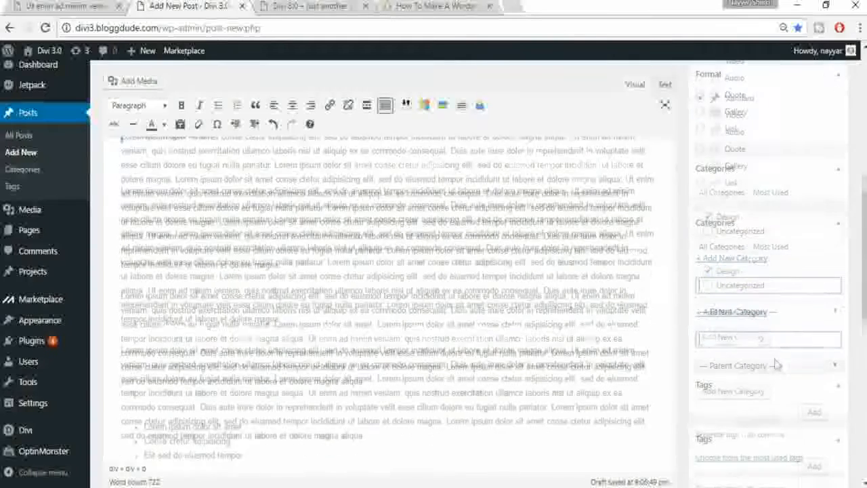
pyautogui.click(753, 349)
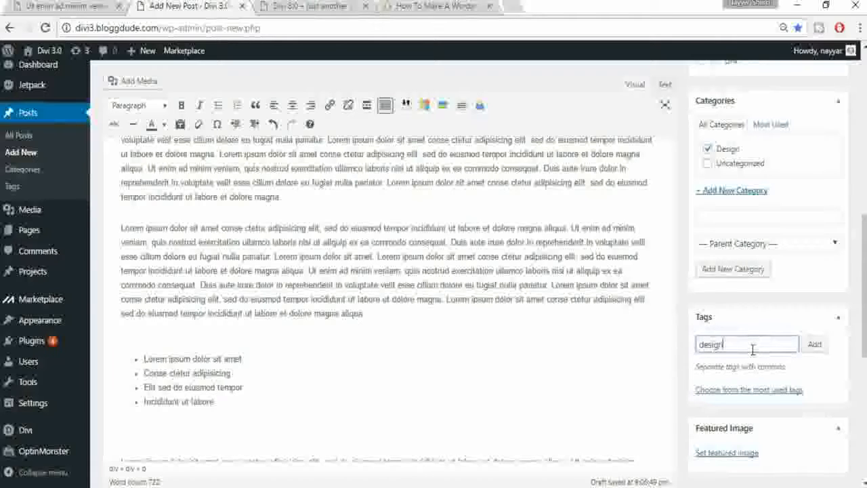
pyautogui.click(811, 346)
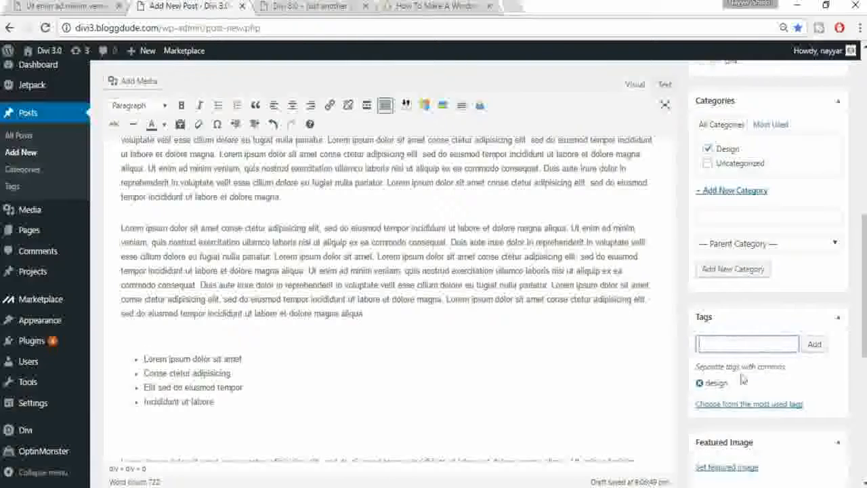
pyautogui.scroll(-3, 743, 406)
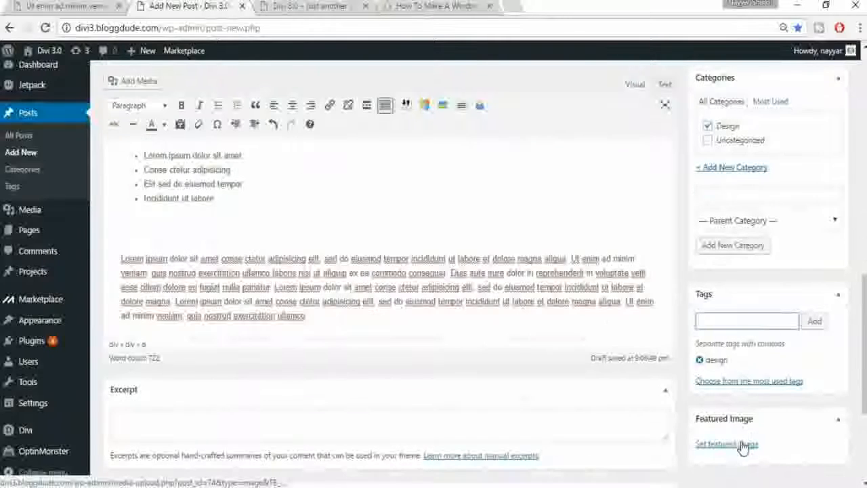
pyautogui.click(743, 446)
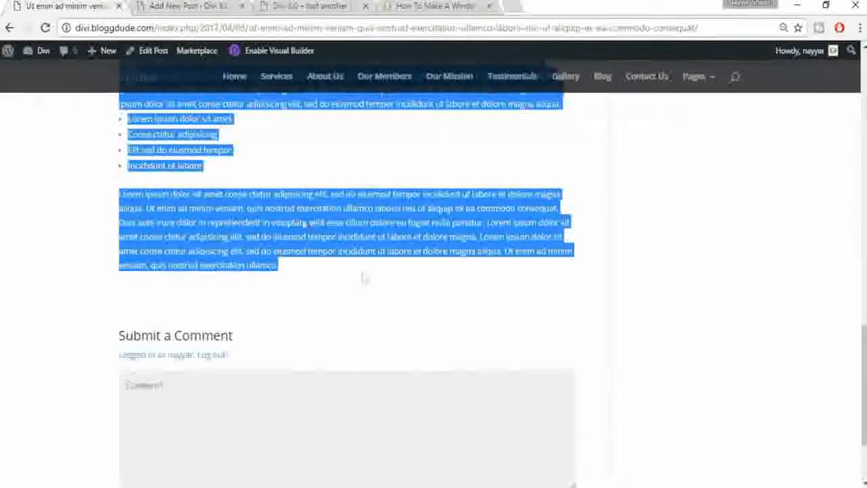
# Step: Set the sailing photo as the post's featured image
pyautogui.scroll(5, 362, 277)
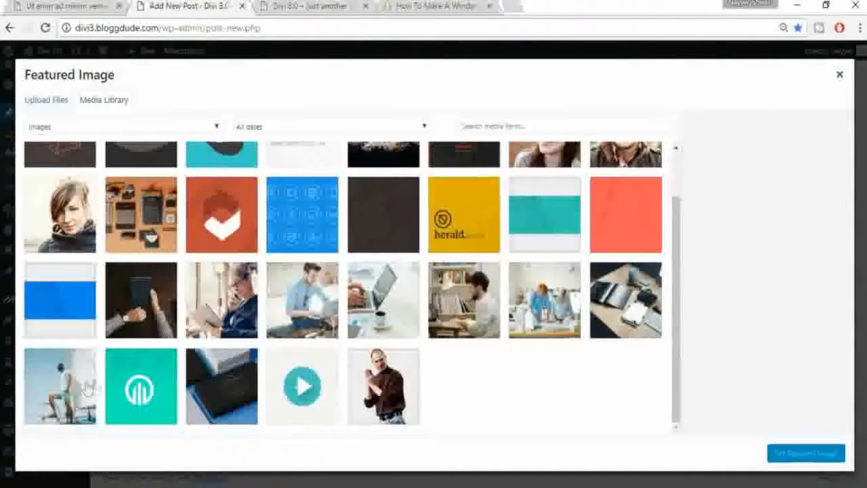
pyautogui.click(88, 387)
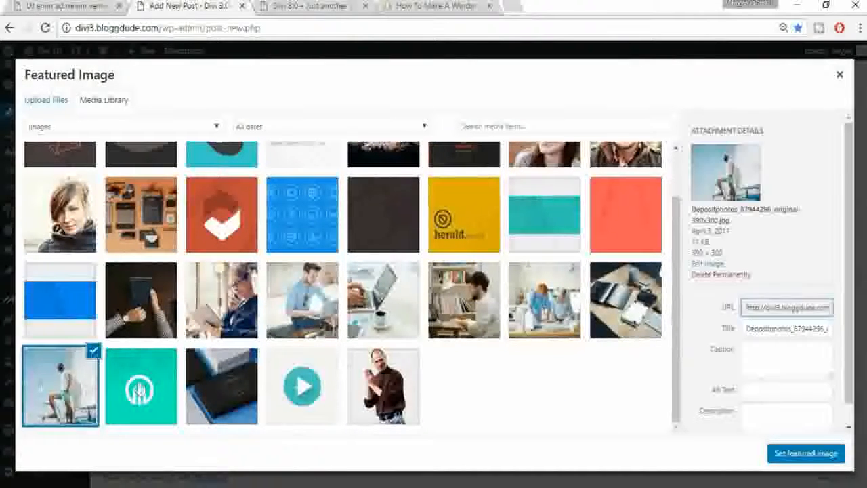
pyautogui.click(806, 453)
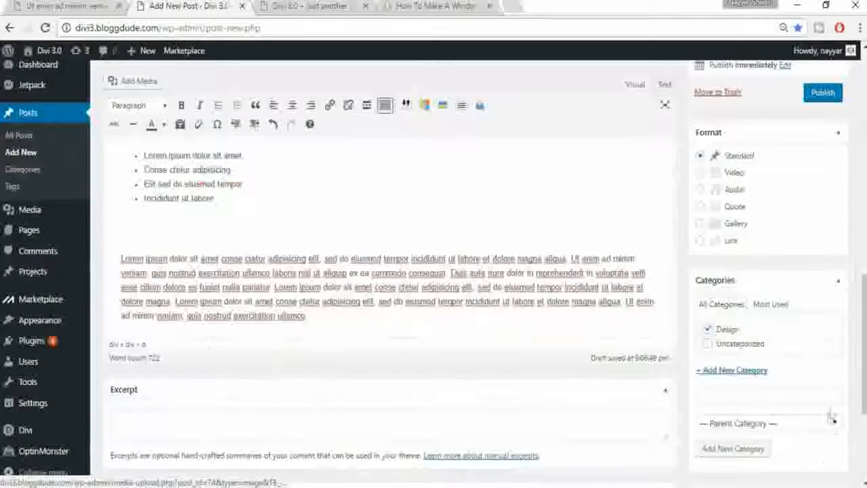
# Step: Publish the new Design post
pyautogui.scroll(-2, 832, 410)
pyautogui.scroll(-2, 832, 410)
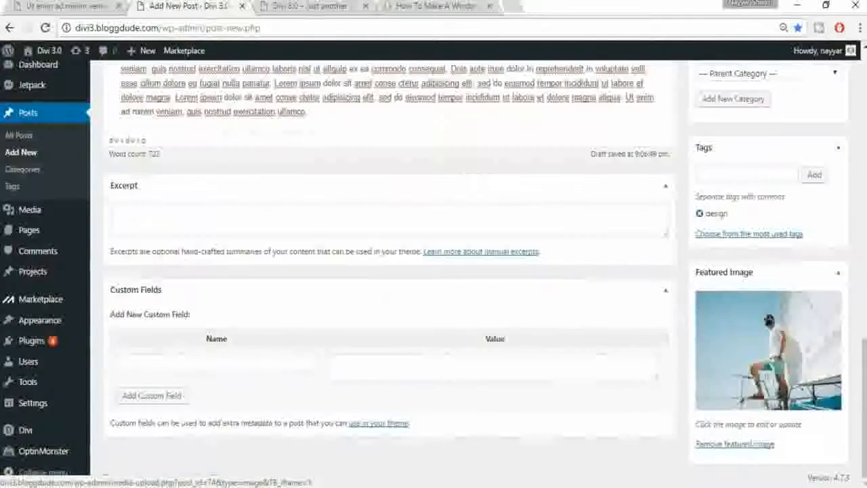
pyautogui.scroll(5, 793, 354)
pyautogui.scroll(5, 796, 356)
pyautogui.click(833, 322)
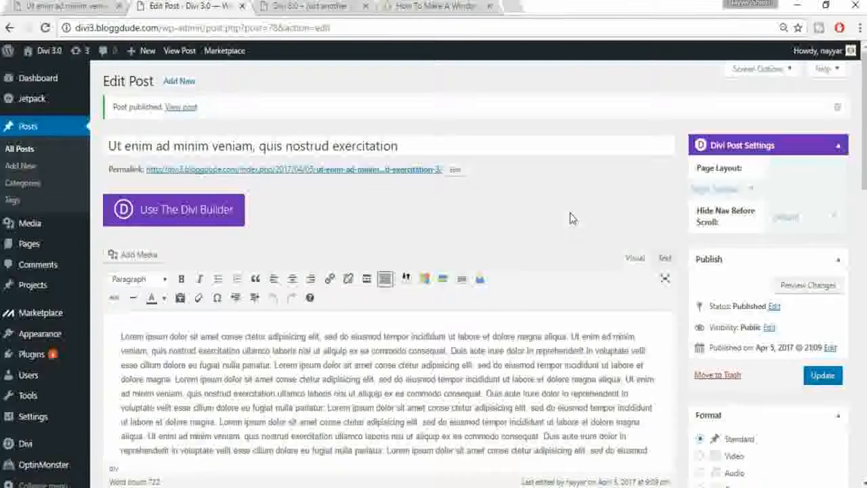
# Step: View the live HomePage in a new tab from the All Pages list
pyautogui.moveTo(37, 248)
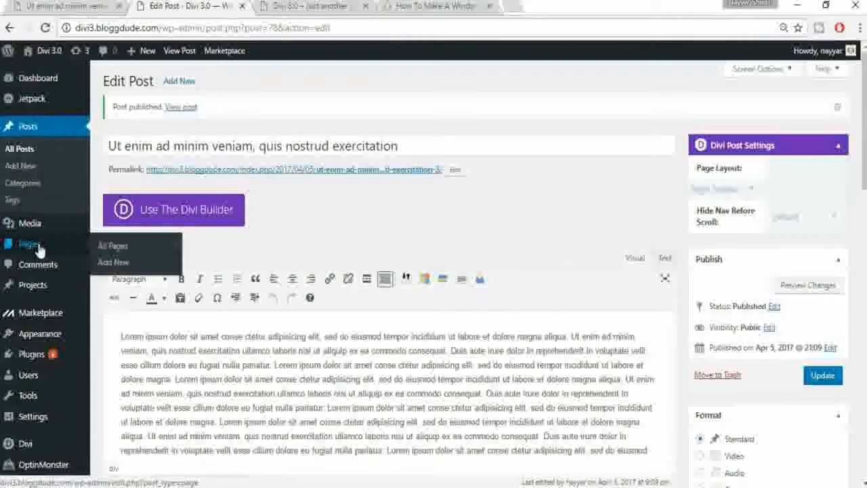
pyautogui.click(28, 253)
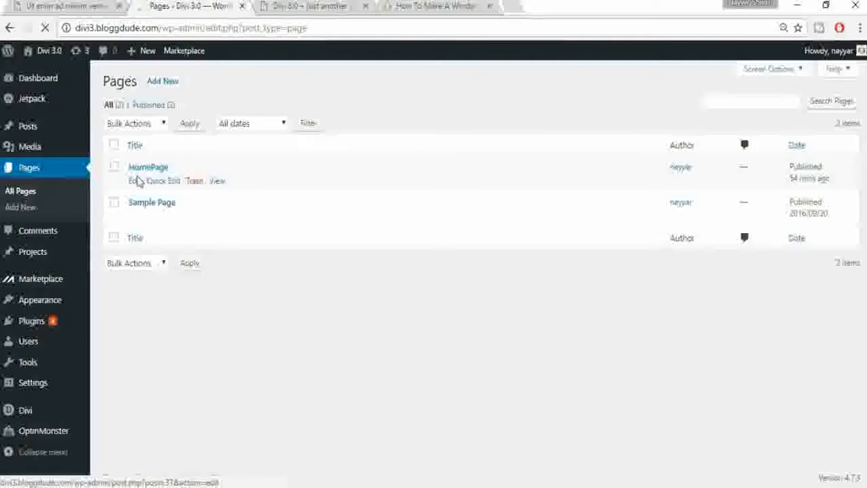
pyautogui.click(218, 182)
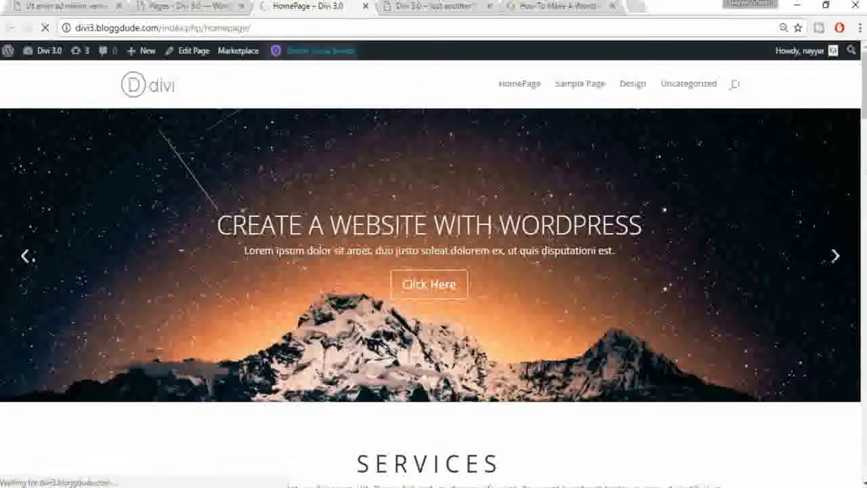
pyautogui.scroll(-15, 434, 271)
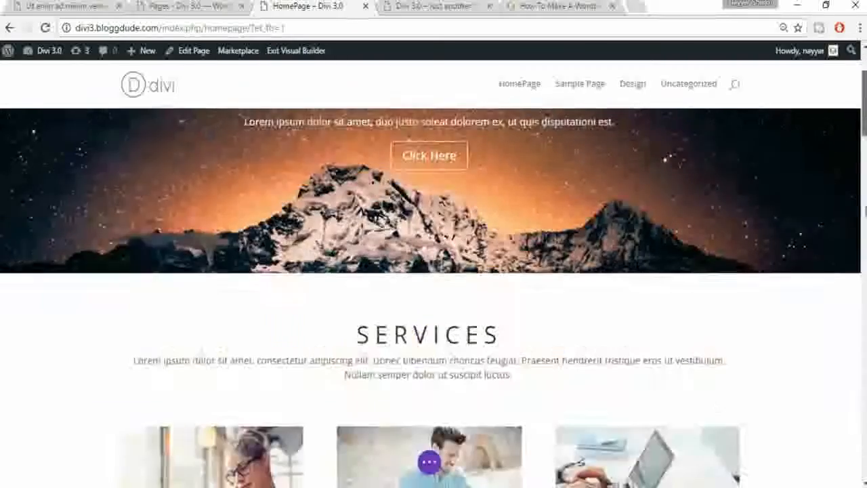
# Step: Add a single-column row with a Blog module under Latest Post
pyautogui.scroll(-10, 850, 480)
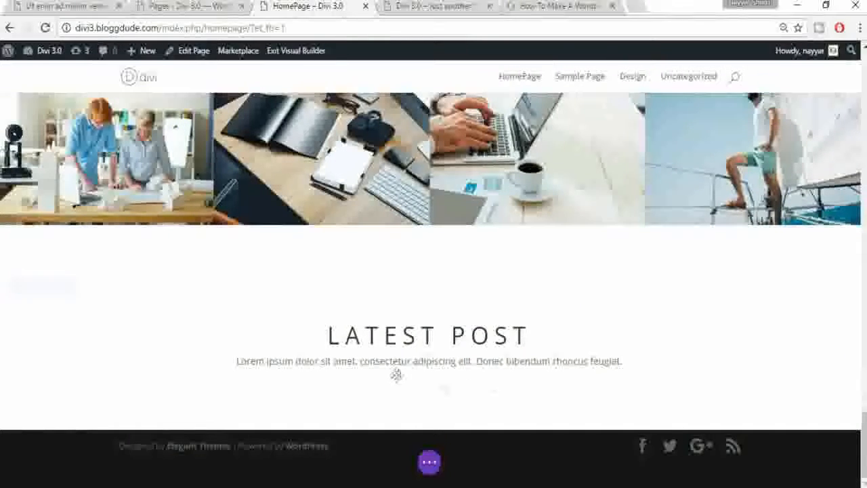
pyautogui.moveTo(424, 344)
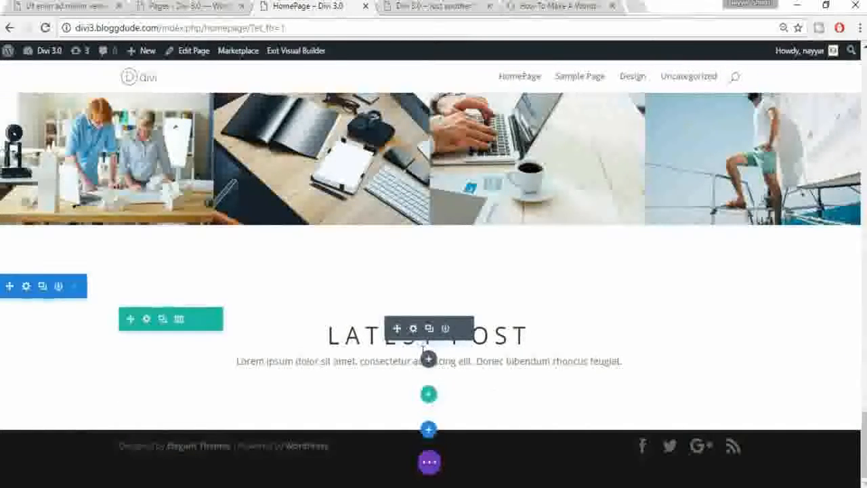
pyautogui.click(429, 396)
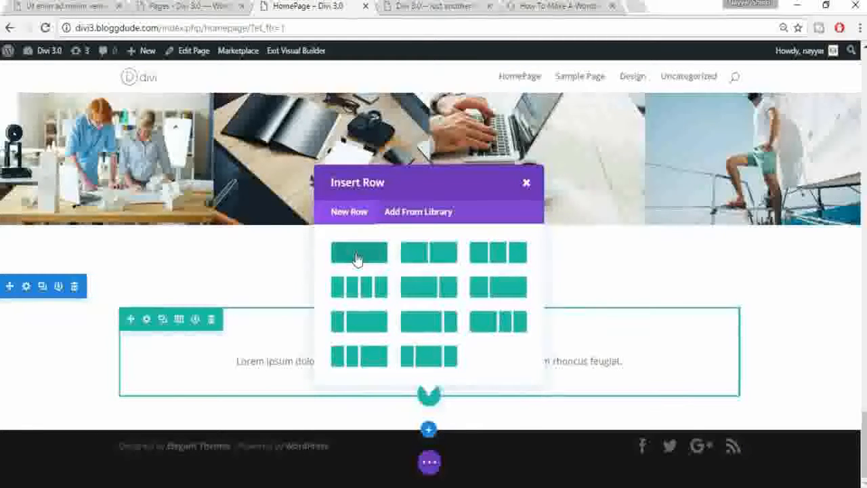
pyautogui.click(357, 258)
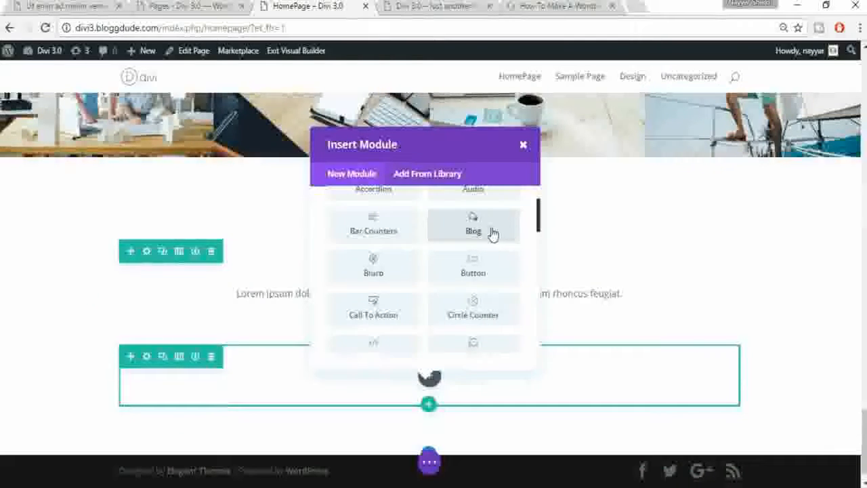
pyautogui.click(493, 232)
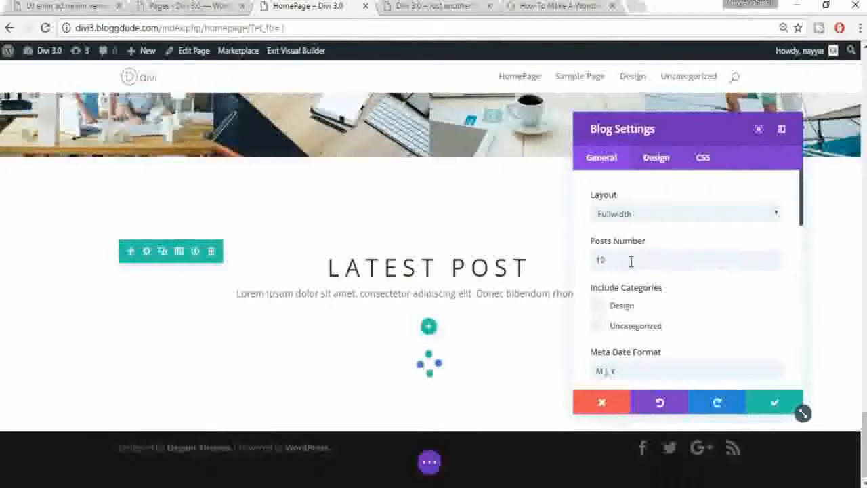
# Step: Replace the blog's post count of 10 and limit it to the Design category
pyautogui.moveTo(634, 260); pyautogui.dragTo(581, 257)
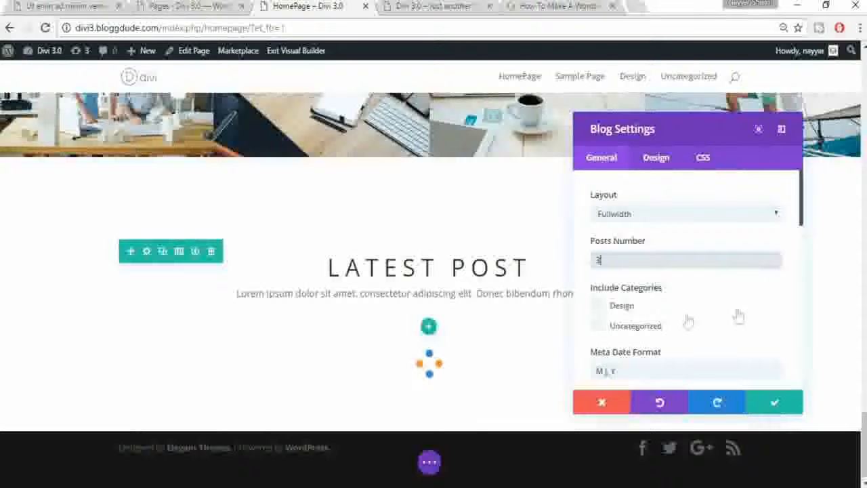
pyautogui.scroll(-1, 612, 261)
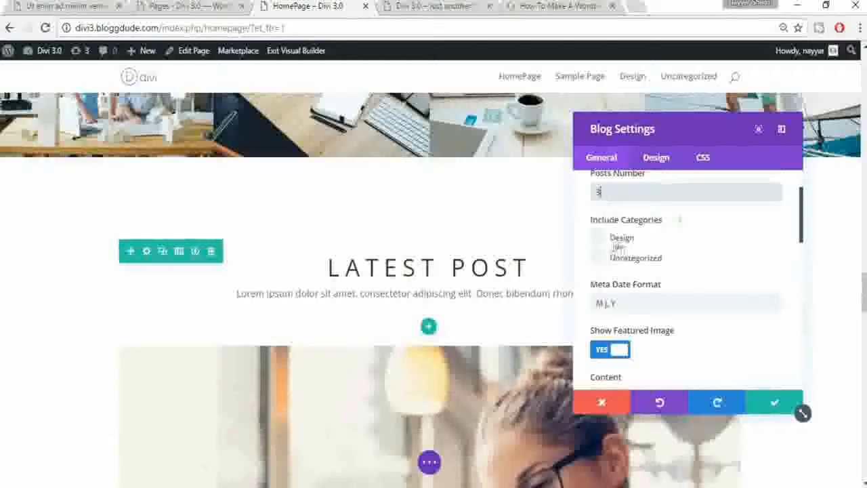
pyautogui.click(598, 238)
pyautogui.scroll(-1, 724, 249)
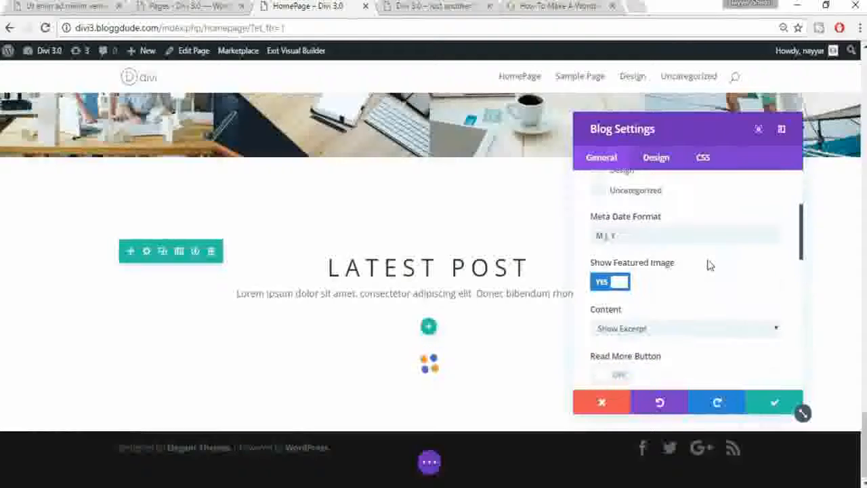
pyautogui.scroll(-1, 717, 258)
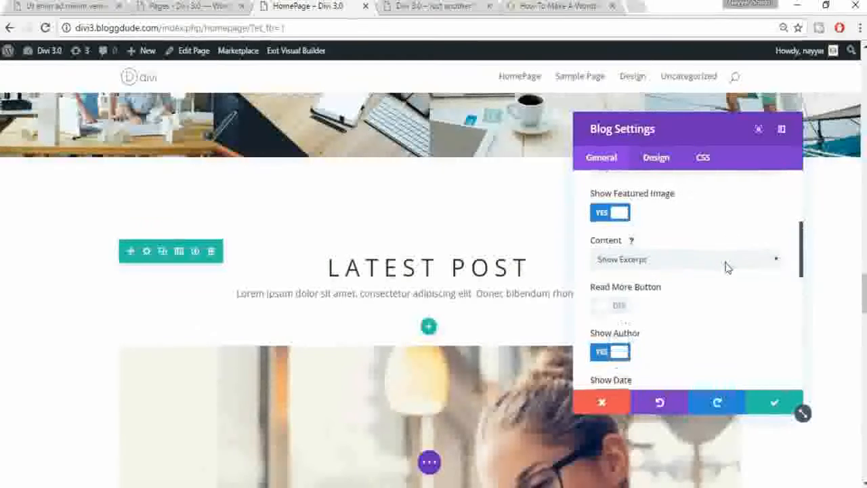
pyautogui.scroll(-1, 727, 267)
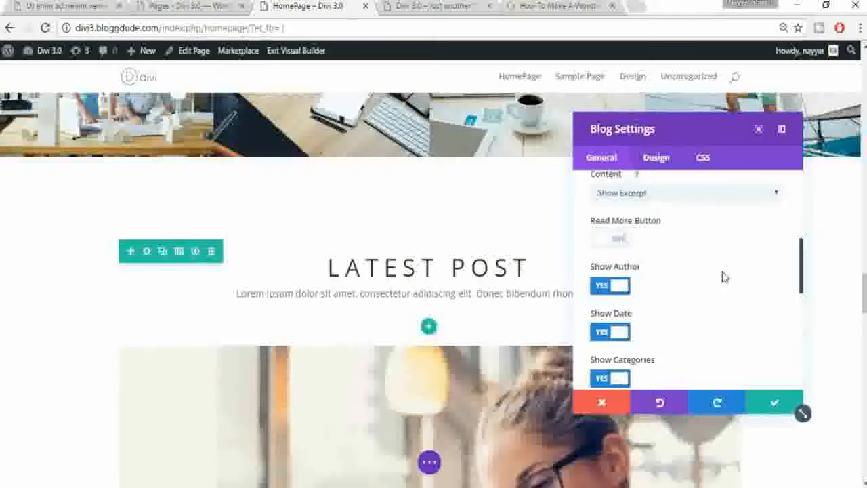
pyautogui.scroll(-1, 723, 276)
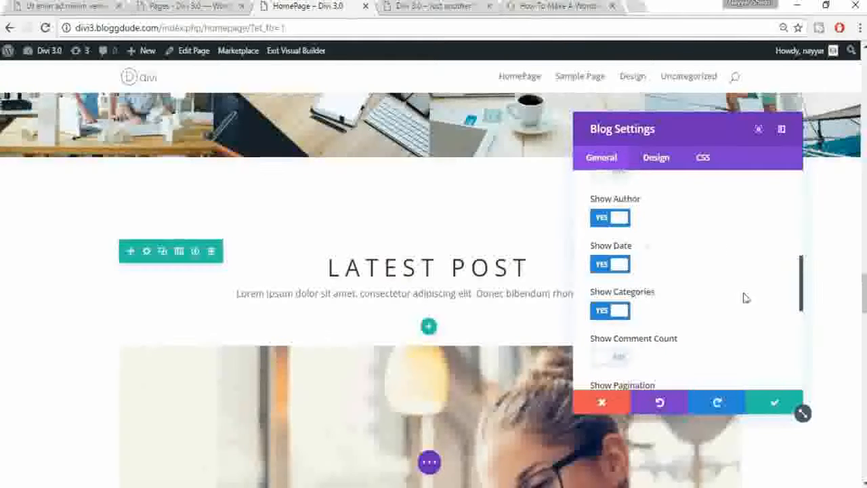
pyautogui.scroll(-1, 746, 298)
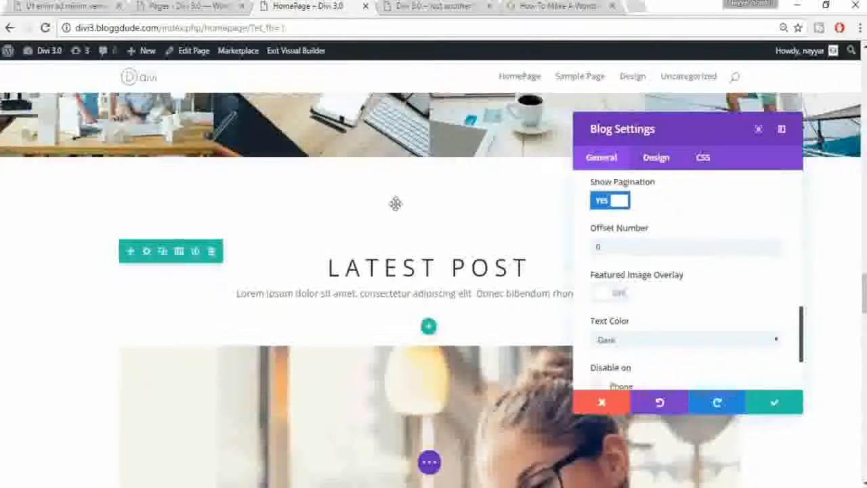
pyautogui.scroll(-3, 397, 203)
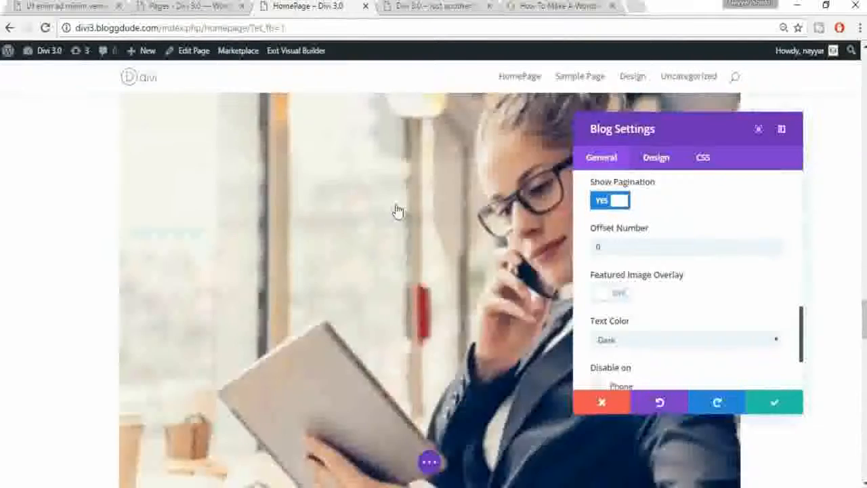
pyautogui.scroll(-4, 397, 210)
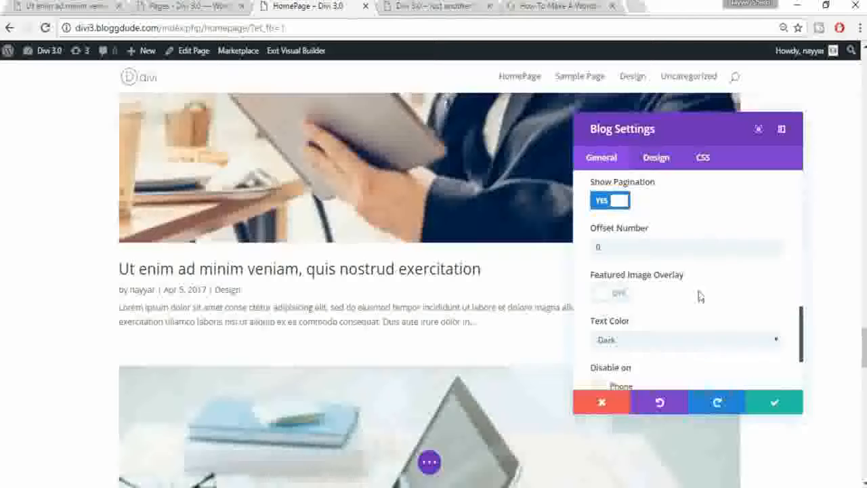
pyautogui.scroll(-2, 705, 298)
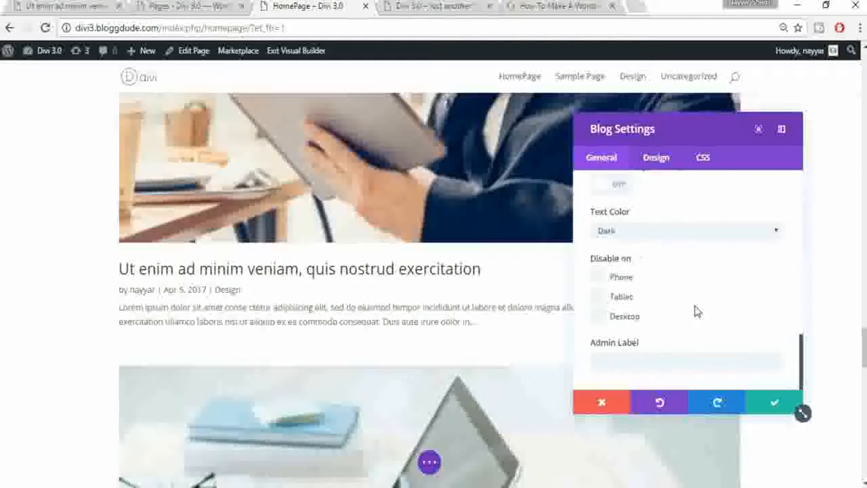
pyautogui.scroll(10, 697, 312)
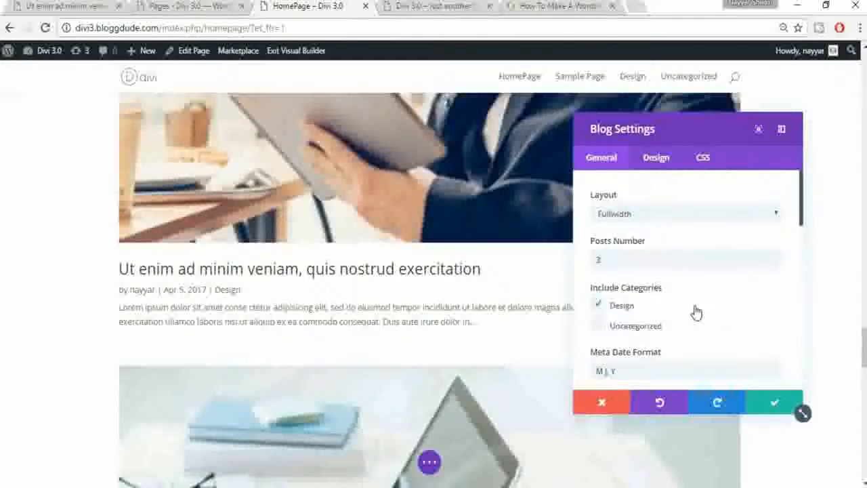
# Step: Switch the blog layout to Grid and save the module settings
pyautogui.click(674, 213)
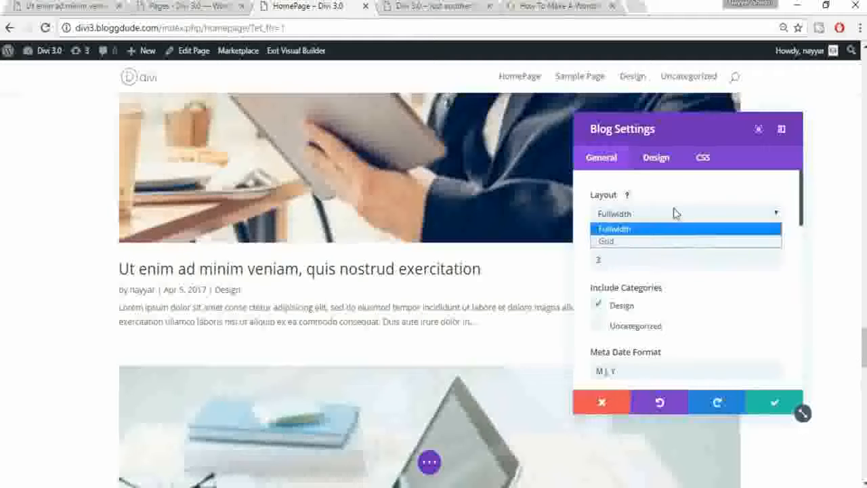
pyautogui.click(626, 242)
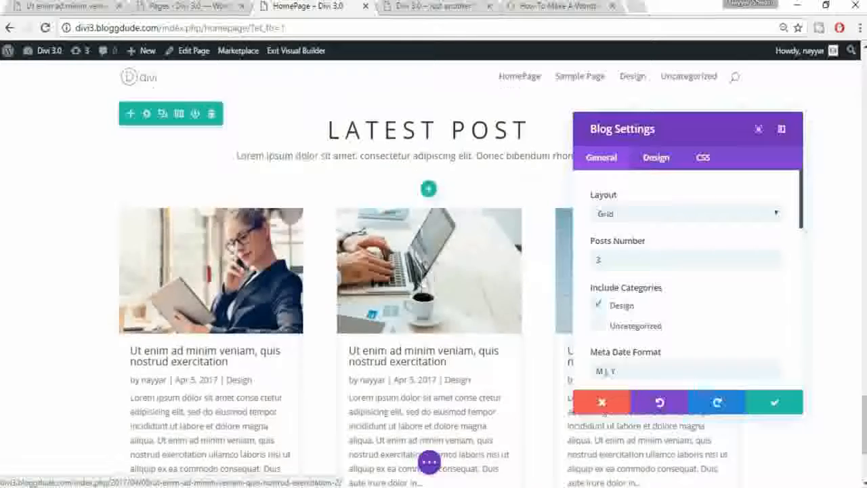
pyautogui.scroll(-2, 548, 261)
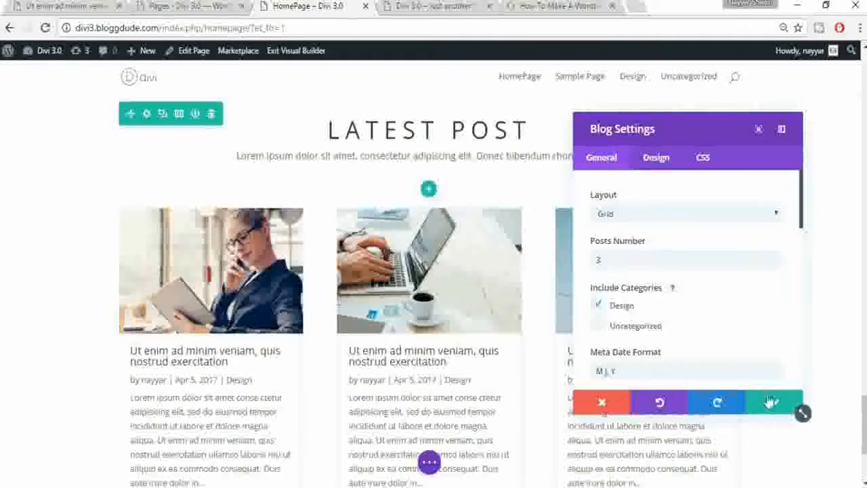
pyautogui.click(770, 401)
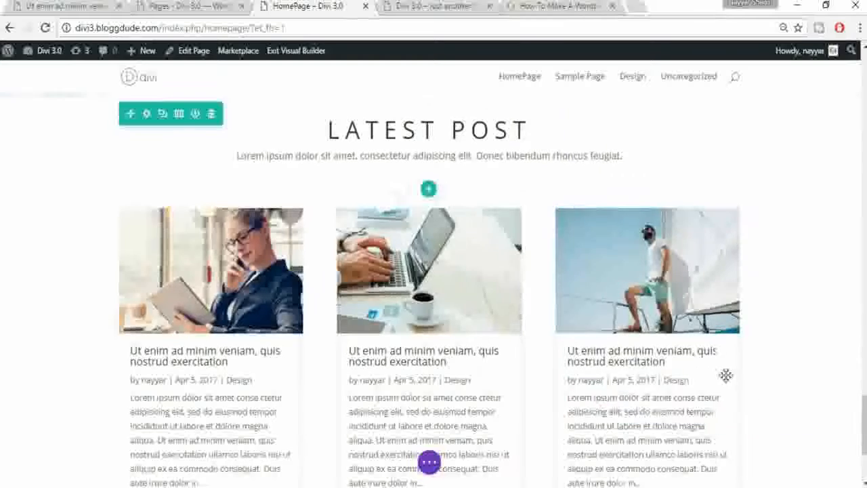
pyautogui.scroll(-3, 725, 375)
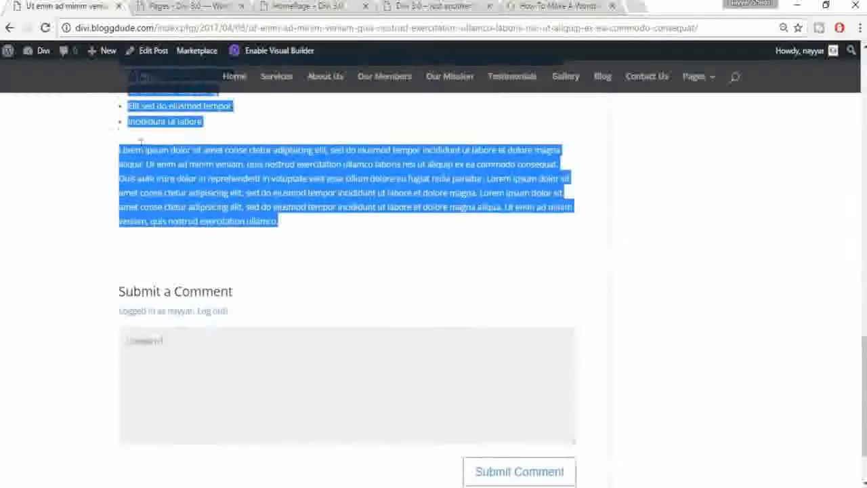
pyautogui.scroll(15, 141, 141)
pyautogui.click(154, 91)
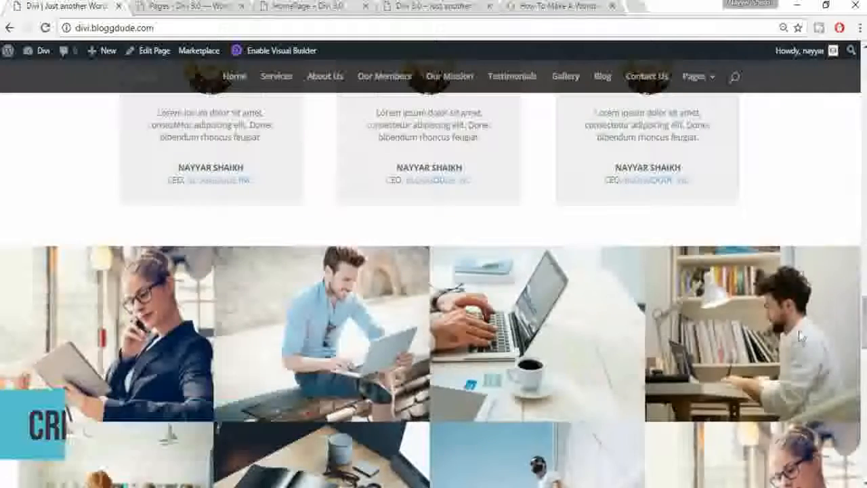
pyautogui.scroll(-10, 799, 329)
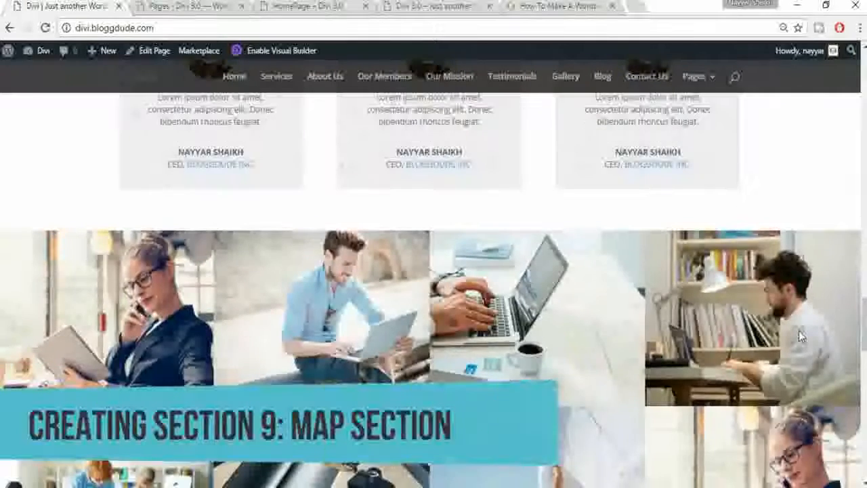
pyautogui.scroll(-3, 800, 330)
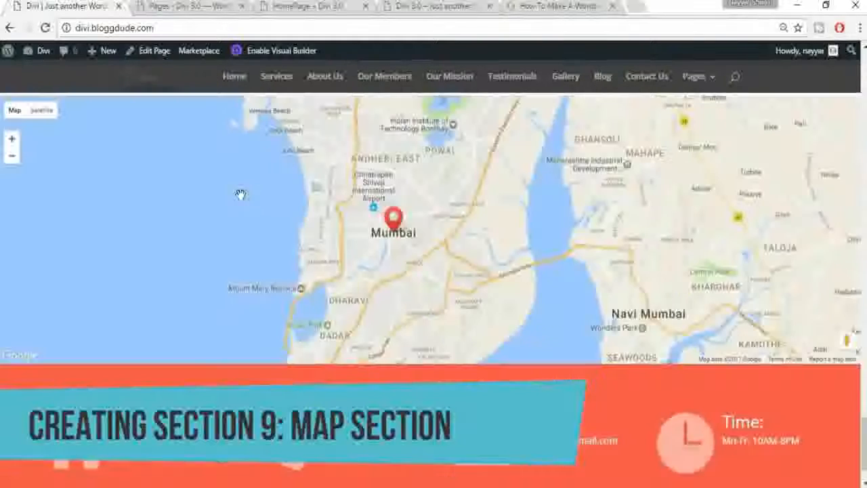
pyautogui.scroll(1, 240, 192)
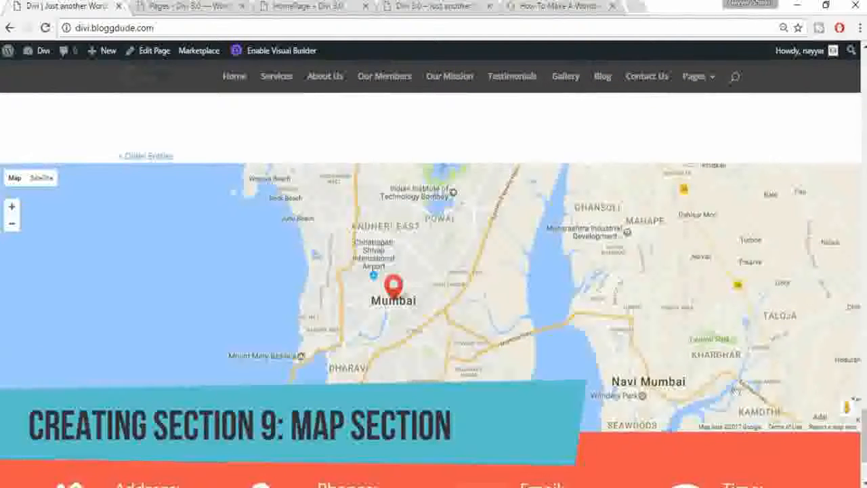
pyautogui.click(308, 6)
pyautogui.click(214, 5)
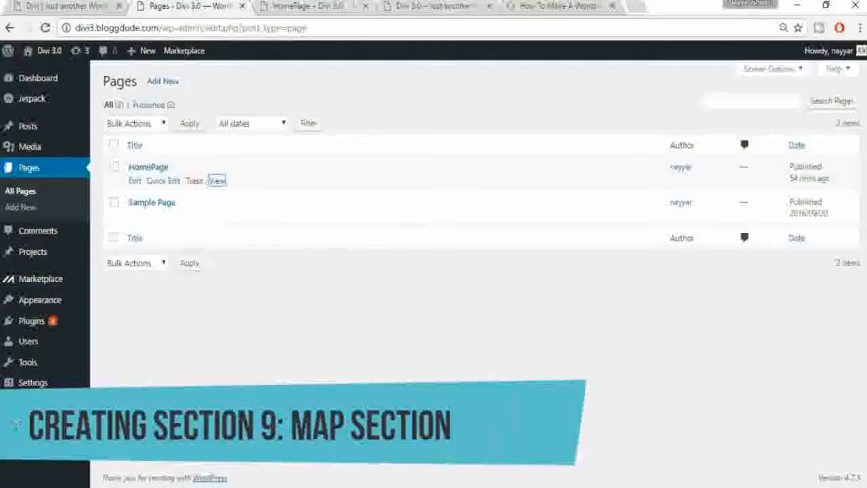
pyautogui.click(433, 6)
pyautogui.click(365, 5)
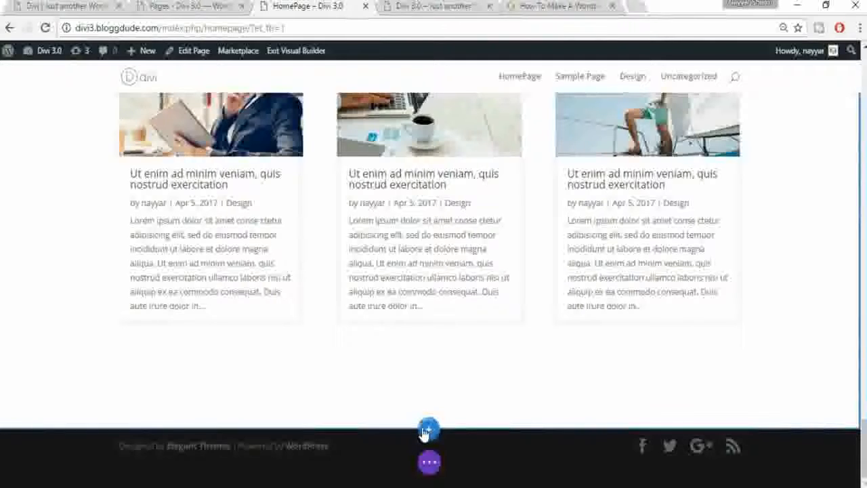
# Step: Insert a Regular one-column section below the blog with a Map module, saving its settings
pyautogui.click(426, 431)
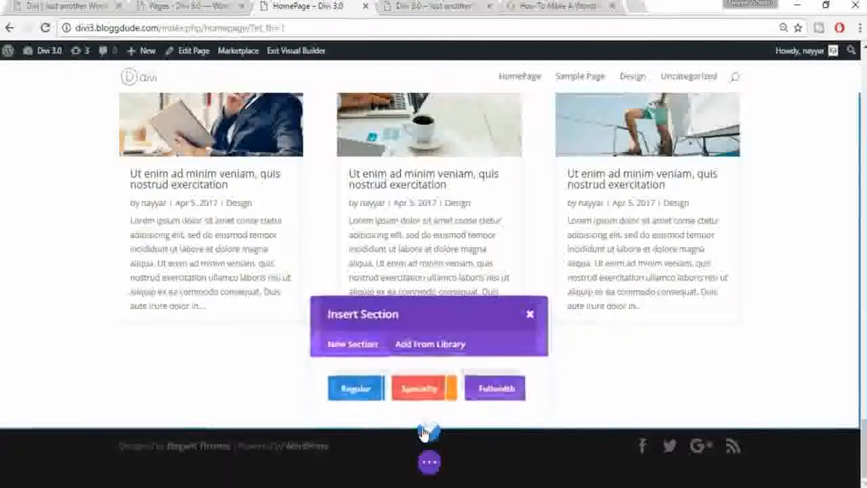
pyautogui.click(358, 391)
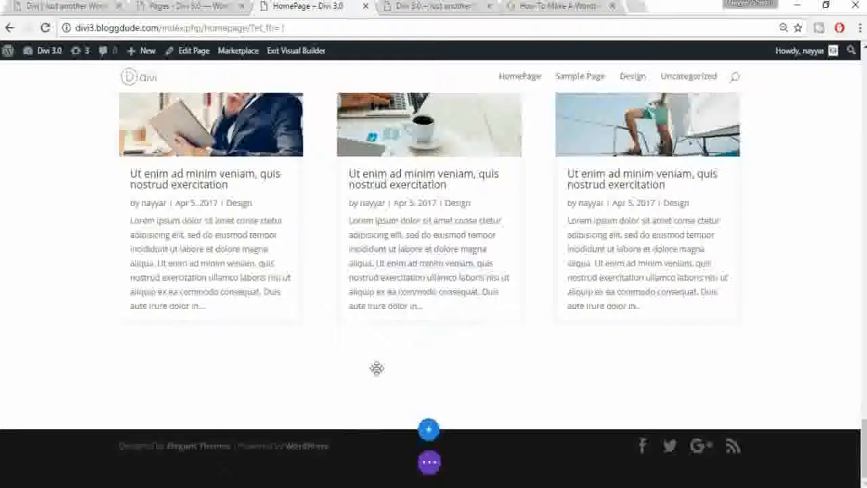
pyautogui.click(367, 338)
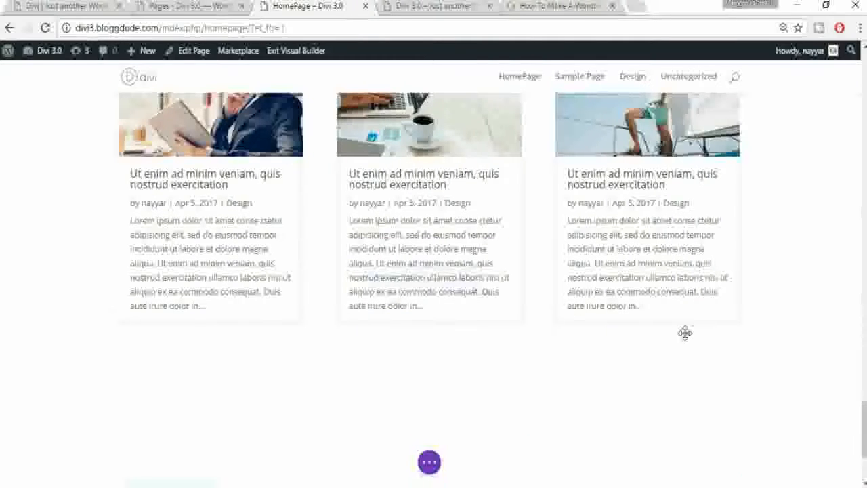
pyautogui.scroll(-5, 477, 377)
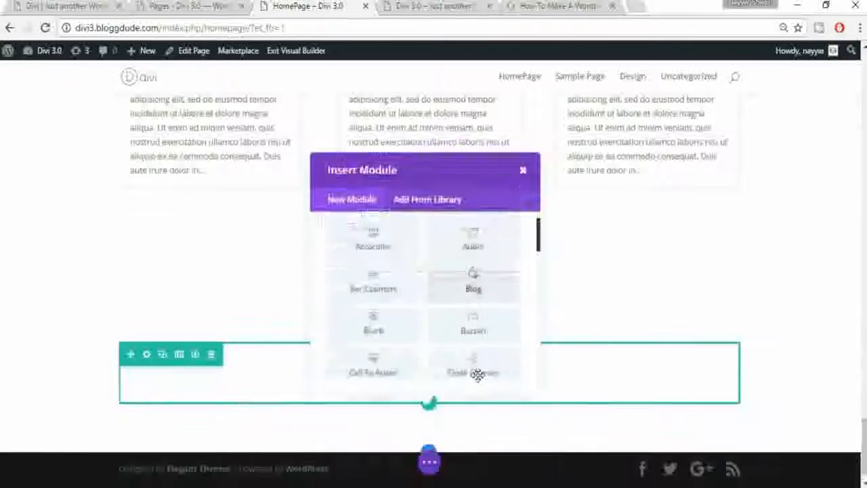
pyautogui.scroll(-3, 410, 306)
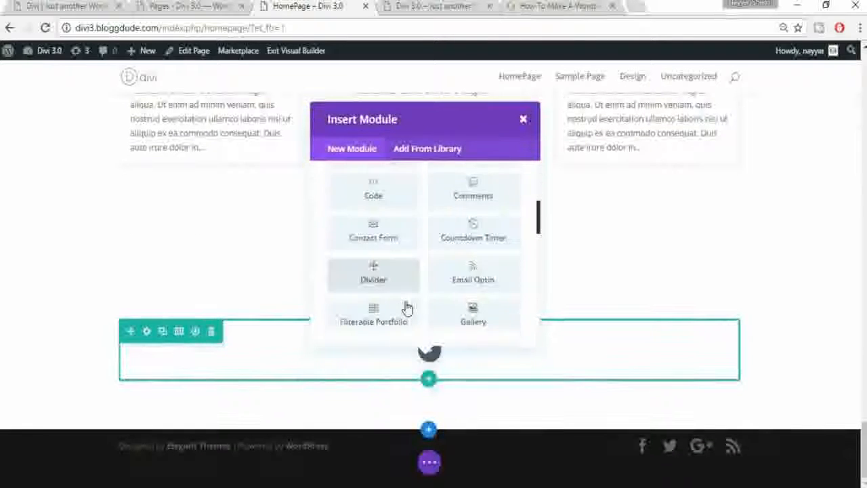
pyautogui.scroll(-2, 508, 275)
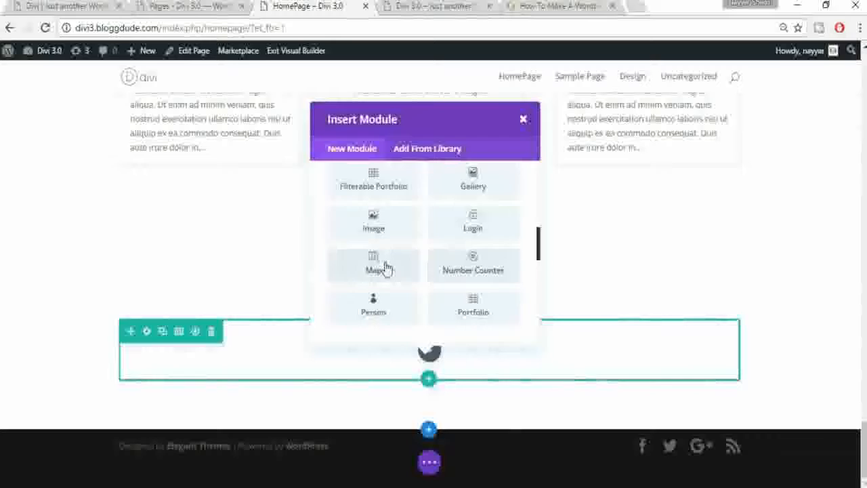
pyautogui.click(386, 266)
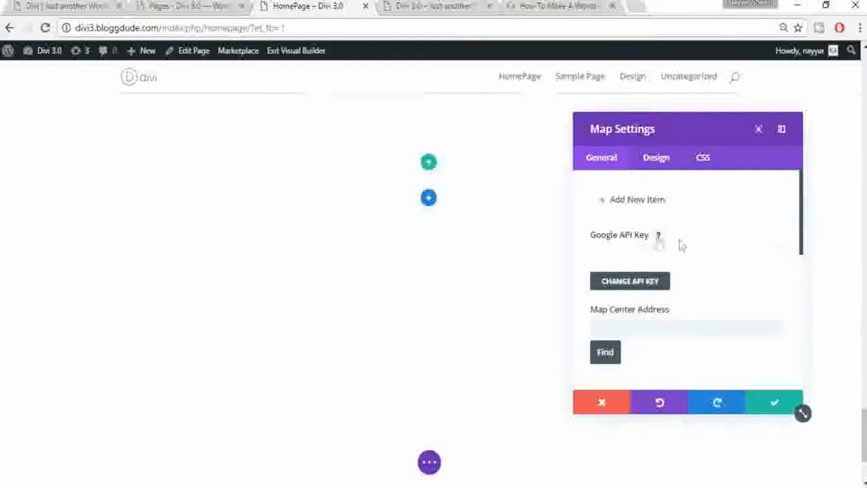
pyautogui.click(775, 405)
pyautogui.click(429, 463)
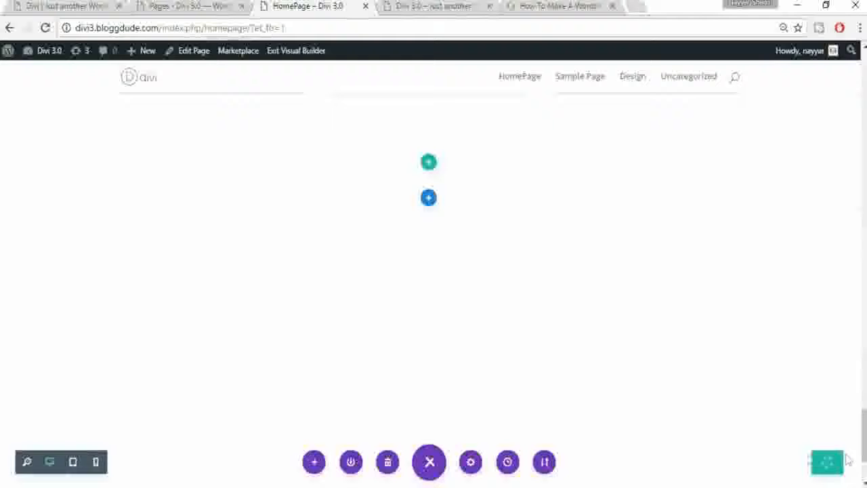
# Step: Open the Google API Console credentials list in a new tab, then return to the WordPress Pages tab
pyautogui.click(641, 6)
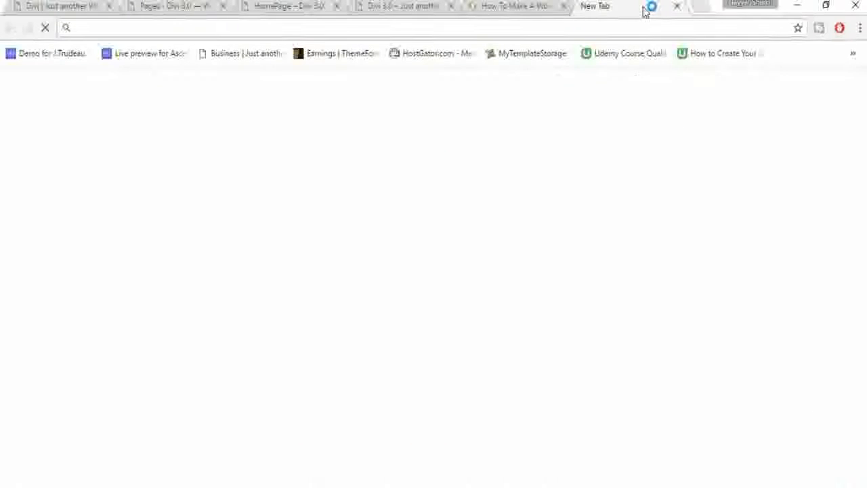
pyautogui.write('console.developers.google.com')
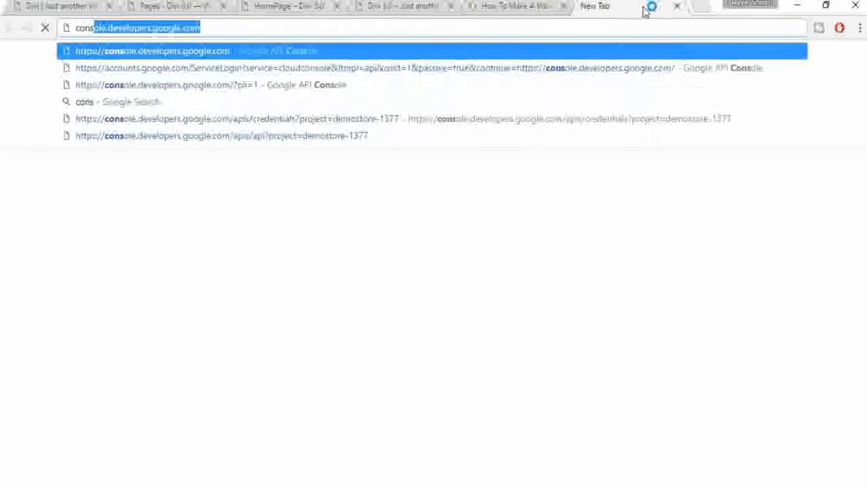
pyautogui.press('Return')
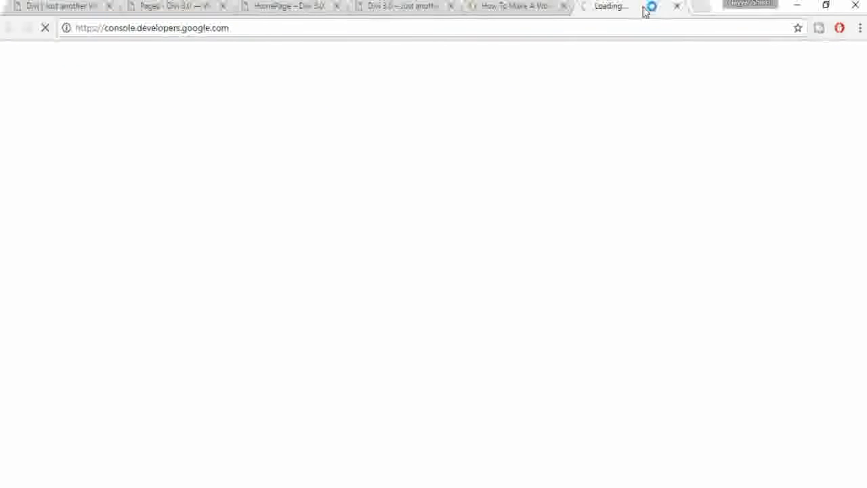
pyautogui.click(77, 192)
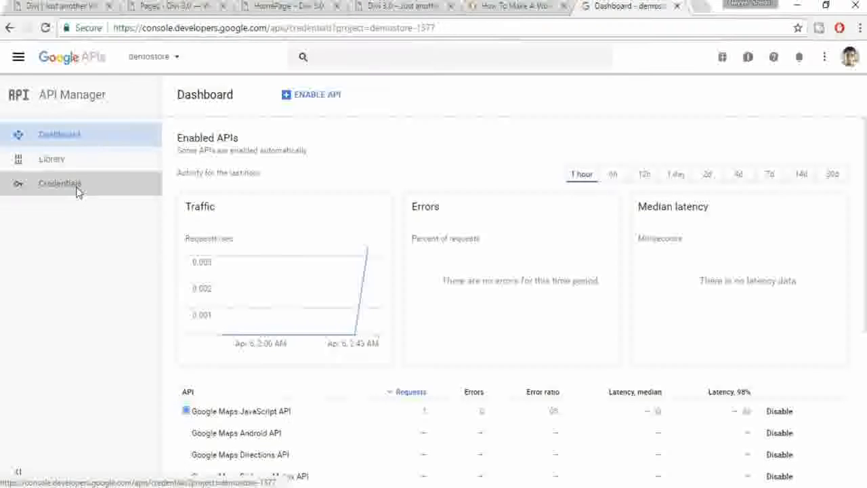
pyautogui.click(68, 188)
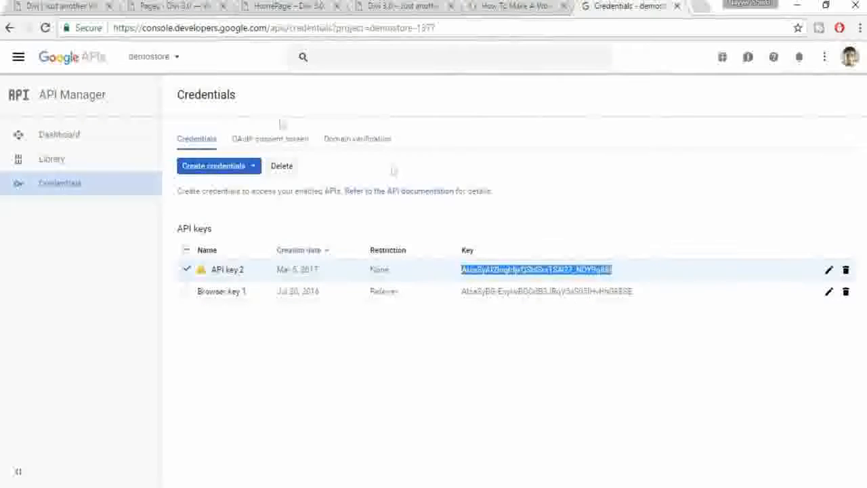
pyautogui.click(174, 6)
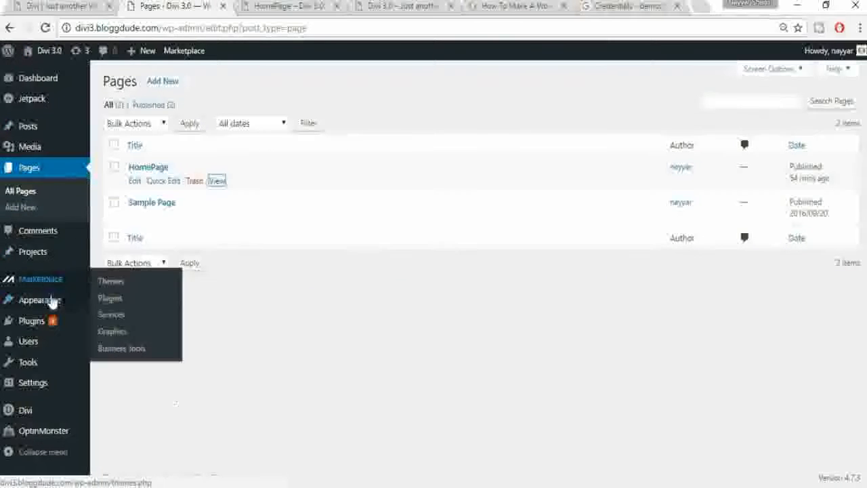
# Step: Open Divi Theme Options and copy the API key from the Credentials page
pyautogui.click(36, 420)
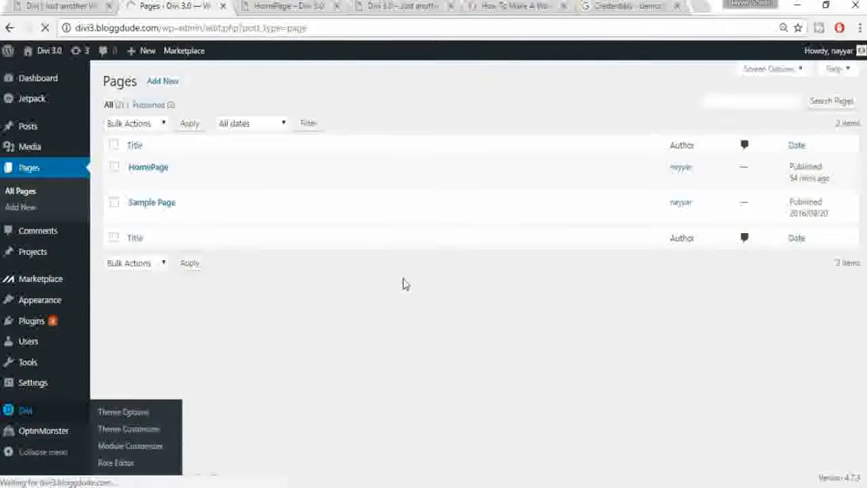
pyautogui.click(630, 12)
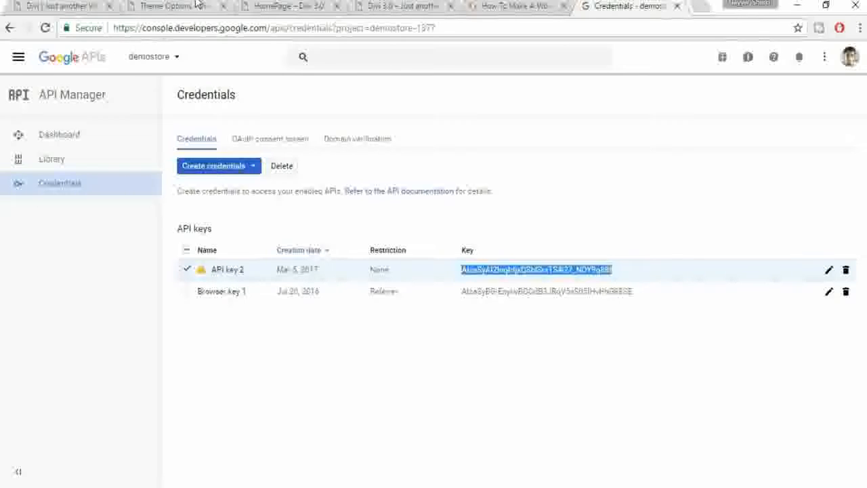
pyautogui.click(166, 5)
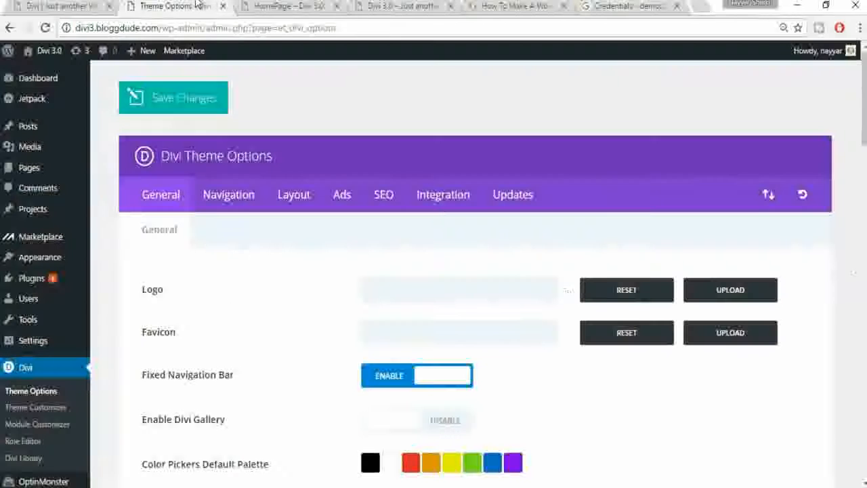
pyautogui.click(599, 6)
pyautogui.click(166, 5)
# Step: Paste the key into the Google API Key field and close the Theme Options tab
pyautogui.scroll(-5, 499, 295)
pyautogui.scroll(-1, 499, 299)
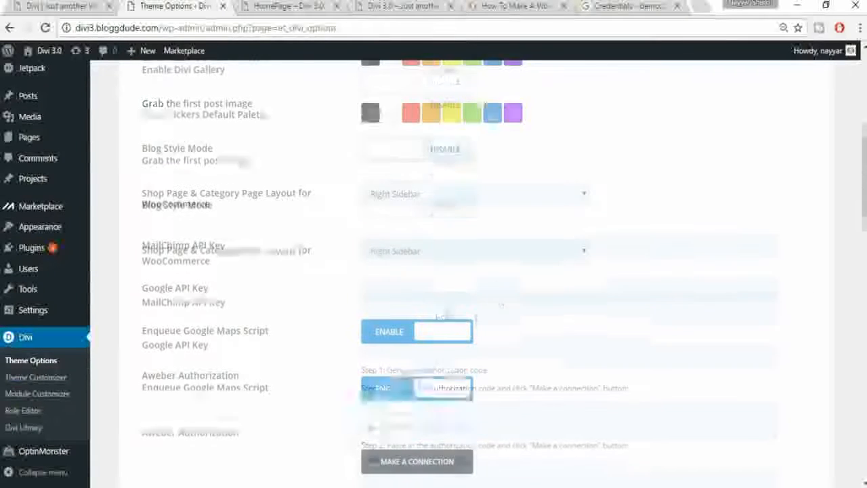
pyautogui.click(432, 291)
pyautogui.hotkey('ctrl', 'v')
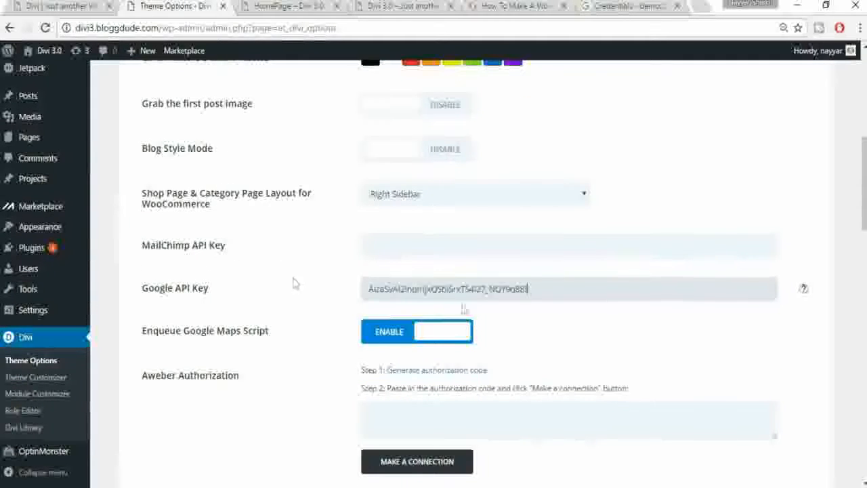
pyautogui.scroll(-6, 294, 285)
pyautogui.scroll(-12, 339, 416)
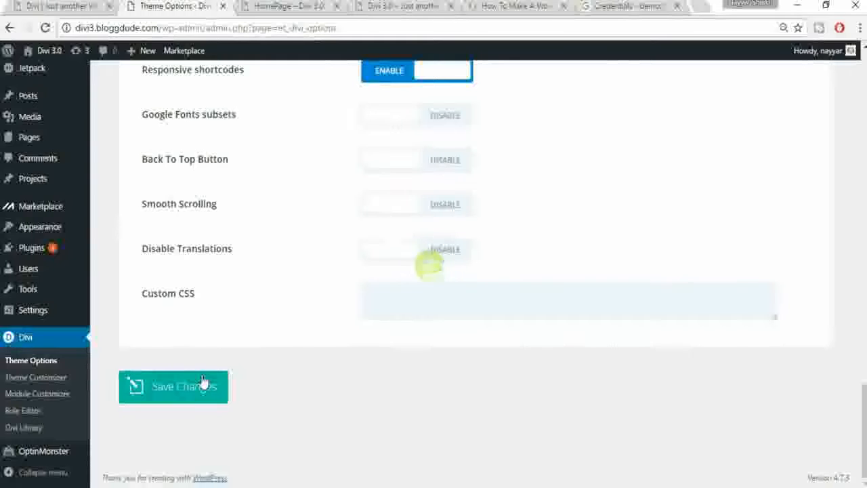
pyautogui.click(223, 6)
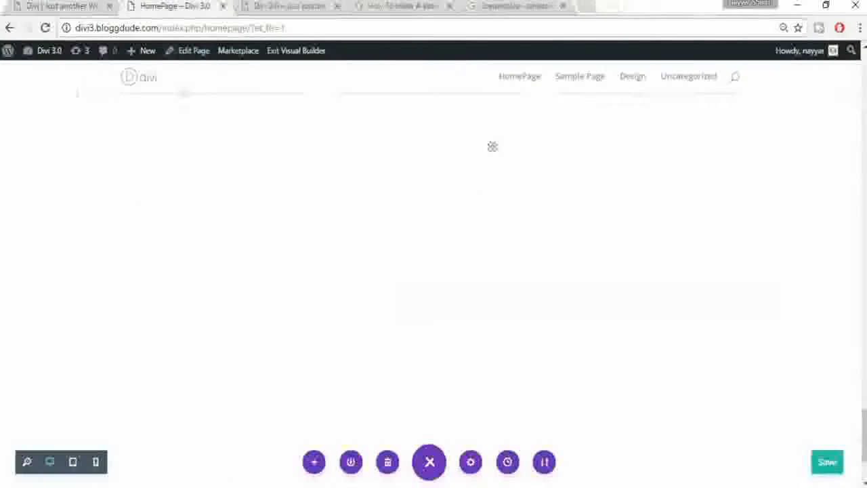
# Step: Reload the HomePage and scroll down to the grey map section above the footer
pyautogui.click(45, 28)
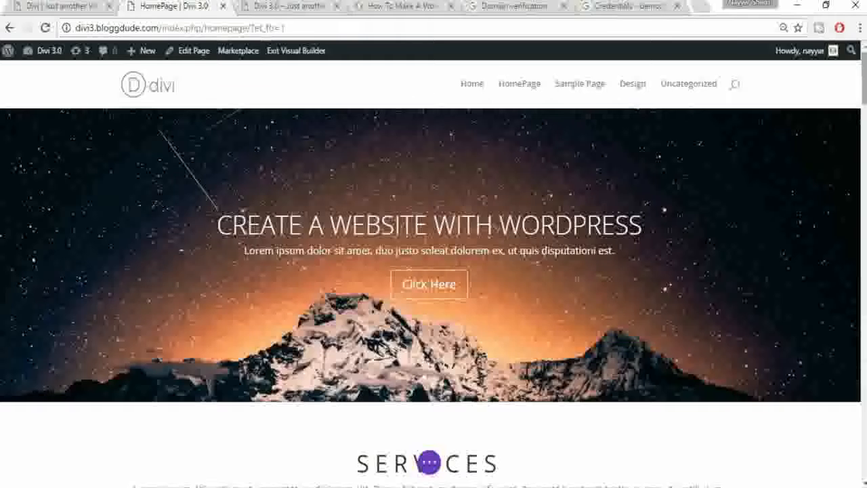
pyautogui.scroll(-15, 433, 271)
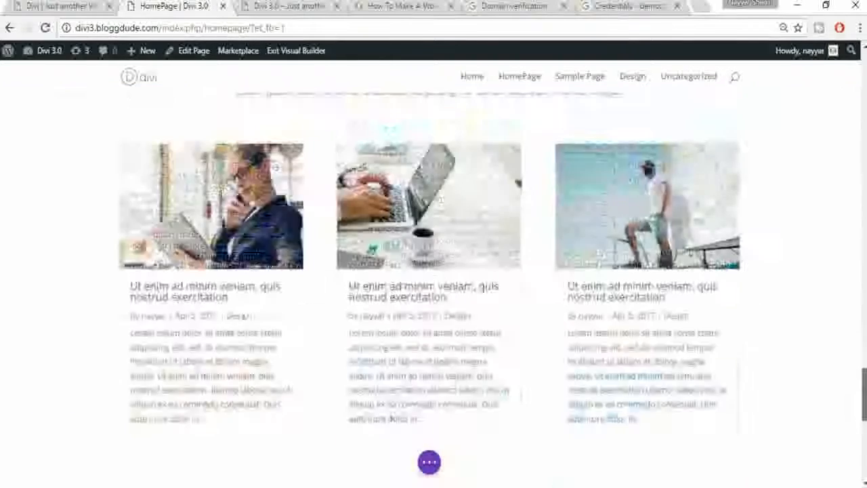
pyautogui.scroll(-8, 383, 217)
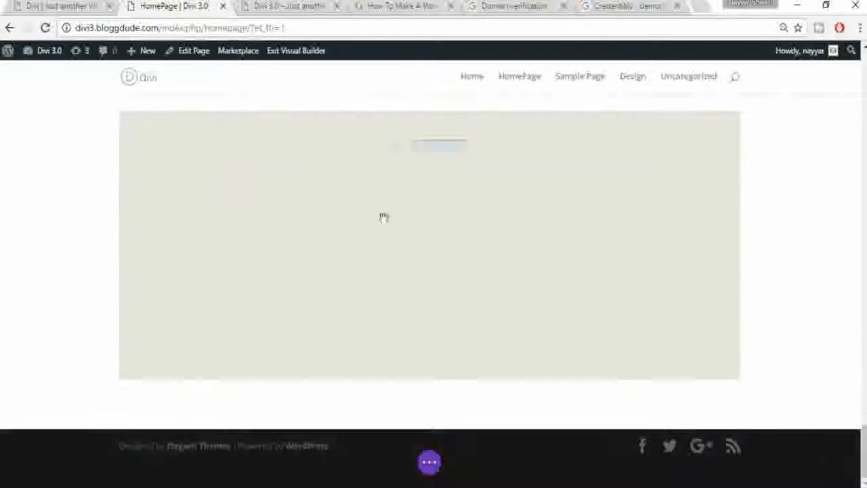
pyautogui.moveTo(411, 145)
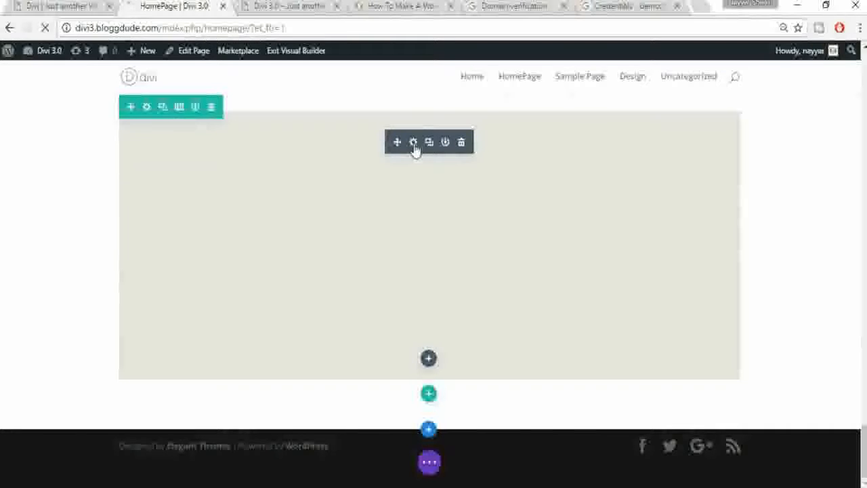
# Step: Add a BLOGGDUDE pin located at Mumbai, Maharashtra, India, with a short address description
pyautogui.click(413, 142)
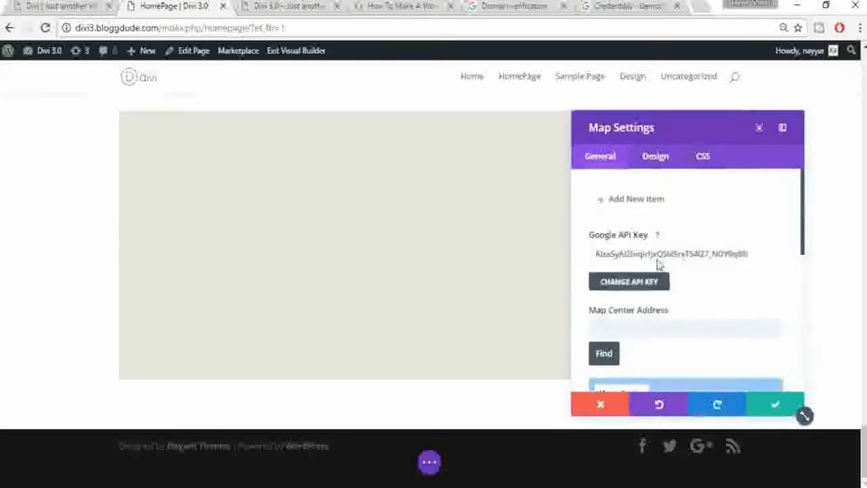
pyautogui.scroll(-1, 682, 246)
pyautogui.scroll(1, 671, 238)
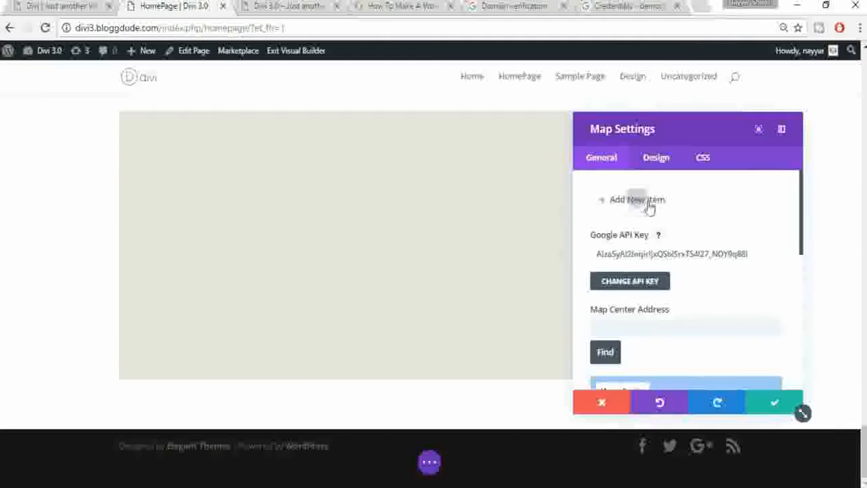
pyautogui.click(649, 208)
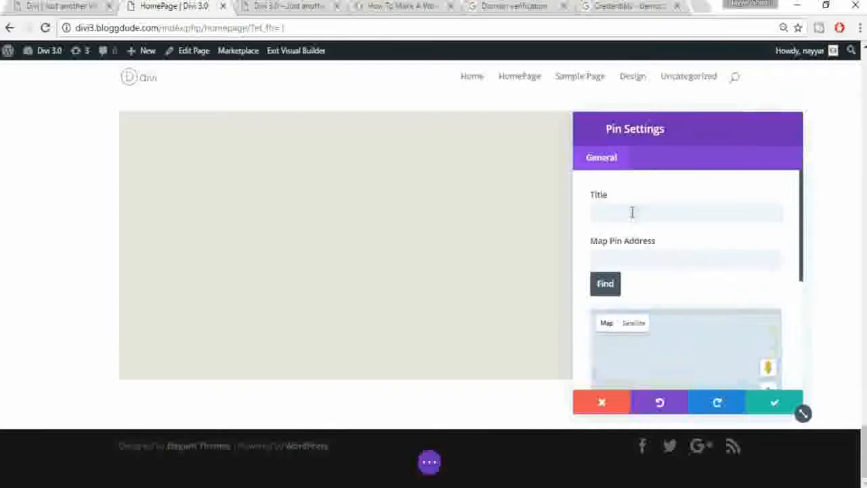
pyautogui.click(632, 212)
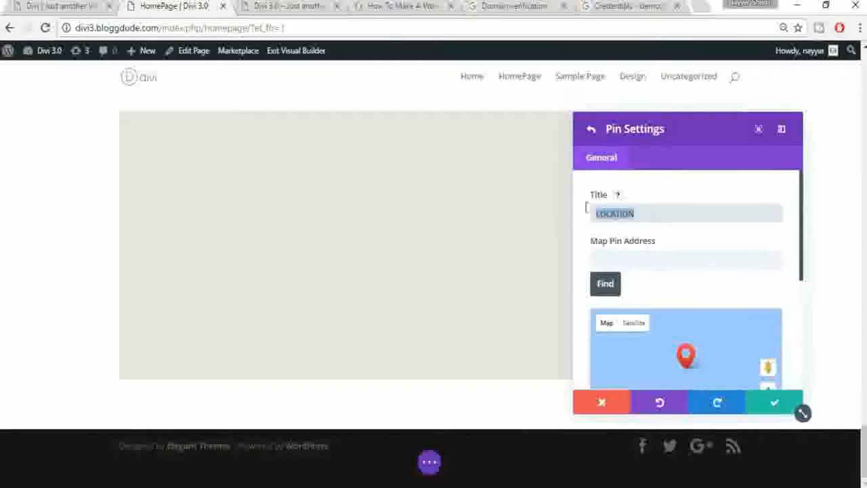
pyautogui.write('BLOGGDUDE')
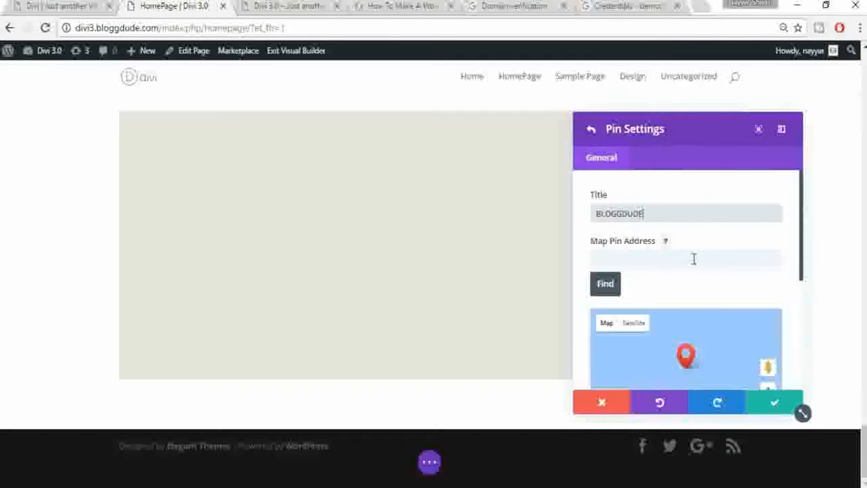
pyautogui.click(693, 259)
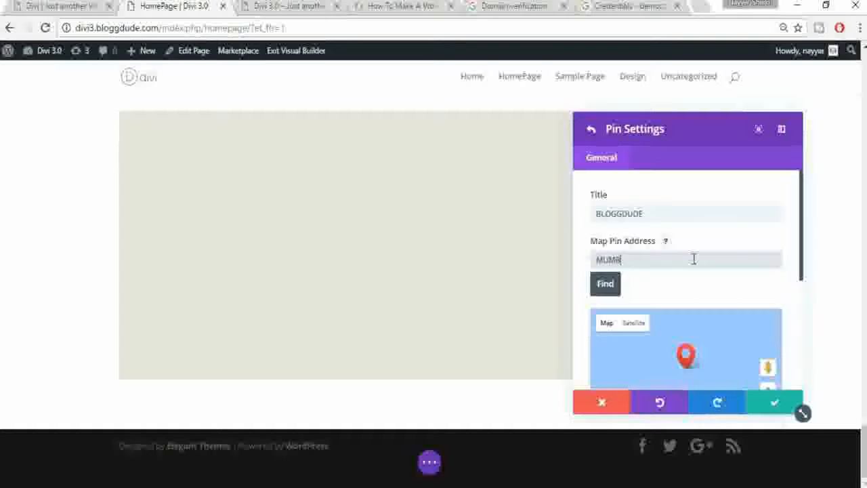
pyautogui.click(616, 288)
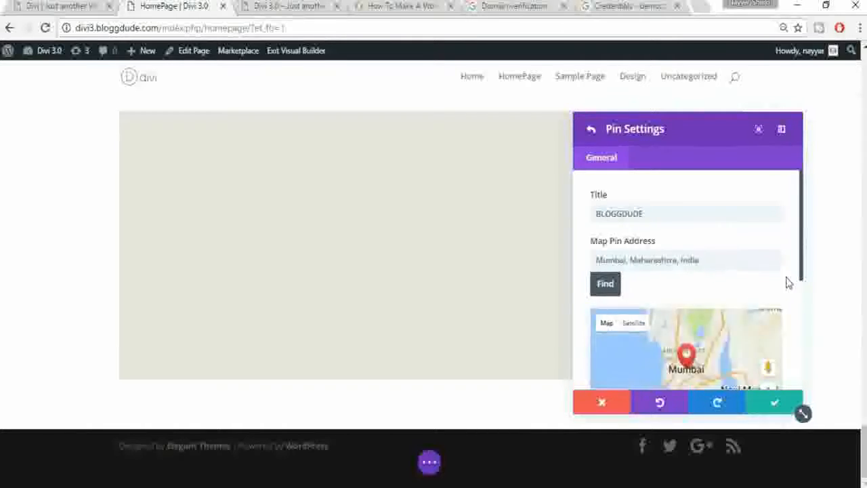
pyautogui.scroll(-5, 789, 287)
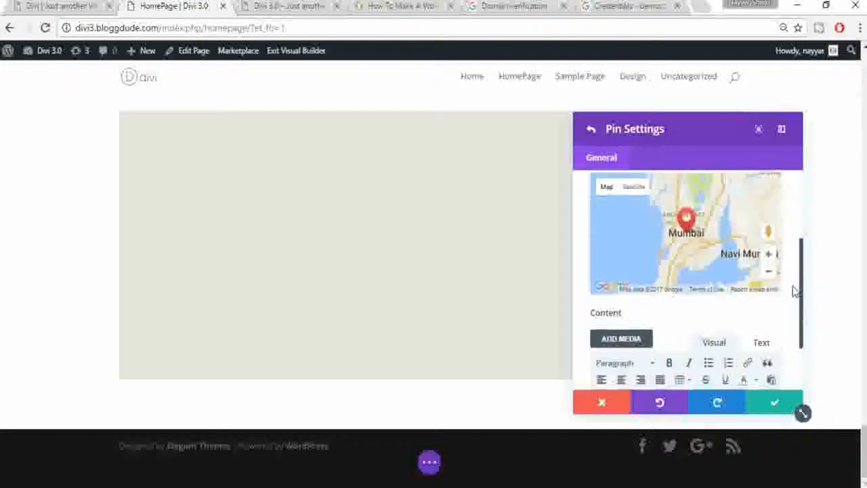
pyautogui.click(693, 348)
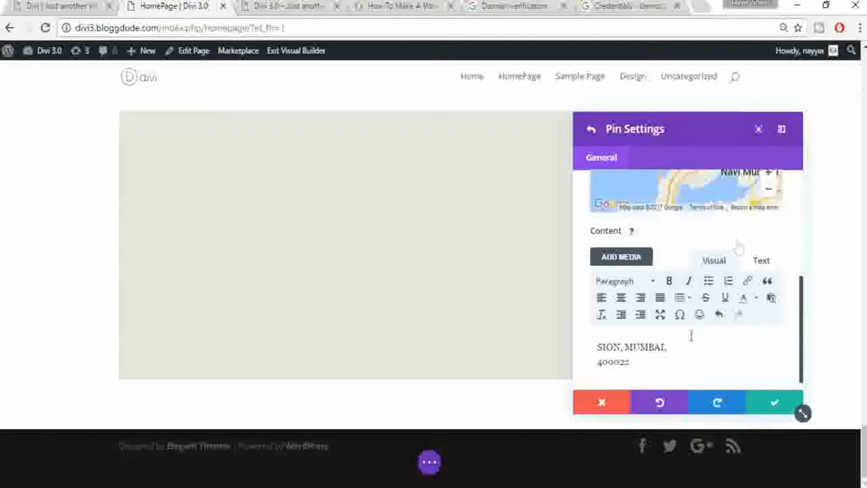
pyautogui.click(769, 406)
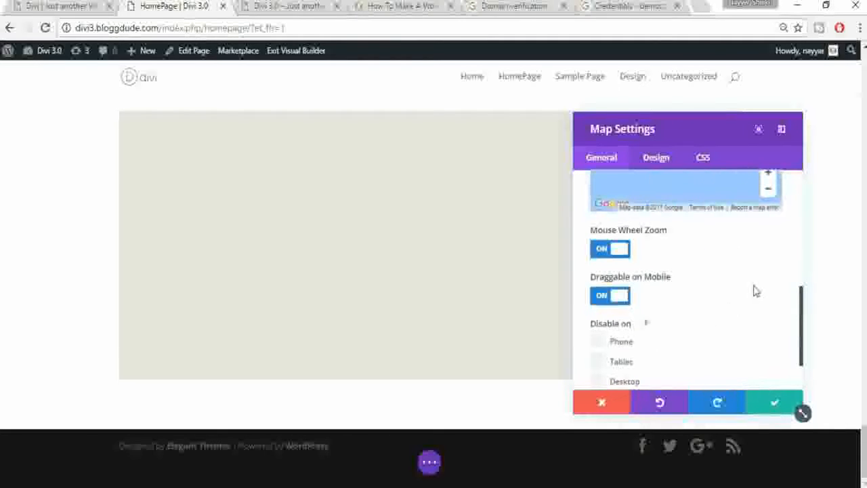
# Step: Centre the map on the address MUMBAI
pyautogui.scroll(1, 752, 292)
pyautogui.scroll(2, 697, 285)
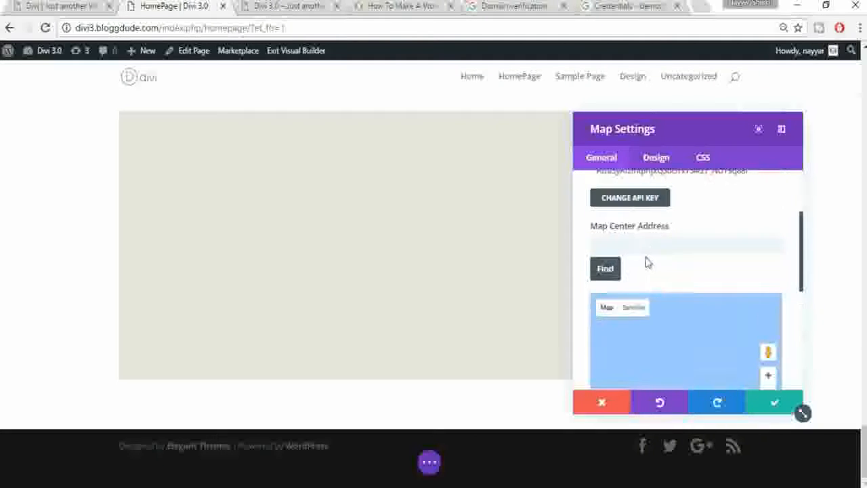
pyautogui.click(646, 250)
pyautogui.write('MU')
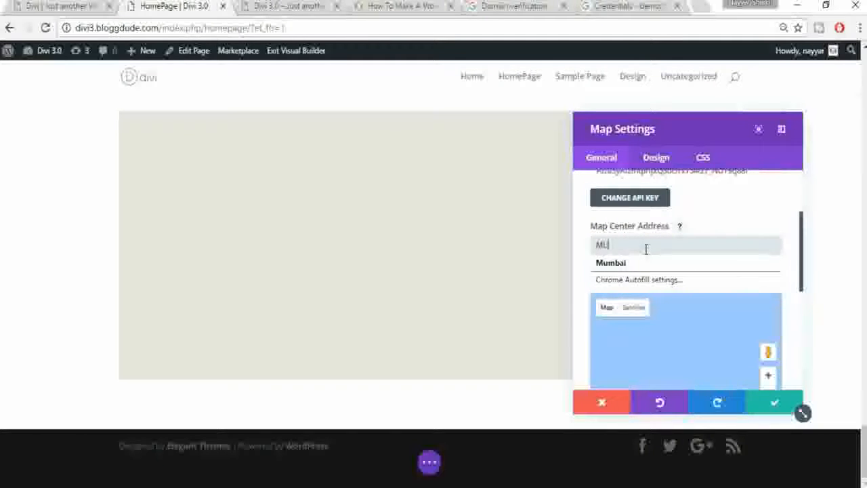
pyautogui.write('MBAI')
pyautogui.click(613, 279)
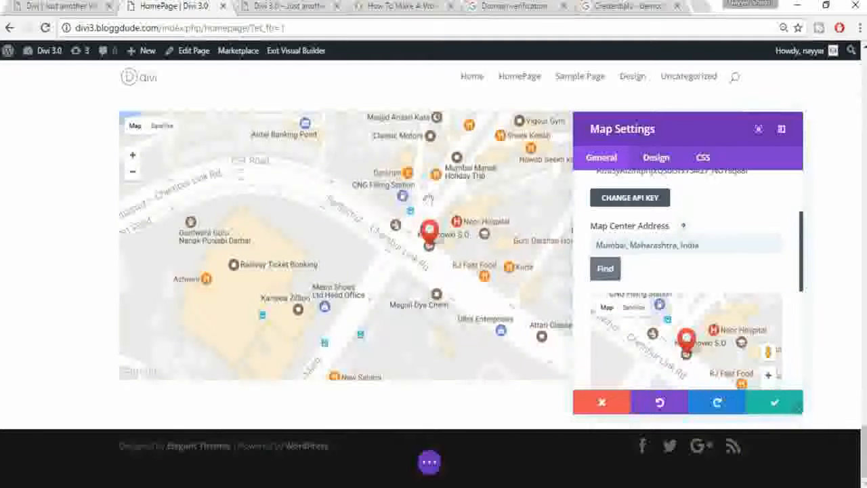
# Step: Turn off mouse wheel zooming and mobile dragging for the map
pyautogui.scroll(-2, 798, 327)
pyautogui.scroll(1, 799, 329)
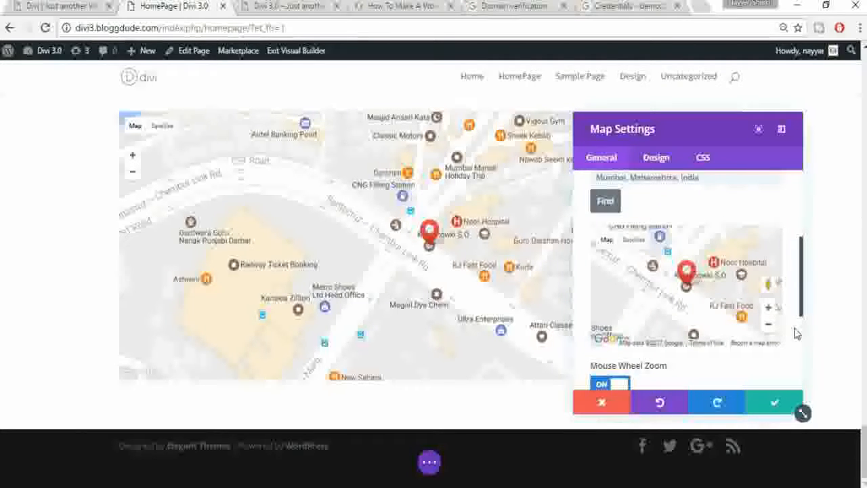
pyautogui.scroll(-1, 749, 374)
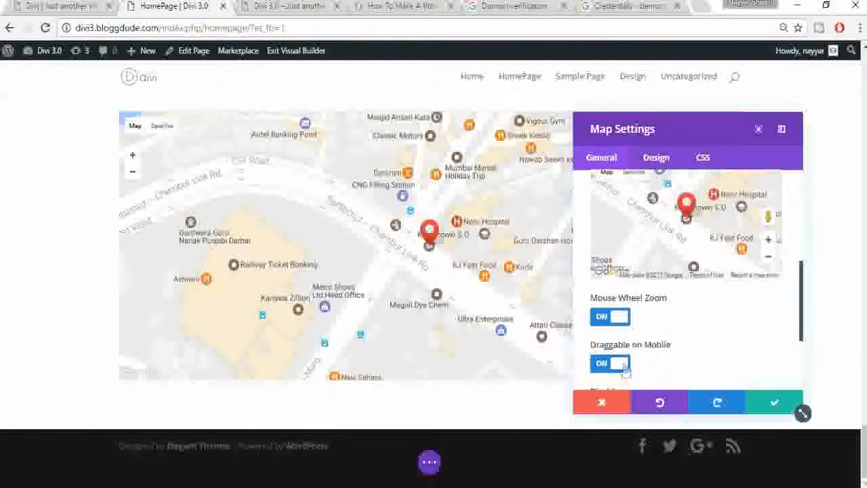
pyautogui.click(620, 317)
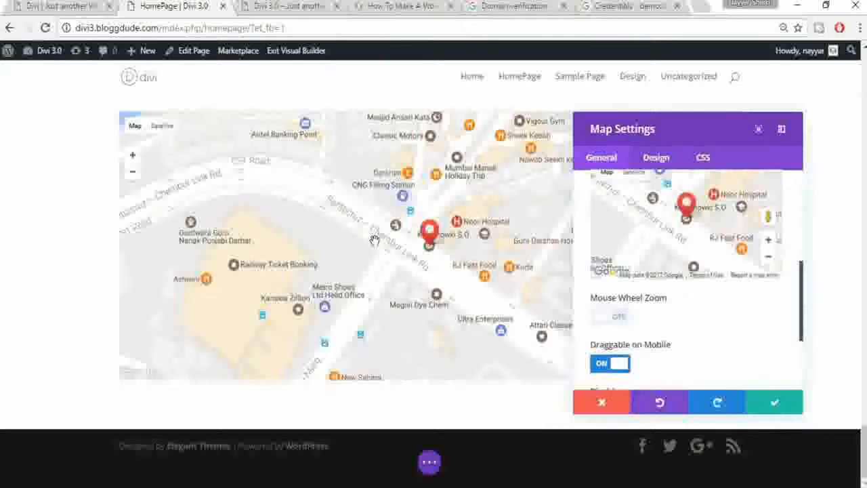
pyautogui.click(613, 364)
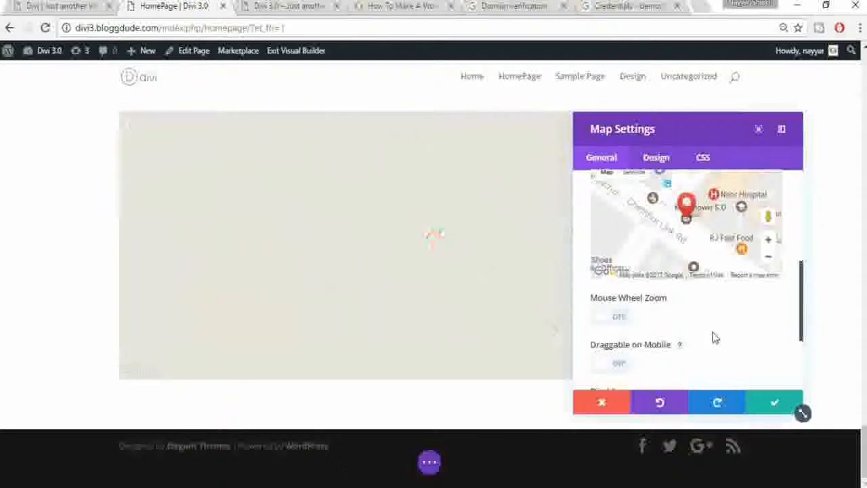
# Step: Zoom the map out three levels to a city view and save the settings
pyautogui.click(770, 259)
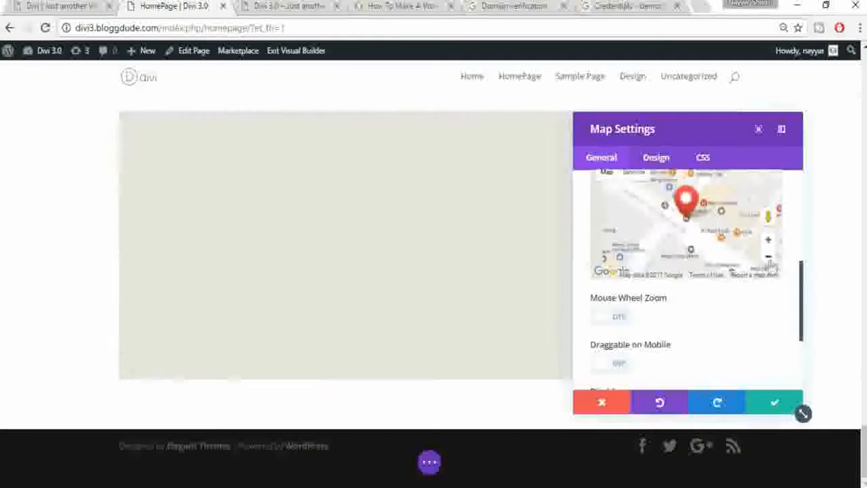
pyautogui.click(770, 260)
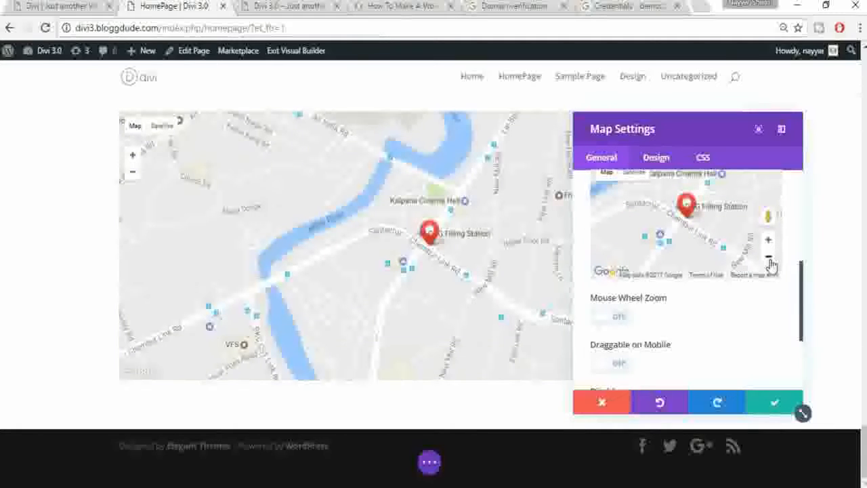
pyautogui.click(769, 260)
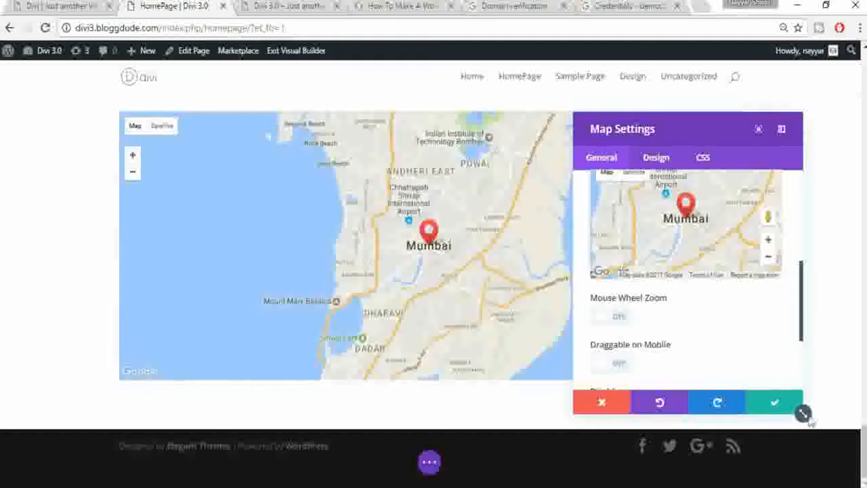
pyautogui.click(775, 405)
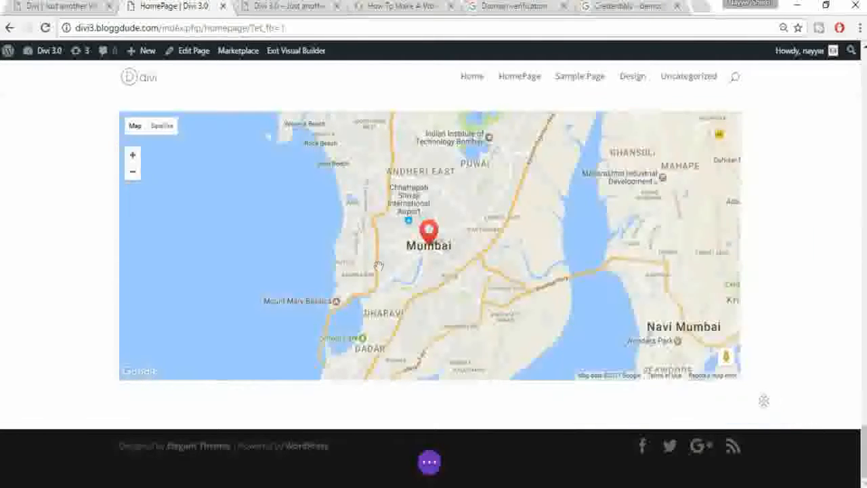
# Step: Make the map's row fullwidth with a custom gutter width of 0, and save the row settings
pyautogui.scroll(2, 75, 226)
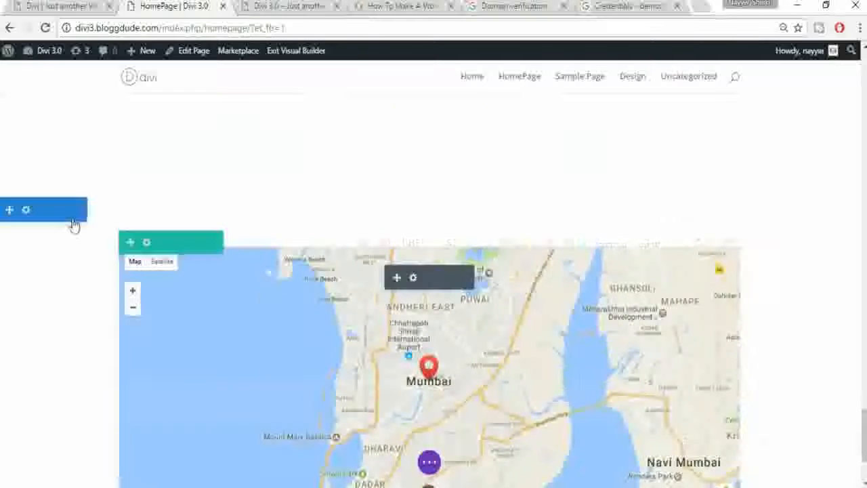
pyautogui.click(147, 244)
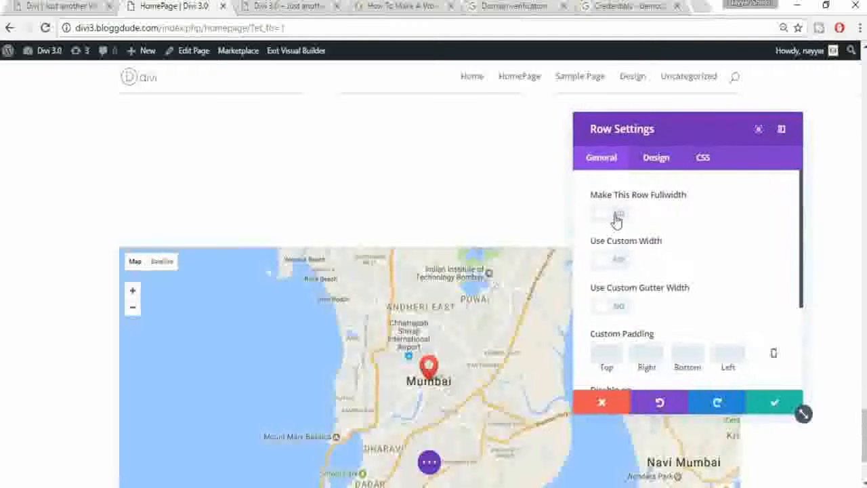
pyautogui.click(616, 216)
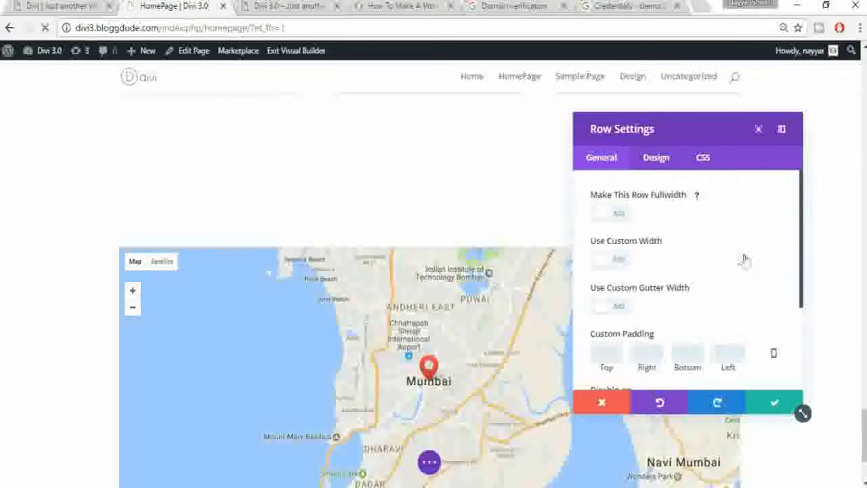
pyautogui.scroll(-2, 745, 261)
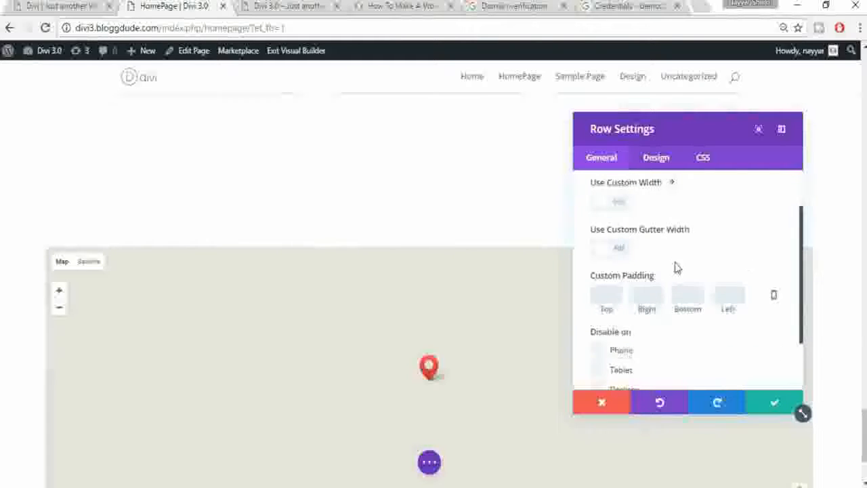
pyautogui.click(623, 242)
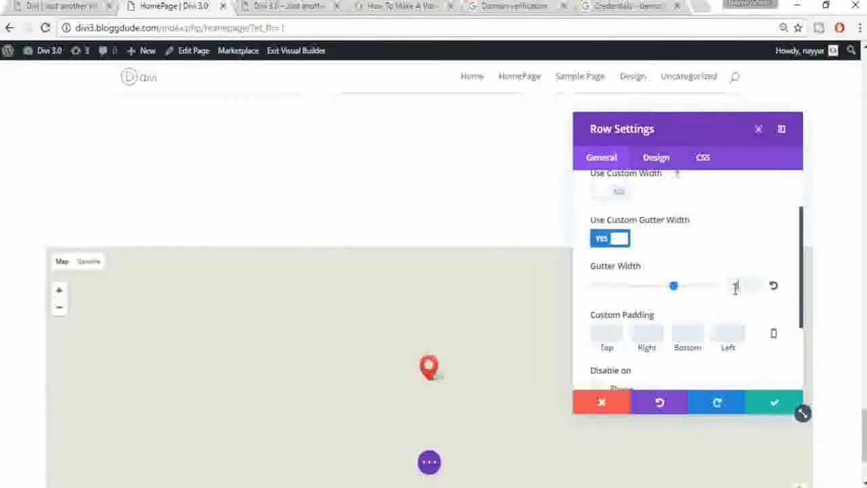
pyautogui.write('0')
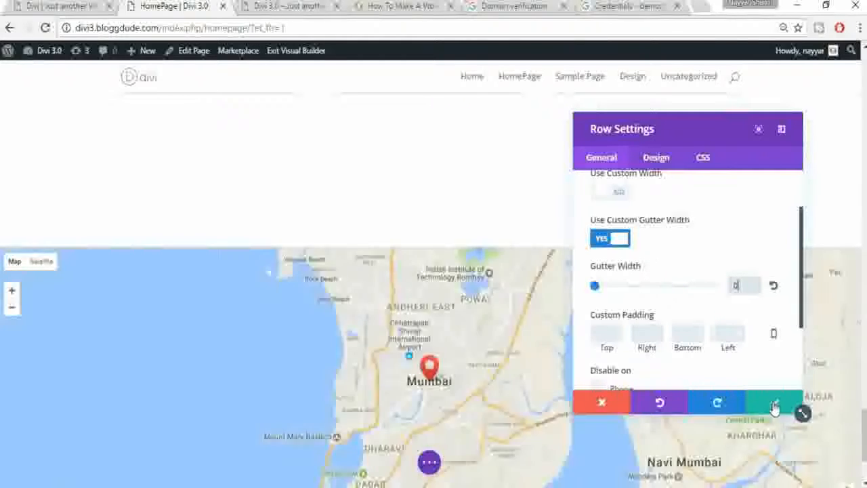
pyautogui.click(775, 406)
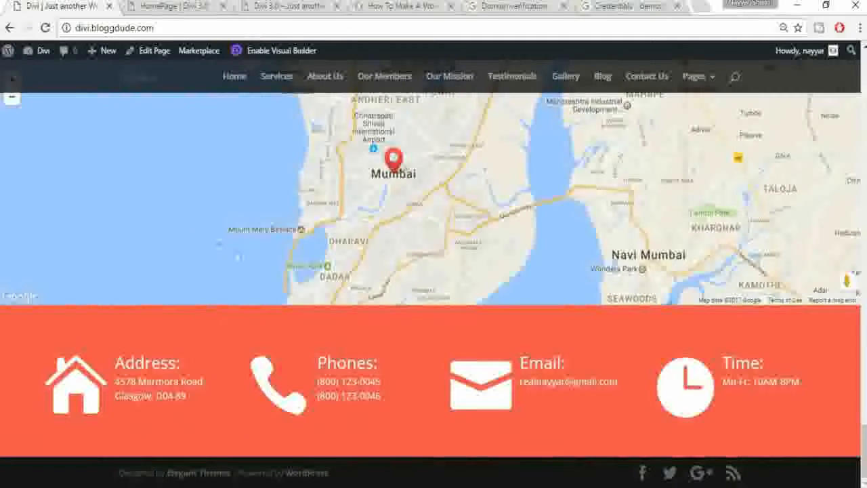
pyautogui.click(192, 5)
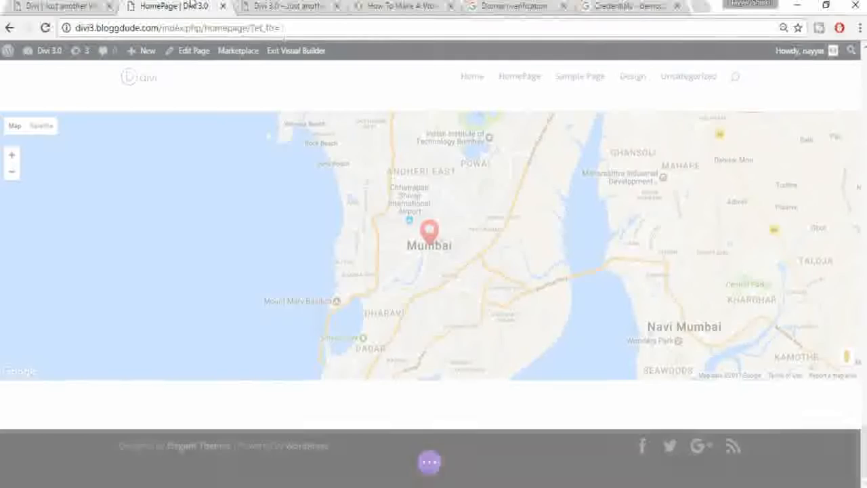
# Step: Add a regular section below the map with a four-column row and a Blurb module in column one
pyautogui.moveTo(429, 428)
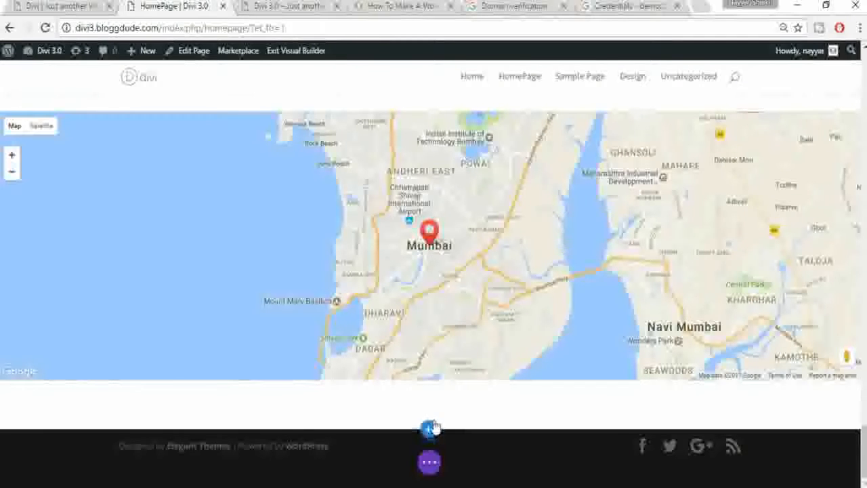
pyautogui.click(429, 430)
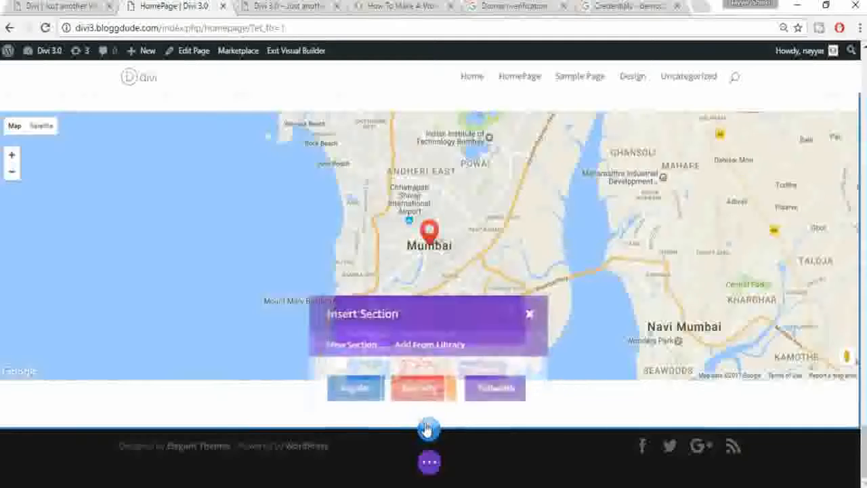
pyautogui.click(357, 395)
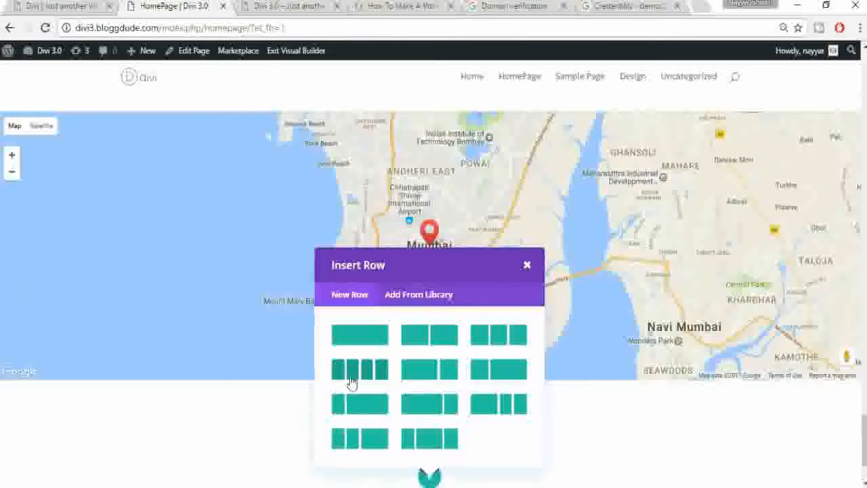
pyautogui.click(351, 383)
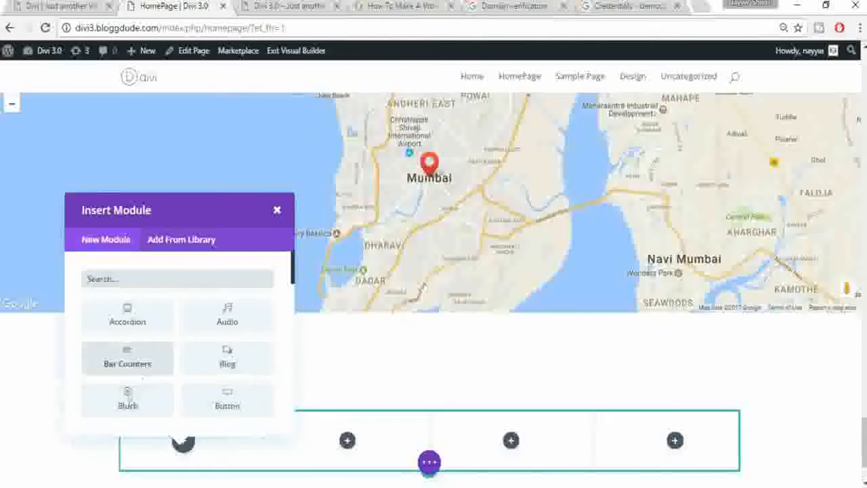
pyautogui.click(138, 401)
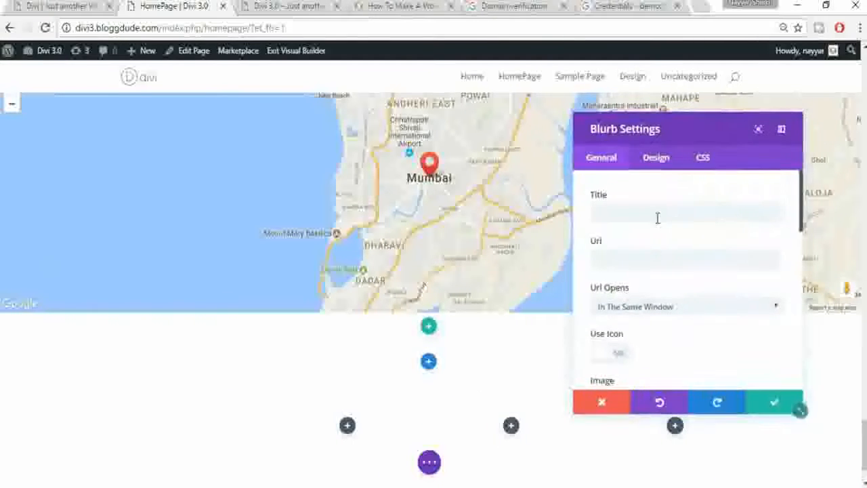
pyautogui.click(656, 215)
# Step: Copy 'Address:' from the reference site and paste it as the blurb title
pyautogui.click(41, 6)
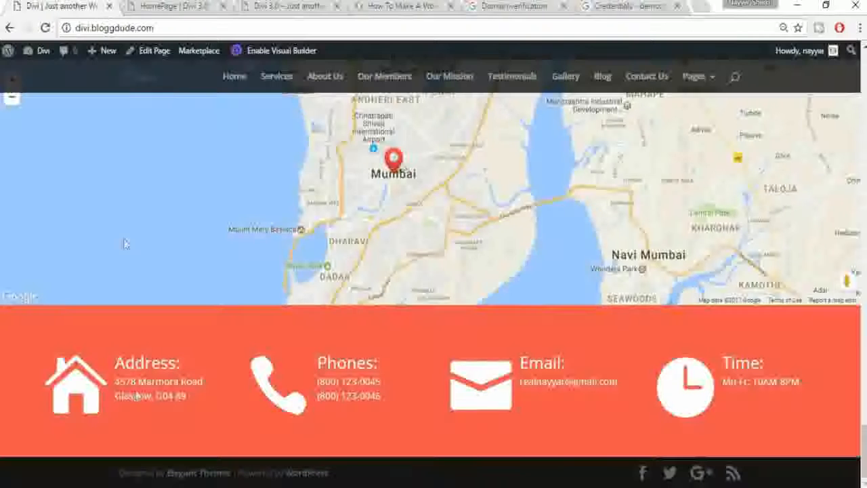
pyautogui.moveTo(187, 365); pyautogui.dragTo(115, 364)
pyautogui.hotkey('ctrl', 'c')
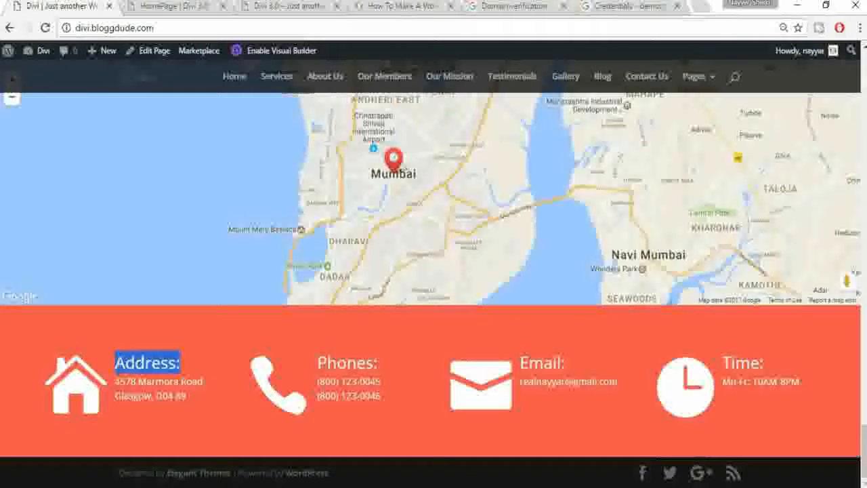
pyautogui.click(173, 6)
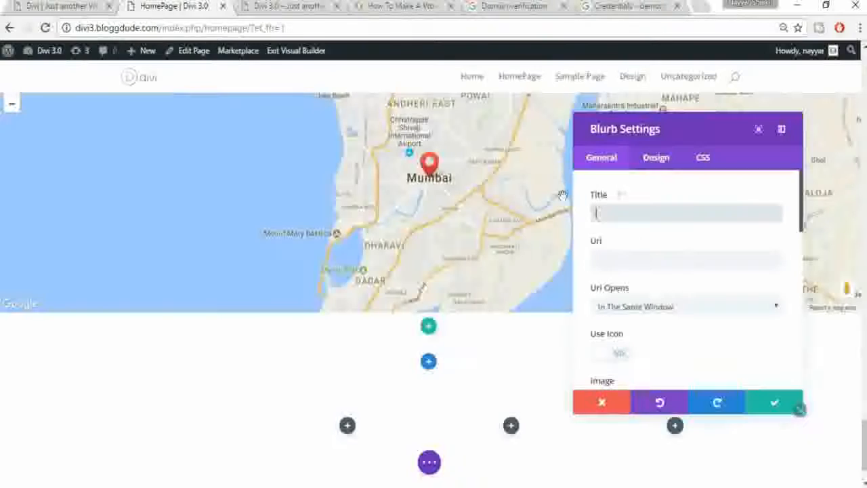
pyautogui.hotkey('ctrl', 'v')
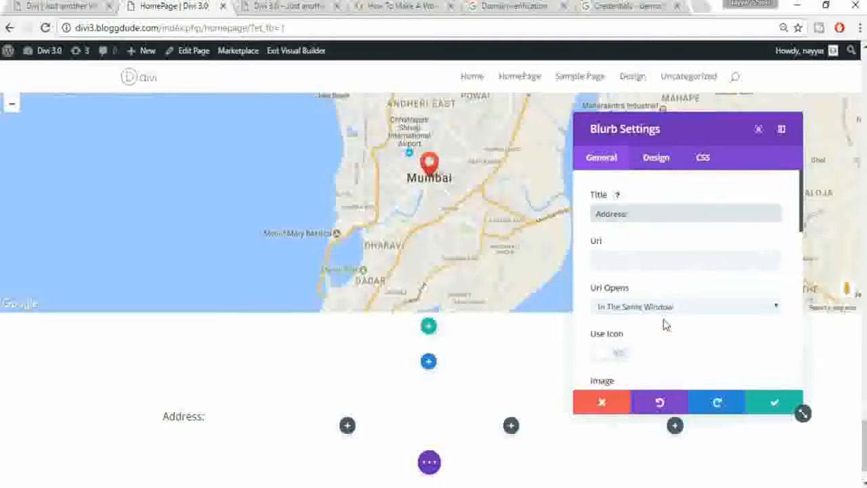
pyautogui.scroll(-2, 664, 325)
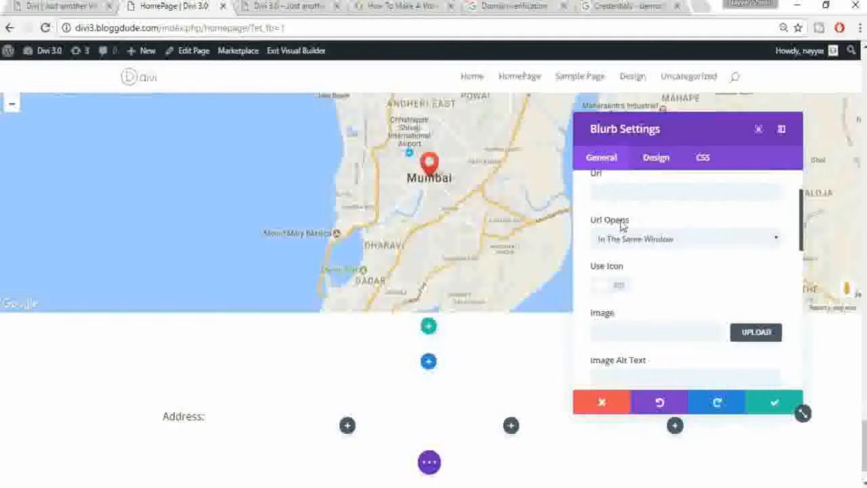
# Step: Turn on Use Icon and choose the map-pin icon for the blurb
pyautogui.click(622, 290)
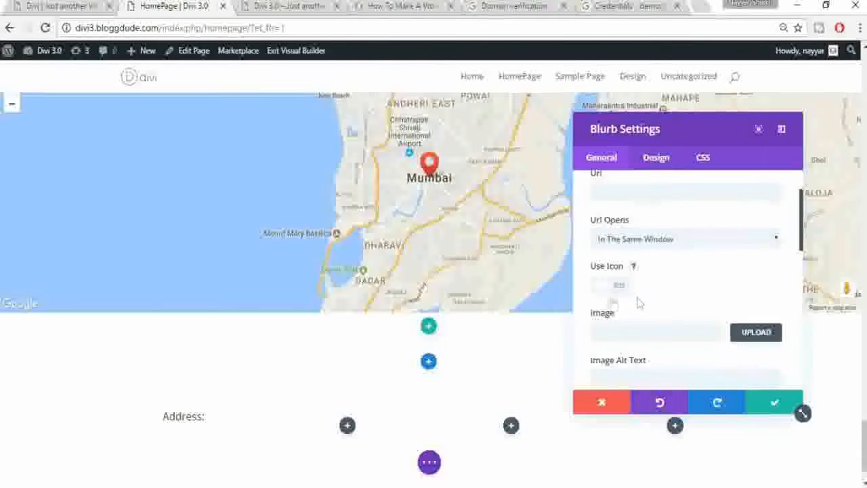
pyautogui.scroll(-1, 777, 277)
pyautogui.scroll(-1, 777, 278)
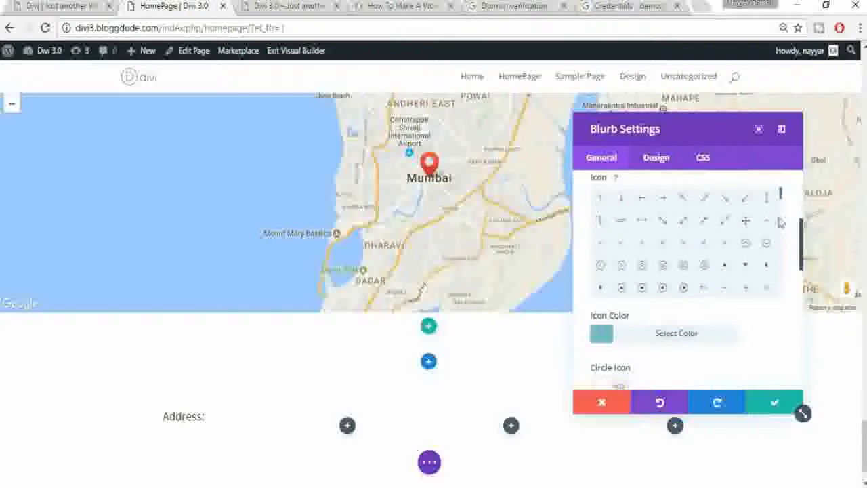
pyautogui.moveTo(780, 198); pyautogui.dragTo(782, 232)
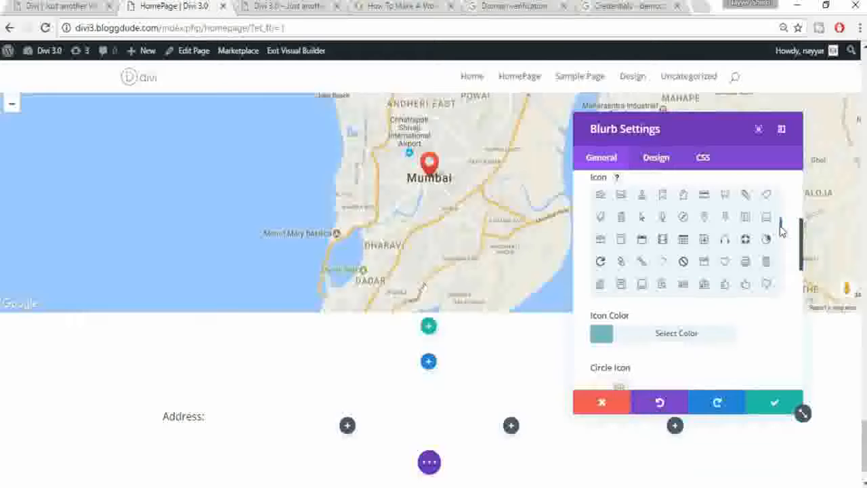
pyautogui.click(704, 218)
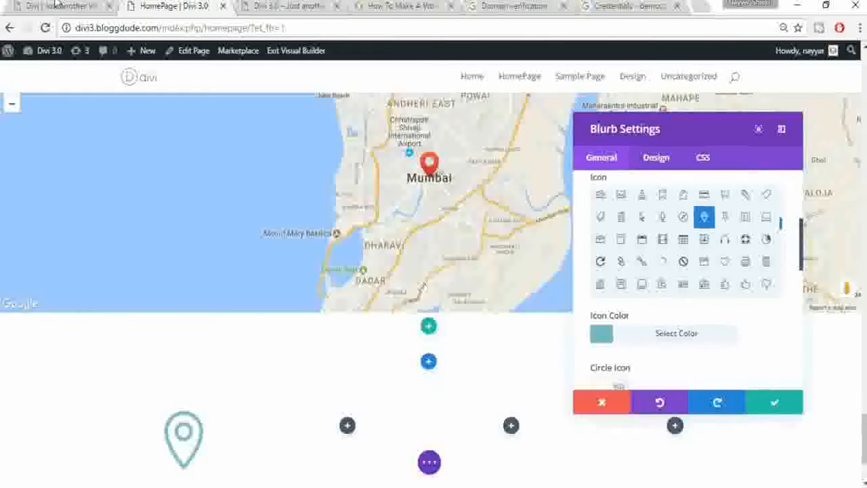
# Step: Set the blurb's icon colour to white (#ffffff) and save the blurb
pyautogui.click(58, 5)
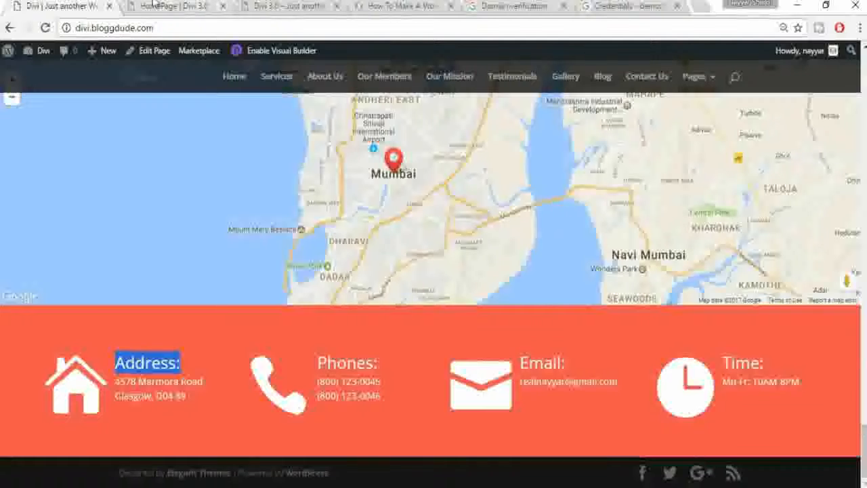
pyautogui.click(155, 5)
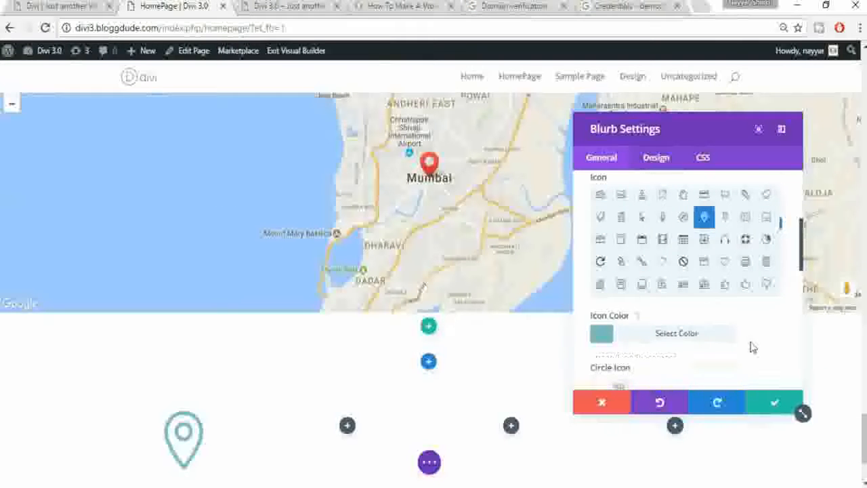
pyautogui.scroll(-2, 752, 347)
pyautogui.click(19, 5)
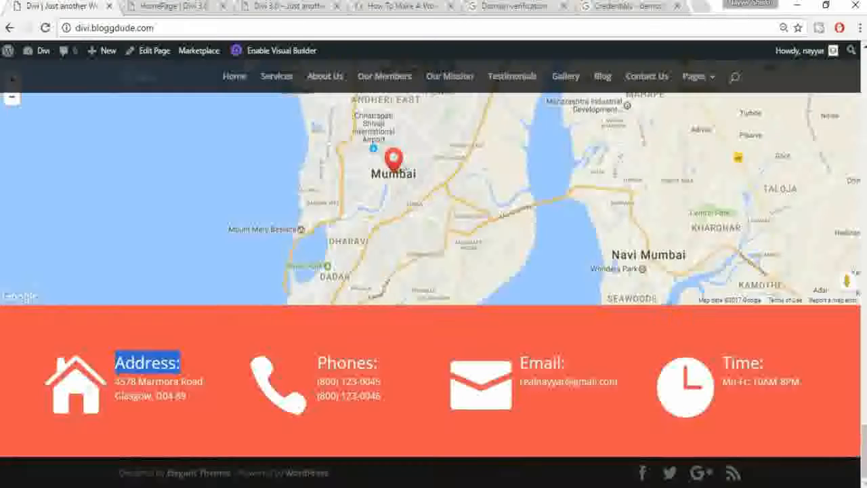
pyautogui.click(144, 5)
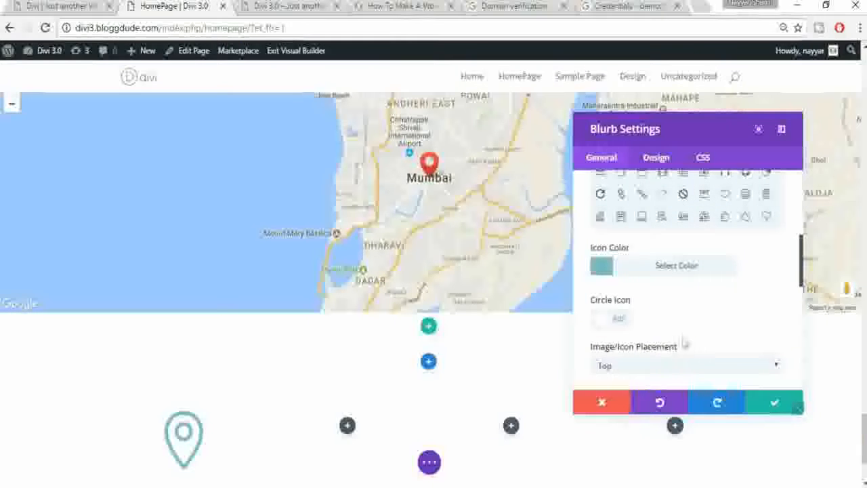
pyautogui.click(682, 271)
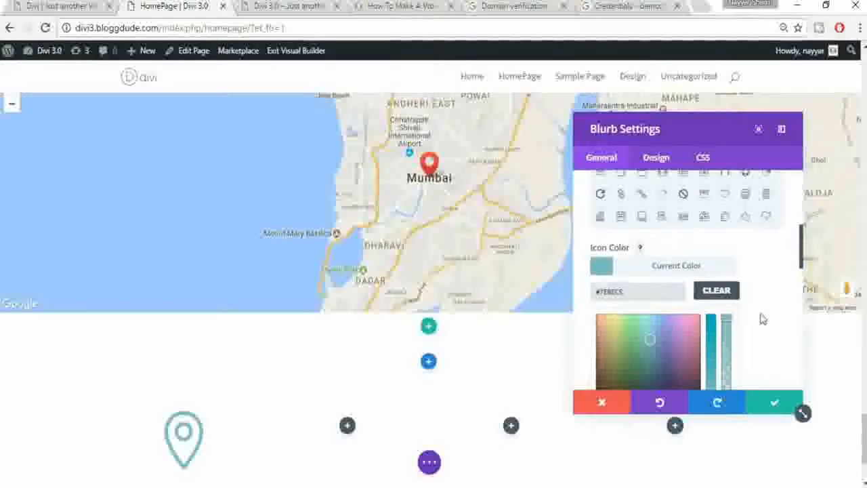
pyautogui.scroll(-1, 759, 318)
pyautogui.click(615, 366)
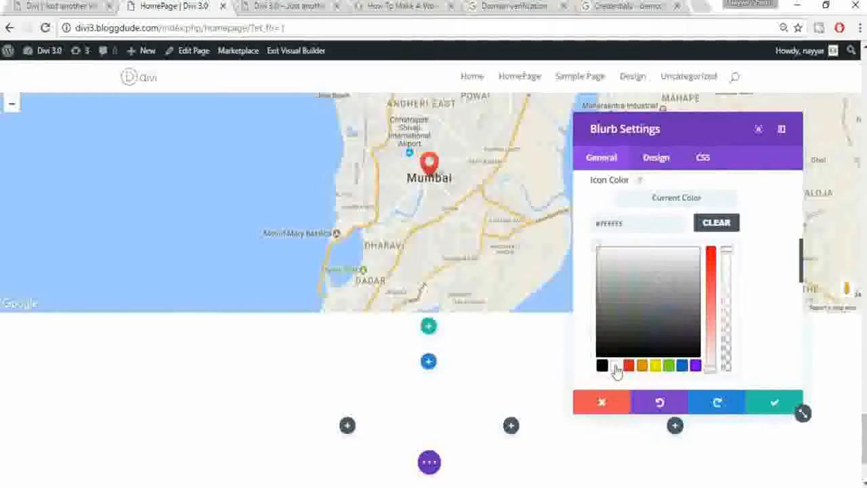
pyautogui.click(774, 405)
pyautogui.scroll(-2, 169, 413)
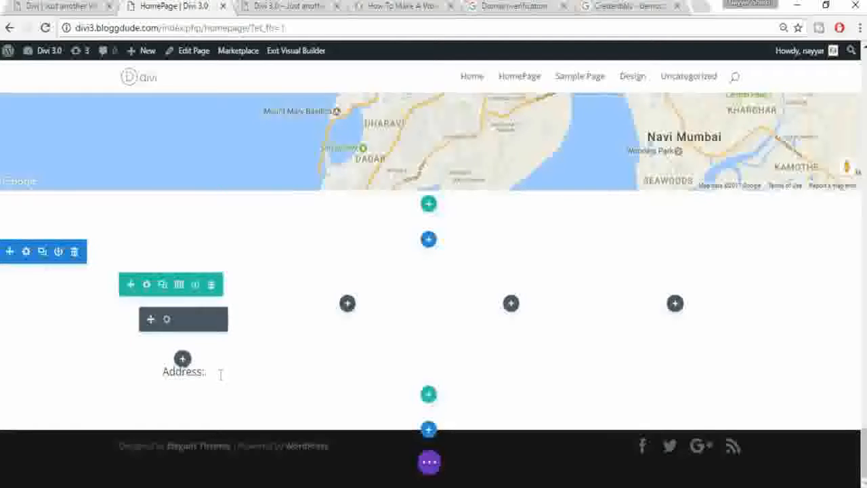
# Step: Give the contact section below the map an orange-red background colour and save it
pyautogui.click(43, 8)
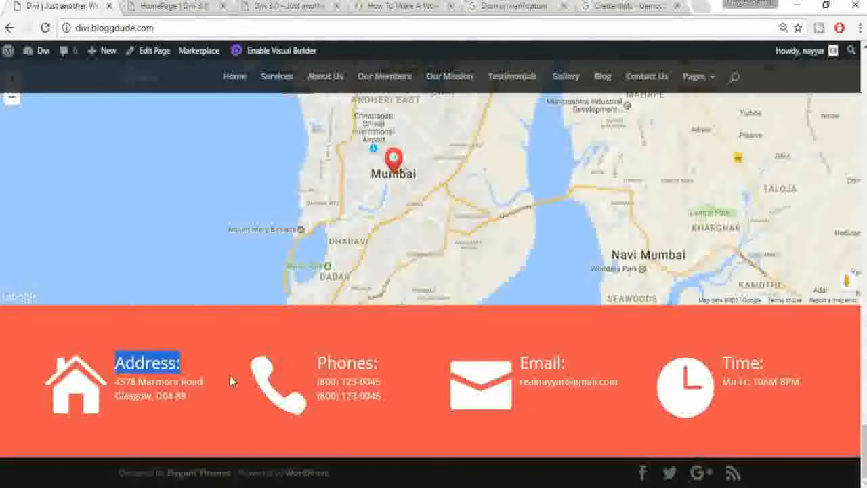
pyautogui.hotkey('ctrl', 'Tab')
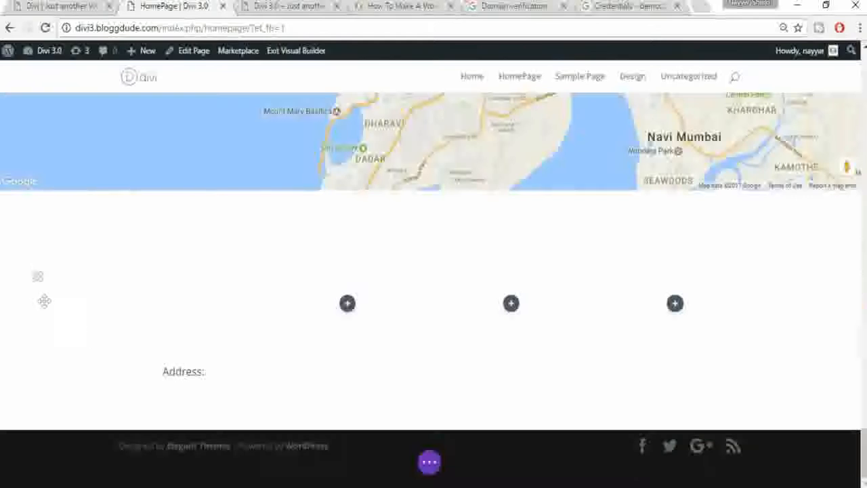
pyautogui.moveTo(54, 275)
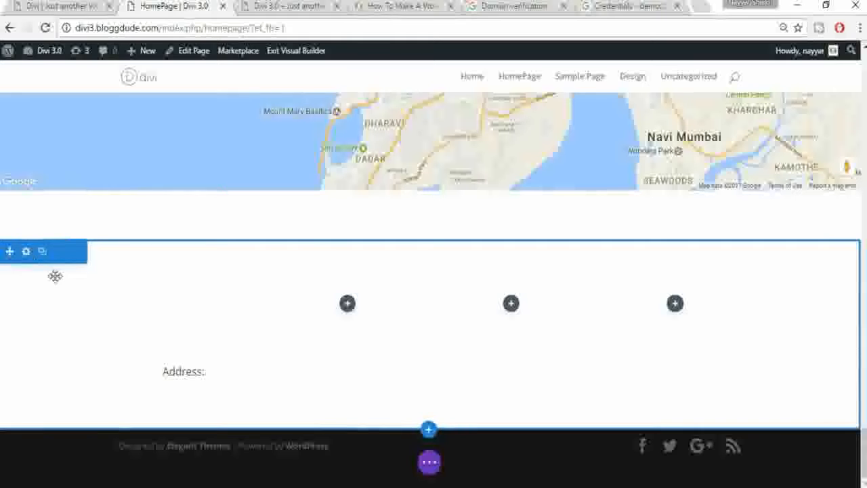
pyautogui.click(27, 252)
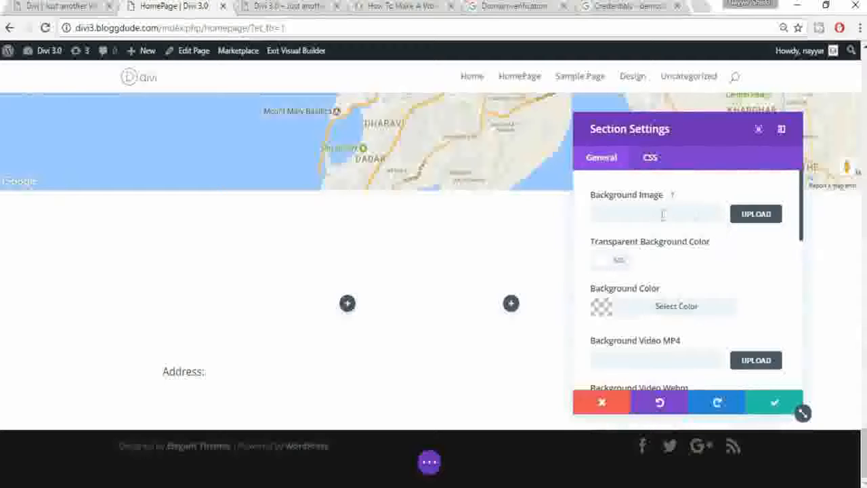
pyautogui.click(668, 309)
pyautogui.scroll(-2, 768, 302)
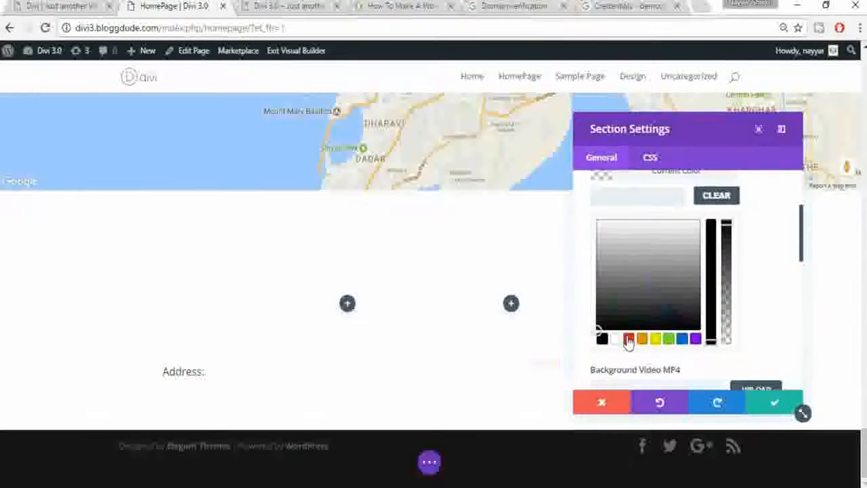
pyautogui.click(629, 340)
pyautogui.moveTo(710, 239); pyautogui.dragTo(711, 264)
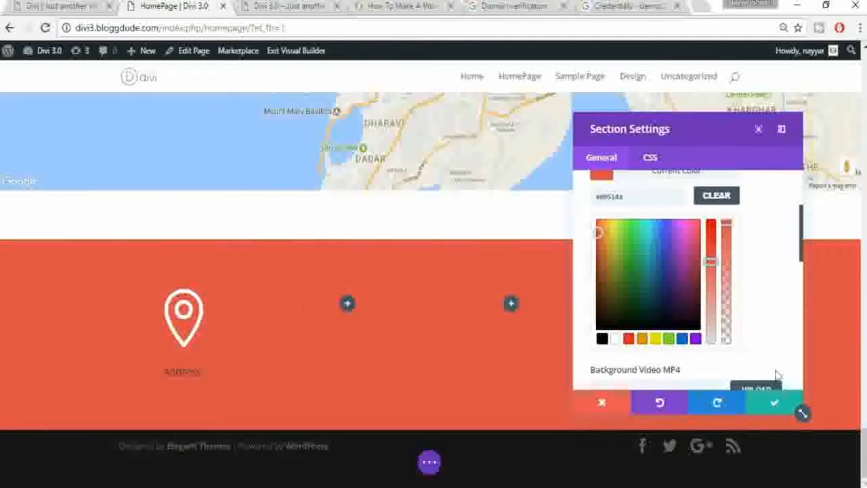
pyautogui.click(773, 407)
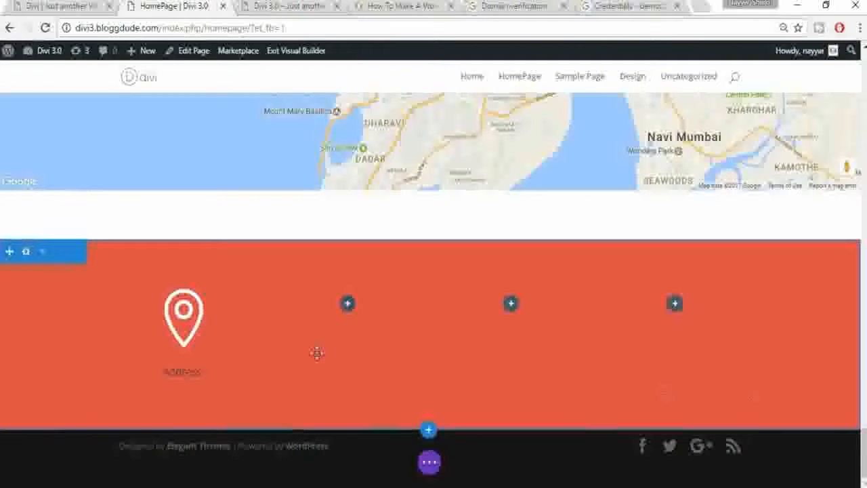
pyautogui.moveTo(184, 316)
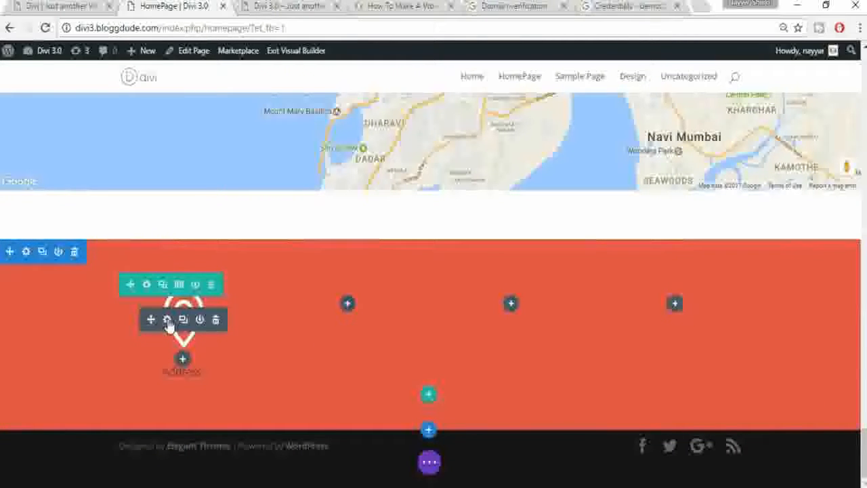
# Step: Set the Address blurb's Image/Icon Placement to Left
pyautogui.click(168, 321)
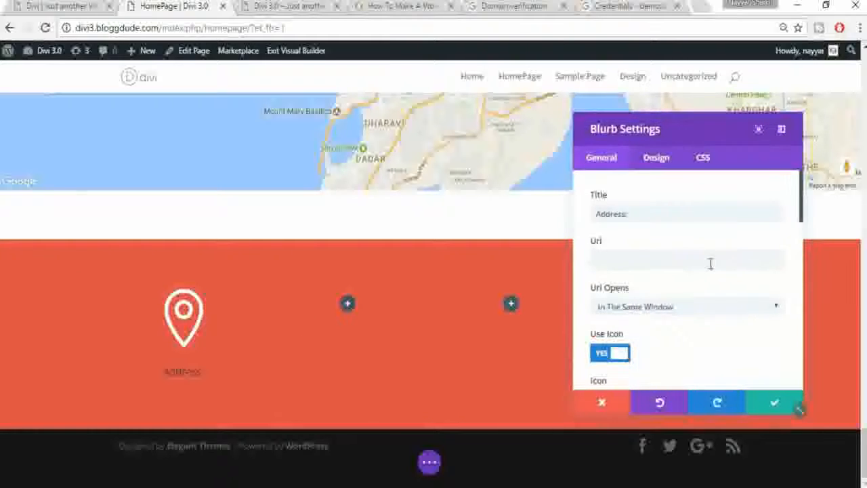
pyautogui.scroll(-2, 731, 326)
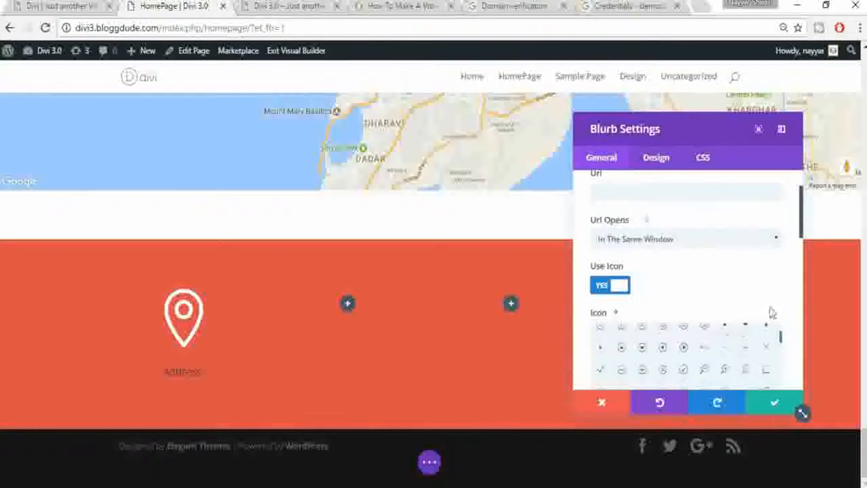
pyautogui.scroll(-3, 790, 306)
pyautogui.scroll(-1, 794, 309)
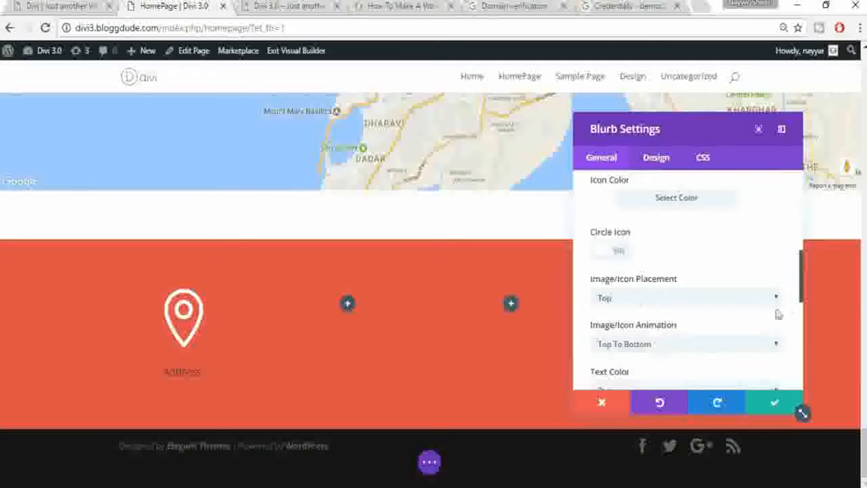
pyautogui.click(657, 298)
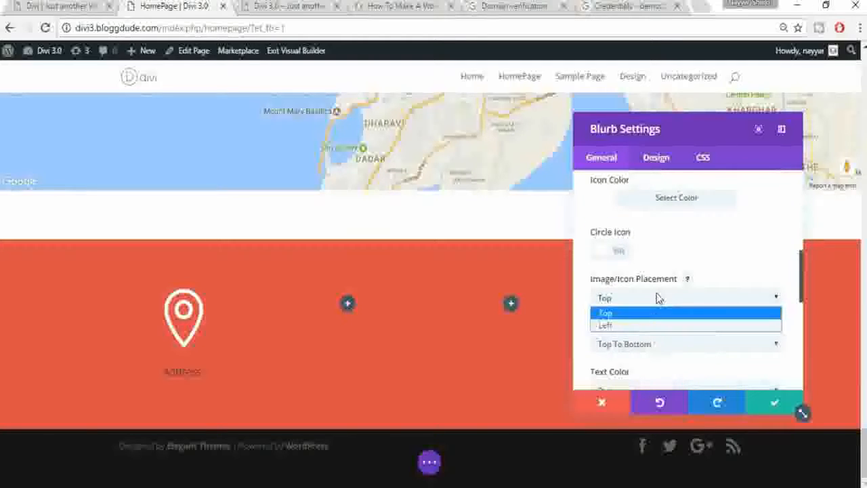
pyautogui.click(633, 325)
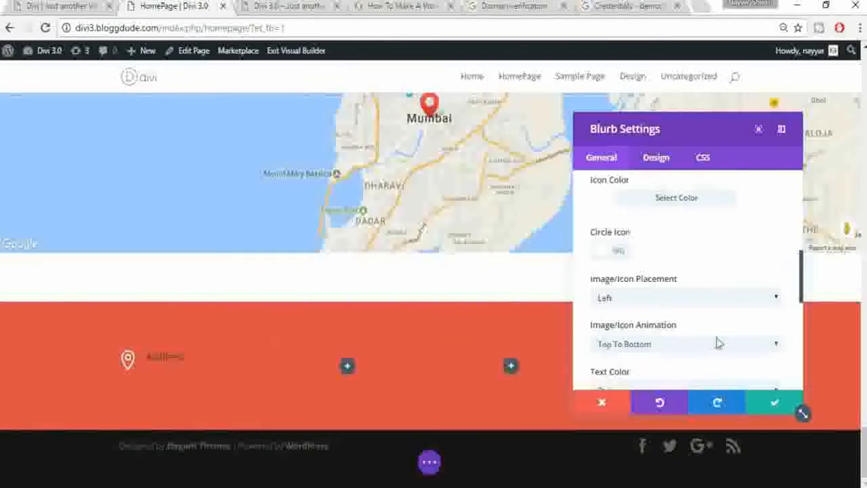
# Step: Keep the blurb text centred and set its Text Color to Light
pyautogui.scroll(-1, 716, 343)
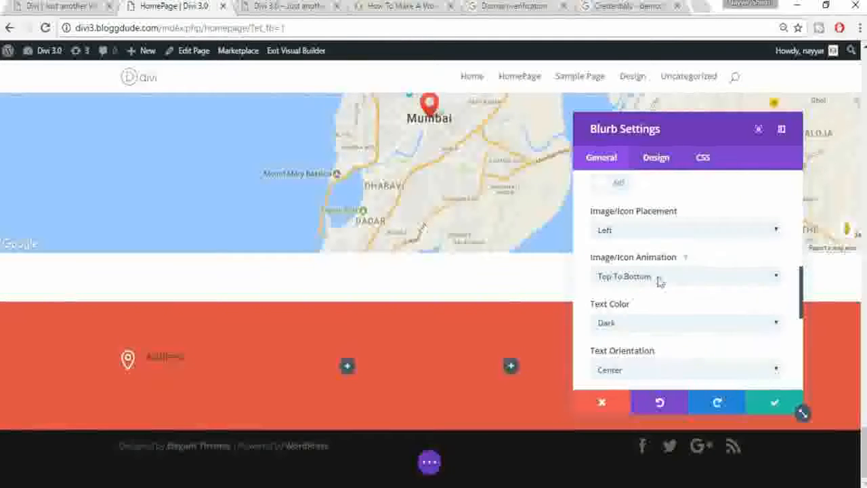
pyautogui.scroll(-2, 704, 317)
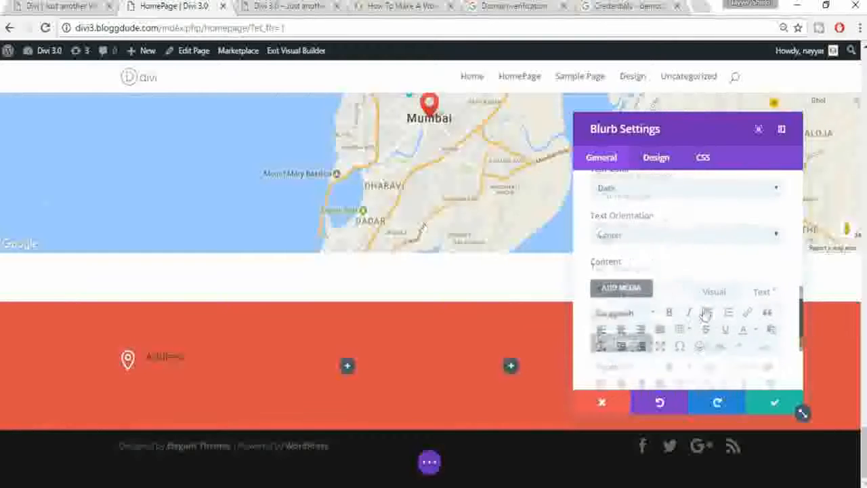
pyautogui.click(657, 234)
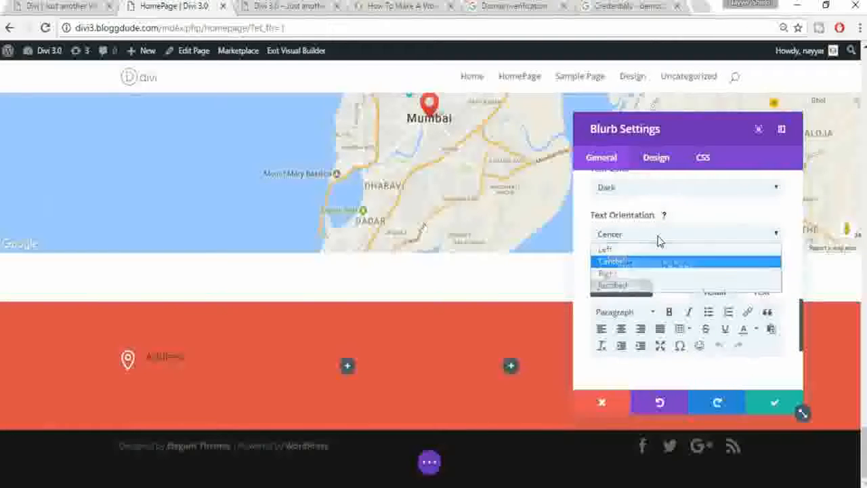
pyautogui.click(666, 258)
pyautogui.scroll(1, 667, 265)
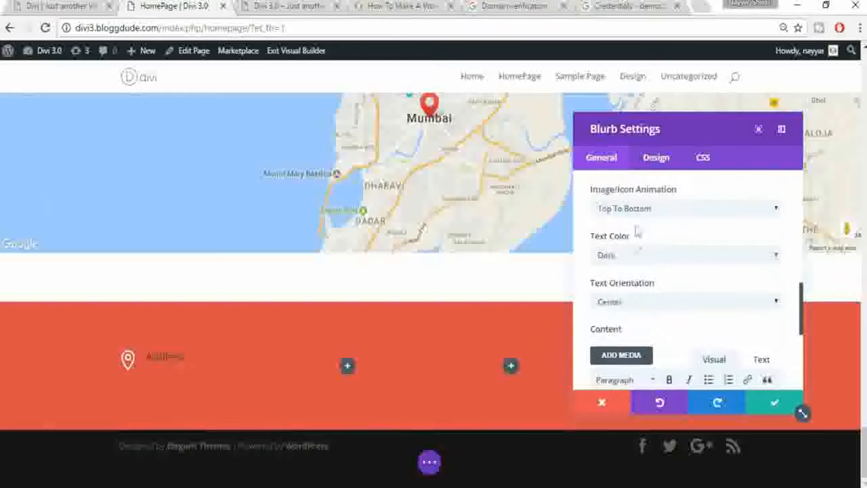
pyautogui.click(635, 254)
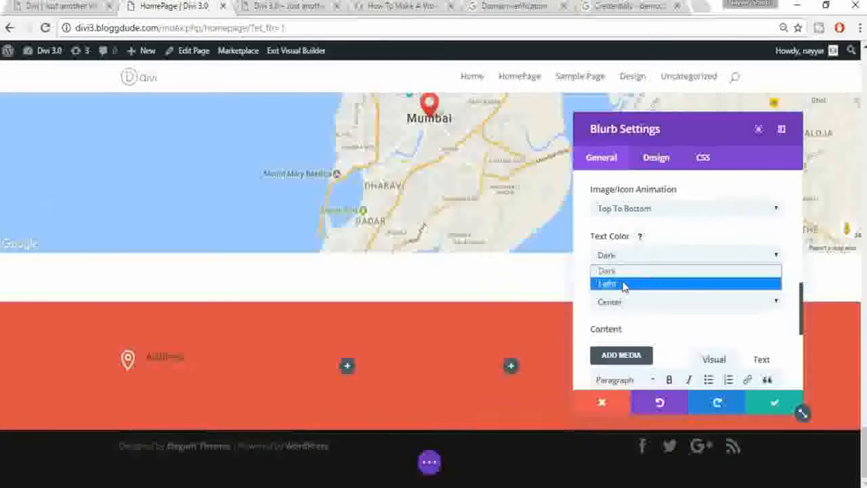
pyautogui.click(624, 285)
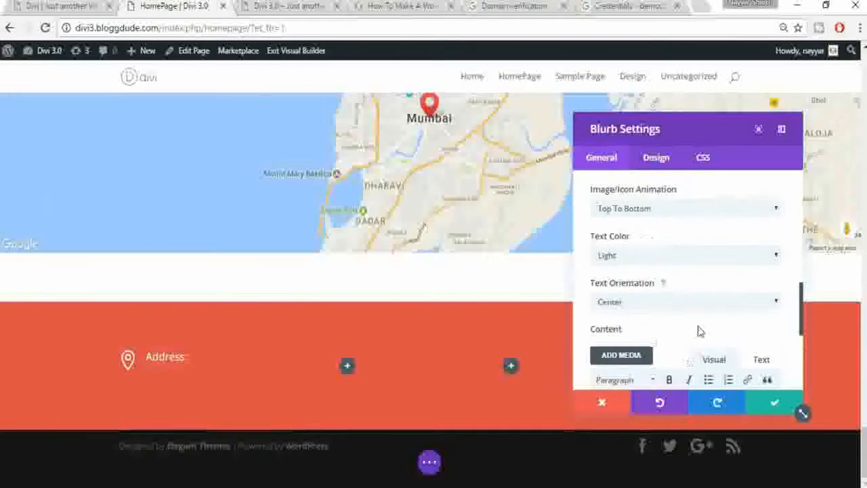
pyautogui.scroll(-1, 686, 344)
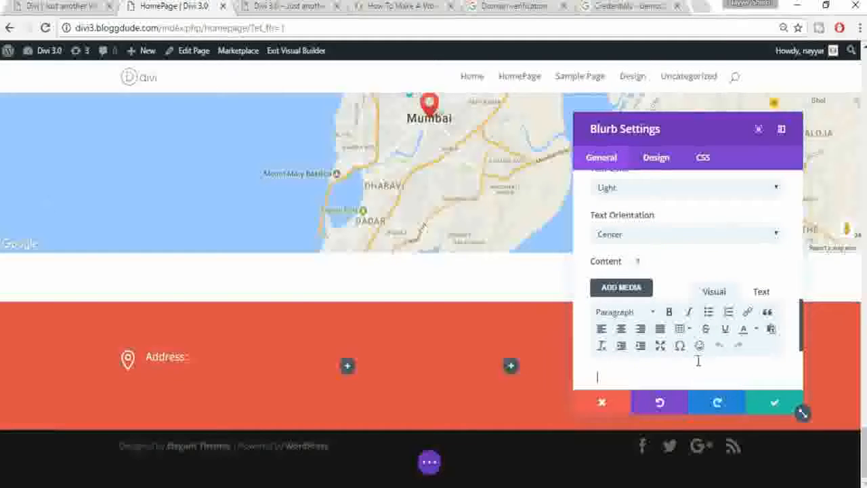
# Step: Copy the sample street address from the reference page into the blurb's Content
pyautogui.click(92, 5)
pyautogui.moveTo(190, 401); pyautogui.dragTo(116, 379)
pyautogui.hotkey('ctrl', 'c')
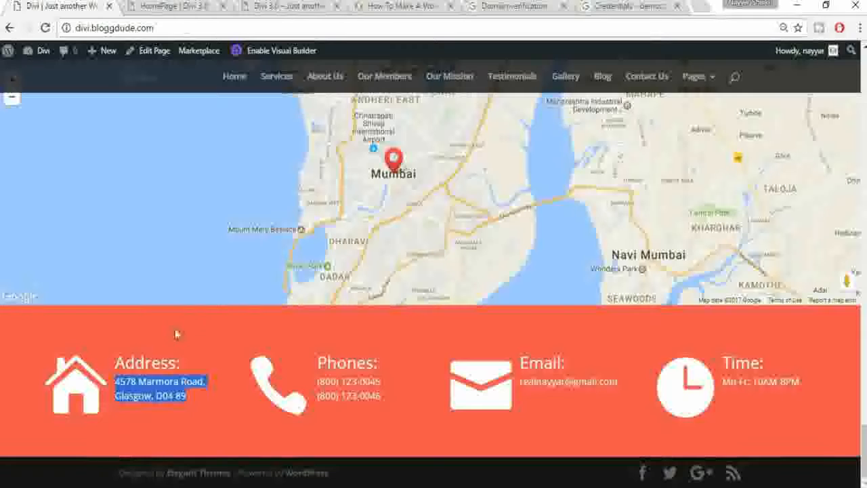
pyautogui.click(171, 6)
pyautogui.click(698, 372)
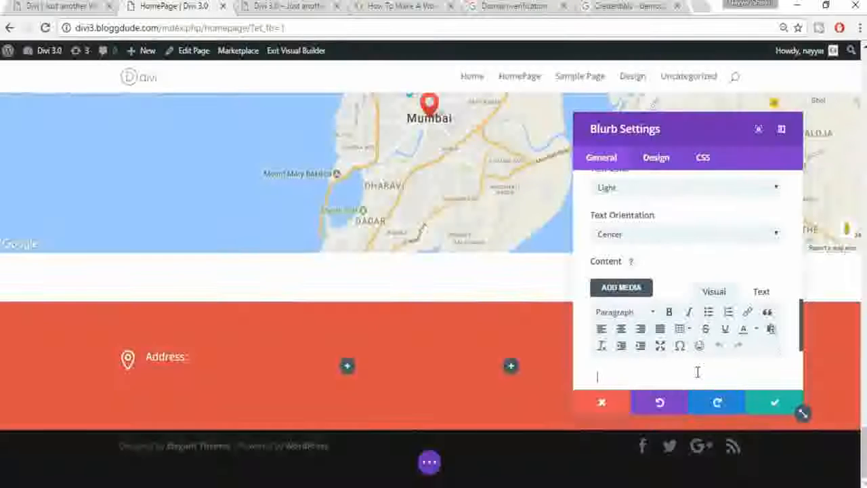
pyautogui.hotkey('ctrl', 'v')
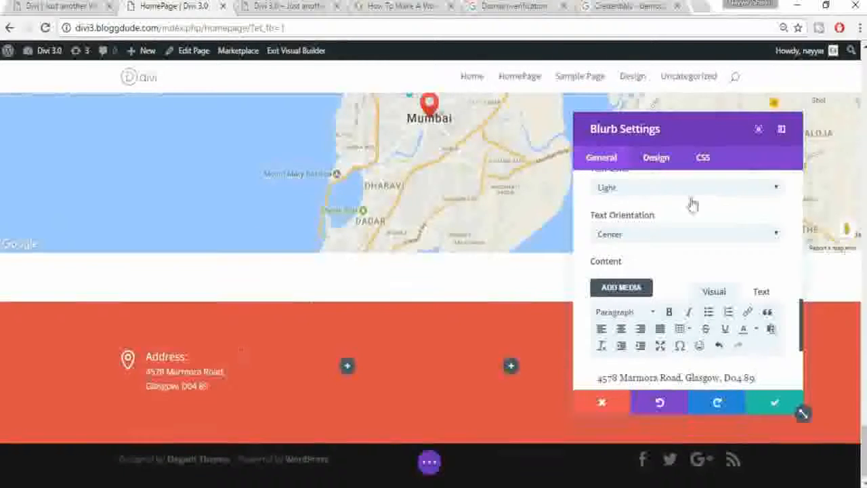
pyautogui.scroll(-1, 129, 346)
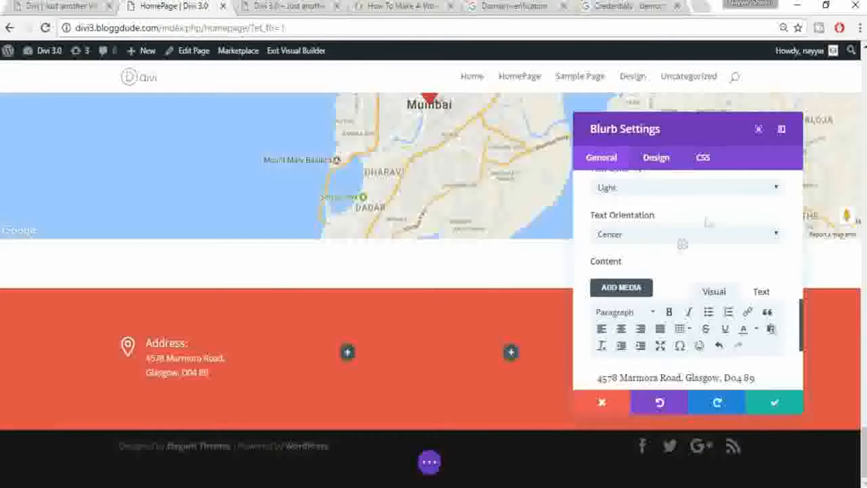
pyautogui.click(657, 162)
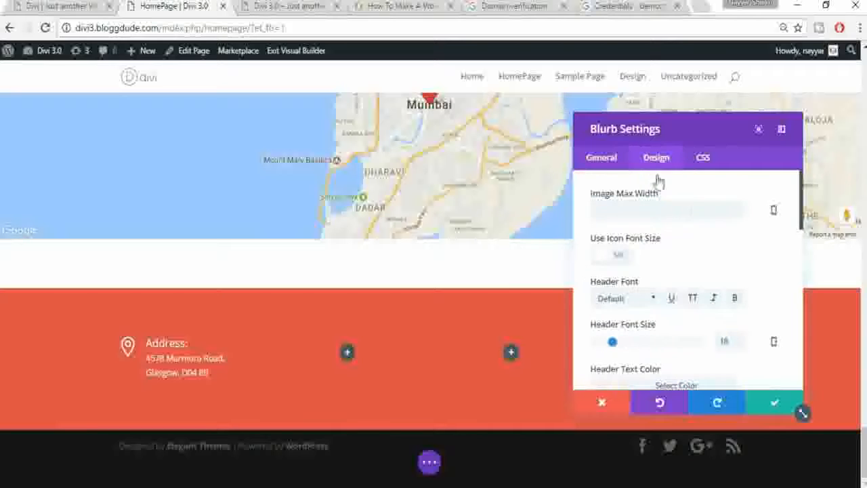
# Step: Turn on Use Icon Font Size at 90px and set the Address heading font size to 22px
pyautogui.scroll(-3, 797, 254)
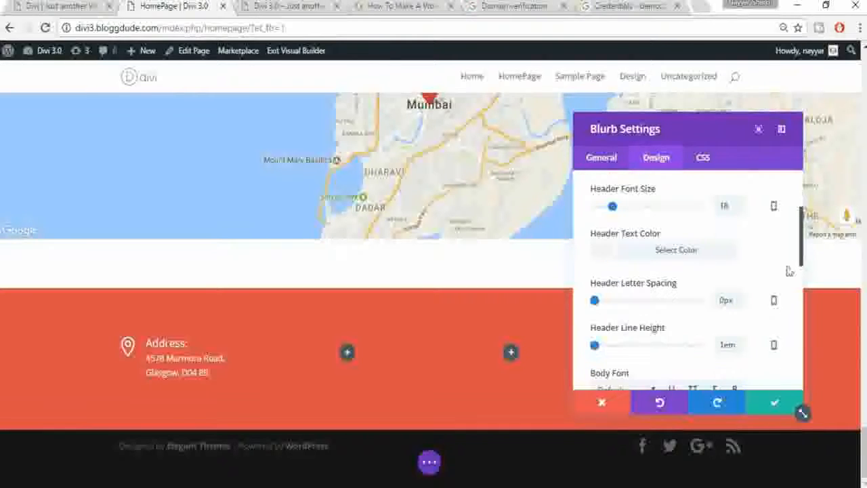
pyautogui.scroll(3, 704, 275)
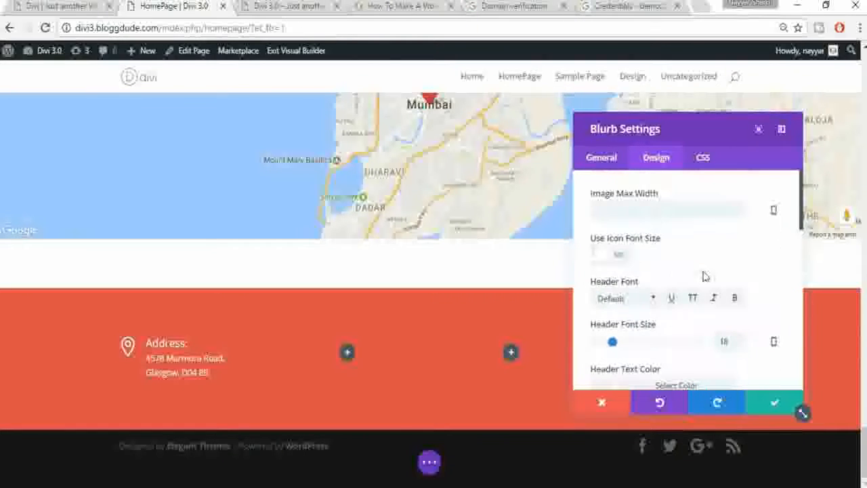
pyautogui.click(621, 259)
pyautogui.scroll(-1, 727, 261)
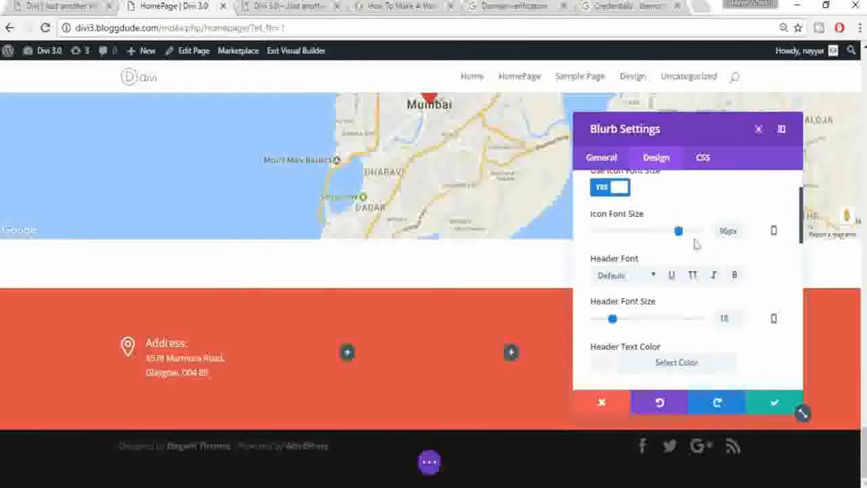
pyautogui.moveTo(680, 232); pyautogui.dragTo(675, 233)
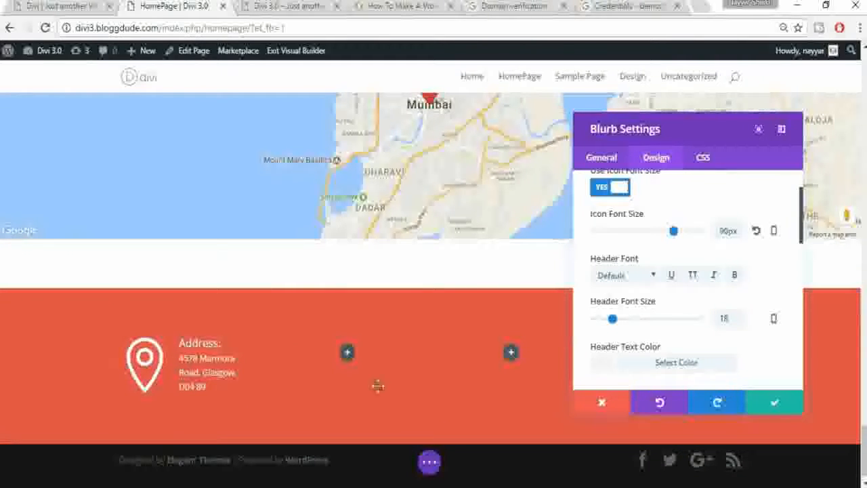
pyautogui.scroll(-1, 716, 315)
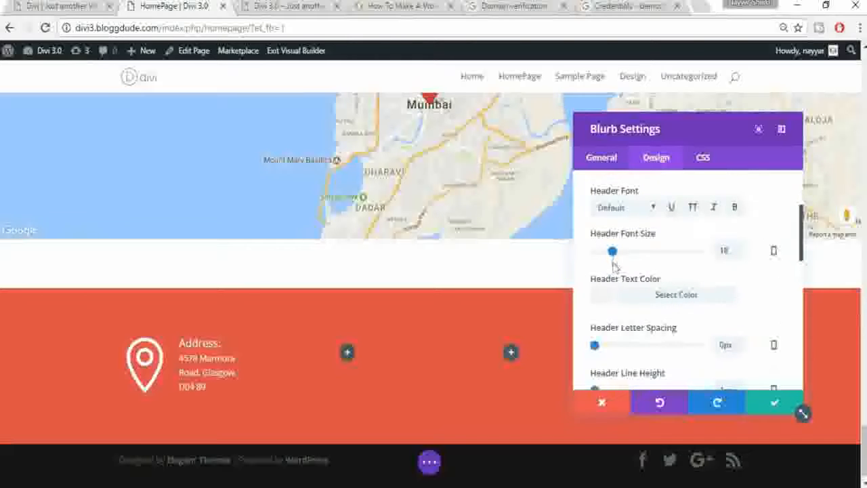
pyautogui.moveTo(613, 252); pyautogui.dragTo(616, 252)
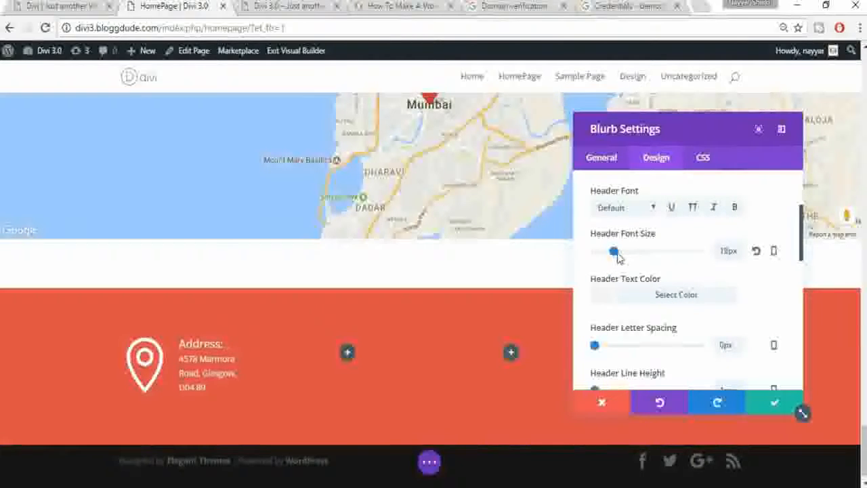
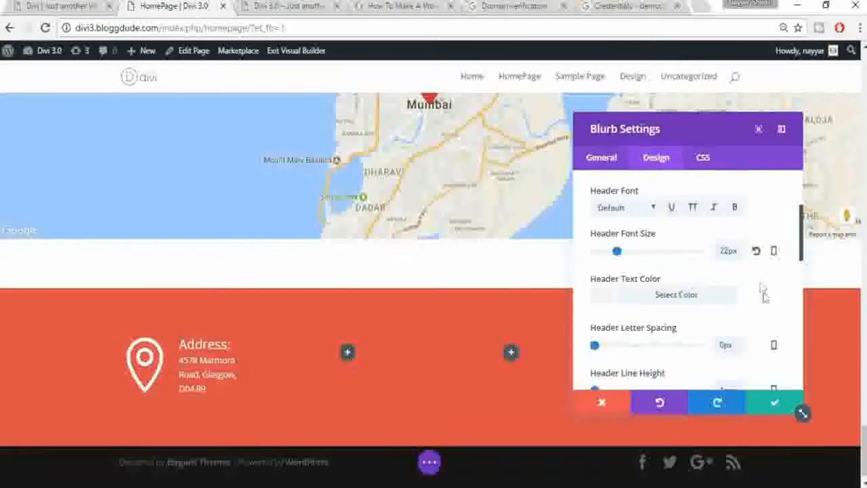
# Step: Save the Address blurb, duplicate it and move the copy into the second column
pyautogui.scroll(-10, 770, 337)
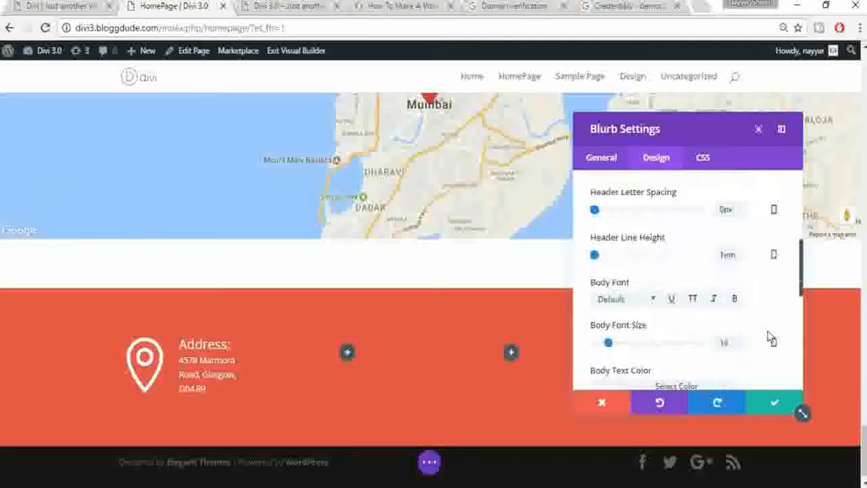
pyautogui.click(774, 407)
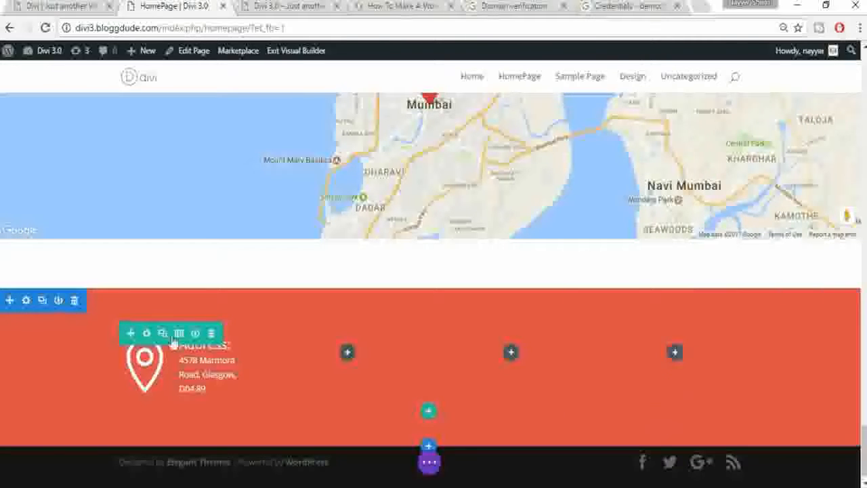
pyautogui.moveTo(192, 373)
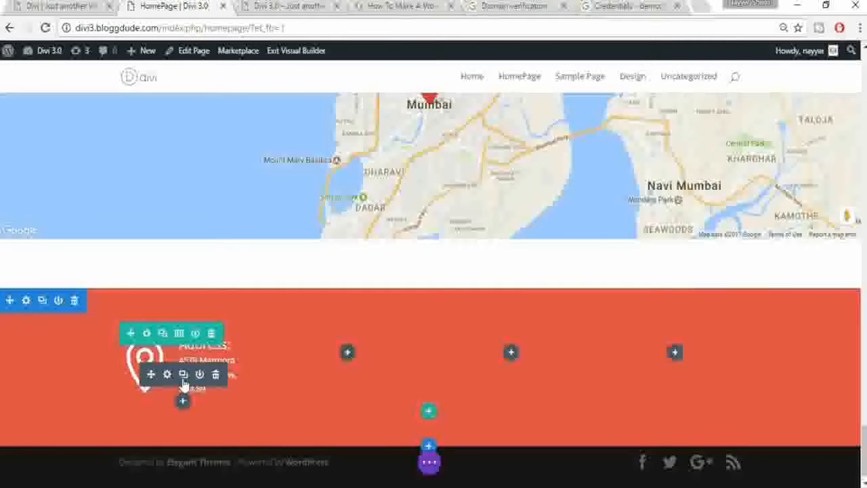
pyautogui.click(182, 376)
pyautogui.moveTo(280, 363); pyautogui.dragTo(359, 363)
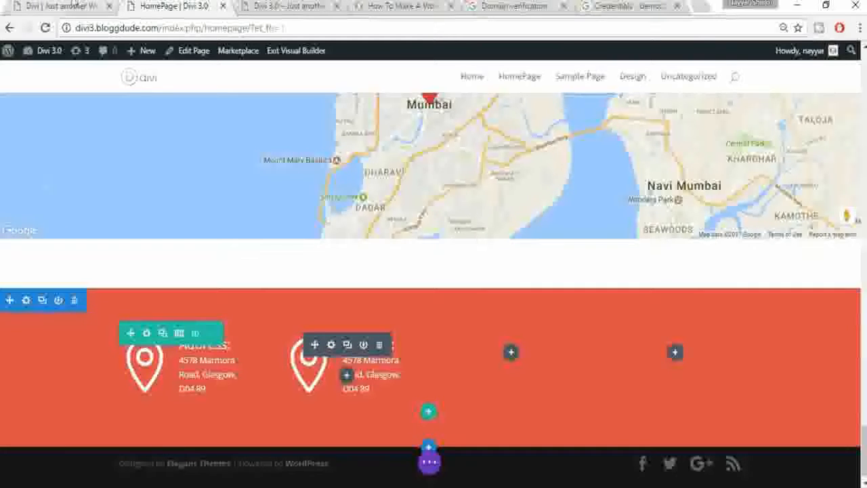
# Step: Copy both phone numbers from the live site's footer and select the copy's Address: title
pyautogui.click(65, 6)
pyautogui.moveTo(383, 401); pyautogui.dragTo(318, 377)
pyautogui.hotkey('ctrl', 'c')
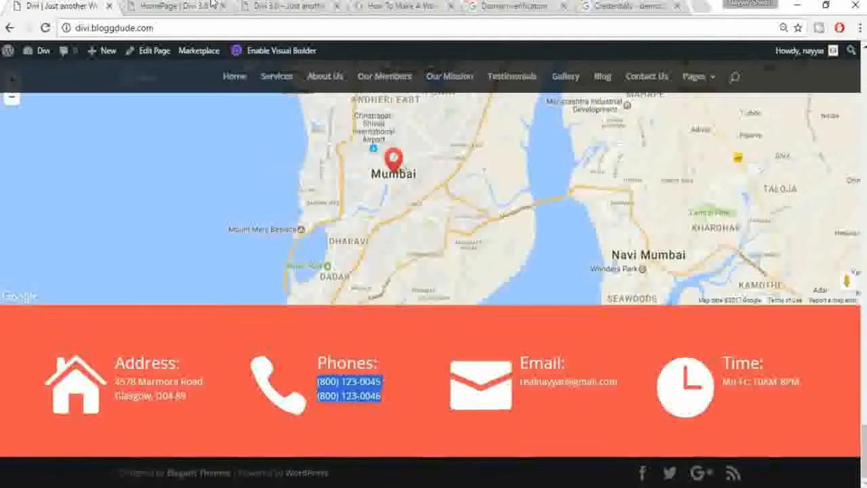
pyautogui.hotkey('ctrl', 'Tab')
pyautogui.tripleClick(652, 210)
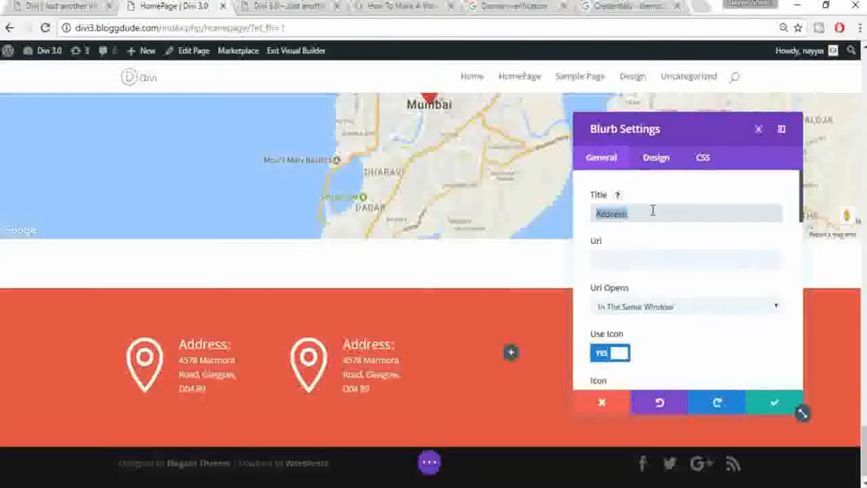
# Step: Retitle the blurb Phones: and paste the two phone numbers over the address text
pyautogui.write('p')
pyautogui.press('BackSpace')
pyautogui.write('Phones:')
pyautogui.click(668, 255)
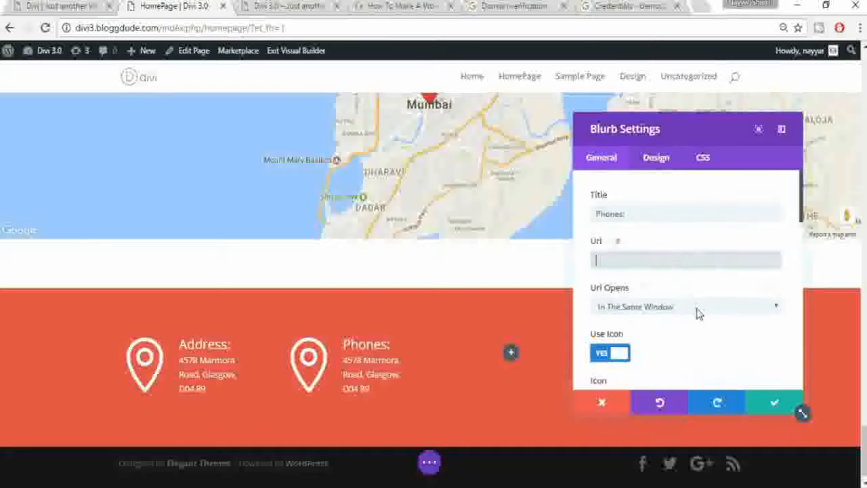
pyautogui.scroll(-10, 698, 313)
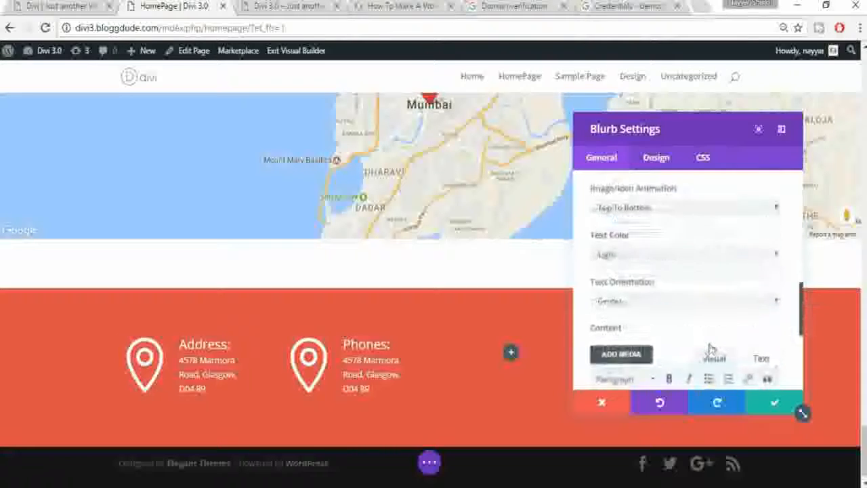
pyautogui.scroll(-5, 710, 348)
pyautogui.tripleClick(695, 235)
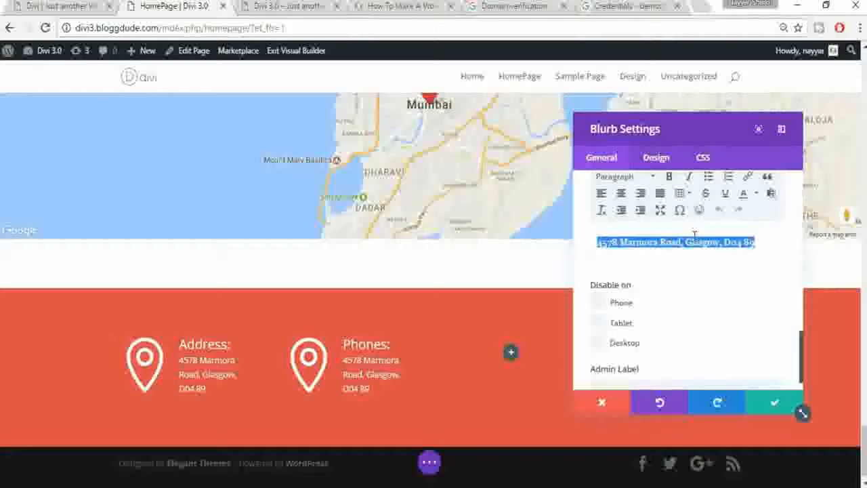
pyautogui.hotkey('ctrl', 'v')
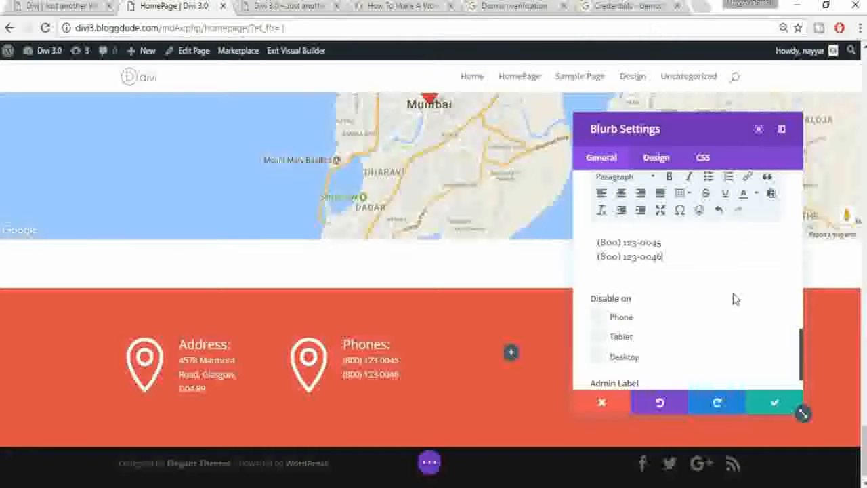
# Step: Choose the mobile-phone icon for the Phones blurb
pyautogui.scroll(1, 735, 299)
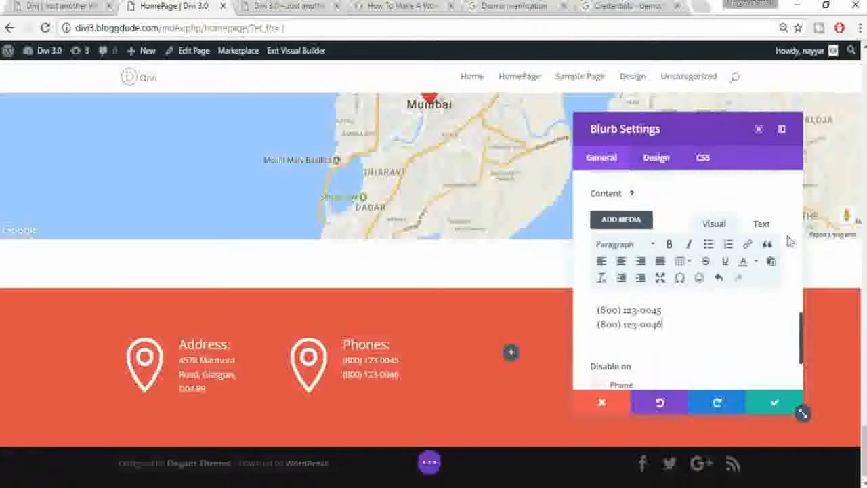
pyautogui.scroll(3, 788, 240)
pyautogui.scroll(3, 788, 240)
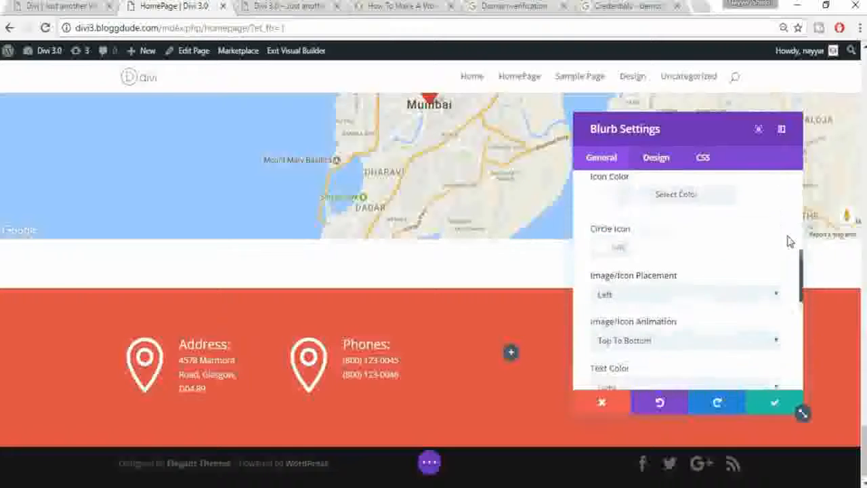
pyautogui.scroll(-5, 694, 257)
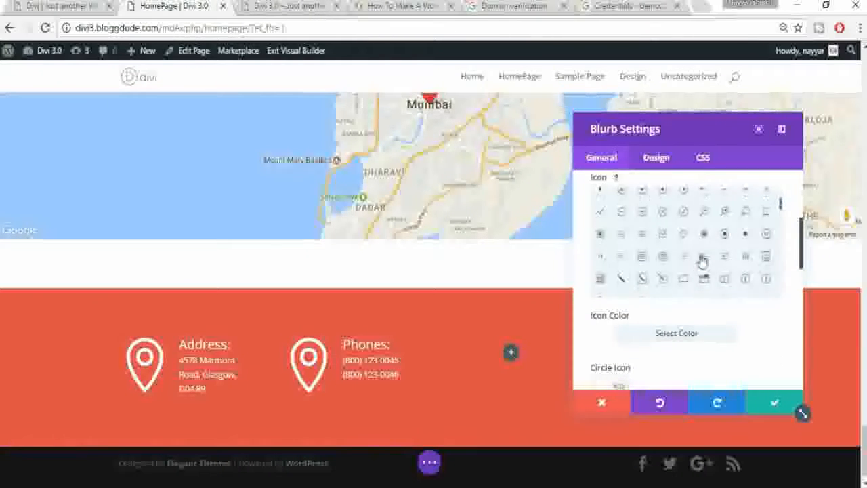
pyautogui.scroll(1, 703, 262)
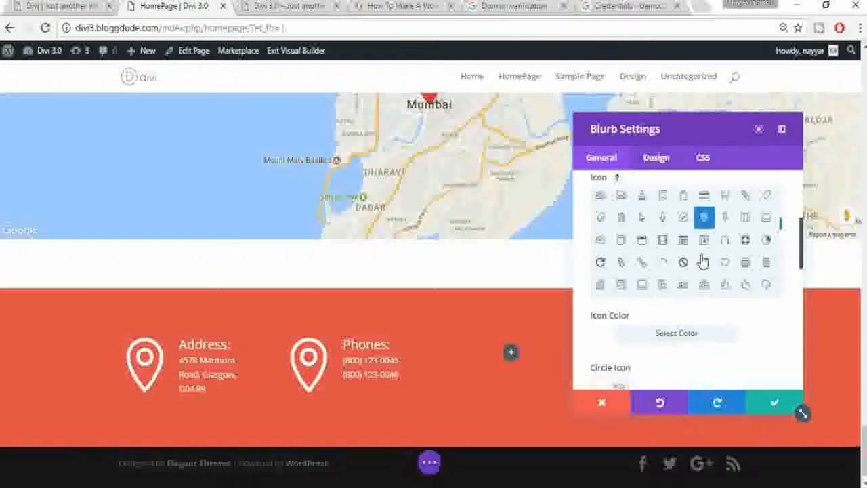
pyautogui.scroll(1, 748, 250)
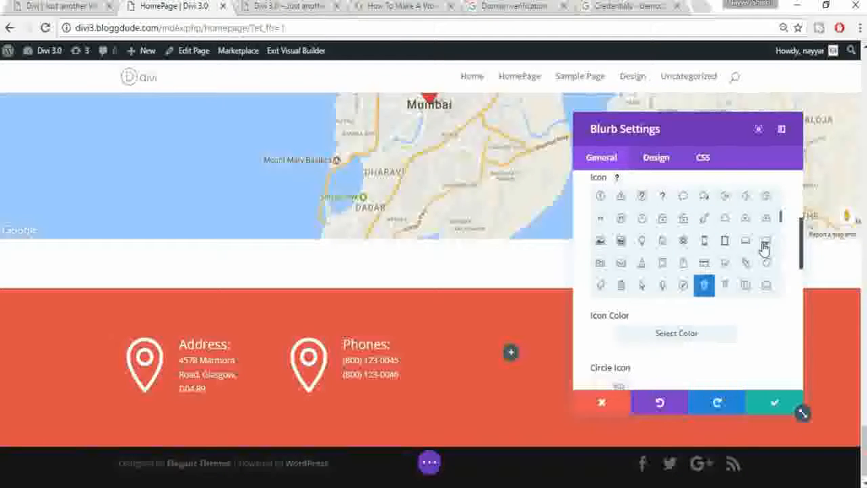
pyautogui.scroll(-3, 764, 248)
pyautogui.scroll(1, 758, 252)
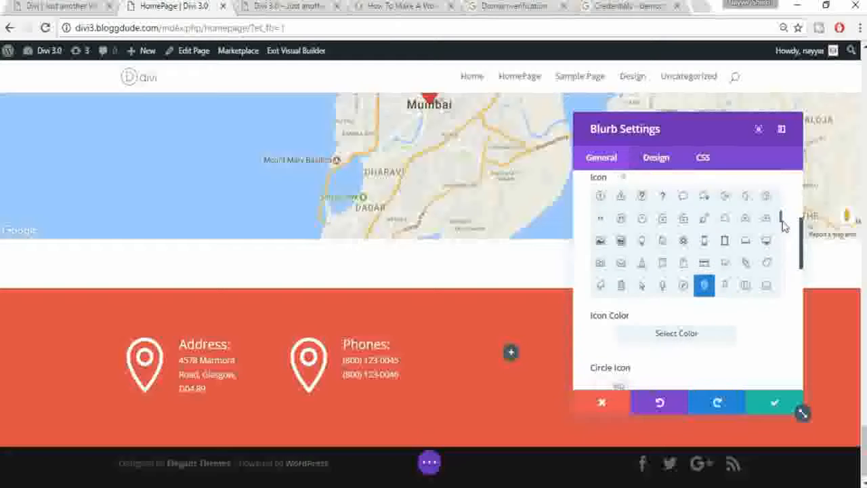
pyautogui.scroll(2, 781, 219)
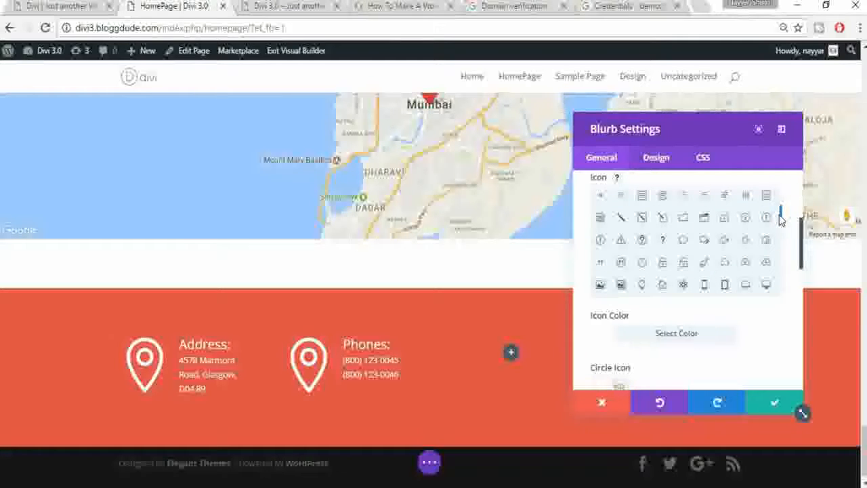
pyautogui.click(705, 285)
# Step: Compare the design settings with the live footer and save the Phones blurb
pyautogui.click(82, 6)
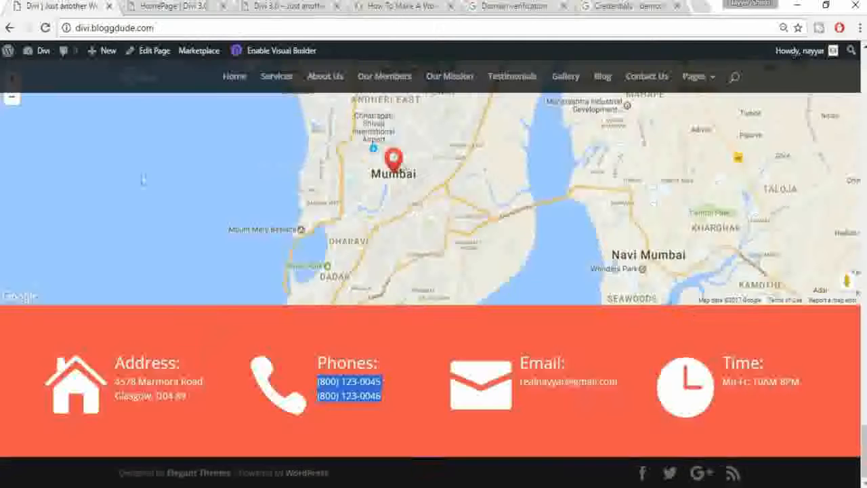
pyautogui.click(189, 6)
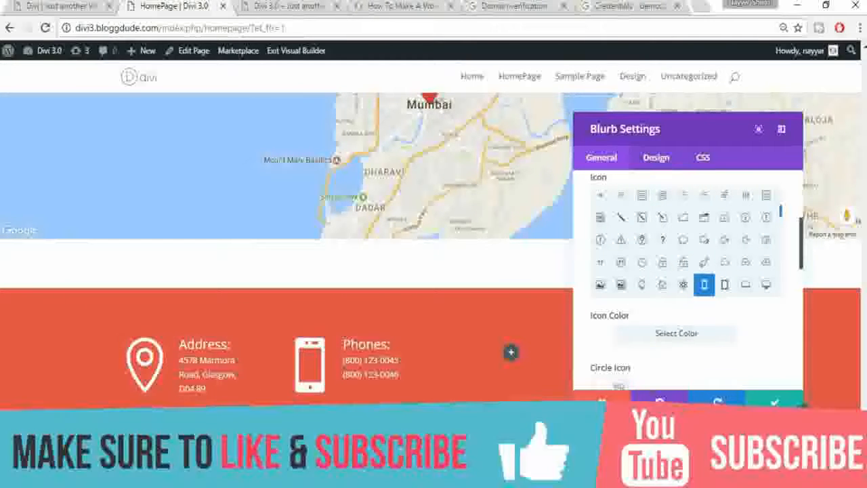
pyautogui.click(661, 159)
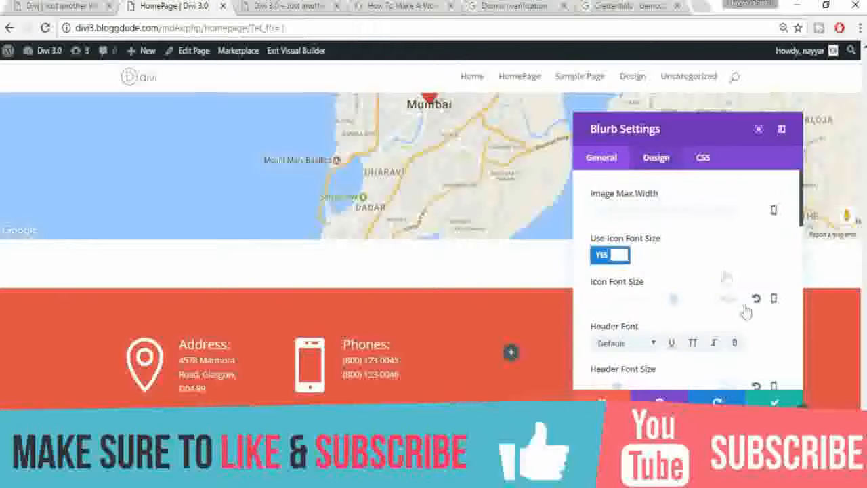
pyautogui.scroll(-1, 775, 284)
pyautogui.scroll(-1, 774, 289)
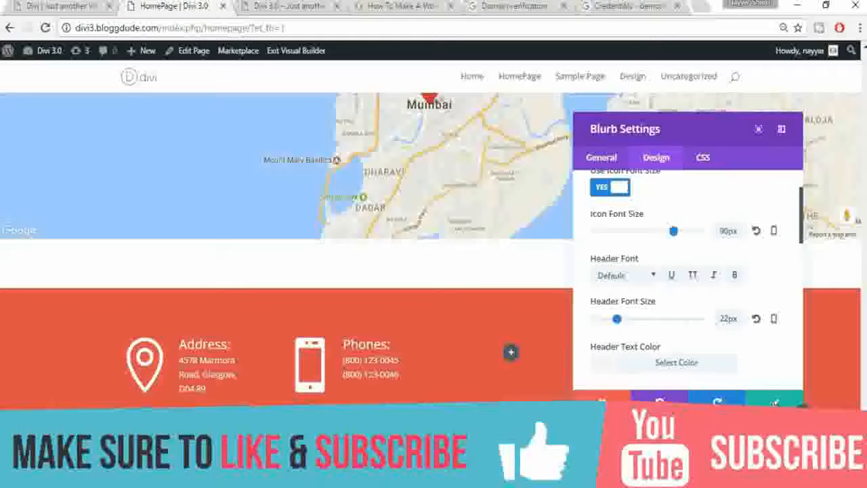
pyautogui.click(773, 401)
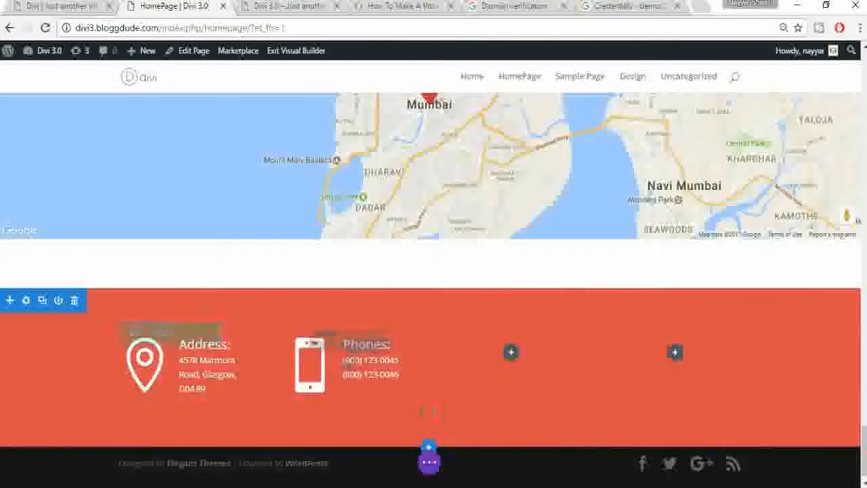
# Step: Move the Phones blurb copy into the third column, then select the live site's e-mail line
pyautogui.moveTo(349, 349)
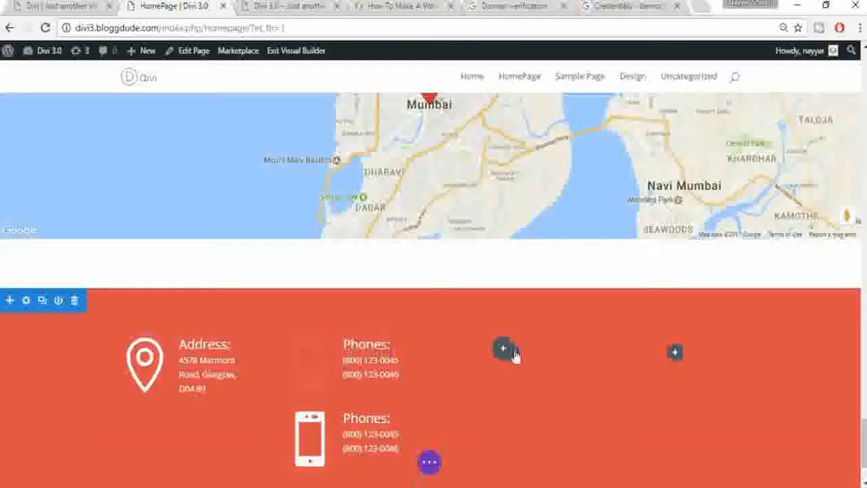
pyautogui.hotkey('ctrl', 'z')
pyautogui.moveTo(479, 368); pyautogui.dragTo(573, 357)
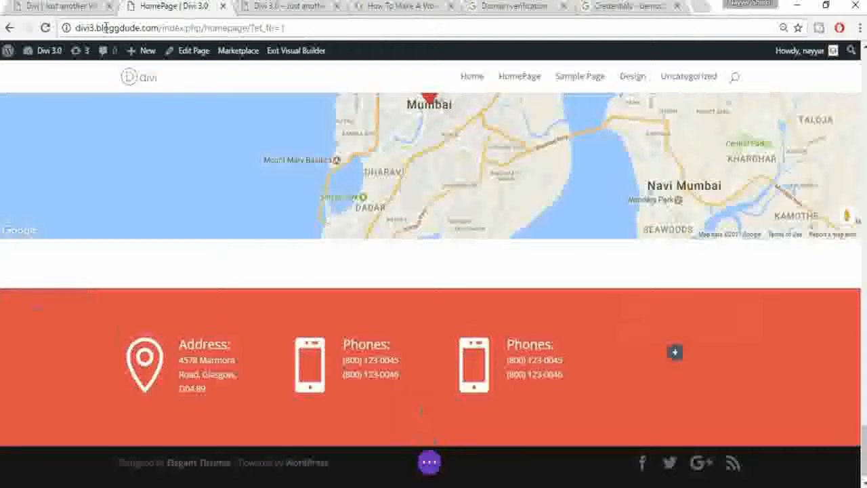
pyautogui.click(84, 5)
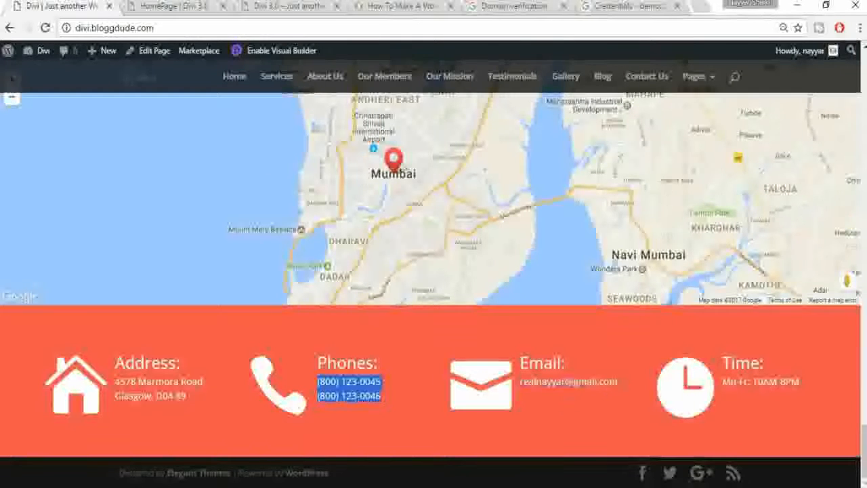
pyautogui.tripleClick(587, 381)
pyautogui.hotkey('ctrl', 'c')
# Step: Replace the third blurb's Phones: title with Email
pyautogui.click(320, 4)
pyautogui.click(94, 6)
pyautogui.click(157, 4)
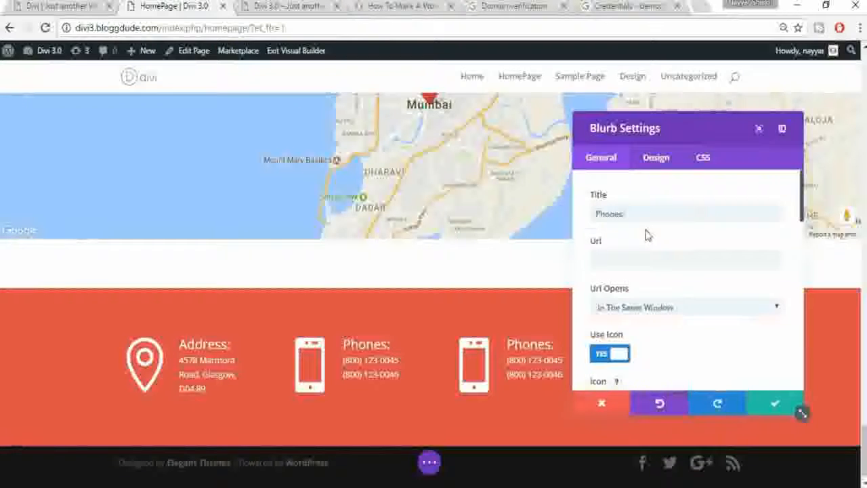
pyautogui.moveTo(647, 216); pyautogui.dragTo(578, 215)
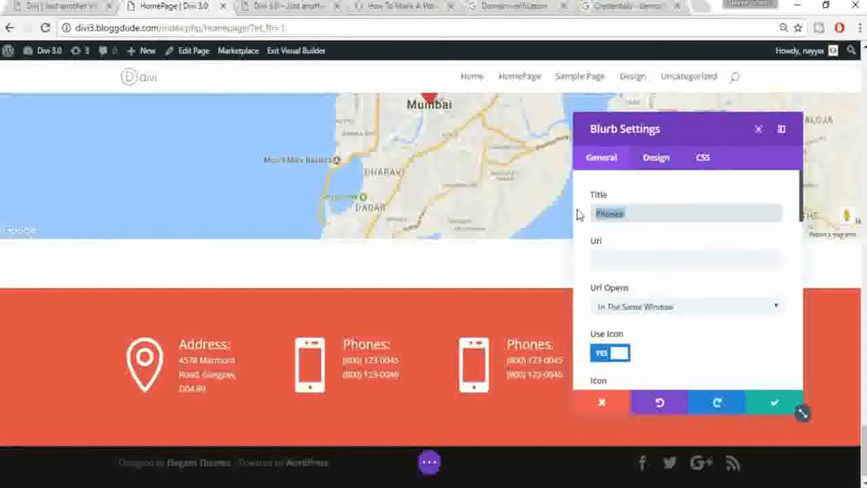
pyautogui.write('e')
pyautogui.press('BackSpace')
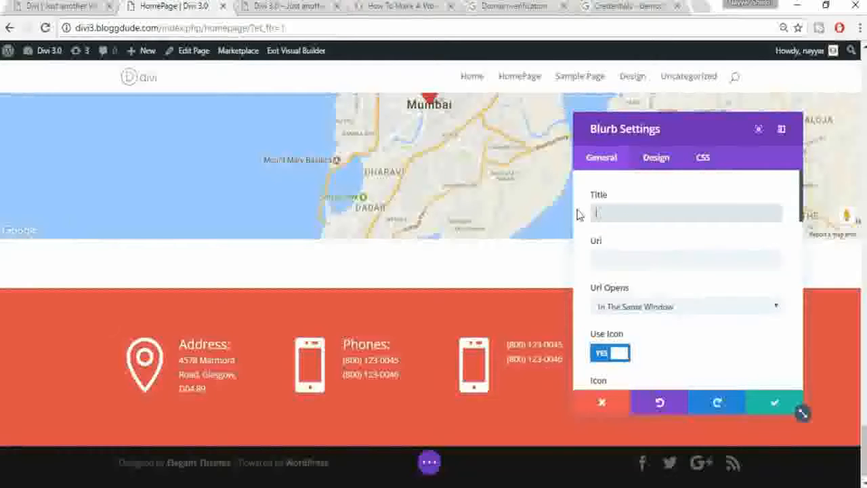
pyautogui.write('Email')
# Step: Give the Email blurb an envelope icon
pyautogui.scroll(-2, 681, 318)
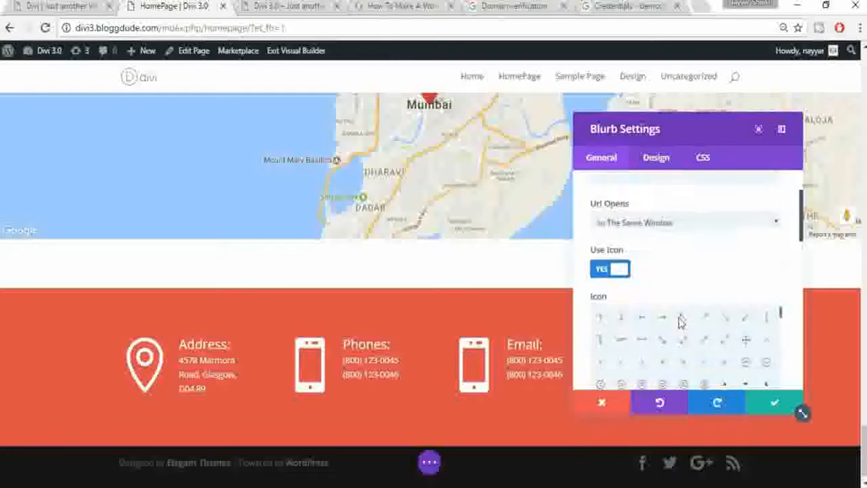
pyautogui.scroll(-5, 681, 322)
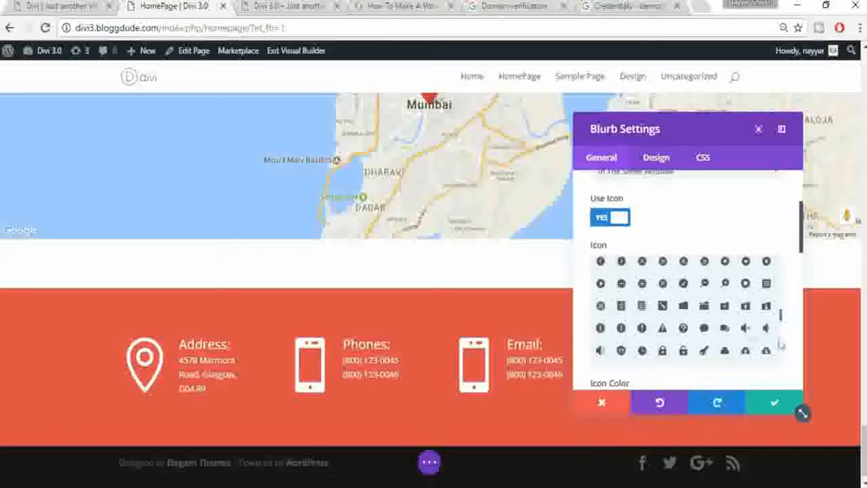
pyautogui.scroll(1, 723, 337)
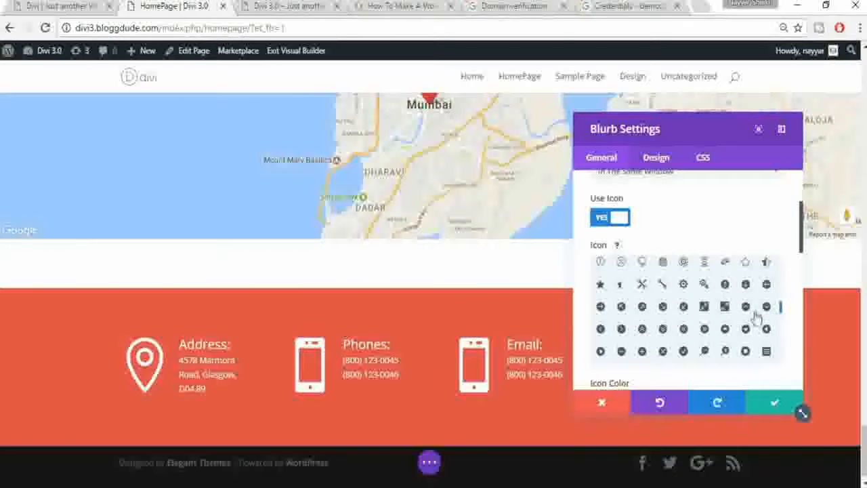
pyautogui.scroll(-3, 756, 318)
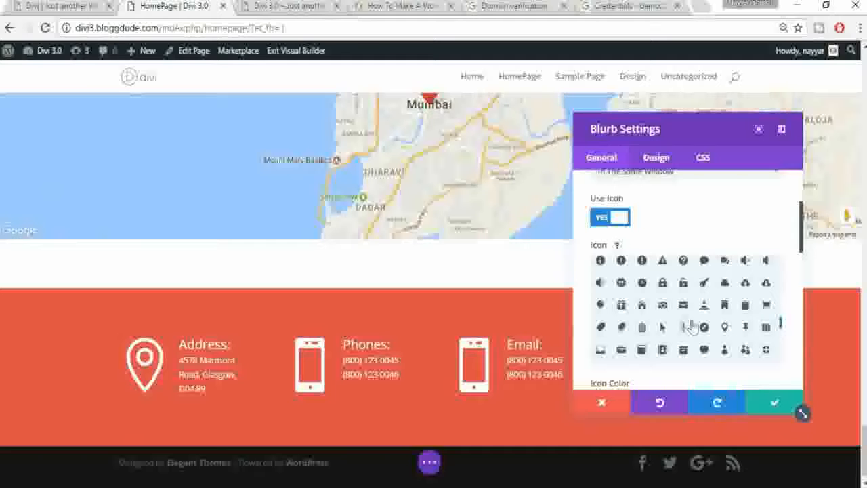
pyautogui.click(684, 306)
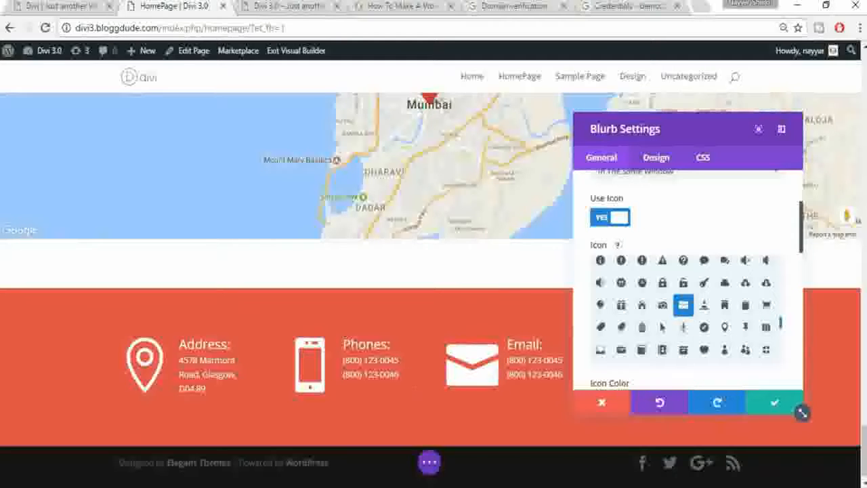
# Step: Paste the e-mail address over the phone lines, color it white, and save
pyautogui.scroll(-5, 789, 348)
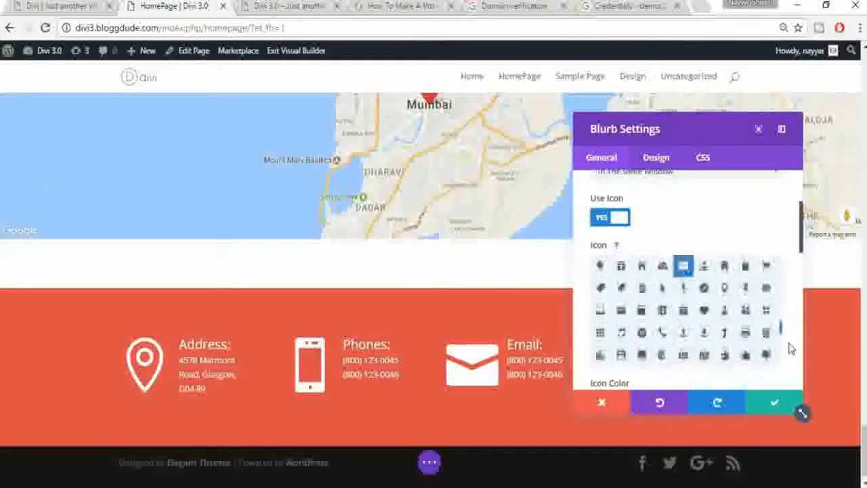
pyautogui.scroll(-6, 790, 348)
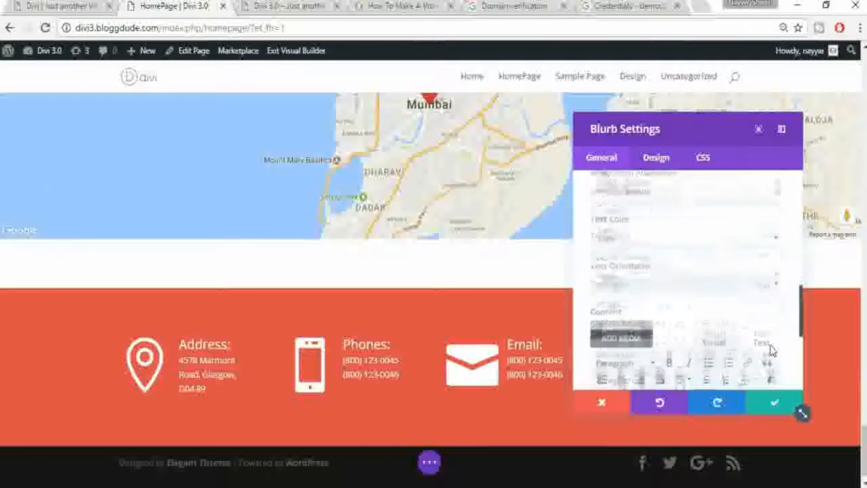
pyautogui.click(681, 330)
pyautogui.hotkey('ctrl', 'a')
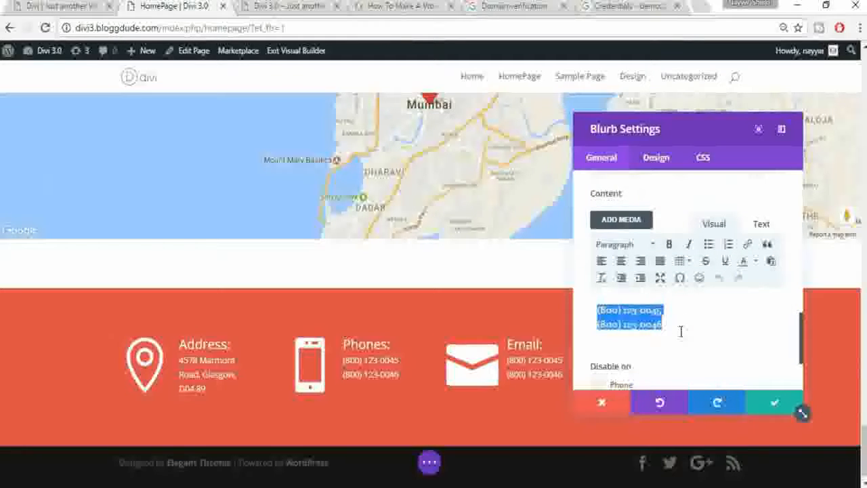
pyautogui.hotkey('ctrl', 'v')
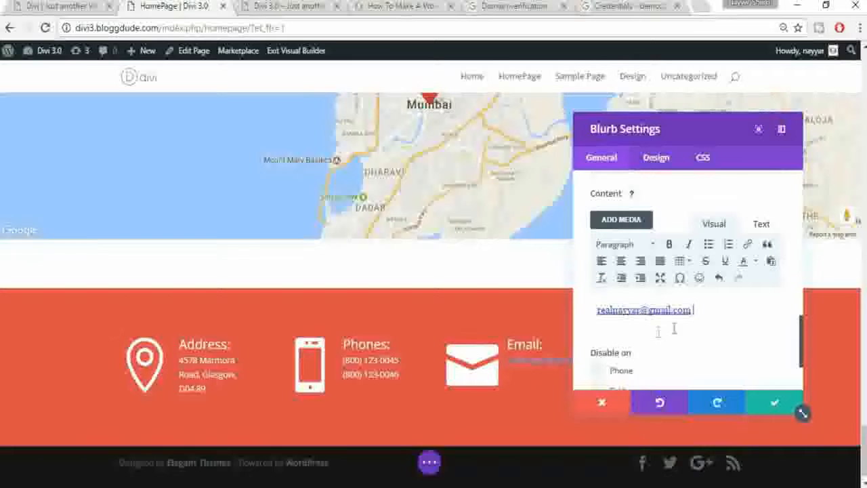
pyautogui.moveTo(692, 309); pyautogui.dragTo(592, 308)
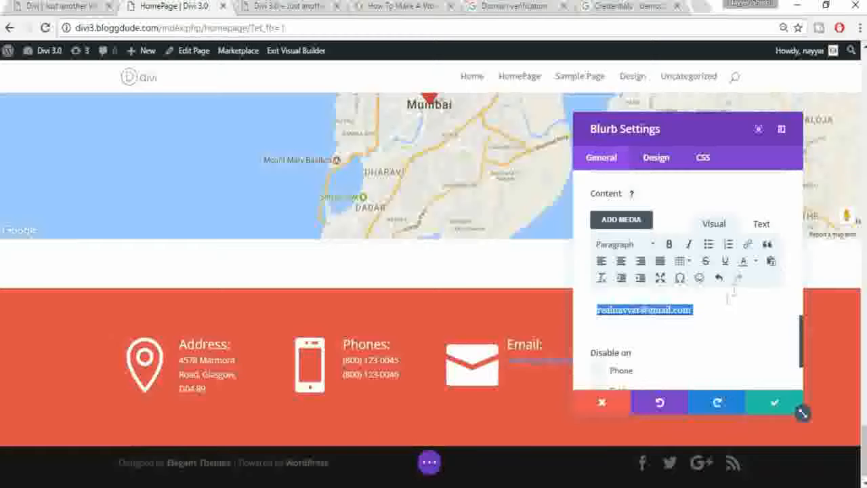
pyautogui.click(756, 262)
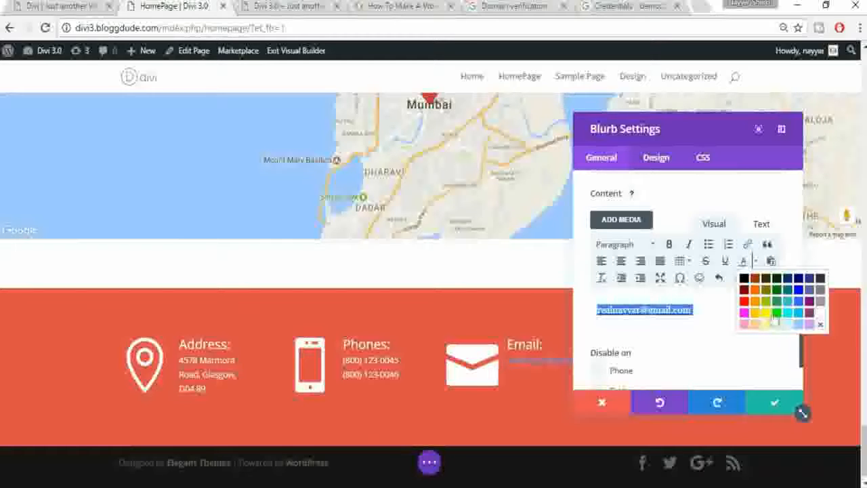
pyautogui.click(821, 319)
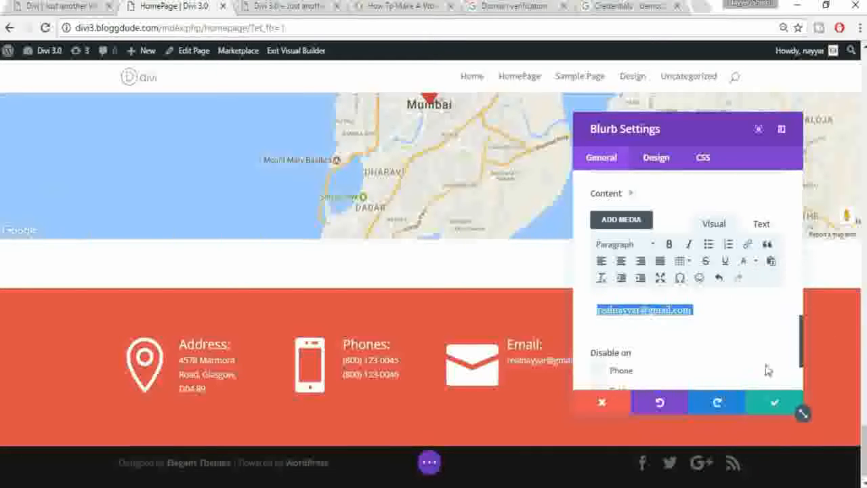
pyautogui.click(770, 403)
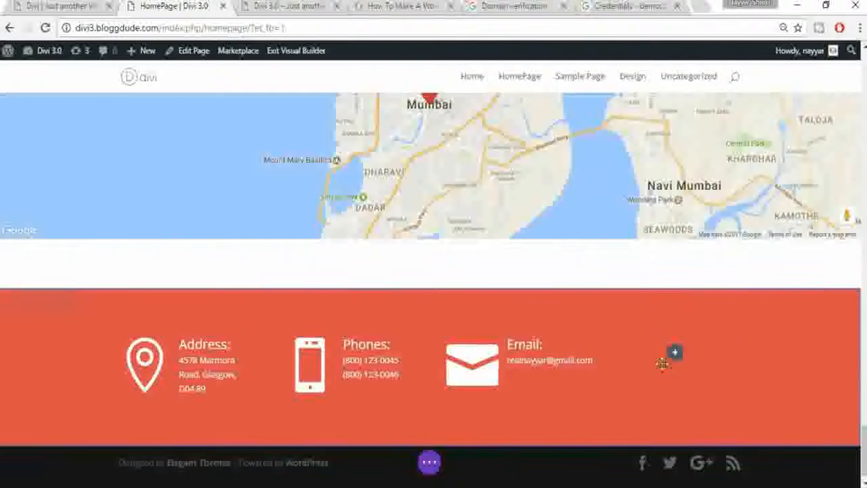
# Step: Check the live footer, then duplicate the Email blurb into the fourth contact column
pyautogui.click(89, 6)
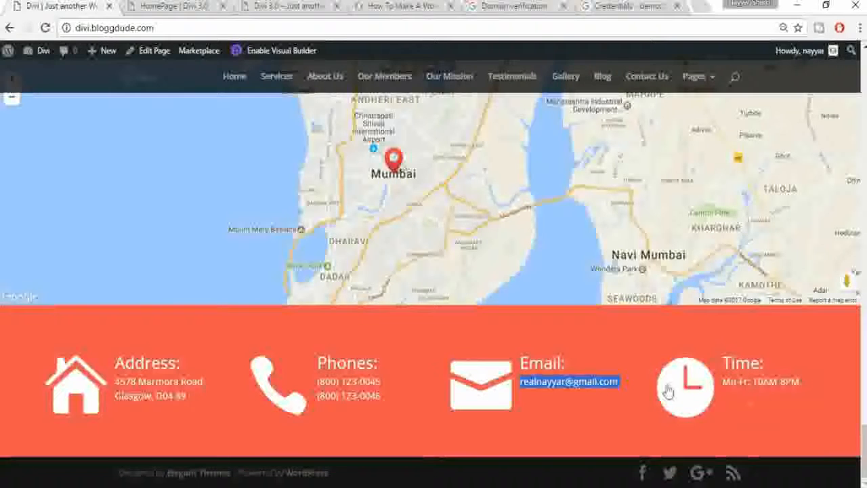
pyautogui.click(172, 5)
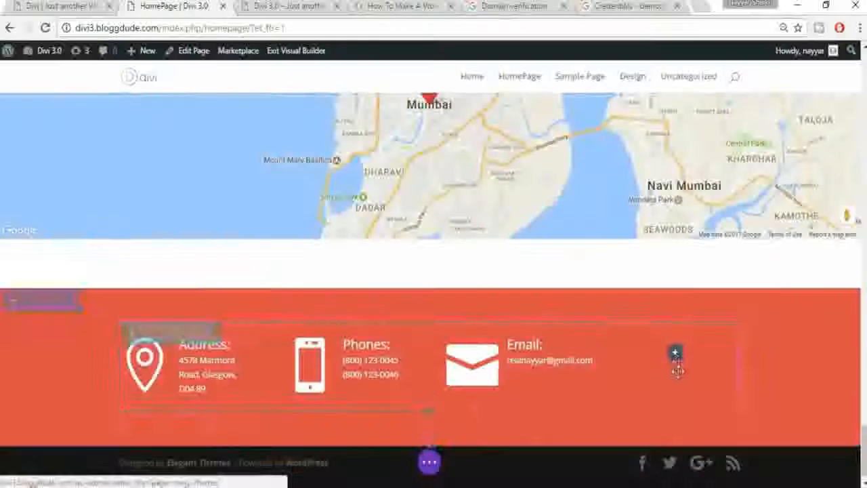
pyautogui.click(512, 343)
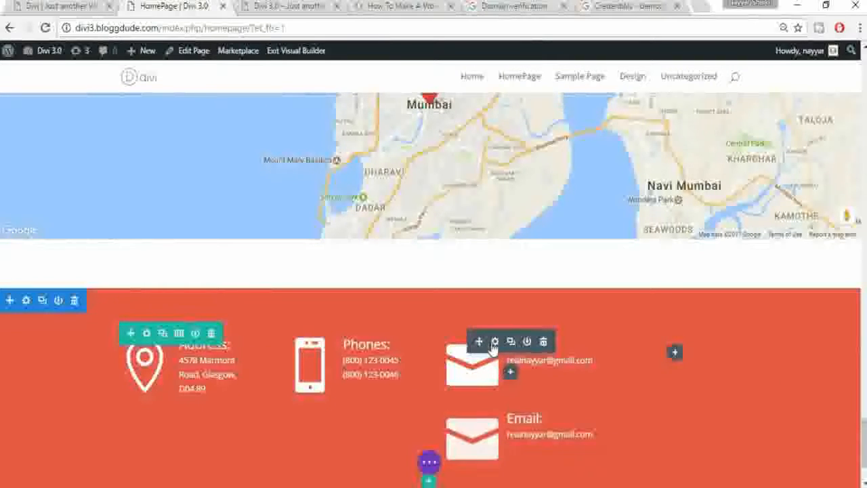
pyautogui.moveTo(479, 342); pyautogui.dragTo(678, 370)
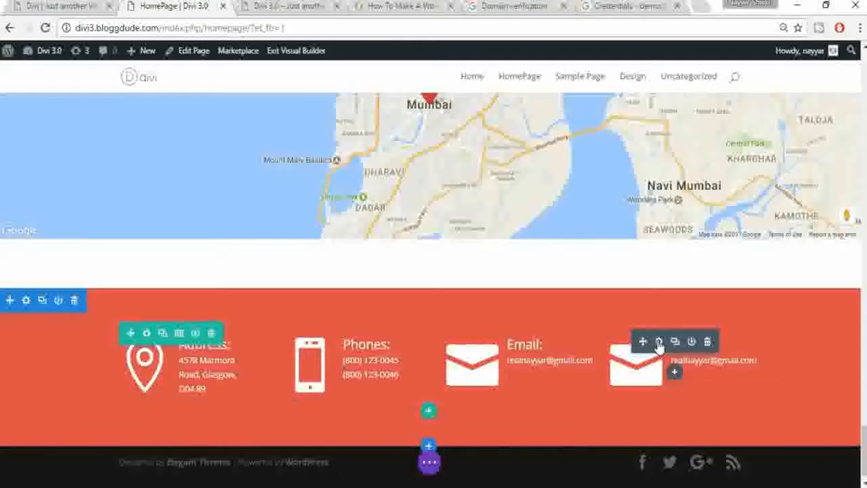
# Step: Open the fourth blurb's settings and change its Email title to Time
pyautogui.click(659, 343)
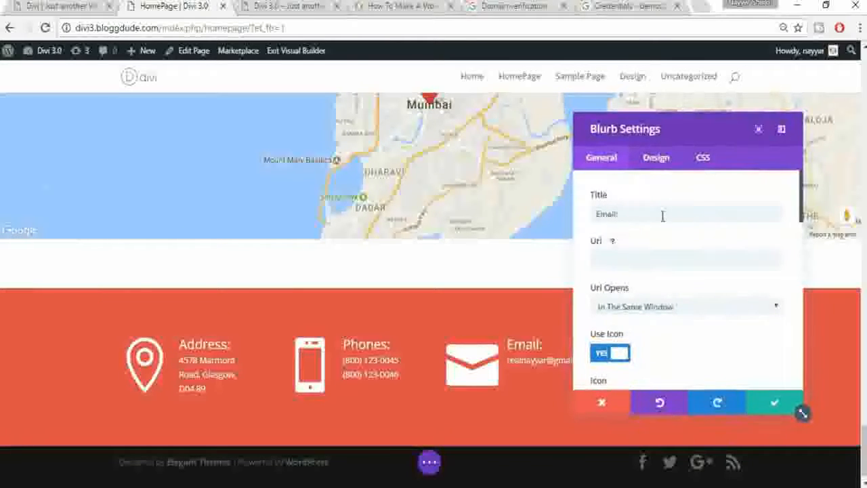
pyautogui.moveTo(664, 214); pyautogui.dragTo(589, 212)
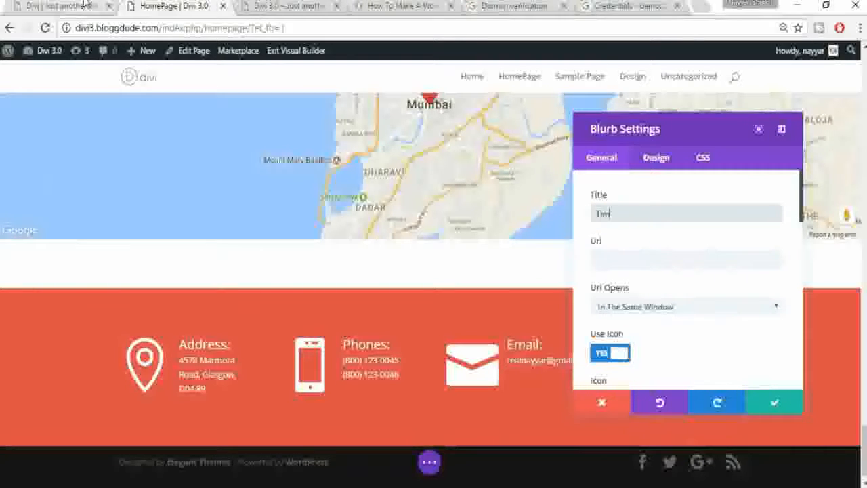
pyautogui.write('Time')
# Step: Pick the clock icon for the Time blurb and save it
pyautogui.scroll(-5, 751, 277)
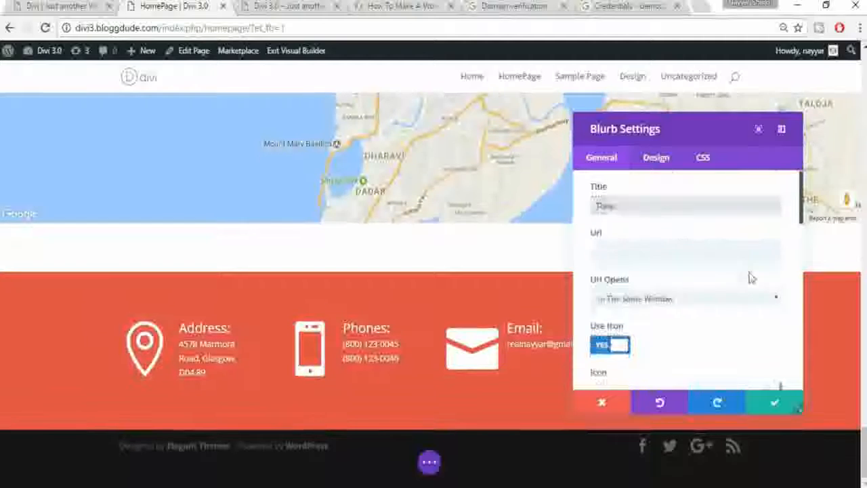
pyautogui.scroll(2, 769, 322)
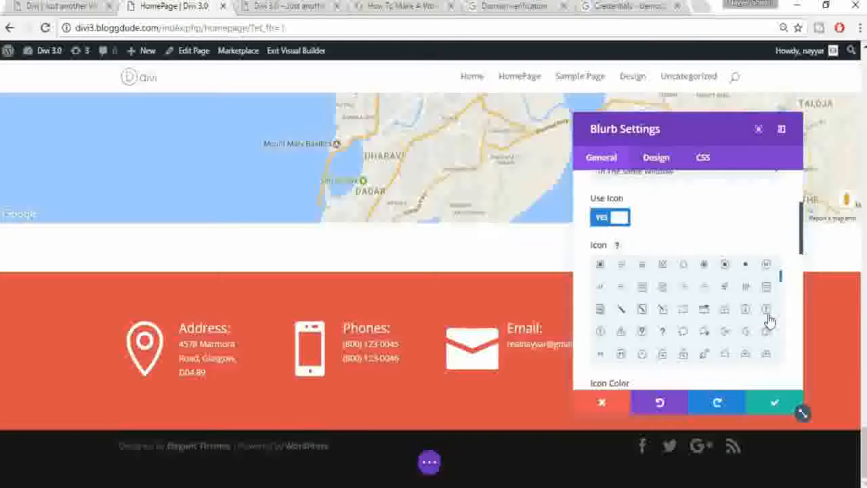
pyautogui.scroll(2, 769, 318)
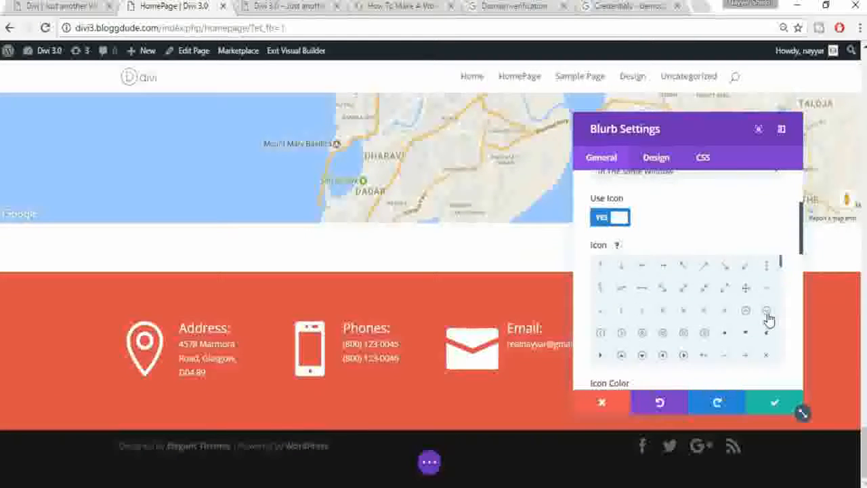
pyautogui.scroll(2, 768, 317)
pyautogui.scroll(-4, 790, 319)
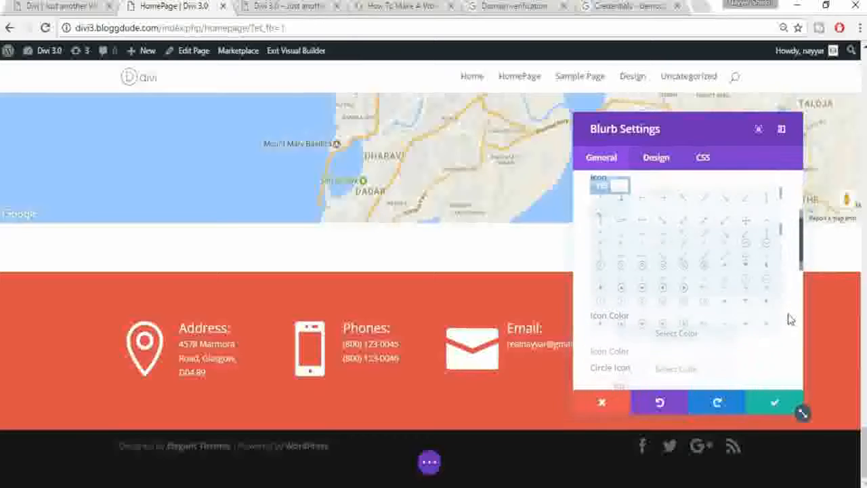
pyautogui.scroll(-3, 678, 245)
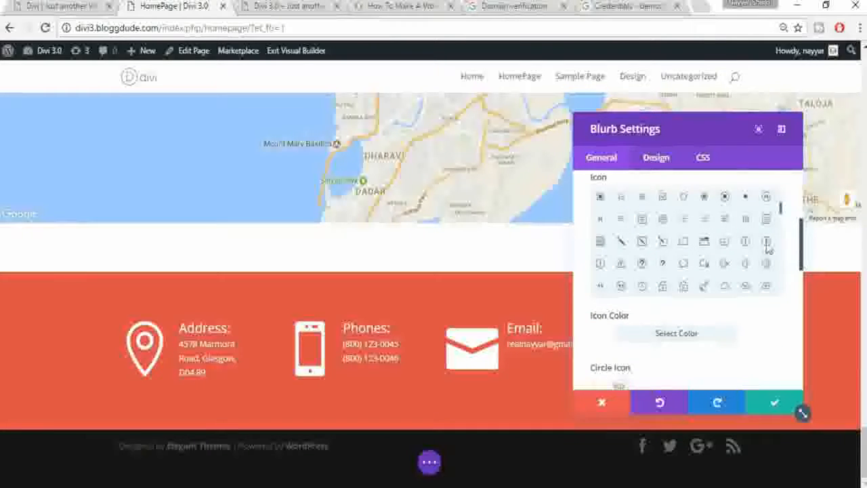
pyautogui.scroll(-2, 759, 248)
pyautogui.scroll(-4, 759, 248)
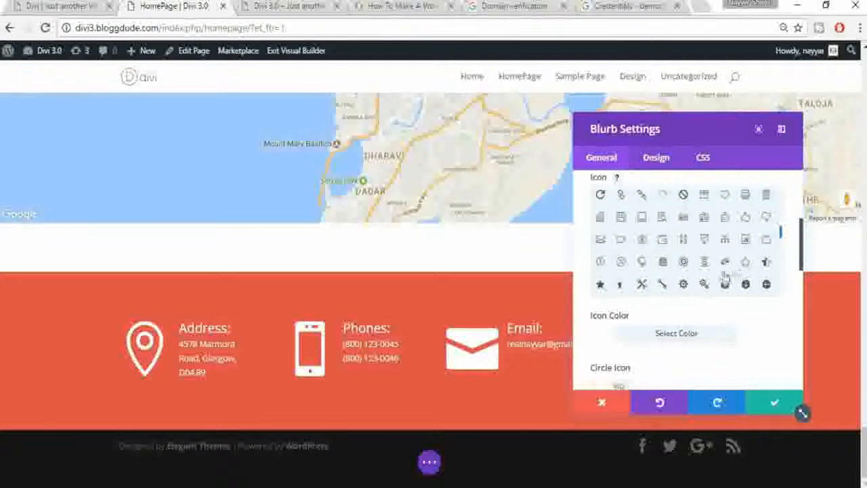
pyautogui.scroll(2, 744, 269)
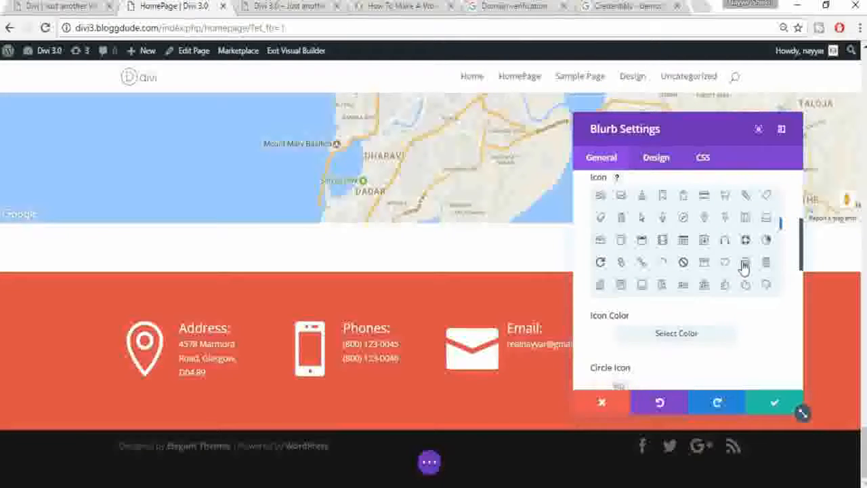
pyautogui.scroll(-5, 767, 264)
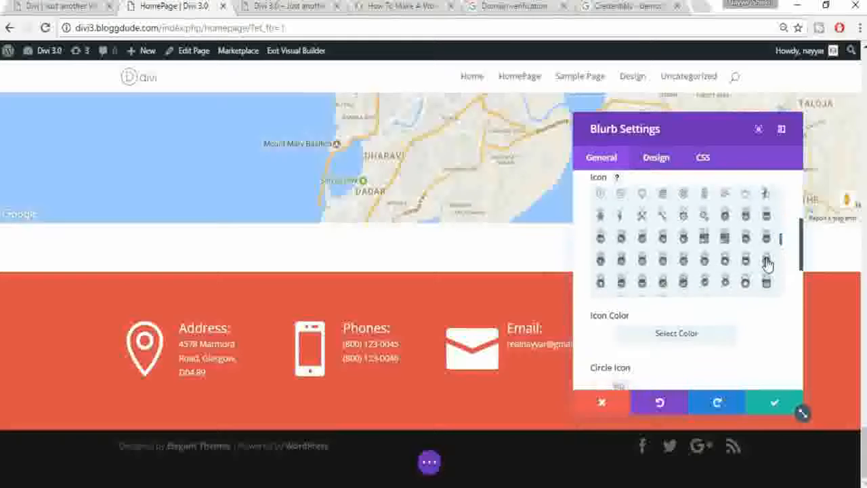
pyautogui.scroll(-3, 752, 256)
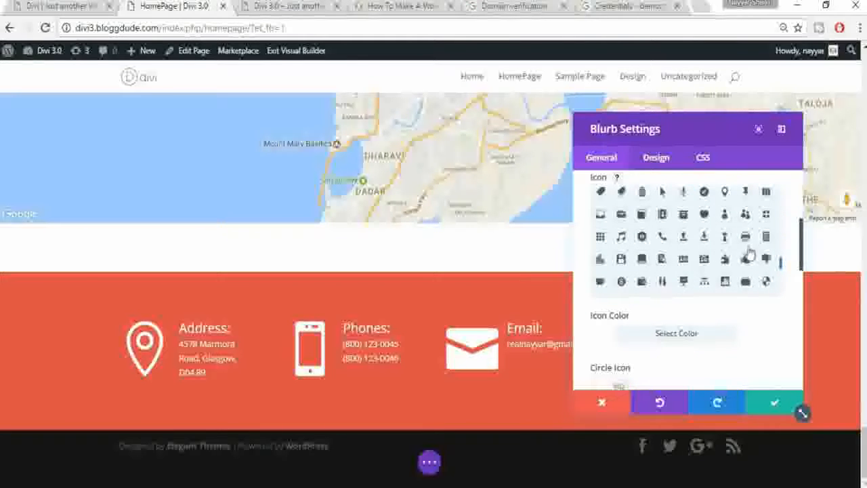
pyautogui.scroll(2, 725, 263)
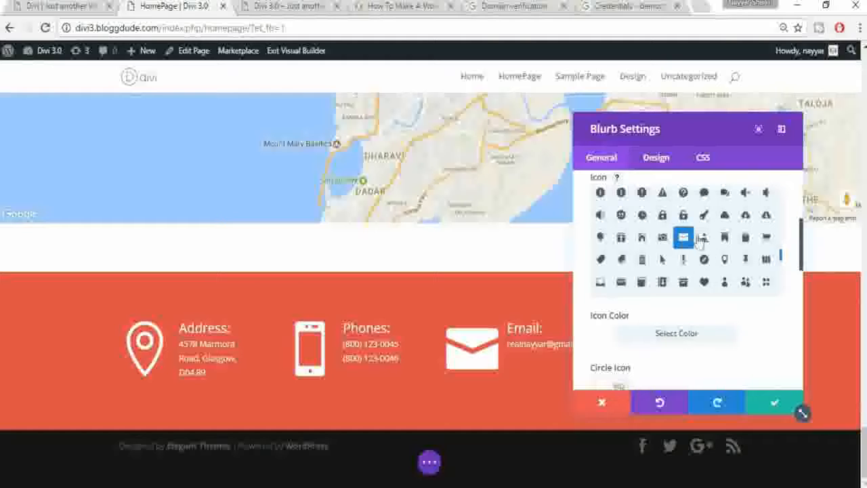
pyautogui.click(643, 217)
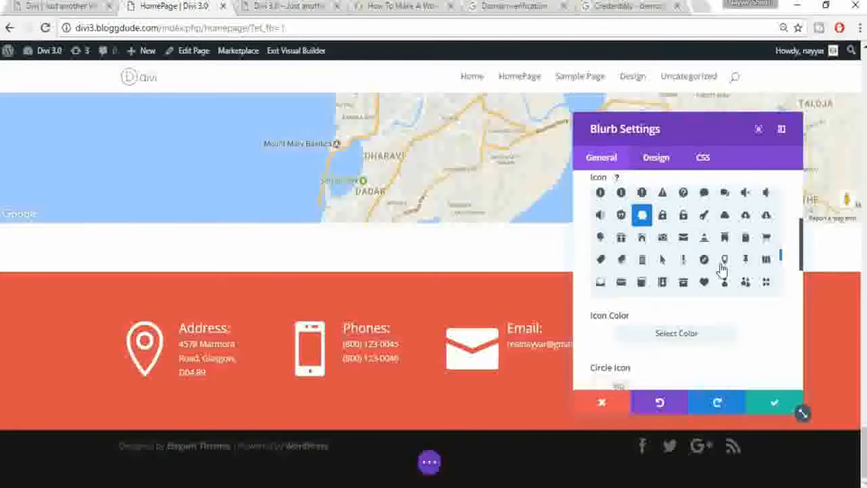
pyautogui.click(776, 404)
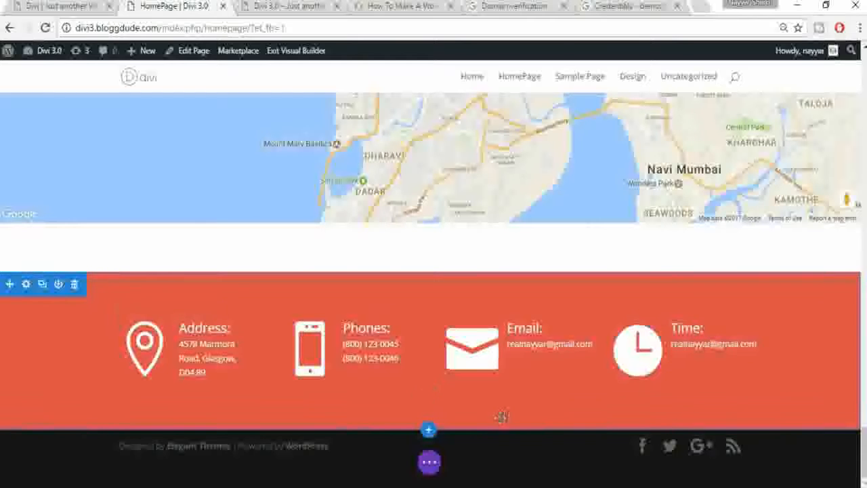
# Step: Drag the map section's bottom padding to zero so the red contact section sits under it
pyautogui.click(431, 470)
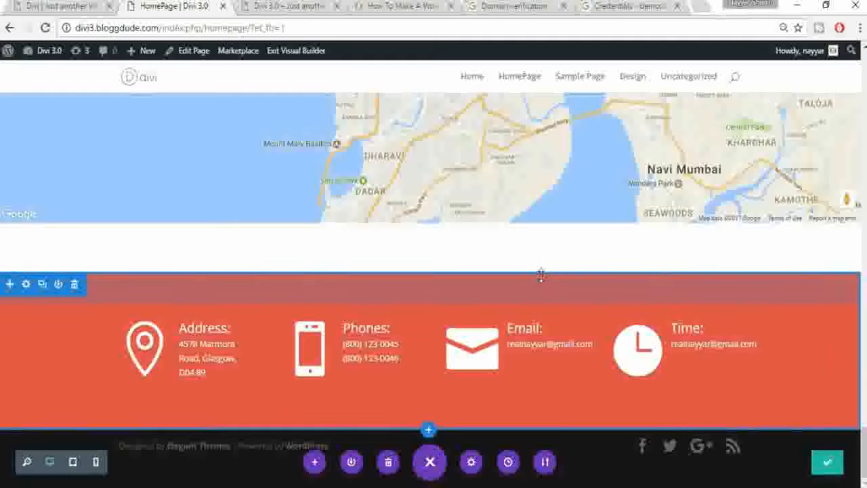
pyautogui.scroll(1, 453, 250)
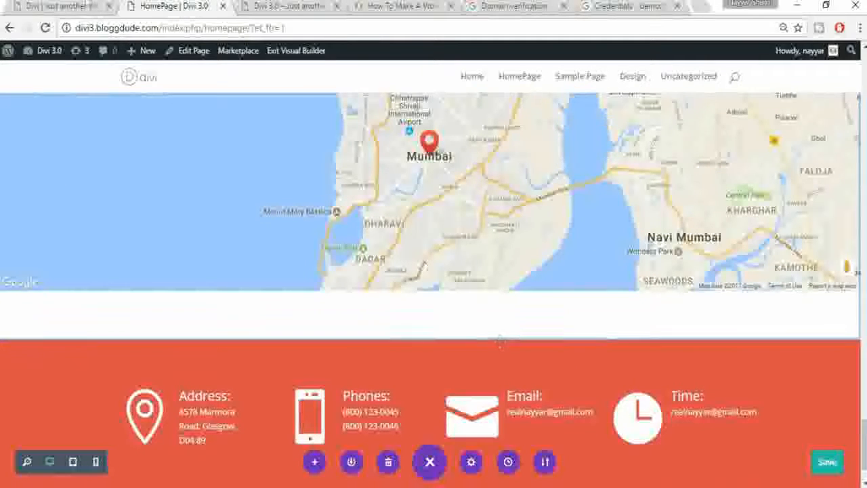
pyautogui.click(39, 5)
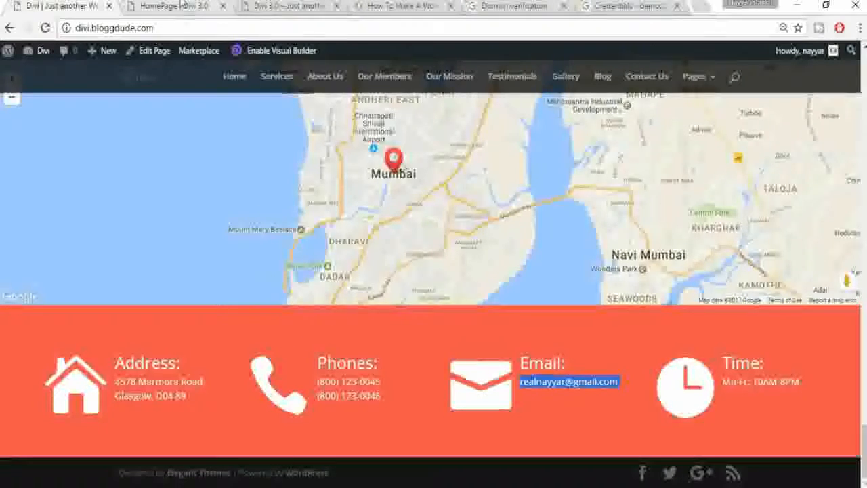
pyautogui.click(175, 6)
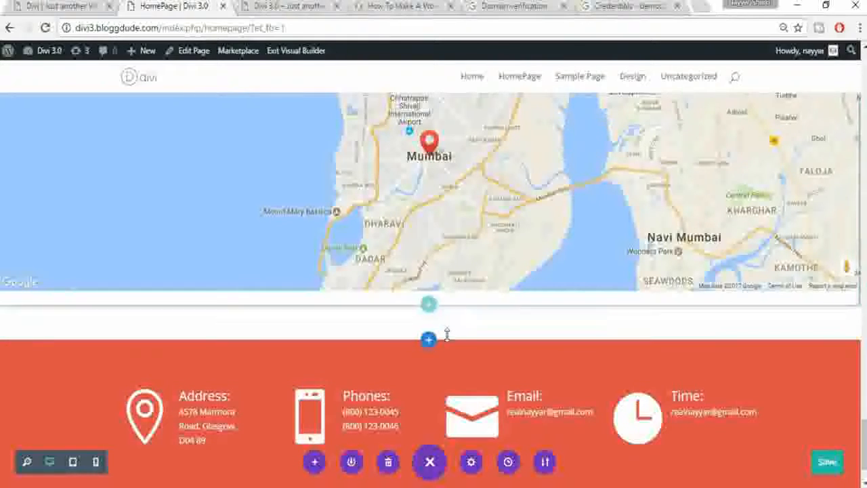
pyautogui.moveTo(451, 294); pyautogui.dragTo(454, 276)
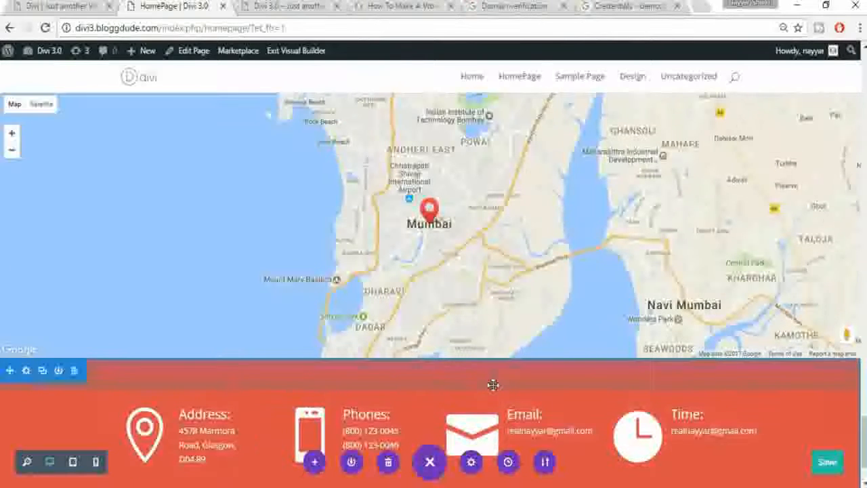
# Step: Zero the map section's top and bottom padding and the gallery row's bottom padding
pyautogui.scroll(4, 493, 386)
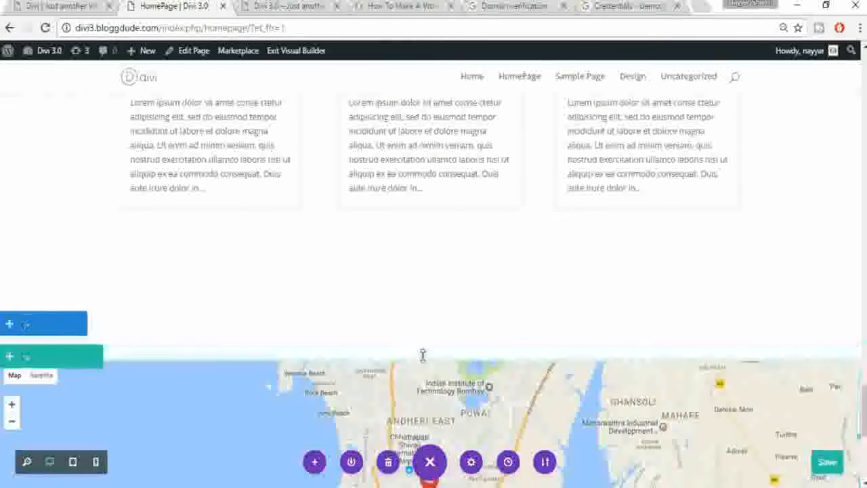
pyautogui.moveTo(428, 336); pyautogui.dragTo(437, 331)
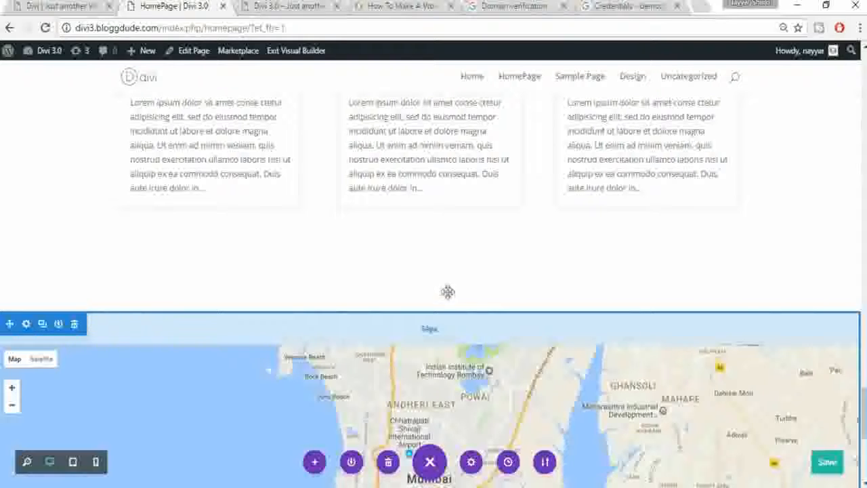
pyautogui.moveTo(448, 295); pyautogui.dragTo(447, 286)
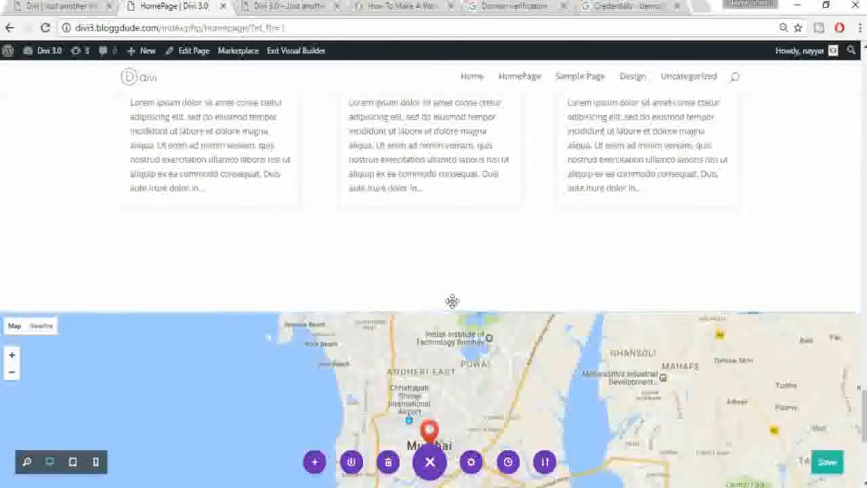
pyautogui.moveTo(449, 273); pyautogui.dragTo(452, 260)
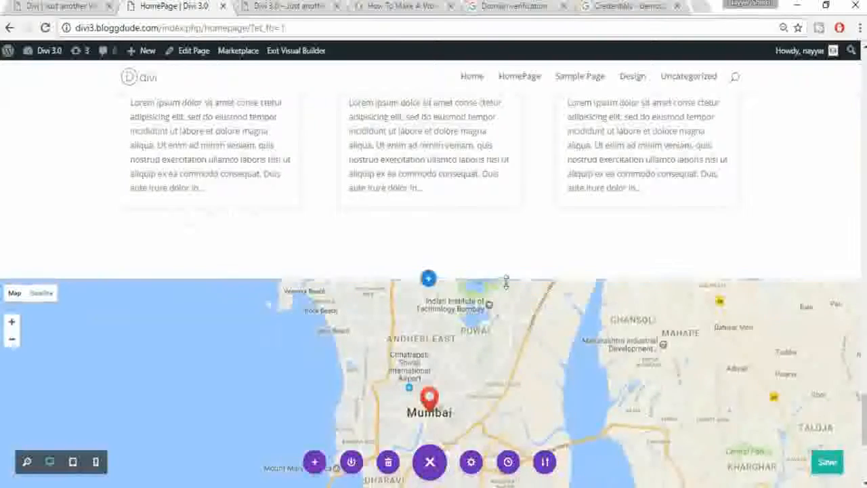
pyautogui.scroll(5, 501, 278)
pyautogui.scroll(3, 508, 306)
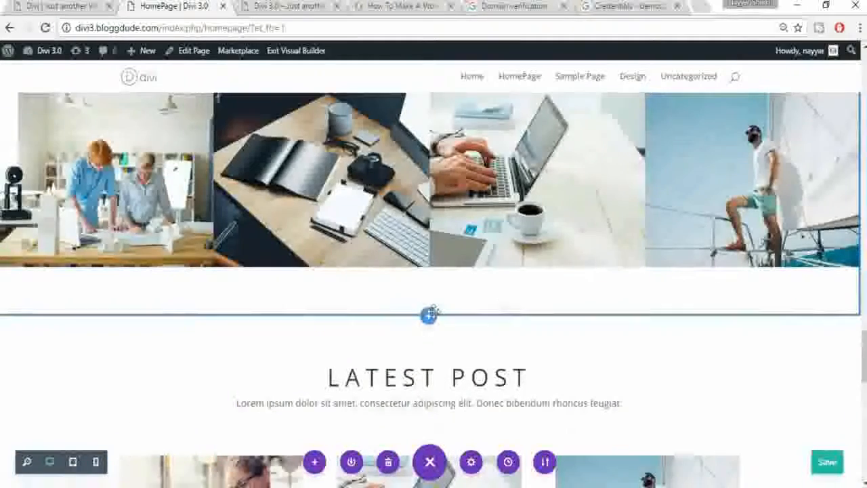
pyautogui.moveTo(414, 280); pyautogui.dragTo(415, 266)
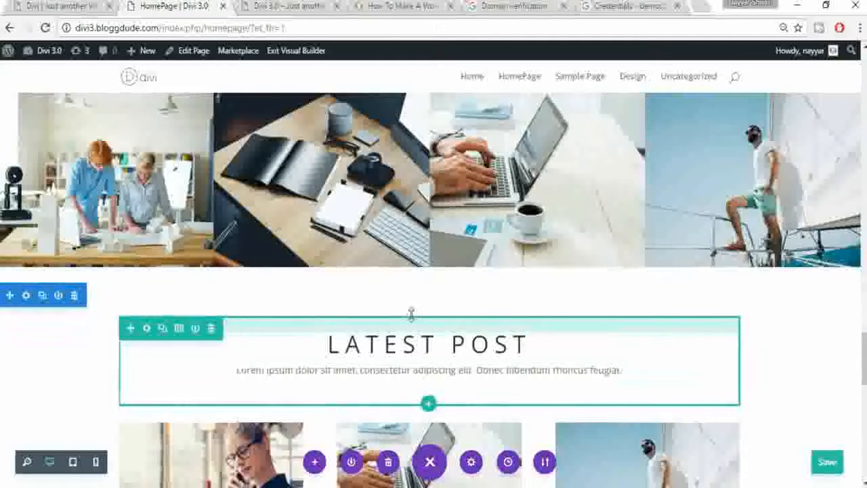
# Step: Reduce the gallery section's top padding below the testimonials, then return to the page top
pyautogui.scroll(5, 406, 315)
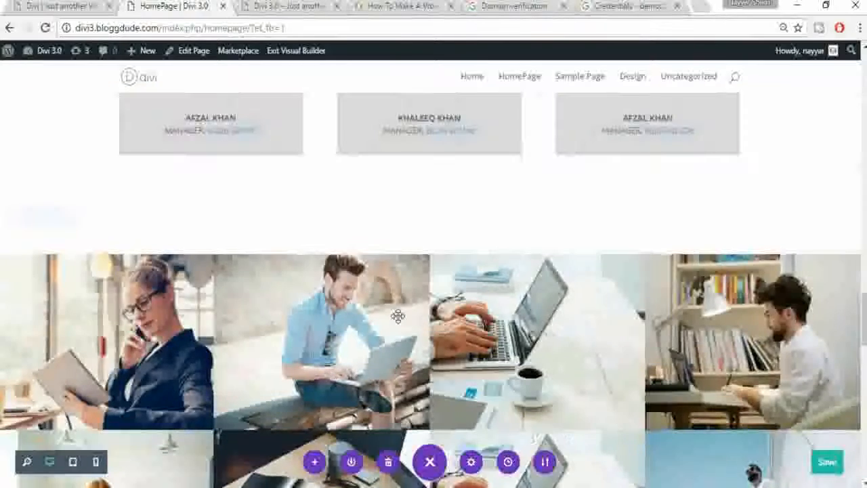
pyautogui.scroll(2, 398, 316)
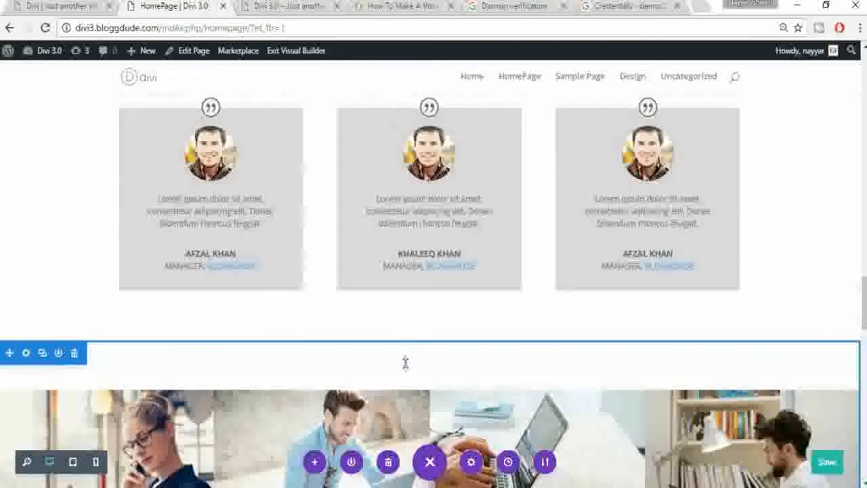
pyautogui.moveTo(409, 347); pyautogui.dragTo(421, 293)
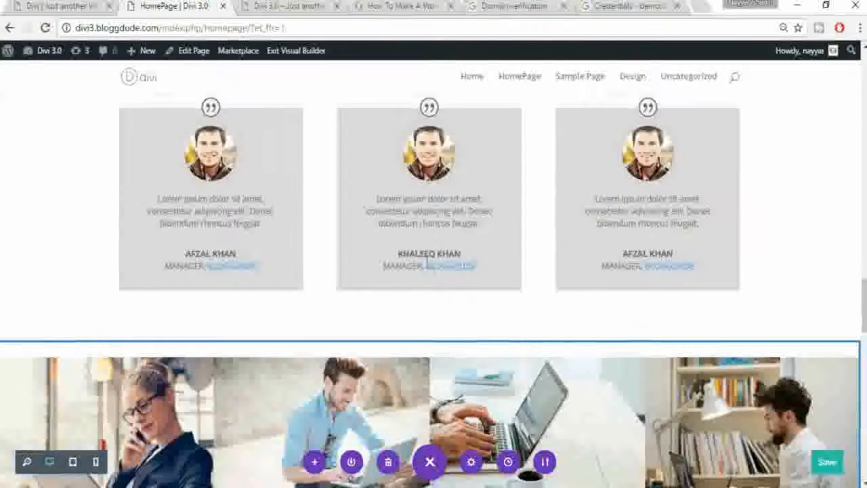
pyautogui.scroll(2, 483, 373)
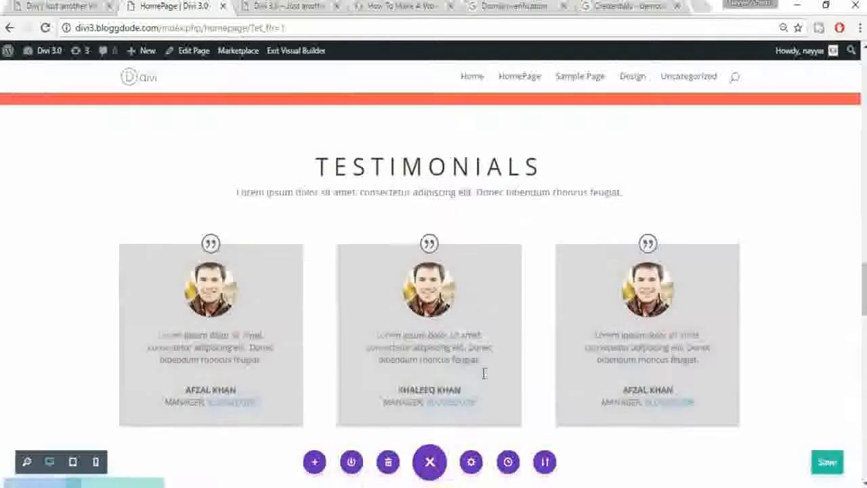
pyautogui.scroll(2, 483, 373)
pyautogui.scroll(1, 399, 335)
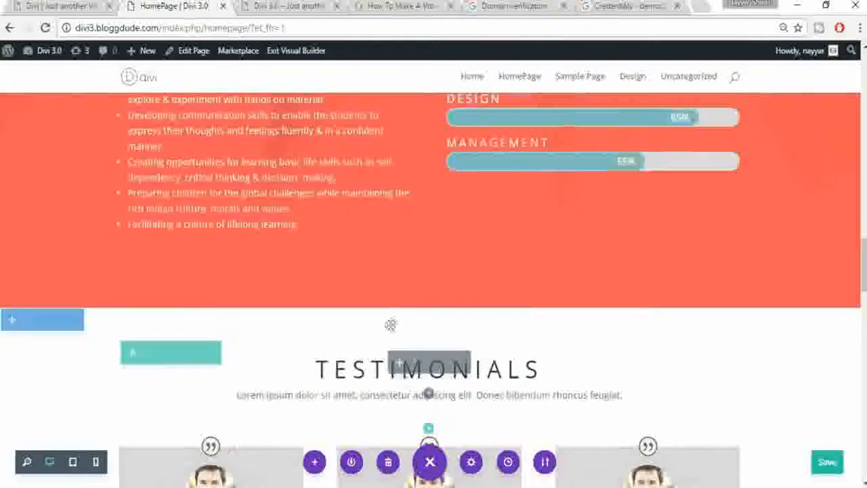
pyautogui.scroll(1, 406, 382)
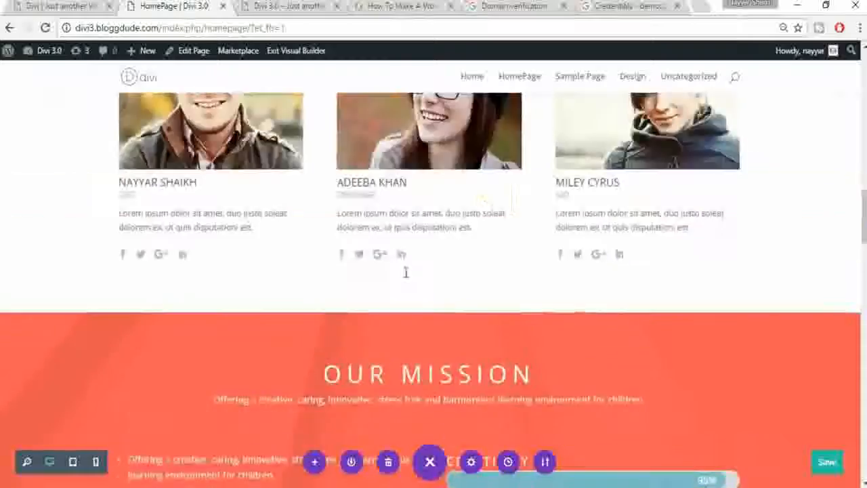
pyautogui.scroll(1, 406, 311)
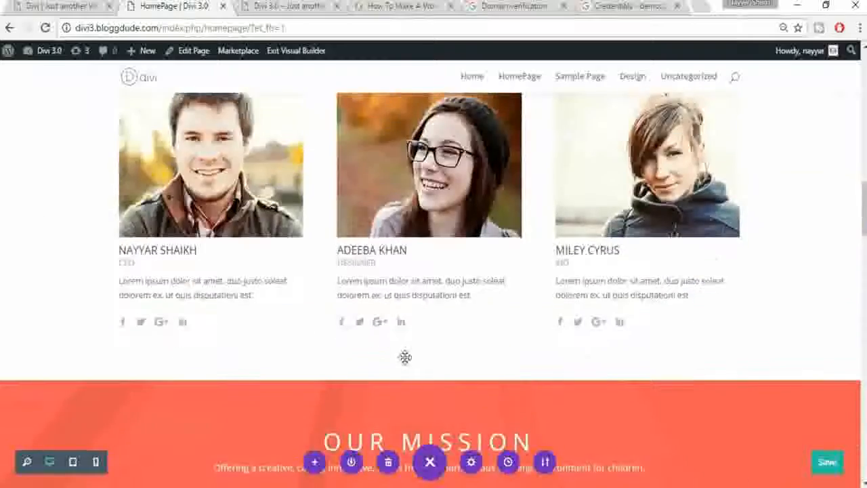
pyautogui.scroll(6, 406, 357)
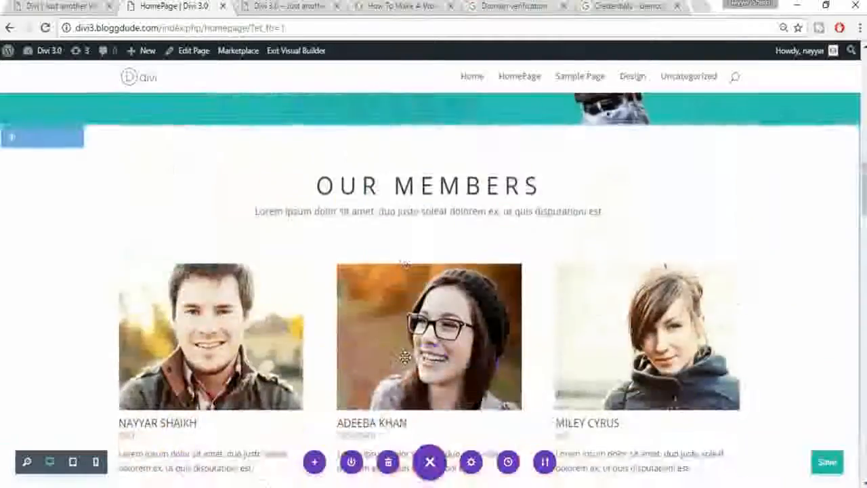
pyautogui.scroll(10, 405, 357)
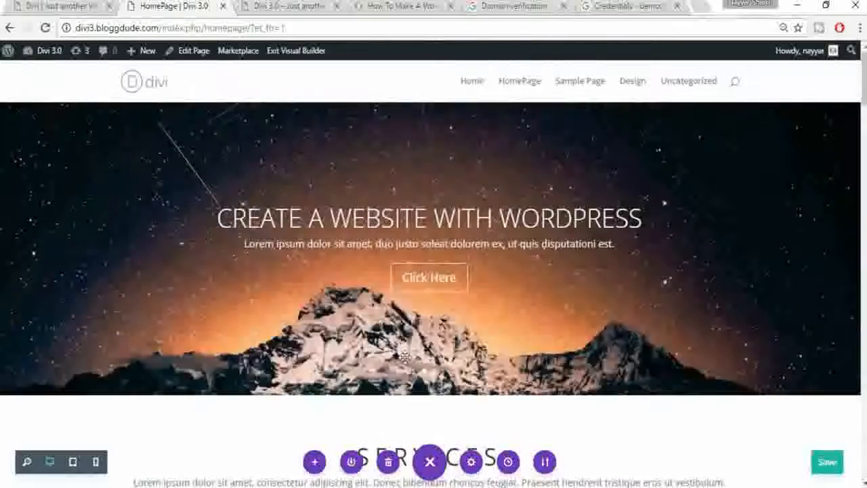
pyautogui.scroll(-2, 410, 352)
pyautogui.scroll(3, 416, 343)
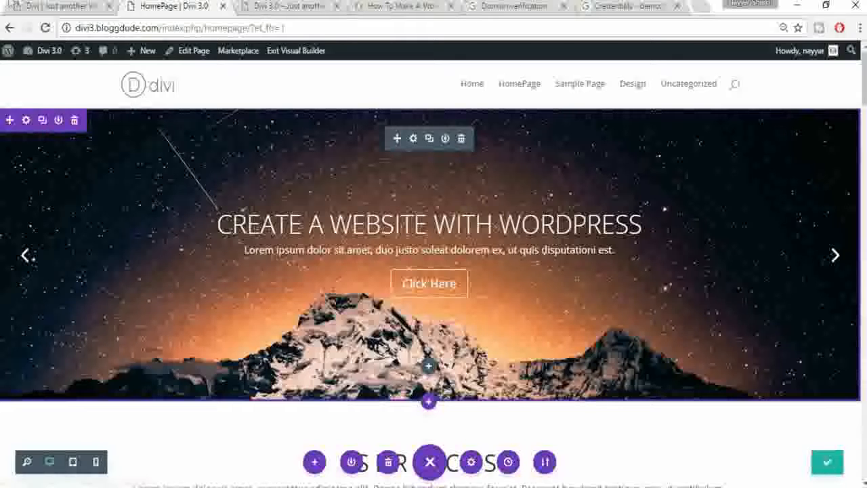
# Step: Copy the four-line slide padding CSS from the Divi tutorial post back to the homepage builder
pyautogui.click(19, 5)
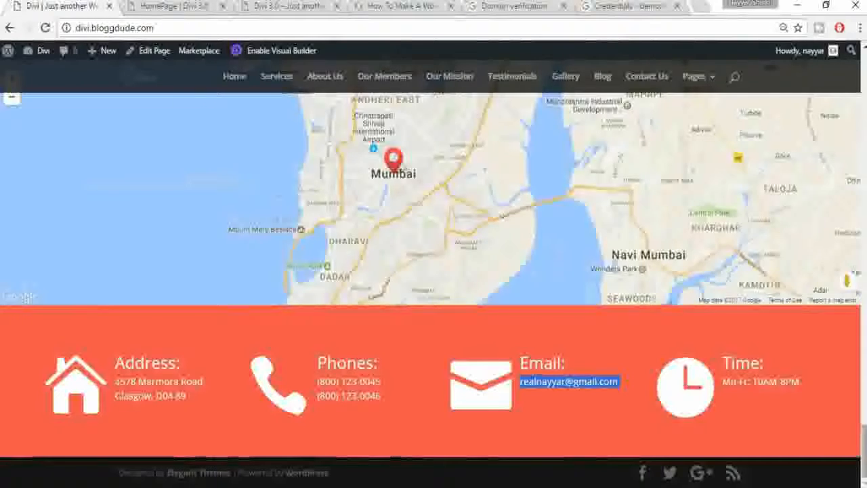
pyautogui.scroll(20, 778, 124)
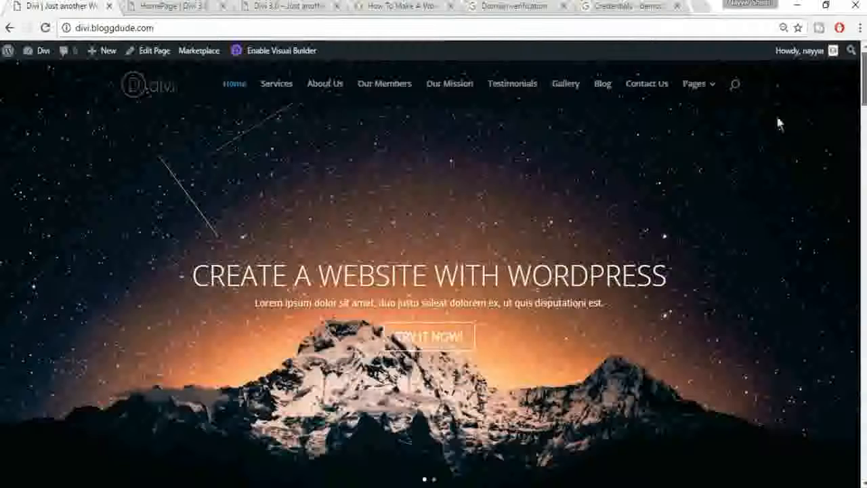
pyautogui.click(203, 7)
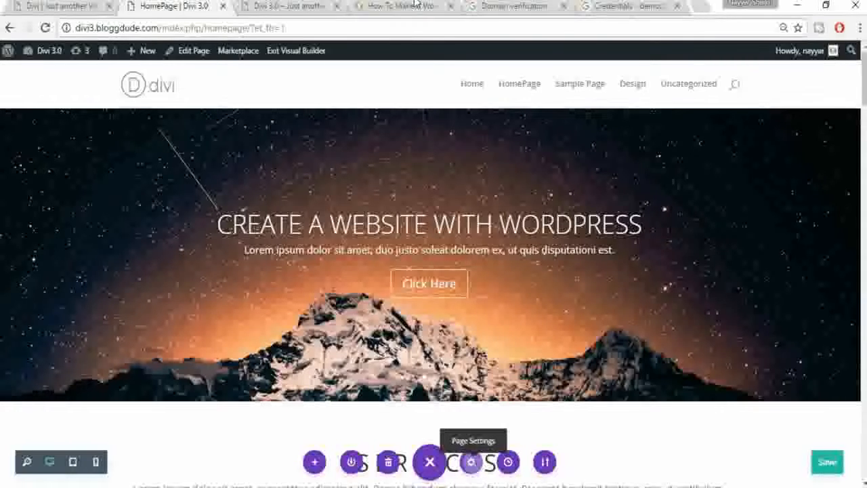
pyautogui.click(414, 6)
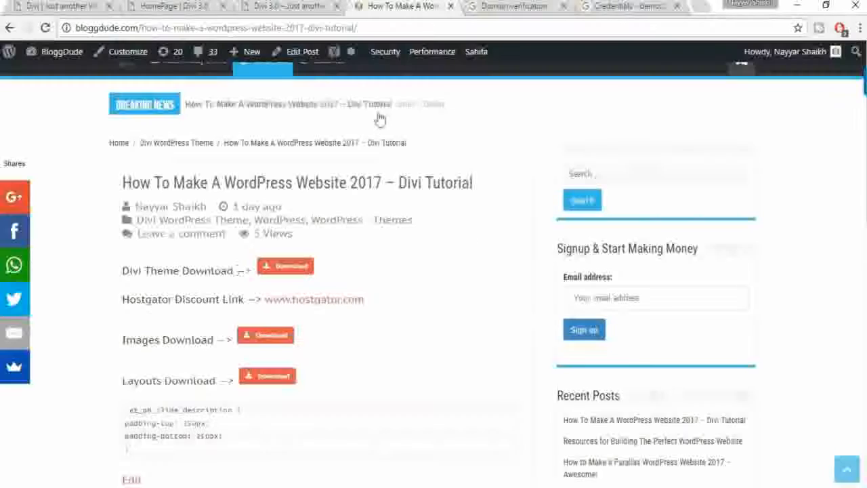
pyautogui.scroll(-2, 300, 354)
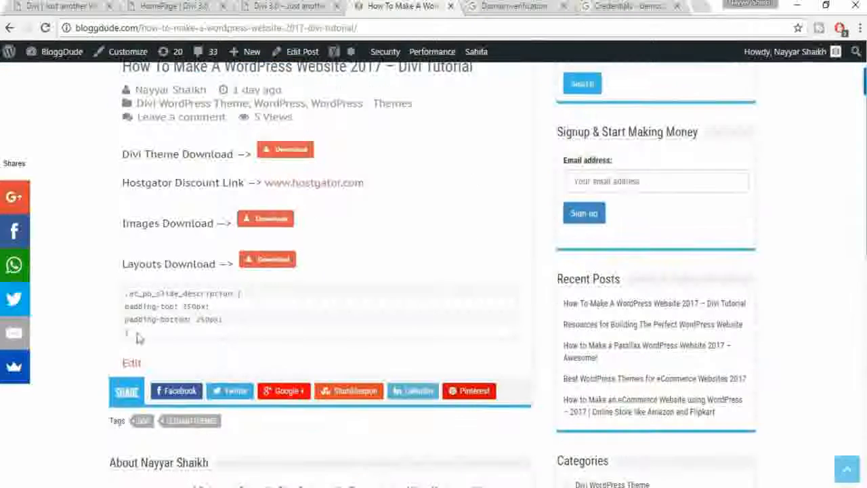
pyautogui.moveTo(128, 333); pyautogui.dragTo(126, 294)
pyautogui.click(68, 6)
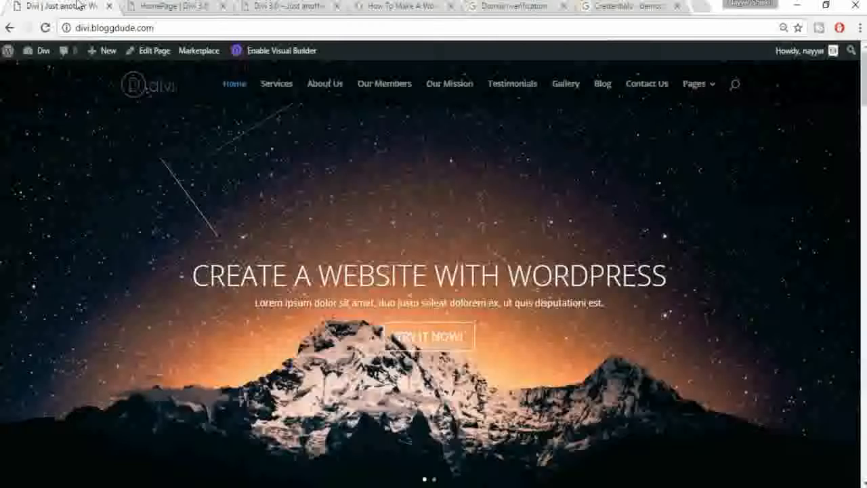
pyautogui.click(169, 6)
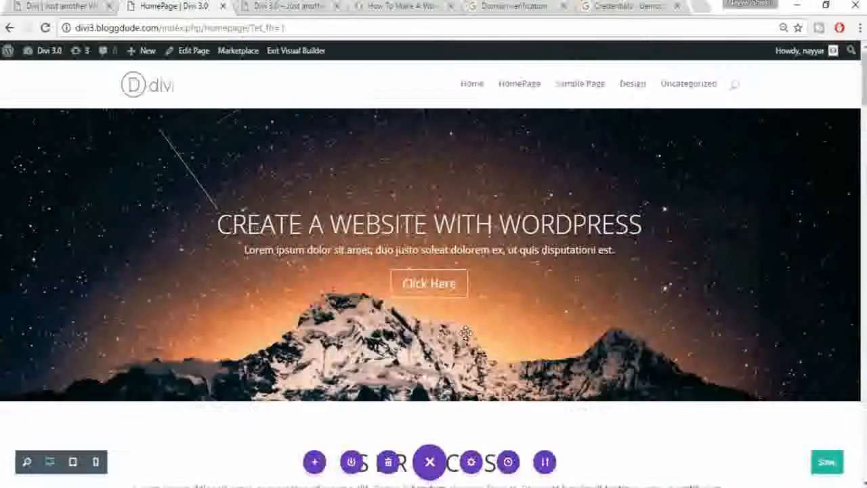
# Step: Paste the slide padding snippet into the page's Custom CSS, save it, and view the live homepage
pyautogui.click(651, 158)
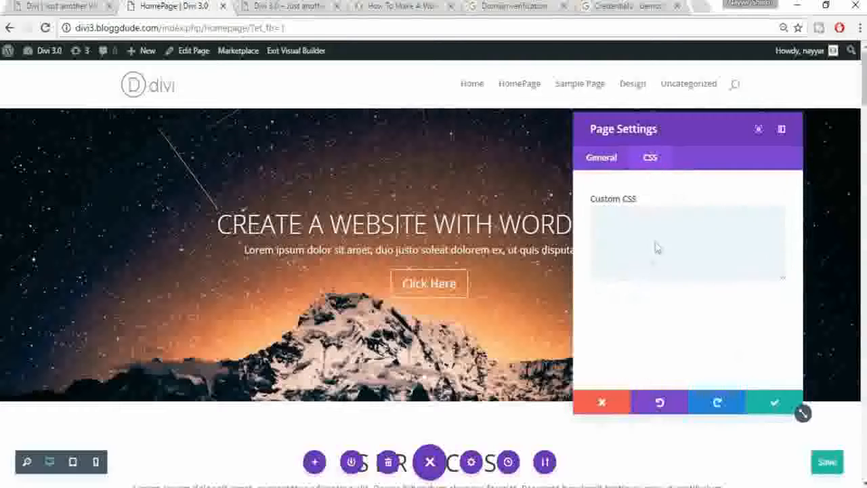
pyautogui.click(641, 231)
pyautogui.write('.et_pb_slide_description { padding-top: 200px; padding-bottom: 150px; }')
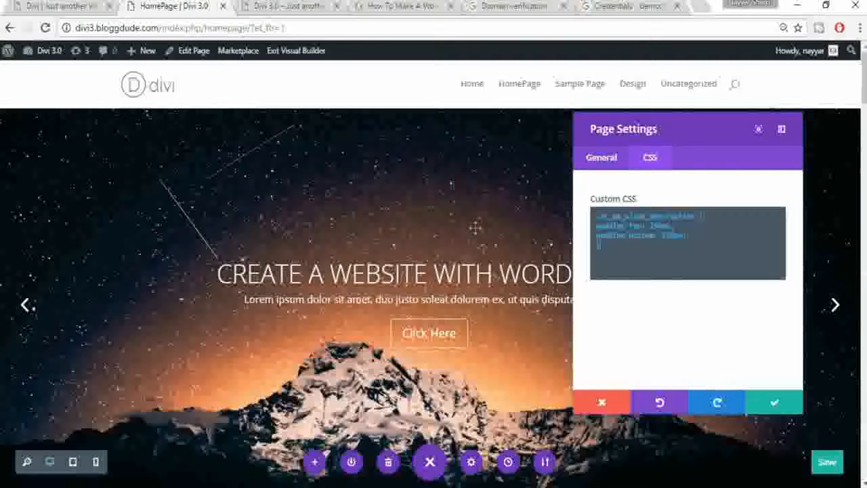
pyautogui.click(784, 408)
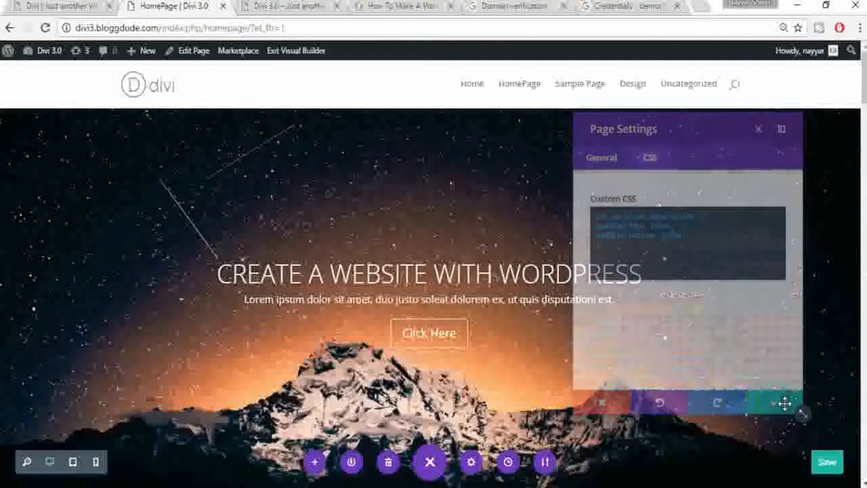
pyautogui.click(61, 5)
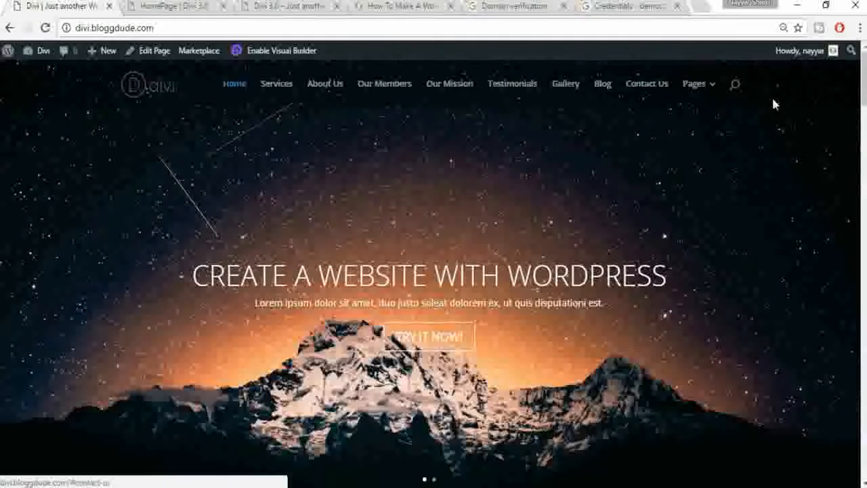
# Step: Save the homepage layout in the Visual Builder and open the Theme Customizer
pyautogui.click(147, 5)
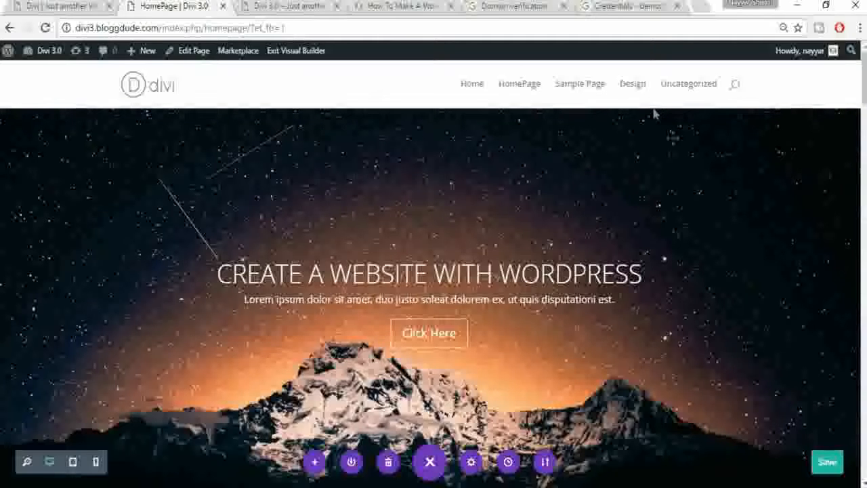
pyautogui.click(828, 463)
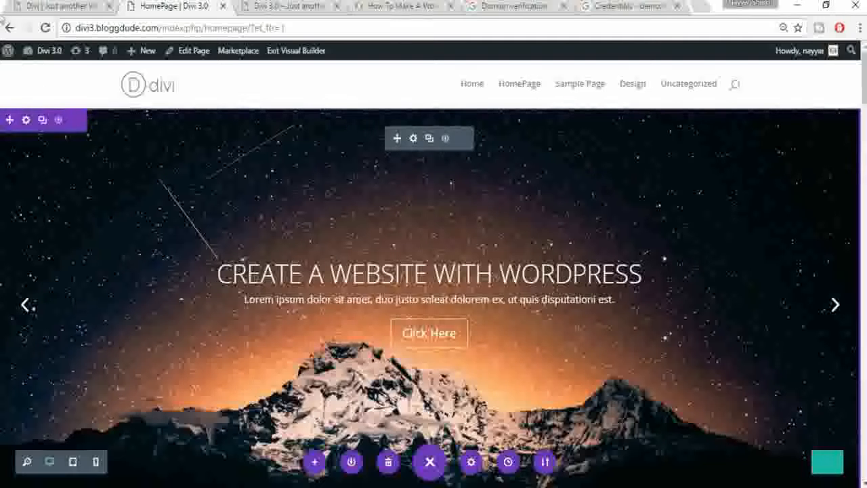
pyautogui.moveTo(53, 60)
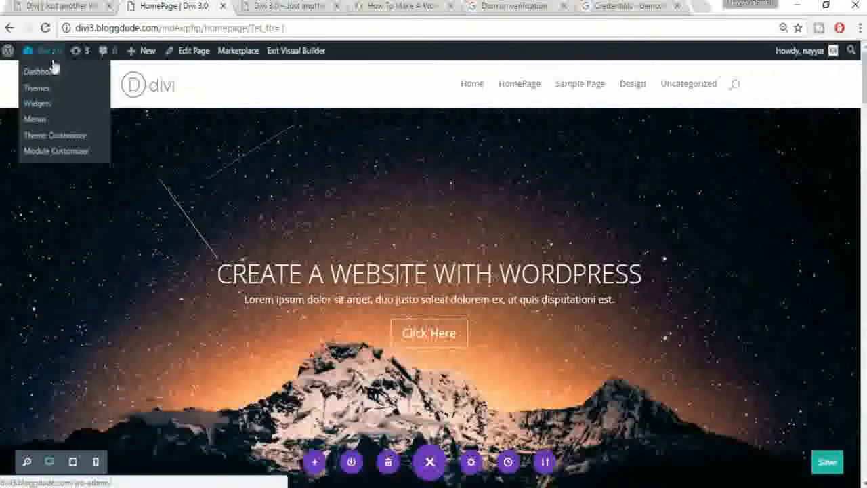
pyautogui.click(62, 140)
# Step: Under Header & Navigation, preview the Centered Inline Logo header style, then revert to Default
pyautogui.click(10, 90)
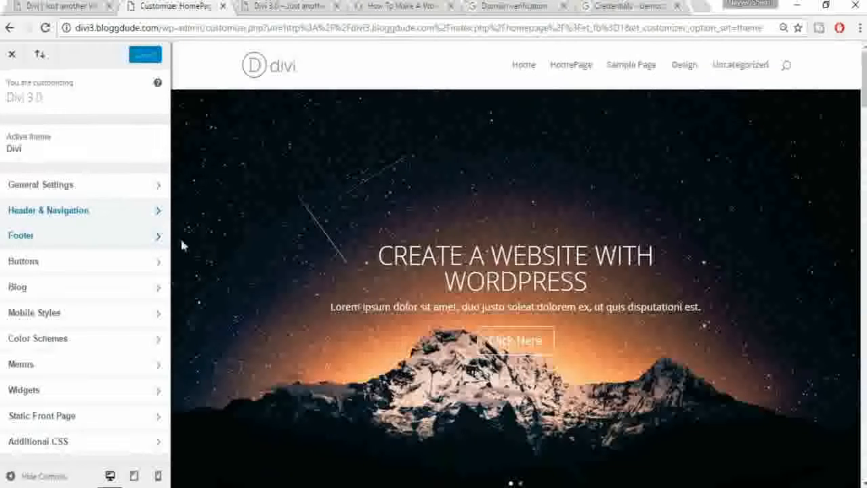
pyautogui.click(121, 219)
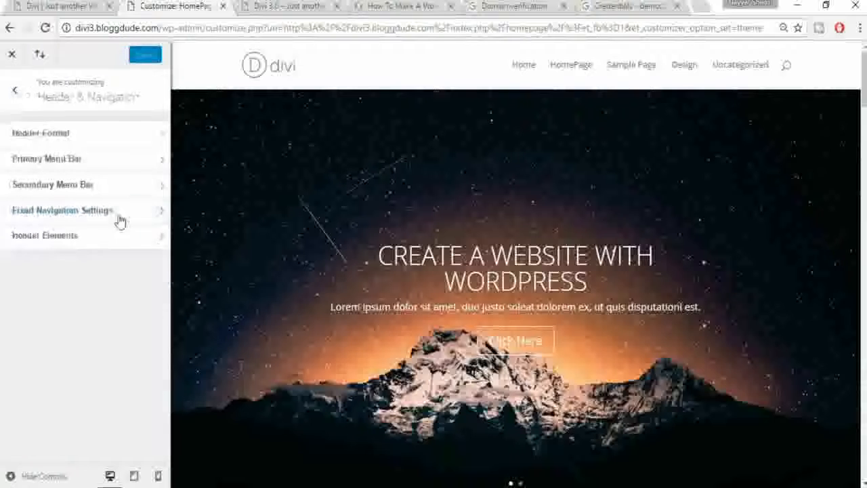
pyautogui.click(67, 143)
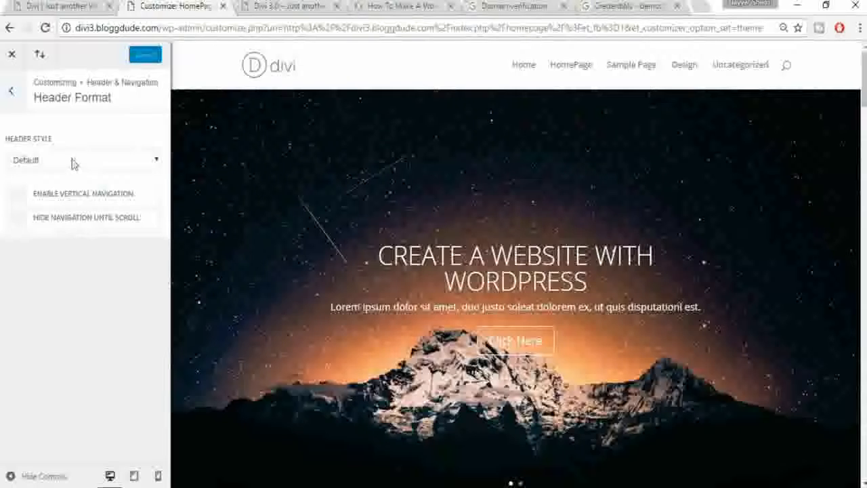
pyautogui.click(61, 161)
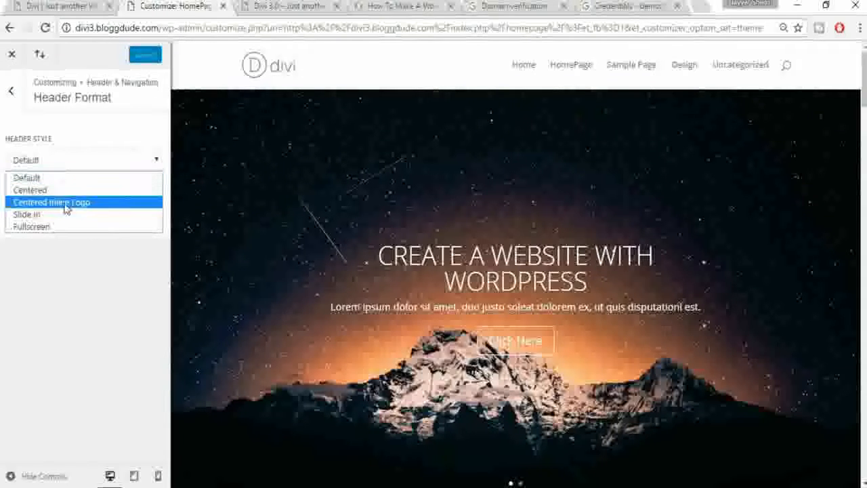
pyautogui.click(66, 203)
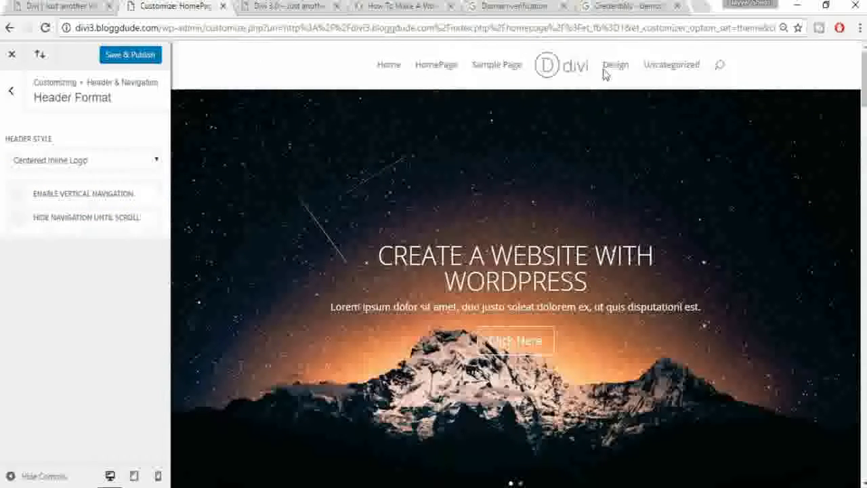
pyautogui.click(110, 161)
pyautogui.click(70, 178)
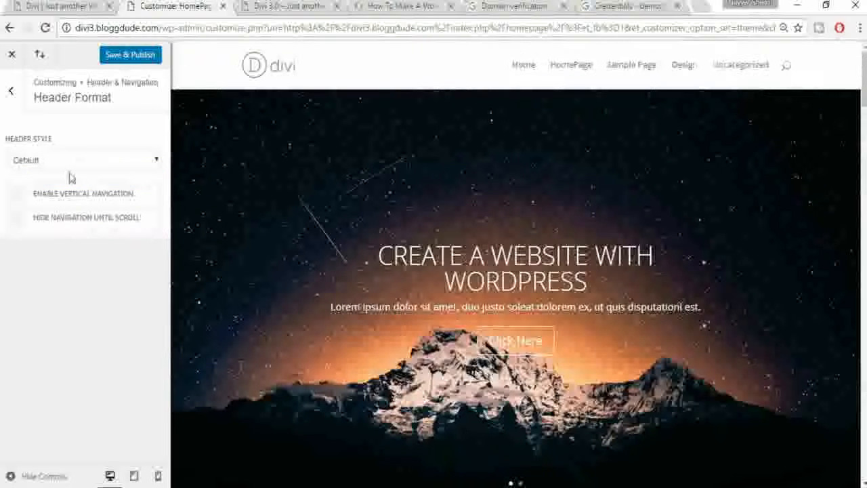
pyautogui.click(11, 95)
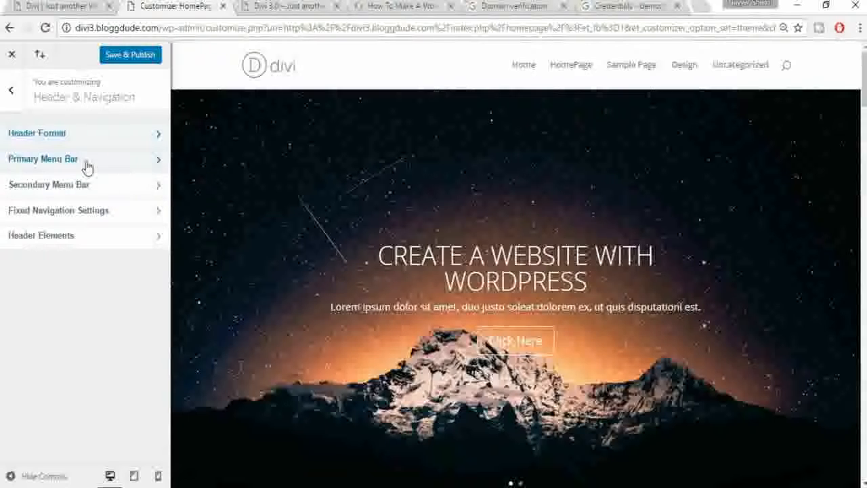
pyautogui.click(87, 166)
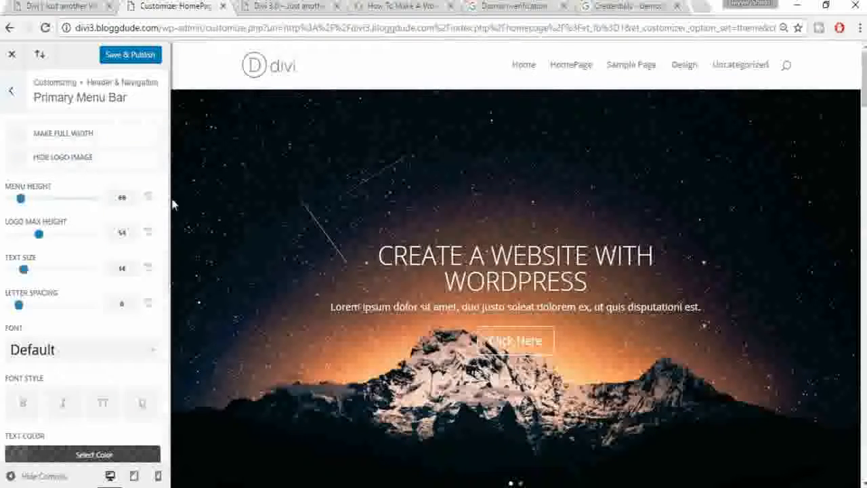
# Step: Try a 95 menu height on the Primary Menu Bar, then reset it to 66
pyautogui.scroll(-1, 163, 209)
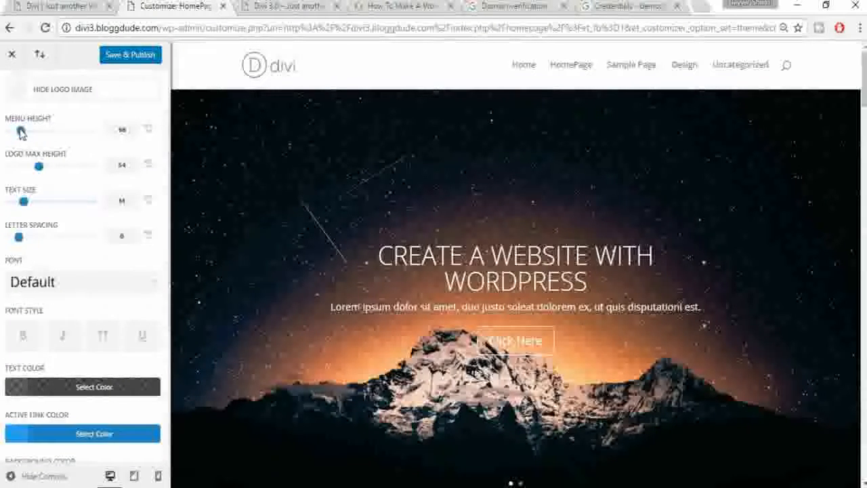
pyautogui.moveTo(21, 131); pyautogui.dragTo(52, 139)
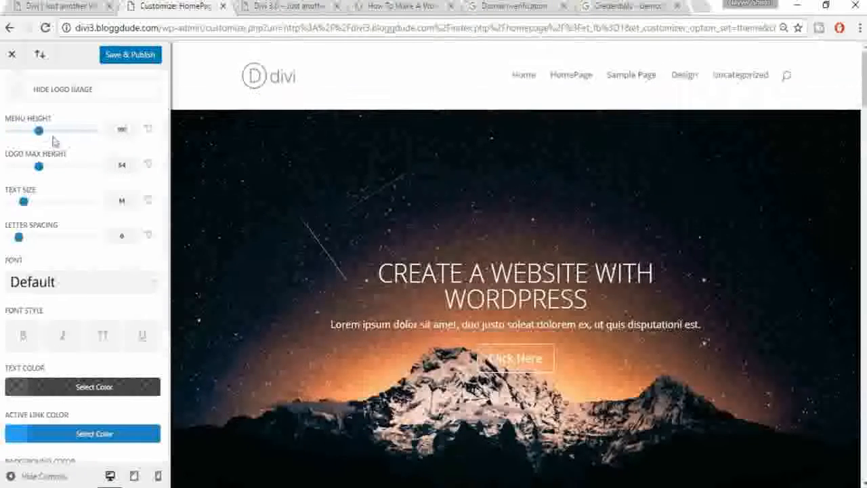
pyautogui.click(149, 131)
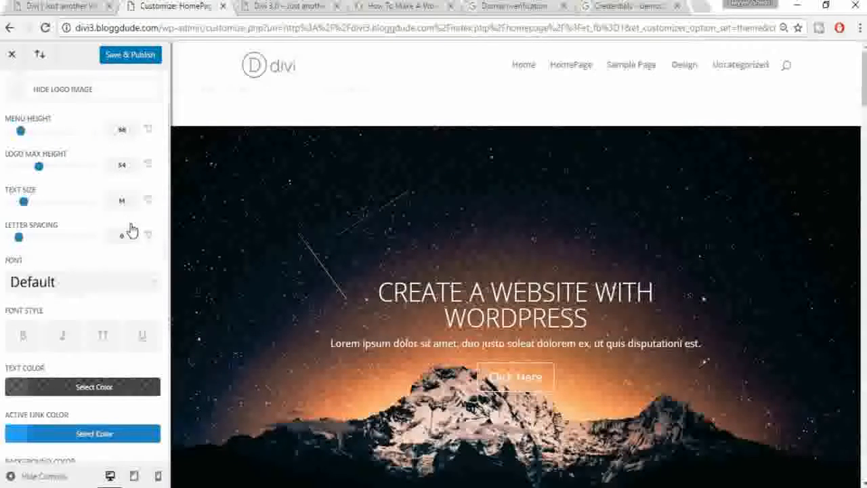
# Step: Set the menu bar background to black with its opacity dragged almost to zero
pyautogui.scroll(-1, 130, 230)
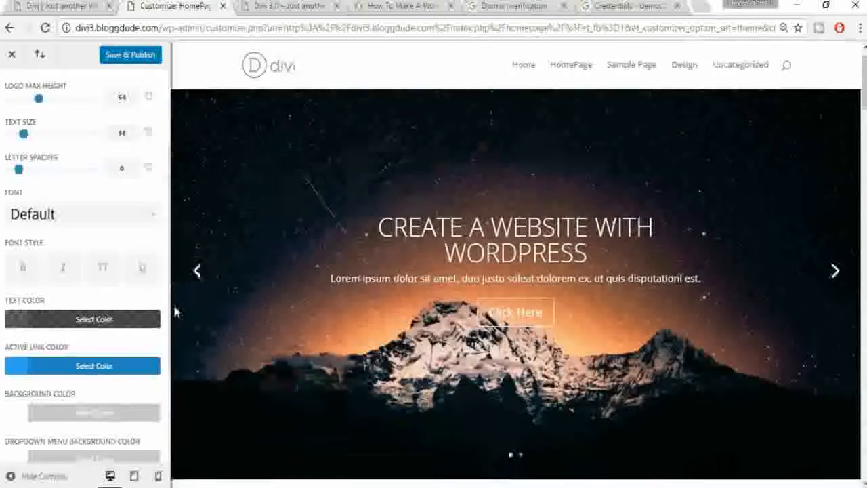
pyautogui.scroll(-1, 149, 322)
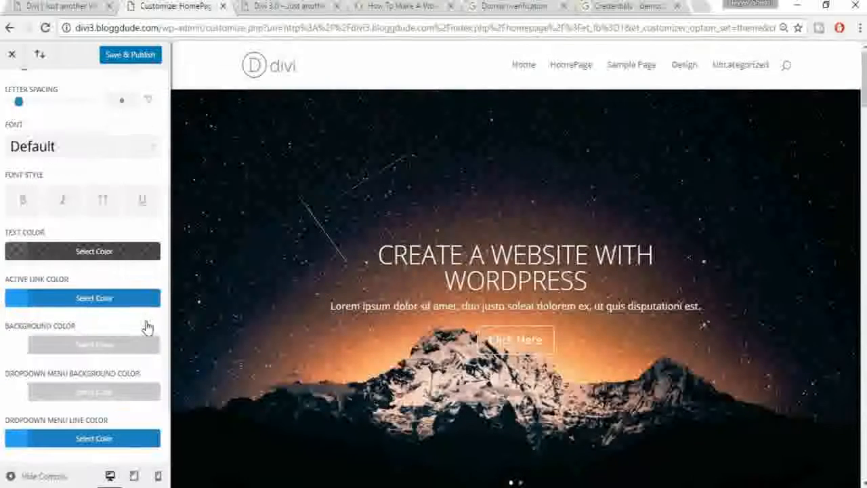
pyautogui.scroll(-1, 118, 326)
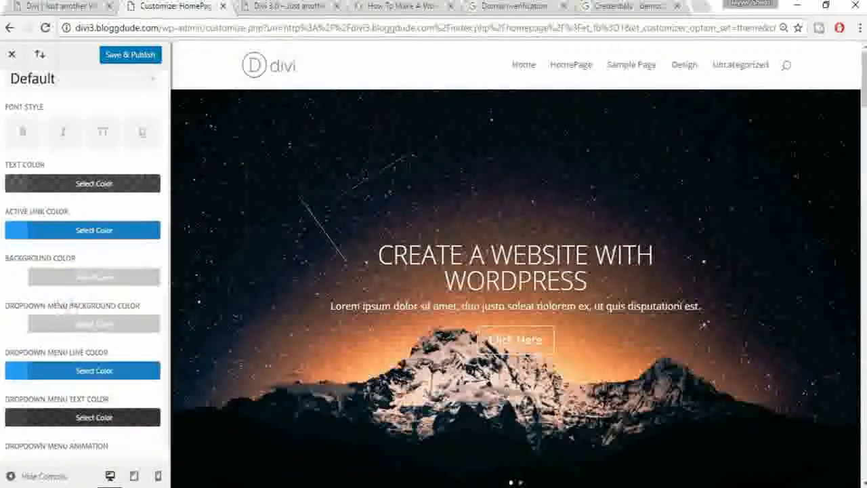
pyautogui.click(80, 287)
pyautogui.scroll(-1, 165, 303)
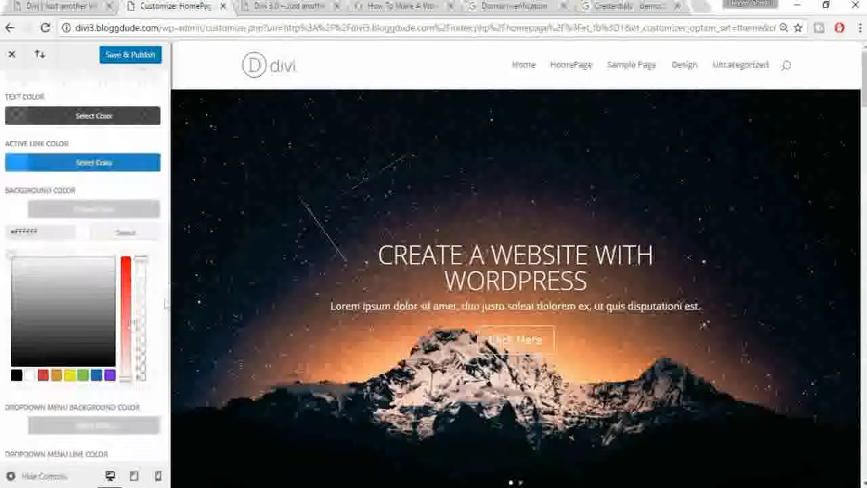
pyautogui.click(17, 375)
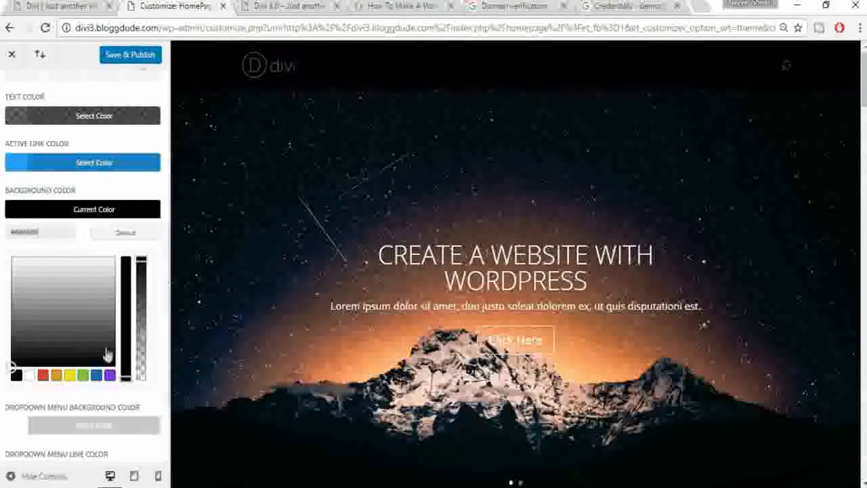
pyautogui.moveTo(139, 289); pyautogui.dragTo(141, 364)
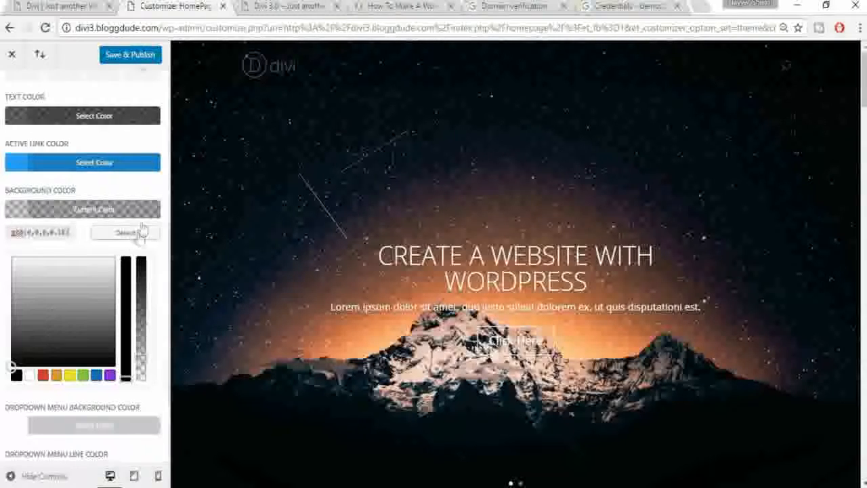
pyautogui.scroll(1, 142, 226)
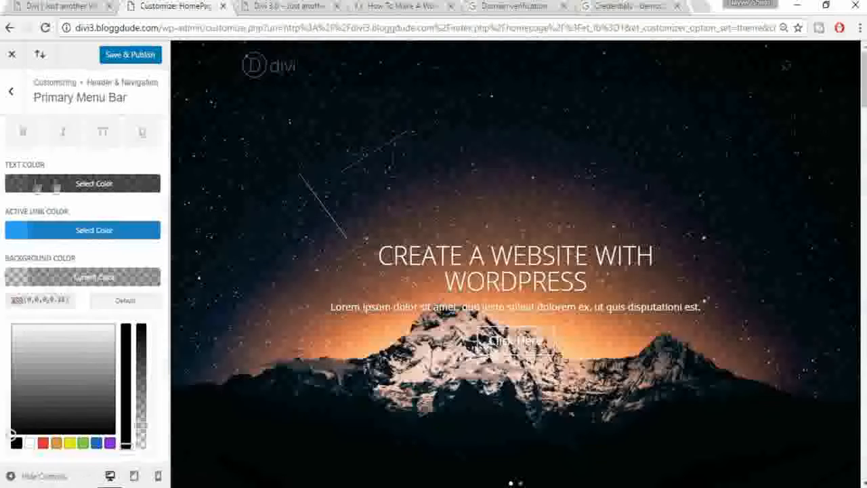
# Step: Set the primary menu text colour to white
pyautogui.click(25, 184)
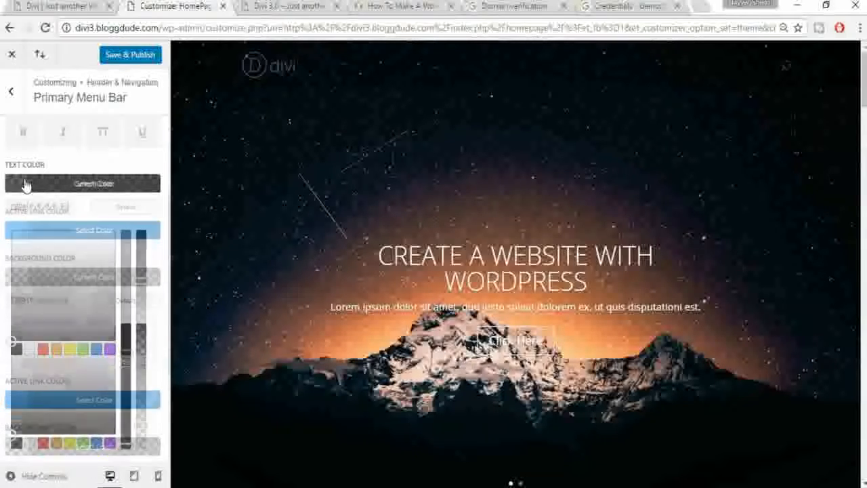
pyautogui.click(31, 350)
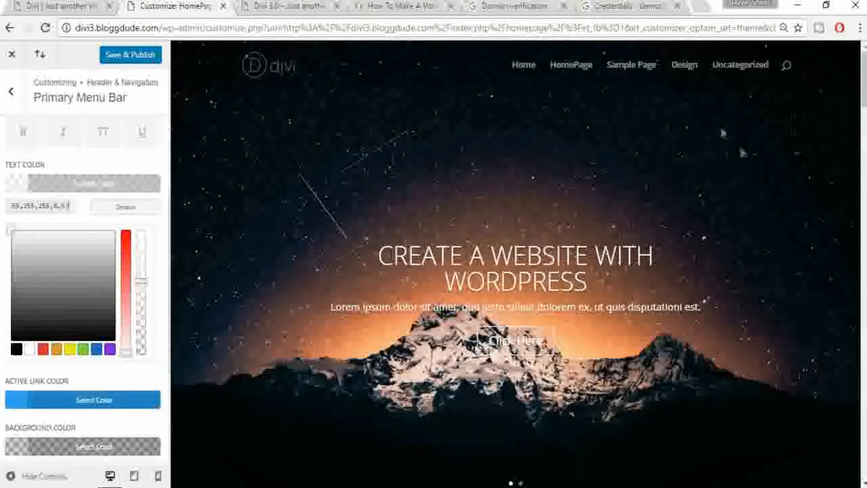
pyautogui.scroll(-2, 742, 167)
pyautogui.scroll(-4, 741, 168)
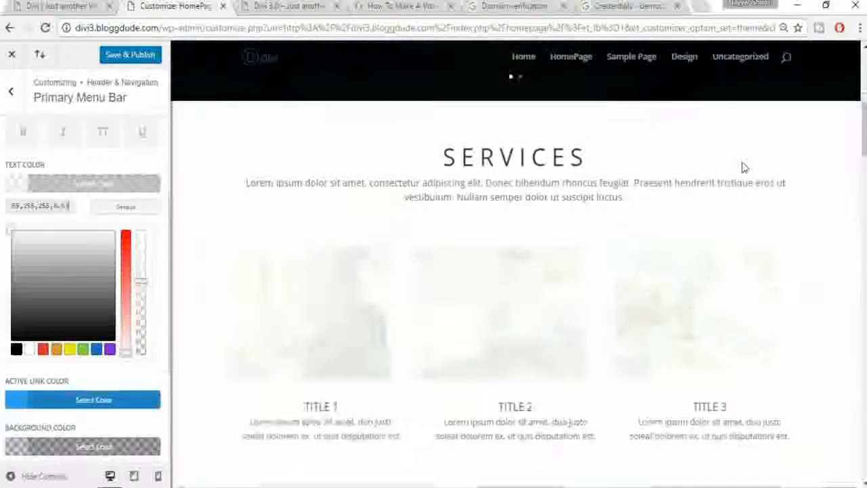
pyautogui.scroll(6, 742, 168)
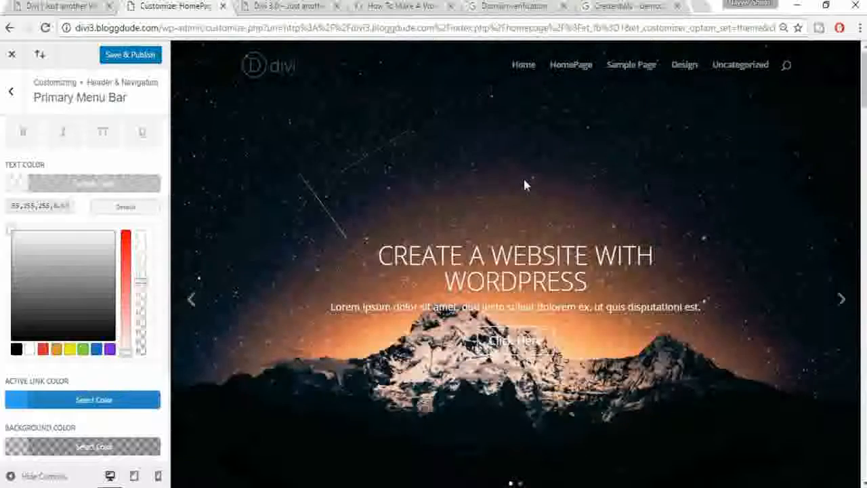
pyautogui.scroll(-8, 527, 187)
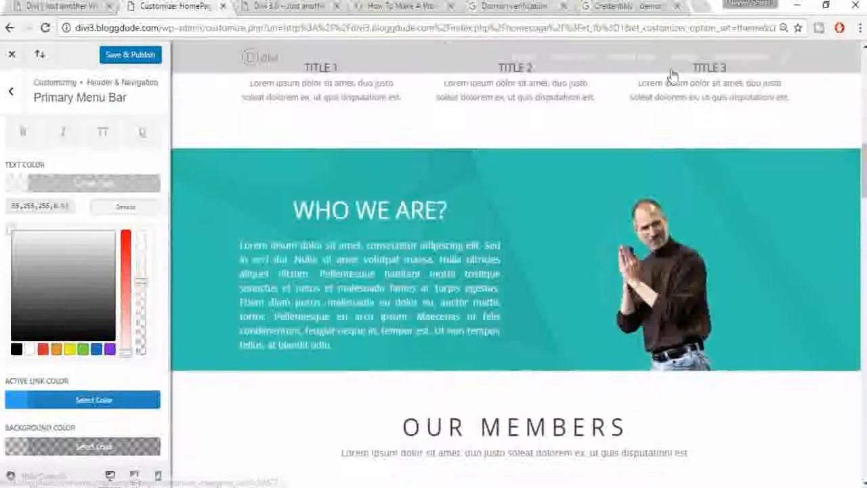
pyautogui.scroll(-2, 160, 325)
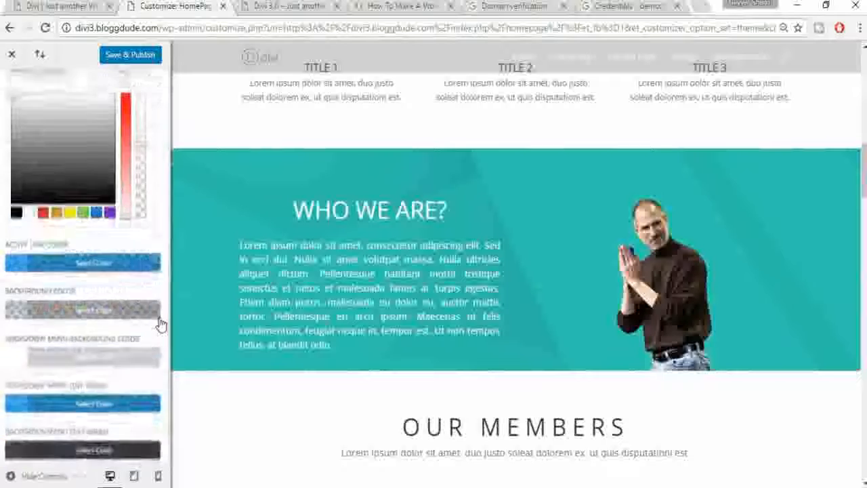
pyautogui.scroll(-1, 161, 325)
# Step: Raise the black menu bar background to 0.4 opacity and Save & Publish
pyautogui.click(100, 260)
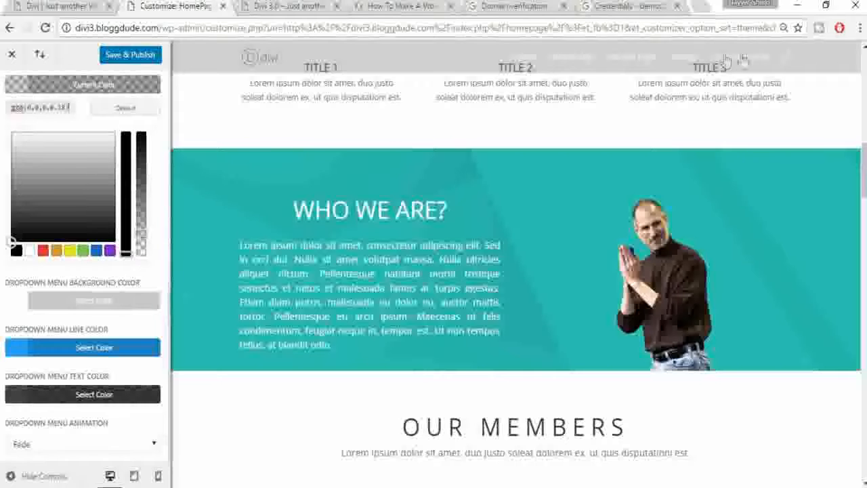
pyautogui.moveTo(141, 237); pyautogui.dragTo(141, 208)
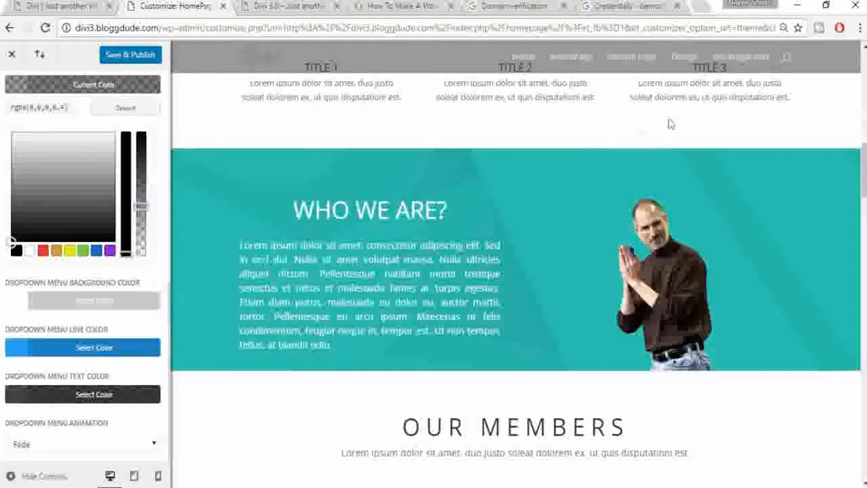
pyautogui.scroll(10, 609, 200)
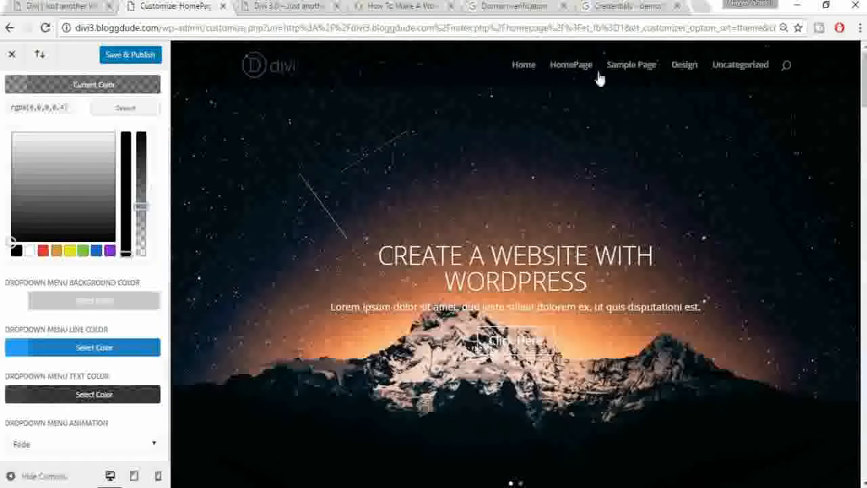
pyautogui.scroll(8, 145, 183)
pyautogui.click(125, 57)
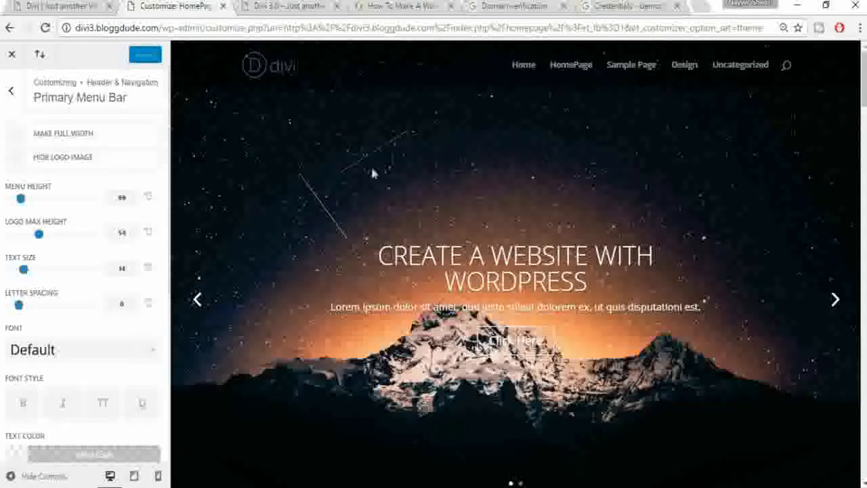
# Step: Load divi3.bloggdude.com in the Credentials tab, scroll it, then return to the HomePage customizer
pyautogui.click(622, 6)
pyautogui.click(511, 30)
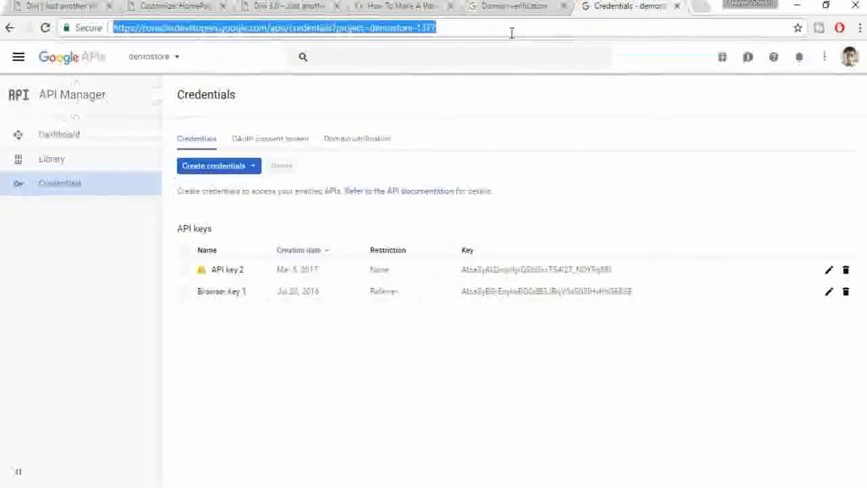
pyautogui.write('did3')
pyautogui.press('BackSpace')
pyautogui.press('BackSpace')
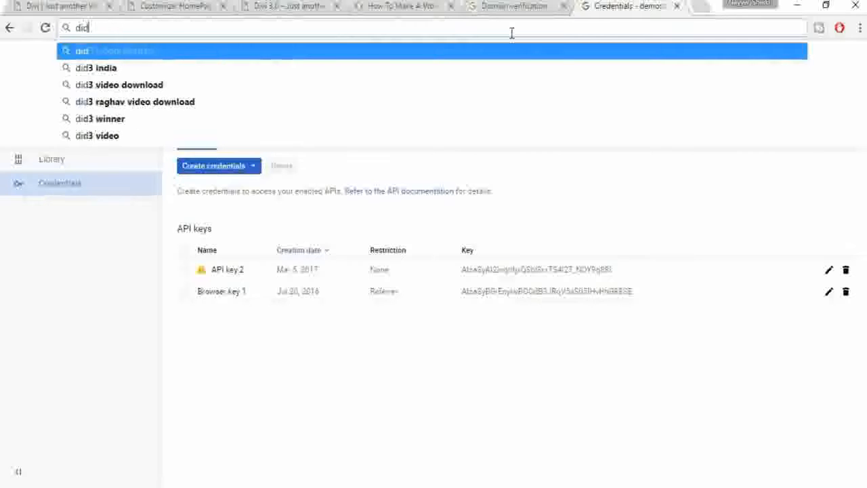
pyautogui.write('vi3')
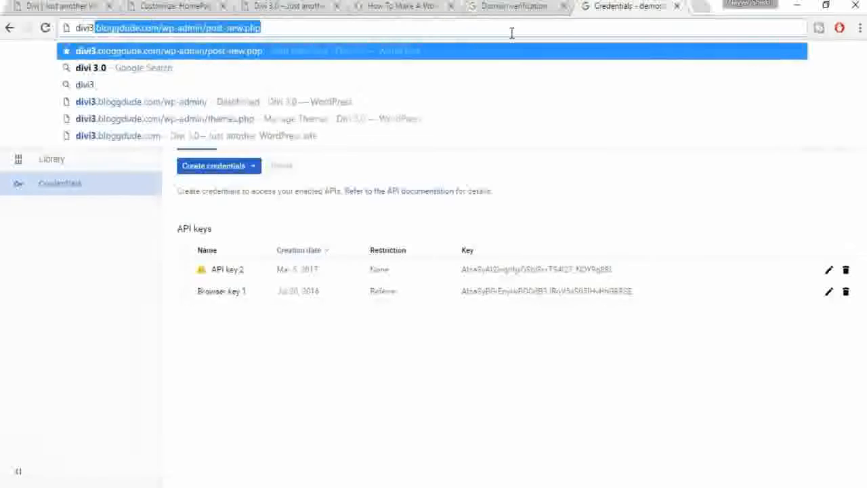
pyautogui.press('Return')
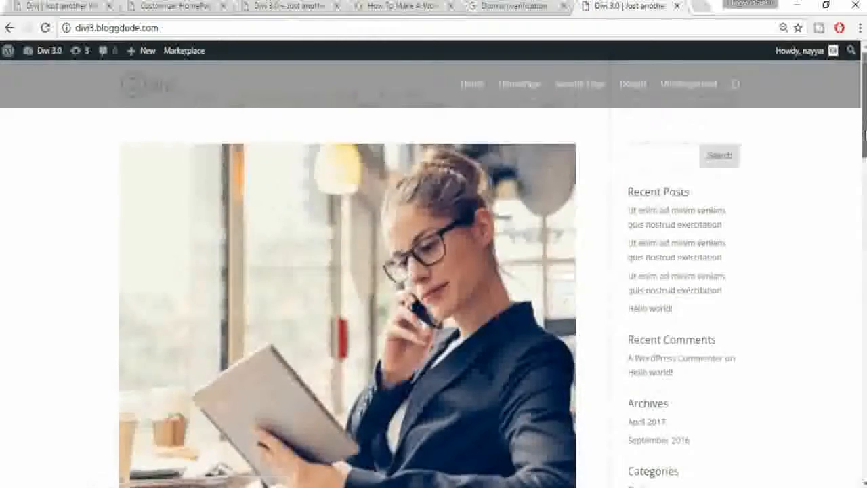
pyautogui.moveTo(864, 137)
pyautogui.mouseDown()
pyautogui.moveTo(864, 453)
pyautogui.moveTo(865, 149)
pyautogui.mouseUp()
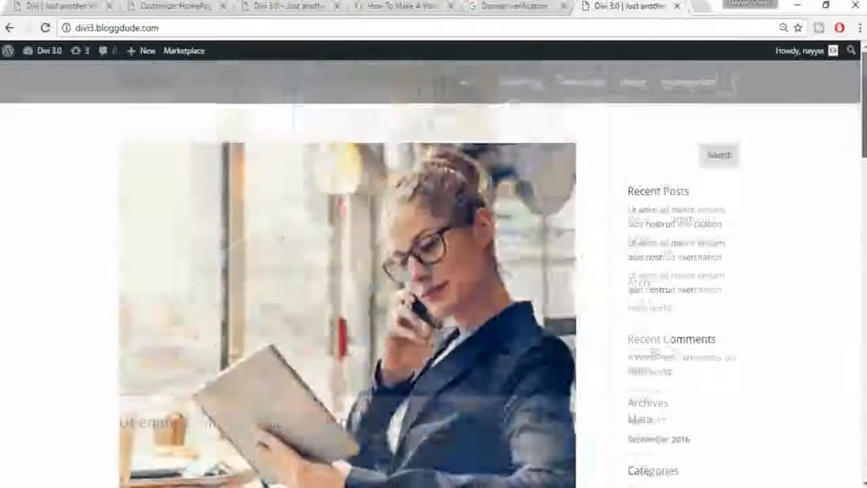
pyautogui.click(152, 5)
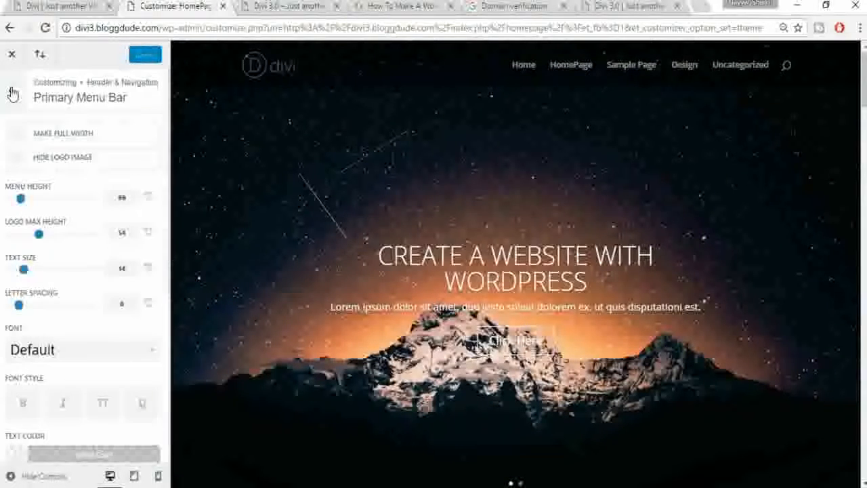
# Step: Set HomePage as the static front page, publish it, and reload the live site
pyautogui.click(11, 91)
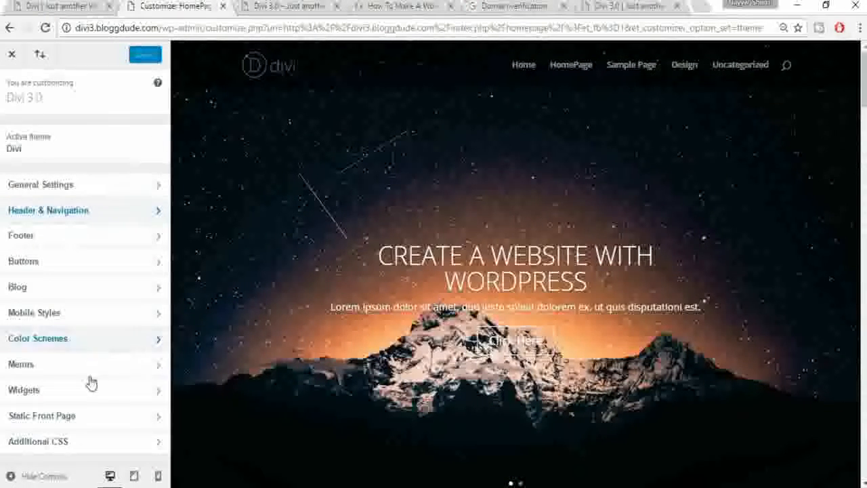
pyautogui.click(75, 424)
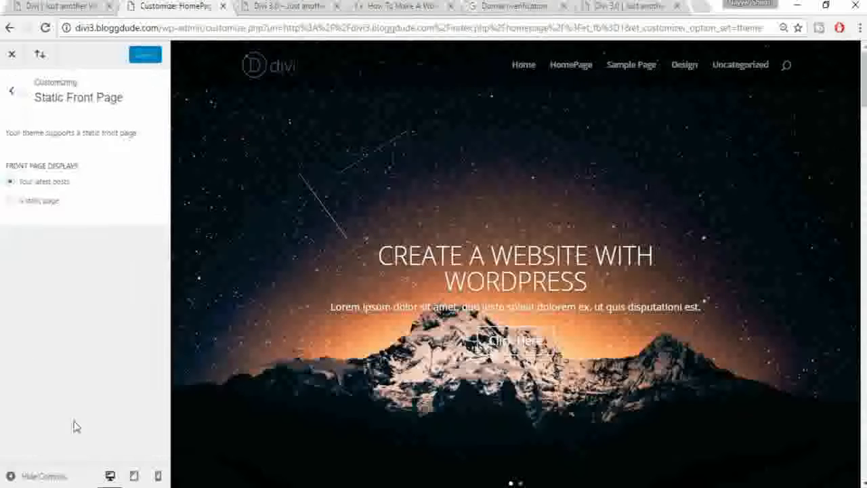
pyautogui.click(36, 206)
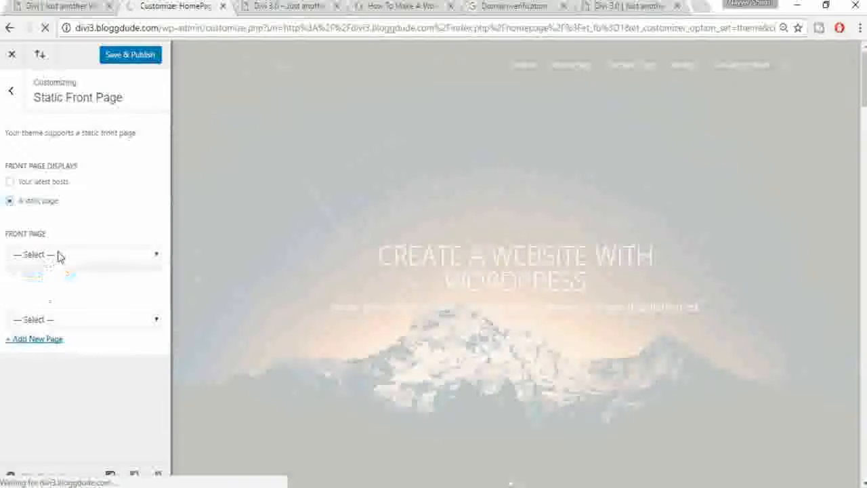
pyautogui.click(59, 254)
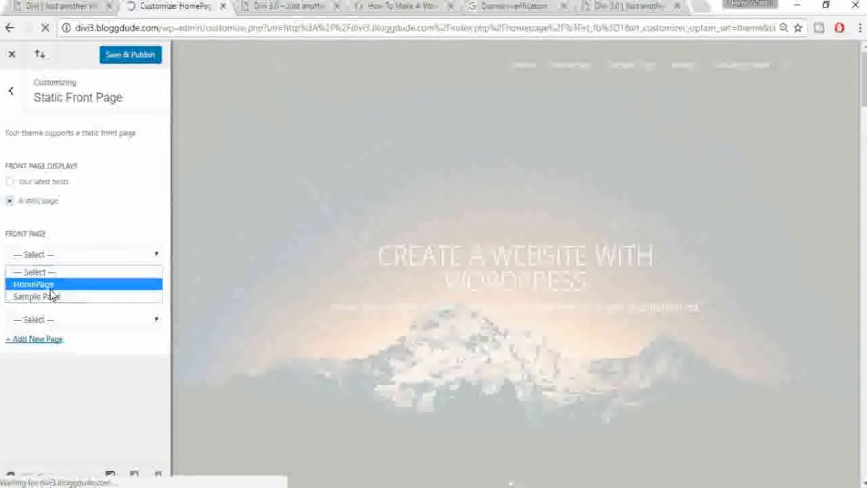
pyautogui.click(51, 287)
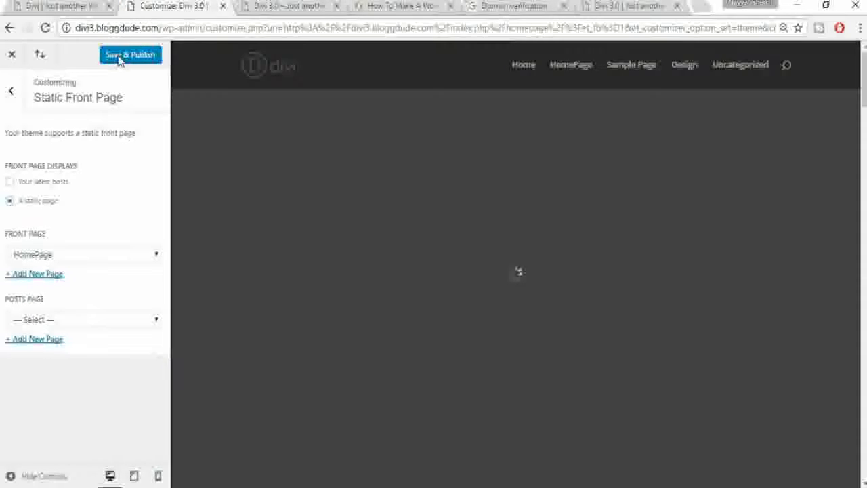
pyautogui.click(119, 59)
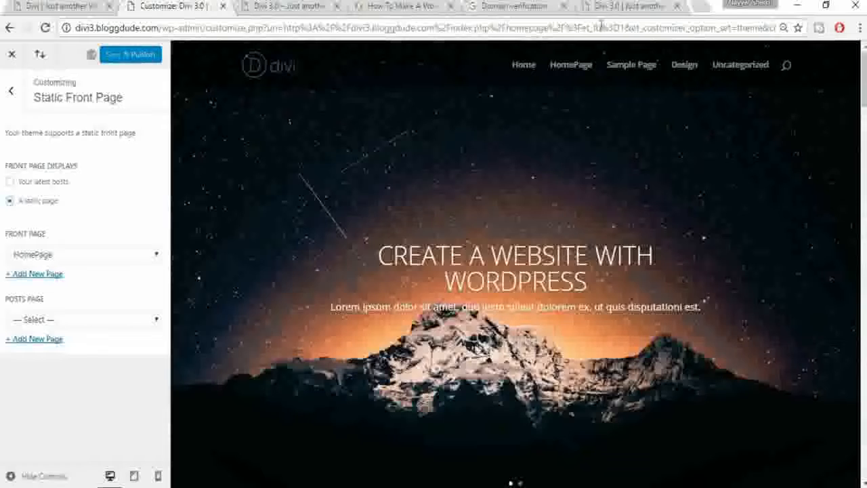
pyautogui.click(632, 6)
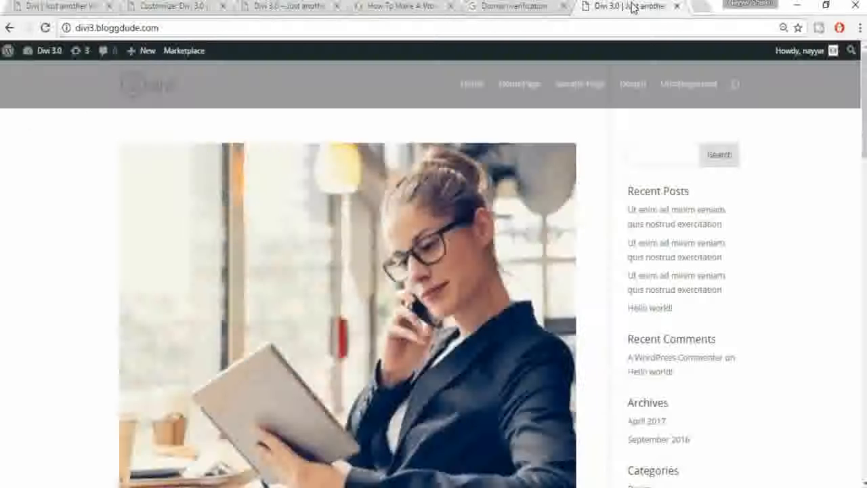
pyautogui.click(45, 28)
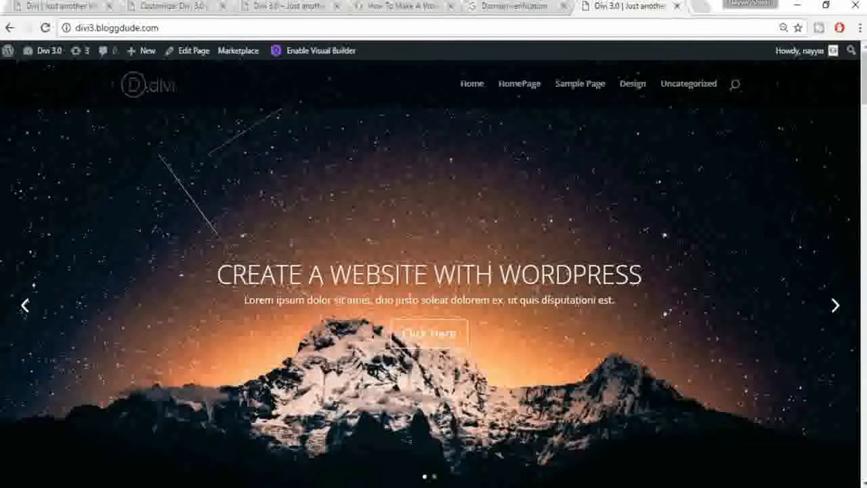
# Step: Scroll through the new homepage sections, then close the Divi 3.0 Customizer
pyautogui.scroll(-8, 434, 271)
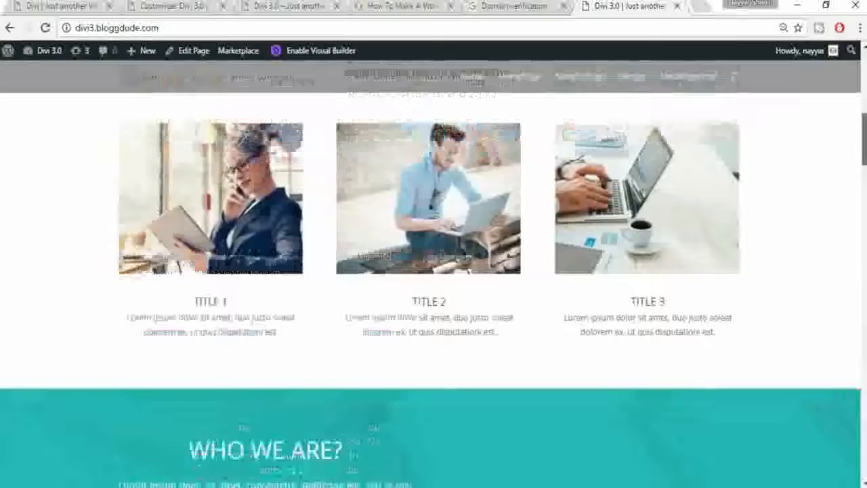
pyautogui.scroll(-6, 434, 271)
pyautogui.scroll(-10, 433, 271)
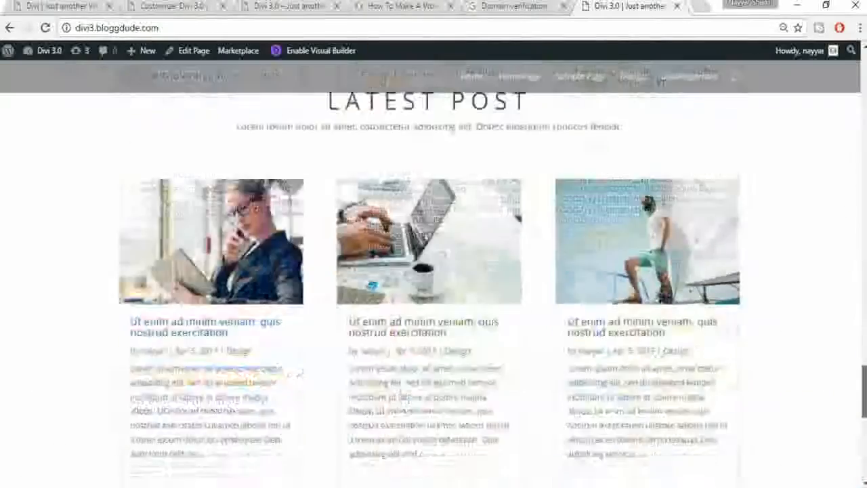
pyautogui.moveTo(863, 391); pyautogui.dragTo(863, 76)
pyautogui.click(73, 5)
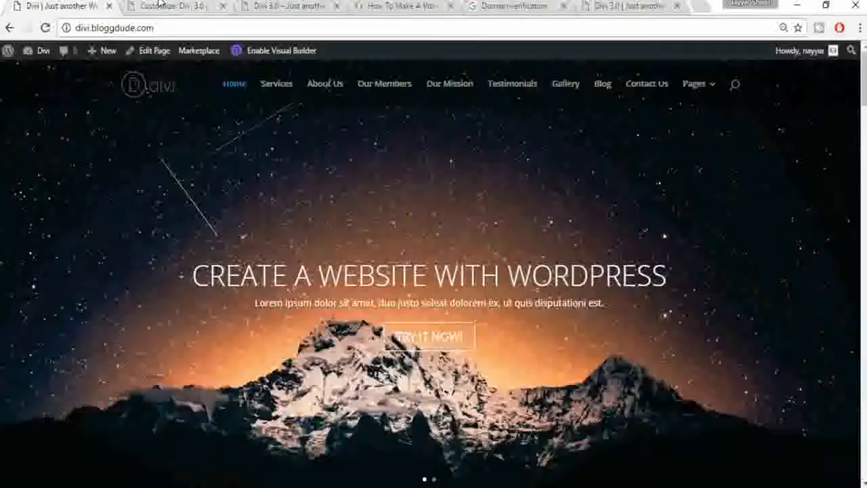
pyautogui.click(160, 6)
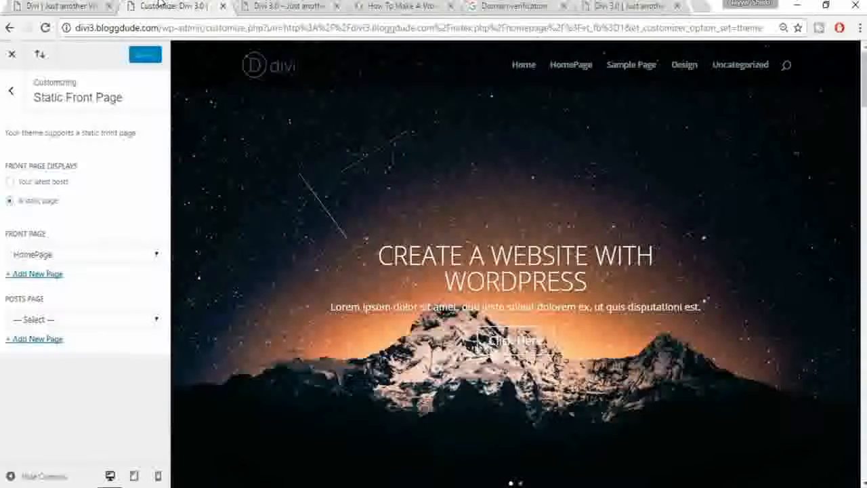
pyautogui.click(12, 54)
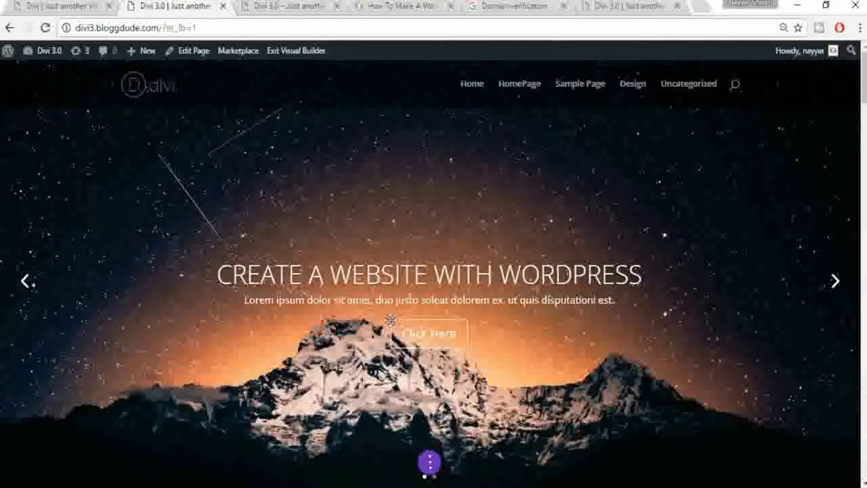
# Step: Open the hero slider settings, move the panel left, and edit the first slide
pyautogui.moveTo(408, 203)
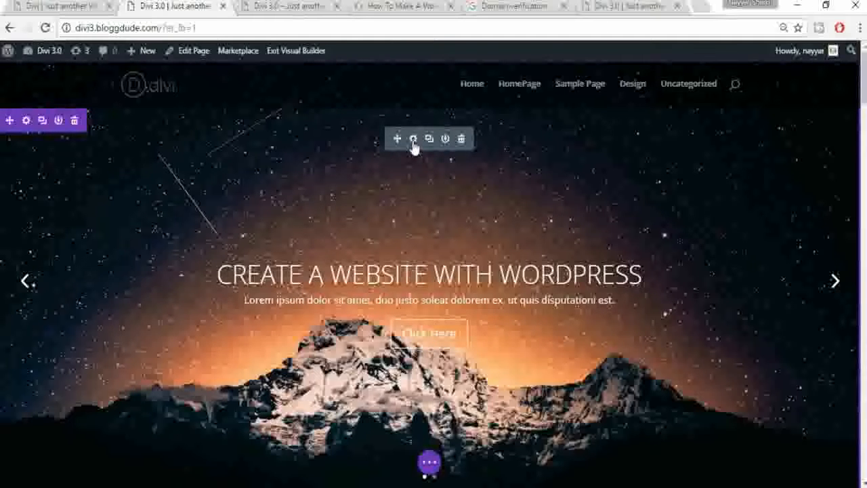
pyautogui.click(413, 139)
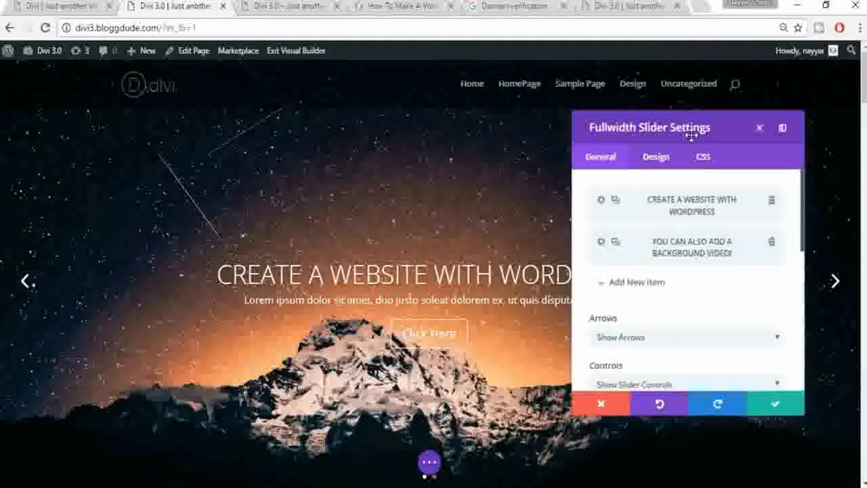
pyautogui.moveTo(659, 134); pyautogui.dragTo(132, 131)
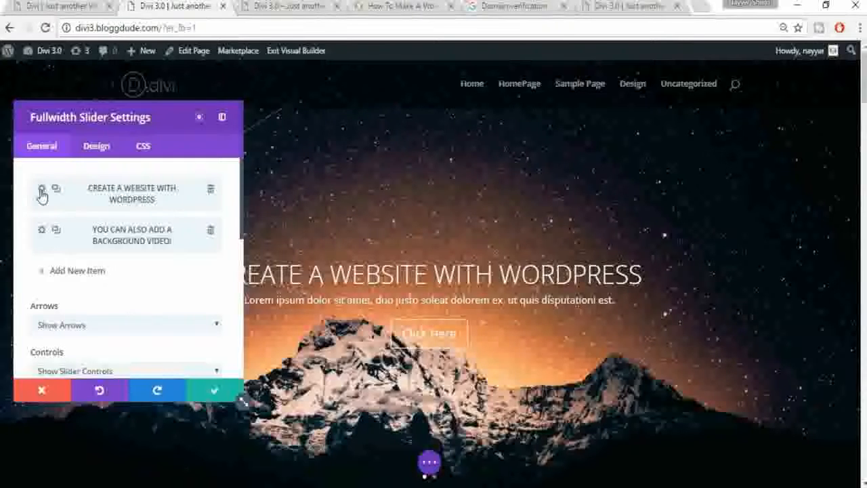
pyautogui.click(42, 190)
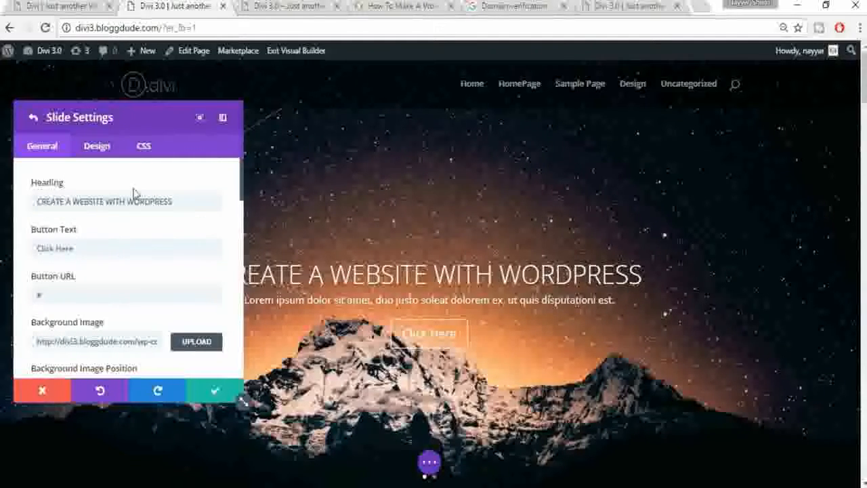
# Step: In the slide's Design options, make Header Font Size responsive and select Smartphone
pyautogui.click(97, 149)
pyautogui.scroll(-2, 197, 257)
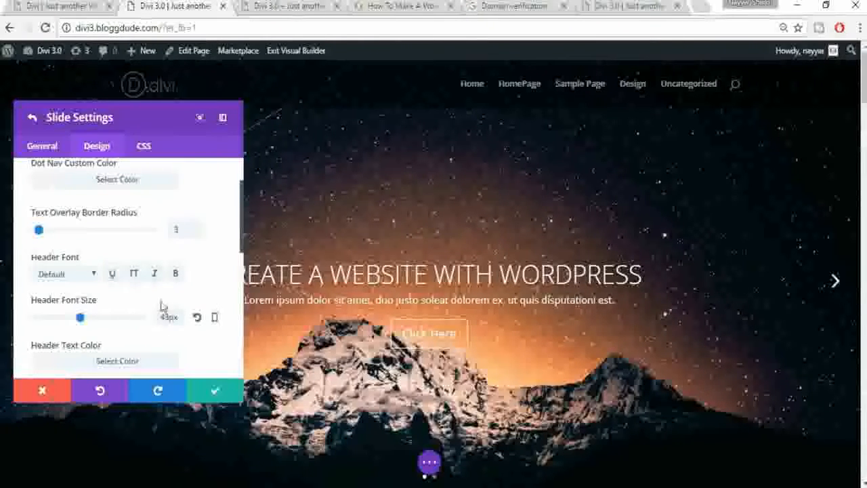
pyautogui.scroll(-2, 213, 285)
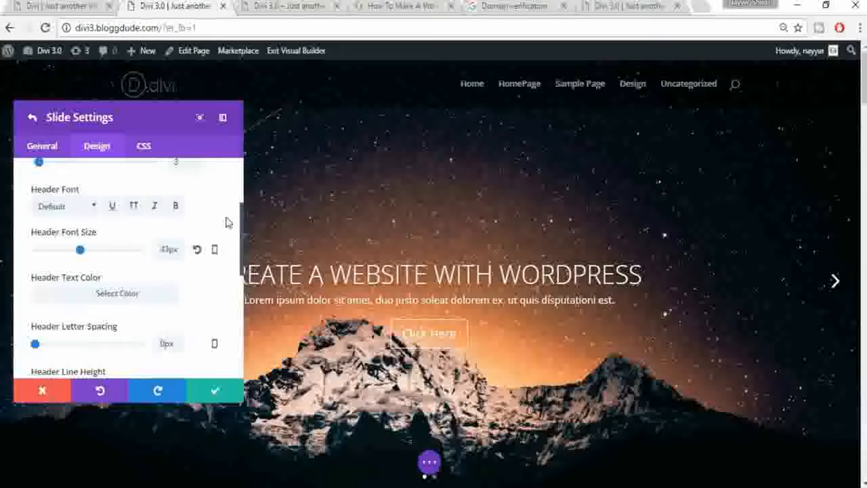
pyautogui.click(214, 250)
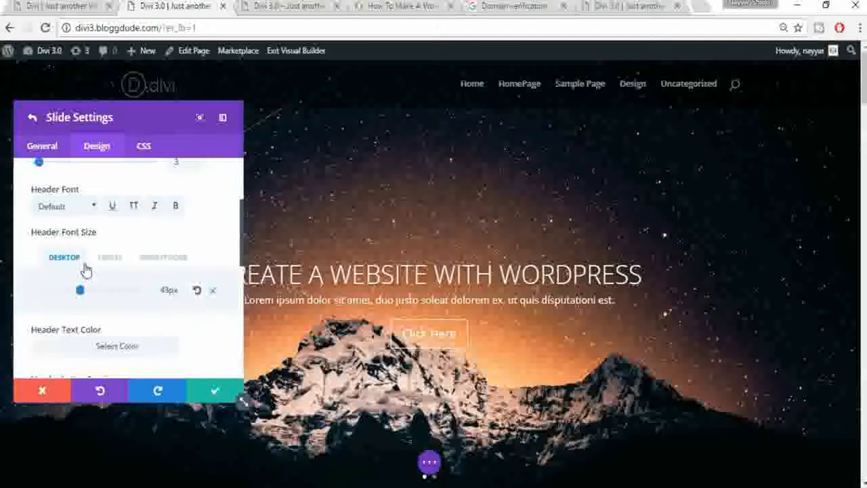
pyautogui.click(174, 269)
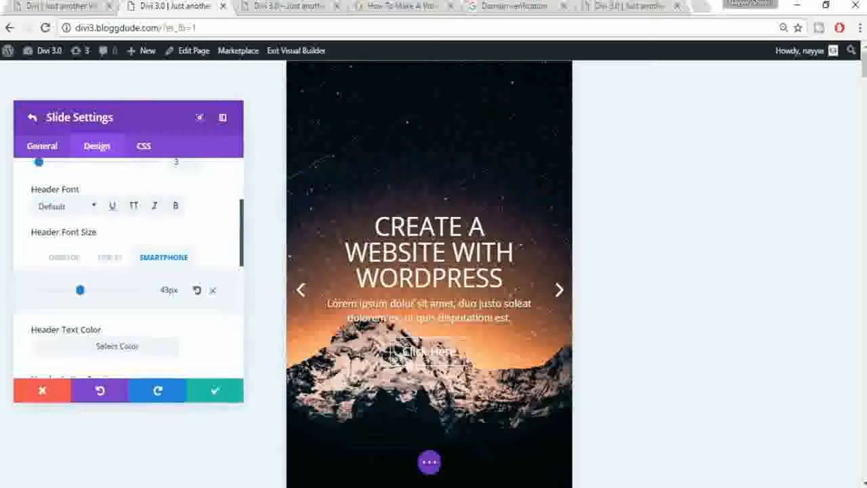
# Step: Shrink the smartphone heading to 18px, comparing it with the 43px desktop size
pyautogui.click(65, 290)
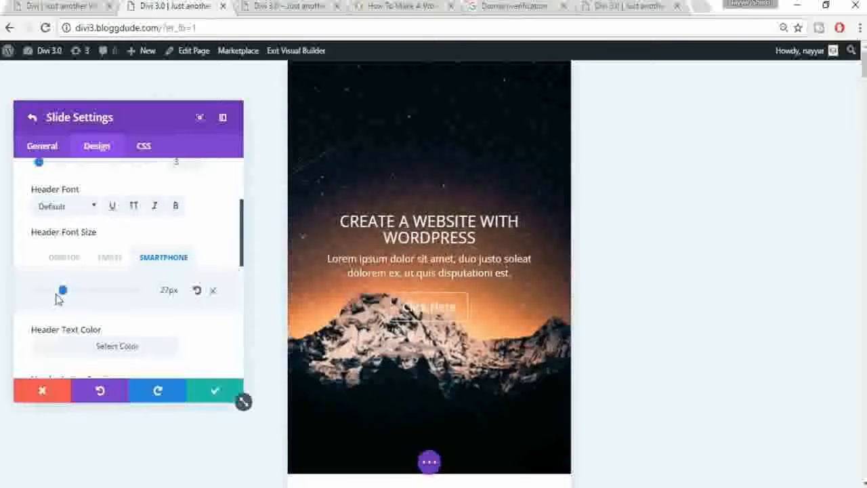
pyautogui.click(54, 293)
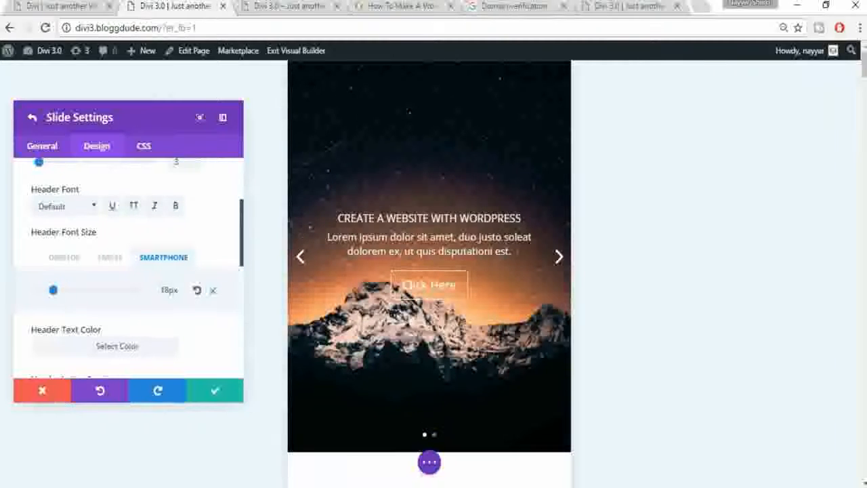
pyautogui.scroll(-1, 243, 305)
pyautogui.scroll(1, 236, 305)
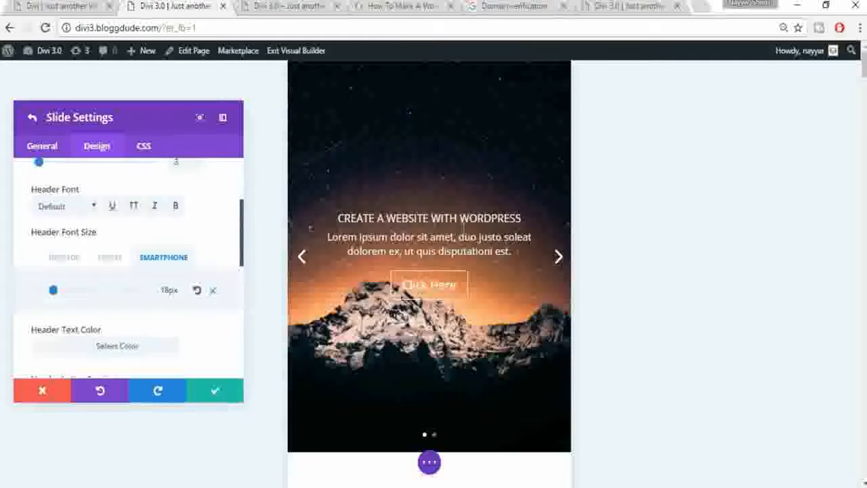
pyautogui.click(64, 262)
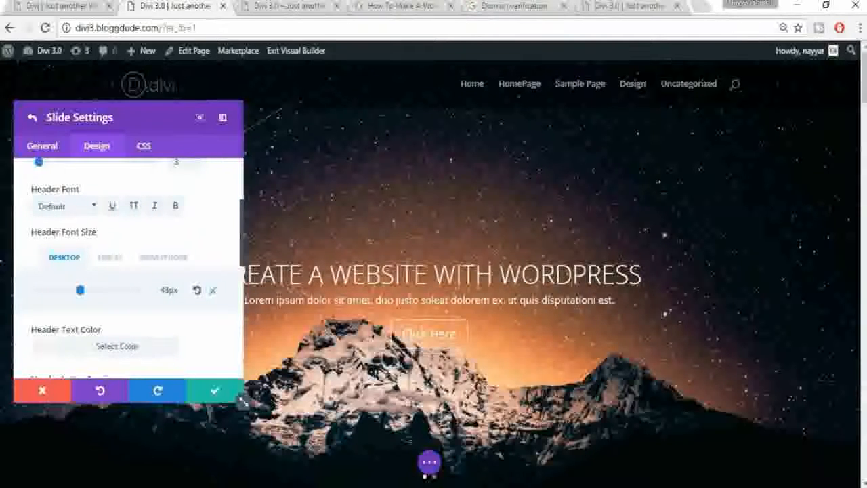
pyautogui.click(189, 267)
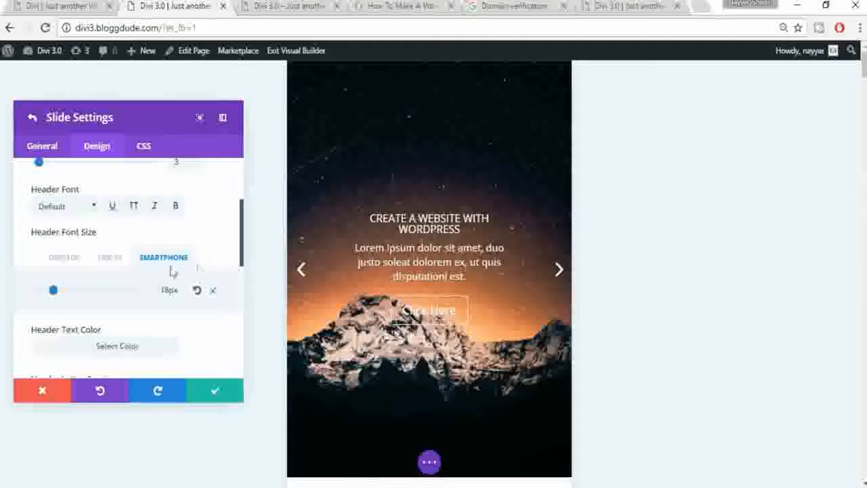
pyautogui.moveTo(245, 243); pyautogui.dragTo(245, 290)
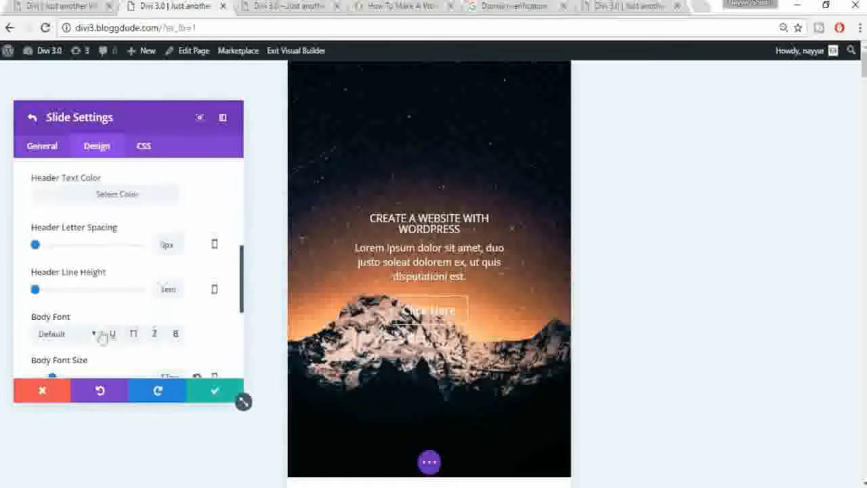
# Step: Set the hero slide's smartphone body font size to 10px and save the slide
pyautogui.scroll(-1, 154, 330)
pyautogui.scroll(-2, 88, 258)
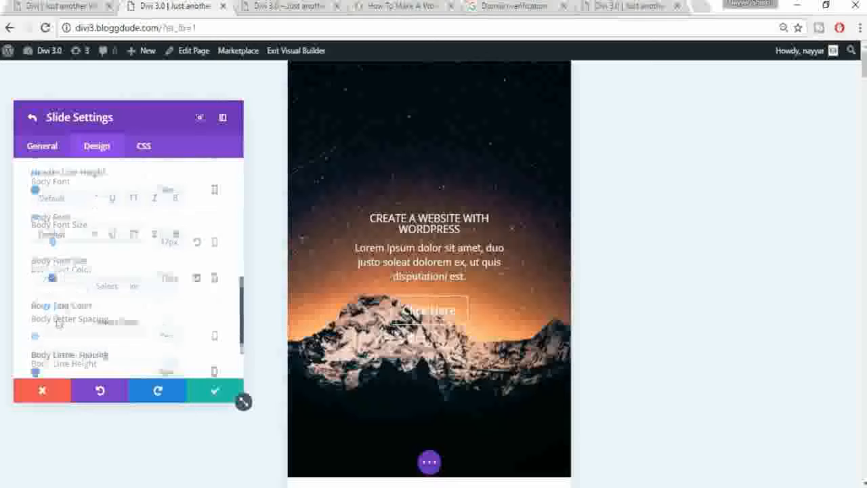
pyautogui.click(216, 244)
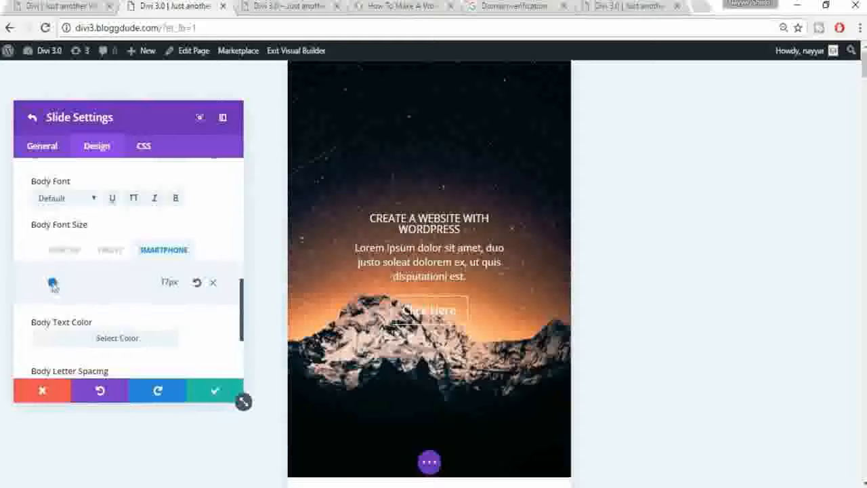
pyautogui.moveTo(49, 286); pyautogui.dragTo(45, 287)
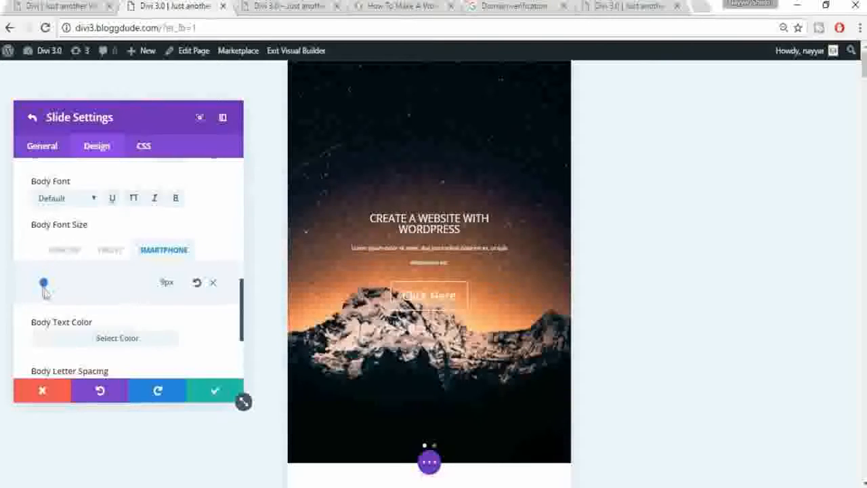
pyautogui.moveTo(44, 287); pyautogui.dragTo(38, 287)
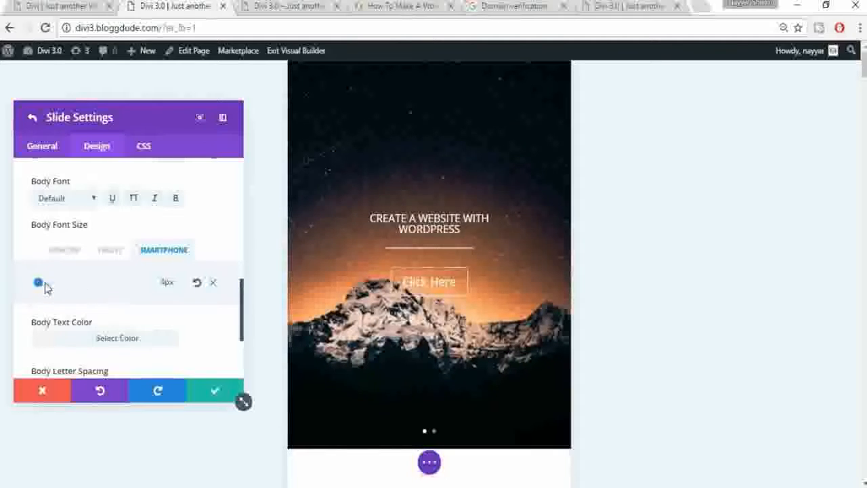
pyautogui.click(44, 286)
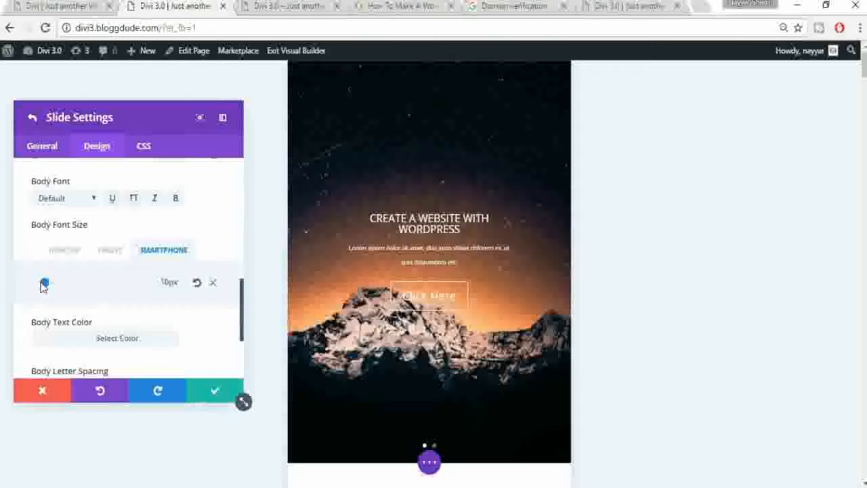
pyautogui.click(212, 393)
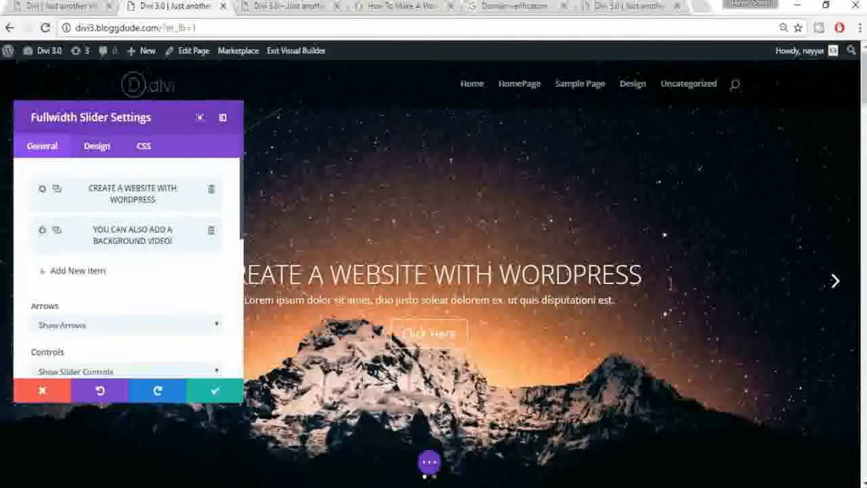
# Step: Save and close the full-width slider settings
pyautogui.scroll(-1, 289, 310)
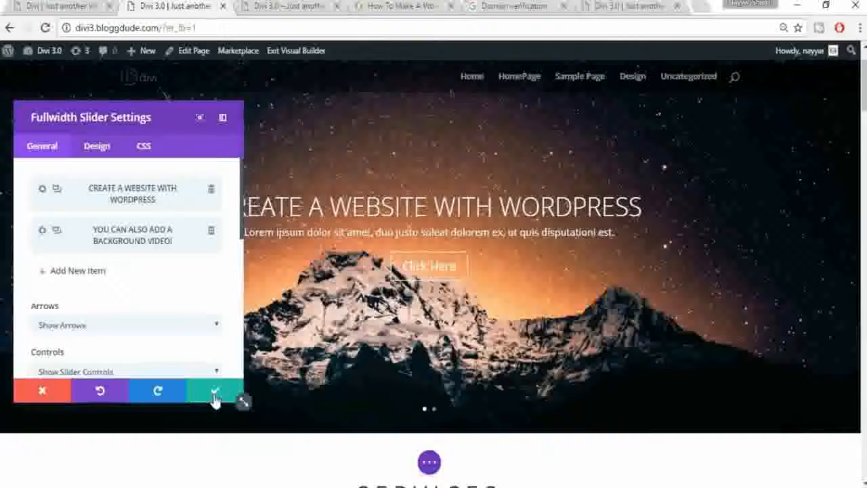
pyautogui.click(214, 390)
pyautogui.scroll(-4, 554, 421)
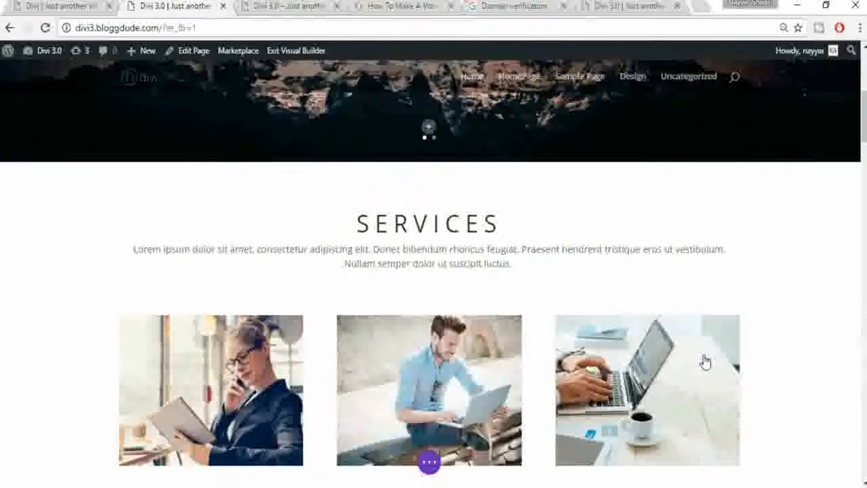
pyautogui.scroll(-3, 702, 359)
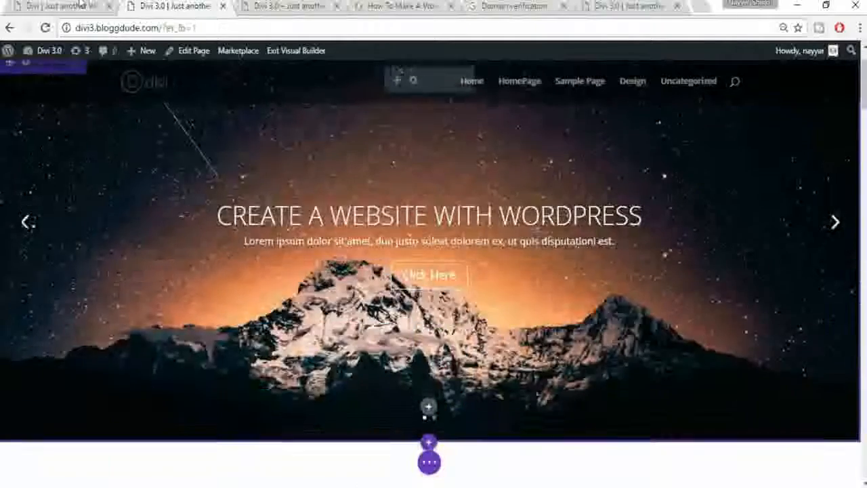
# Step: On the reference site, test that the Services link scrolls to its section, then return to the builder
pyautogui.click(74, 5)
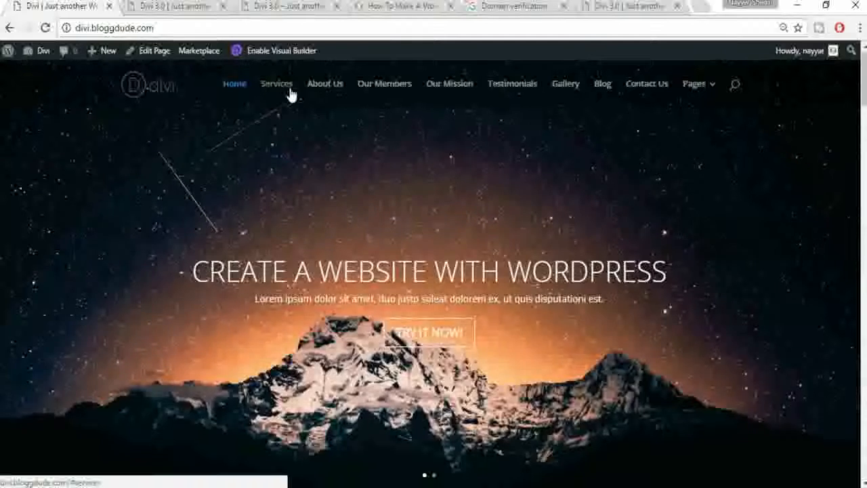
pyautogui.click(289, 90)
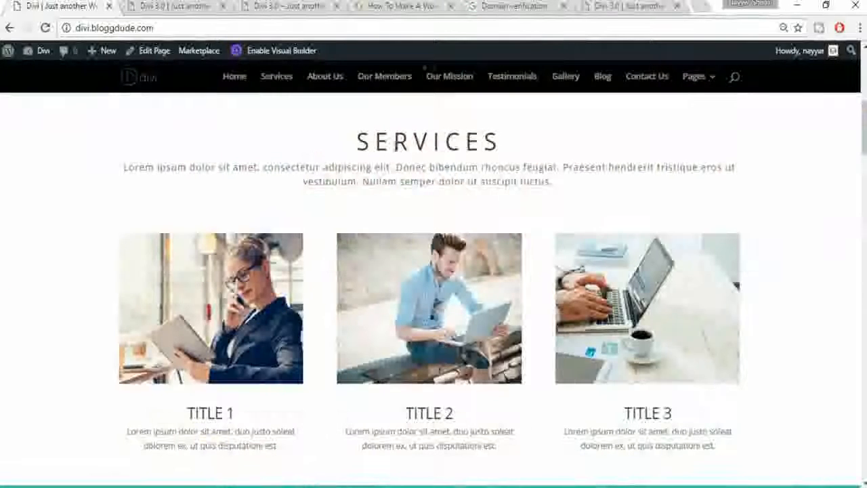
pyautogui.click(171, 6)
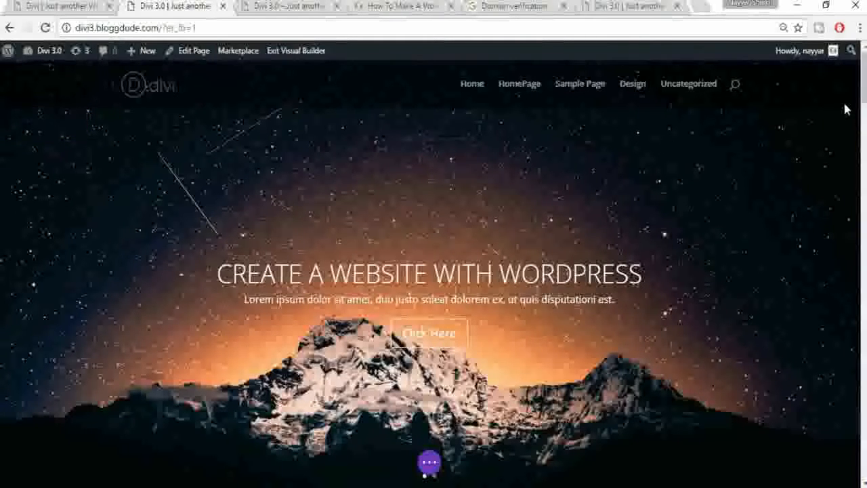
pyautogui.scroll(-6, 863, 88)
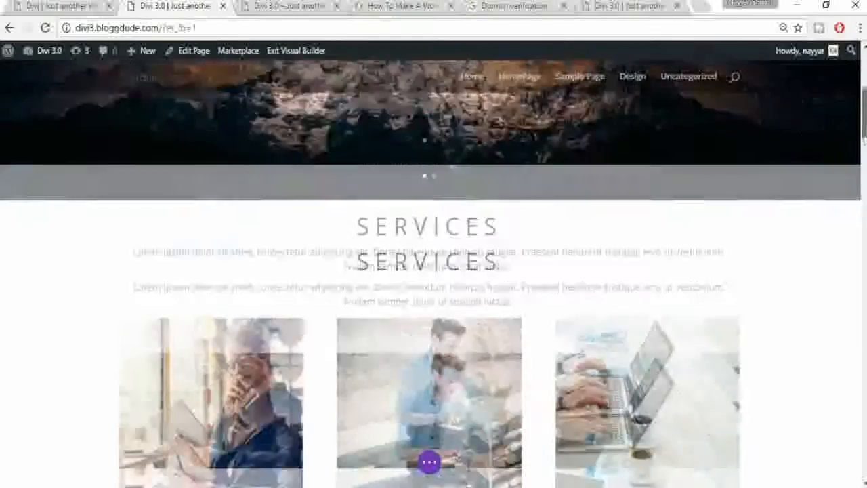
# Step: Enter 'services' as the SERVICES section's CSS ID and save the section settings
pyautogui.moveTo(863, 135); pyautogui.dragTo(864, 137)
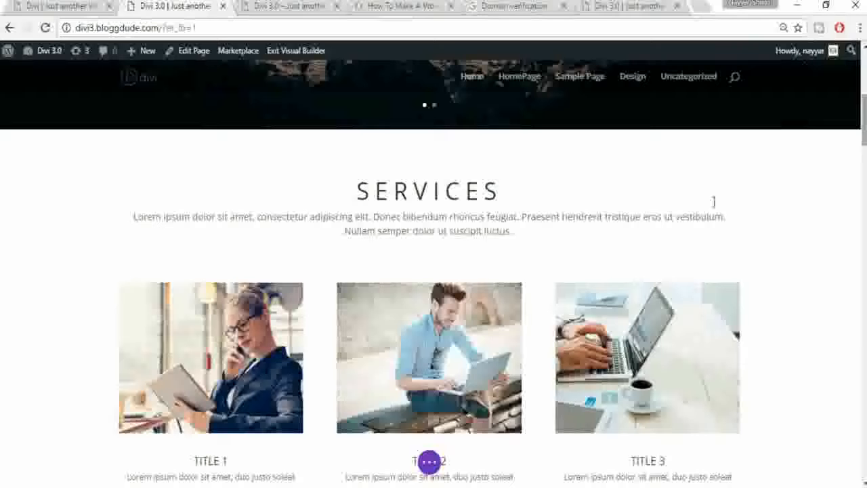
pyautogui.moveTo(377, 240)
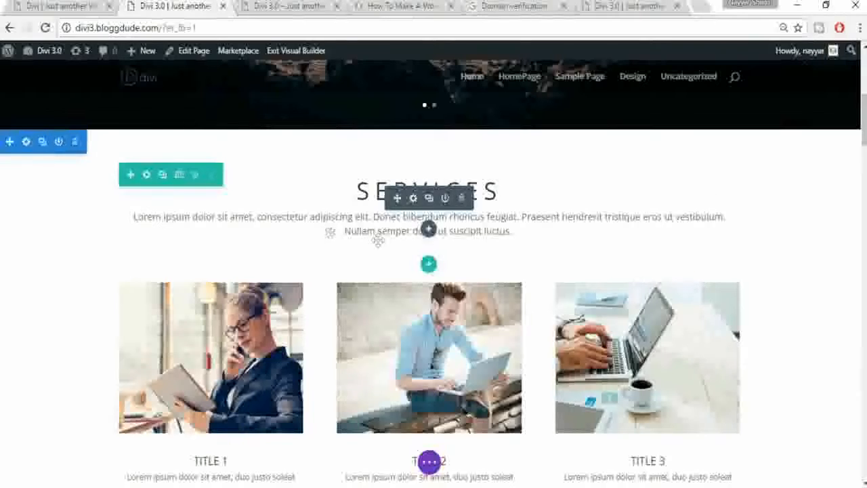
pyautogui.click(22, 141)
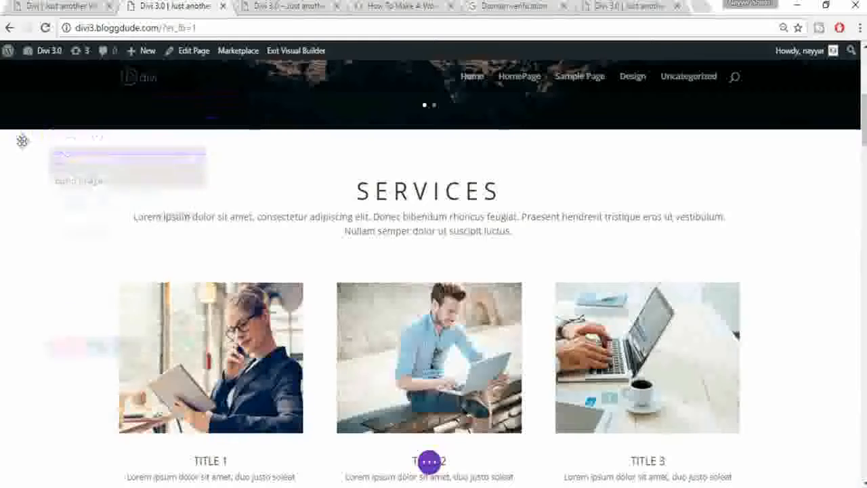
pyautogui.click(90, 145)
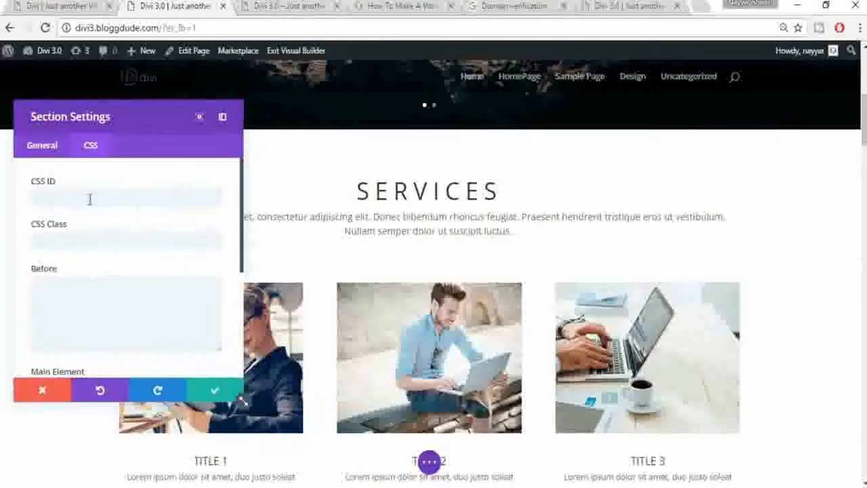
pyautogui.click(90, 197)
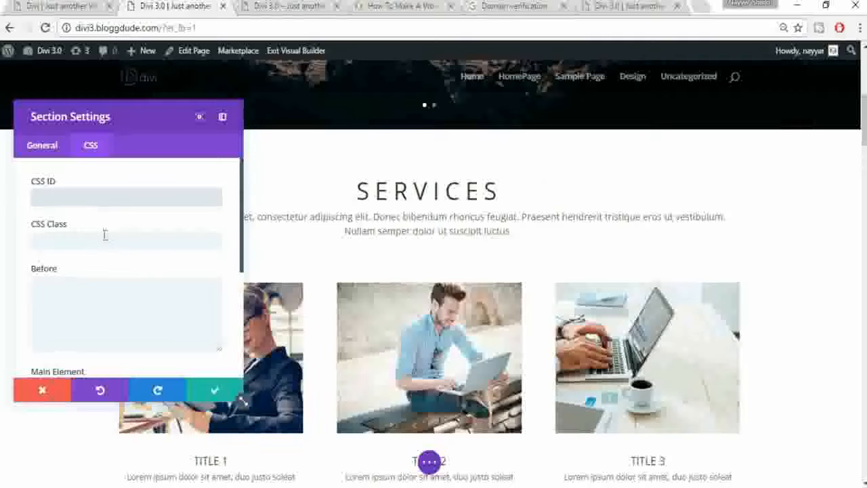
pyautogui.click(103, 211)
pyautogui.click(103, 205)
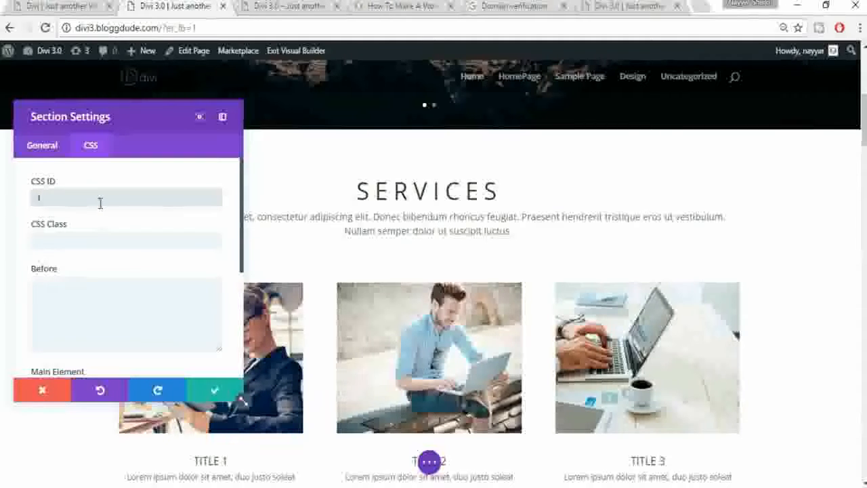
pyautogui.press('BackSpace')
pyautogui.write('s')
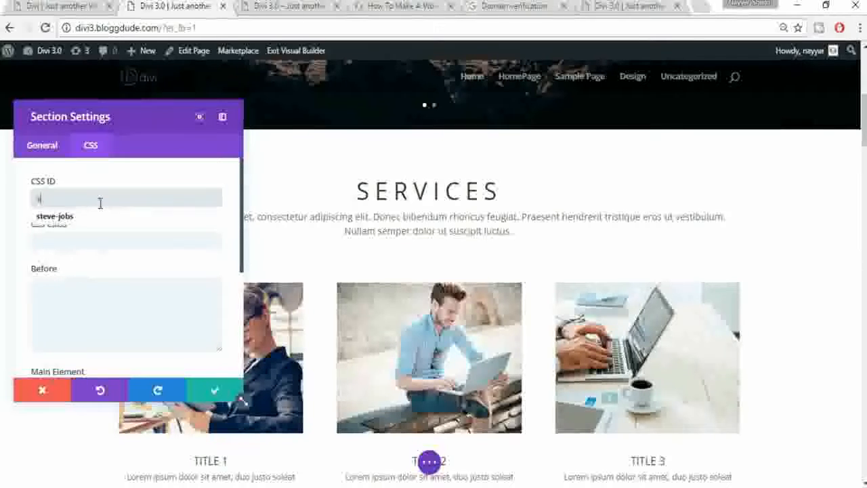
pyautogui.write('ervices')
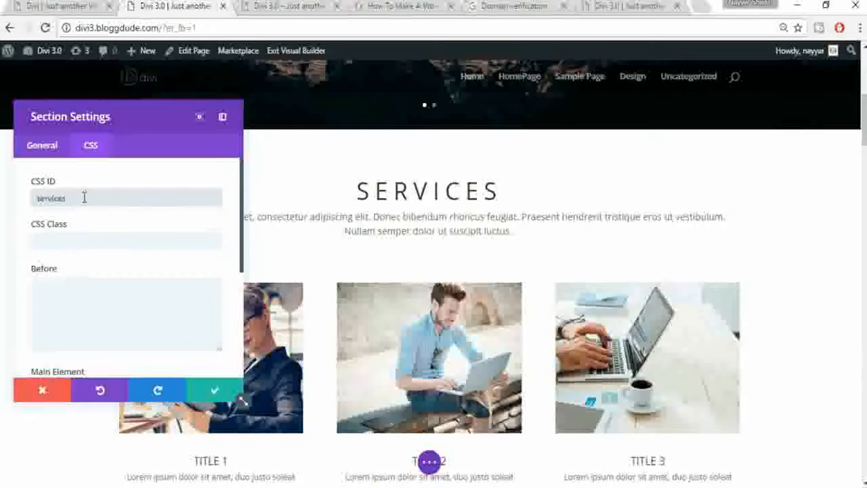
pyautogui.click(216, 395)
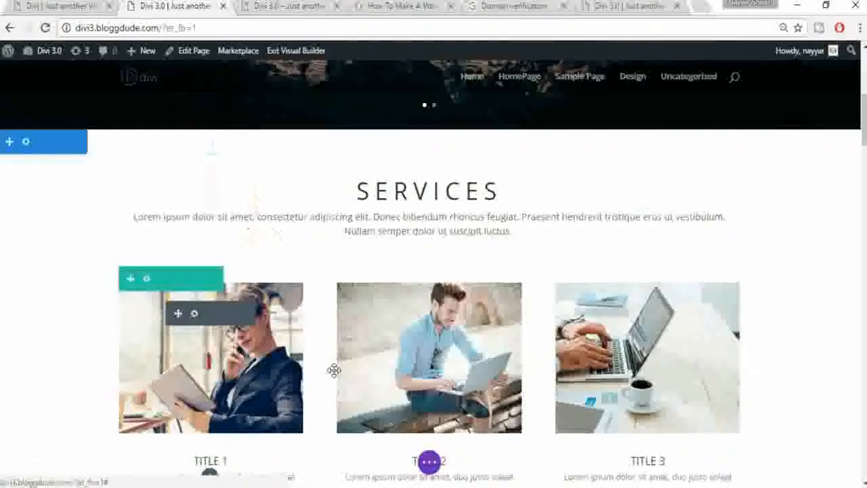
# Step: Enter 'about-us' as the WHO WE ARE section's CSS ID and save the section
pyautogui.scroll(-4, 333, 370)
pyautogui.scroll(-1, 271, 352)
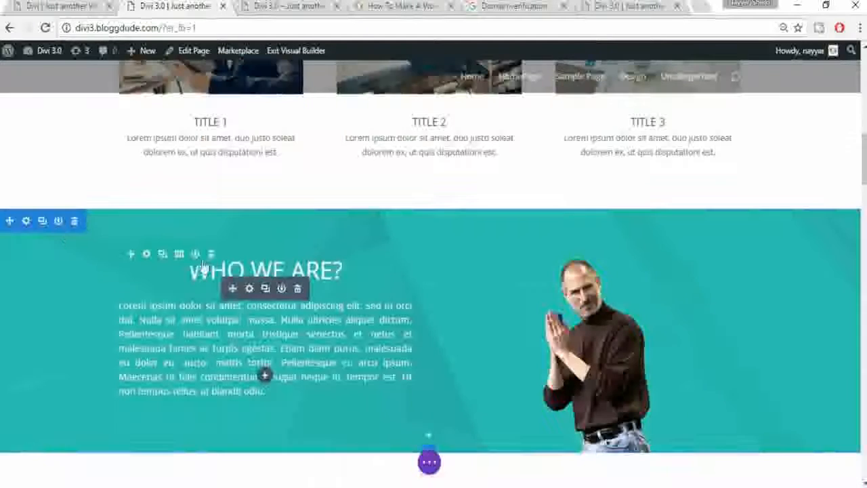
pyautogui.click(25, 218)
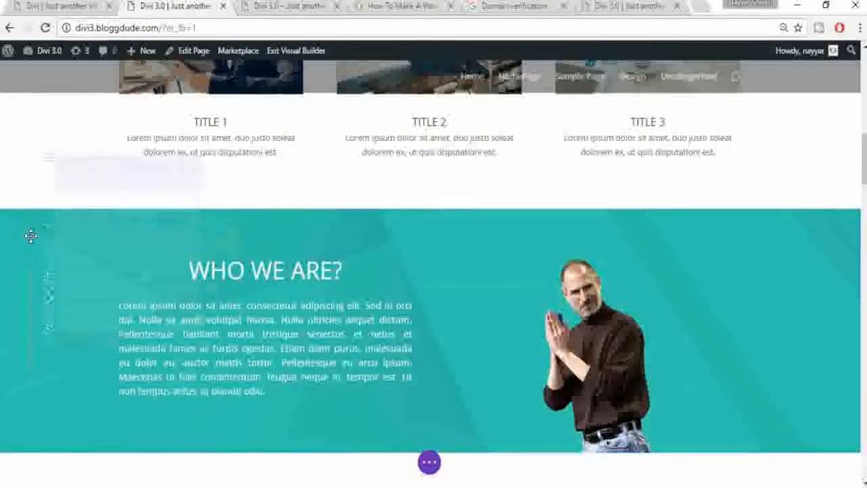
pyautogui.click(92, 145)
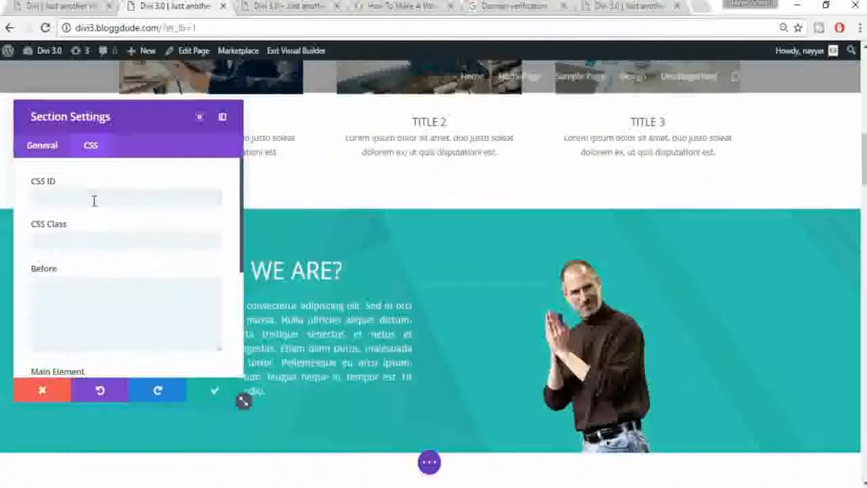
pyautogui.click(93, 198)
pyautogui.write('abo')
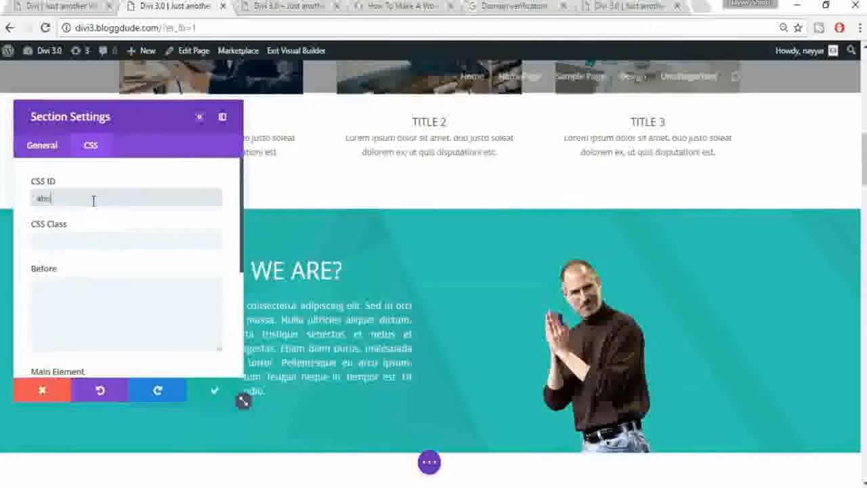
pyautogui.write('ut-u')
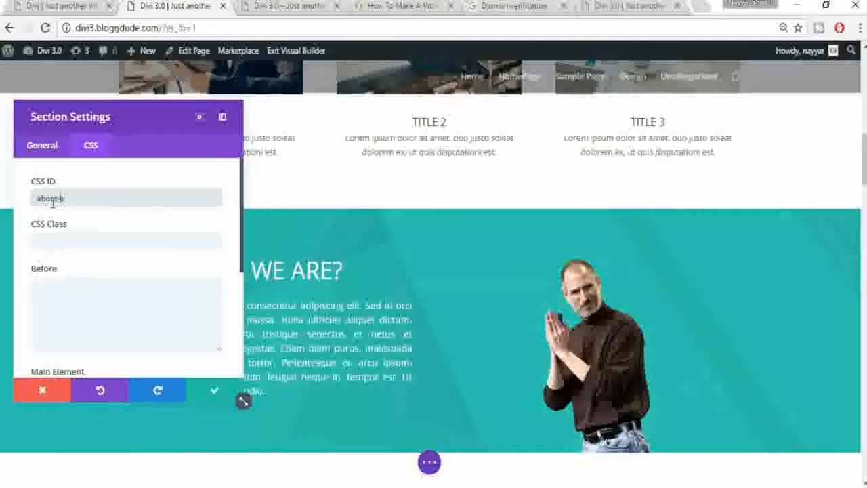
pyautogui.write('s')
pyautogui.click(202, 386)
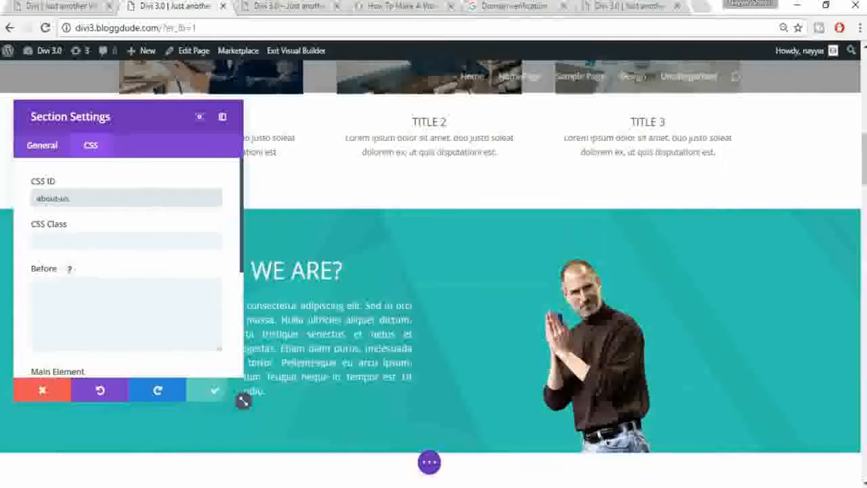
pyautogui.scroll(-4, 378, 354)
pyautogui.moveTo(58, 216)
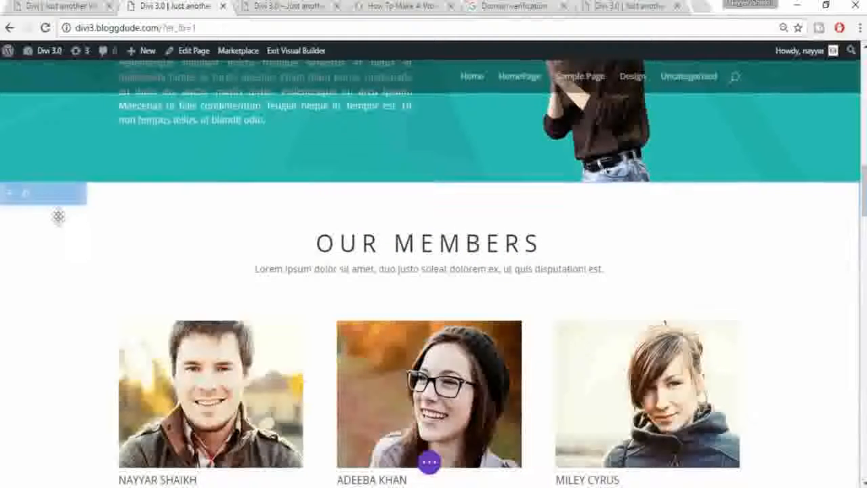
# Step: Give the Our Members section the CSS ID 'members' and save it
pyautogui.click(27, 195)
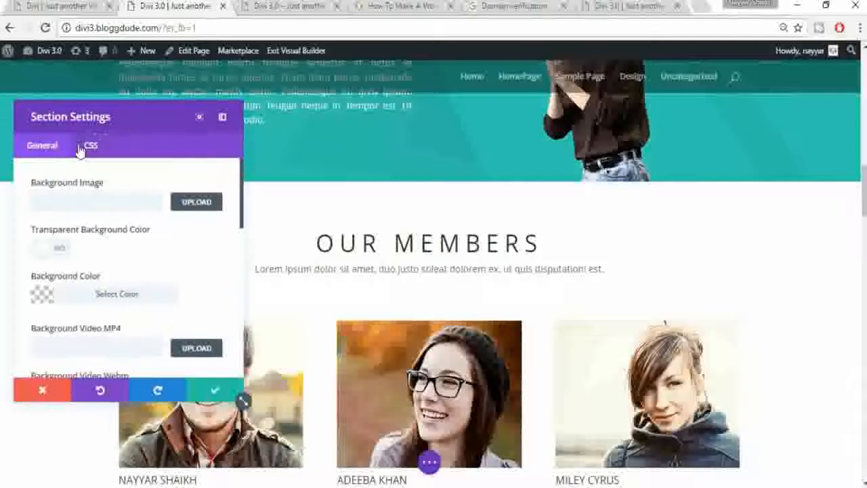
pyautogui.click(88, 146)
pyautogui.click(84, 200)
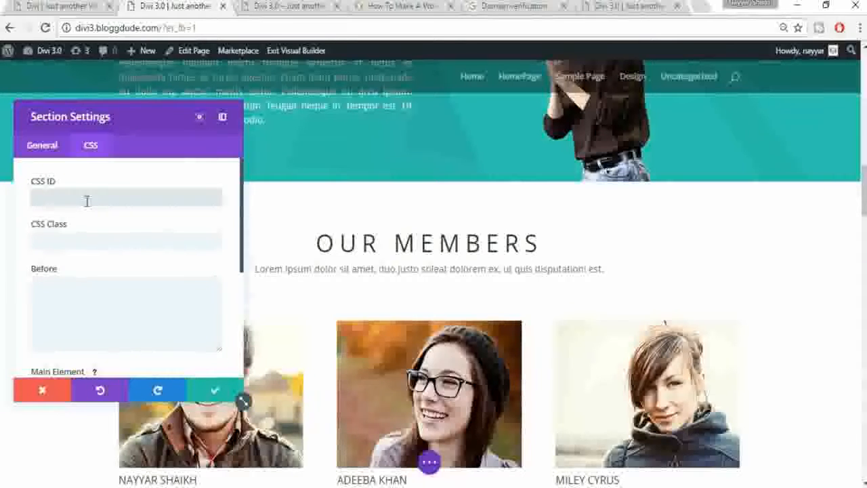
pyautogui.write('members')
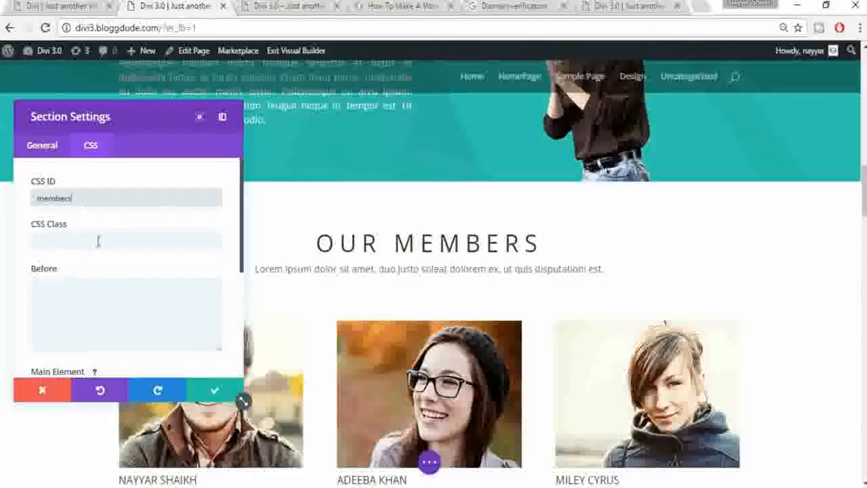
pyautogui.click(215, 390)
# Step: Give the Our Mission section the CSS ID 'mission' and save it
pyautogui.scroll(-6, 437, 342)
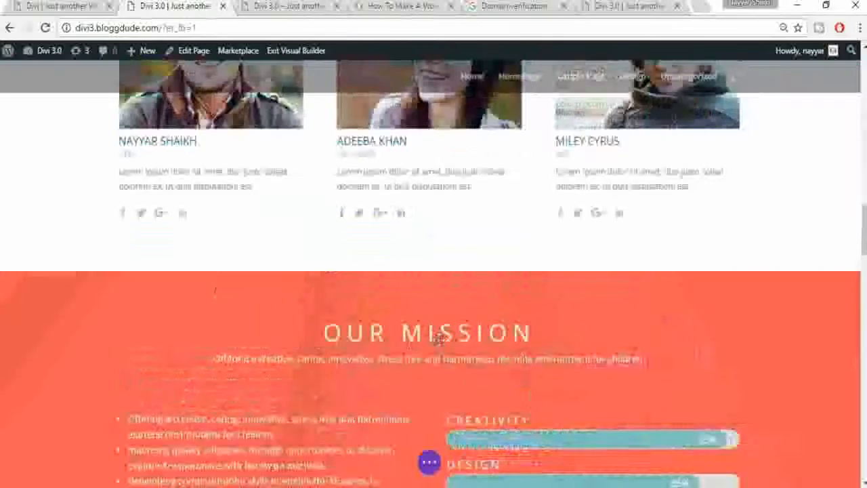
pyautogui.scroll(-1, 417, 318)
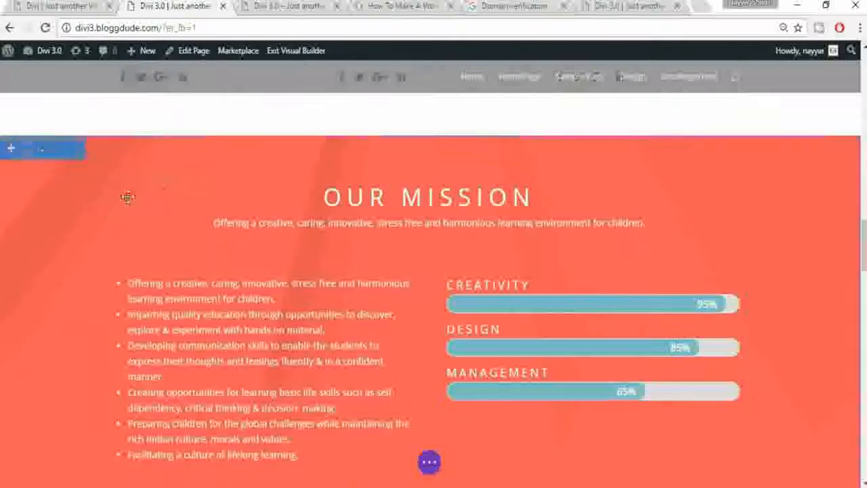
pyautogui.click(26, 147)
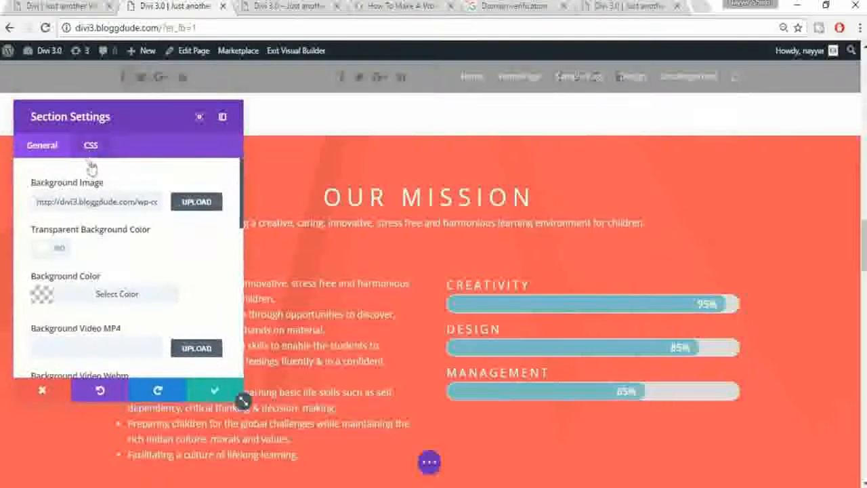
pyautogui.click(91, 149)
pyautogui.click(96, 196)
pyautogui.write('mission')
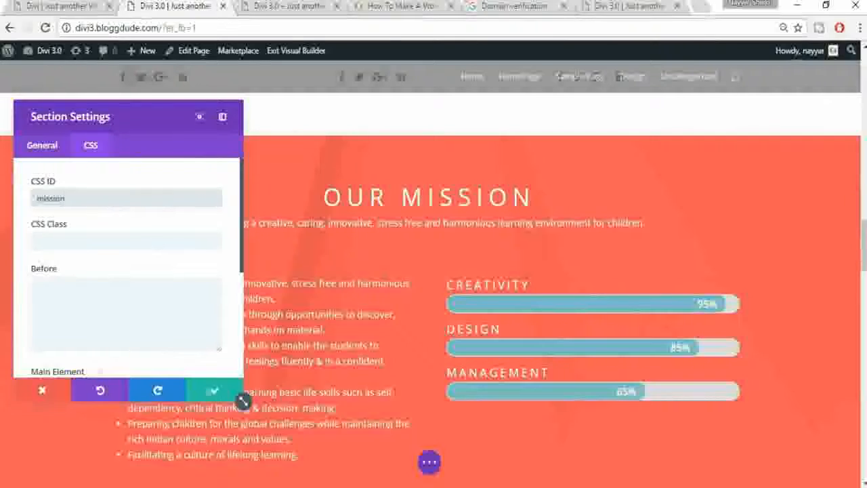
pyautogui.click(213, 393)
# Step: Enter 'testimonials' as the Testimonials section's CSS ID
pyautogui.scroll(-6, 639, 268)
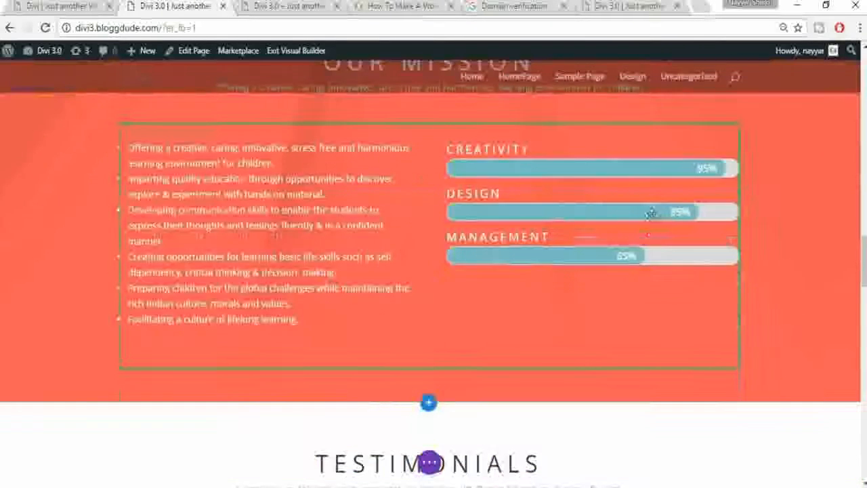
pyautogui.scroll(-1, 593, 300)
pyautogui.scroll(1, 596, 300)
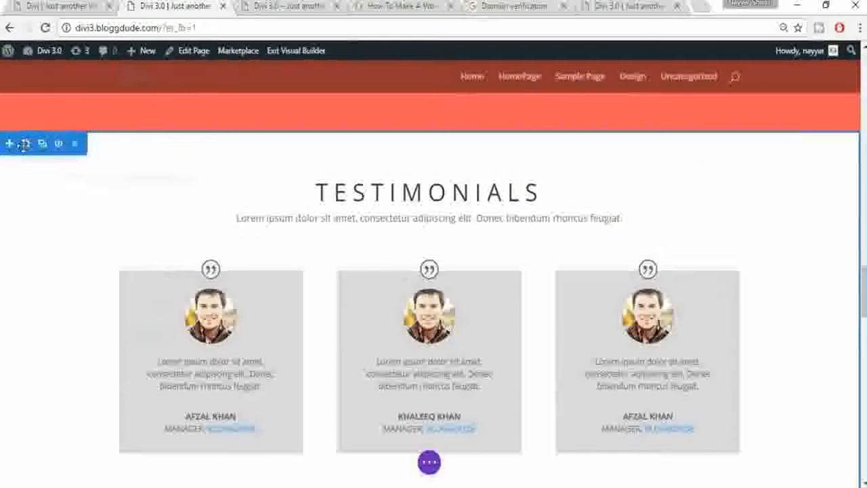
pyautogui.click(25, 143)
pyautogui.click(94, 146)
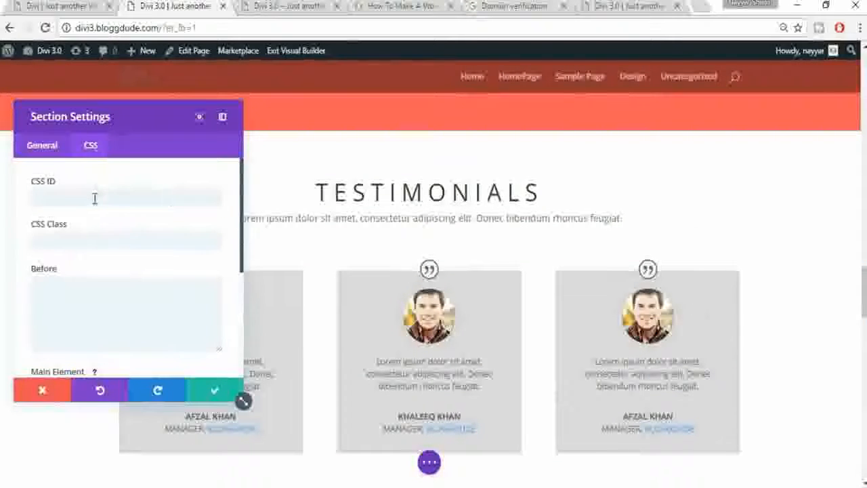
pyautogui.click(95, 198)
pyautogui.write('testimonials')
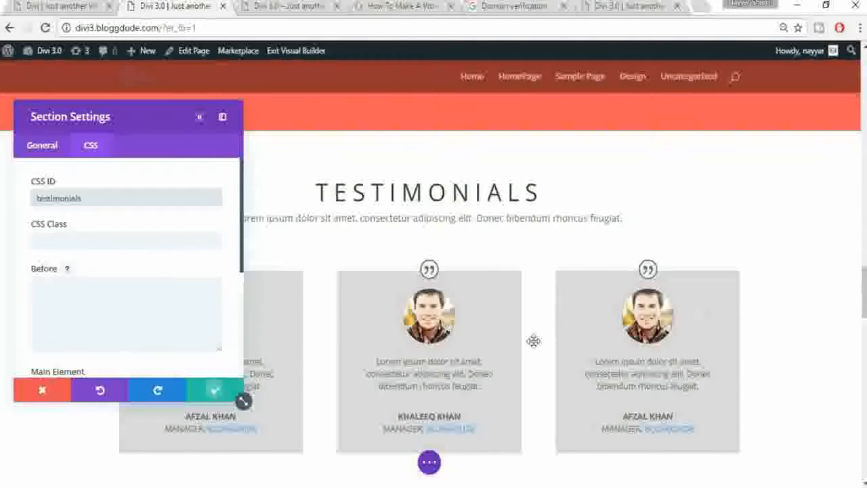
pyautogui.scroll(-2, 534, 341)
pyautogui.scroll(-2, 532, 341)
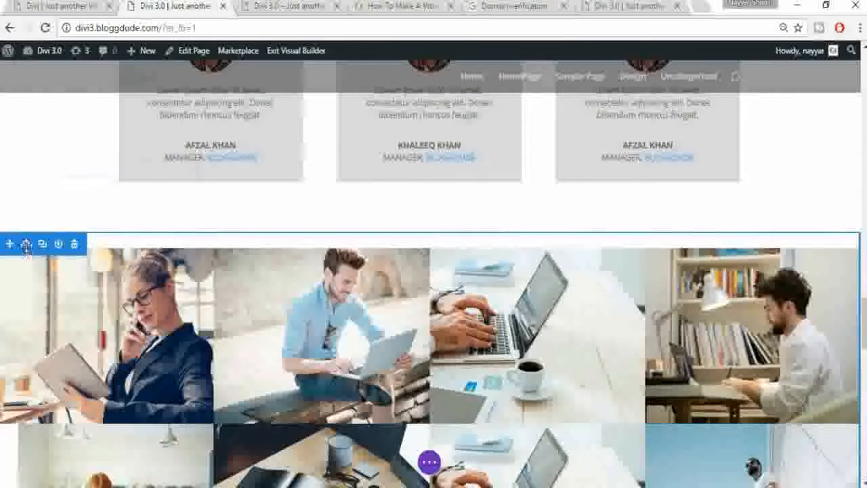
# Step: Give the photo grid section the CSS ID 'gallery' and save it
pyautogui.click(26, 244)
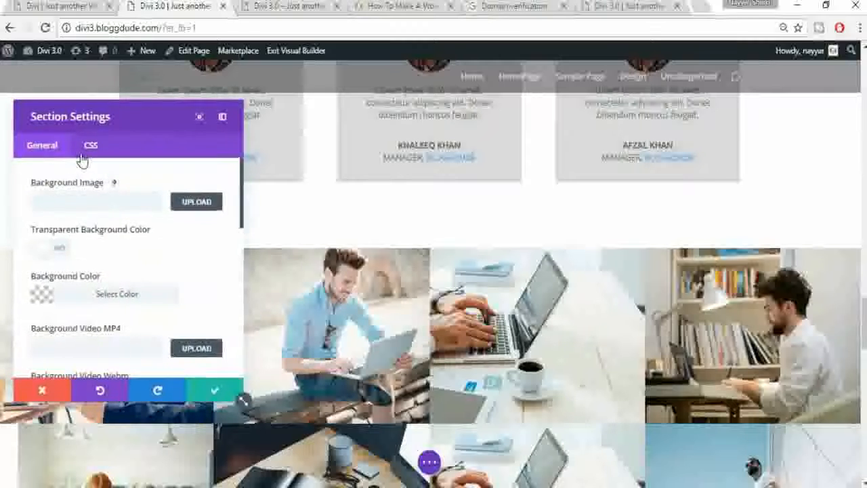
pyautogui.click(87, 148)
pyautogui.click(72, 195)
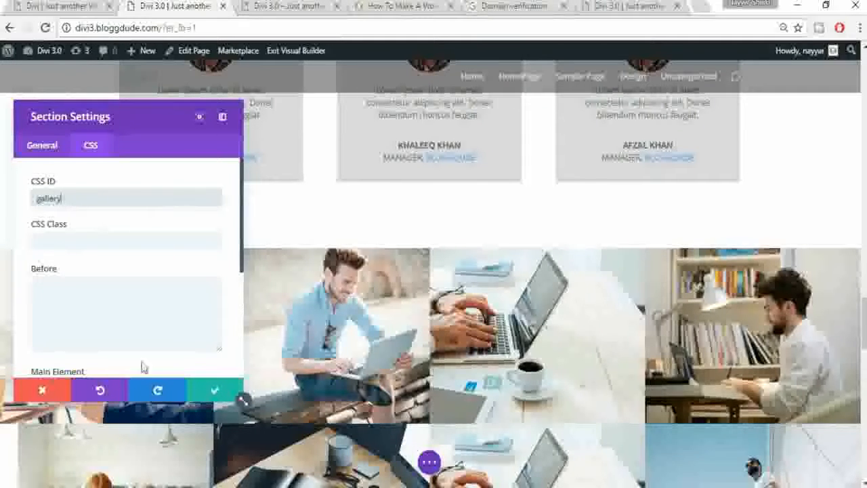
pyautogui.click(240, 396)
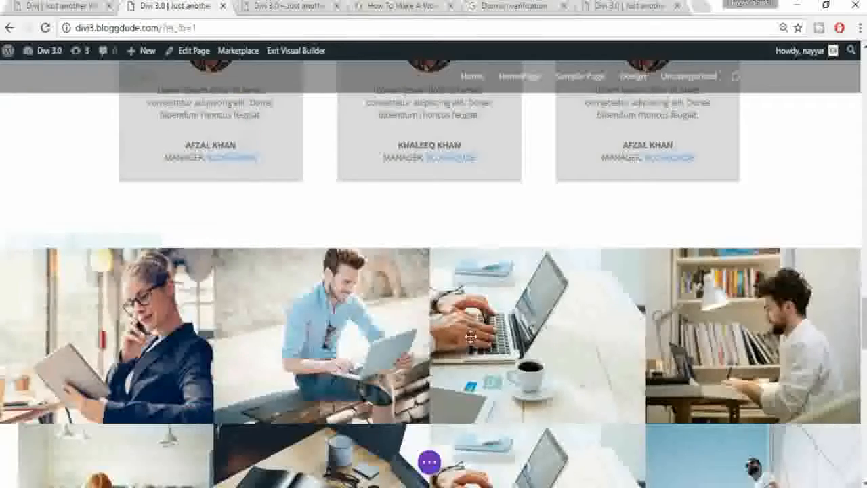
# Step: Give the Latest Post section the CSS ID 'blog' and save it
pyautogui.scroll(-6, 468, 332)
pyautogui.scroll(-2, 471, 336)
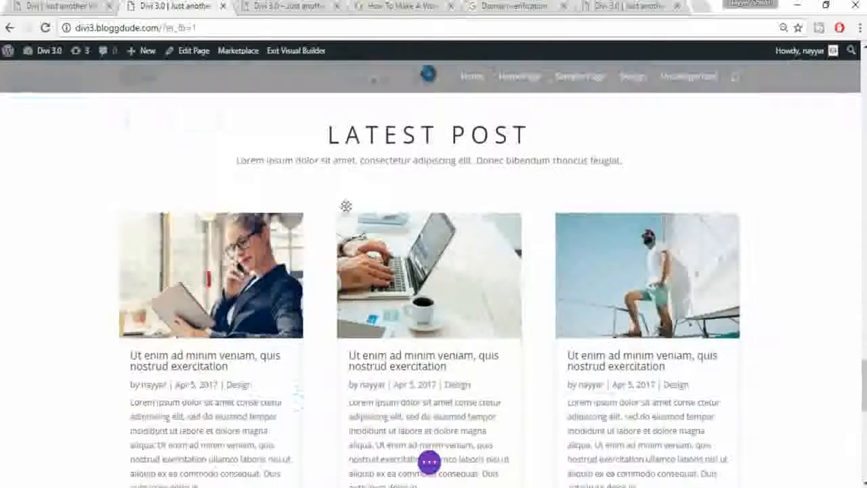
pyautogui.scroll(1, 186, 145)
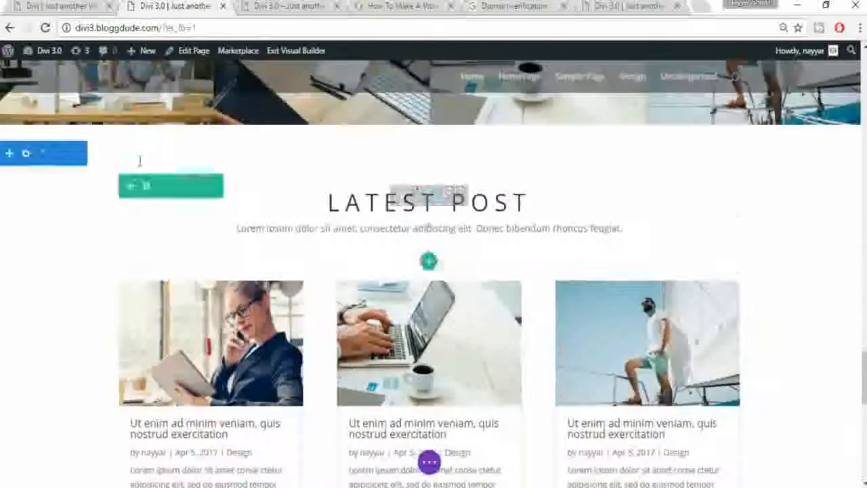
pyautogui.click(25, 154)
pyautogui.click(97, 156)
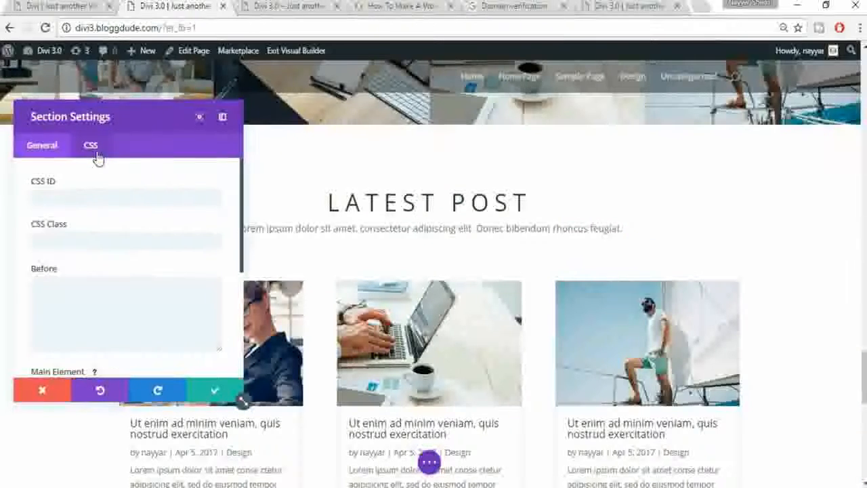
pyautogui.click(83, 199)
pyautogui.write('blog')
pyautogui.click(217, 395)
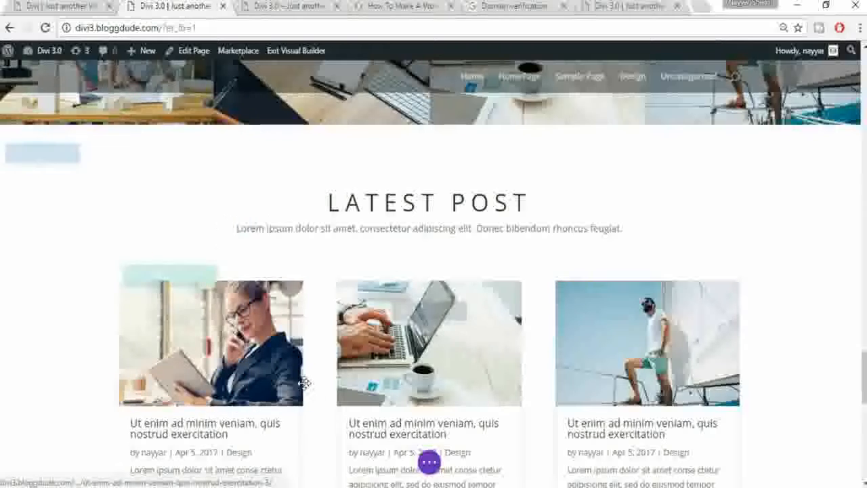
# Step: Give the Mumbai map section the CSS ID 'contact-us' and save it
pyautogui.scroll(-3, 304, 382)
pyautogui.scroll(-8, 304, 383)
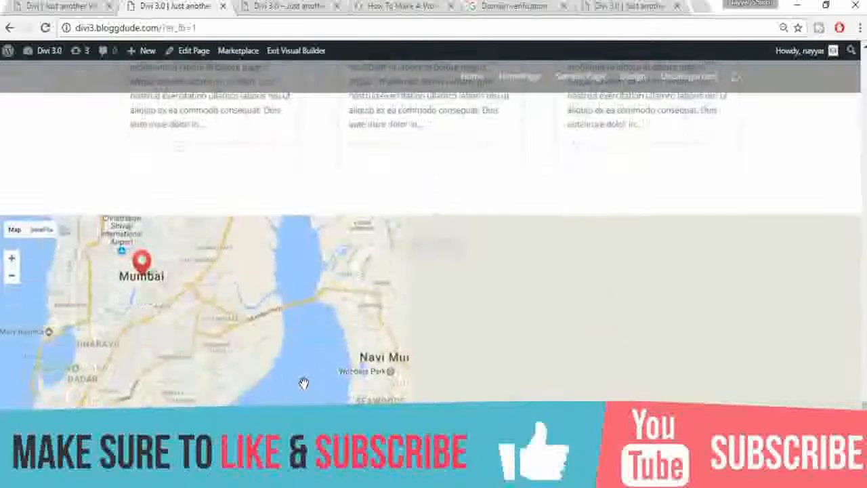
pyautogui.scroll(3, 111, 238)
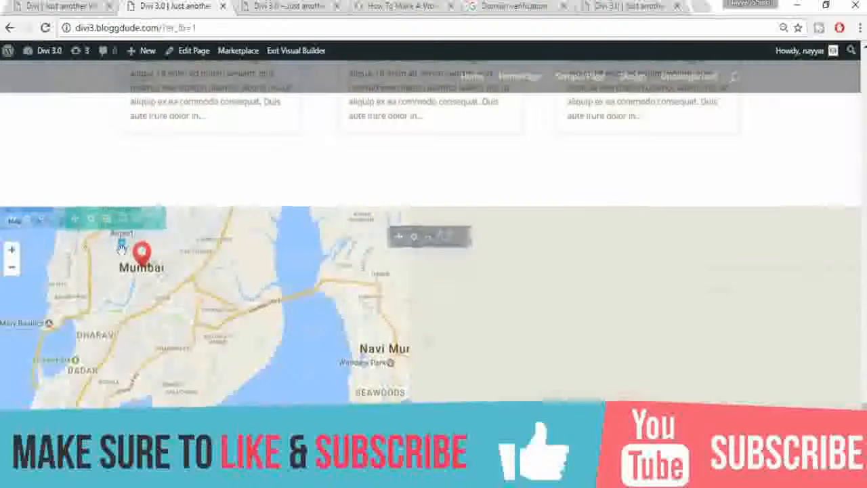
pyautogui.click(27, 220)
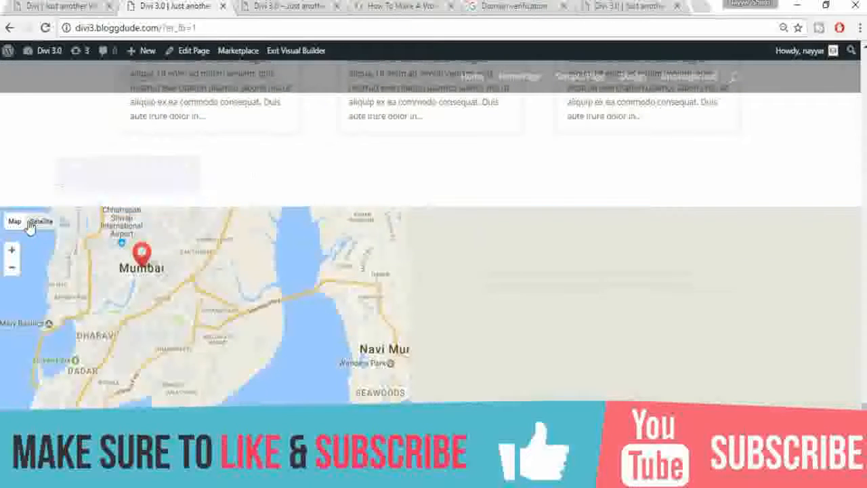
pyautogui.click(91, 146)
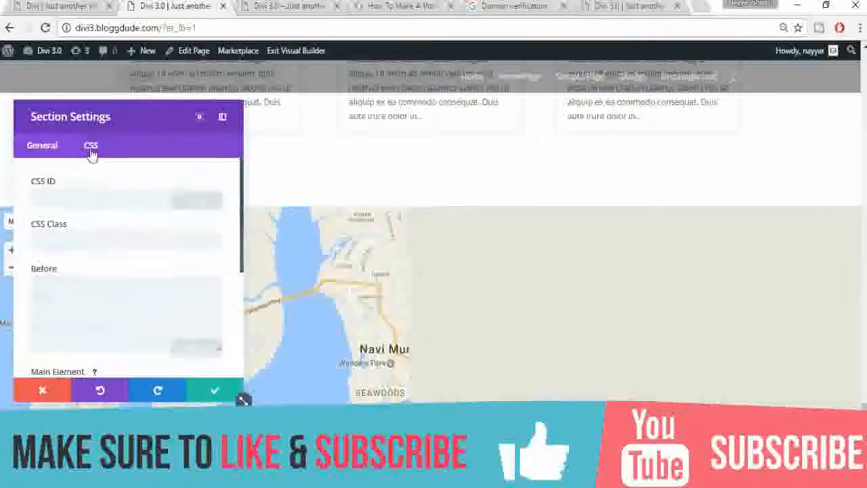
pyautogui.click(107, 196)
pyautogui.write('cont')
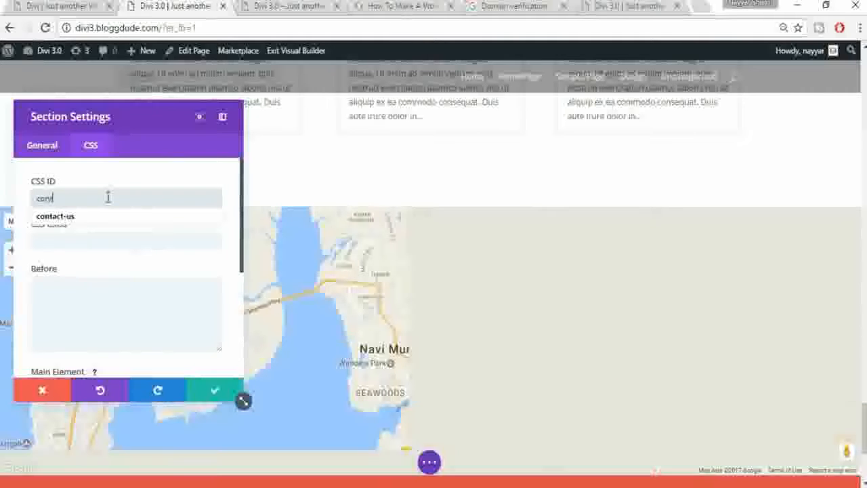
pyautogui.write('act-u')
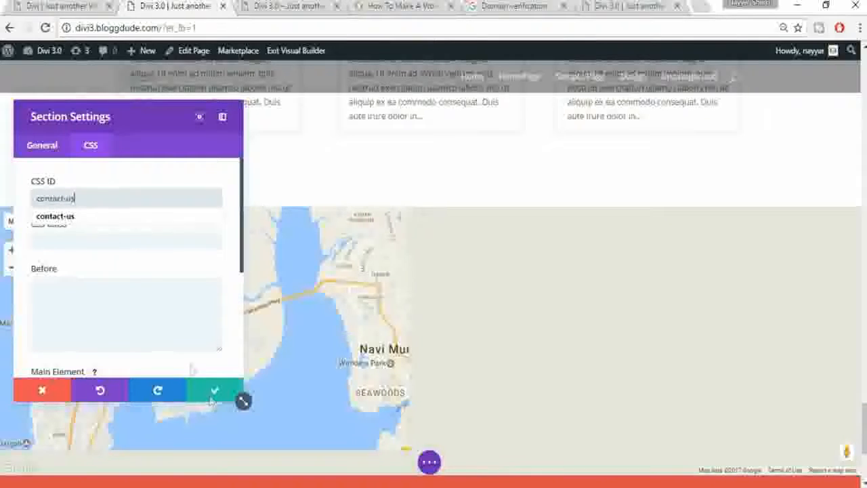
pyautogui.write('s')
pyautogui.click(215, 395)
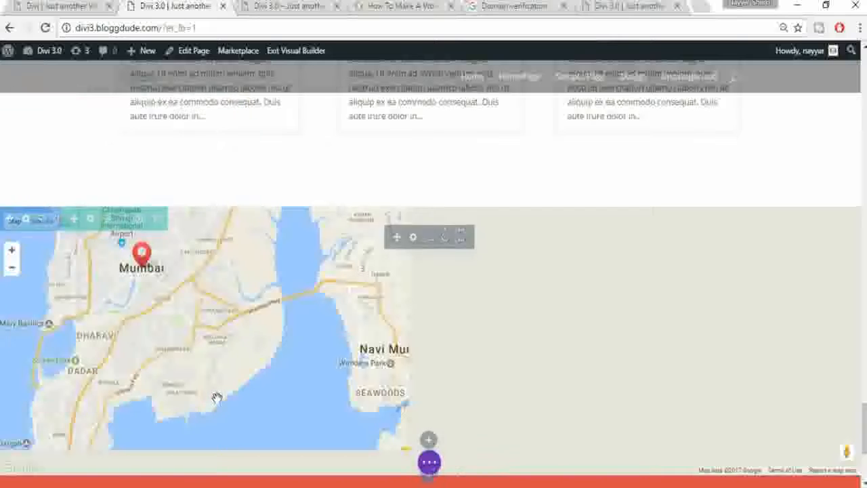
pyautogui.click(429, 462)
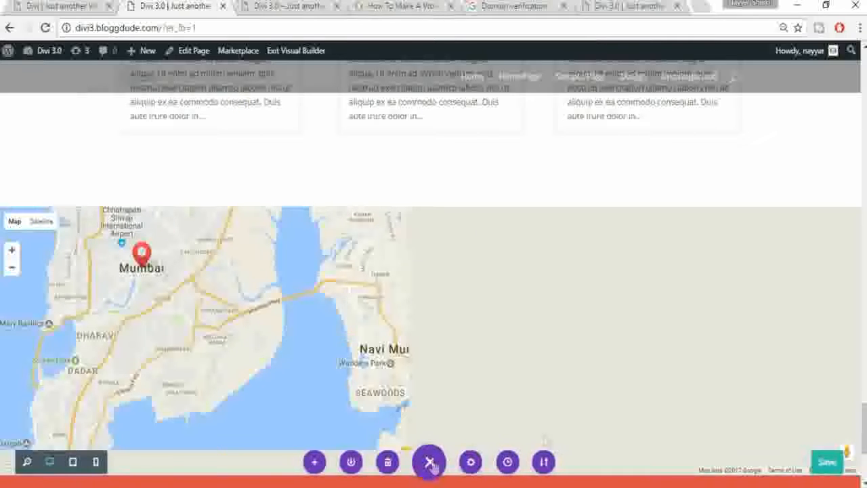
# Step: Save the Divi page, then open the WordPress admin Dashboard in the other site tab
pyautogui.click(828, 458)
pyautogui.scroll(5, 865, 163)
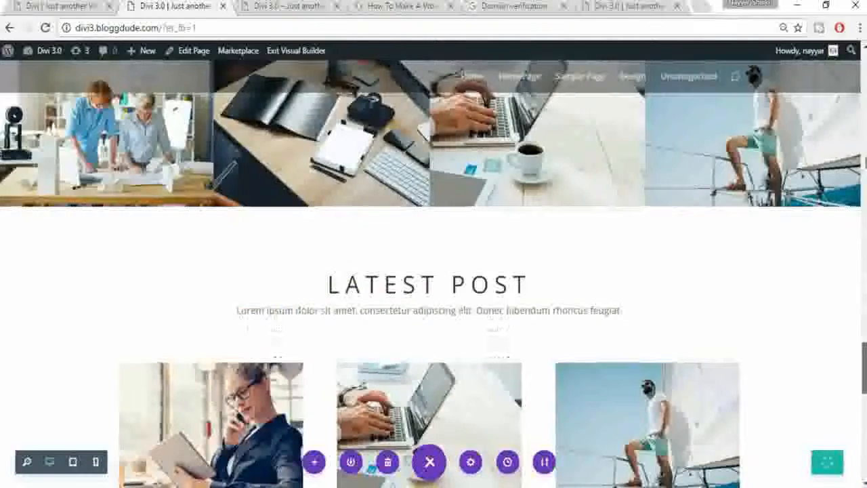
pyautogui.scroll(15, 865, 163)
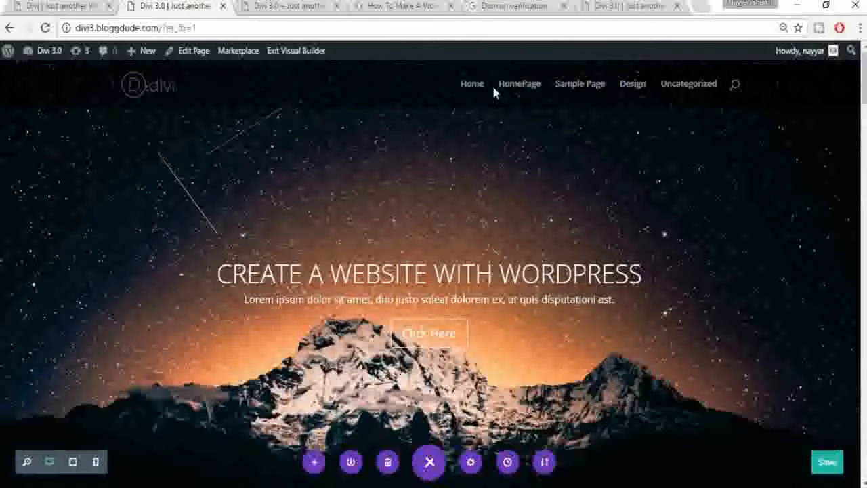
pyautogui.click(285, 12)
pyautogui.click(31, 54)
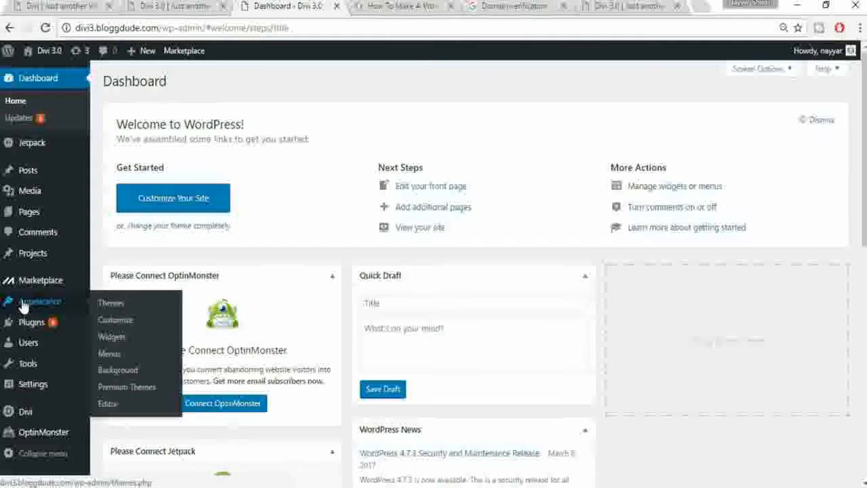
# Step: Under Appearance > Menus, create a new empty menu named 'menu1'
pyautogui.click(109, 355)
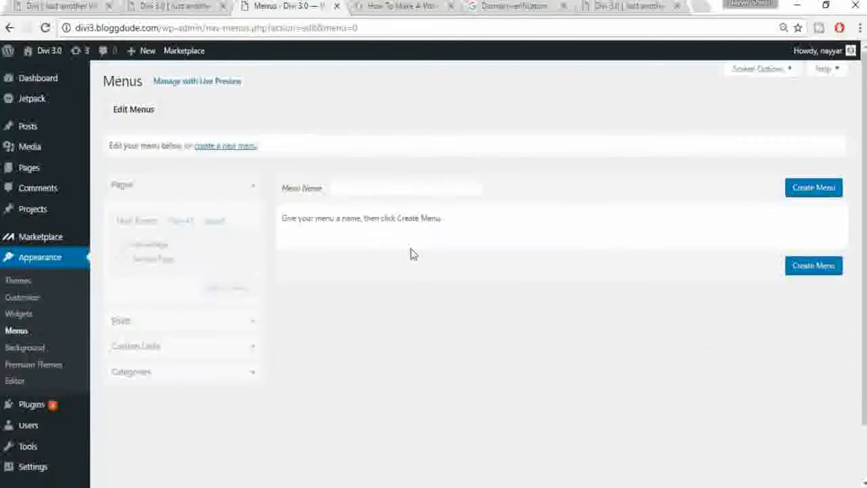
pyautogui.click(366, 189)
pyautogui.write('menu1')
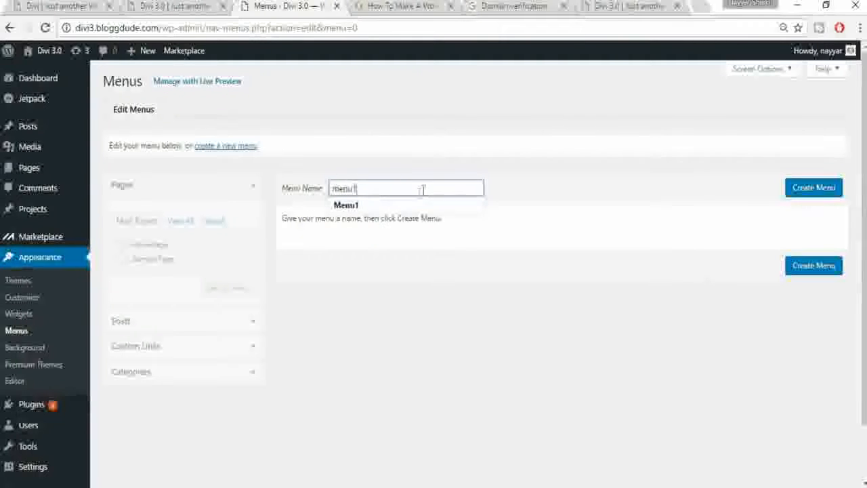
pyautogui.click(816, 191)
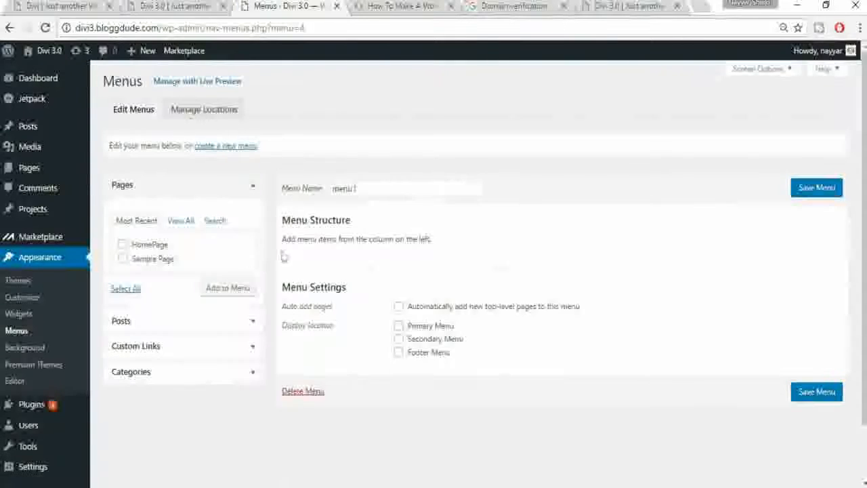
pyautogui.click(244, 191)
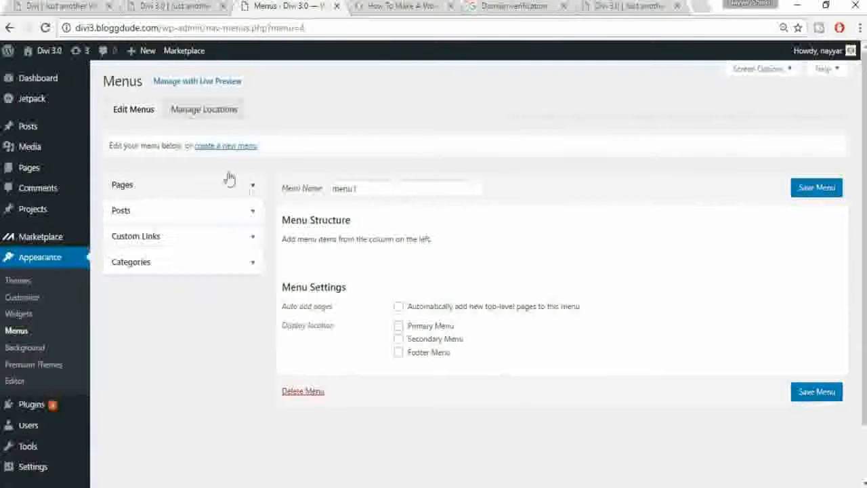
pyautogui.click(58, 6)
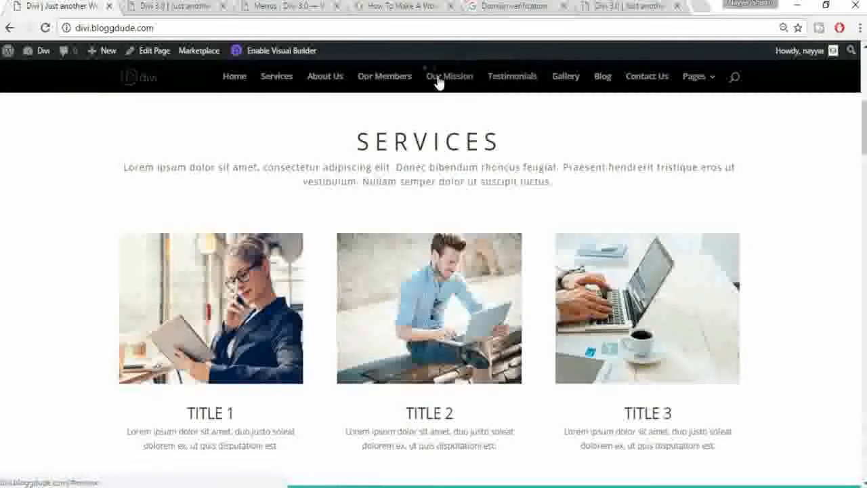
# Step: Add a 'Services' custom link with URL #services to menu1
pyautogui.click(290, 6)
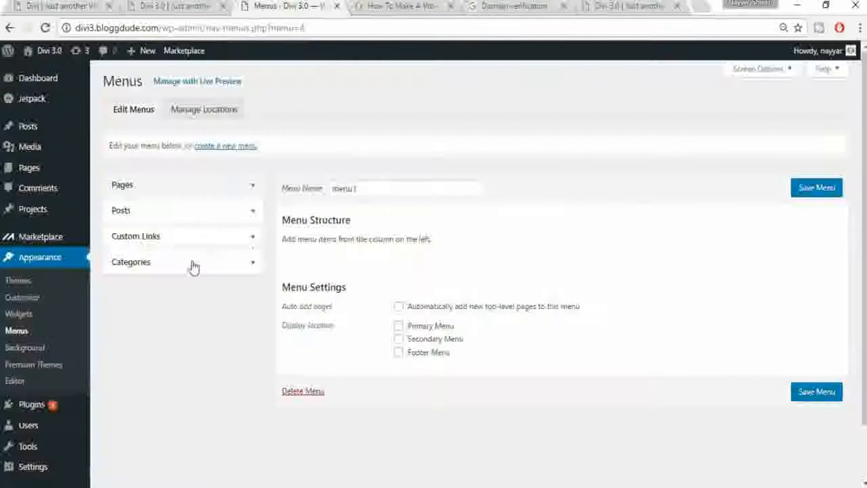
pyautogui.click(169, 238)
pyautogui.moveTo(217, 278); pyautogui.dragTo(139, 280)
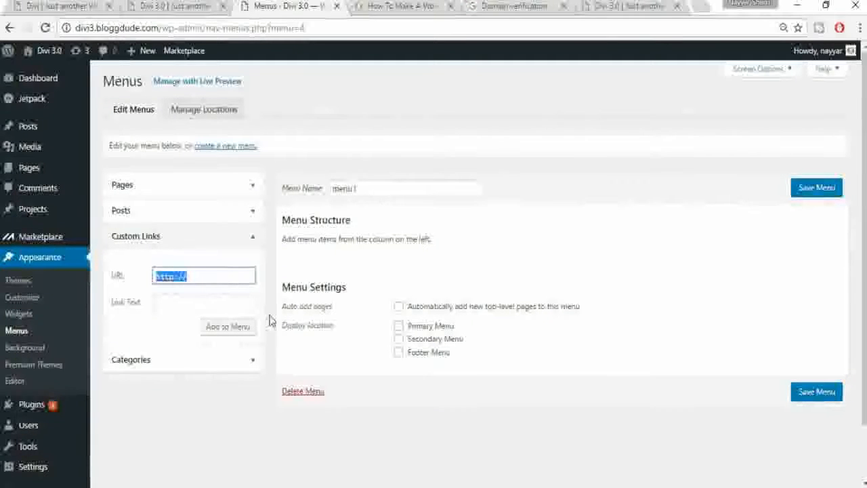
pyautogui.write('#service')
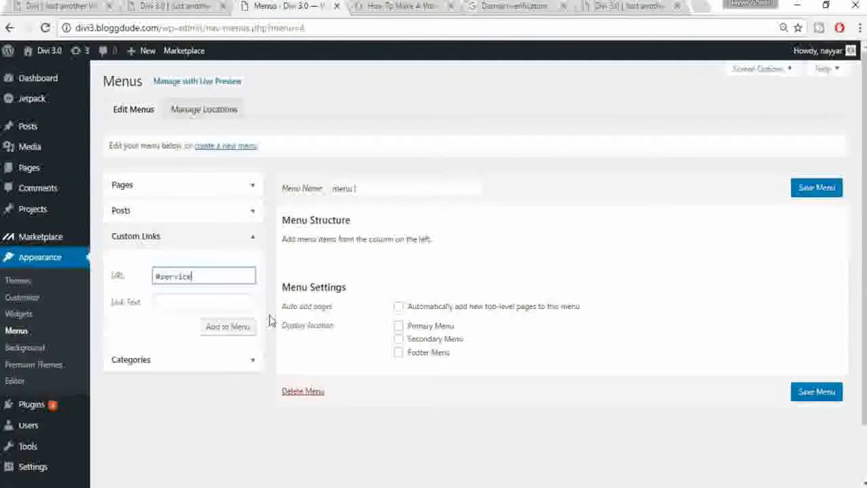
pyautogui.moveTo(202, 278); pyautogui.dragTo(162, 278)
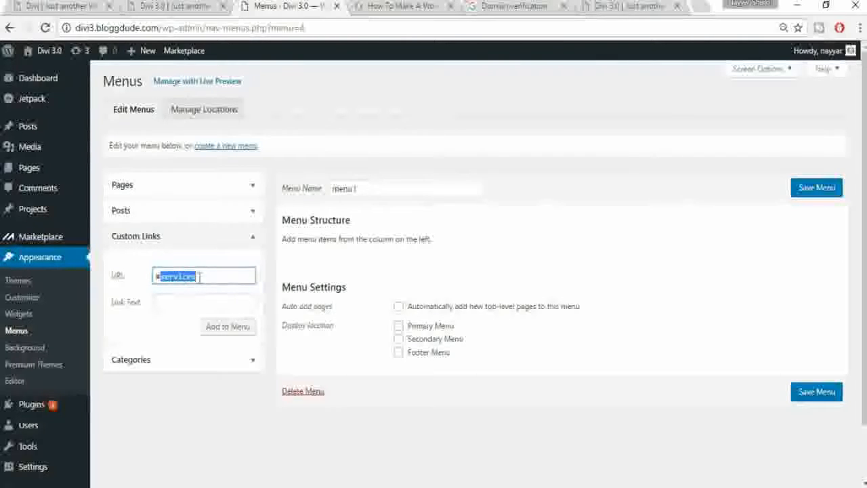
pyautogui.click(160, 278)
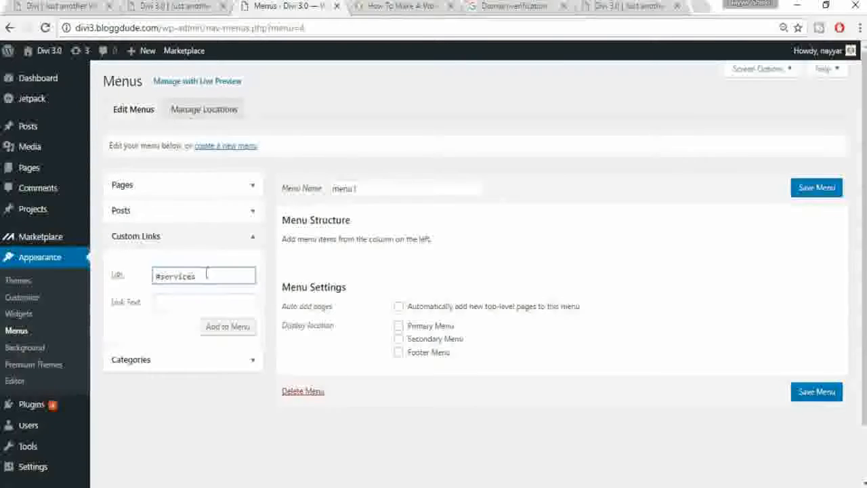
pyautogui.click(204, 300)
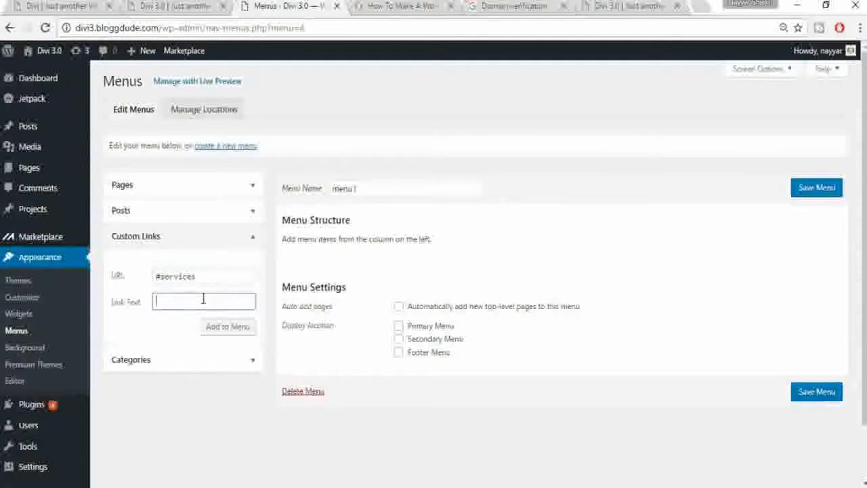
pyautogui.write('Services')
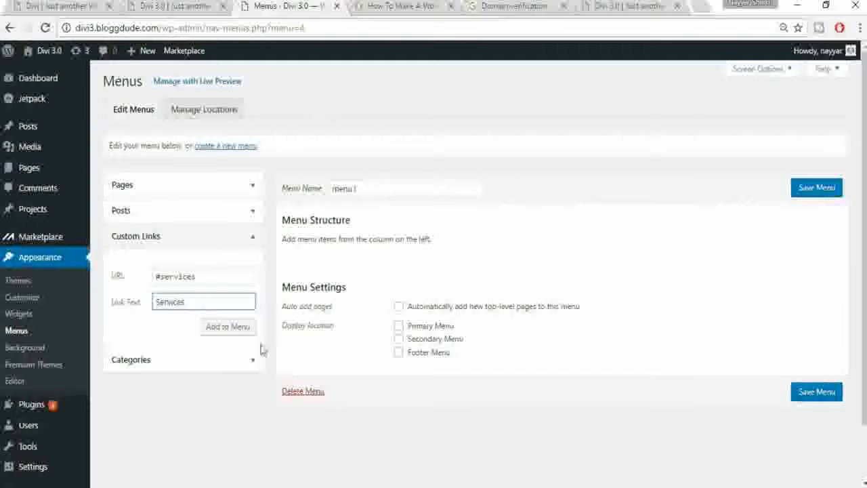
pyautogui.click(227, 327)
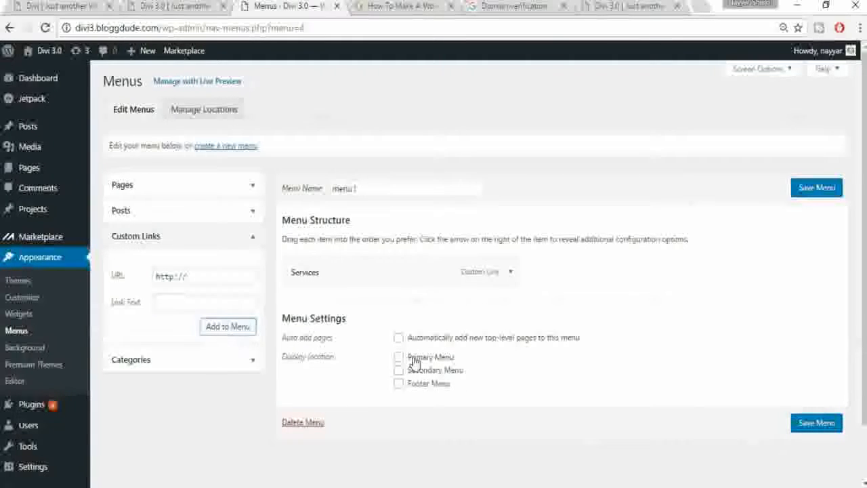
# Step: Assign menu1 as the Primary Menu
pyautogui.click(442, 359)
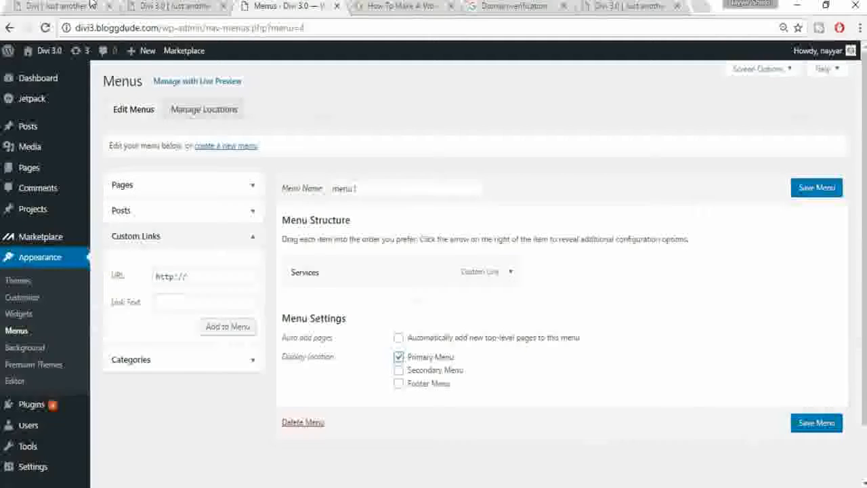
pyautogui.click(167, 5)
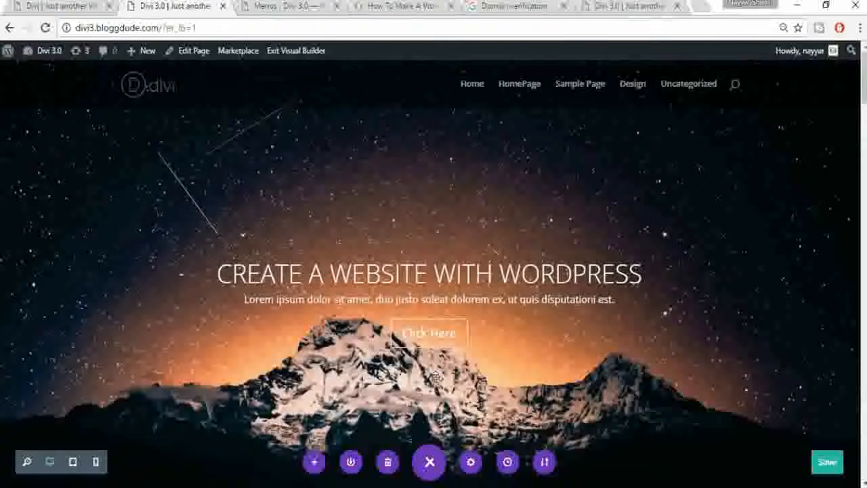
pyautogui.scroll(-10, 435, 377)
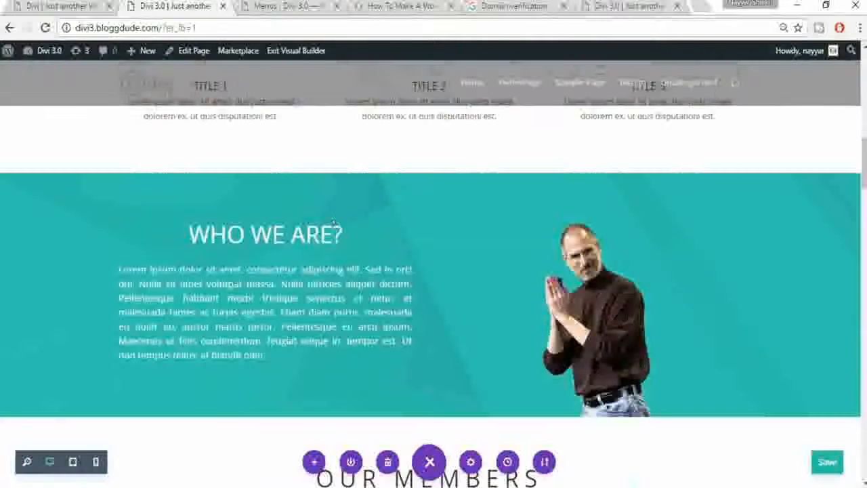
# Step: Add an 'About Us' custom link pointing to #about-us to the menu
pyautogui.click(298, 6)
pyautogui.click(204, 277)
pyautogui.write('#about-us')
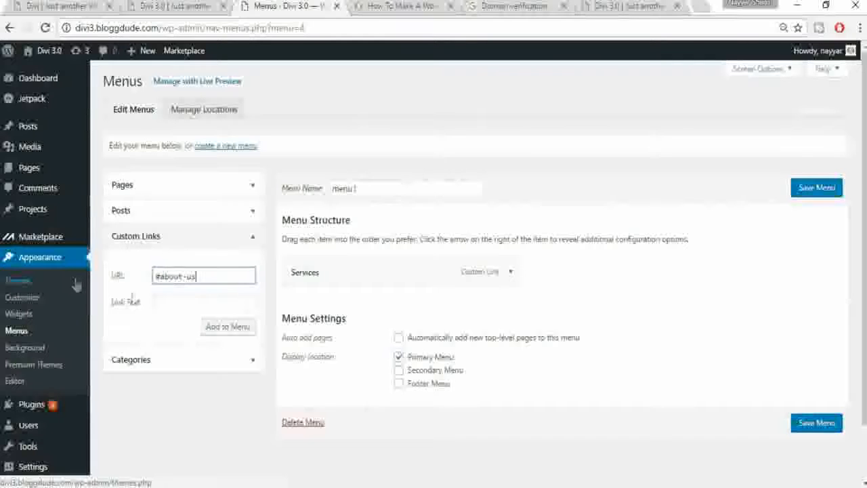
pyautogui.click(204, 302)
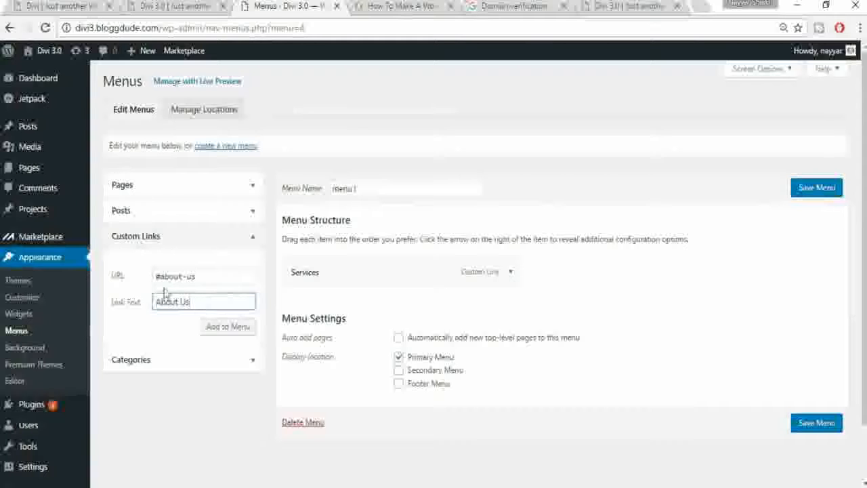
pyautogui.click(210, 327)
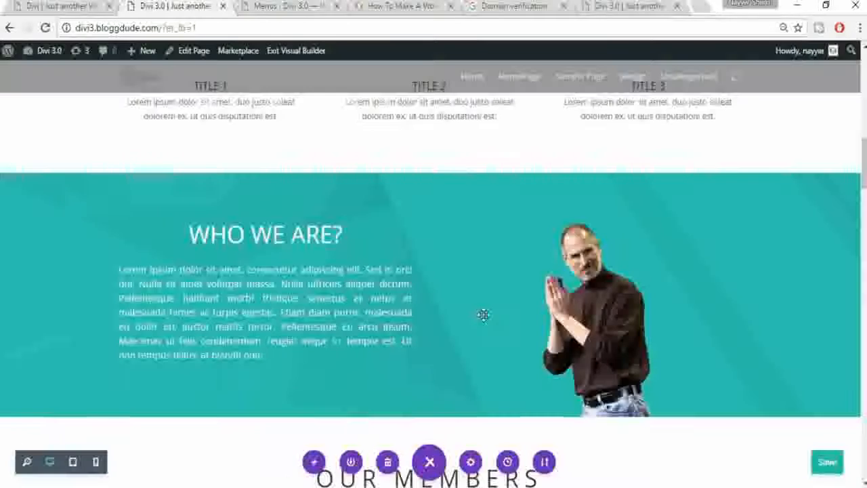
# Step: Add an 'Our Members' custom link pointing to #members to the menu
pyautogui.scroll(-3, 483, 314)
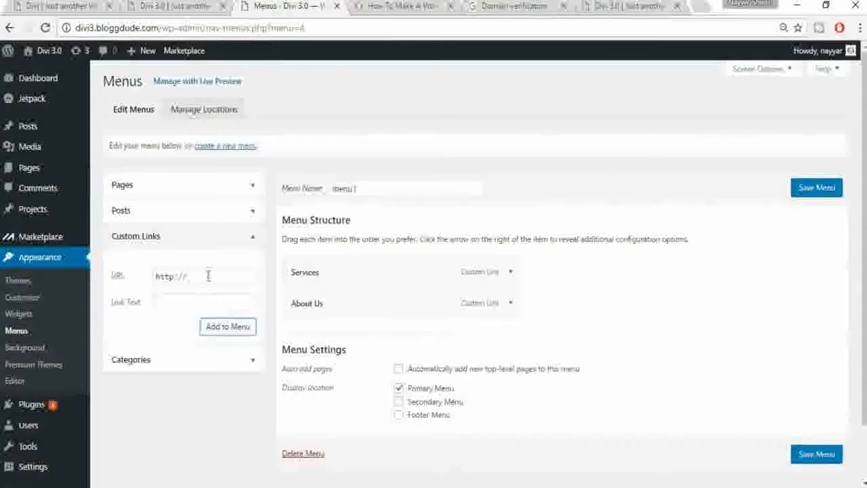
pyautogui.moveTo(208, 276); pyautogui.dragTo(153, 278)
pyautogui.write('#members')
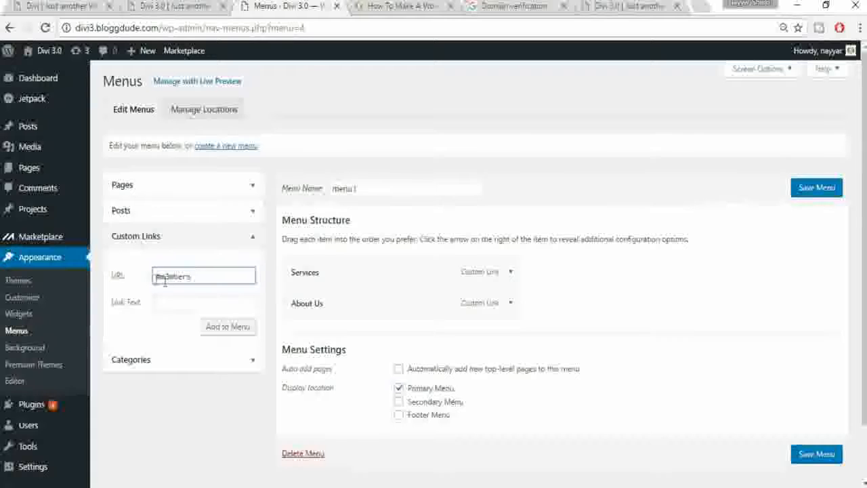
pyautogui.click(201, 299)
pyautogui.write('Our Members')
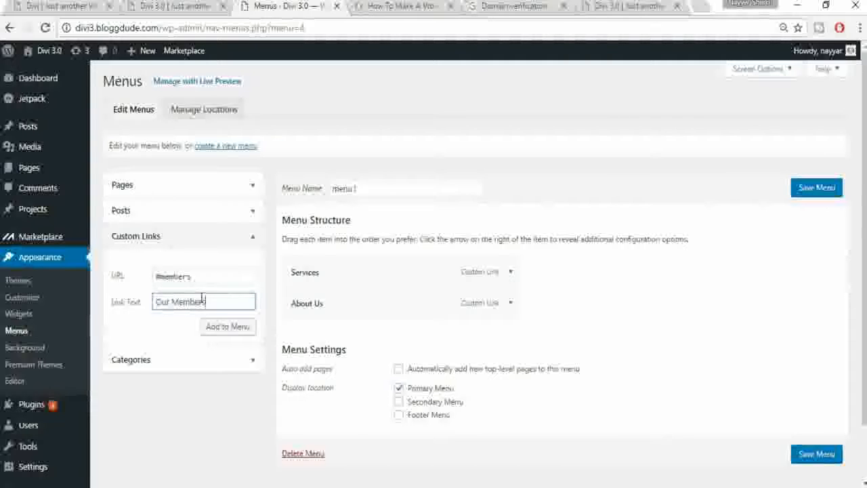
pyautogui.click(226, 327)
# Step: Add a 'Mission' custom link pointing to #mission to the menu
pyautogui.click(216, 6)
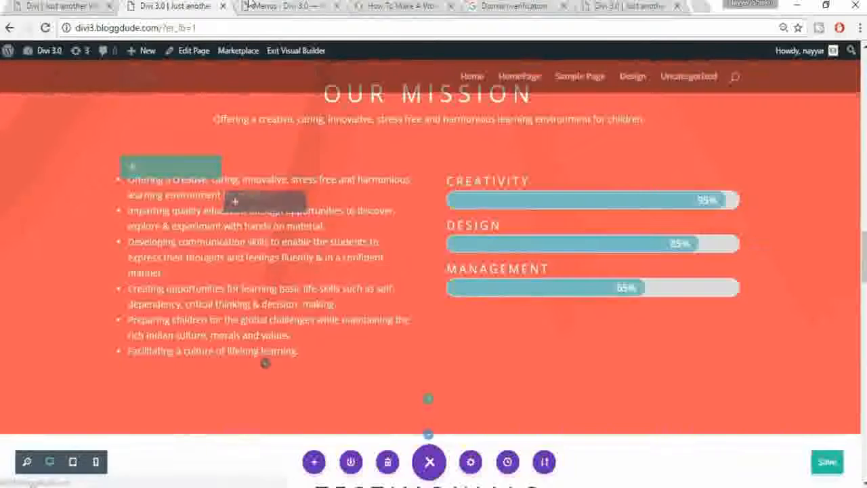
pyautogui.click(247, 5)
pyautogui.click(135, 269)
pyautogui.write('#mission')
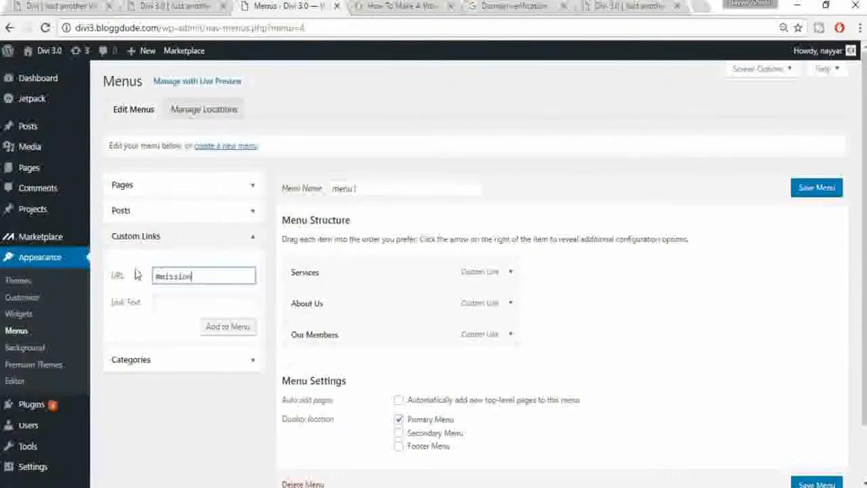
pyautogui.click(184, 298)
pyautogui.write('Mission')
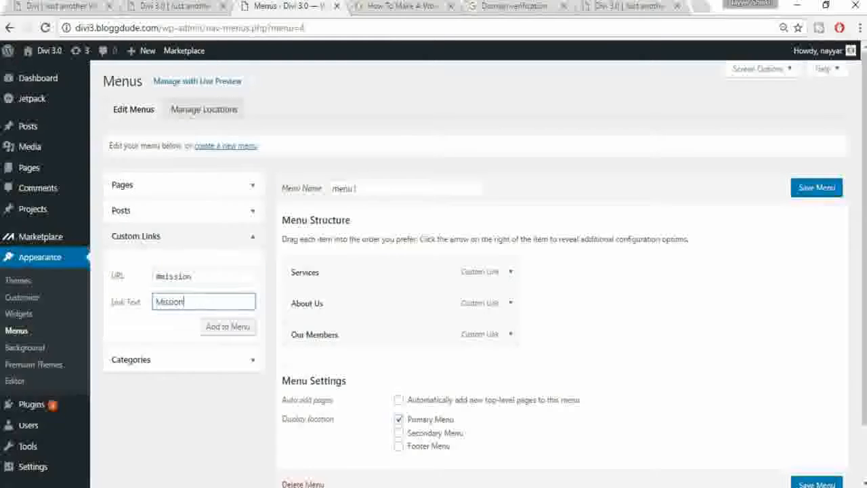
pyautogui.click(245, 328)
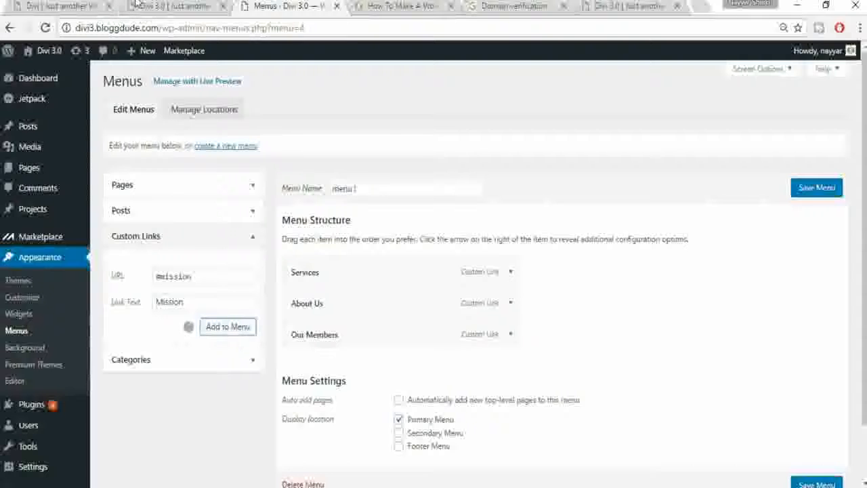
# Step: Check the next section on the Divi page, then select the Custom Links URL to replace
pyautogui.click(136, 5)
pyautogui.scroll(-5, 466, 323)
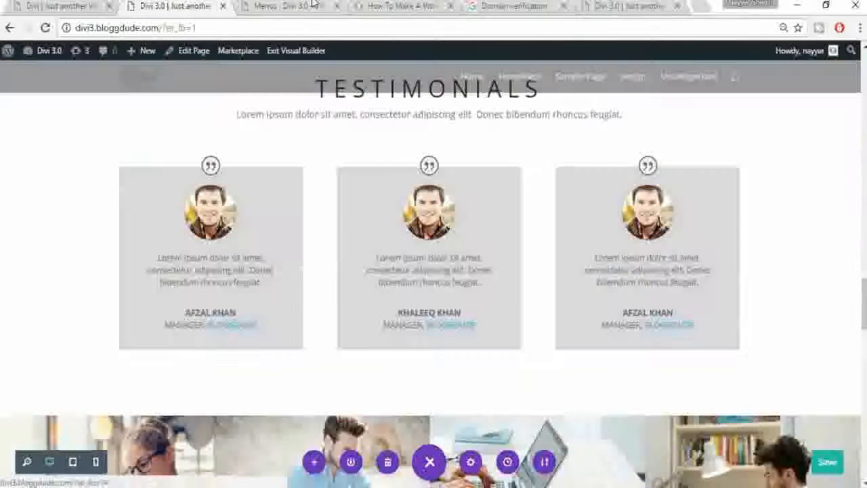
pyautogui.click(292, 6)
pyautogui.moveTo(219, 277); pyautogui.dragTo(154, 276)
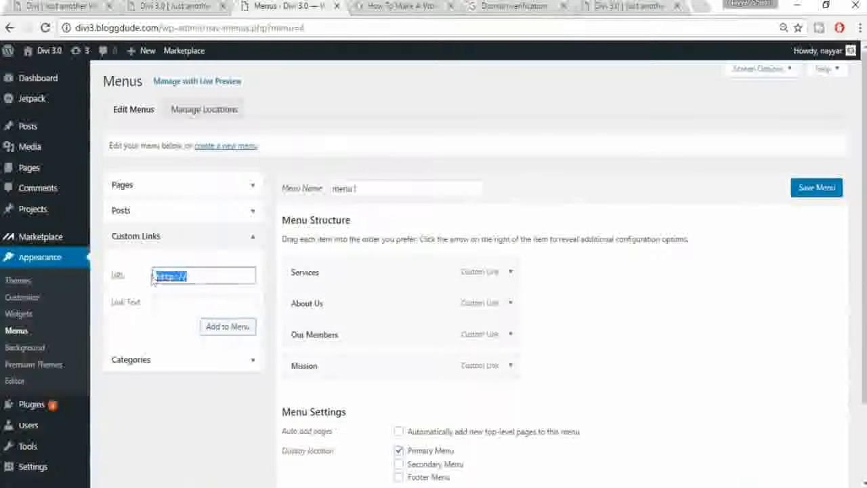
# Step: Add a Testimonials custom link to #testimonials, fixing its label spelling
pyautogui.write('#testimonials')
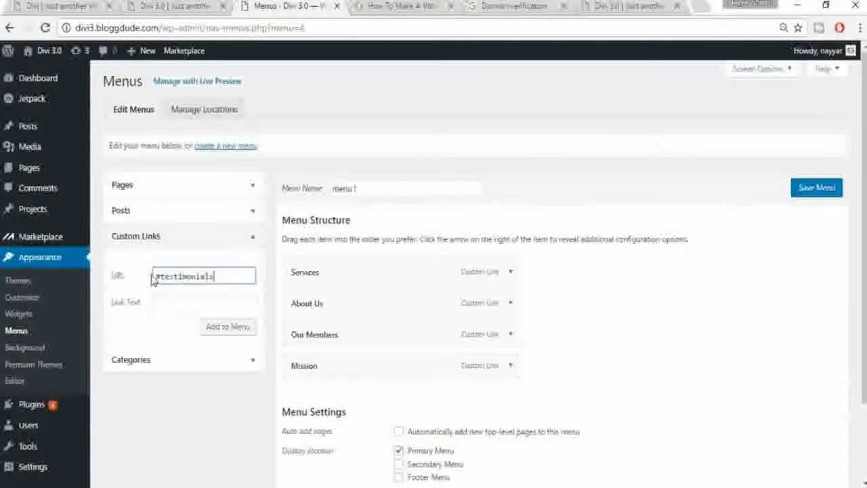
pyautogui.click(213, 304)
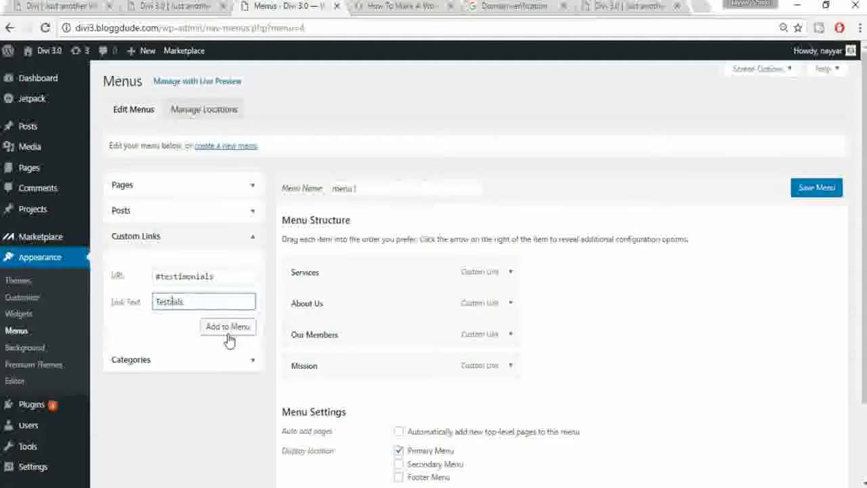
pyautogui.press('Left')
pyautogui.press('Left')
pyautogui.press('Left')
pyautogui.press('Left')
pyautogui.press('Left')
pyautogui.press('Left')
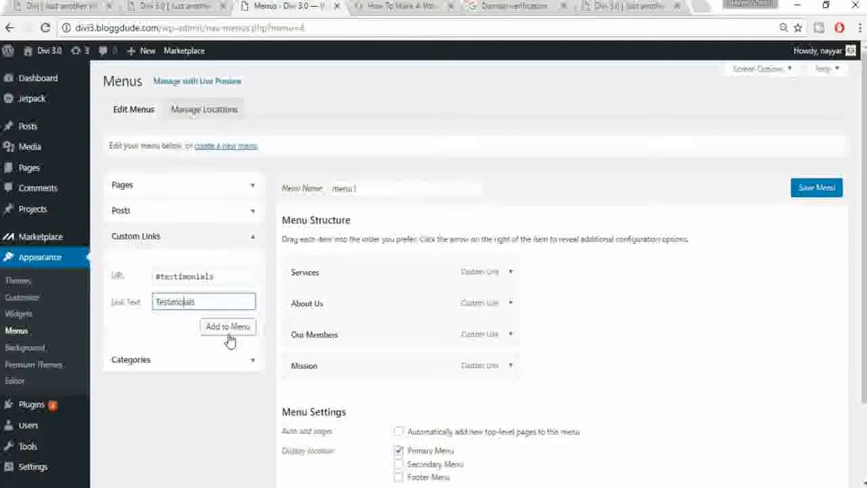
pyautogui.write('m')
pyautogui.click(245, 338)
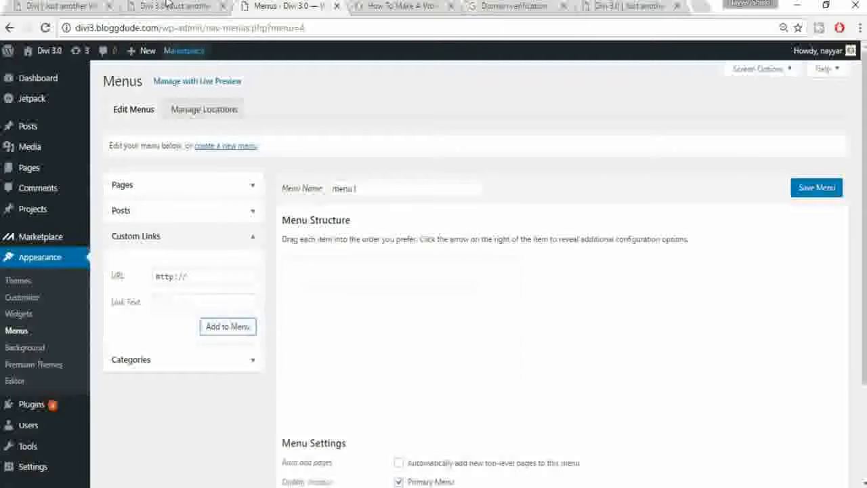
# Step: Add a Gallery custom link pointing to #gallery
pyautogui.click(170, 5)
pyautogui.scroll(-5, 409, 324)
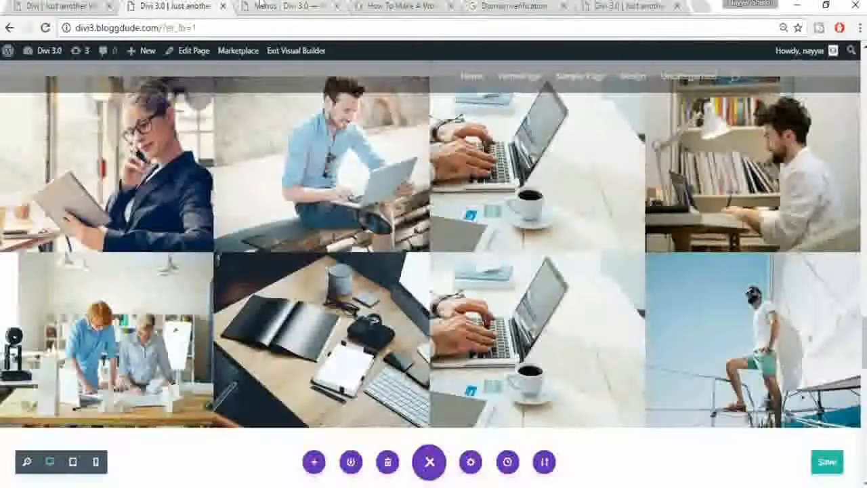
pyautogui.click(290, 6)
pyautogui.moveTo(221, 274); pyautogui.dragTo(154, 270)
pyautogui.write('#gallery')
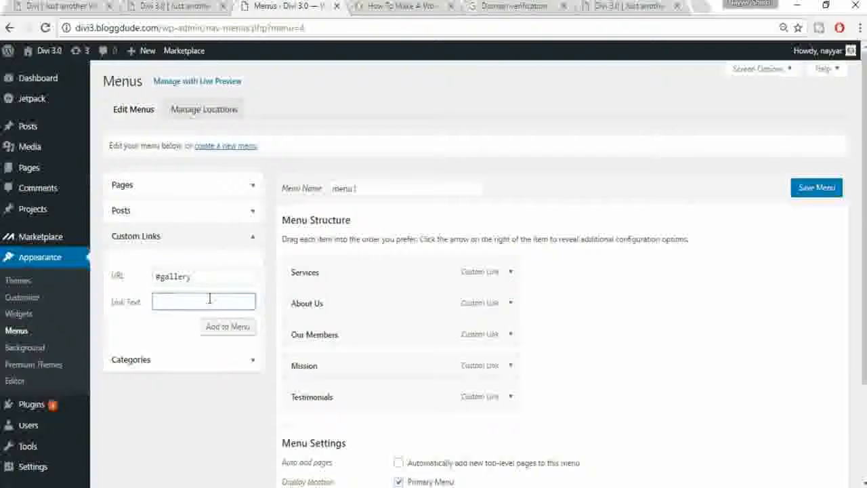
pyautogui.click(228, 326)
# Step: Add a Blog custom link pointing to #blog
pyautogui.click(173, 6)
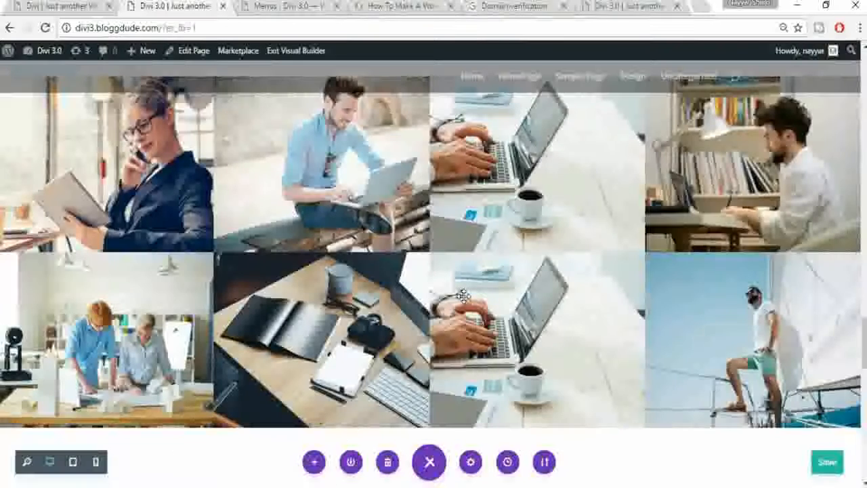
pyautogui.scroll(-8, 463, 296)
pyautogui.click(293, 6)
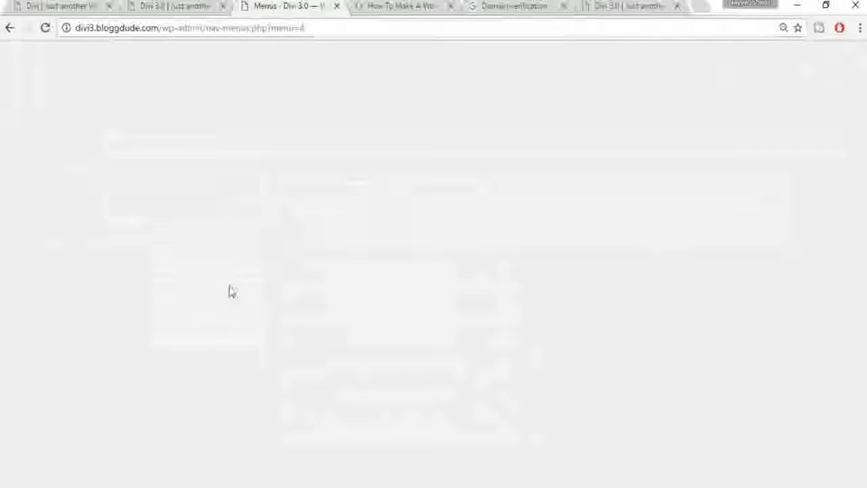
pyautogui.moveTo(219, 277); pyautogui.dragTo(139, 270)
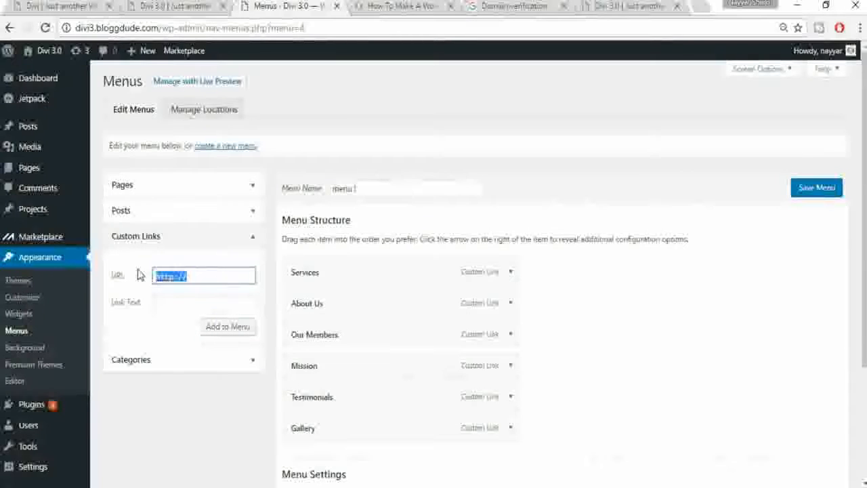
pyautogui.write('#blog')
pyautogui.press('Tab')
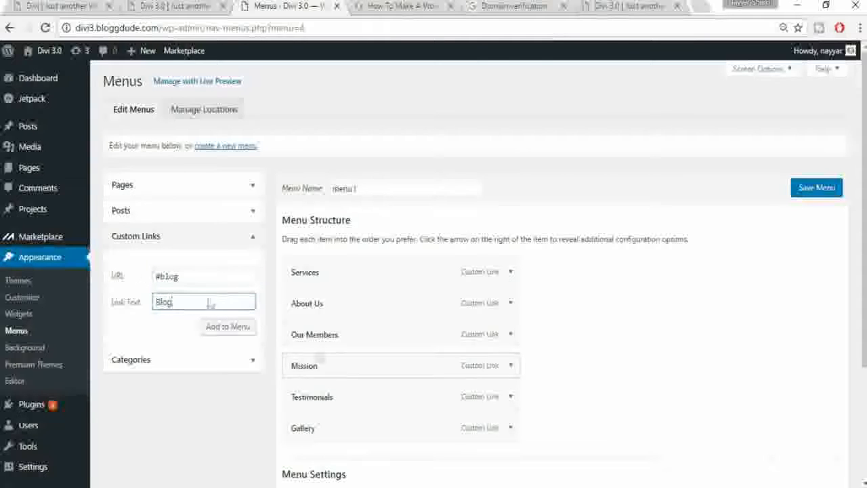
pyautogui.click(228, 327)
# Step: Add a Contact custom link pointing to #contact-us
pyautogui.click(154, 5)
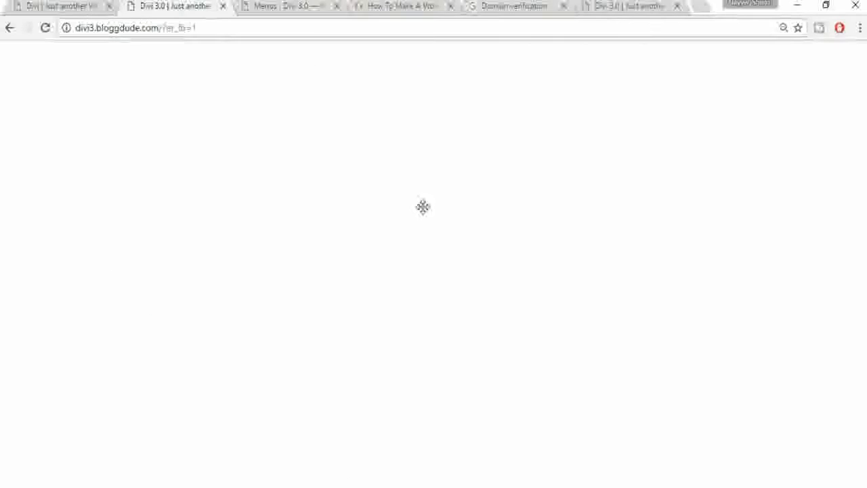
pyautogui.scroll(-8, 445, 260)
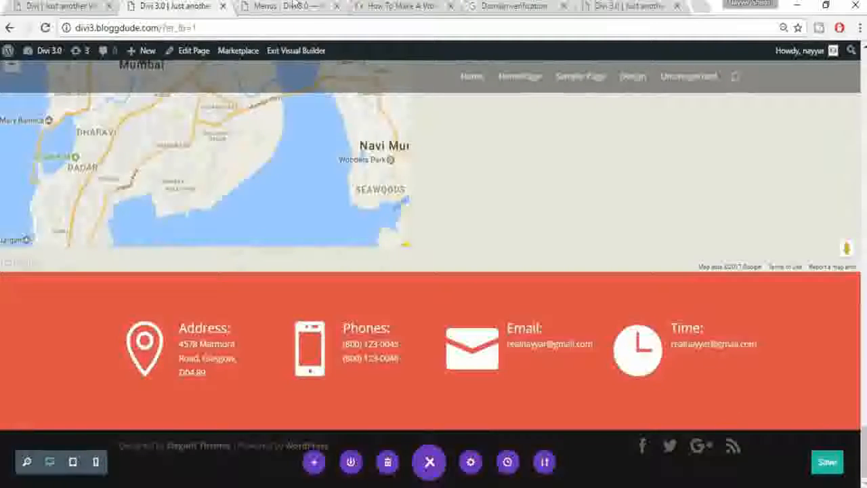
pyautogui.click(284, 6)
pyautogui.click(116, 279)
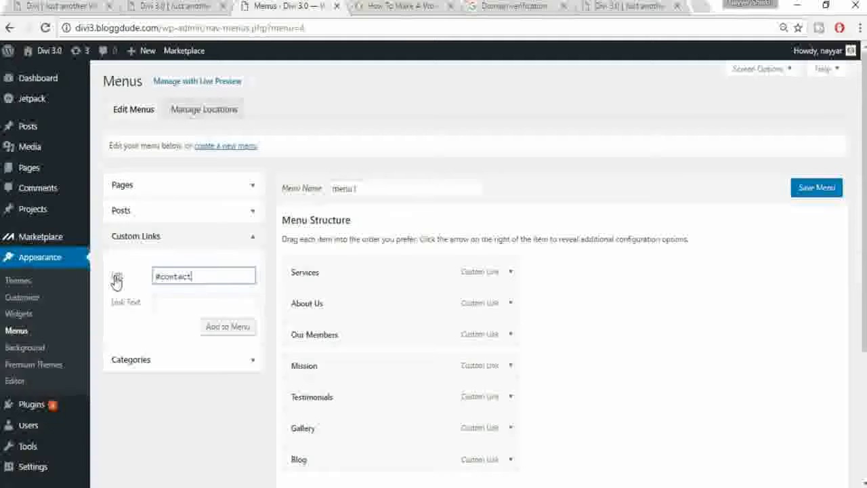
pyautogui.press('Tab')
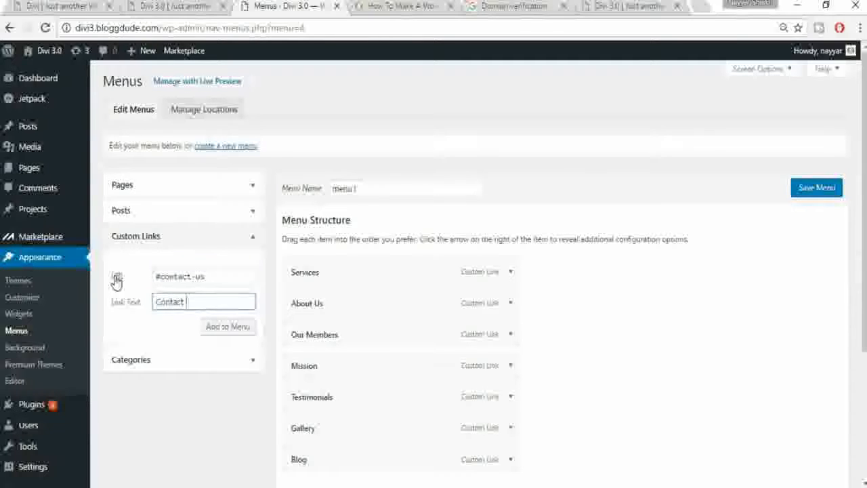
pyautogui.click(227, 327)
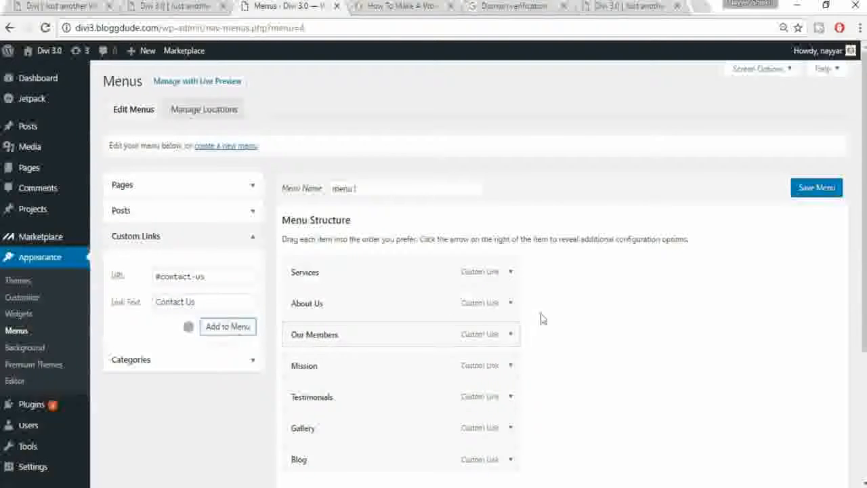
# Step: Save the menu and reload the homepage to show the updated navigation
pyautogui.click(806, 193)
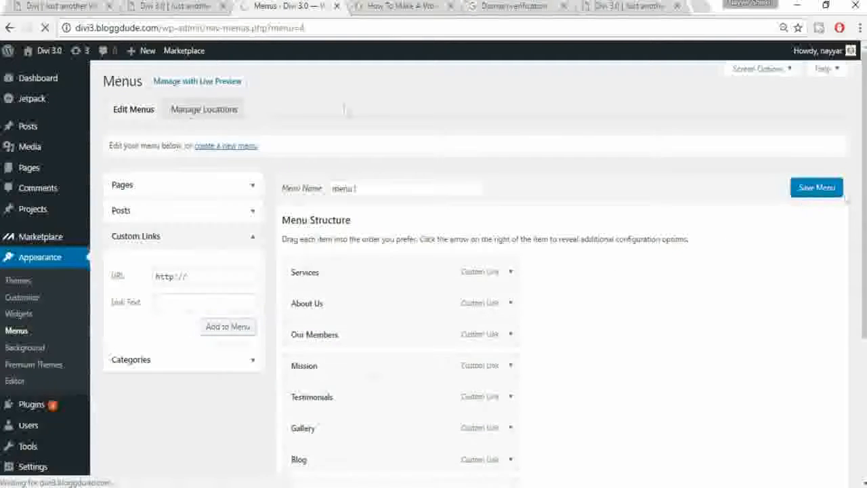
pyautogui.click(177, 6)
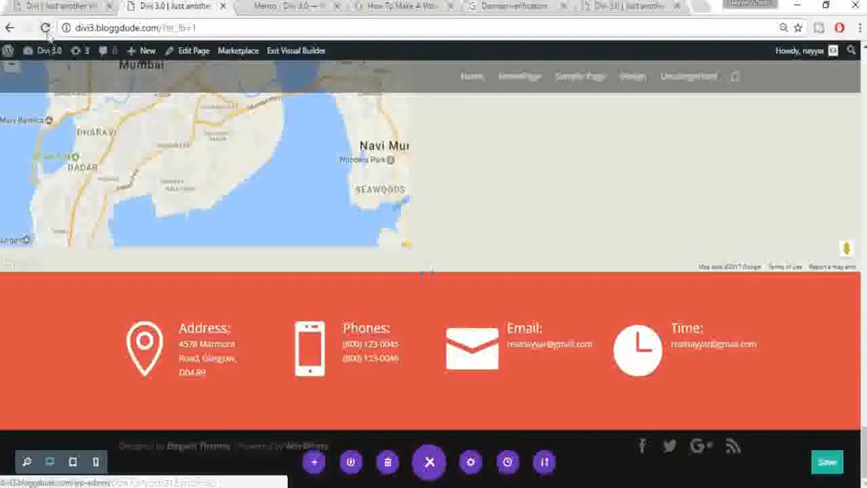
pyautogui.click(45, 28)
pyautogui.click(46, 28)
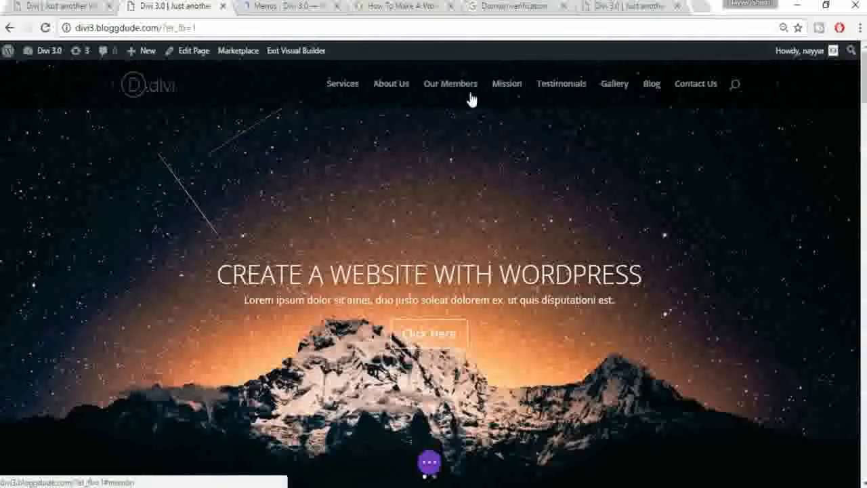
# Step: Test the Our Members, Testimonials and Blog menu links jump to their sections
pyautogui.click(451, 84)
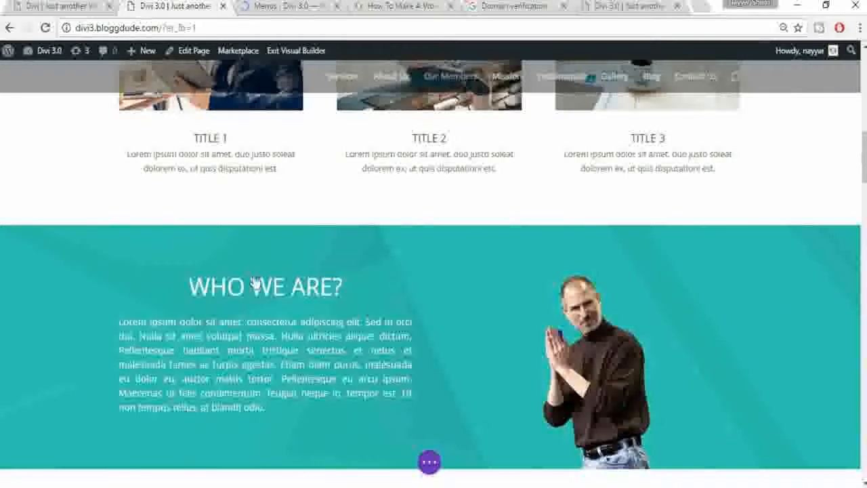
pyautogui.scroll(-6, 422, 294)
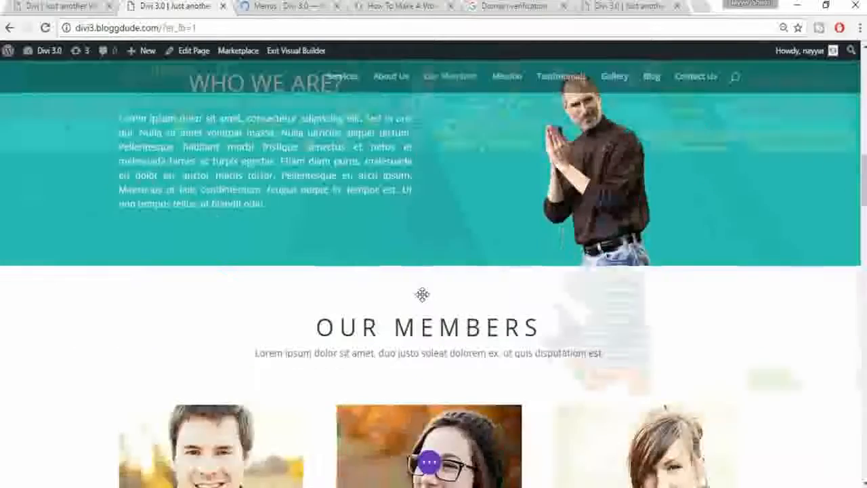
pyautogui.scroll(8, 422, 294)
pyautogui.click(450, 84)
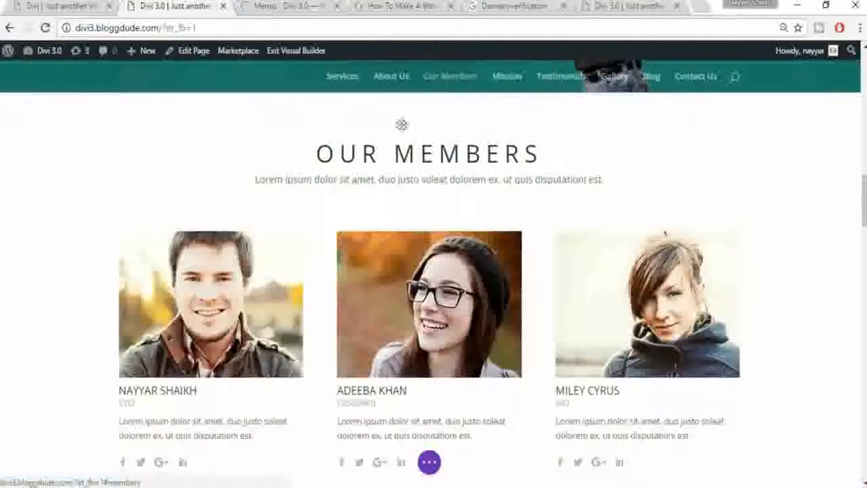
pyautogui.click(563, 79)
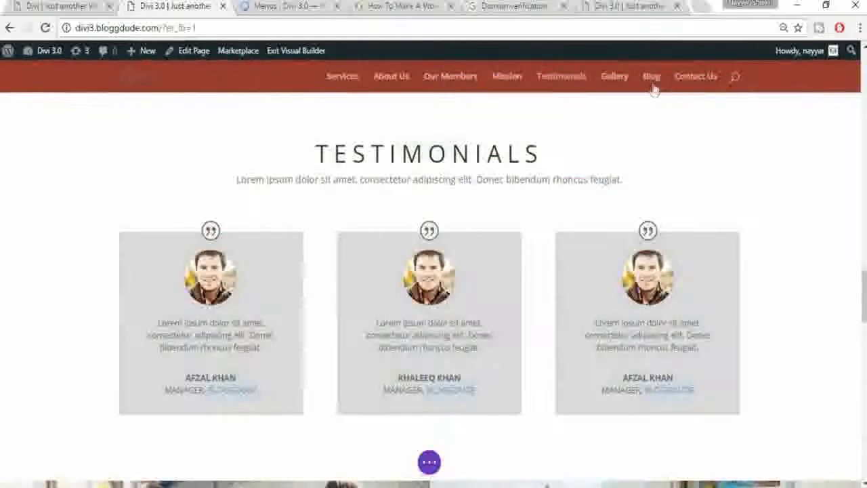
pyautogui.click(652, 87)
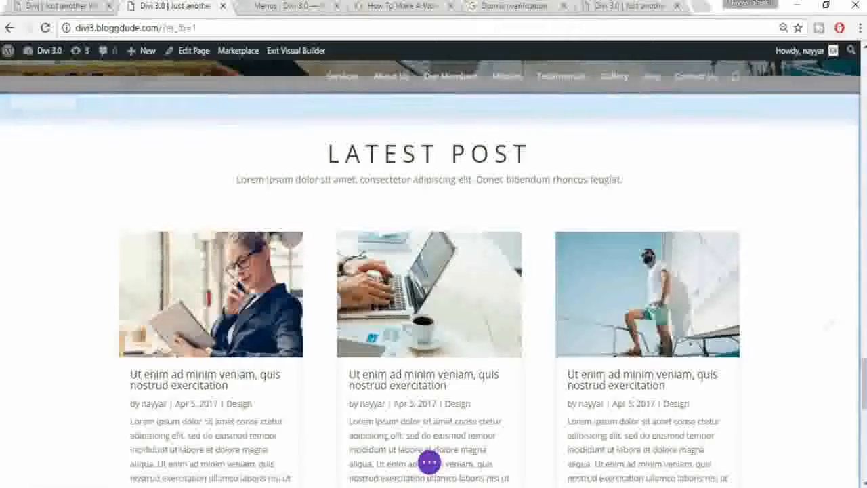
pyautogui.moveTo(864, 377); pyautogui.dragTo(864, 70)
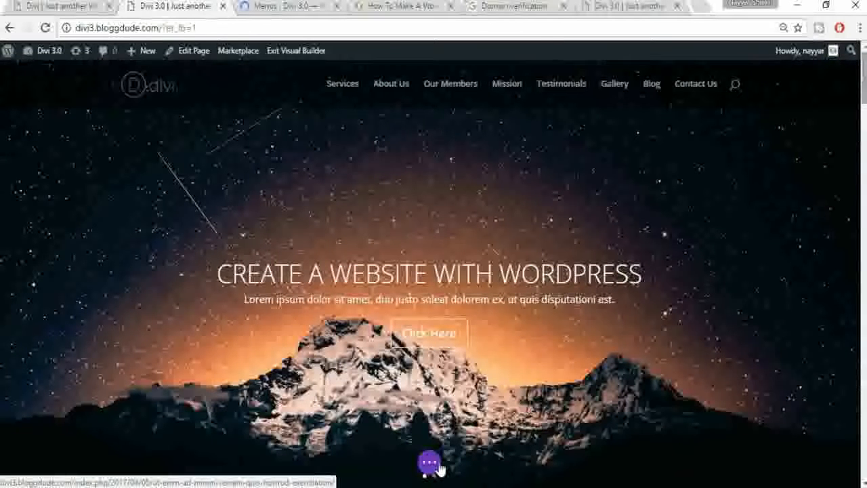
pyautogui.click(430, 463)
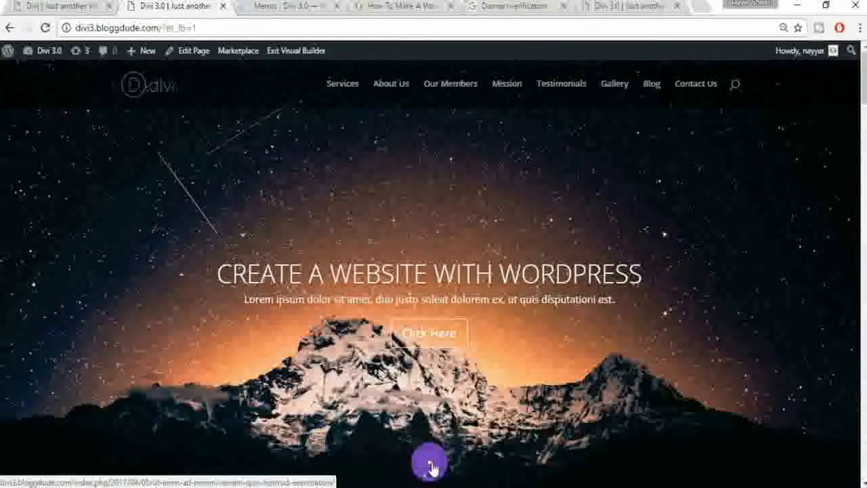
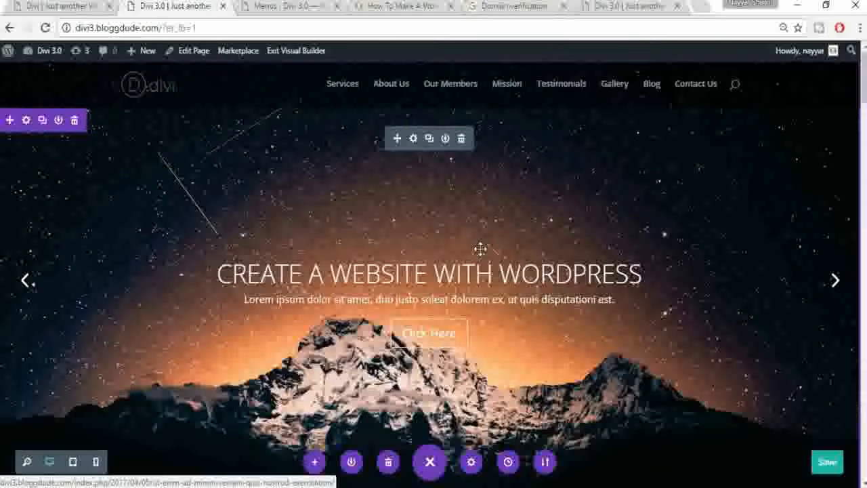
# Step: Save the home page layout and briefly check the tutorial article
pyautogui.click(823, 464)
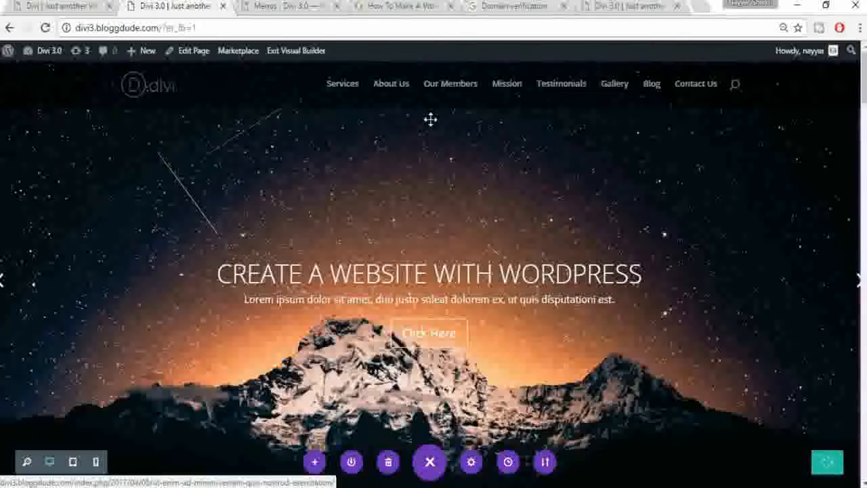
pyautogui.click(407, 5)
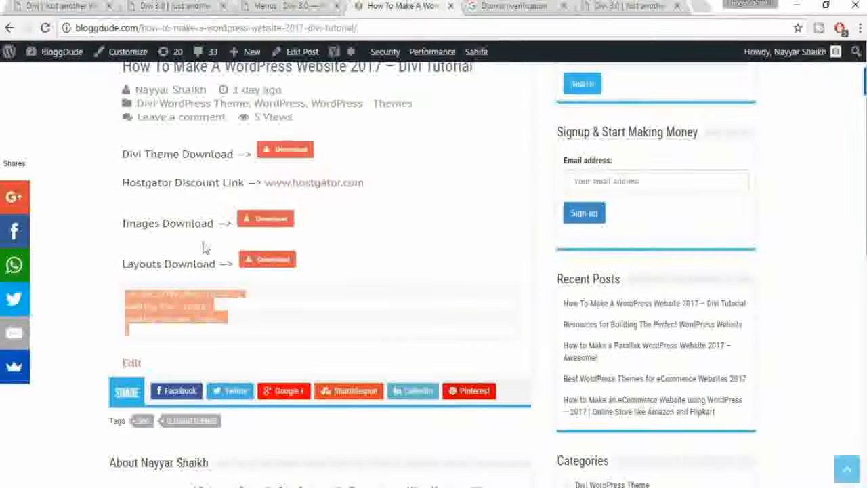
pyautogui.click(176, 5)
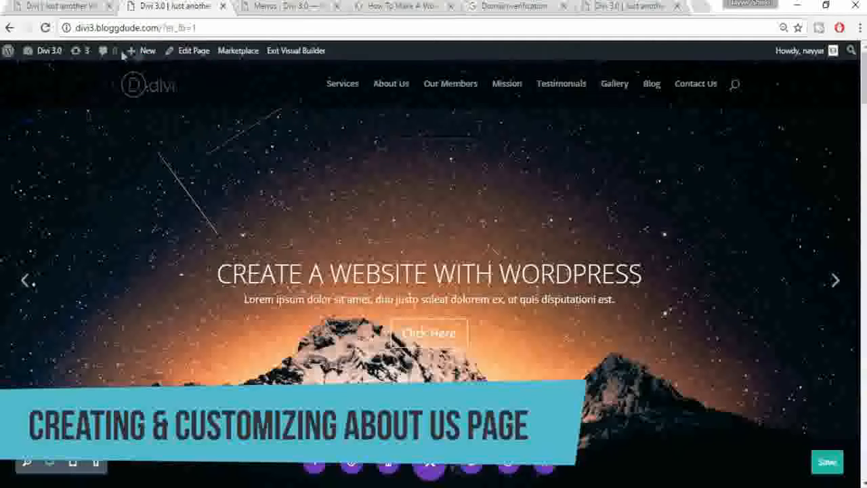
# Step: Start a new page and bring up the reference demo site's Services section
pyautogui.moveTo(139, 54)
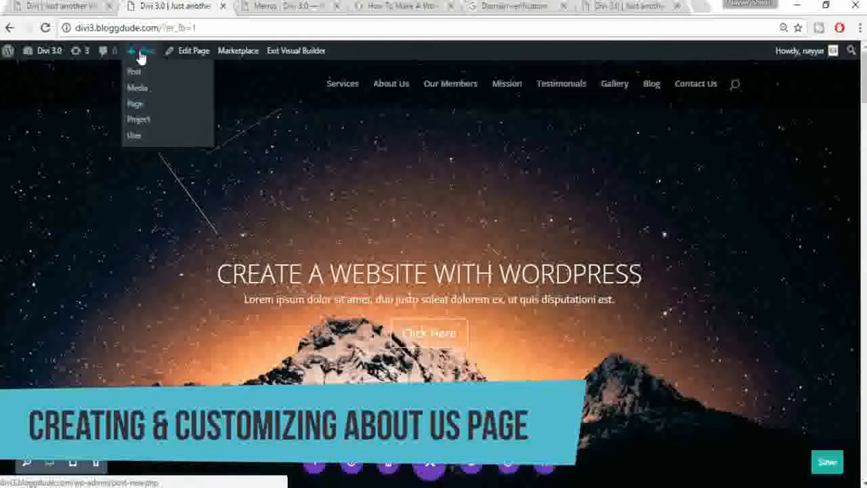
pyautogui.click(136, 105)
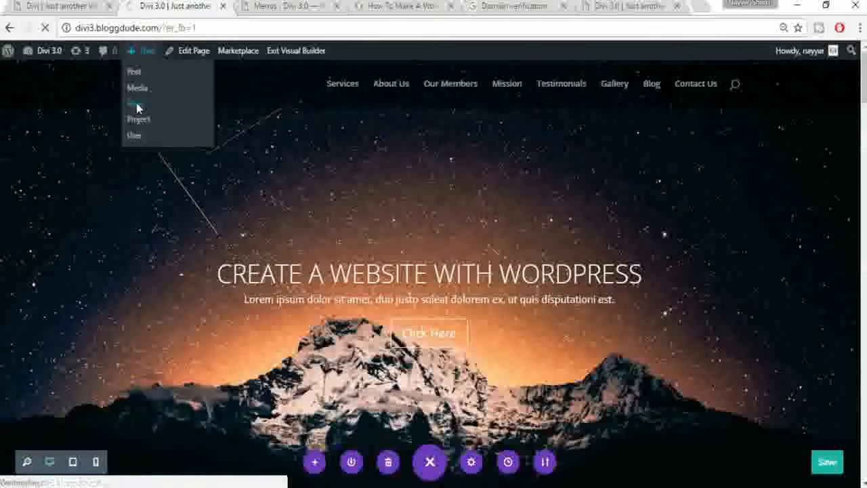
pyautogui.click(60, 9)
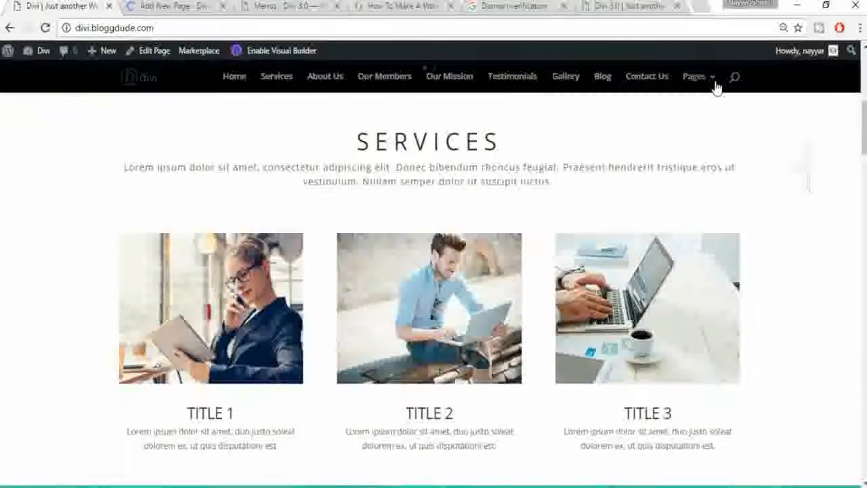
# Step: Publish the About Us page and open it, still blank, in the Divi Visual Builder
pyautogui.moveTo(712, 81)
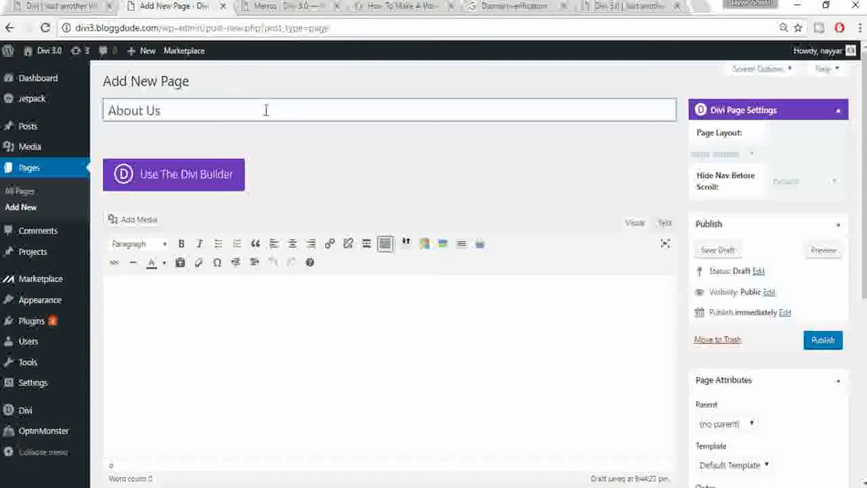
pyautogui.click(823, 339)
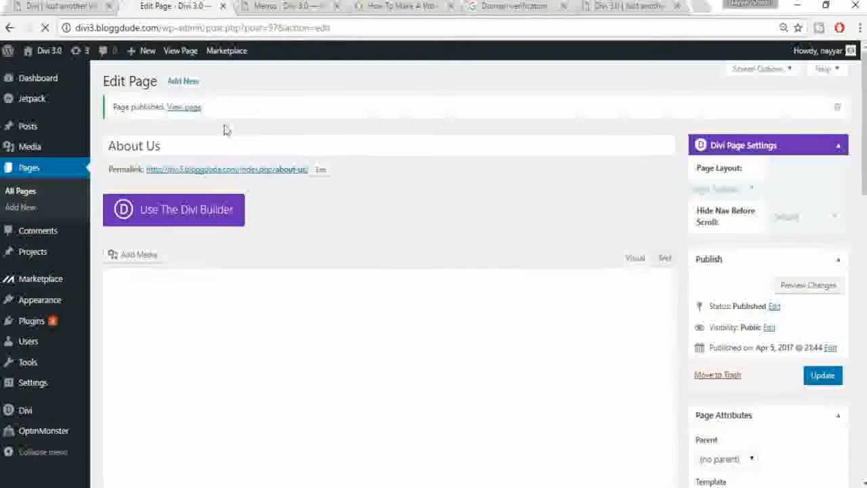
pyautogui.click(188, 108)
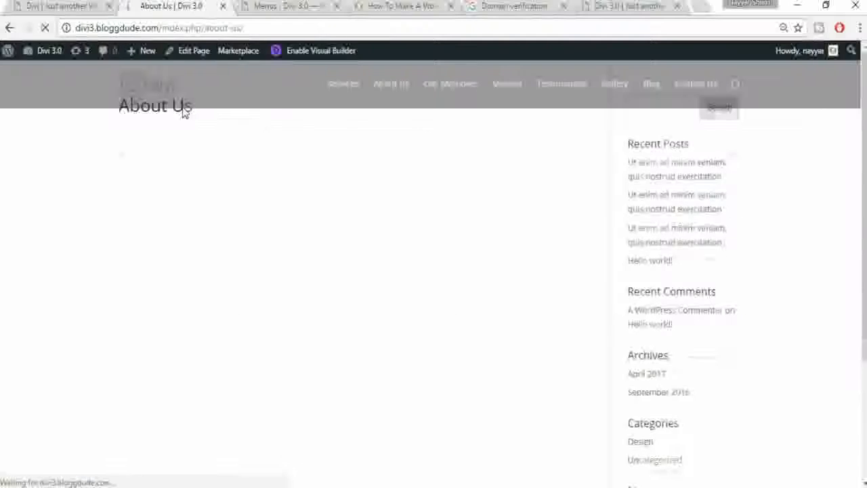
pyautogui.click(308, 61)
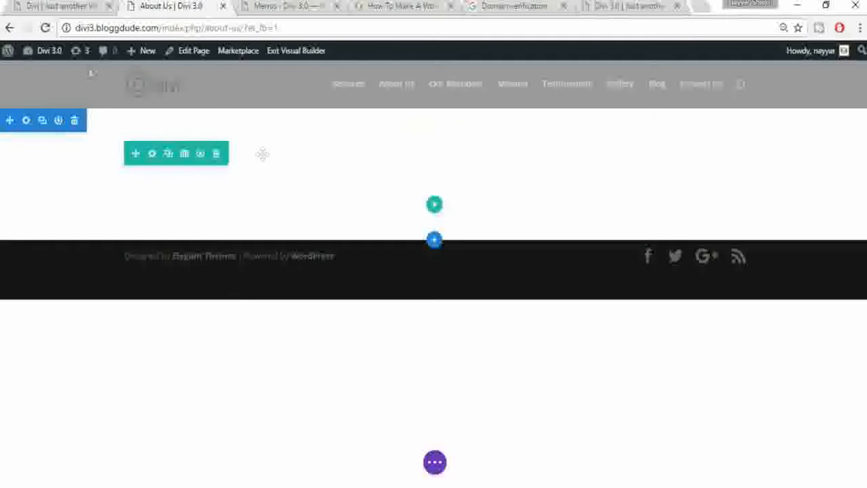
# Step: Import the About-Us JSON layout from the Divi 3.0 Pages folder via Portability
pyautogui.click(434, 465)
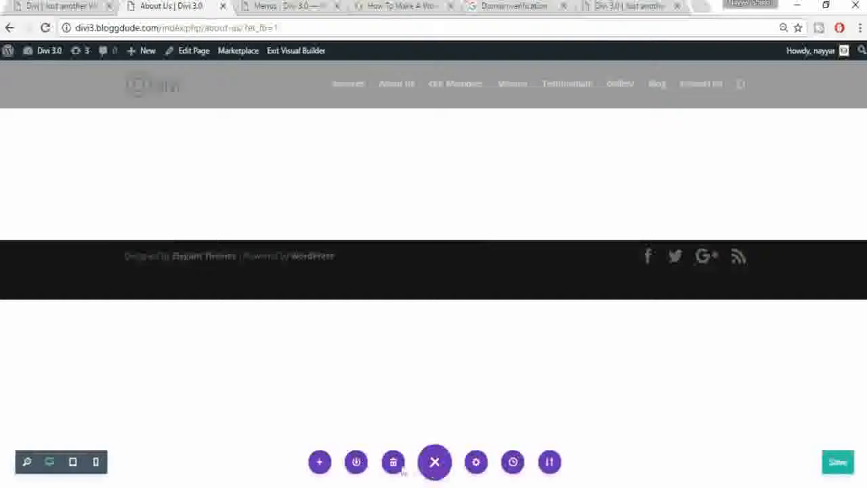
pyautogui.click(549, 463)
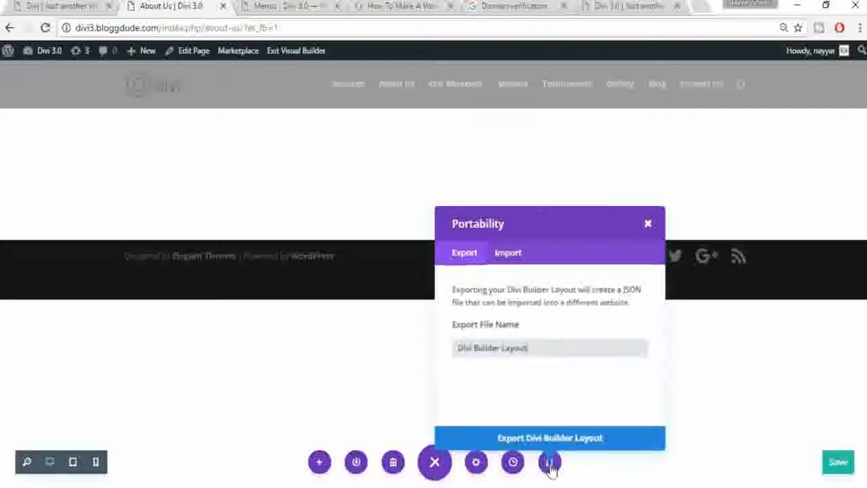
pyautogui.click(517, 262)
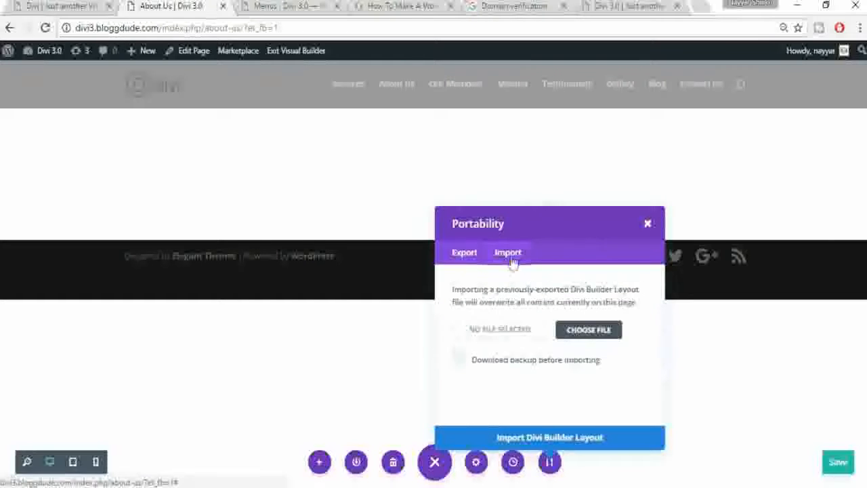
pyautogui.click(586, 331)
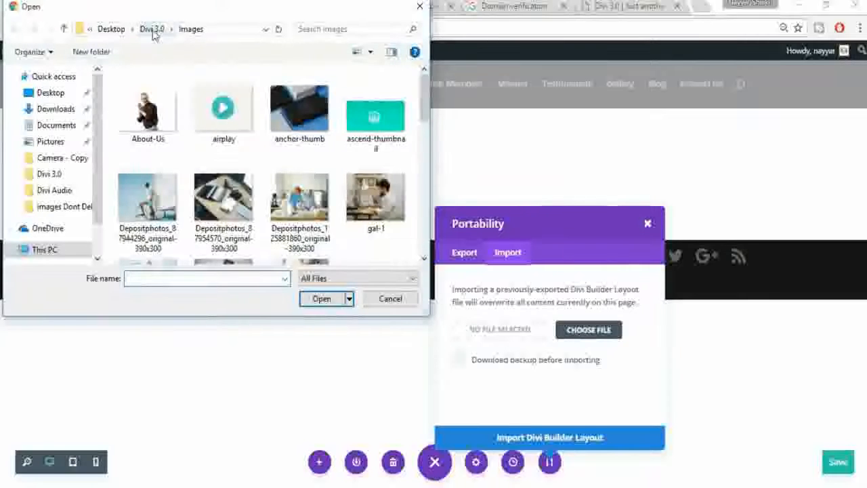
pyautogui.click(152, 29)
pyautogui.doubleClick(234, 115)
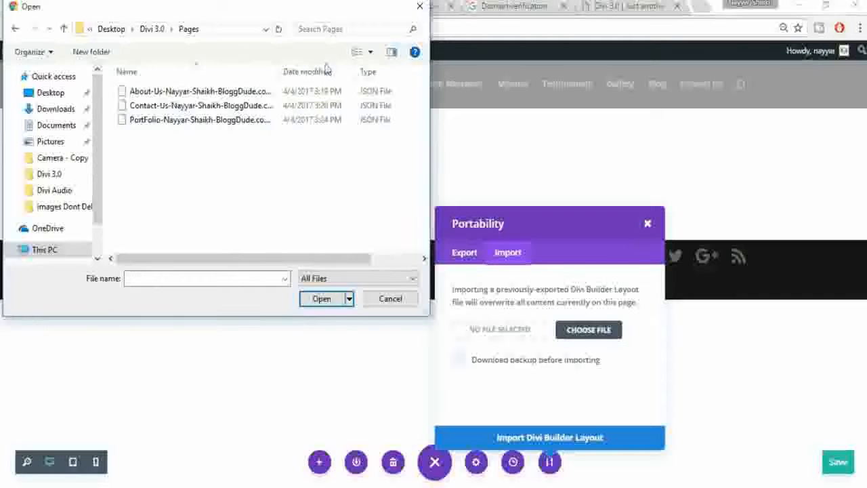
pyautogui.click(169, 93)
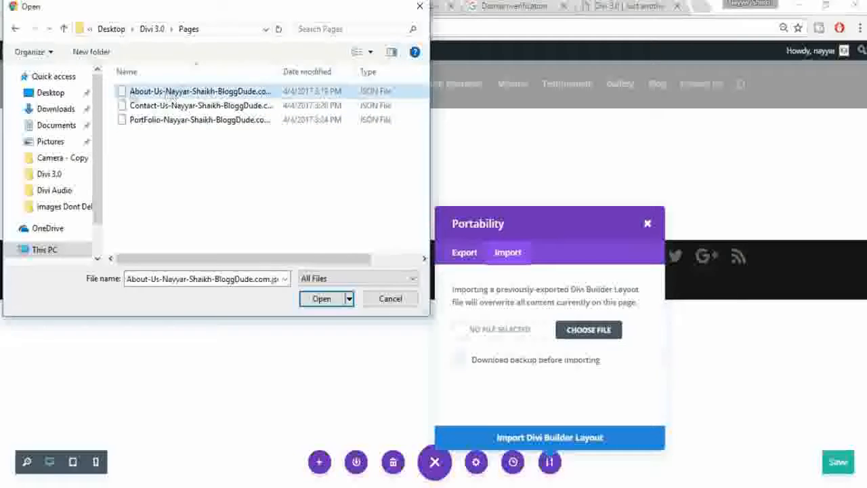
pyautogui.click(325, 304)
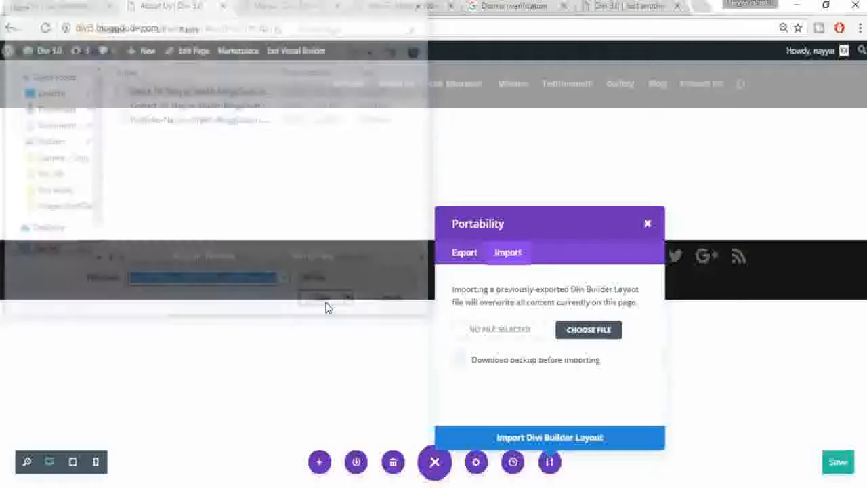
pyautogui.click(544, 439)
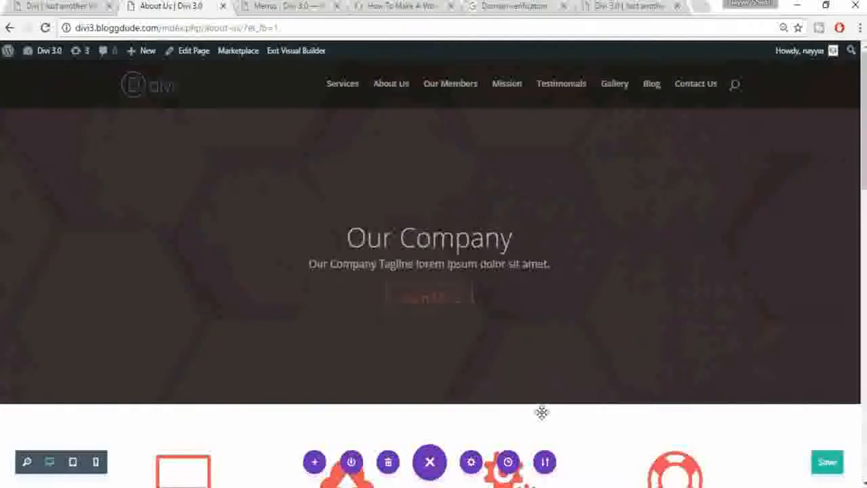
pyautogui.scroll(-5, 860, 102)
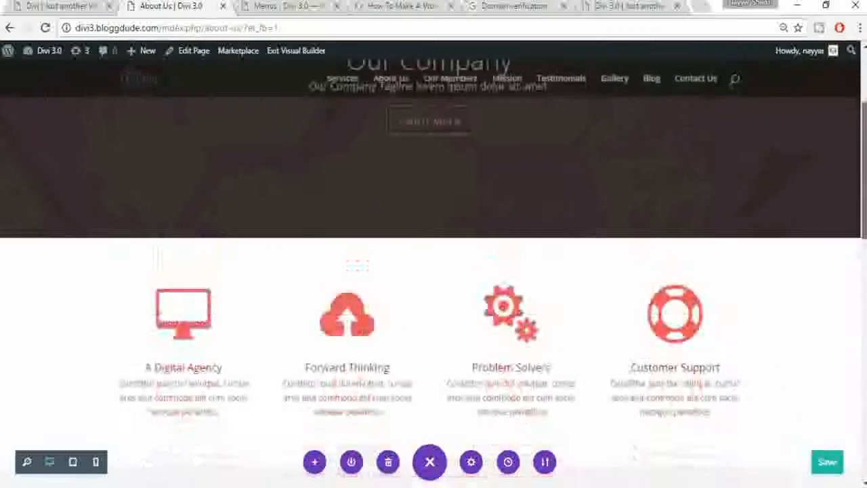
pyautogui.scroll(-7, 433, 270)
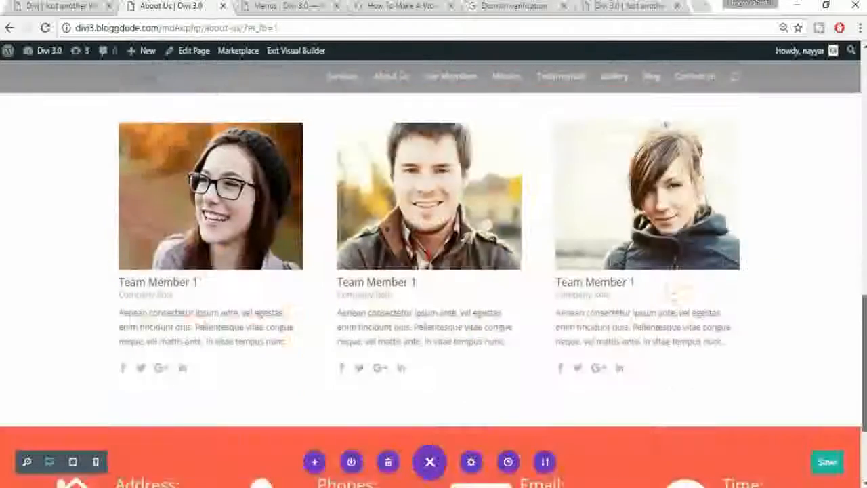
pyautogui.scroll(10, 434, 271)
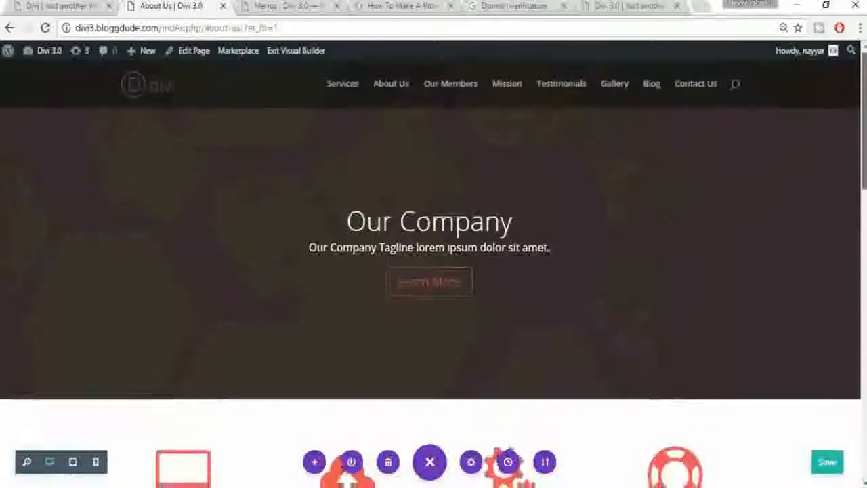
pyautogui.scroll(-4, 433, 271)
pyautogui.scroll(-6, 433, 271)
pyautogui.scroll(8, 434, 270)
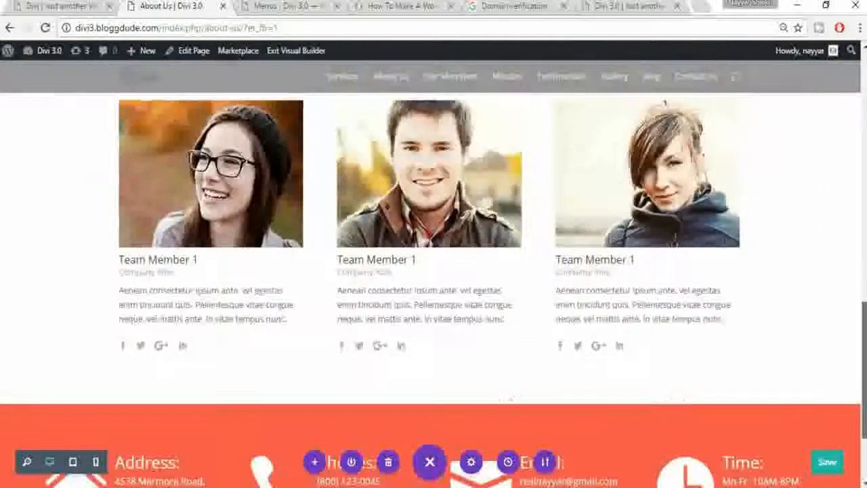
pyautogui.scroll(-2, 806, 244)
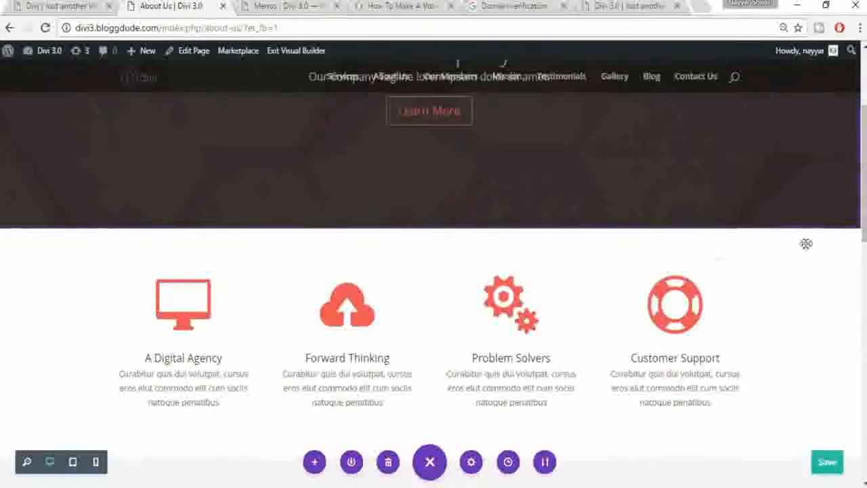
pyautogui.scroll(3, 817, 236)
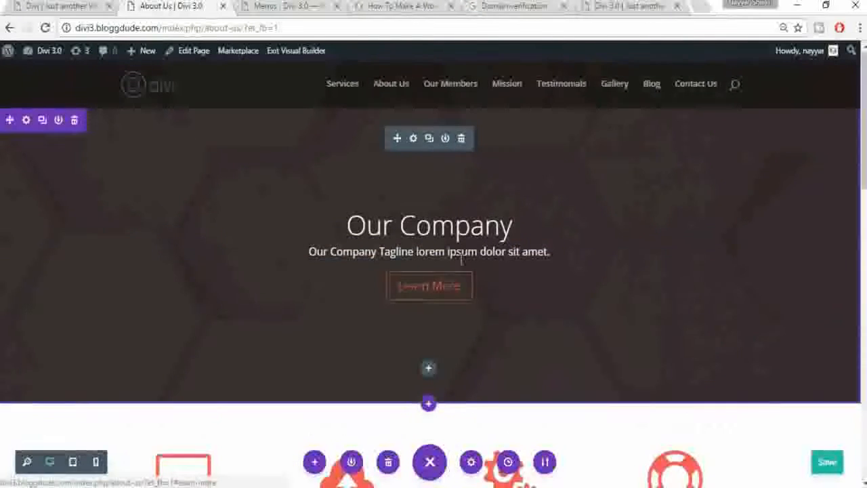
pyautogui.scroll(-2, 427, 235)
pyautogui.scroll(-2, 180, 357)
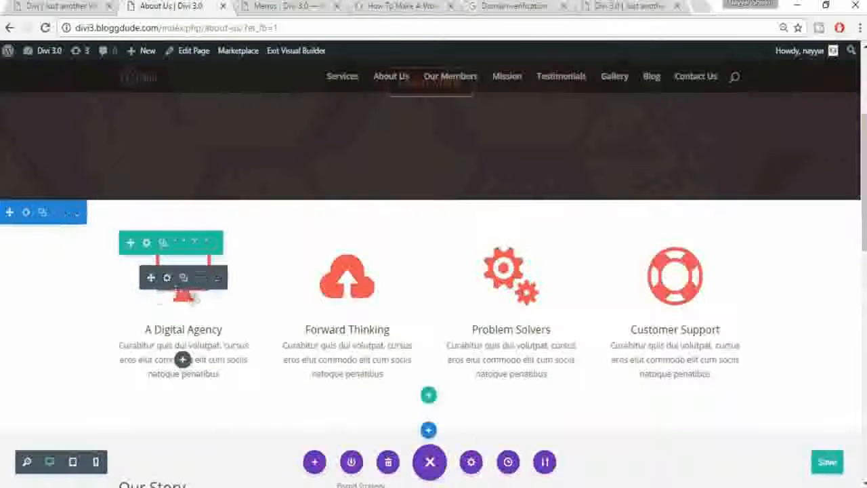
# Step: Swap the A Digital Agency blurb's monitor icon for a circled up-arrow and save
pyautogui.click(167, 278)
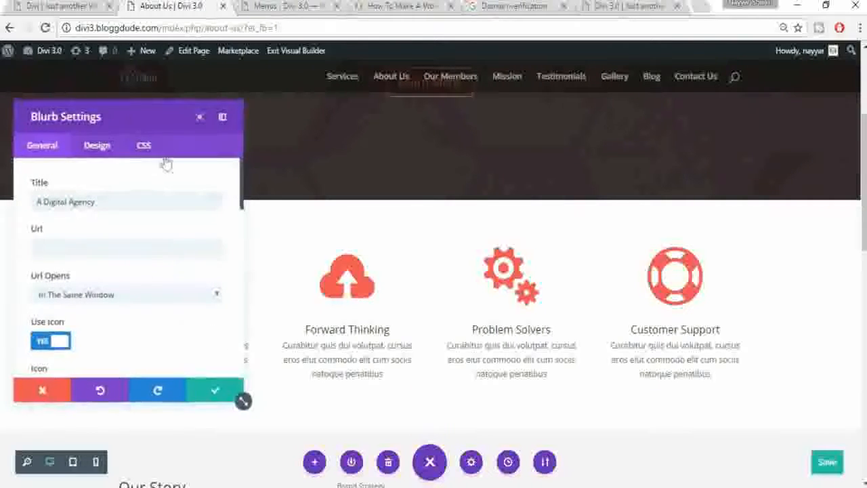
pyautogui.moveTo(163, 126); pyautogui.dragTo(524, 128)
pyautogui.scroll(-3, 515, 298)
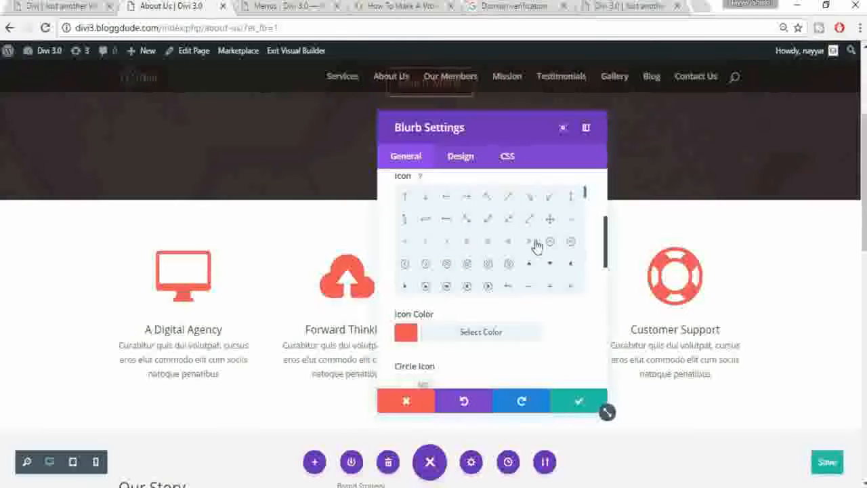
pyautogui.scroll(-1, 448, 271)
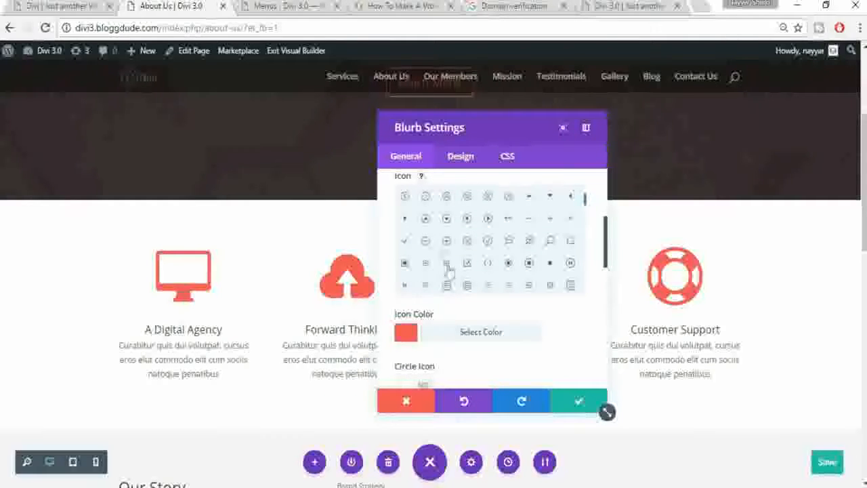
pyautogui.click(425, 220)
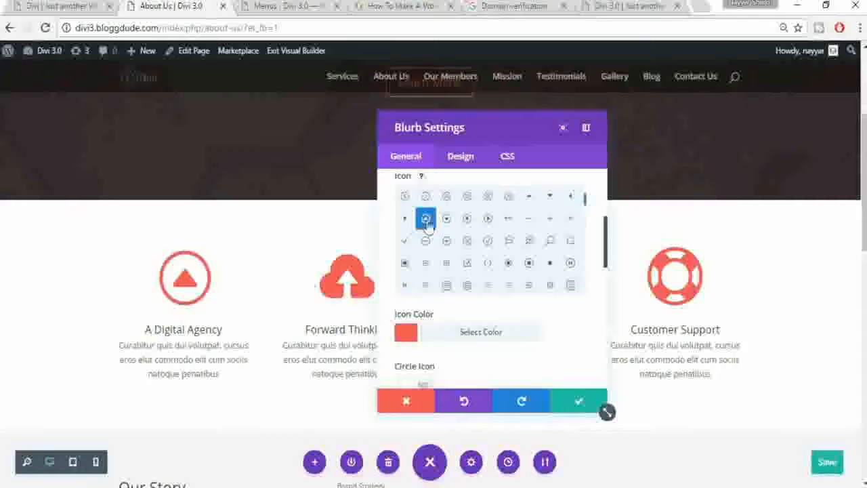
pyautogui.click(572, 406)
pyautogui.scroll(-4, 576, 354)
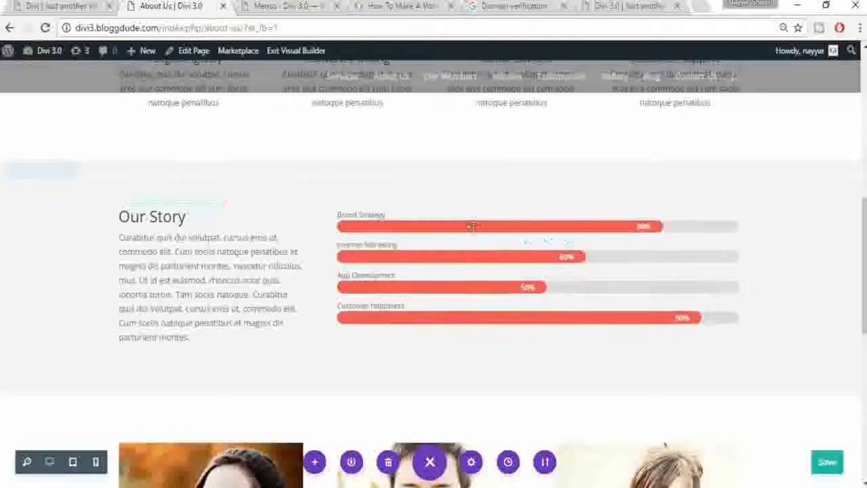
# Step: Find the Team Member section on the About Us page and delete it
pyautogui.scroll(-5, 381, 253)
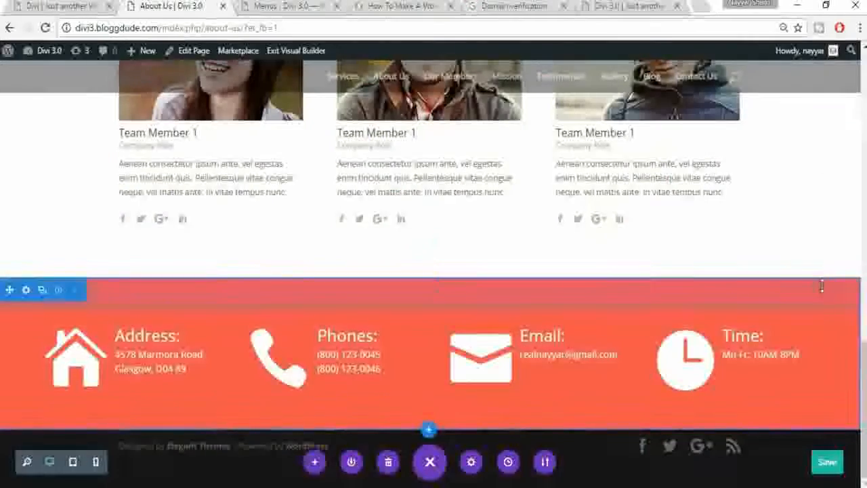
pyautogui.scroll(3, 821, 284)
pyautogui.scroll(10, 821, 284)
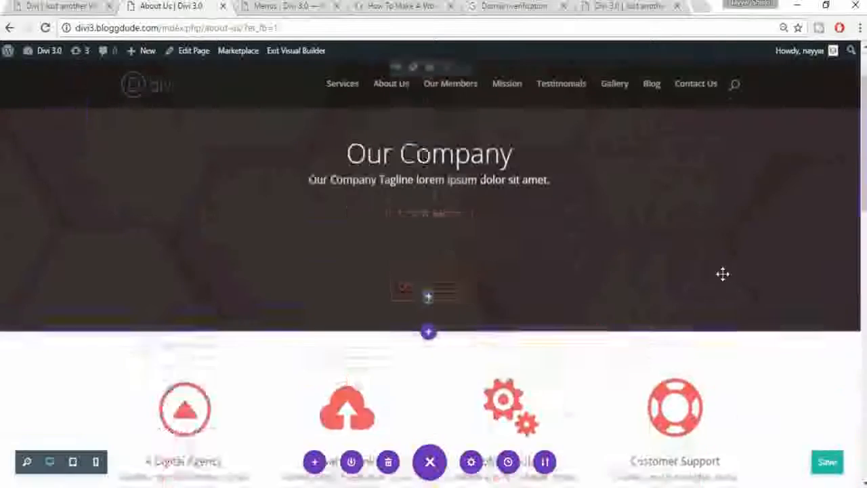
pyautogui.scroll(-3, 723, 274)
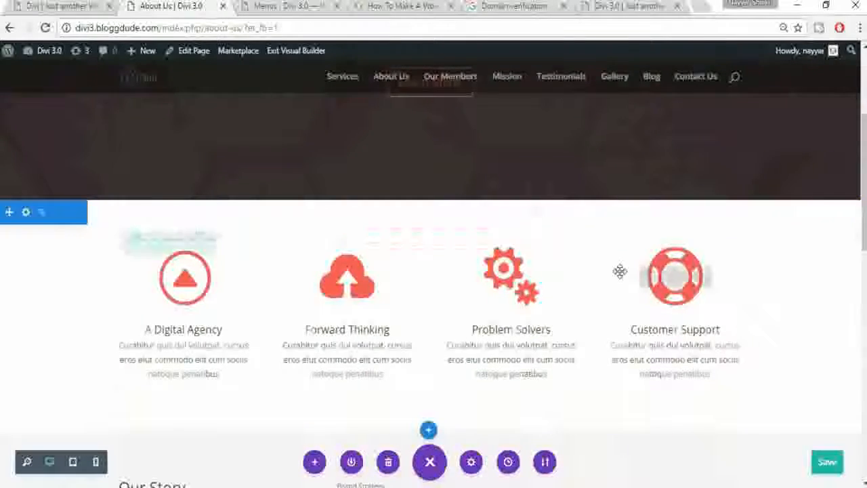
pyautogui.scroll(-5, 619, 271)
pyautogui.scroll(-4, 619, 271)
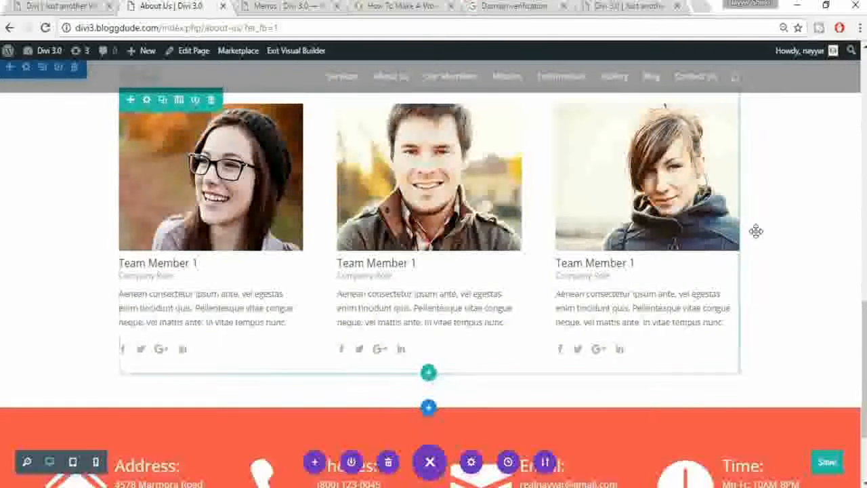
pyautogui.scroll(1, 756, 231)
pyautogui.scroll(1, 756, 231)
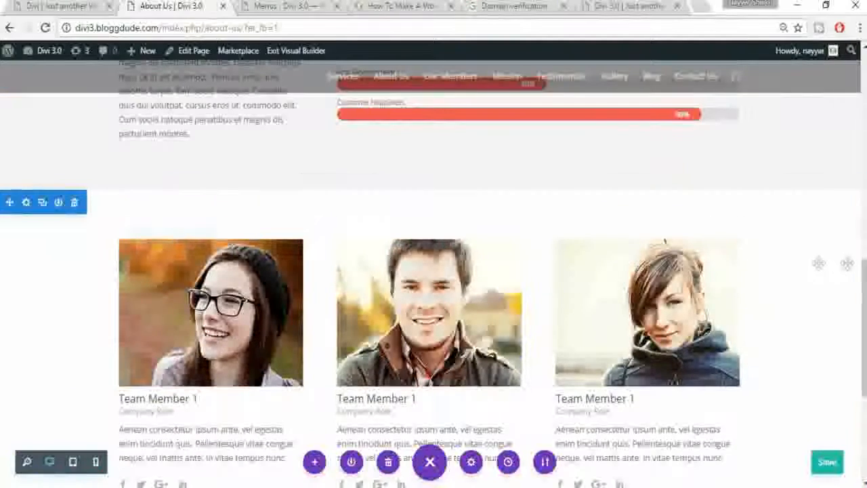
pyautogui.click(71, 202)
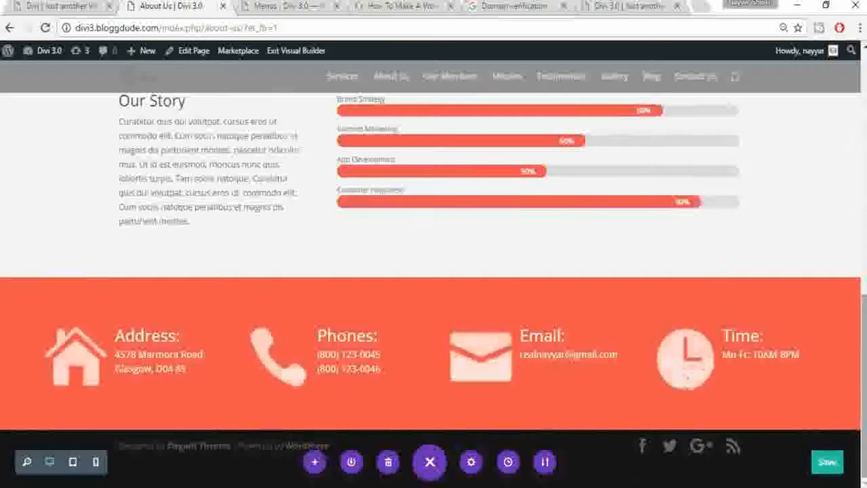
# Step: Scroll through the About Us page to review the remaining hero and feature blurbs
pyautogui.scroll(7, 433, 271)
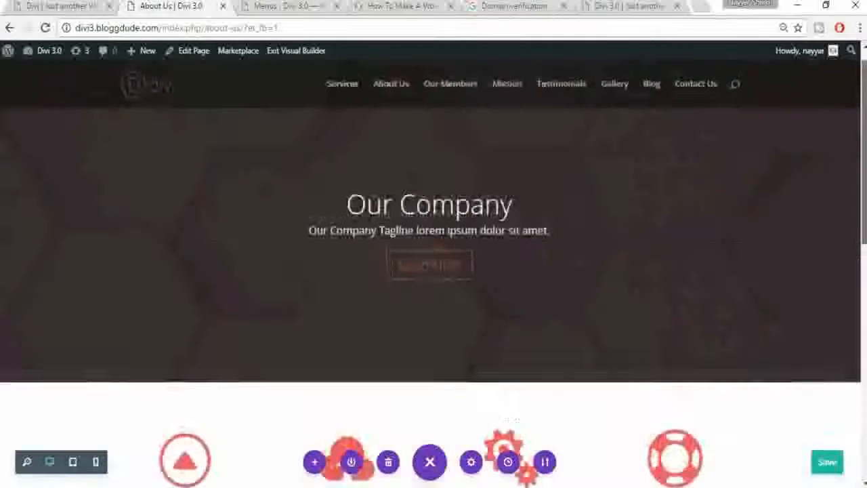
pyautogui.scroll(-5, 433, 271)
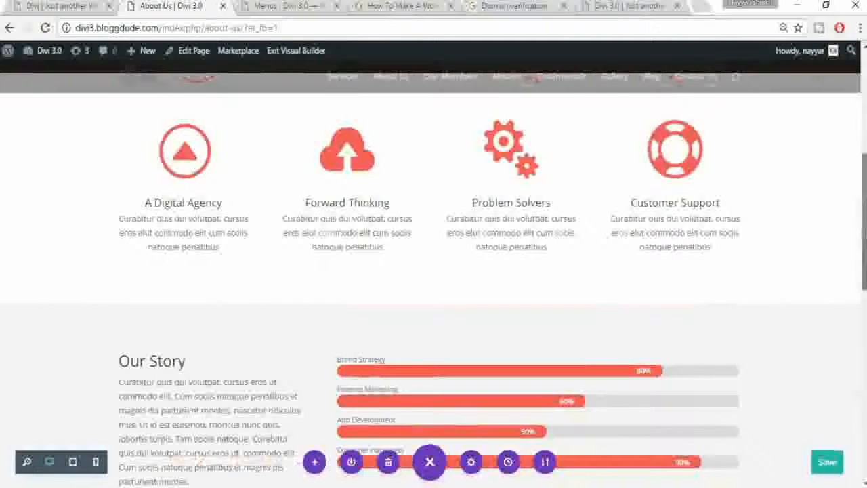
pyautogui.scroll(-3, 434, 271)
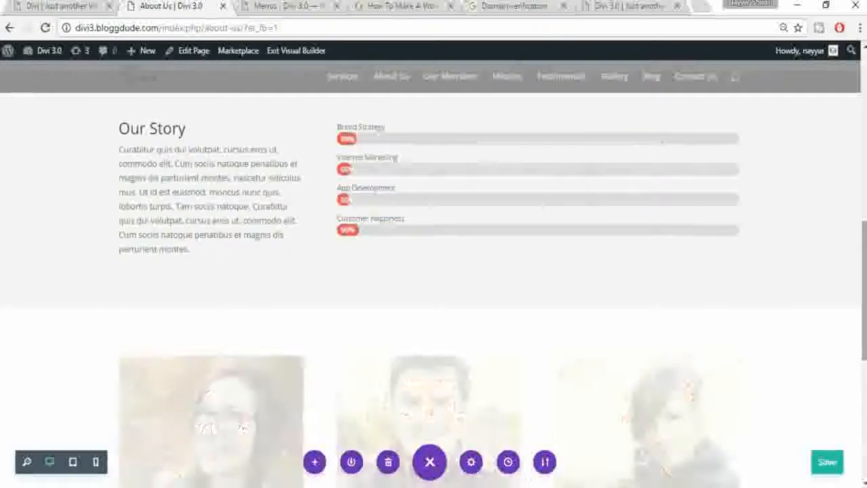
pyautogui.scroll(-2, 828, 451)
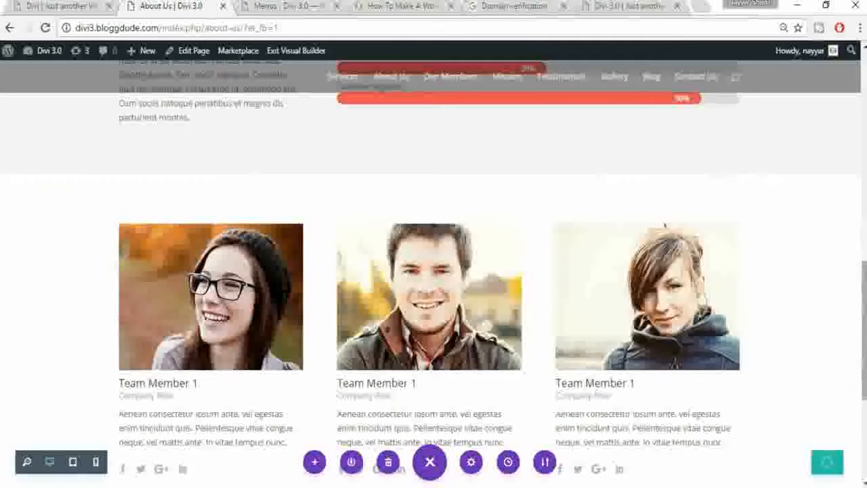
pyautogui.scroll(9, 487, 326)
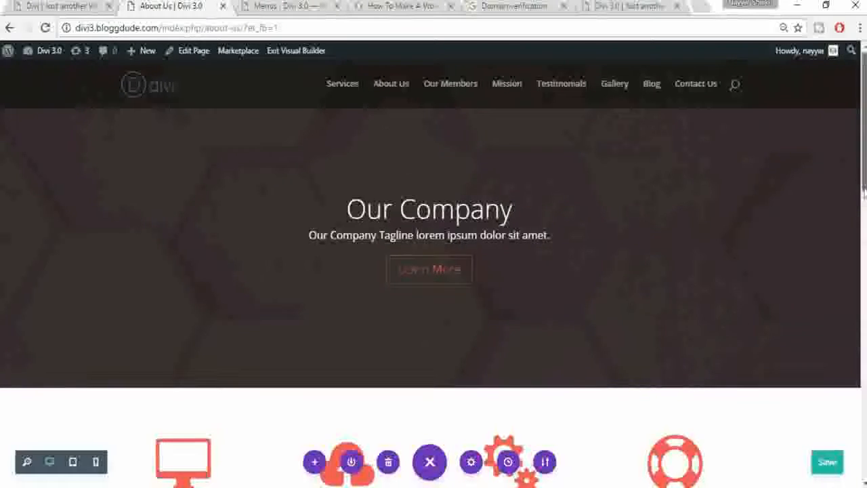
pyautogui.scroll(-3, 863, 182)
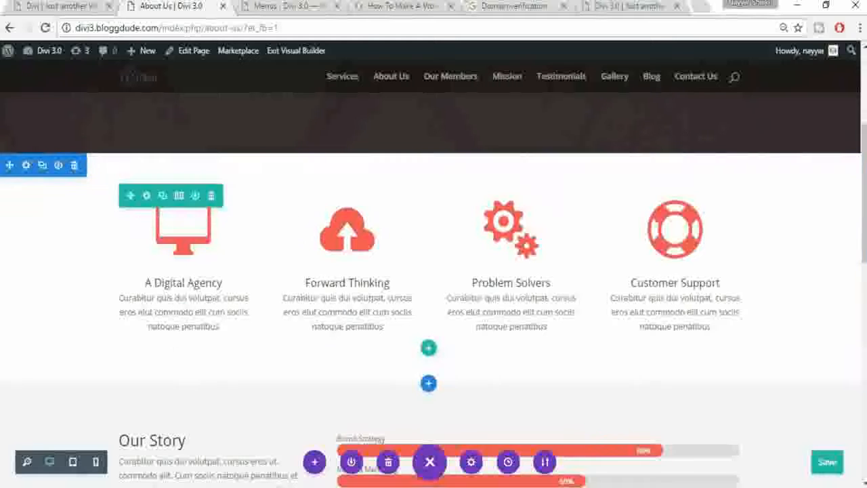
pyautogui.scroll(3, 816, 154)
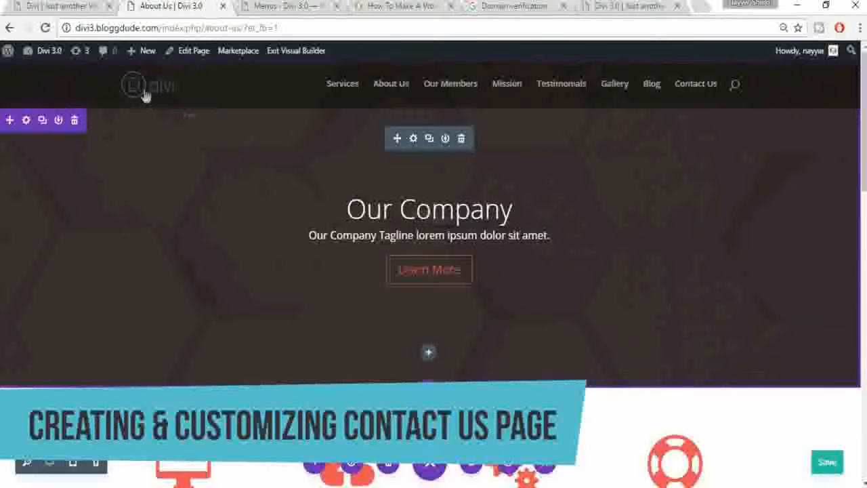
pyautogui.moveTo(149, 66)
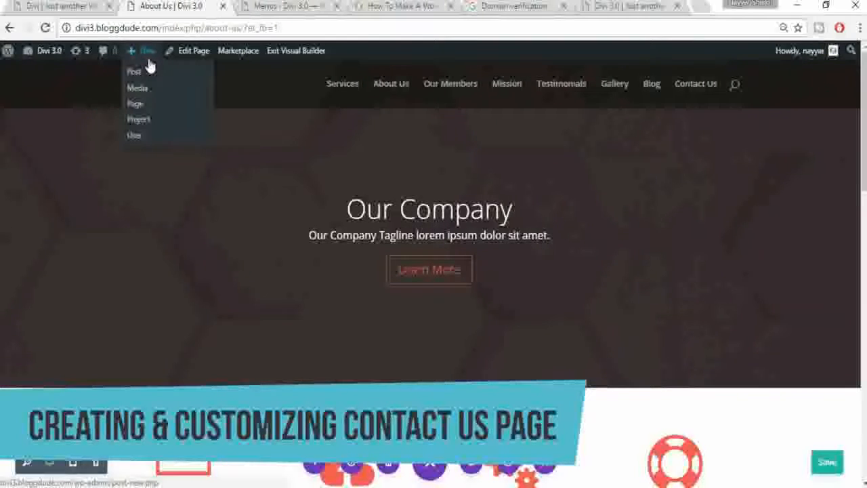
# Step: Create a new page titled Contact Us, publish it, and view the live page
pyautogui.click(138, 104)
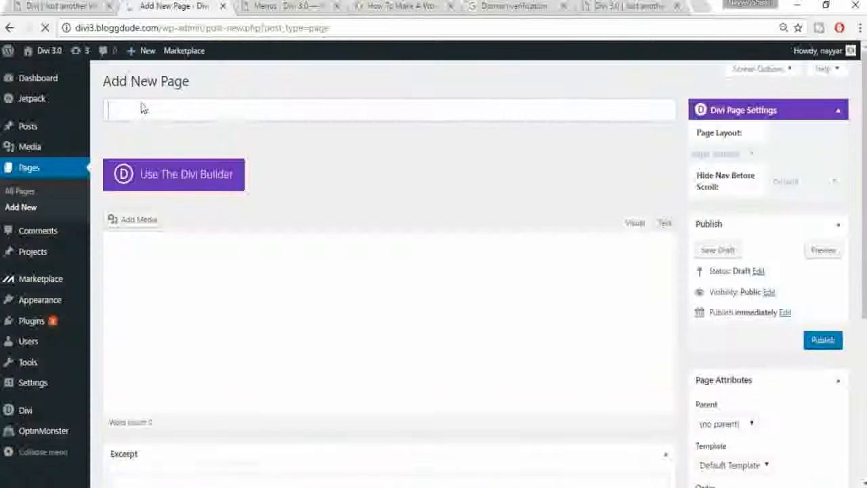
pyautogui.write('C')
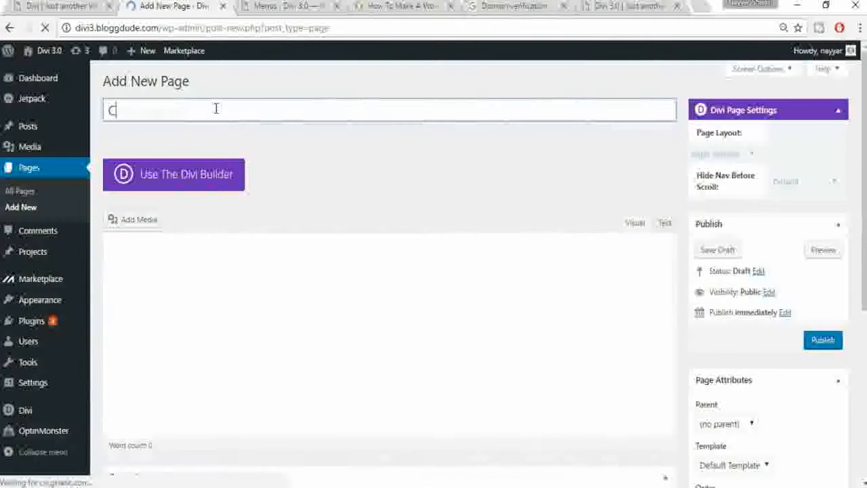
pyautogui.write('ontact Us')
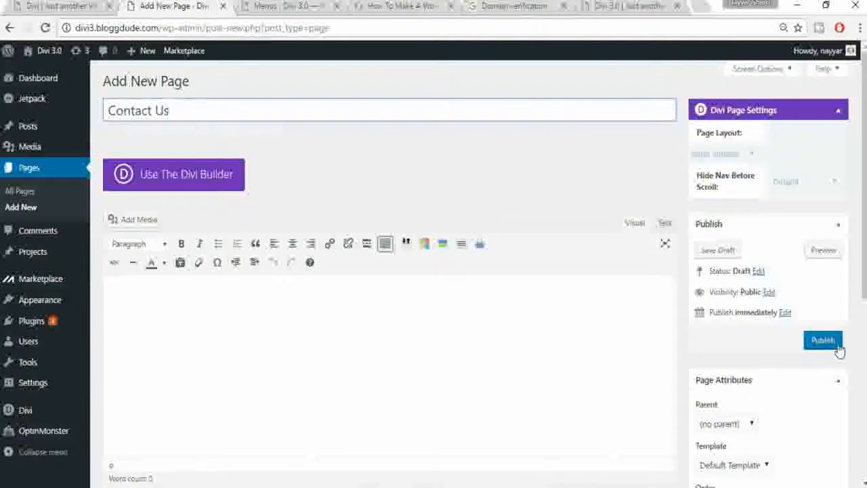
pyautogui.click(838, 346)
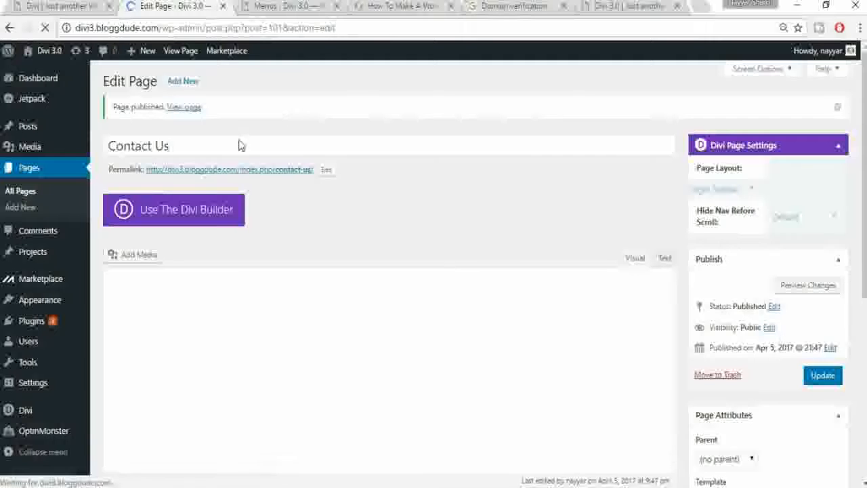
pyautogui.click(182, 109)
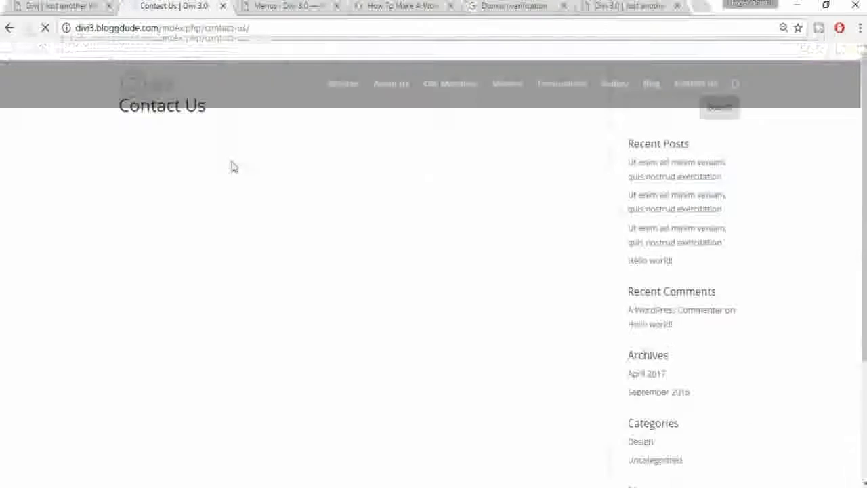
# Step: In the Visual Builder, import the Contact-Us JSON layout into the Contact Us page
pyautogui.click(326, 57)
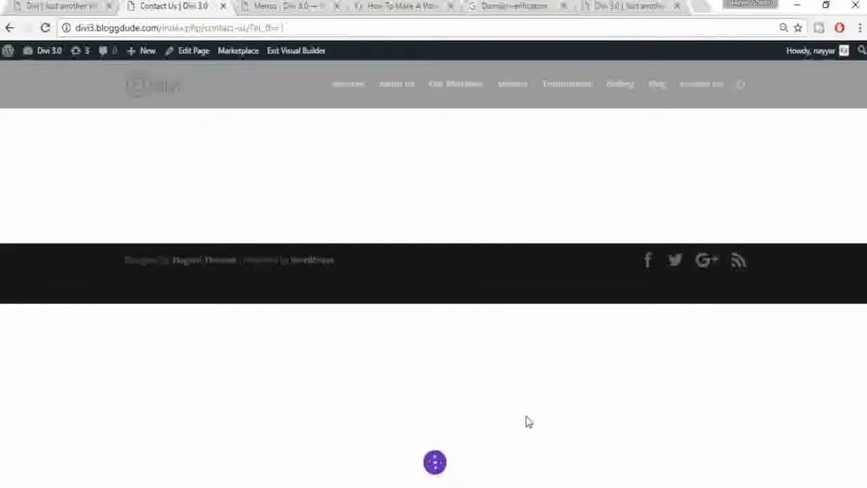
pyautogui.click(434, 463)
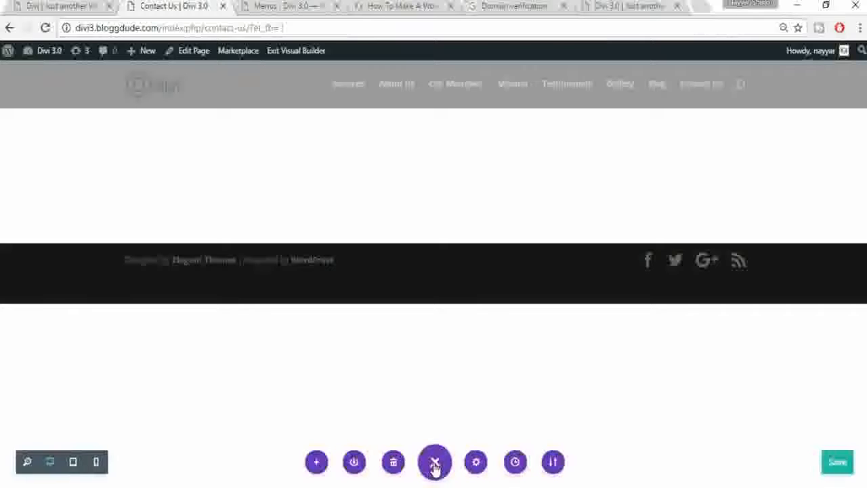
pyautogui.click(550, 461)
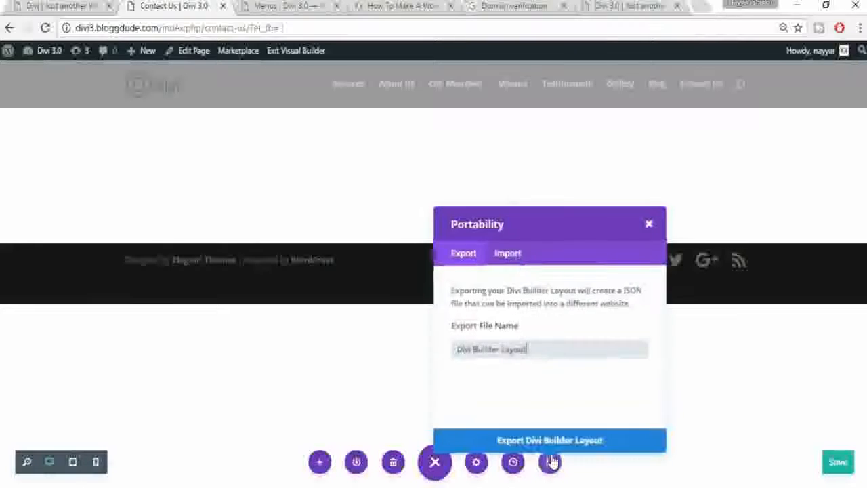
pyautogui.click(514, 254)
pyautogui.click(588, 330)
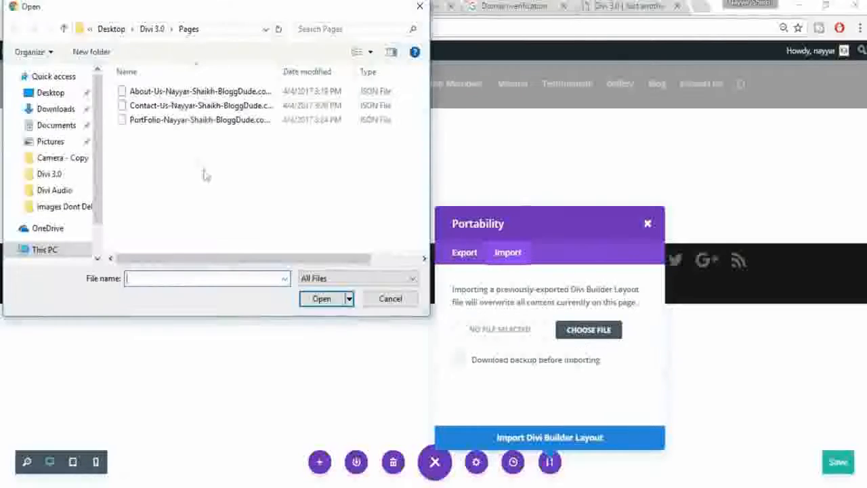
pyautogui.click(169, 107)
pyautogui.click(321, 299)
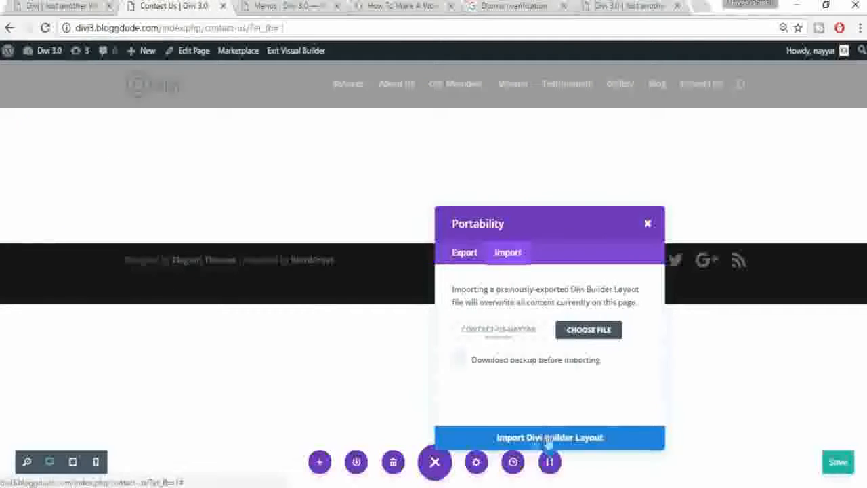
pyautogui.click(530, 438)
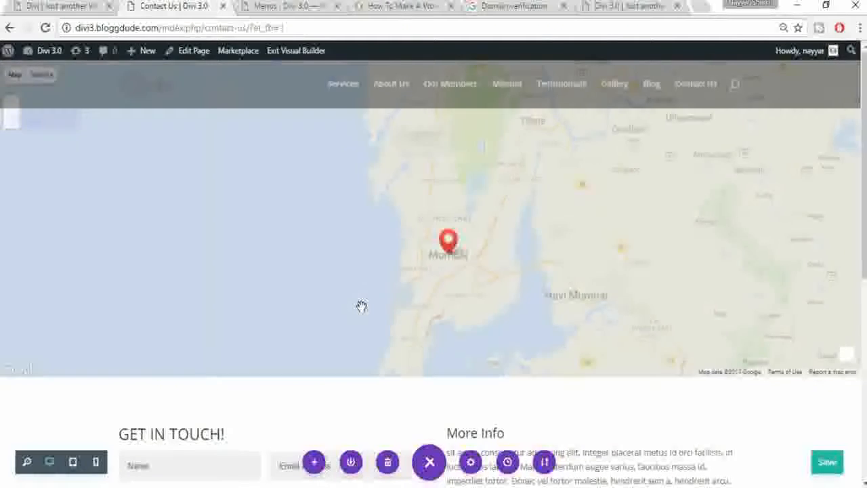
# Step: Open the full-width map module's settings and its pin settings
pyautogui.scroll(-1, 864, 347)
pyautogui.scroll(-3, 860, 393)
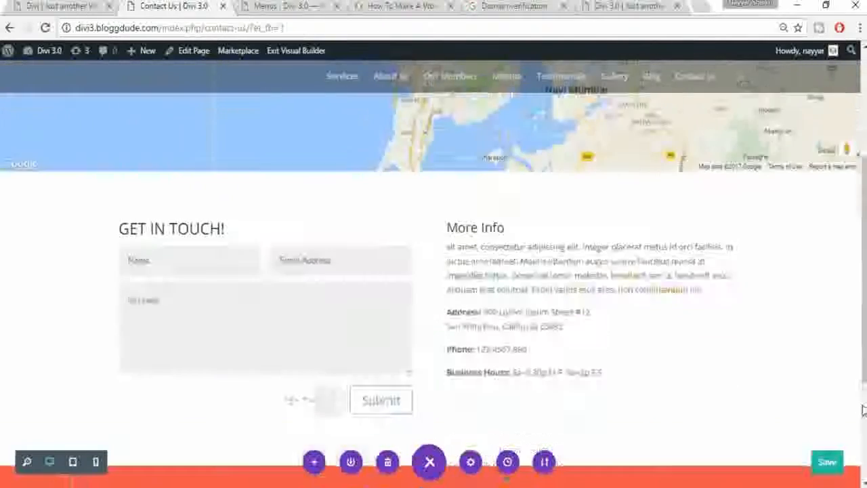
pyautogui.scroll(4, 861, 407)
pyautogui.moveTo(415, 144)
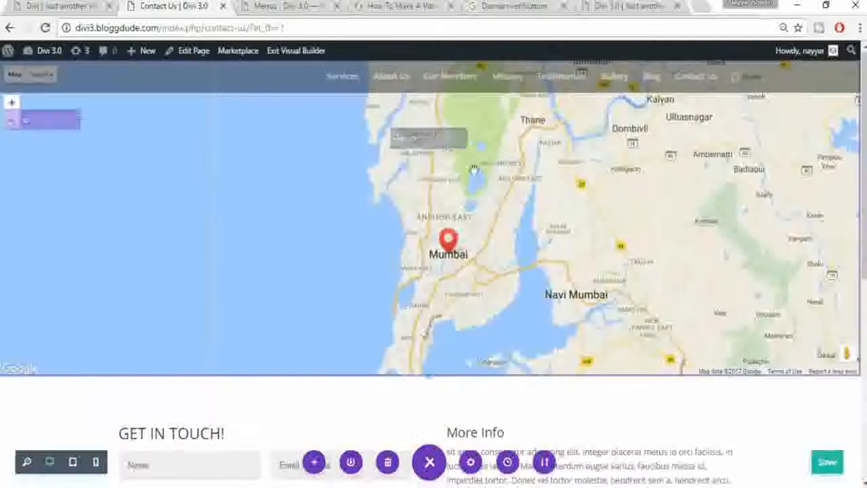
pyautogui.click(414, 142)
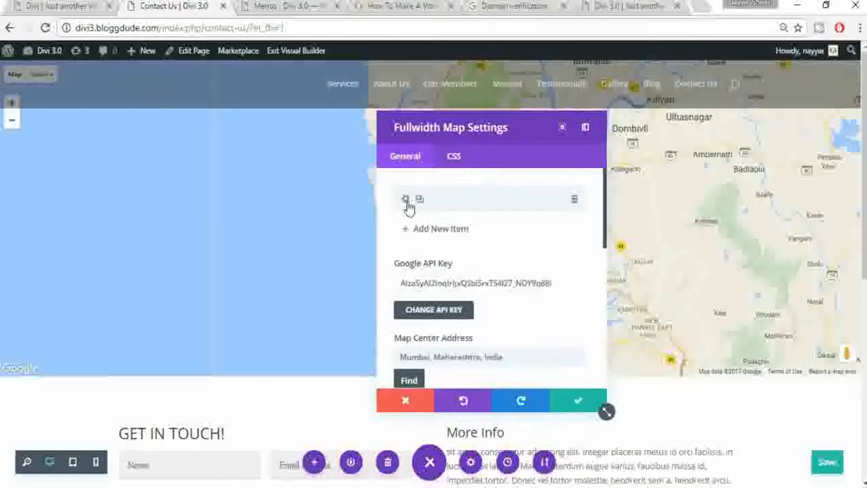
pyautogui.click(407, 201)
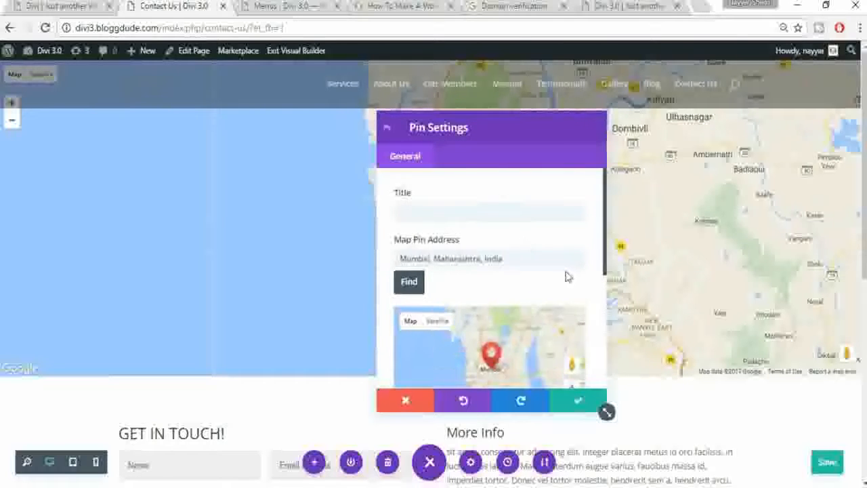
# Step: Verify the pin's BloggDude Inc. Mumbai label, return to map settings, and save them
pyautogui.scroll(-2, 514, 265)
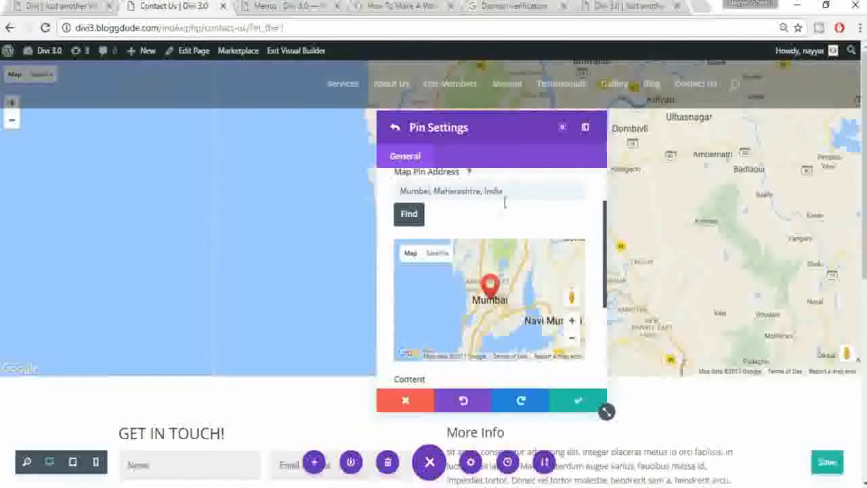
pyautogui.scroll(-2, 599, 251)
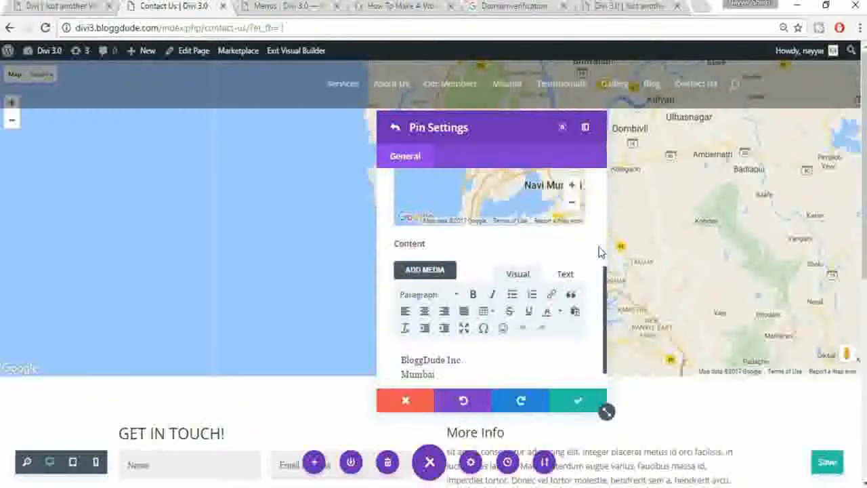
pyautogui.scroll(2, 542, 243)
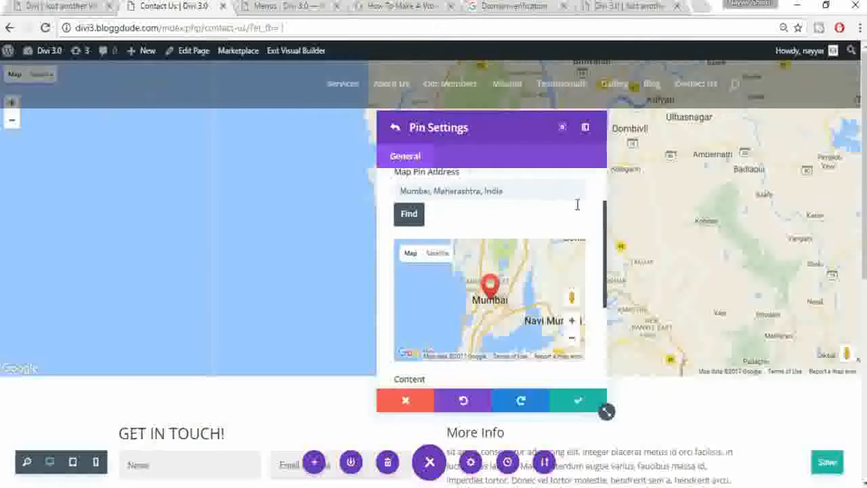
pyautogui.scroll(-3, 595, 229)
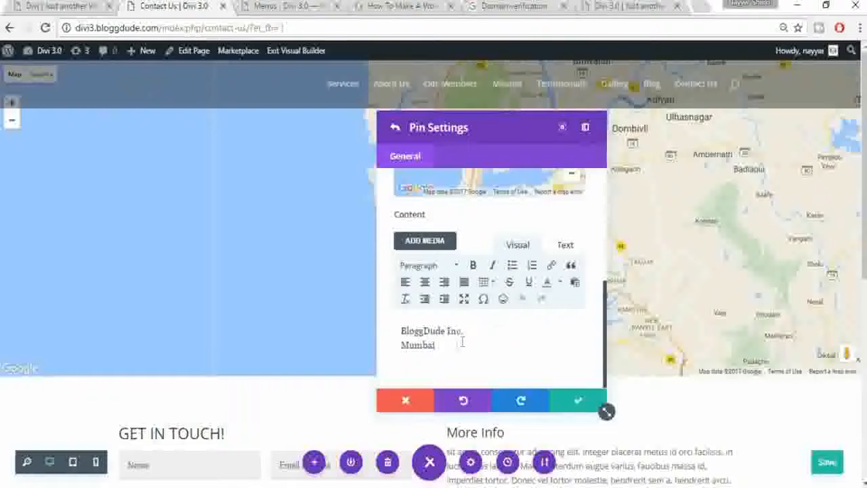
pyautogui.moveTo(463, 342); pyautogui.dragTo(410, 323)
pyautogui.click(394, 132)
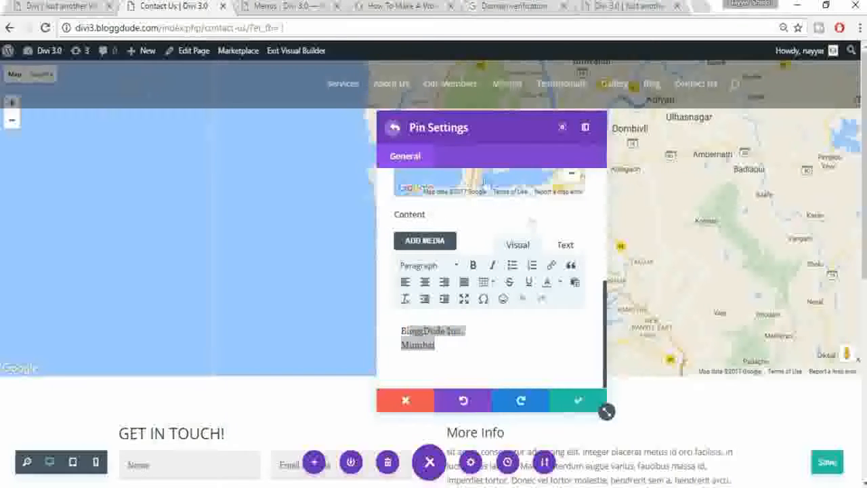
pyautogui.scroll(-1, 587, 305)
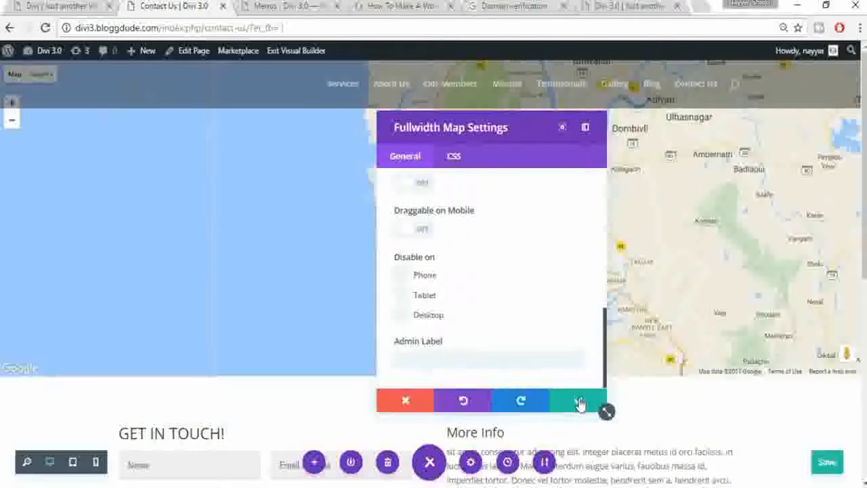
pyautogui.click(602, 394)
# Step: Review the GET IN TOUCH form's captcha and recipient email options, then close them
pyautogui.scroll(-4, 621, 384)
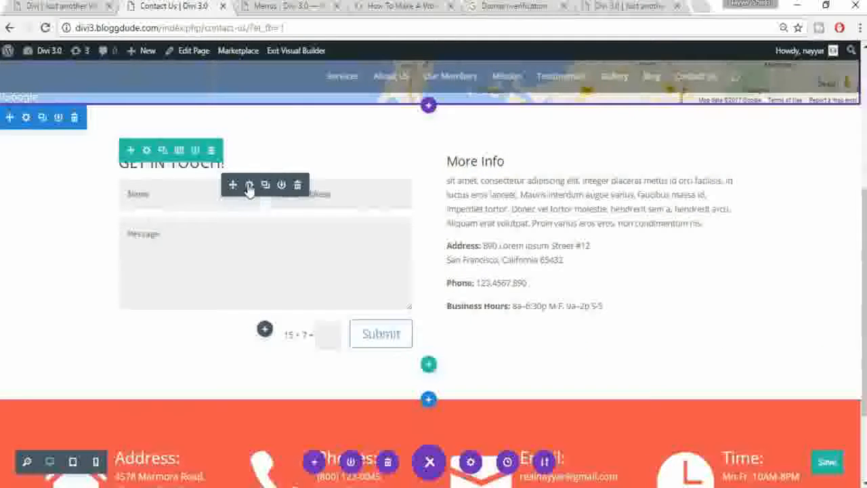
pyautogui.click(248, 185)
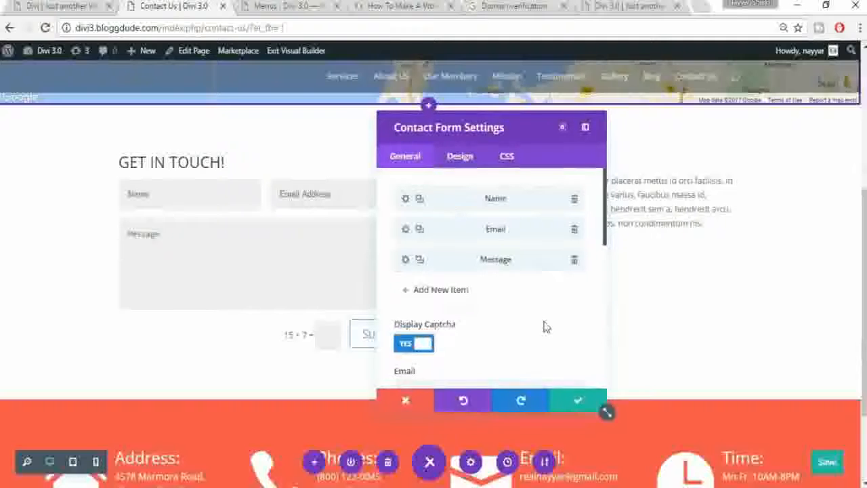
pyautogui.scroll(-2, 546, 326)
pyautogui.scroll(-5, 546, 330)
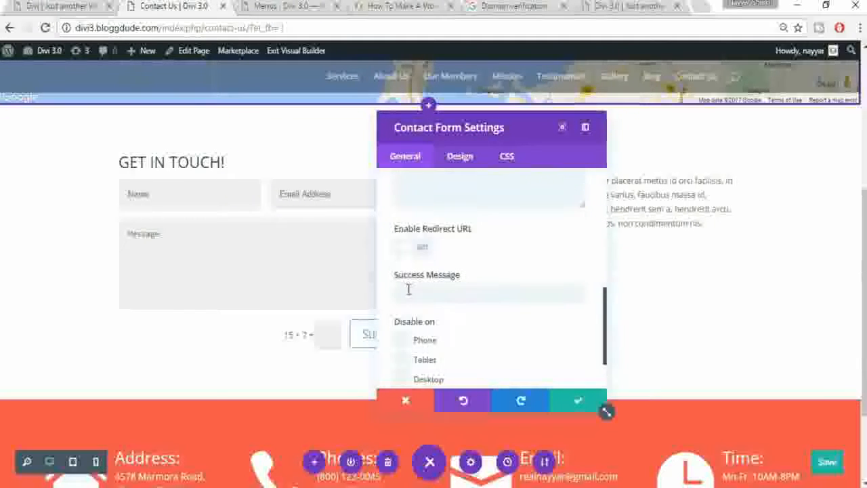
pyautogui.scroll(5, 505, 296)
pyautogui.click(436, 253)
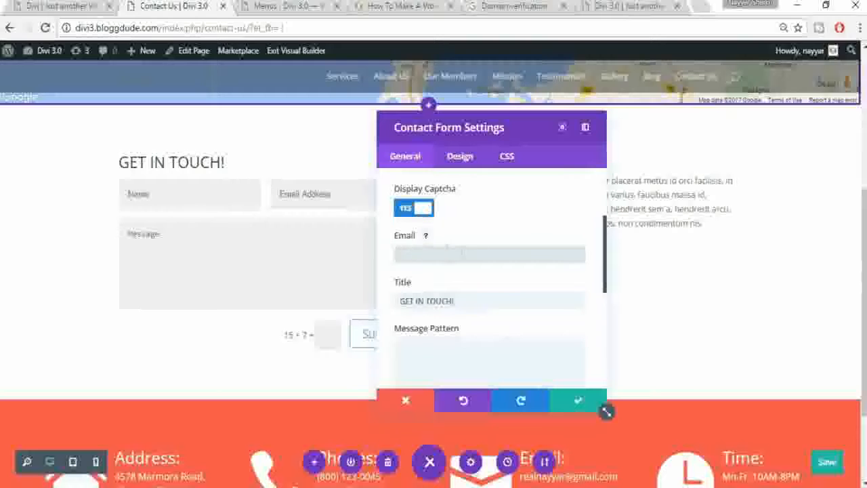
pyautogui.click(575, 403)
pyautogui.moveTo(446, 181); pyautogui.dragTo(696, 223)
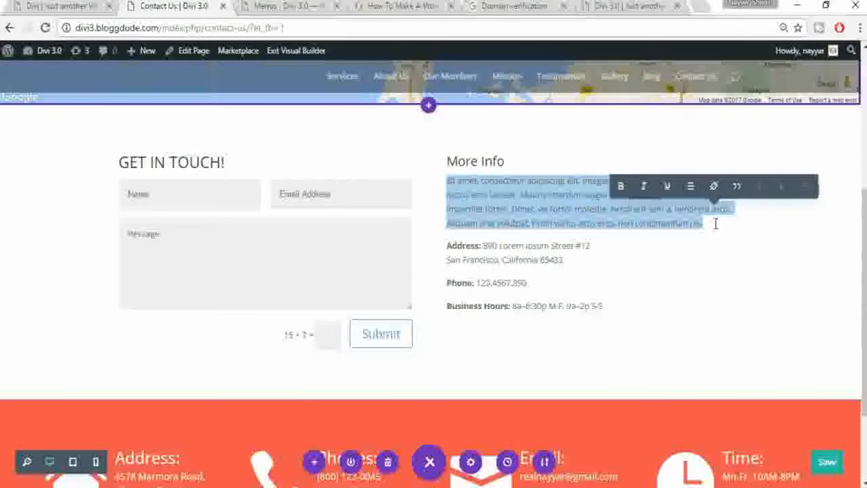
pyautogui.write('nayavshabvjhbj')
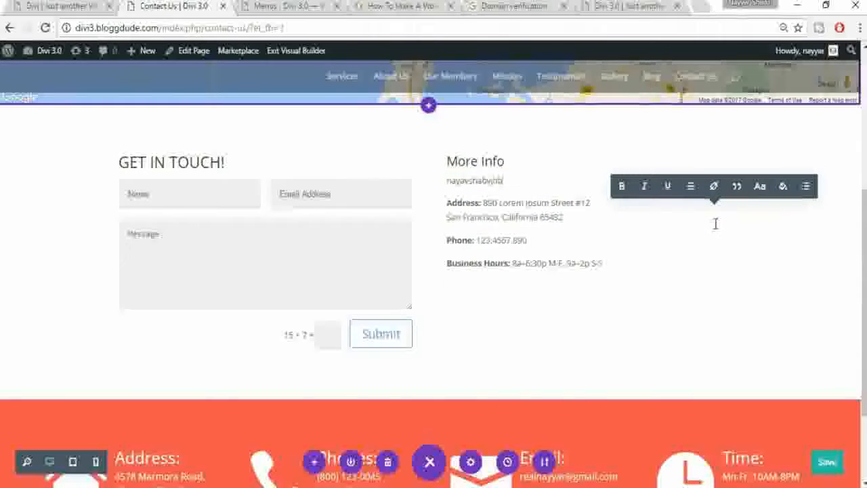
pyautogui.hotkey('ctrl', 'a')
pyautogui.press('BackSpace')
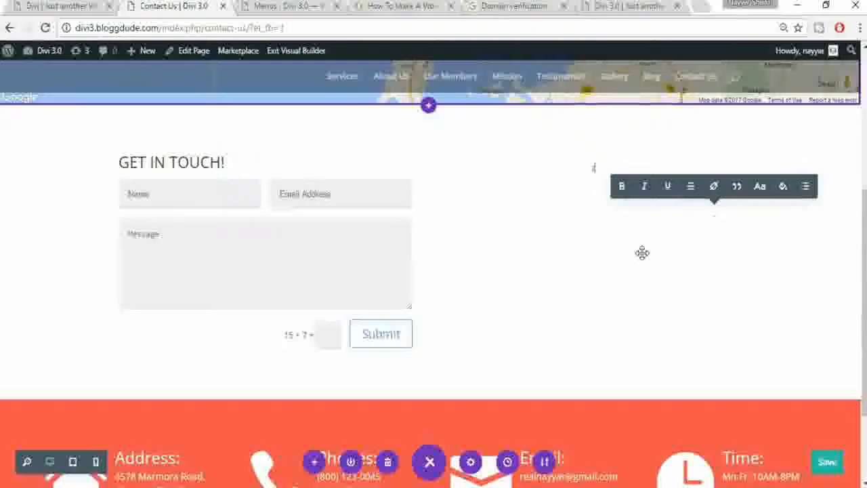
pyautogui.hotkey('ctrl', 'z')
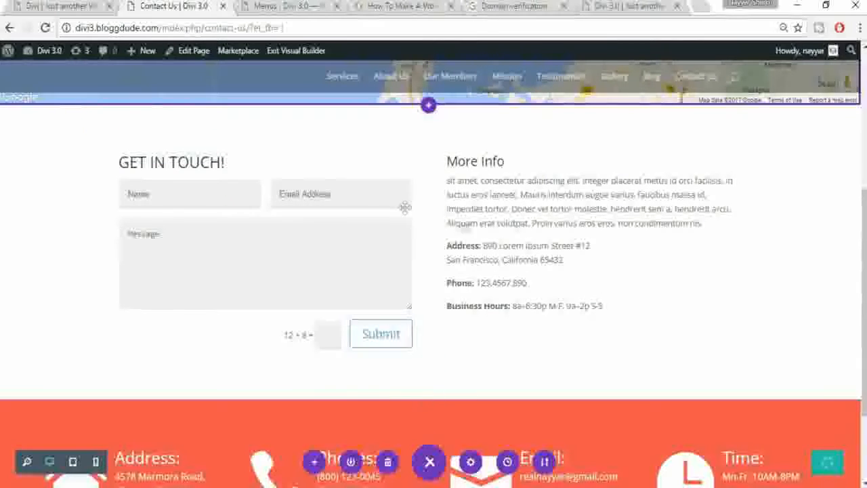
pyautogui.scroll(4, 478, 254)
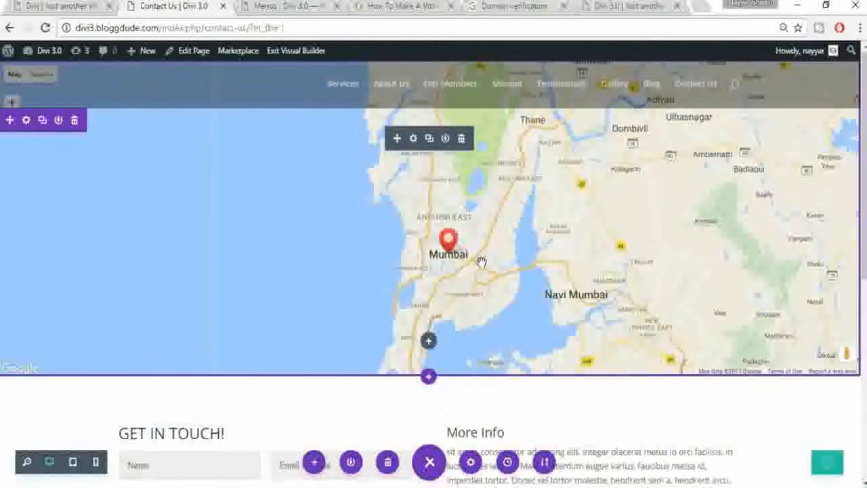
pyautogui.scroll(-5, 482, 288)
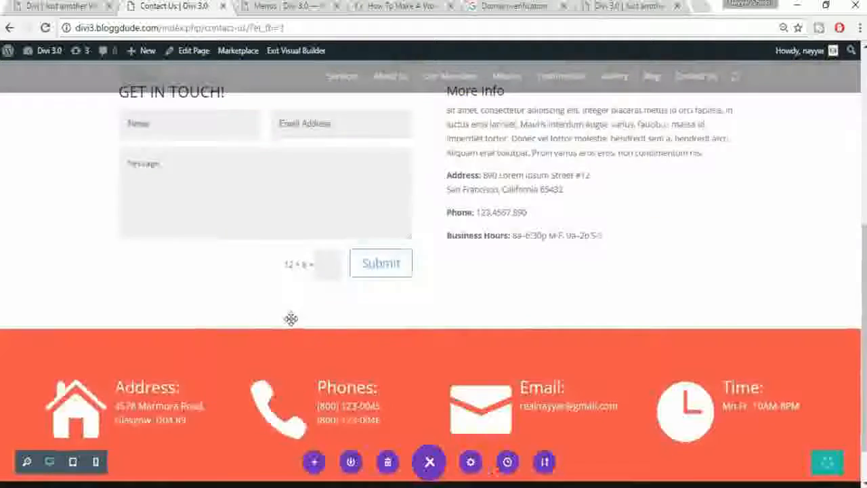
pyautogui.scroll(-1, 407, 278)
pyautogui.scroll(2, 501, 242)
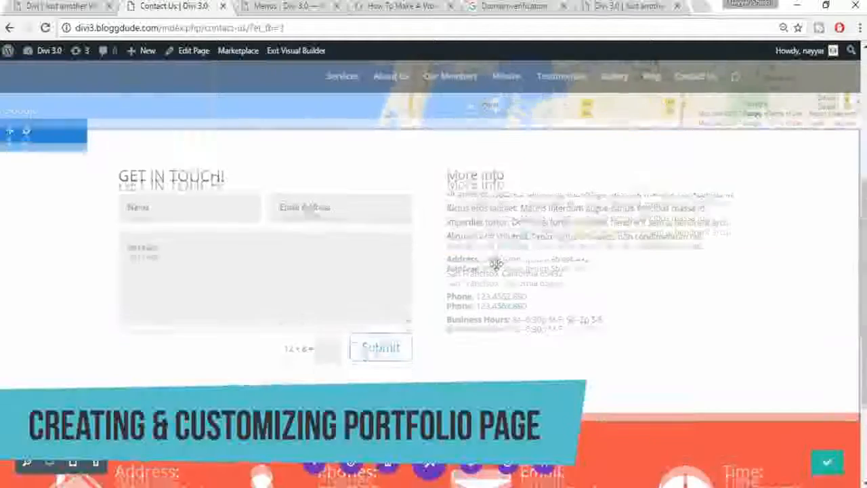
pyautogui.scroll(3, 497, 264)
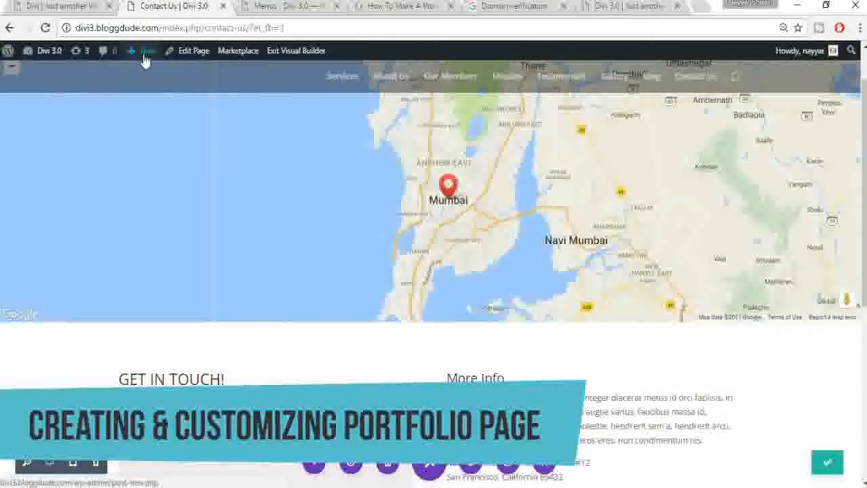
pyautogui.moveTo(142, 61)
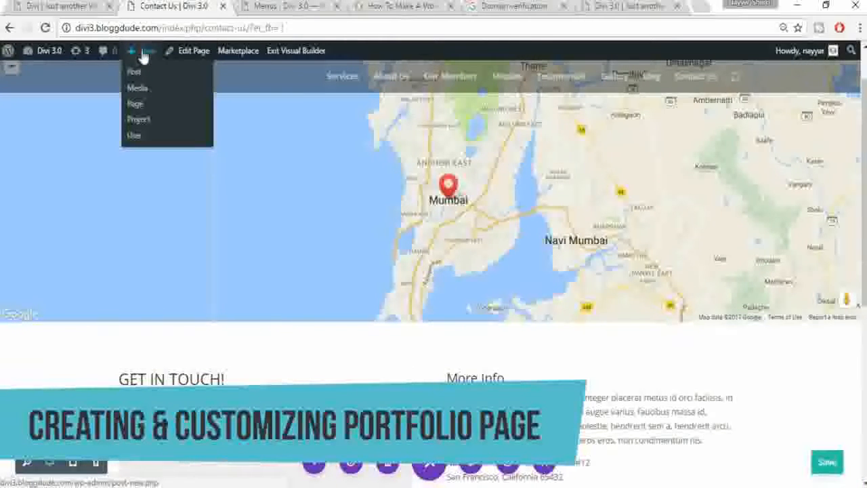
# Step: Create and publish a page titled Portfolio, then open it in the Visual Builder
pyautogui.click(134, 103)
pyautogui.write('Portfol')
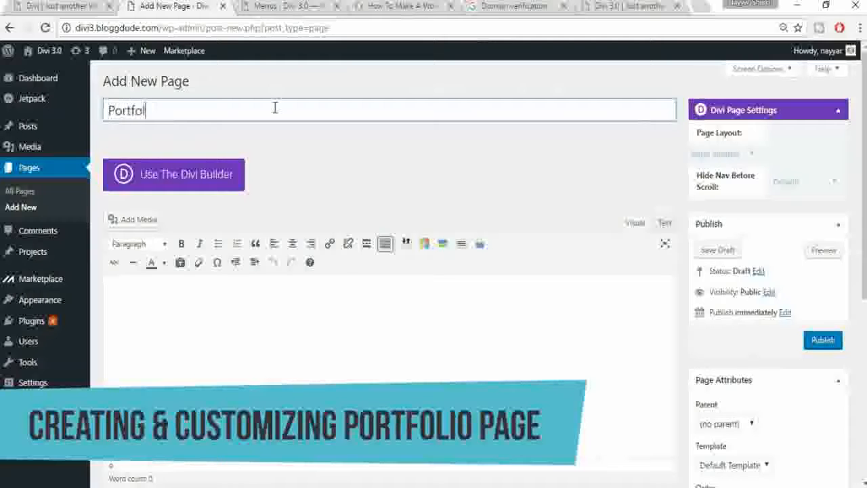
pyautogui.write('io')
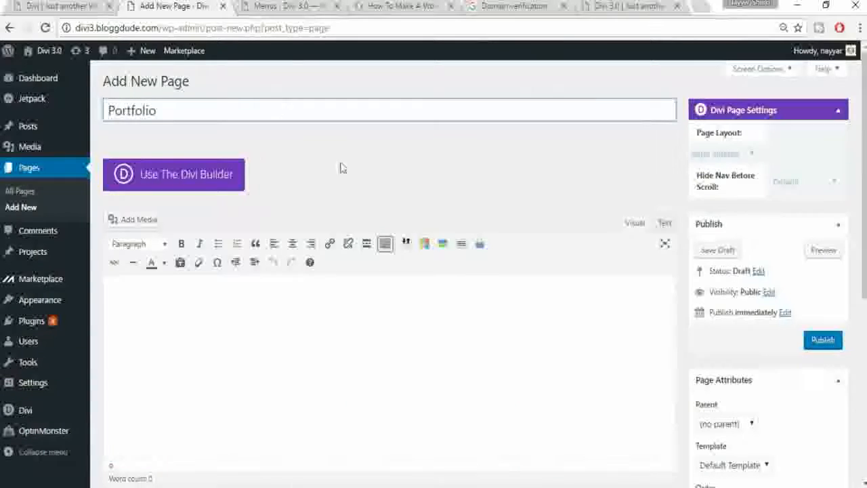
pyautogui.click(825, 341)
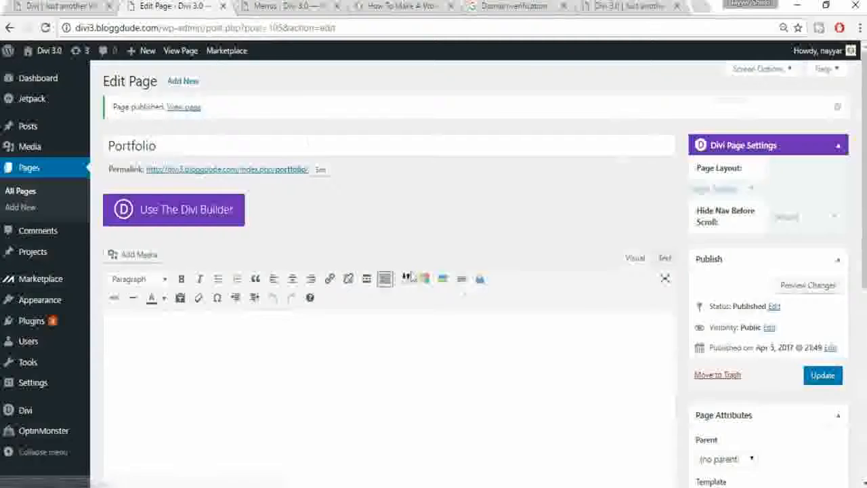
pyautogui.click(184, 107)
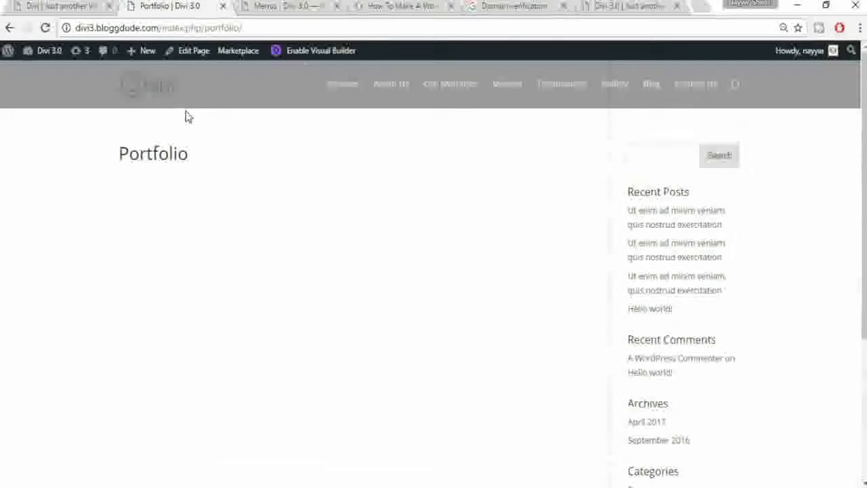
pyautogui.click(326, 59)
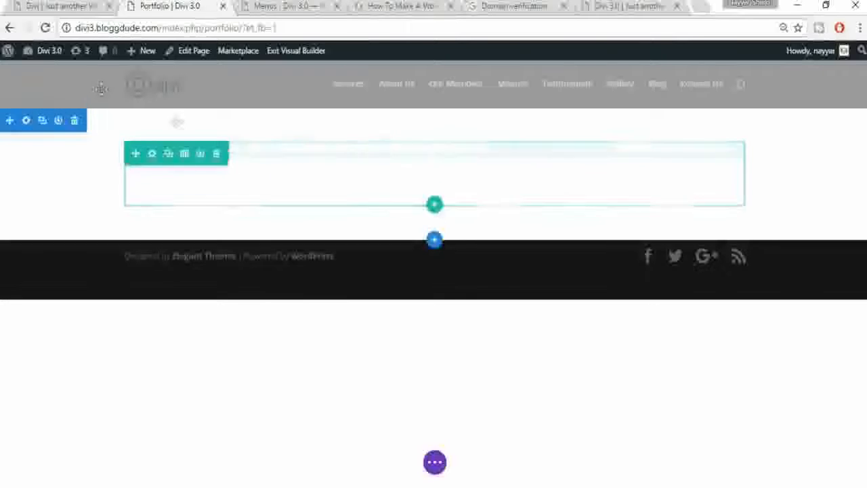
# Step: Import the portfolio layout JSON and exit the builder to view the My Work page
pyautogui.click(434, 462)
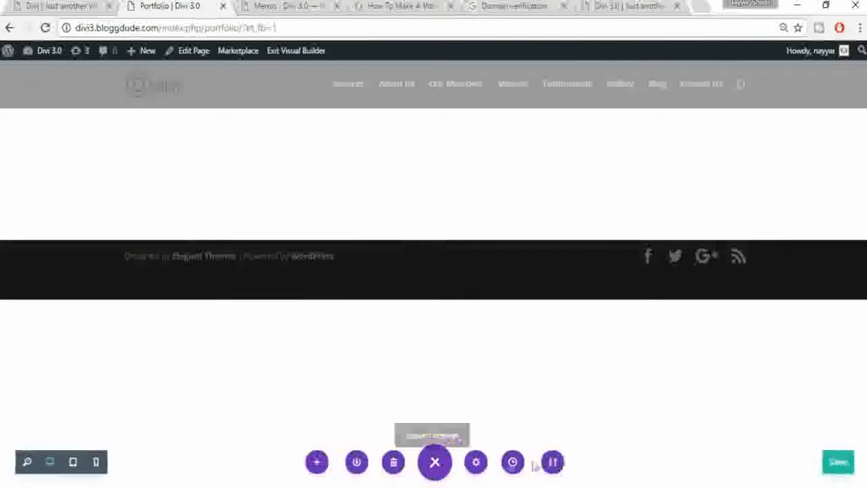
pyautogui.click(550, 463)
pyautogui.click(508, 252)
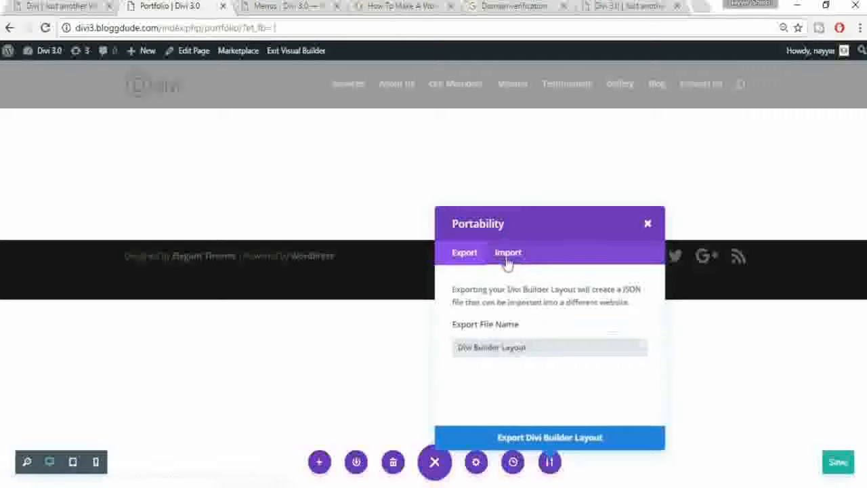
pyautogui.click(589, 330)
pyautogui.click(197, 120)
pyautogui.click(318, 301)
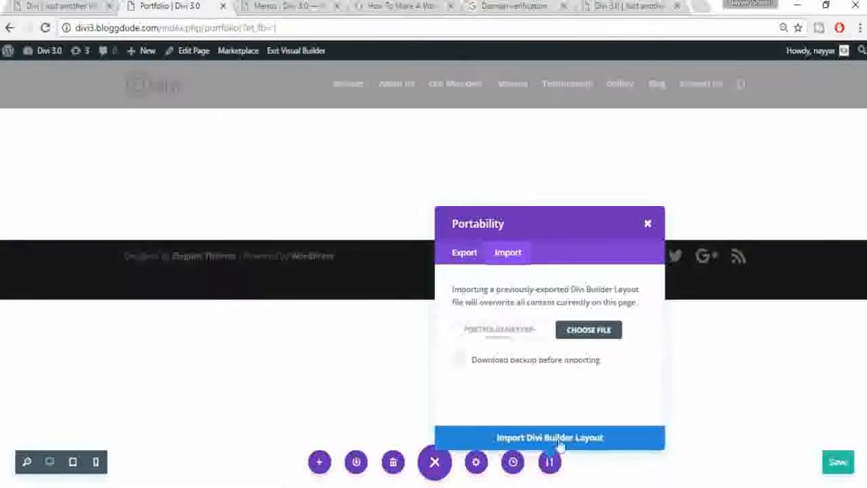
pyautogui.click(557, 439)
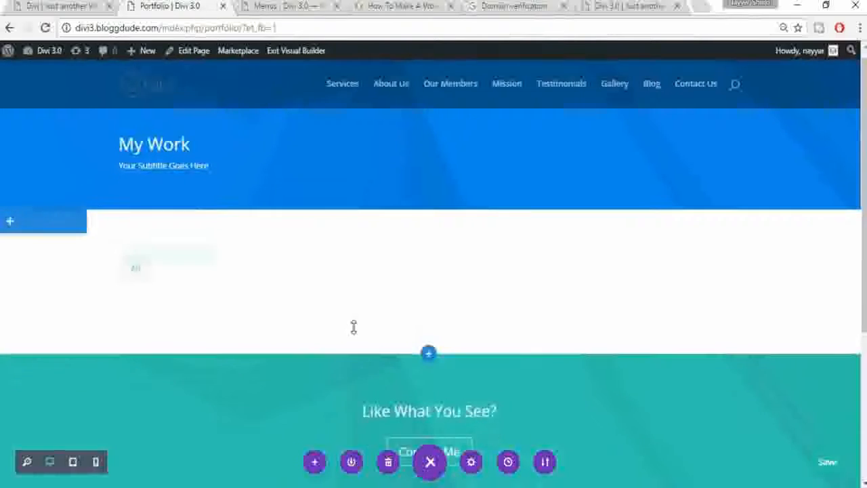
pyautogui.scroll(-3, 311, 271)
pyautogui.scroll(-2, 322, 264)
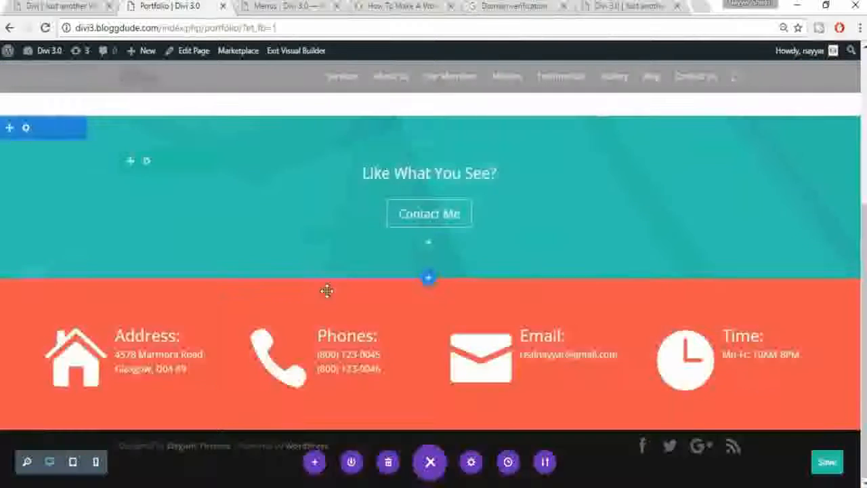
pyautogui.scroll(4, 318, 271)
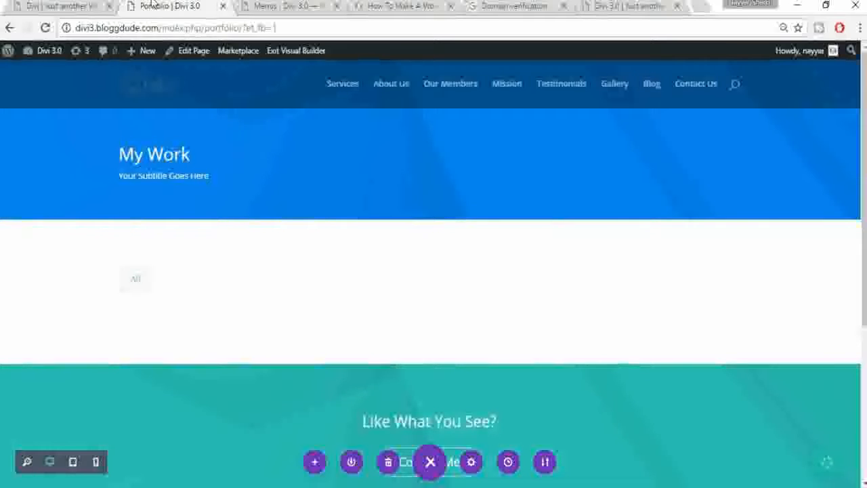
pyautogui.click(291, 59)
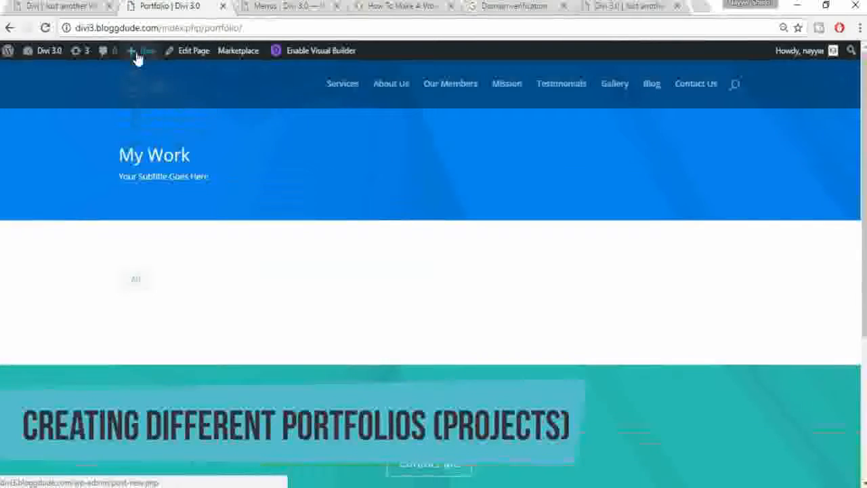
# Step: Open a new-project editor in a separate browser tab
pyautogui.moveTo(138, 59)
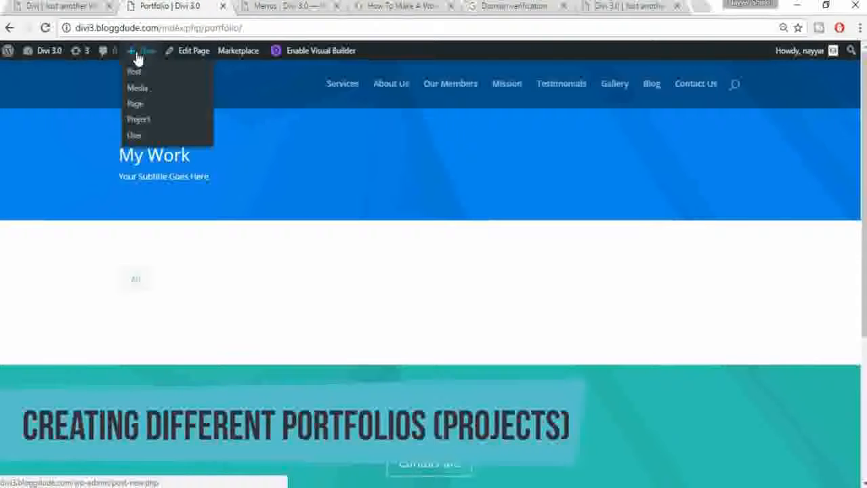
pyautogui.rightClick(149, 127)
pyautogui.click(169, 129)
pyautogui.click(267, 5)
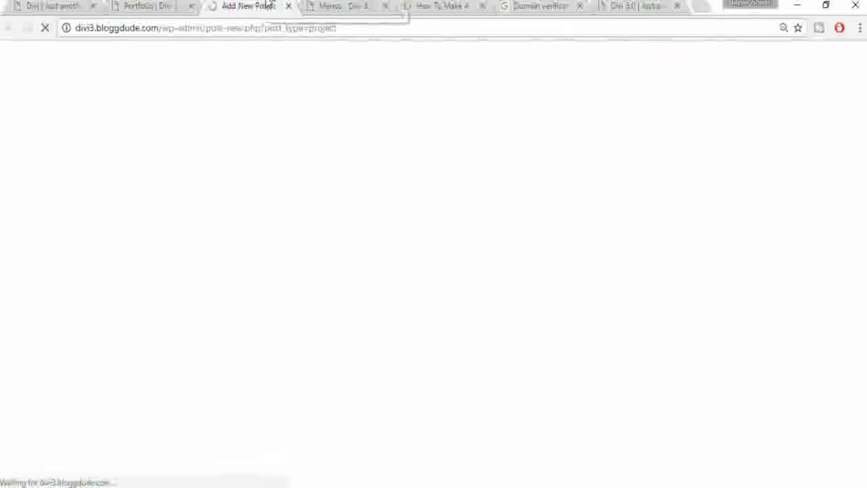
pyautogui.click(179, 6)
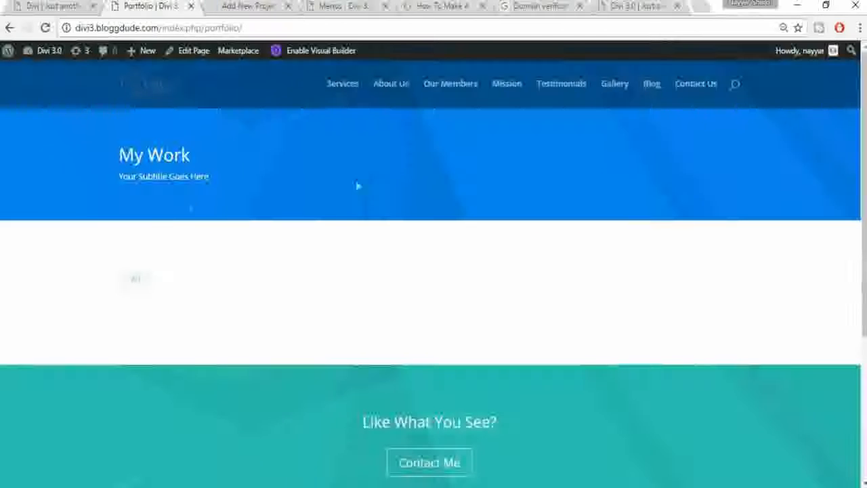
# Step: Bring up the demo site's Portfolio page and browse its sample project grid
pyautogui.click(71, 6)
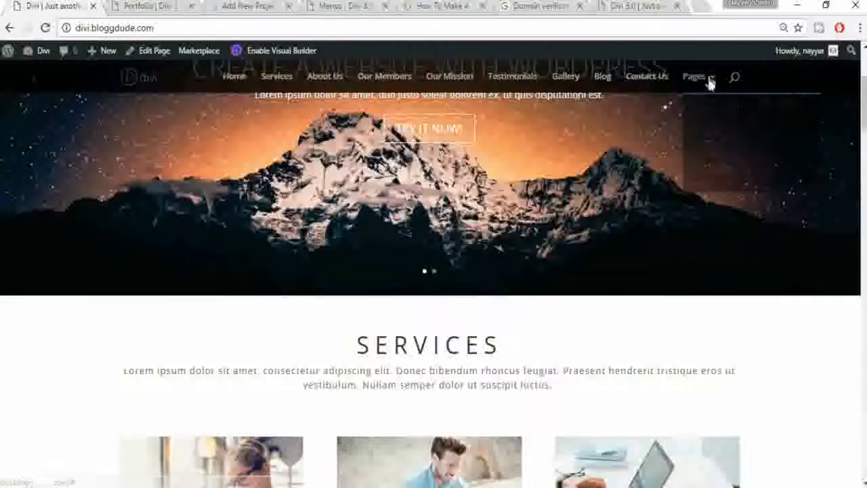
pyautogui.moveTo(709, 81)
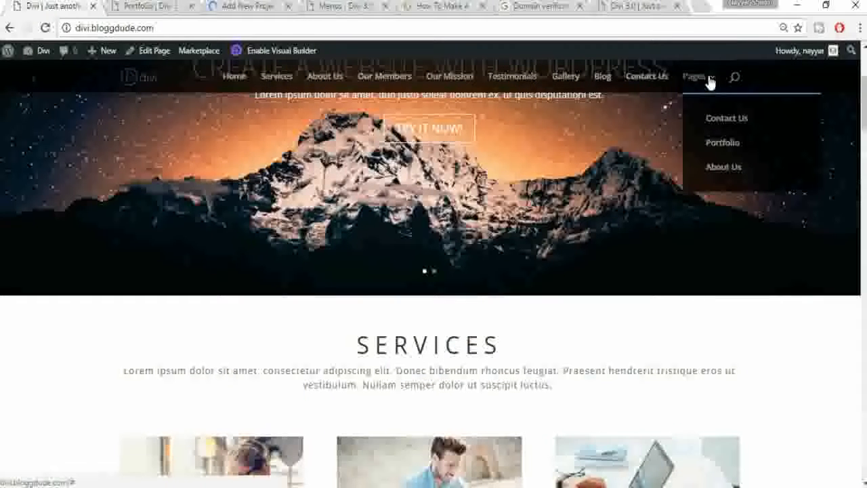
pyautogui.click(732, 146)
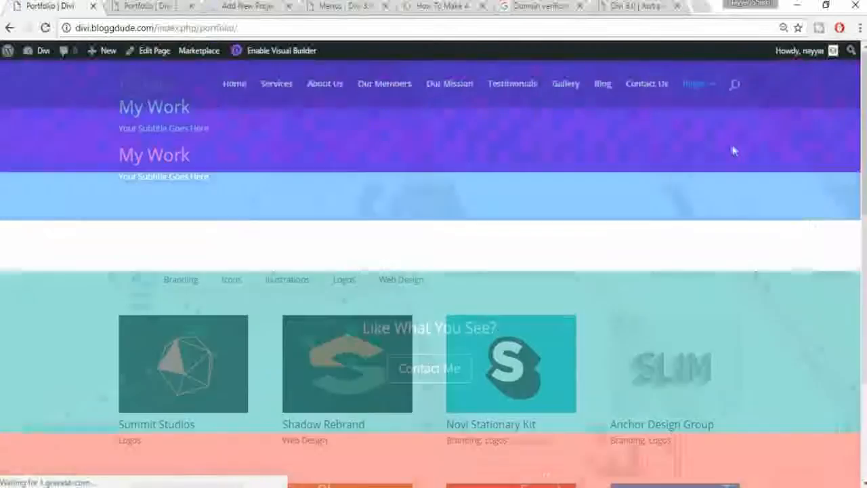
pyautogui.scroll(-7, 222, 163)
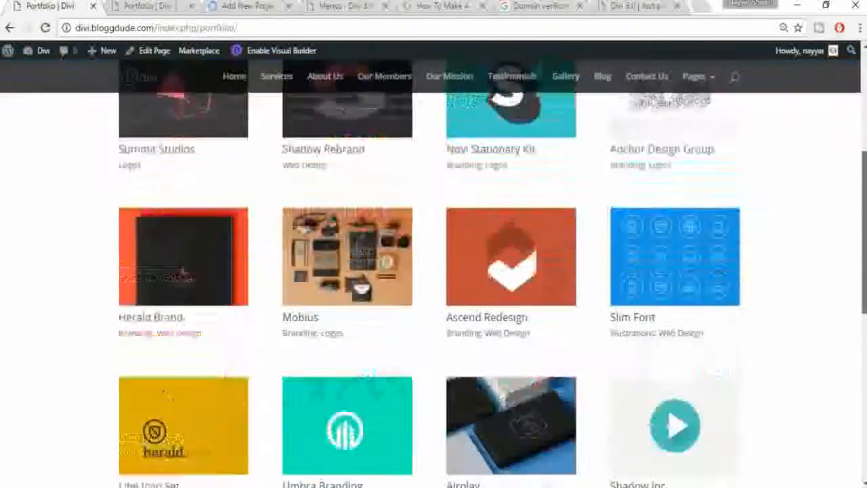
pyautogui.scroll(7, 222, 163)
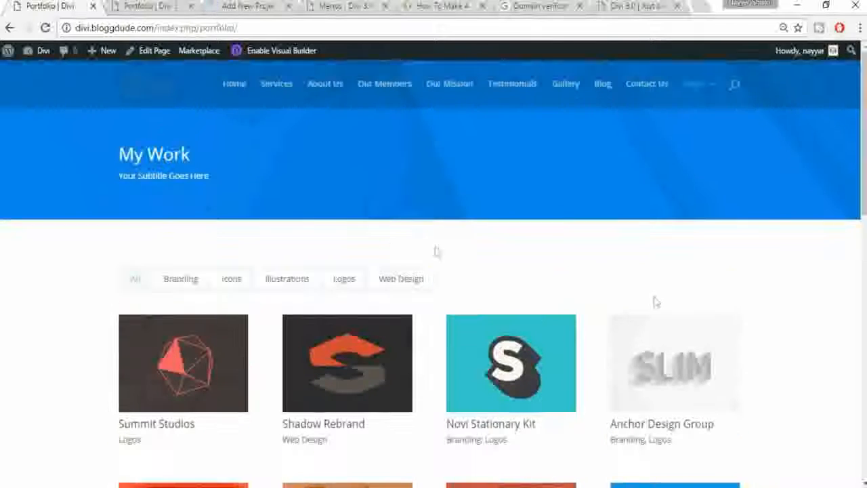
pyautogui.click(284, 5)
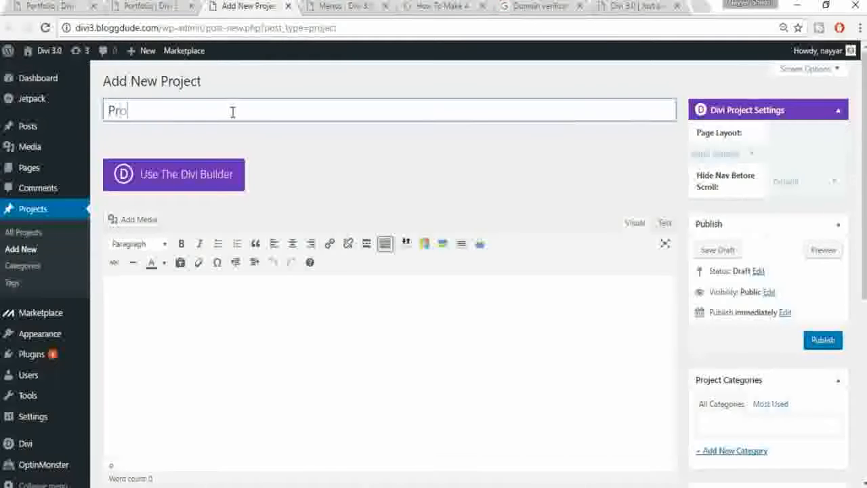
# Step: Title the project 'Project 1' and create a new 'Portfolio 1' category
pyautogui.write('Project 1')
pyautogui.scroll(-2, 232, 113)
pyautogui.click(741, 316)
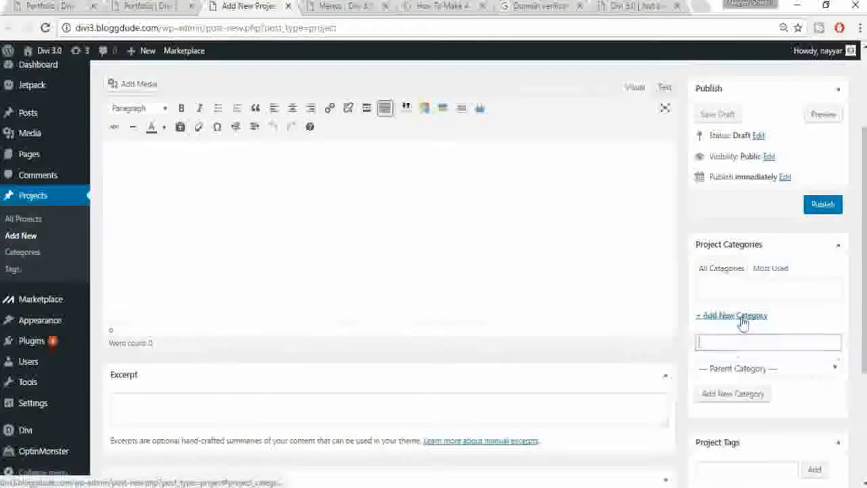
pyautogui.write('Portfolio 1')
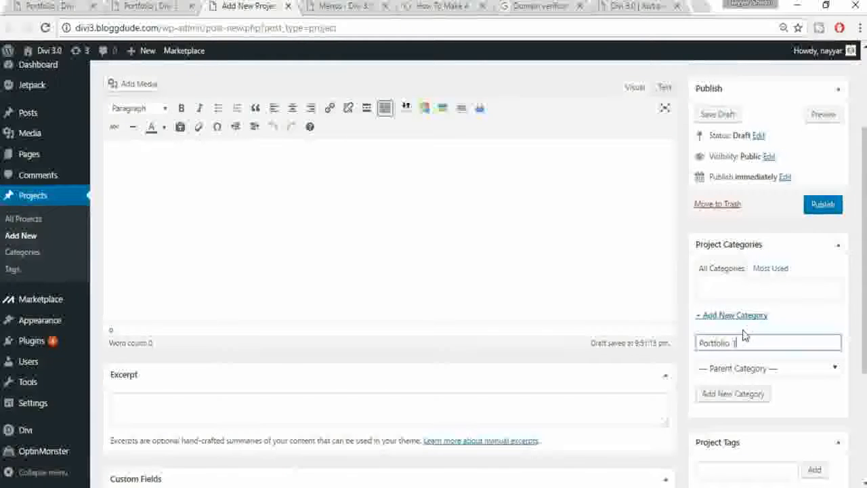
pyautogui.click(741, 398)
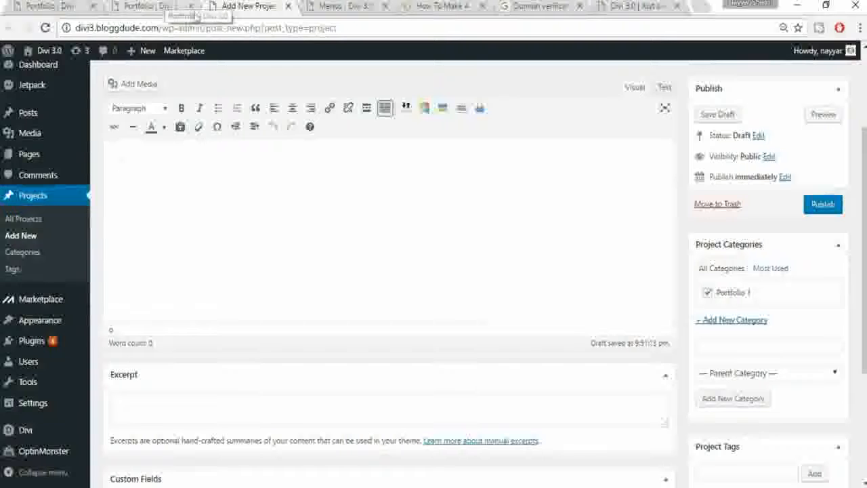
# Step: After checking the demo portfolio, set the red geometric image as the featured image
pyautogui.click(39, 3)
pyautogui.scroll(-5, 657, 345)
pyautogui.click(210, 4)
pyautogui.click(165, 5)
pyautogui.click(222, 4)
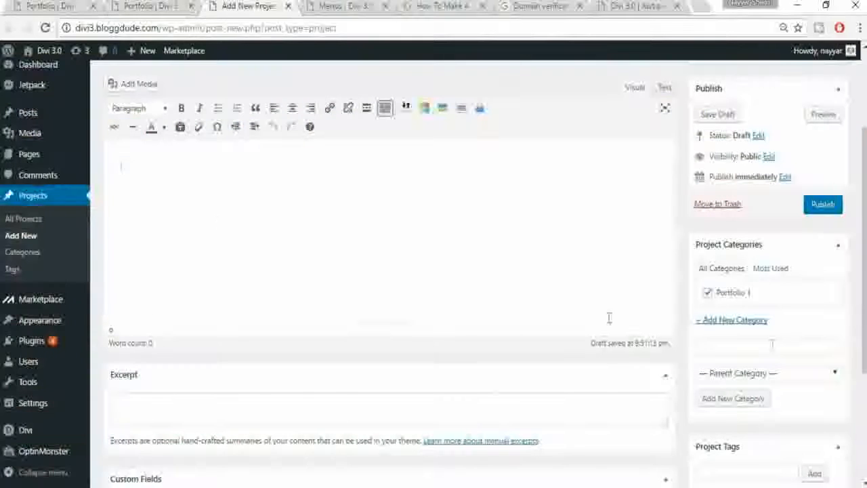
pyautogui.scroll(-3, 777, 350)
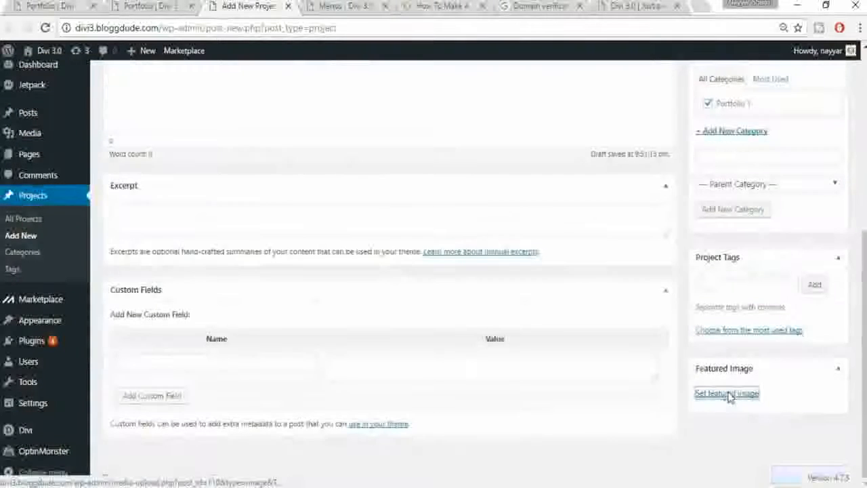
pyautogui.click(728, 394)
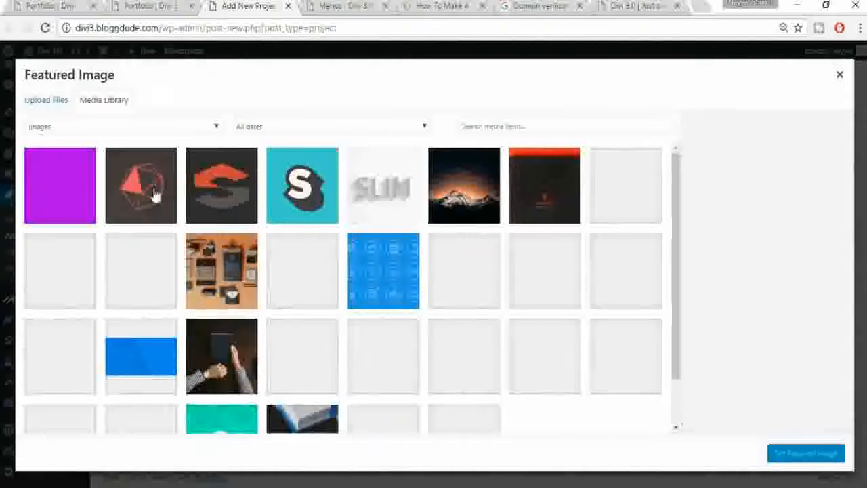
pyautogui.click(154, 195)
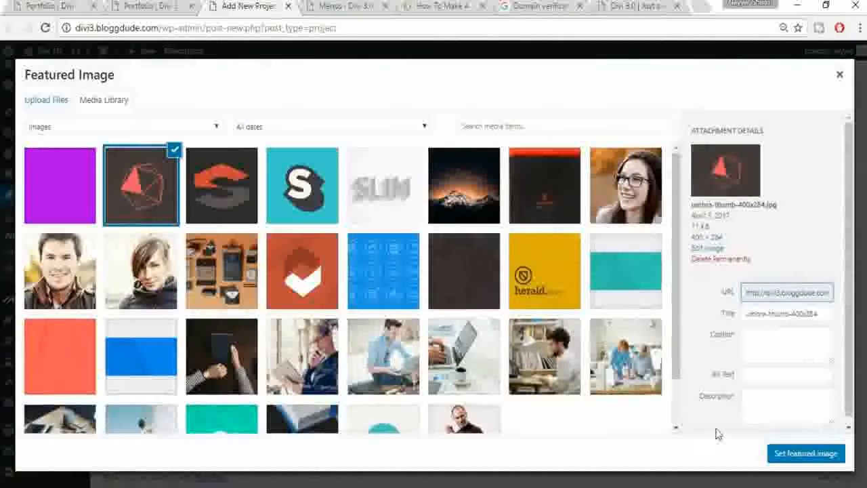
pyautogui.click(783, 455)
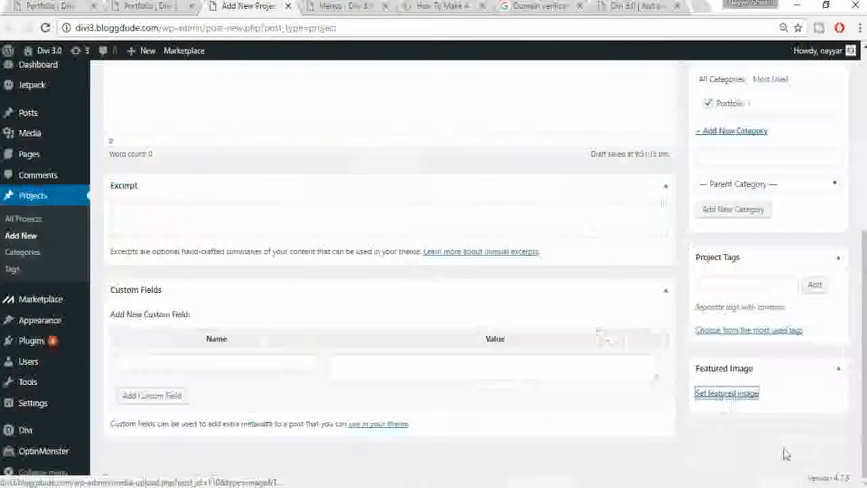
# Step: Publish Project 1, then switch to the site's Portfolio page
pyautogui.scroll(2, 752, 395)
pyautogui.scroll(2, 779, 386)
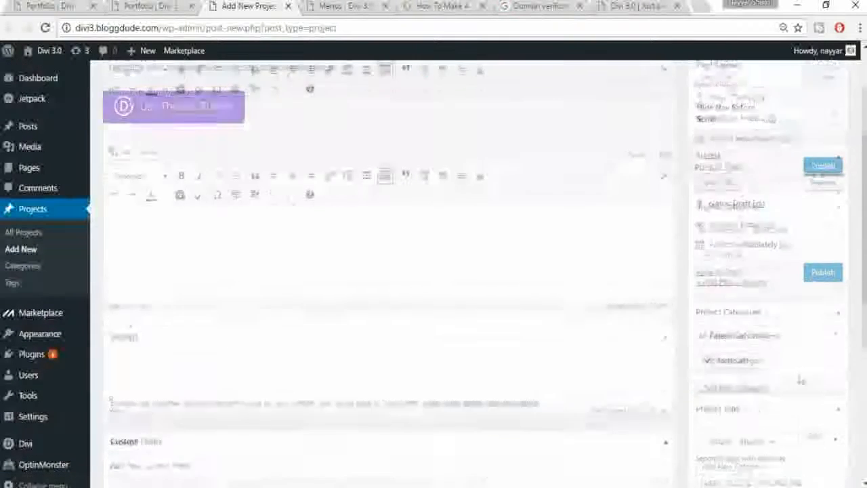
pyautogui.click(831, 292)
pyautogui.scroll(1, 842, 349)
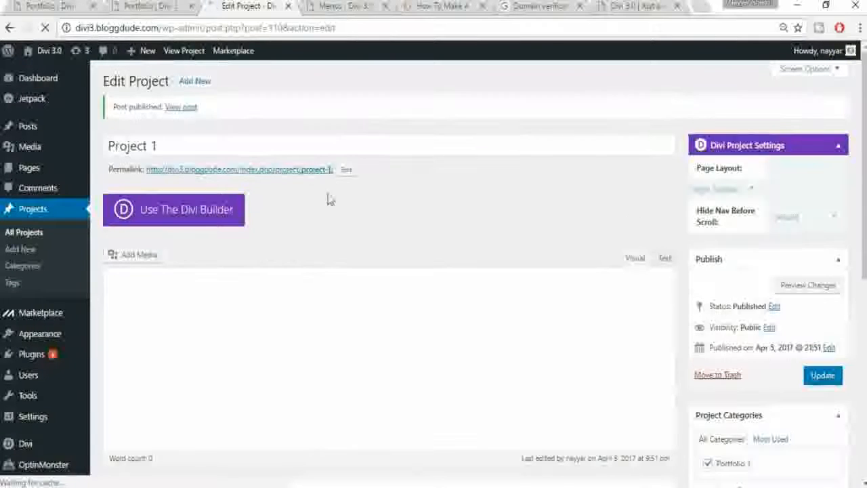
pyautogui.click(181, 81)
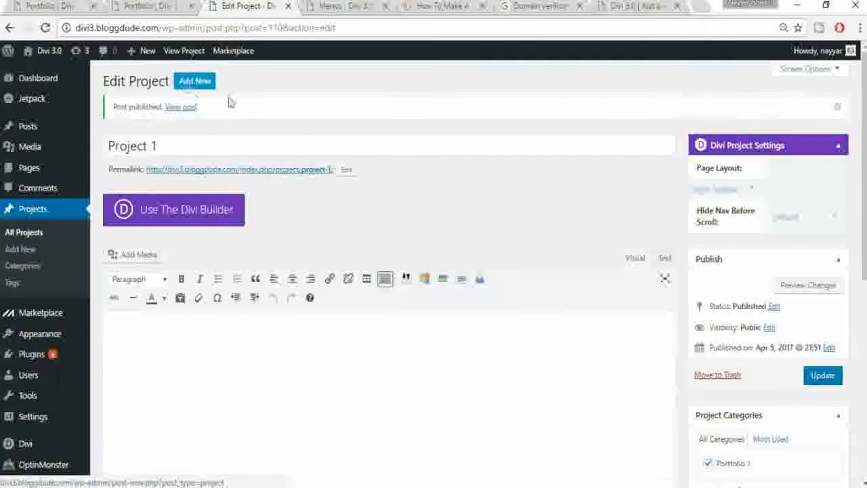
pyautogui.click(154, 8)
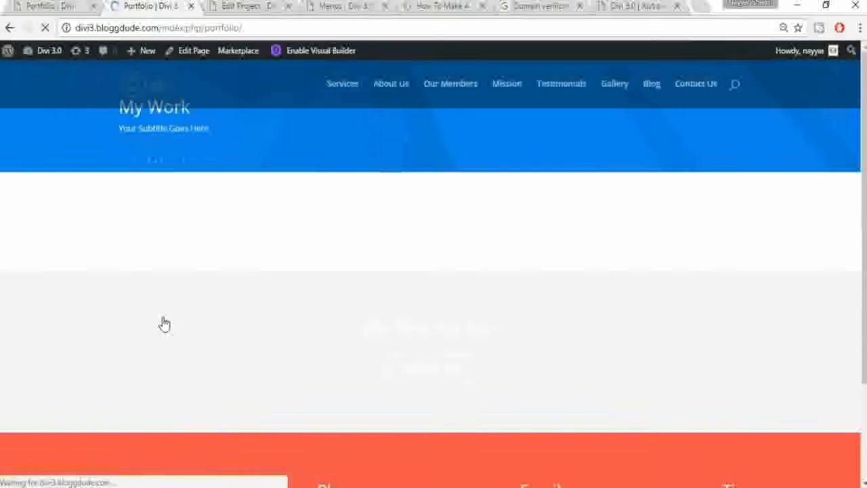
# Step: Compare Project 1 on the site's Portfolio page with the demo, then reopen Project 1's edit screen
pyautogui.scroll(-1, 163, 319)
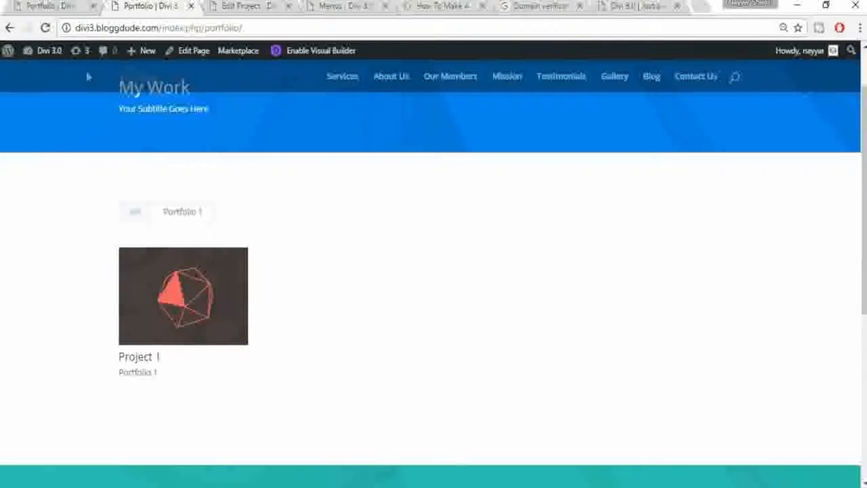
pyautogui.click(42, 6)
pyautogui.scroll(5, 808, 249)
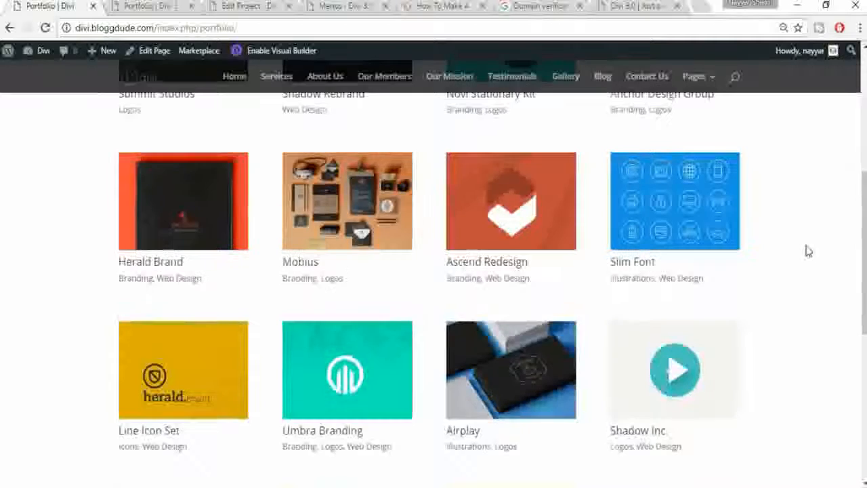
pyautogui.click(153, 6)
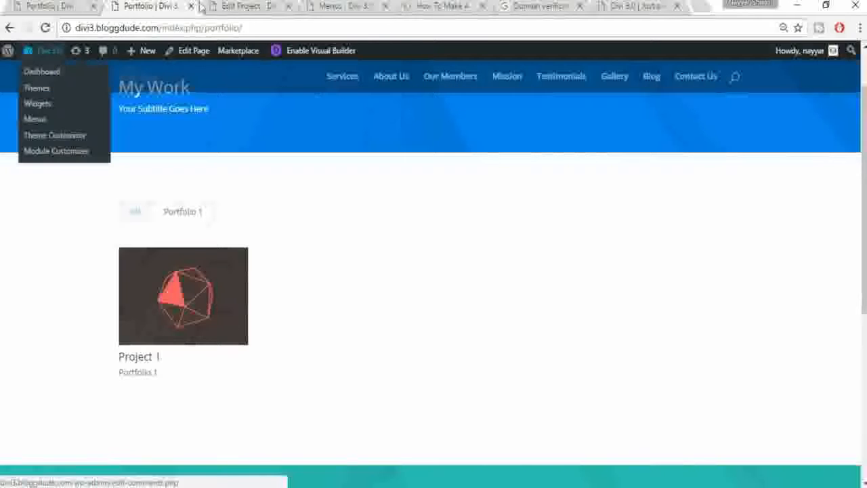
pyautogui.click(226, 7)
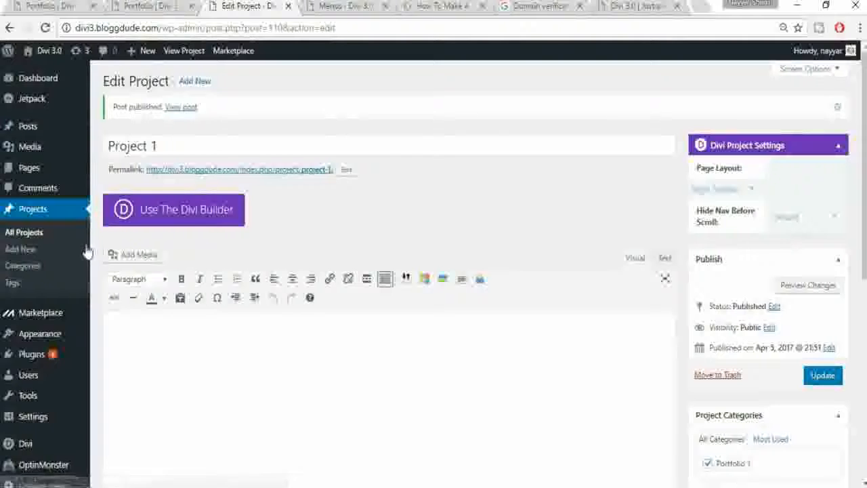
pyautogui.moveTo(42, 334)
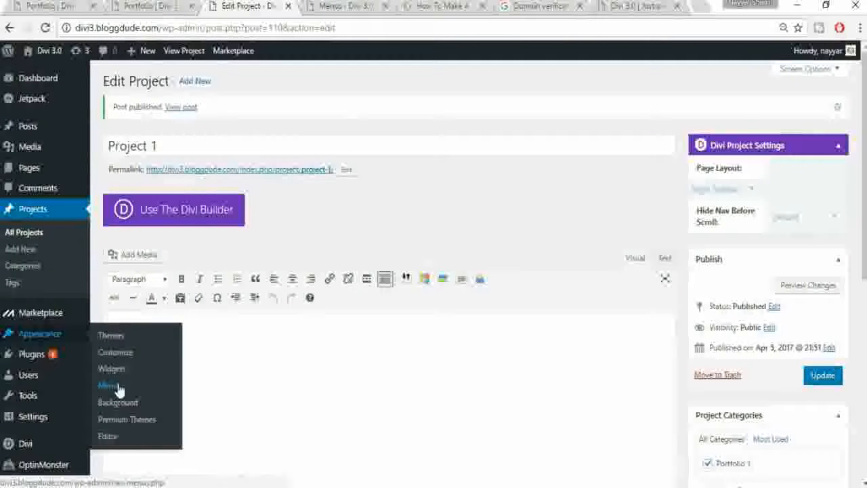
# Step: Add Contact Us to menu1 with Portfolio and About Us, save it, then view the Portfolio page
pyautogui.click(93, 382)
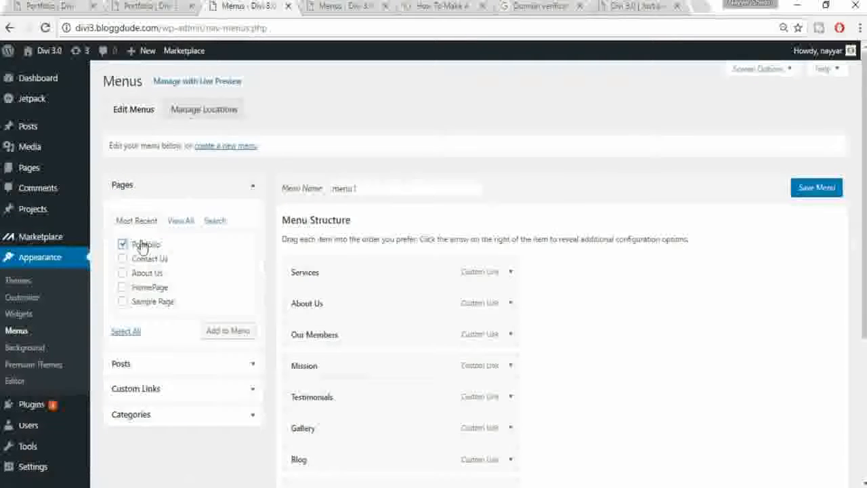
pyautogui.click(142, 265)
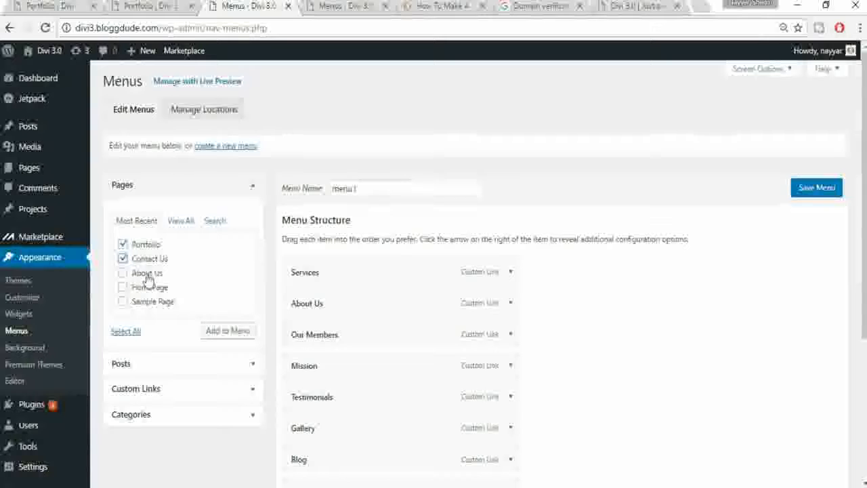
pyautogui.scroll(-2, 223, 284)
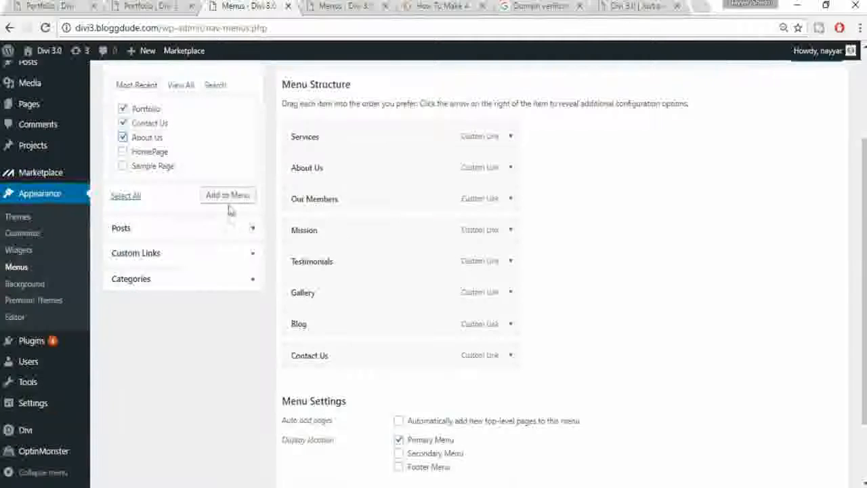
pyautogui.scroll(-1, 623, 295)
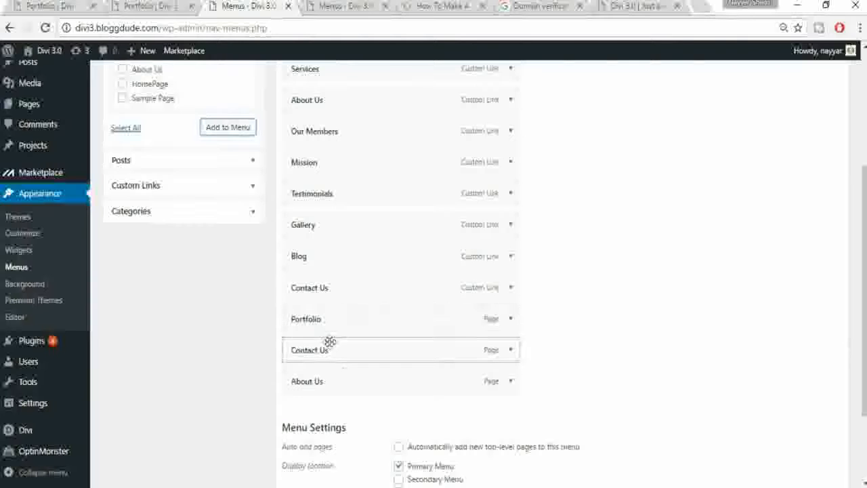
pyautogui.scroll(-2, 654, 441)
pyautogui.click(818, 423)
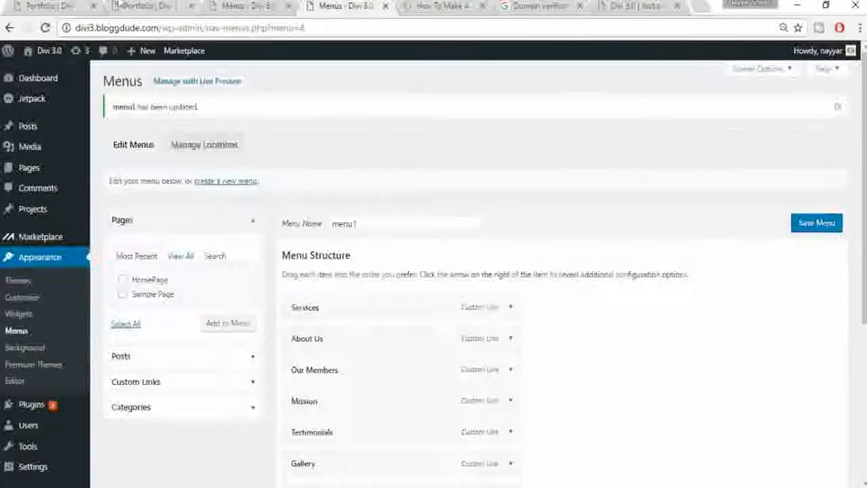
pyautogui.click(117, 6)
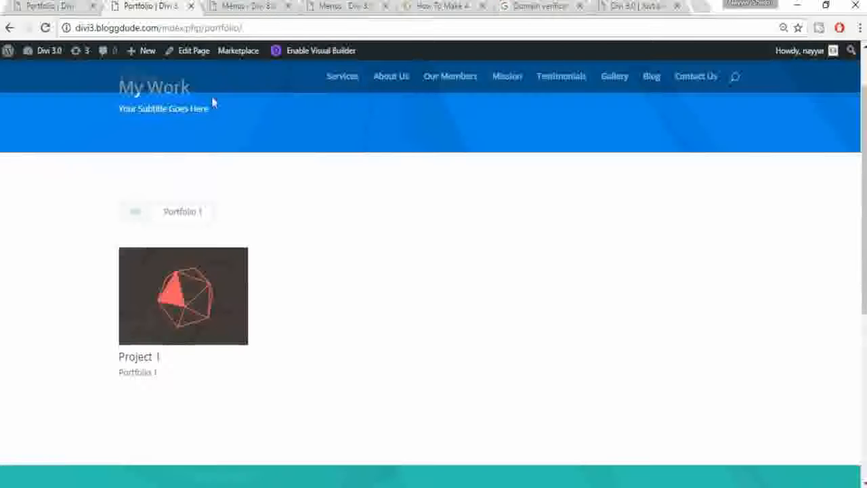
# Step: Go home via the logo and open the Contact Us page, scrolling past its map
pyautogui.click(155, 90)
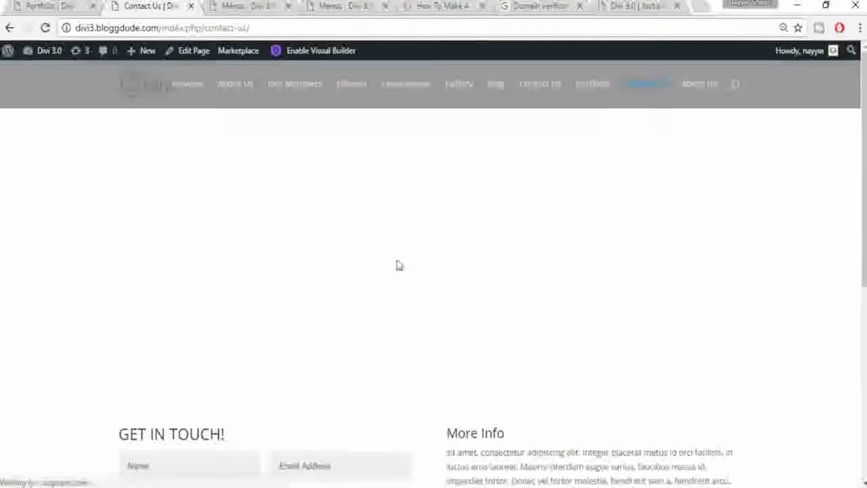
pyautogui.scroll(-4, 435, 264)
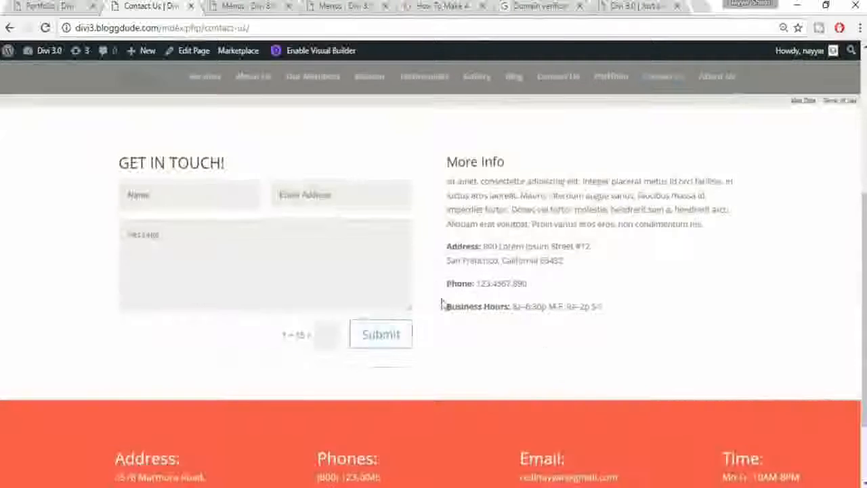
pyautogui.scroll(4, 442, 304)
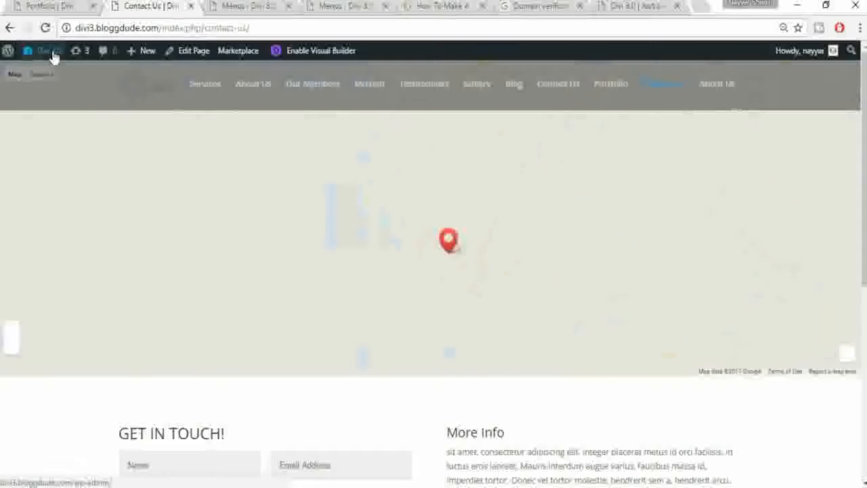
pyautogui.moveTo(52, 57)
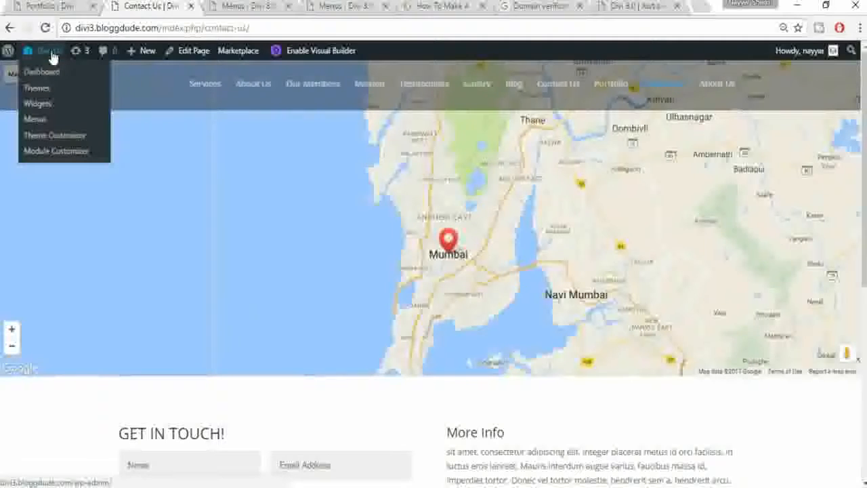
# Step: Review the site title, tagline and site icon picker under General Settings > Site Identity
pyautogui.click(46, 138)
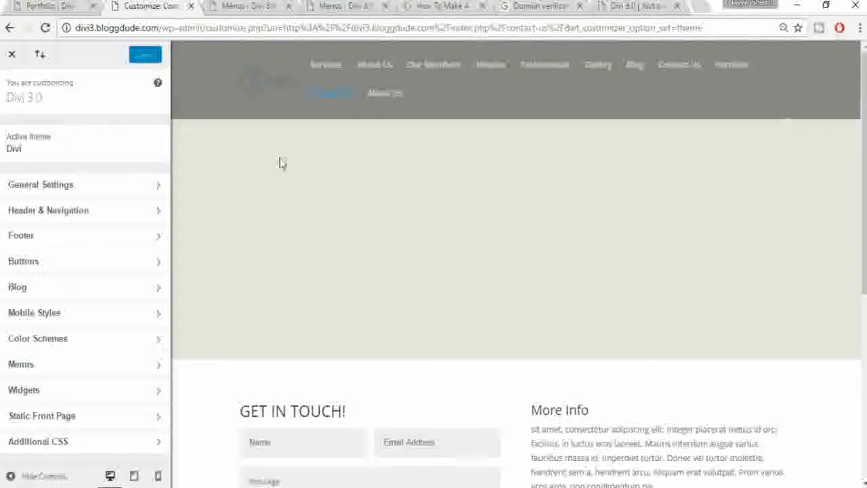
pyautogui.click(95, 190)
pyautogui.click(94, 134)
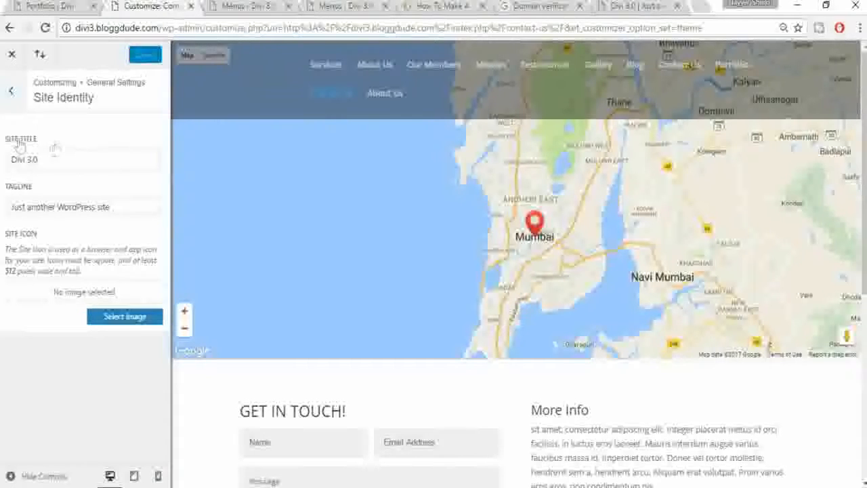
pyautogui.moveTo(60, 157); pyautogui.dragTo(3, 159)
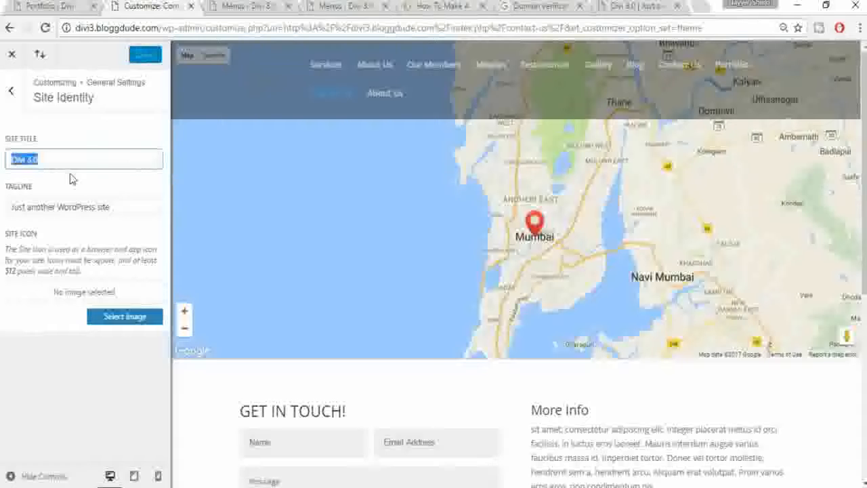
pyautogui.moveTo(109, 206); pyautogui.dragTo(11, 207)
pyautogui.click(61, 256)
pyautogui.click(124, 317)
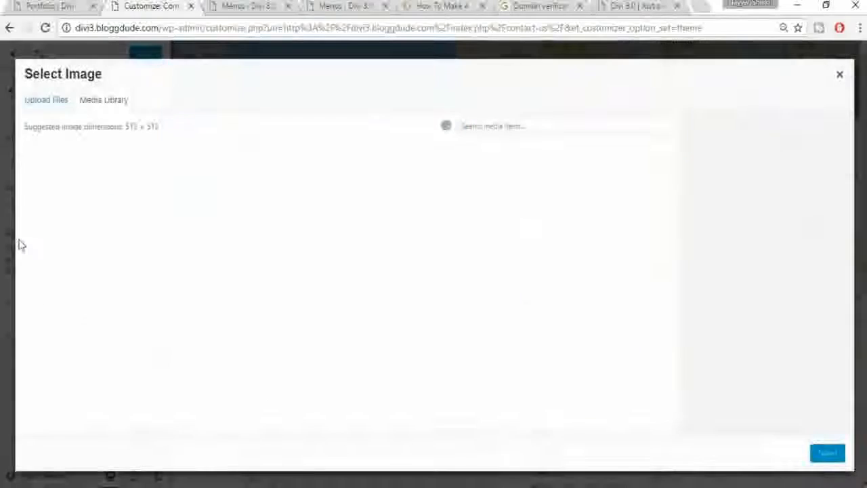
pyautogui.click(840, 75)
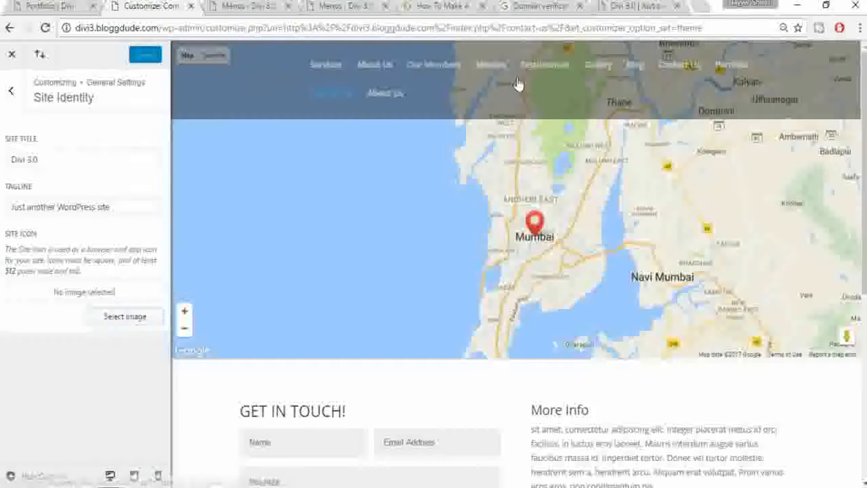
# Step: Consult the tutorial post, back out to General Settings, and return to the Menus page
pyautogui.click(441, 6)
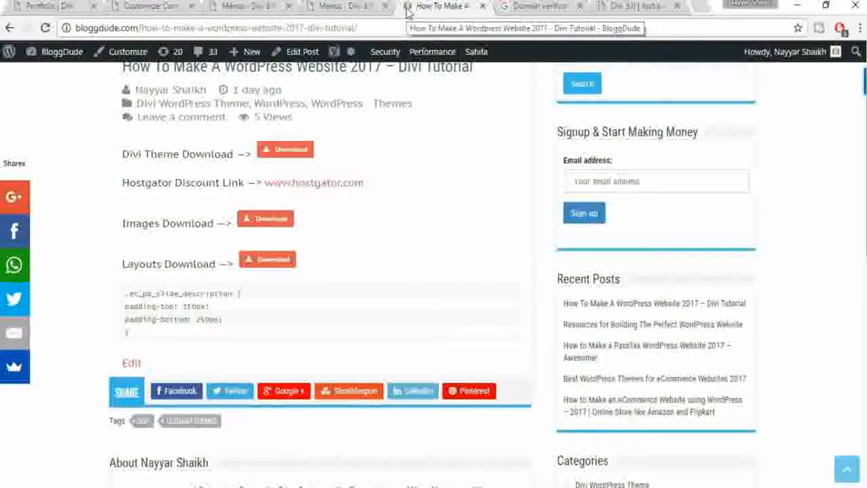
pyautogui.click(536, 7)
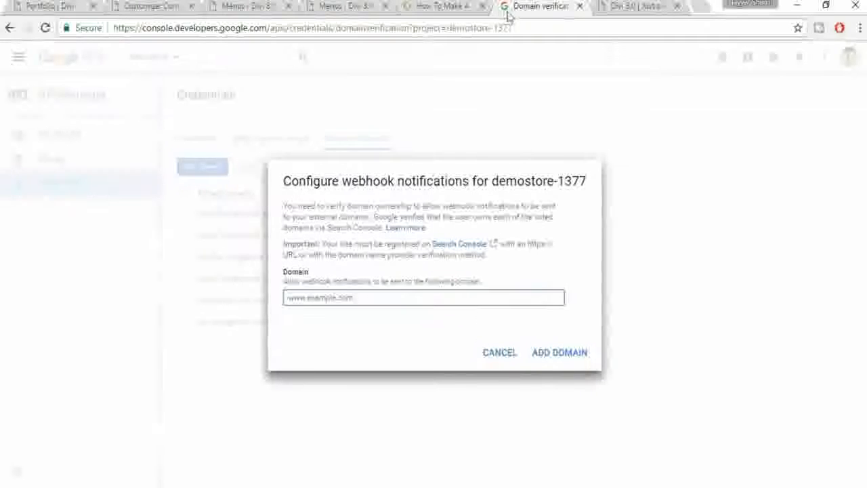
pyautogui.click(423, 5)
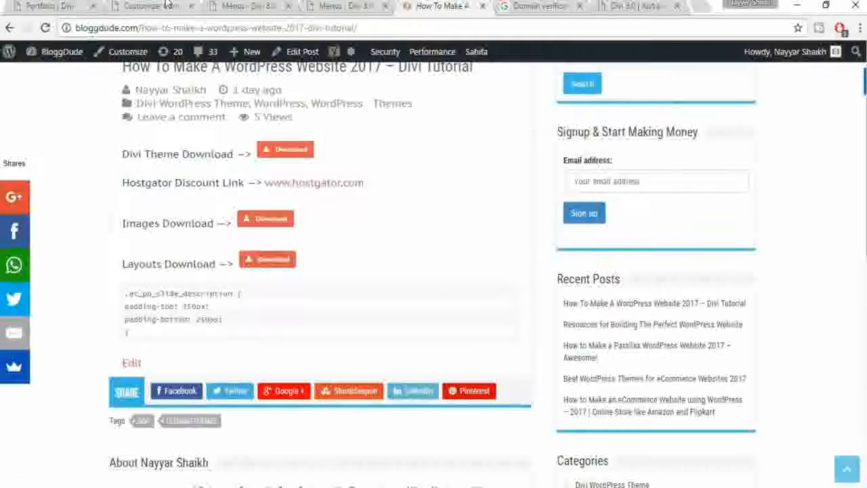
pyautogui.click(146, 6)
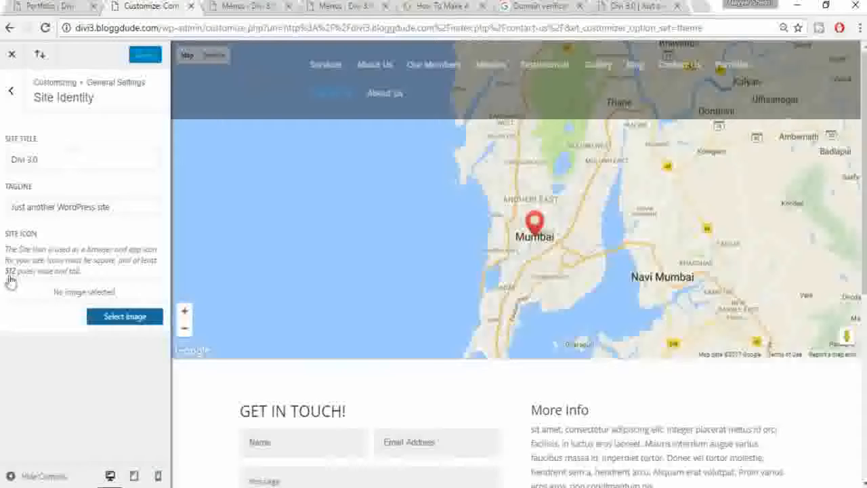
pyautogui.click(11, 89)
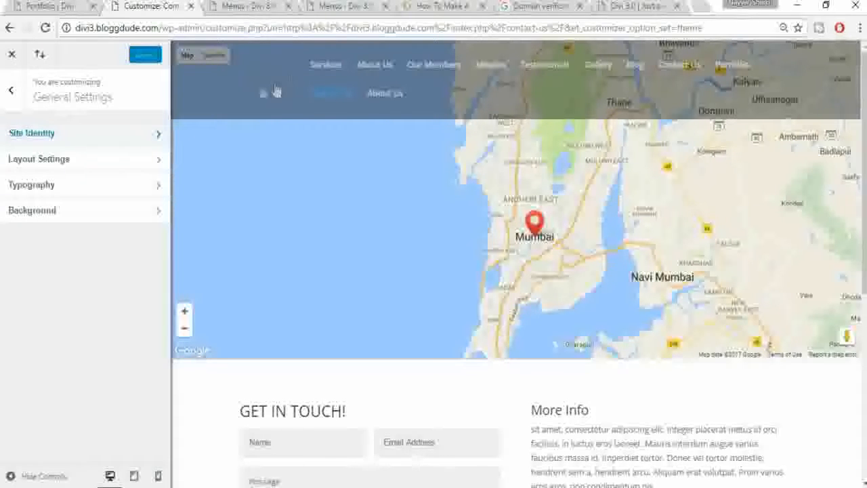
pyautogui.click(250, 5)
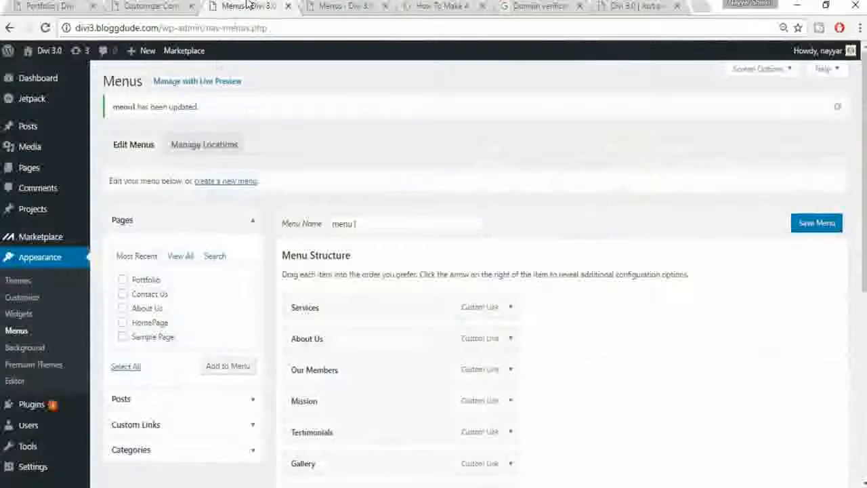
# Step: Review the Logo and Favicon fields in Divi Theme Options
pyautogui.scroll(-3, 87, 314)
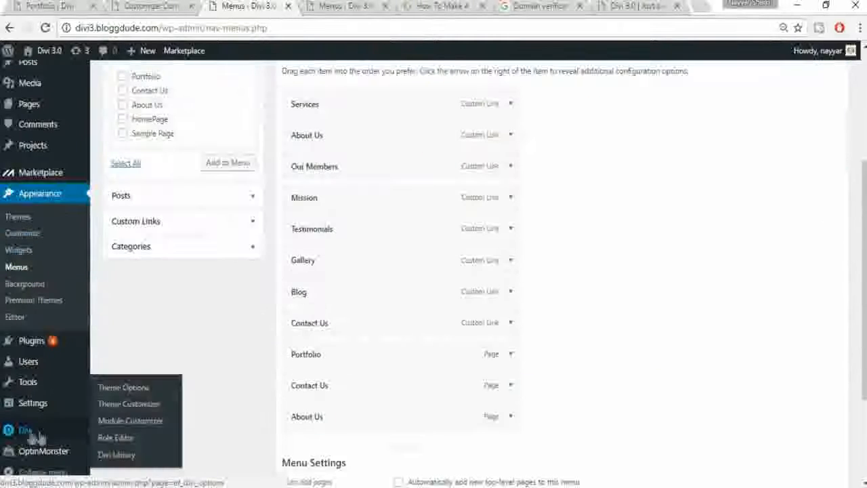
pyautogui.click(40, 437)
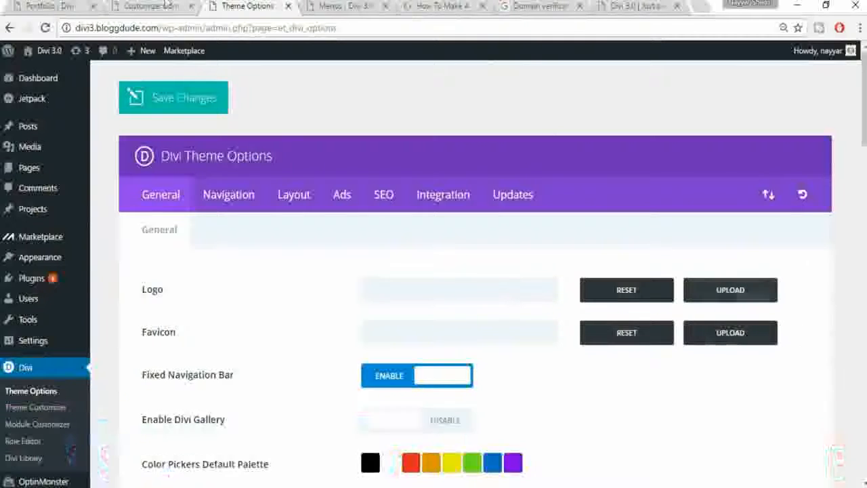
pyautogui.click(345, 6)
pyautogui.click(178, 4)
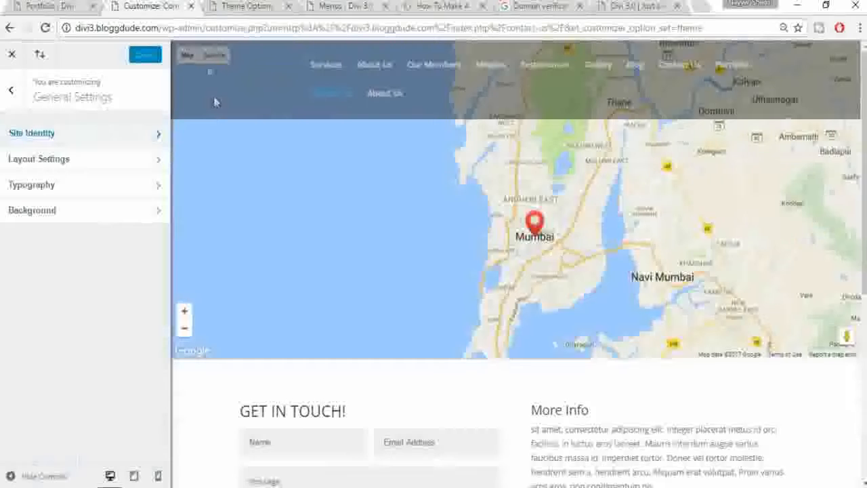
pyautogui.click(271, 5)
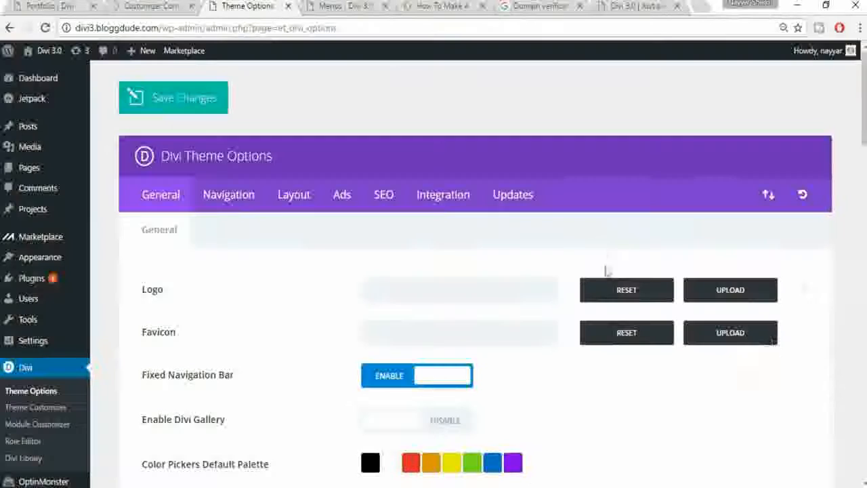
pyautogui.scroll(-2, 769, 357)
pyautogui.scroll(2, 752, 368)
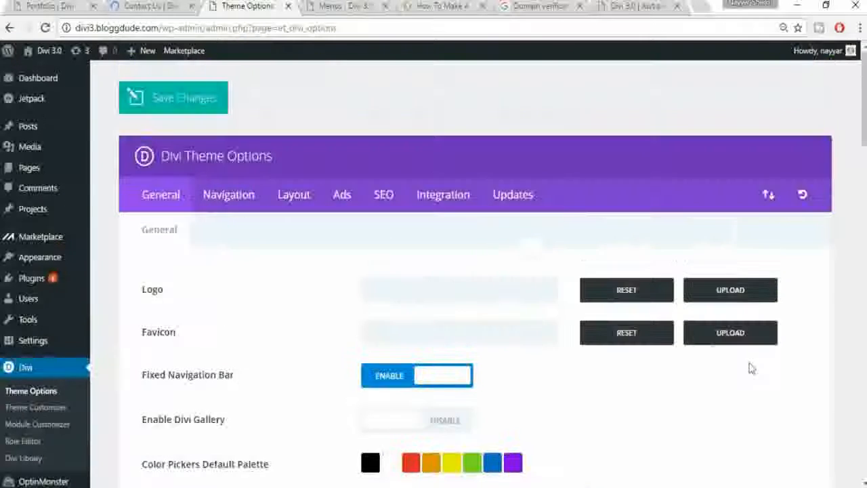
# Step: Return to the live Contact Us page and scroll over its Mumbai map
pyautogui.click(167, 5)
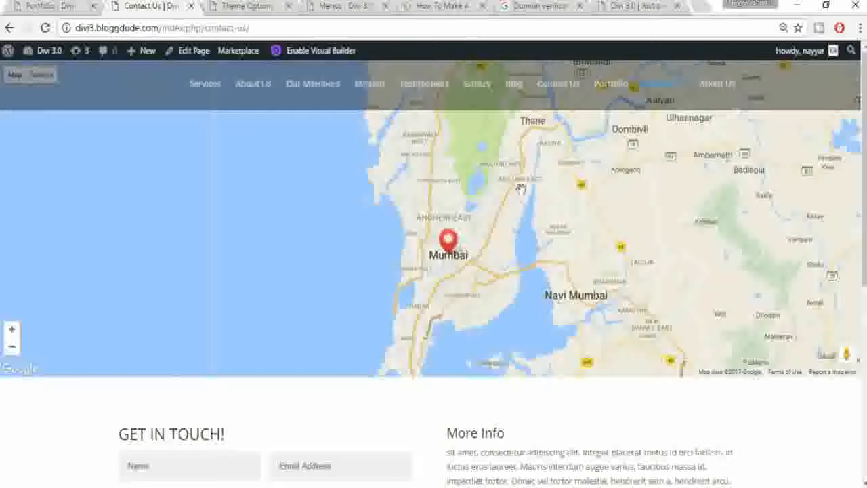
pyautogui.scroll(-5, 521, 190)
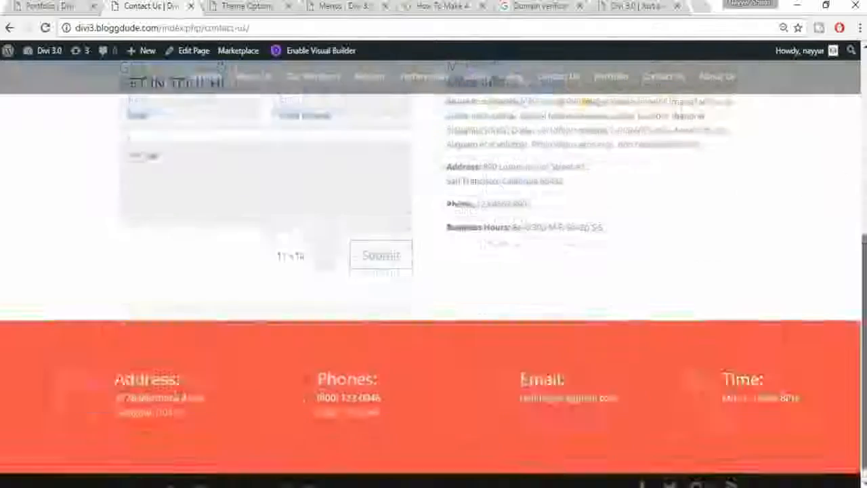
pyautogui.scroll(5, 433, 271)
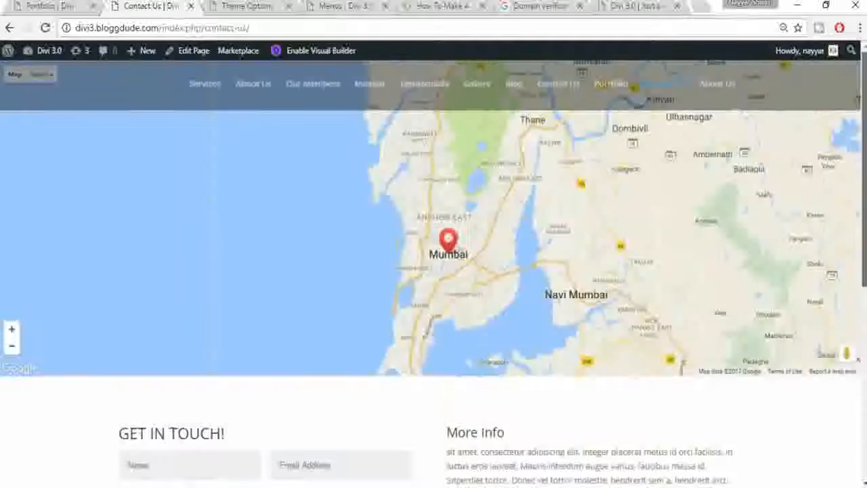